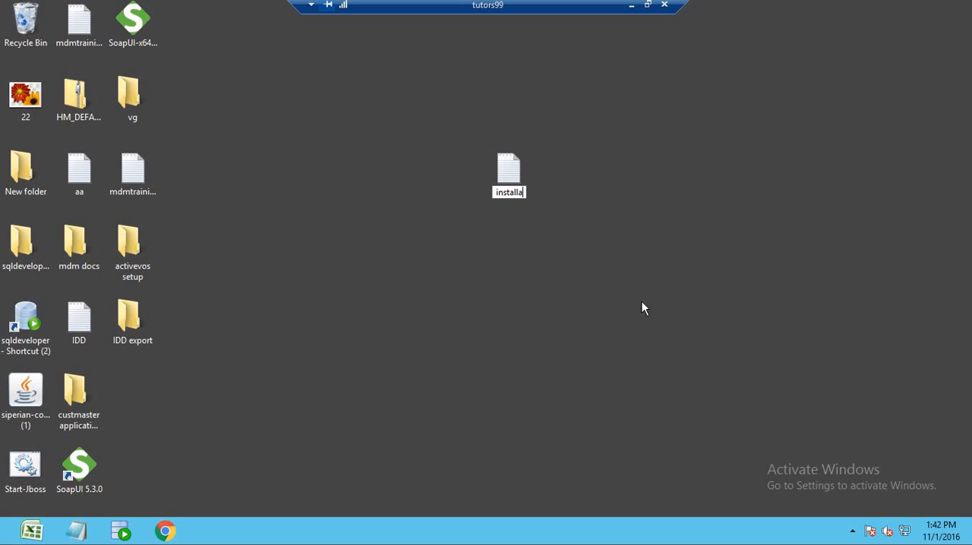
Name the new desktop text file "installation steps" and open it in Notepad.
text(teps)
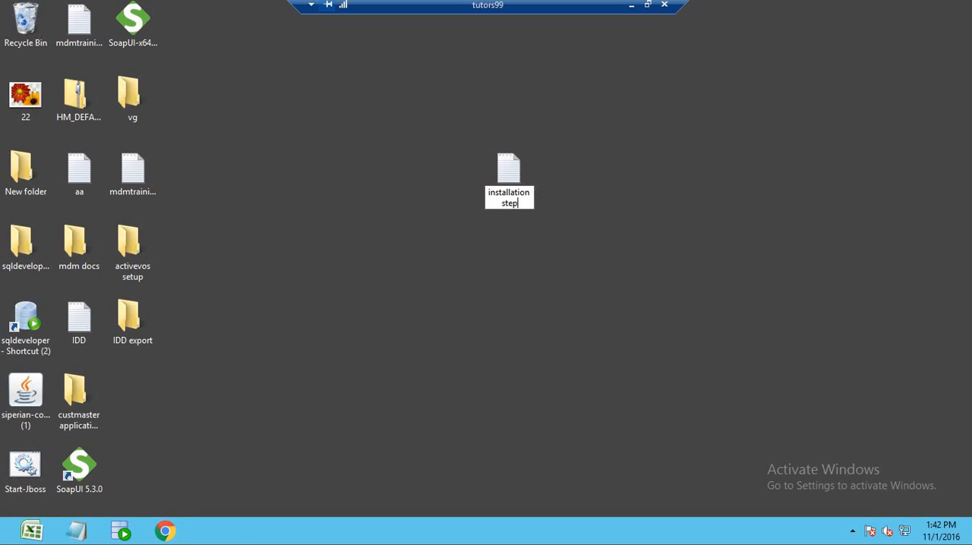
key(Return)
key(Return)
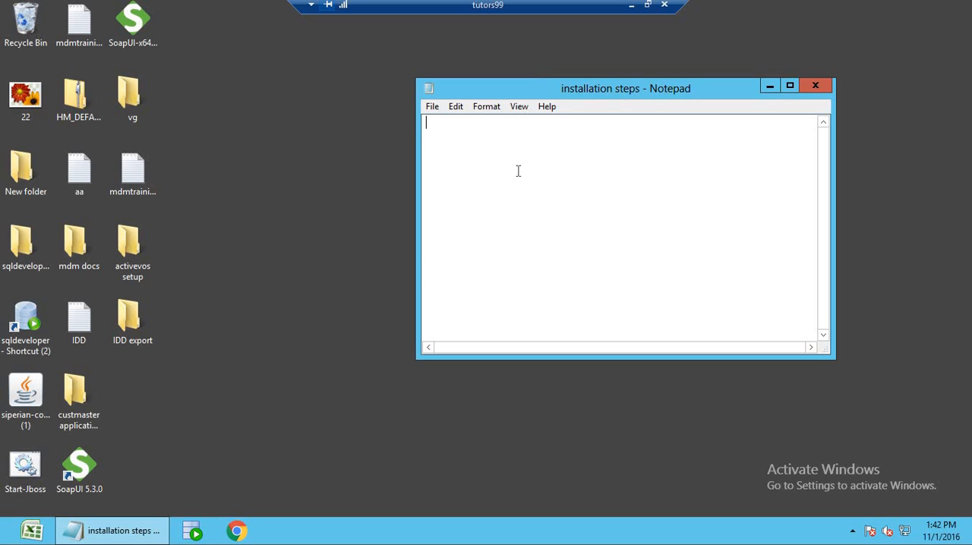
Write the heading "1 . databse server" and list Oracle, DB2 and MSSQL on separate lines below it.
text(1)
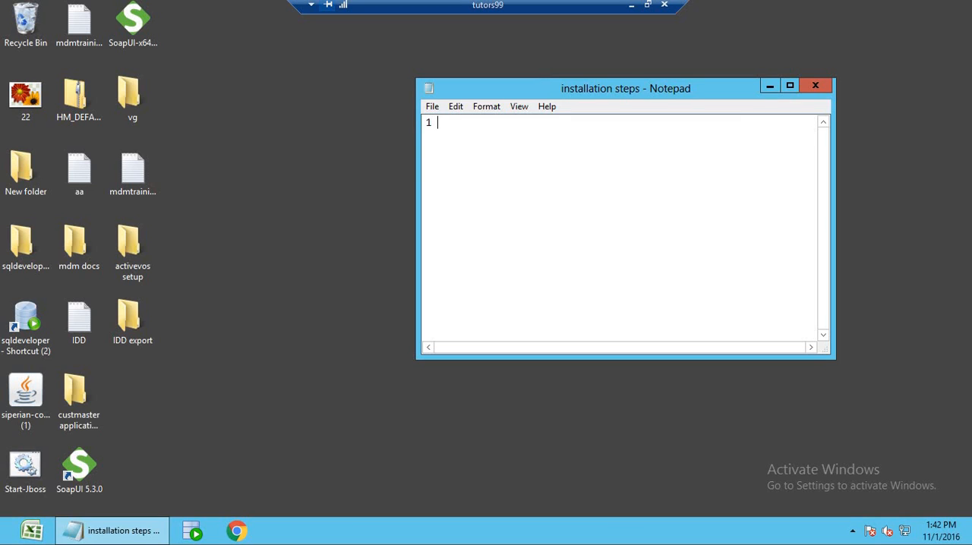
text( . databse )
text(server  )
text(Oracle )
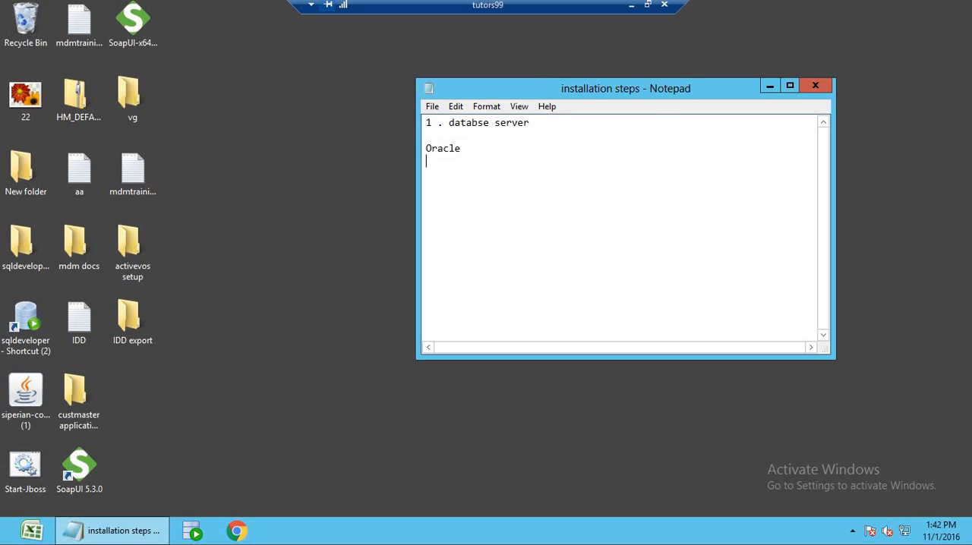
text(DB2)
key(Return)
text(MSSQL)
key(Return)
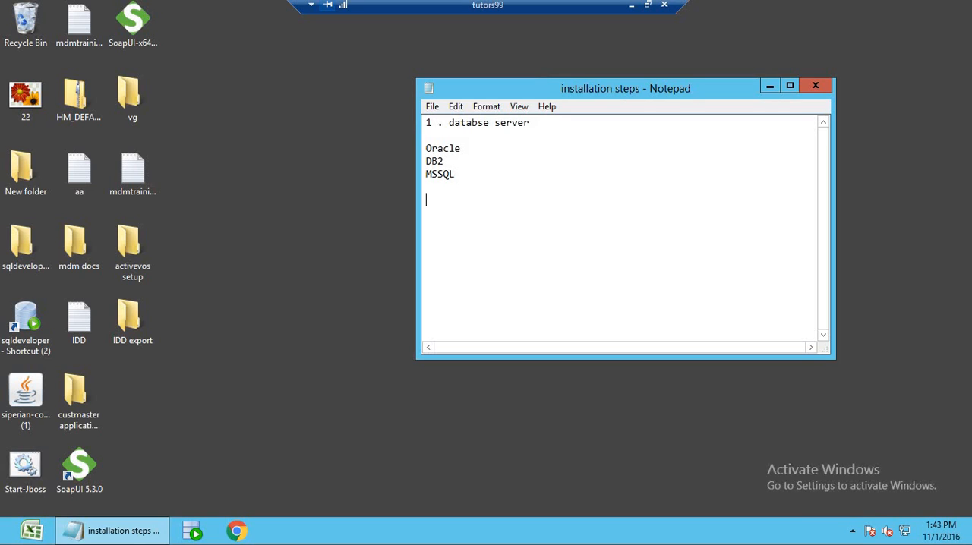
Add the line "Oracle database server for this installation" below the database list.
text(Ora)
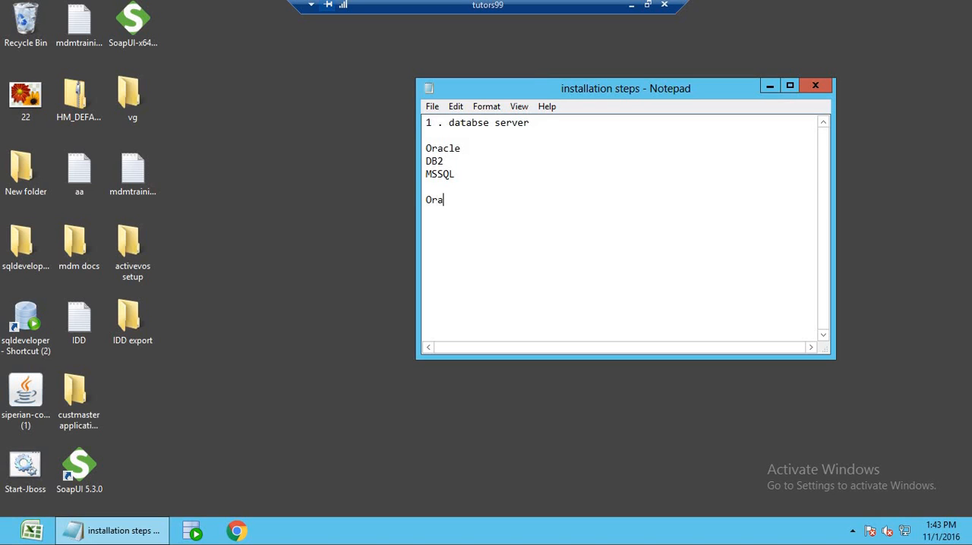
text(cle database serve)
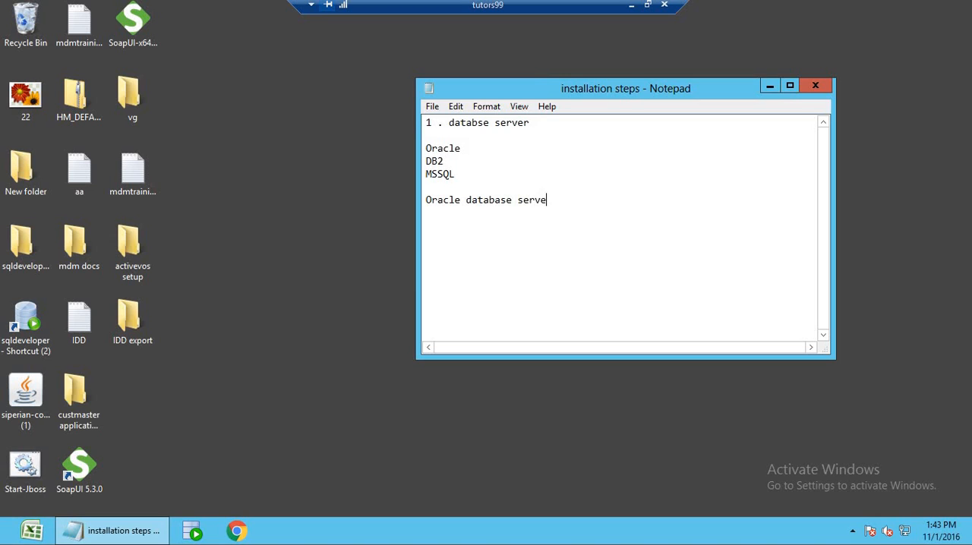
text(r for this installation)
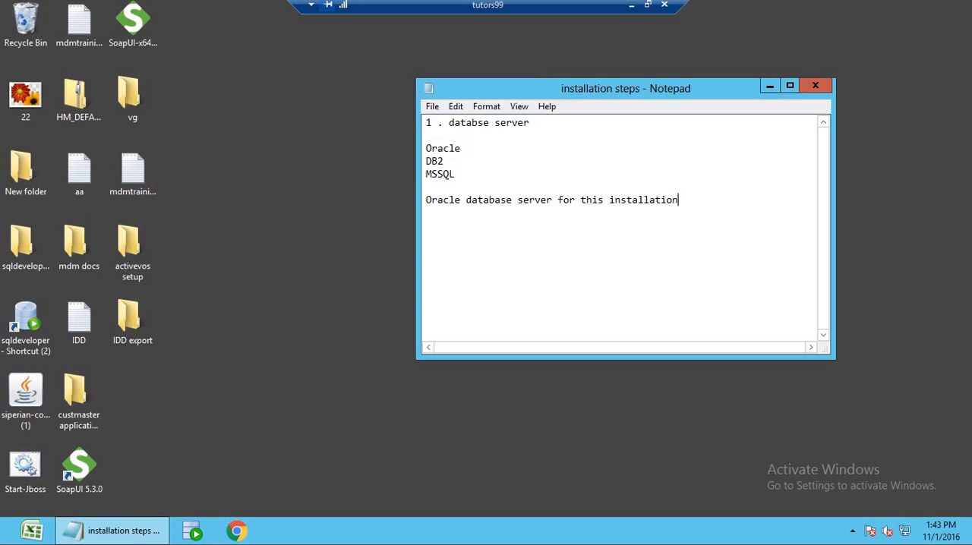
Insert the title "Informatica mdm 10.1 installation steps ." above the first heading, separated by blank lines.
click(428, 124)
key(Return)
key(Return)
key(Up)
key(Up)
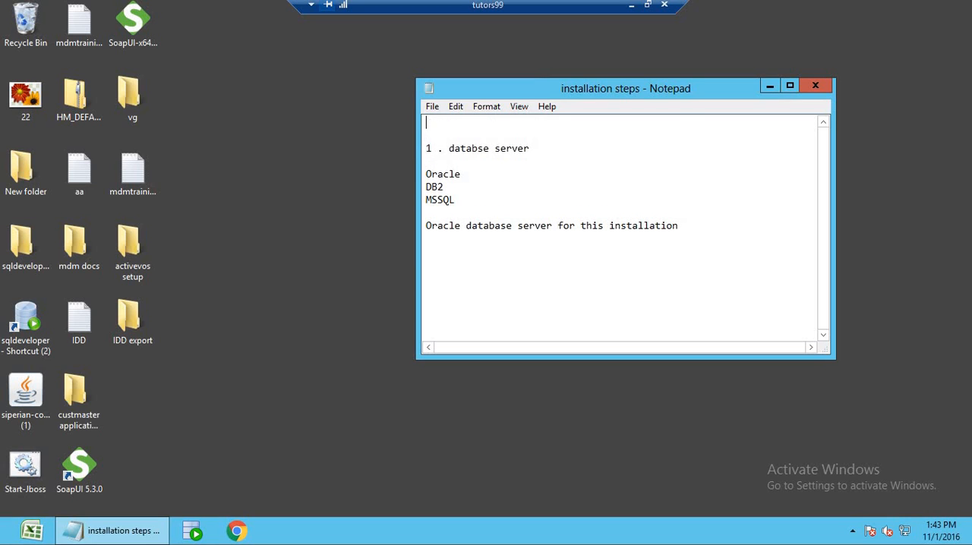
text(Informatica mdm 10.1 inst)
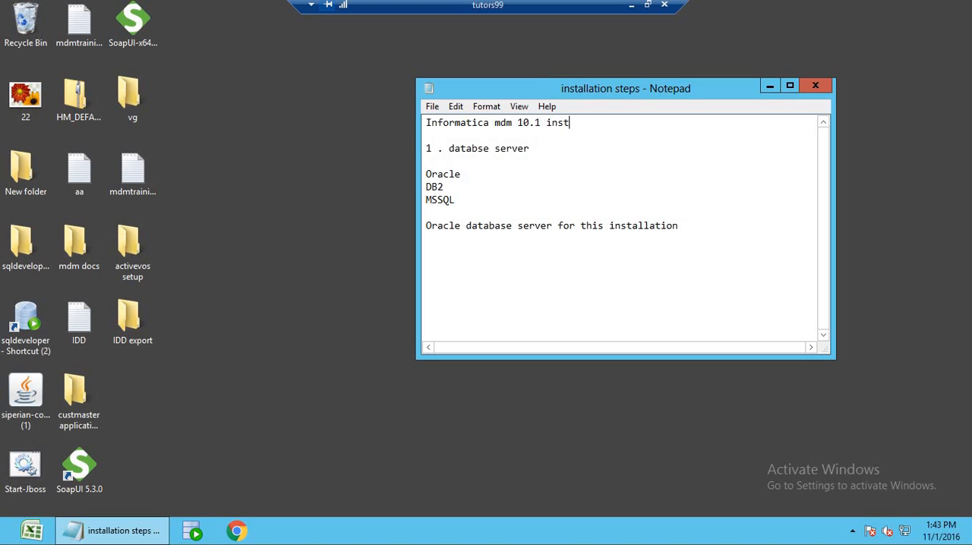
text(allation steps .)
key(Return)
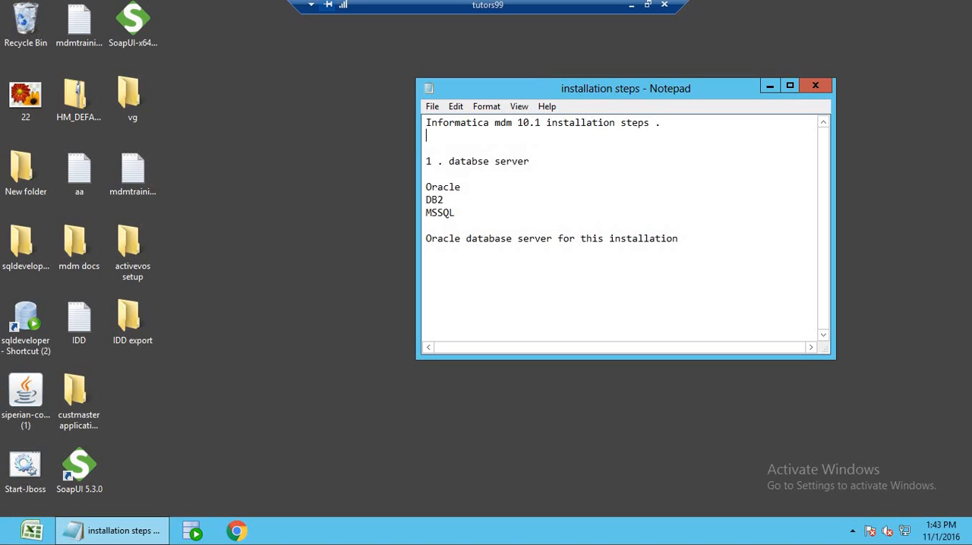
End the last line of the notes with a period and minimize the notes window.
click(489, 274)
click(687, 240)
text(.)
click(770, 87)
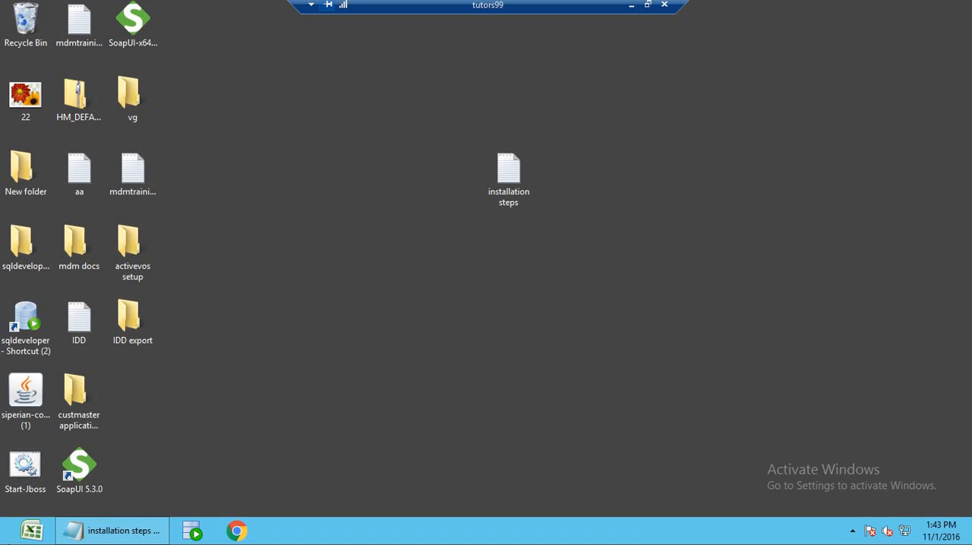
Switch to File Explorer and open the database folder within mdm\oracle_11G_database_setup on drive E.
click(15, 541)
click(131, 243)
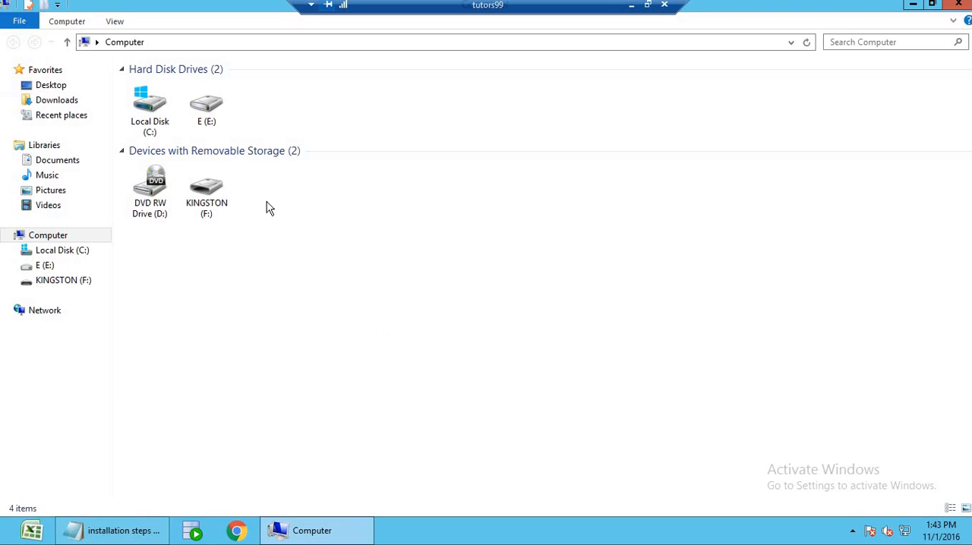
double_click(214, 123)
click(165, 88)
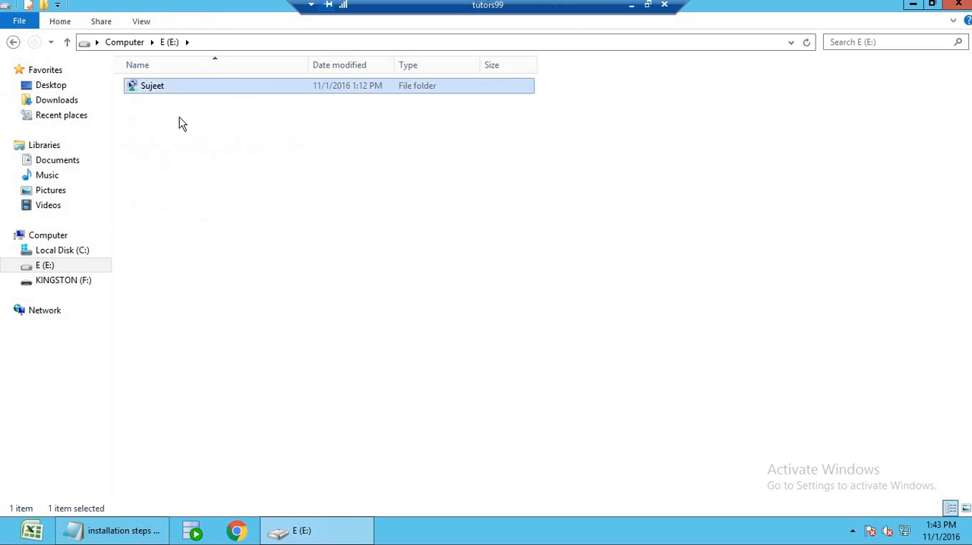
key(Return)
double_click(182, 87)
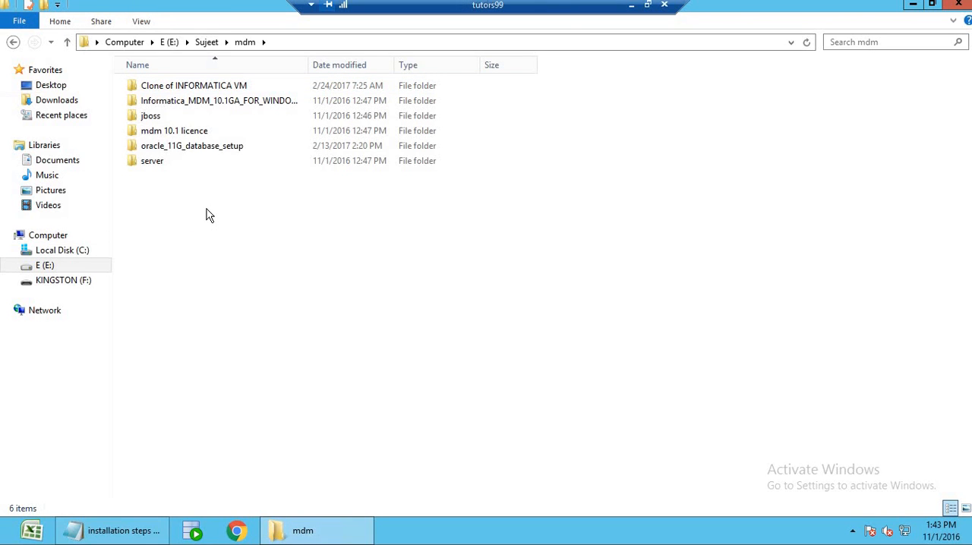
double_click(210, 148)
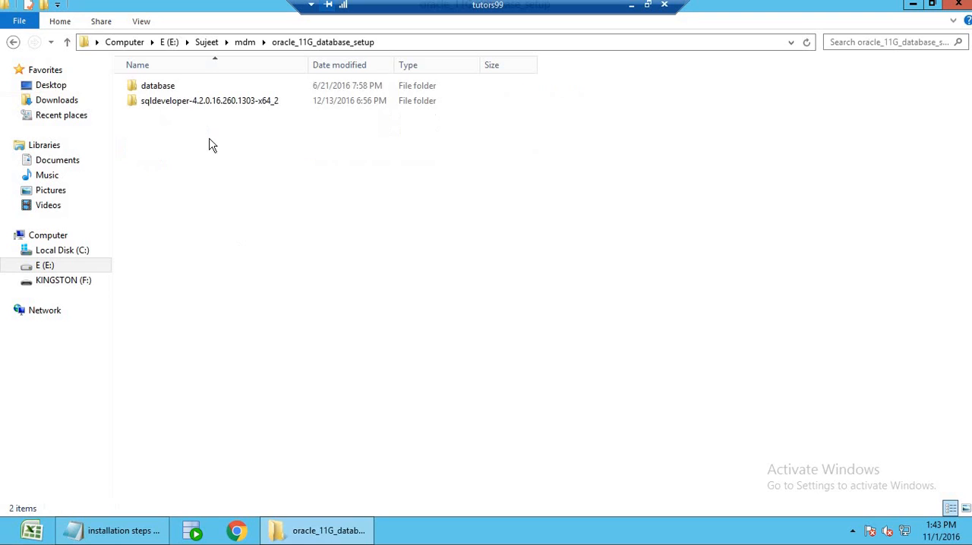
double_click(195, 87)
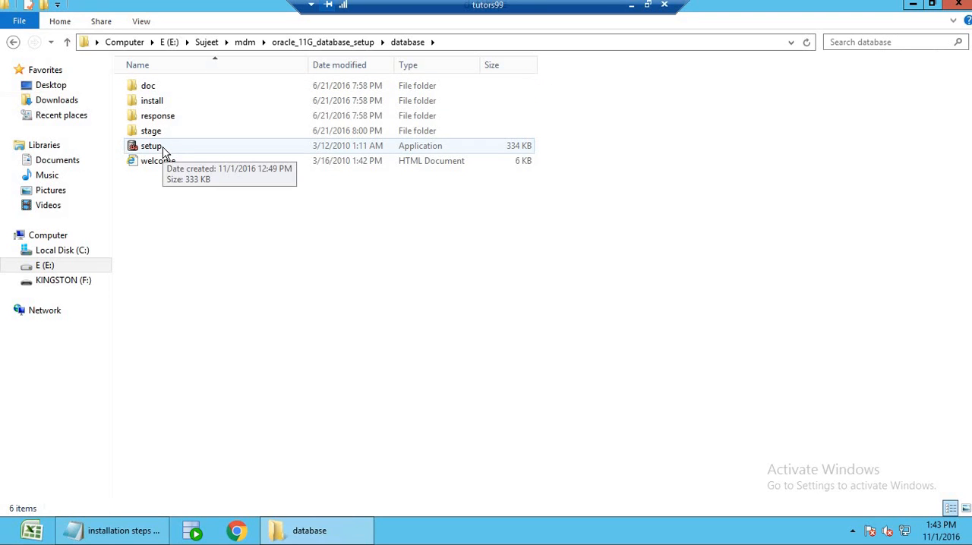
Launch the Oracle 11g setup application, minimize the folder window, and continue past the minimum requirements warning.
double_click(156, 147)
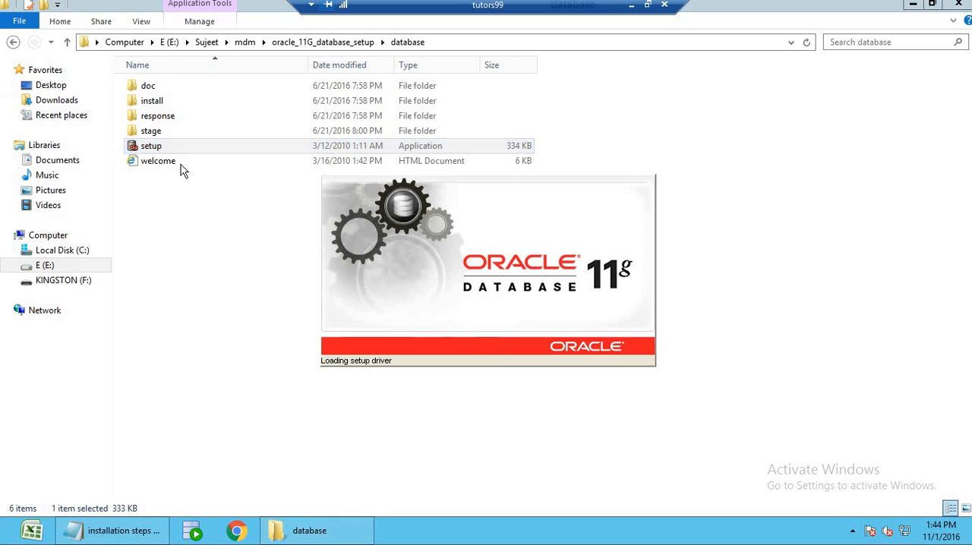
click(913, 4)
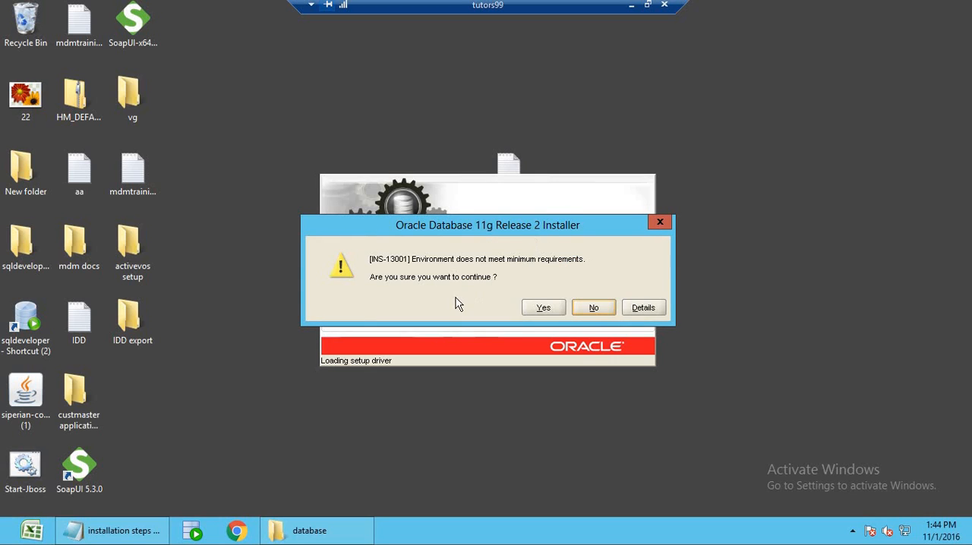
click(538, 307)
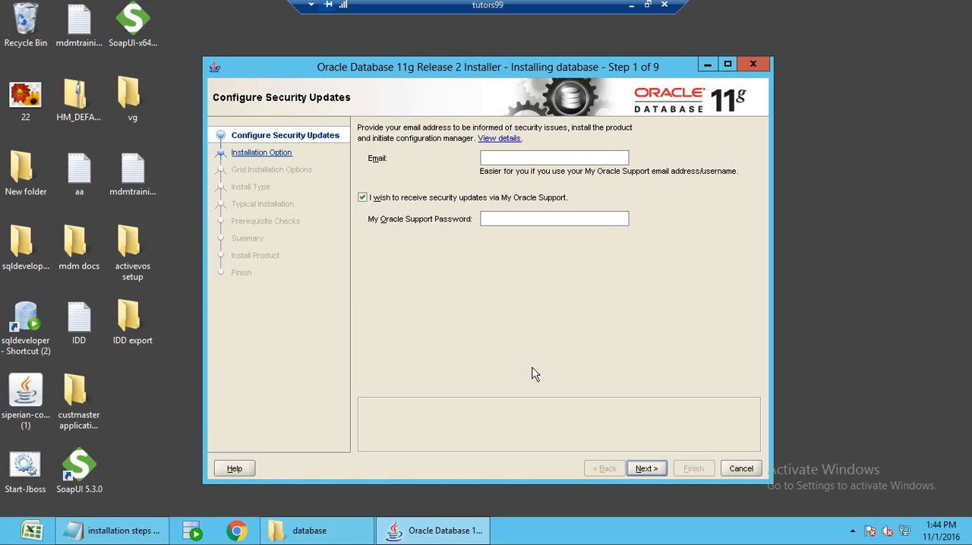
Opt out of My Oracle Support security updates and proceed with creating and configuring a Desktop Class database.
click(363, 197)
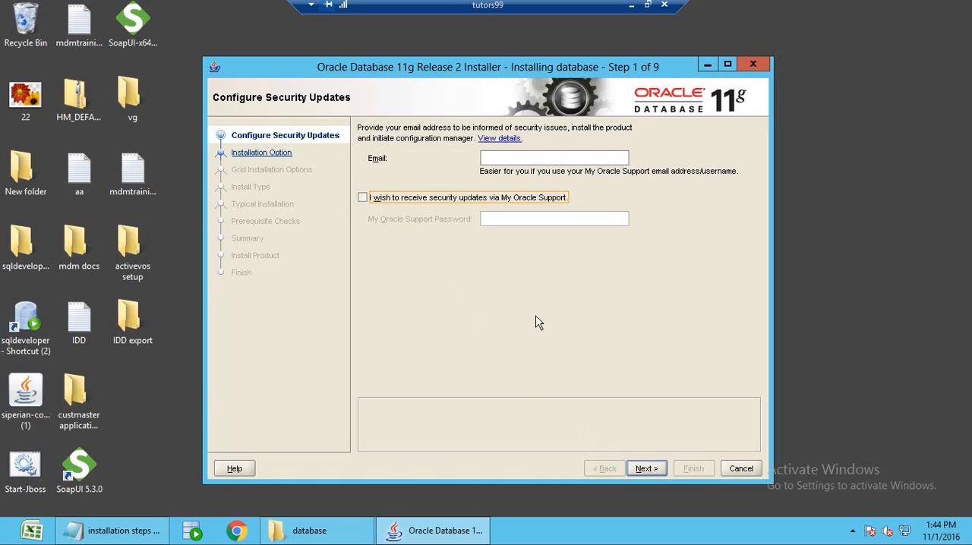
click(642, 470)
click(607, 322)
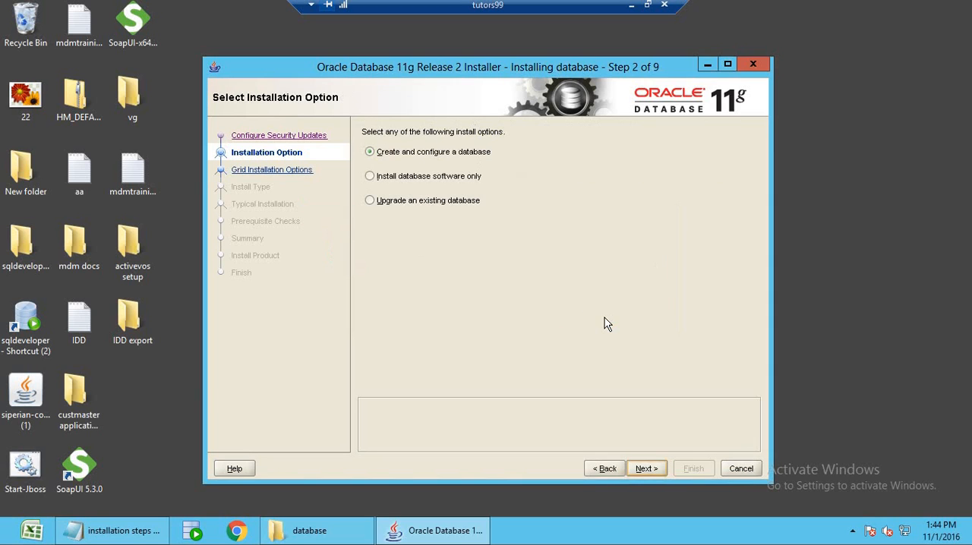
click(647, 470)
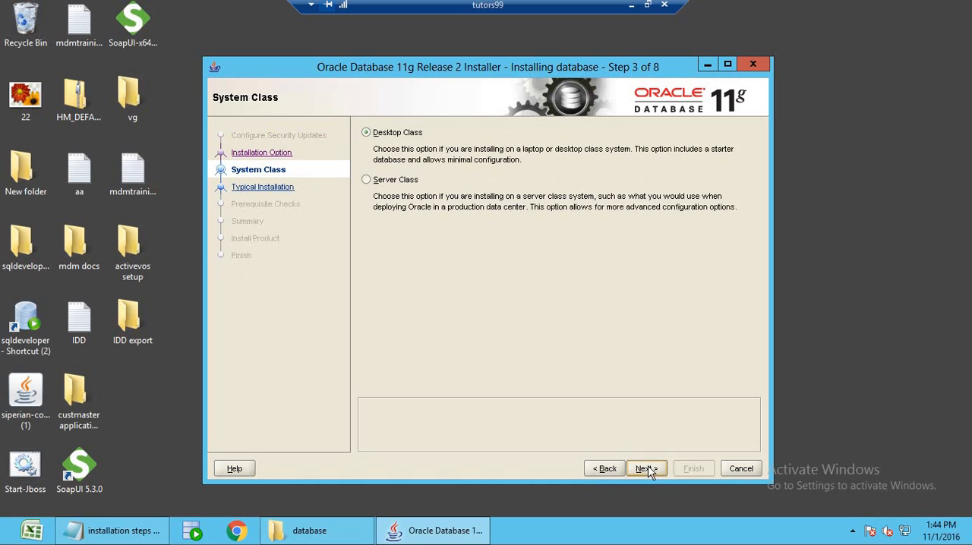
click(647, 469)
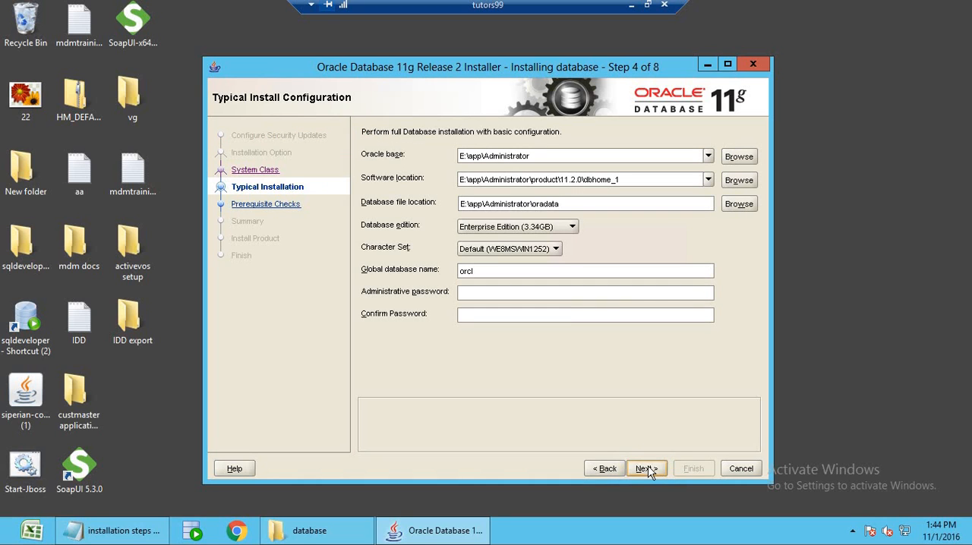
Review the installer's database name and location fields, and check the available drives in File Explorer.
click(553, 271)
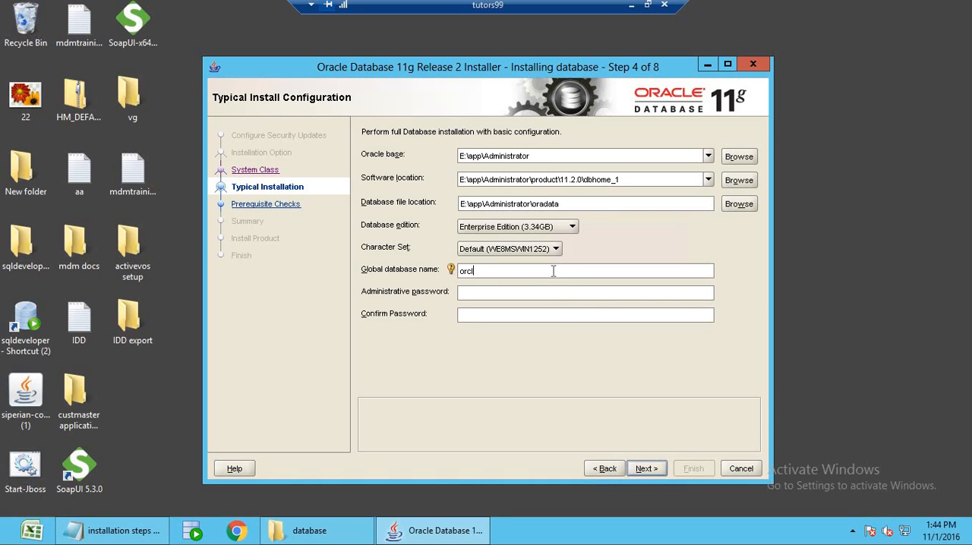
click(555, 153)
click(648, 180)
click(21, 537)
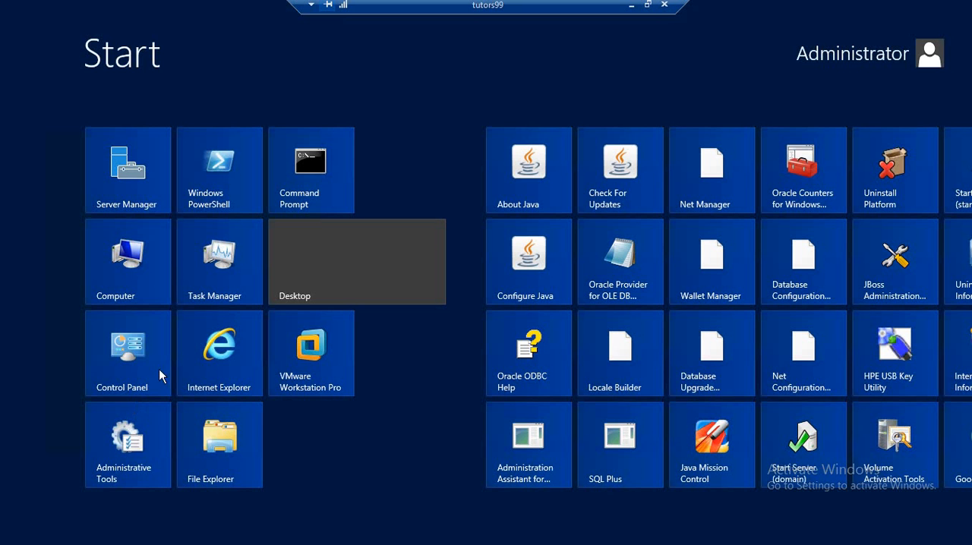
click(368, 256)
key(super+e)
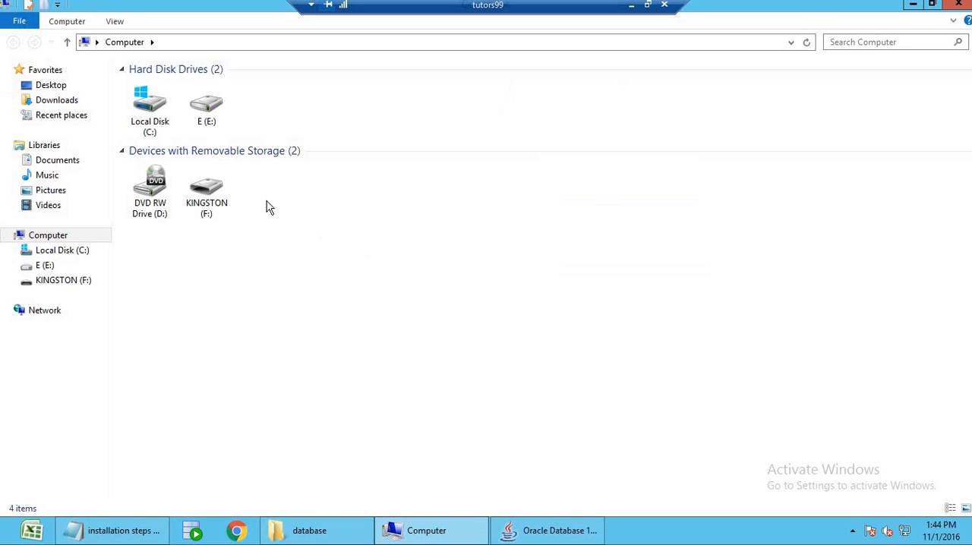
click(220, 123)
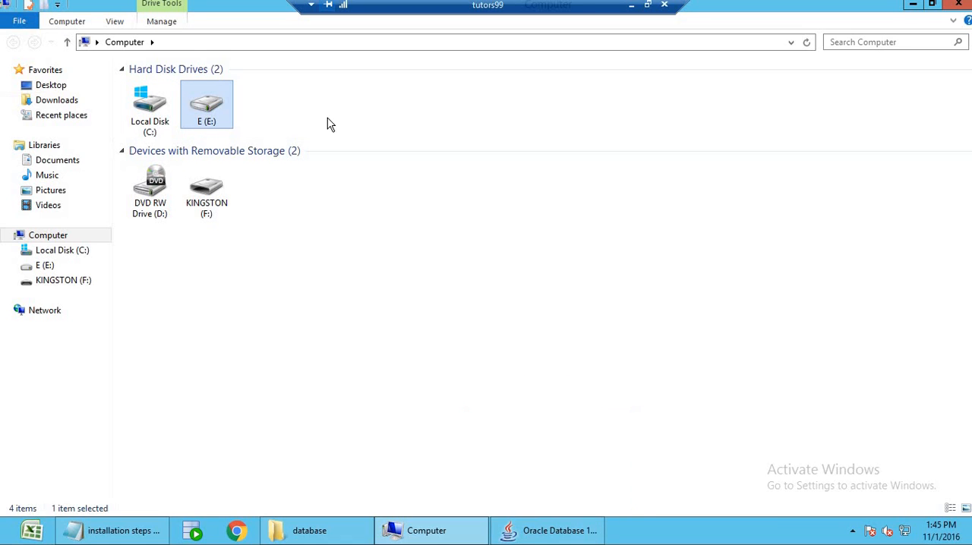
click(949, 7)
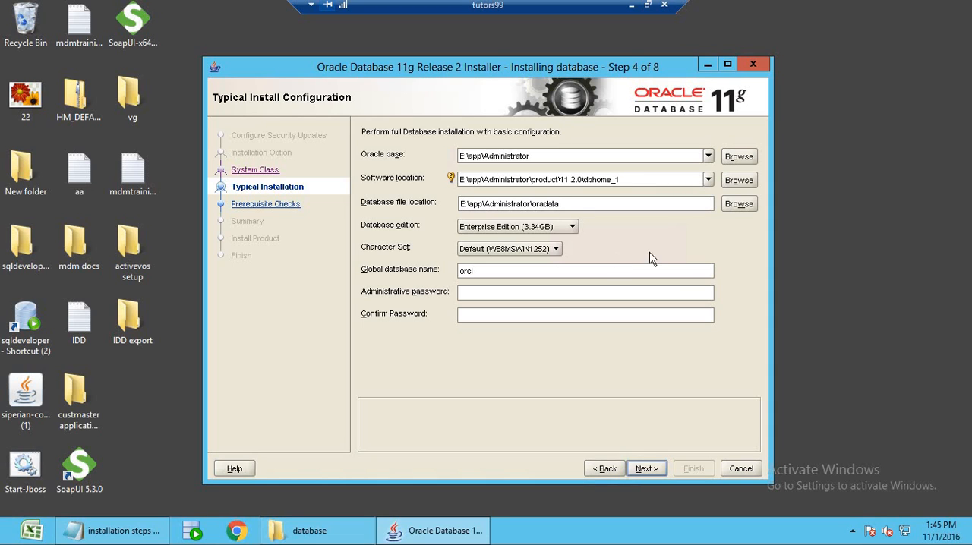
Create a folder named app on Local Disk (C:) and select it as the Oracle base.
click(739, 157)
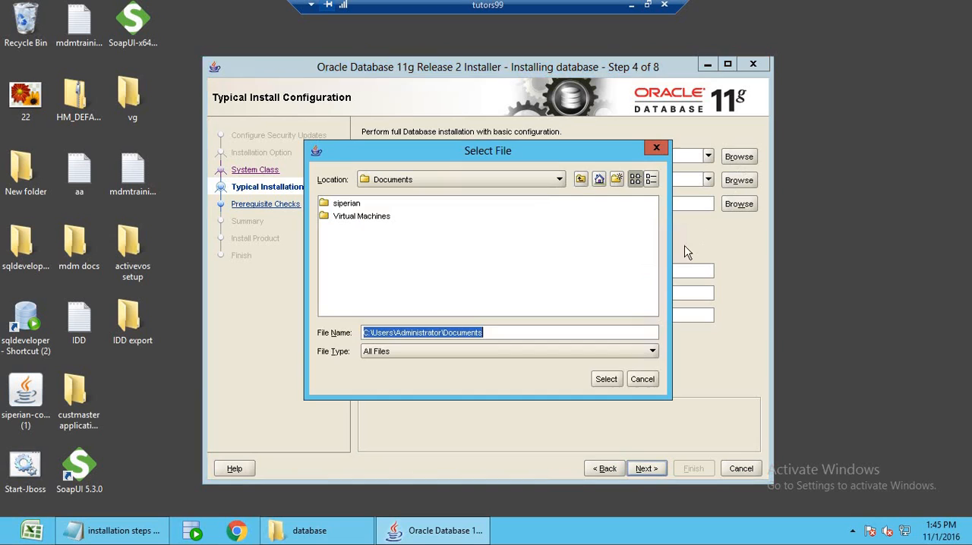
click(560, 183)
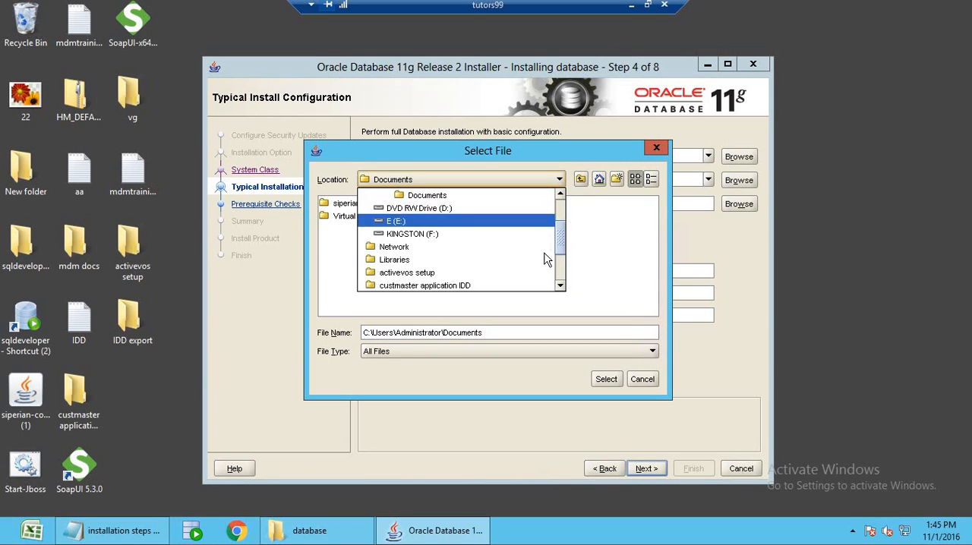
drag(562, 239, 566, 209)
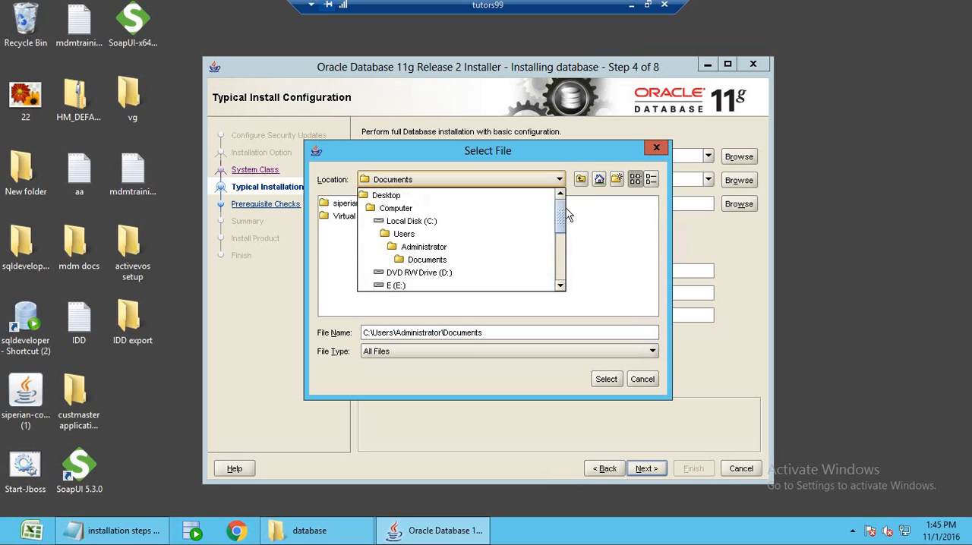
click(500, 228)
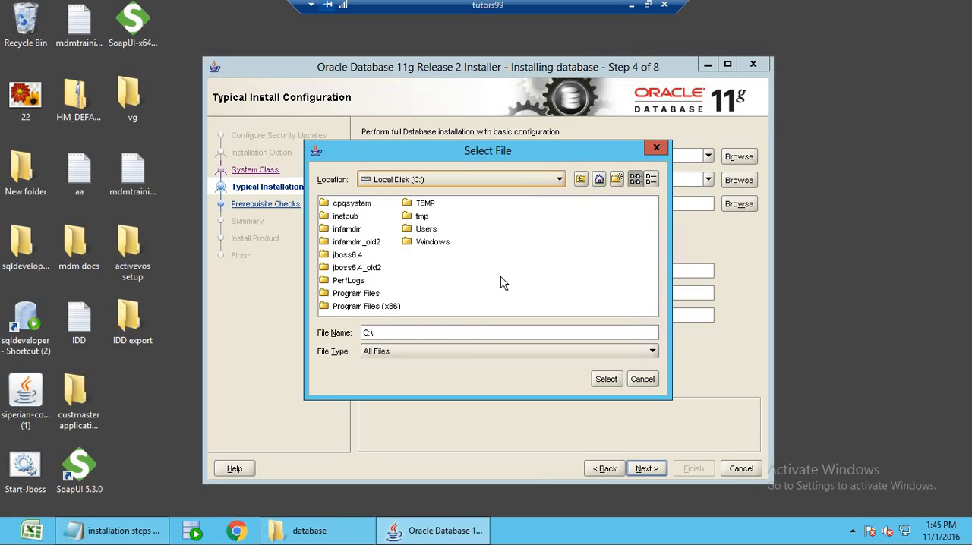
click(616, 180)
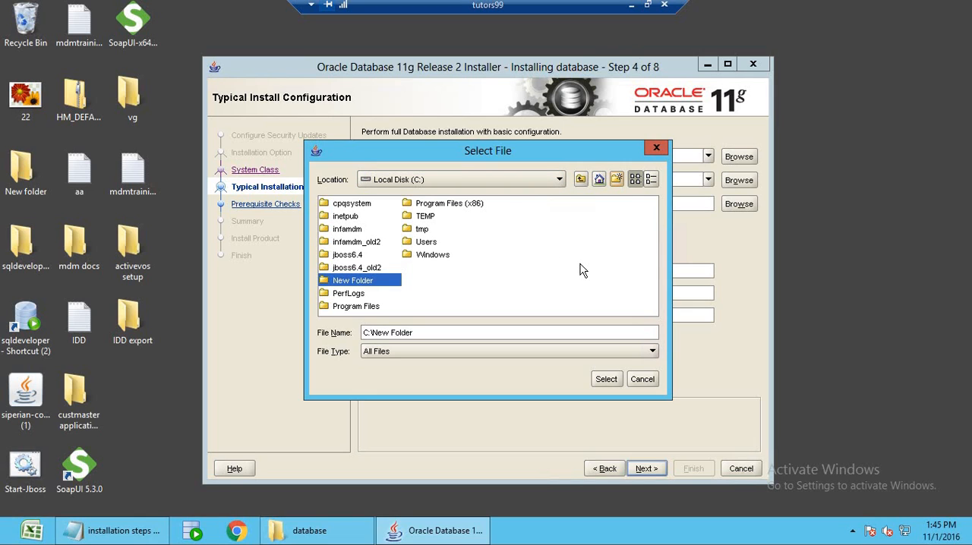
click(393, 281)
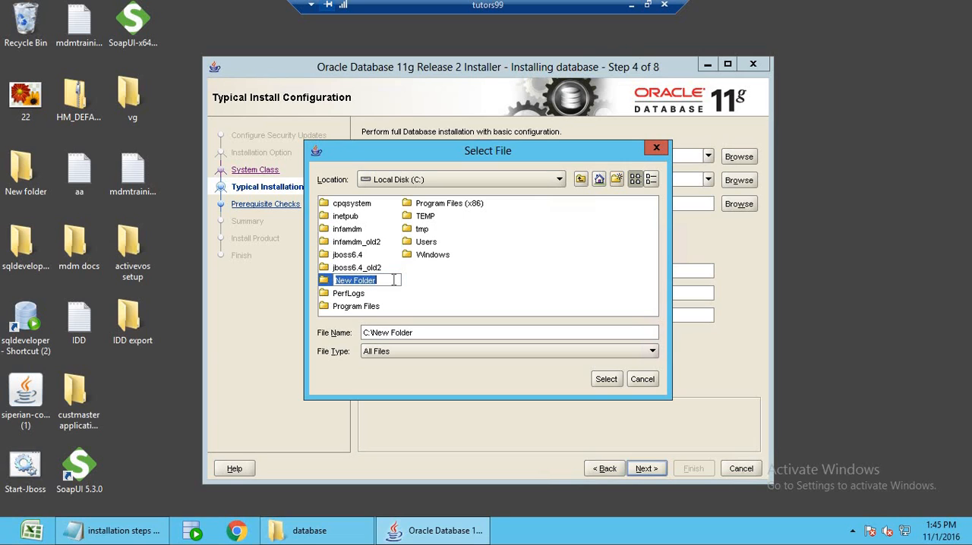
text(app)
key(Return)
double_click(354, 206)
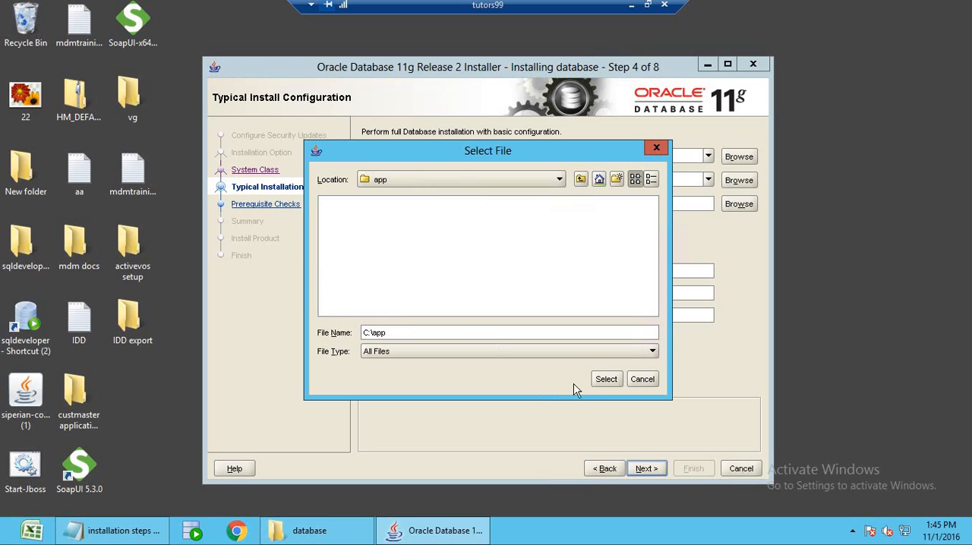
click(606, 380)
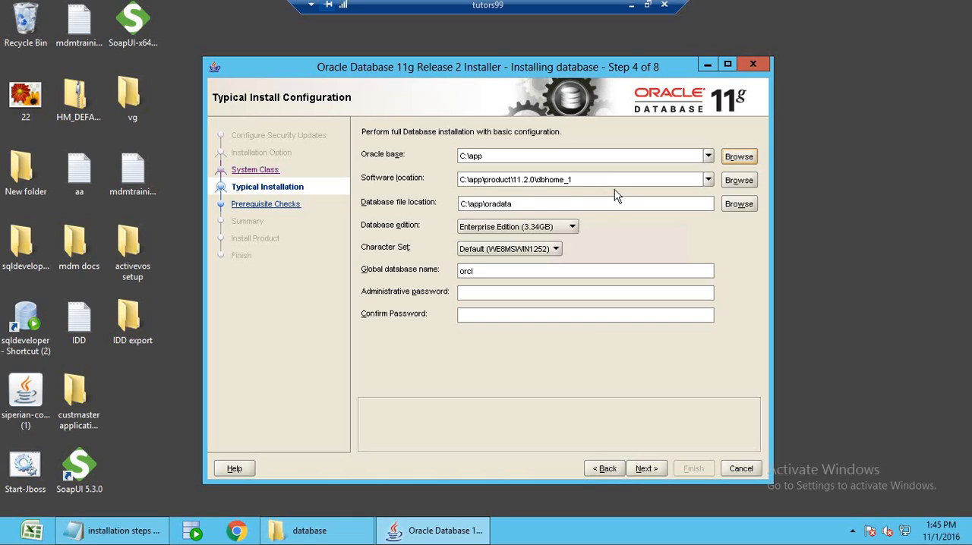
Check the location fields, keep orcl as the global database name, and enter and confirm the administrative password.
click(527, 159)
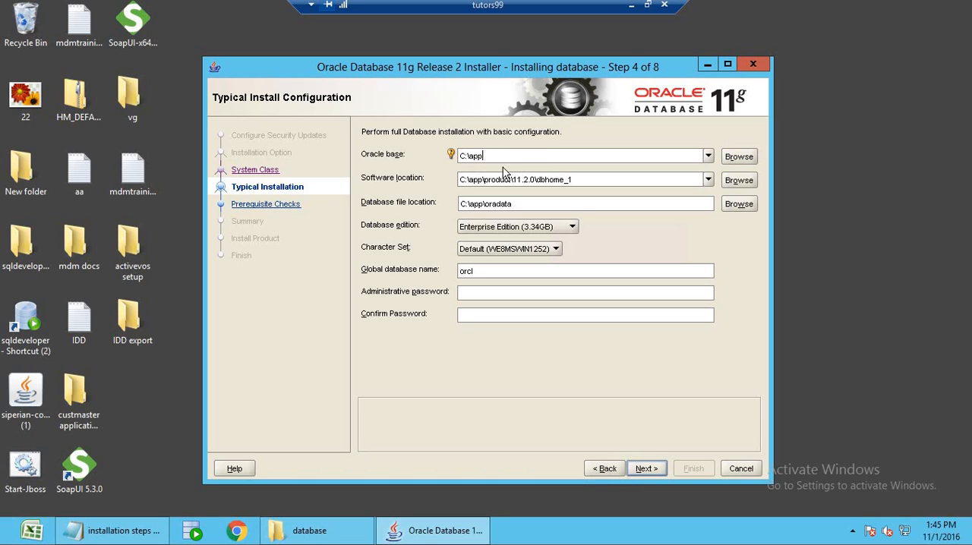
click(530, 180)
click(530, 205)
click(513, 294)
click(496, 272)
double_click(457, 271)
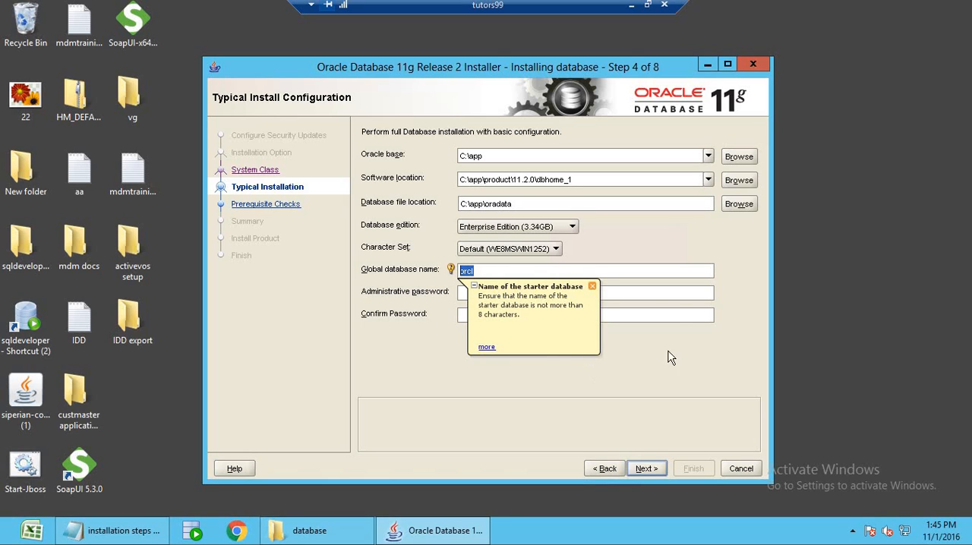
click(673, 296)
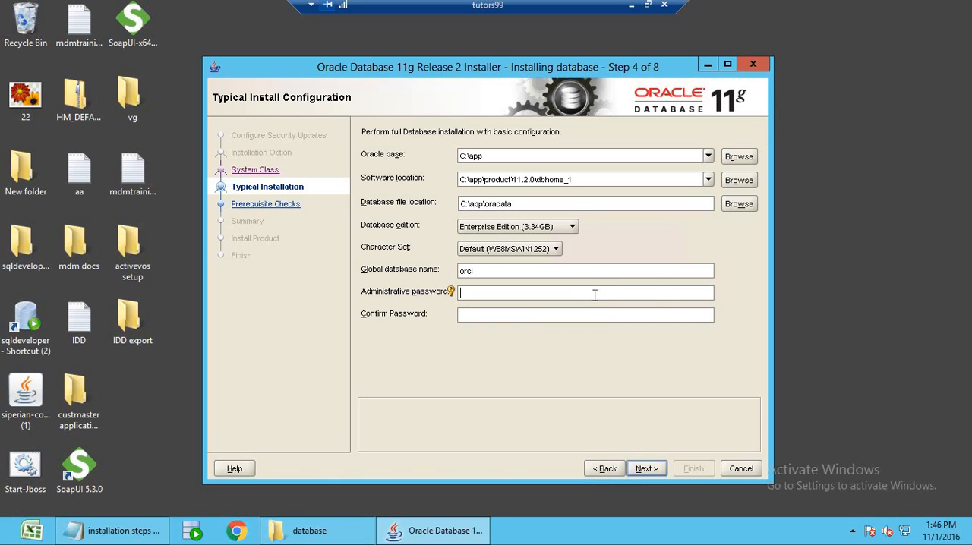
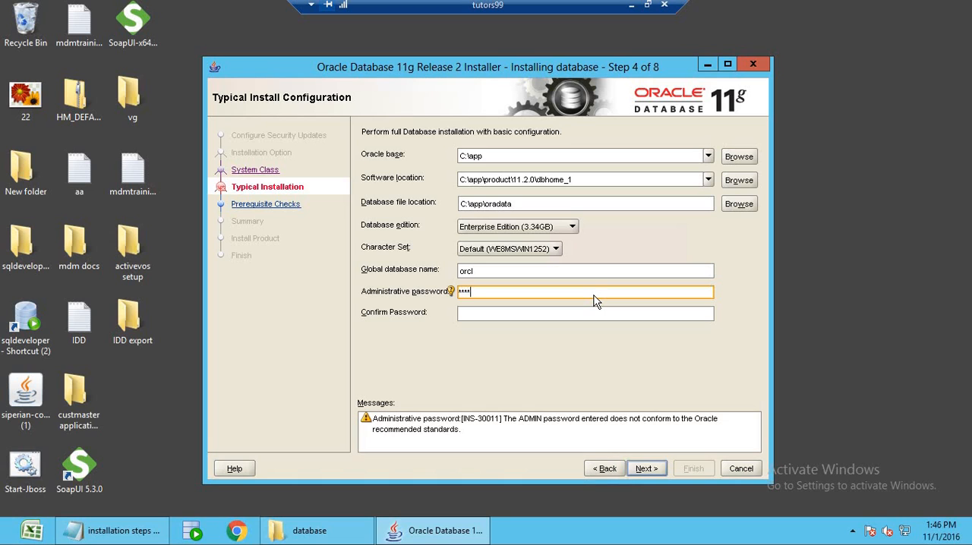
key(Tab)
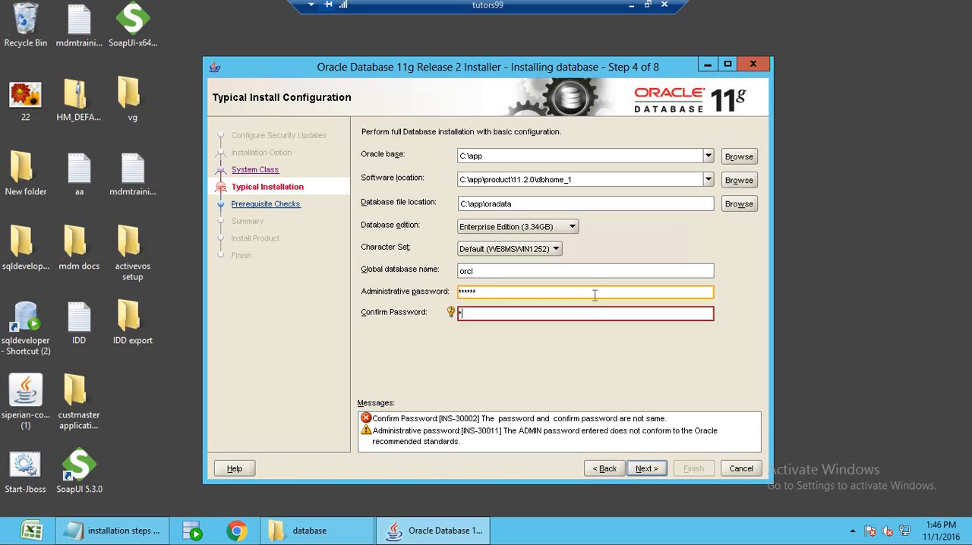
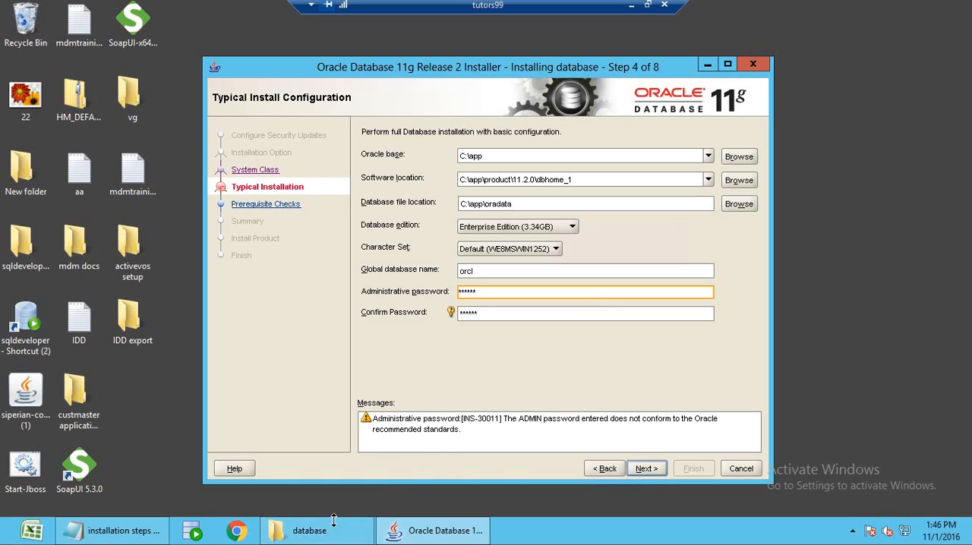
Switch to the installation steps document in Notepad and add the line "databse name =orcl" below the Oracle database server note.
click(707, 67)
double_click(506, 183)
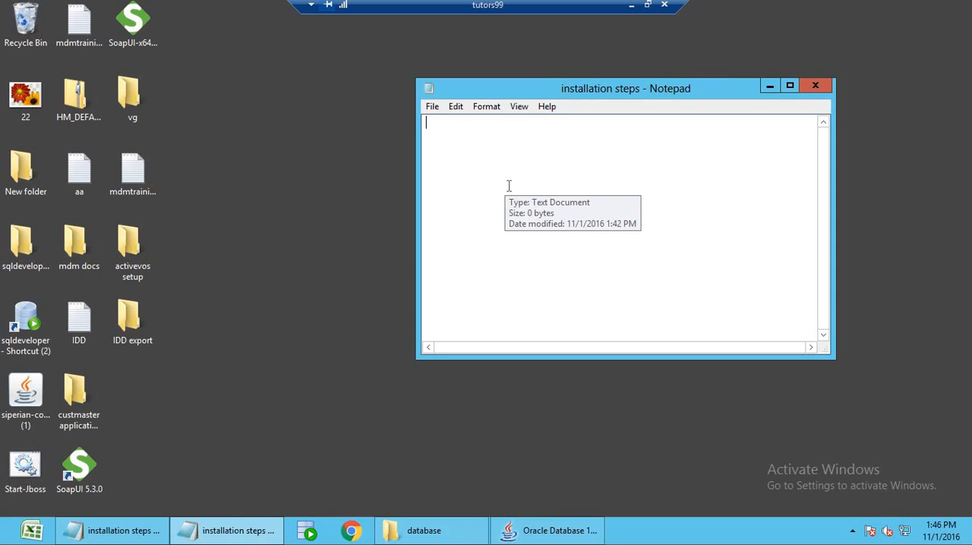
click(814, 93)
click(144, 535)
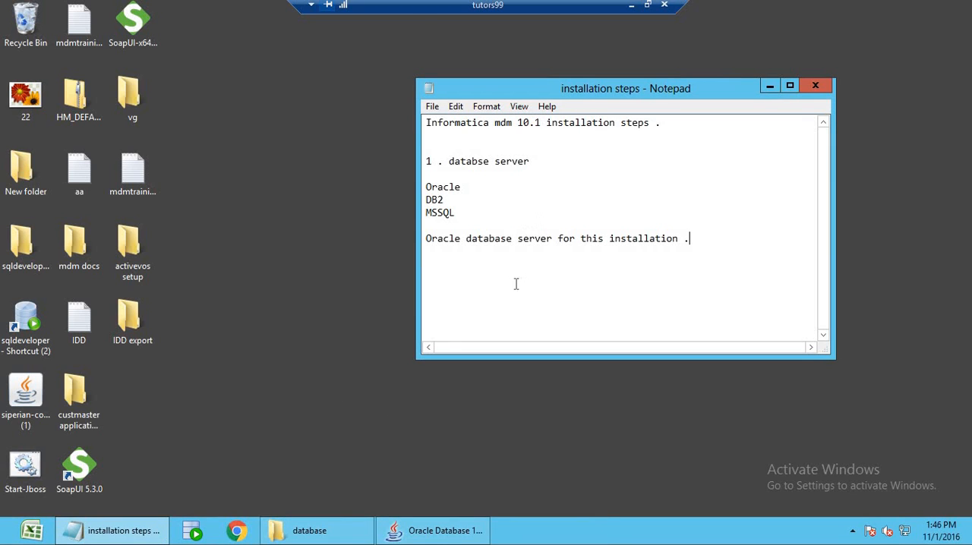
key(Return)
key(Return)
text(databse name =orcl  )
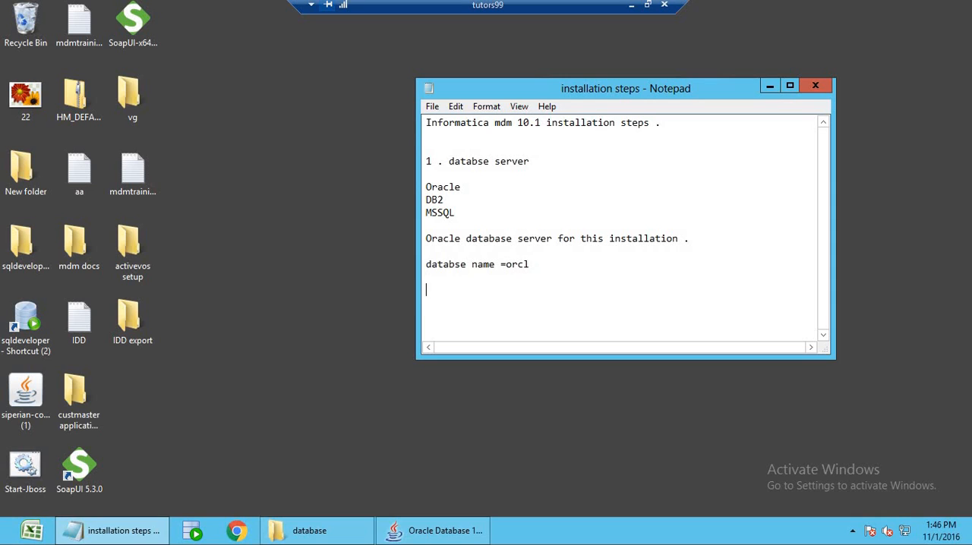
text(user)
text( =sys )
text(password=)
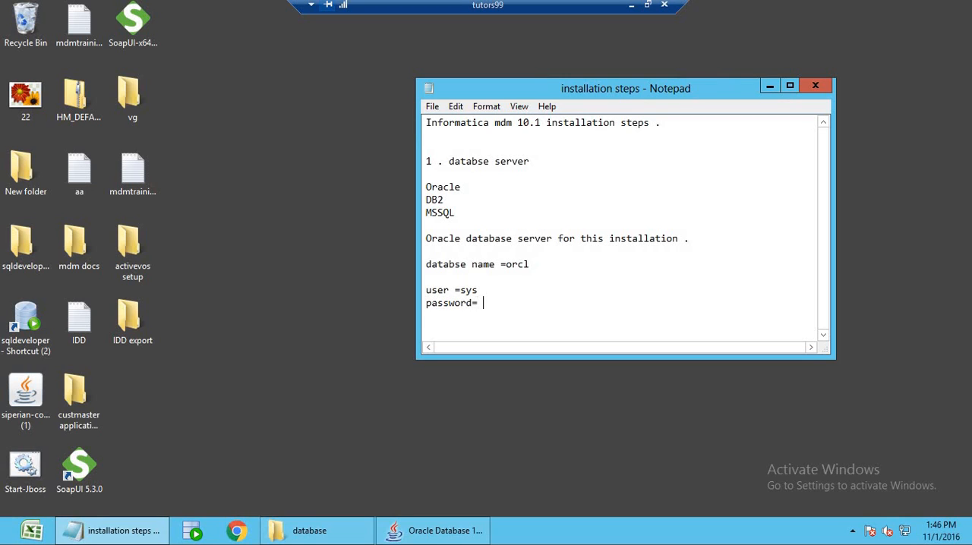
Add the line "user =sys" and a password line with the database password, followed by blank lines.
key(Return)
key(Return)
key(Return)
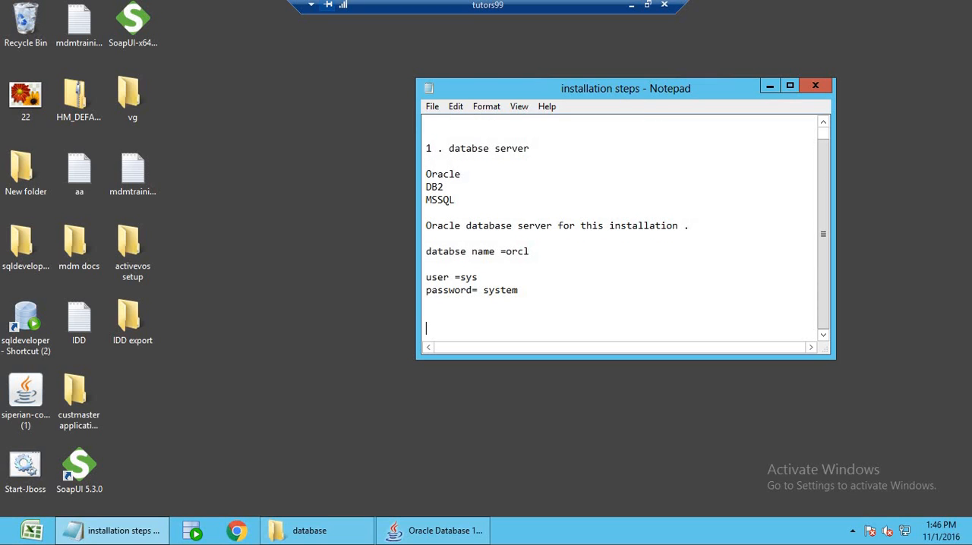
Switch back to the Oracle installer, re-enter the administrative password, and start the installation despite the password standards warning.
click(475, 532)
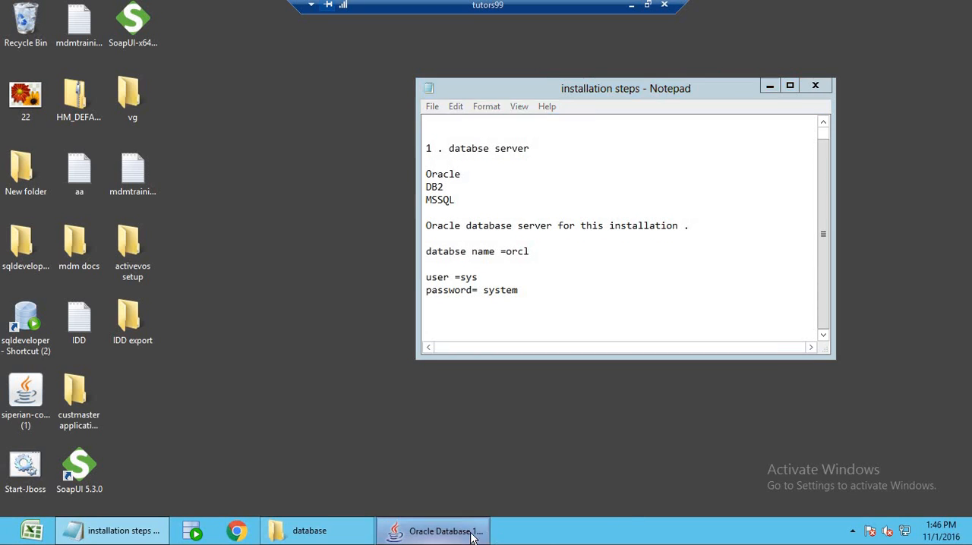
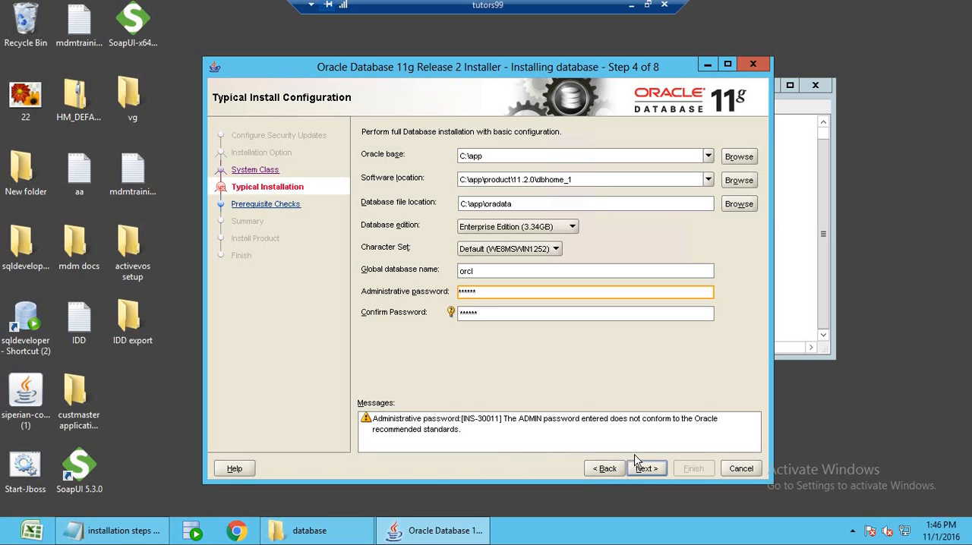
click(645, 470)
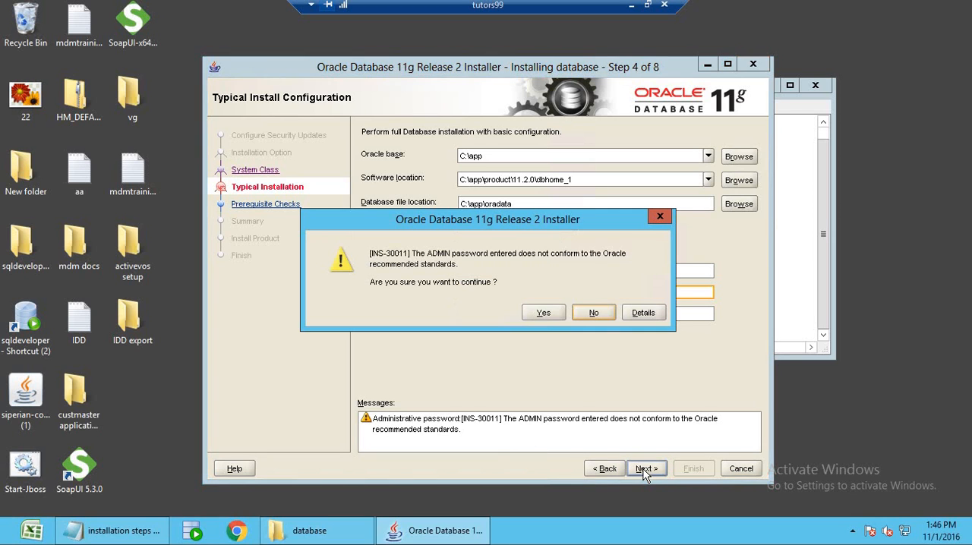
click(539, 313)
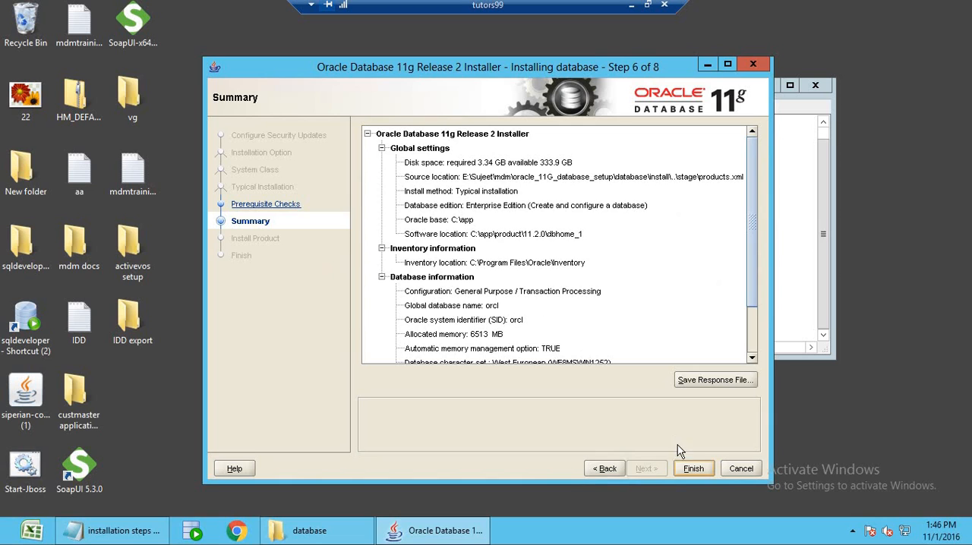
click(692, 468)
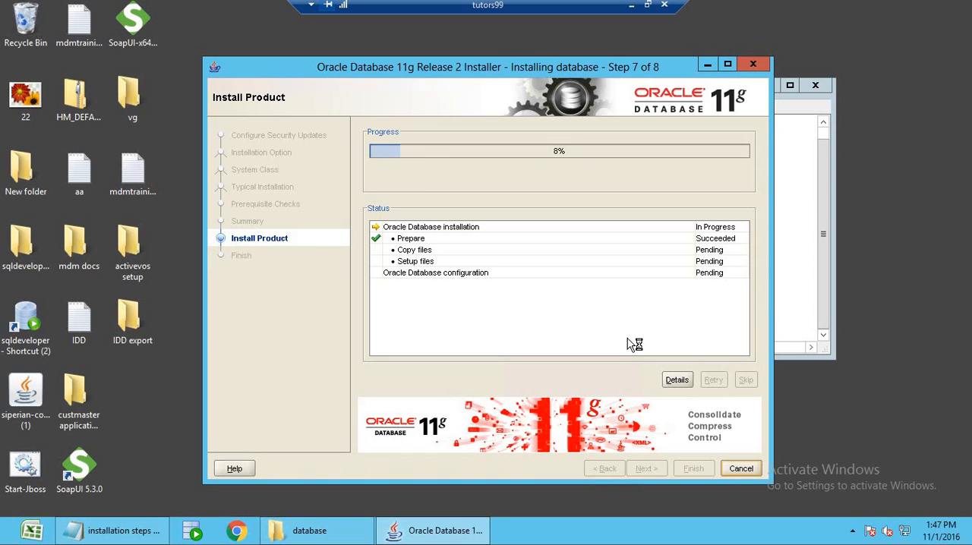
Leave and reopen the remote desktop session, and dismiss the Windows Features and Oracle Net Configuration Assistant error dialogs.
click(631, 6)
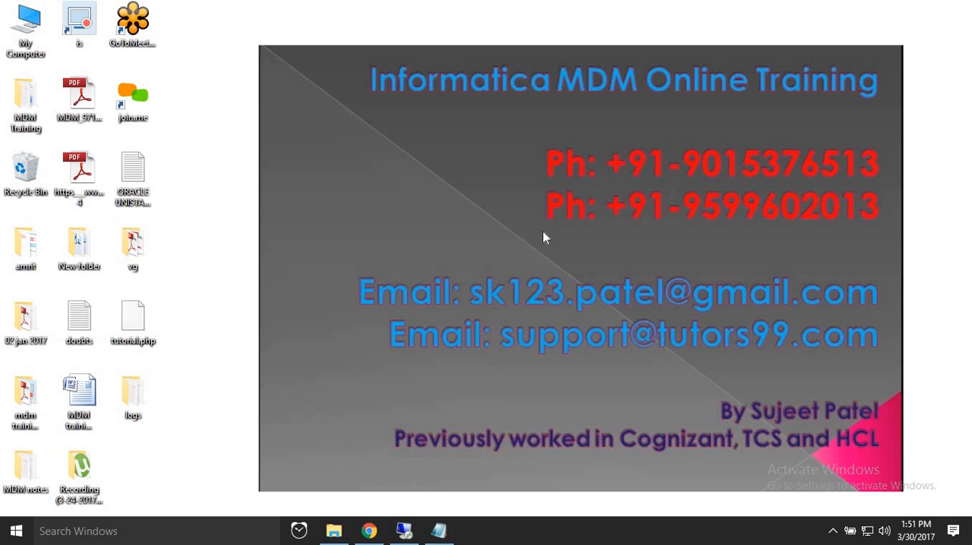
click(404, 532)
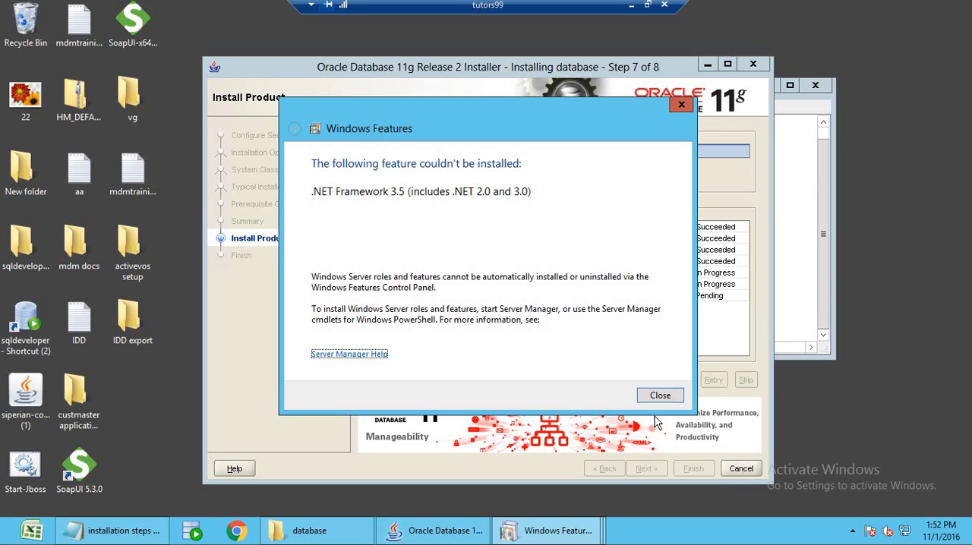
click(660, 396)
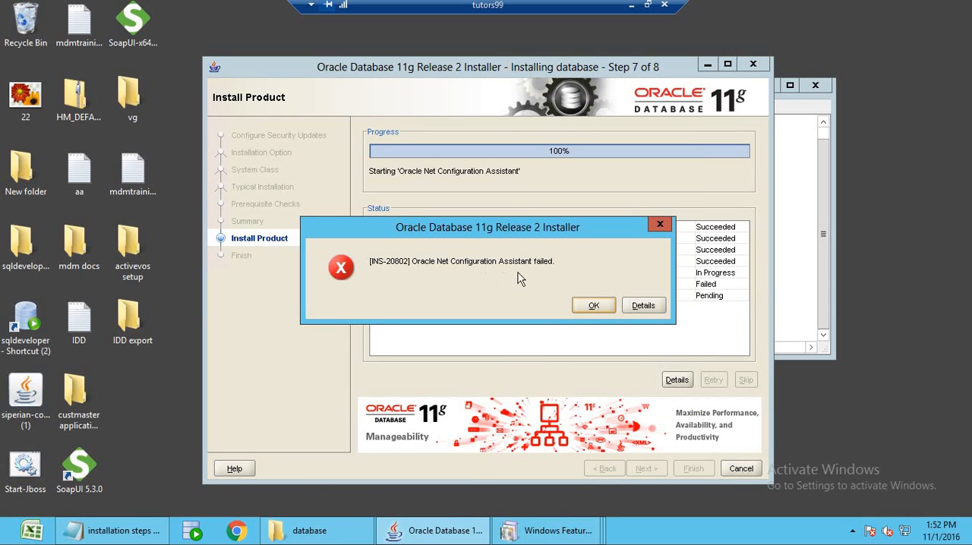
click(593, 305)
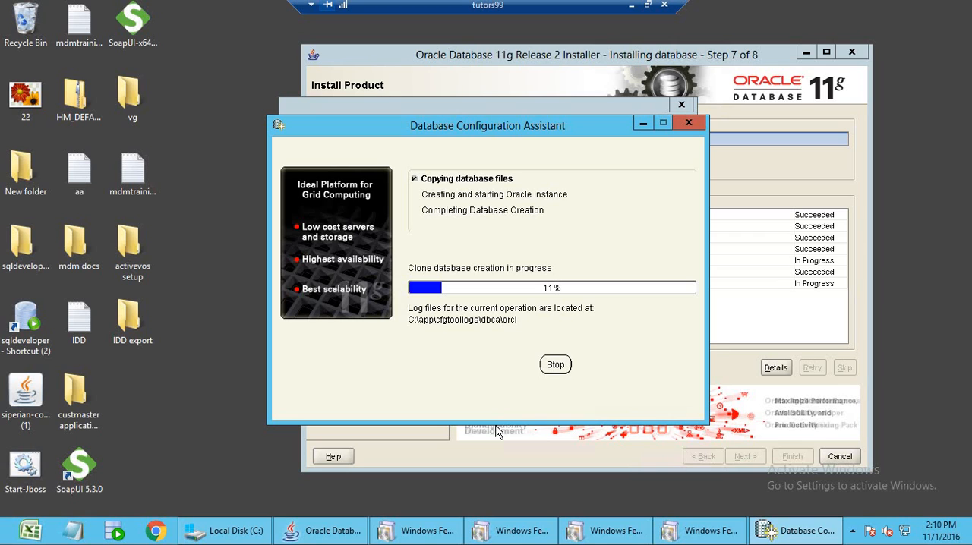
Close all remaining Windows Features error windows and move the Database Configuration Assistant window clear of the installer's progress bar.
click(447, 526)
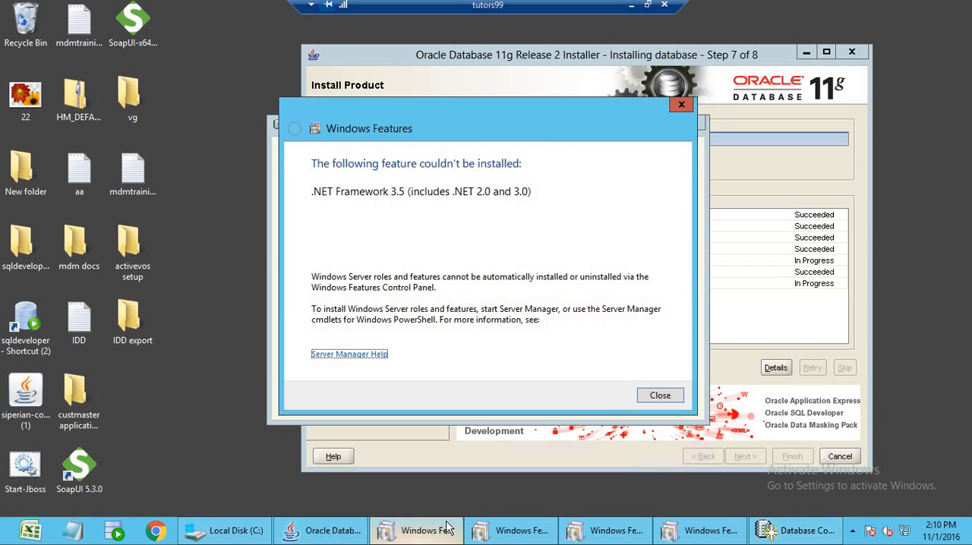
click(658, 396)
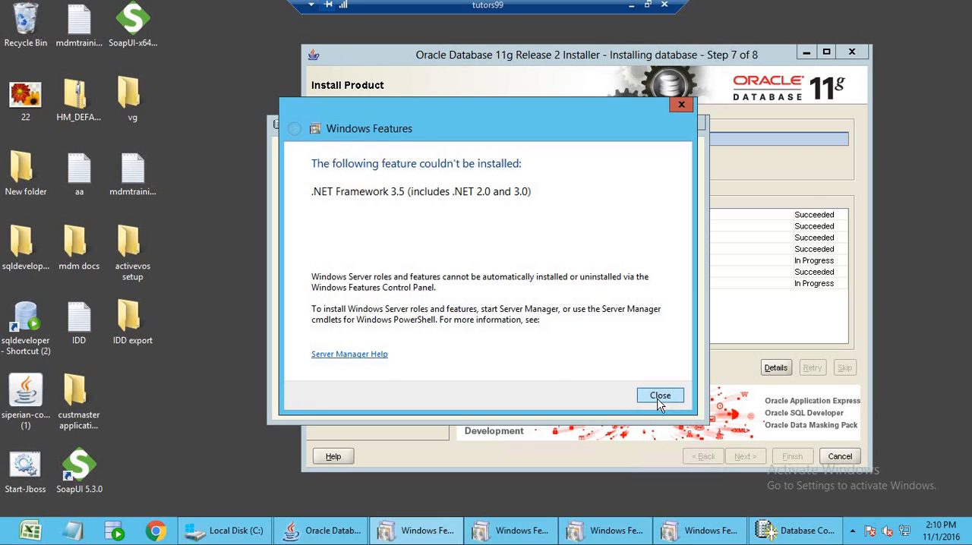
click(471, 532)
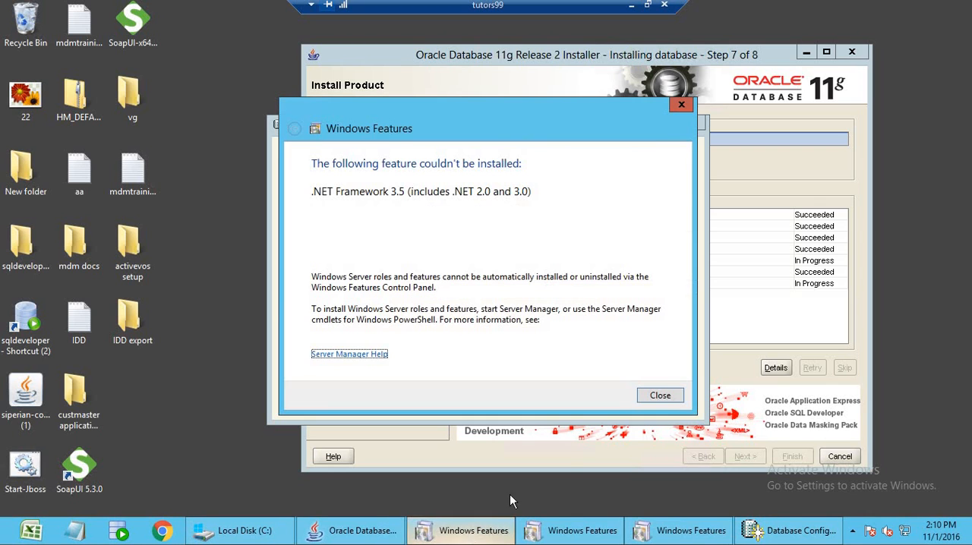
click(658, 396)
click(481, 535)
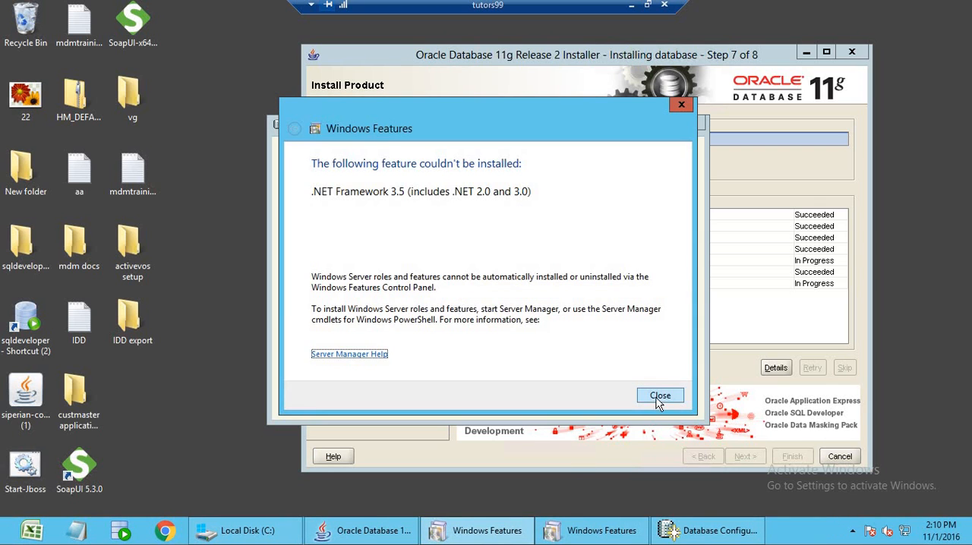
click(659, 397)
click(489, 531)
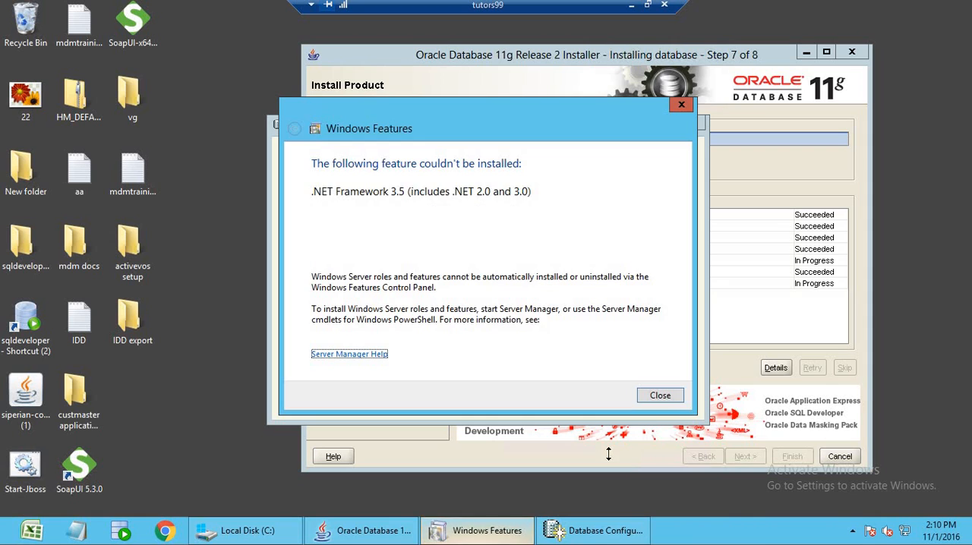
click(666, 399)
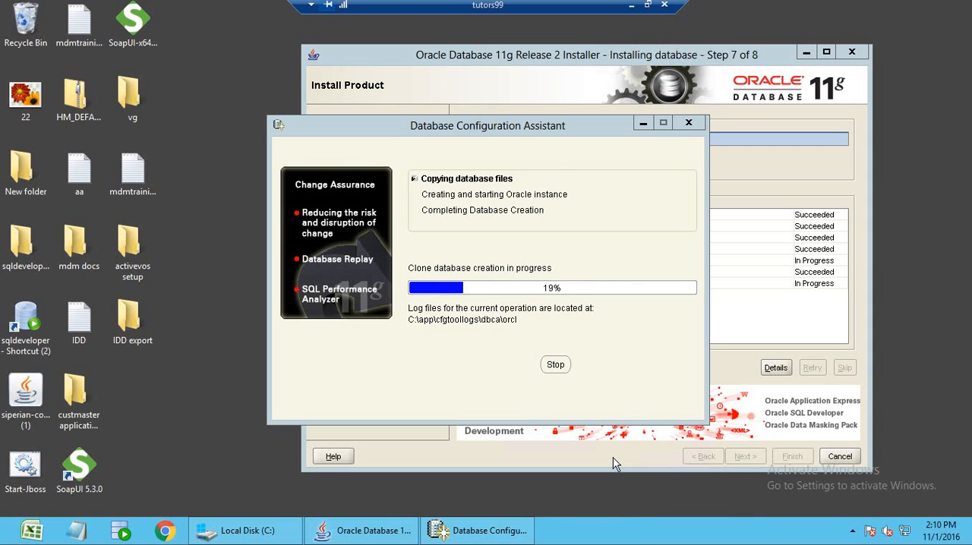
drag(553, 125, 597, 162)
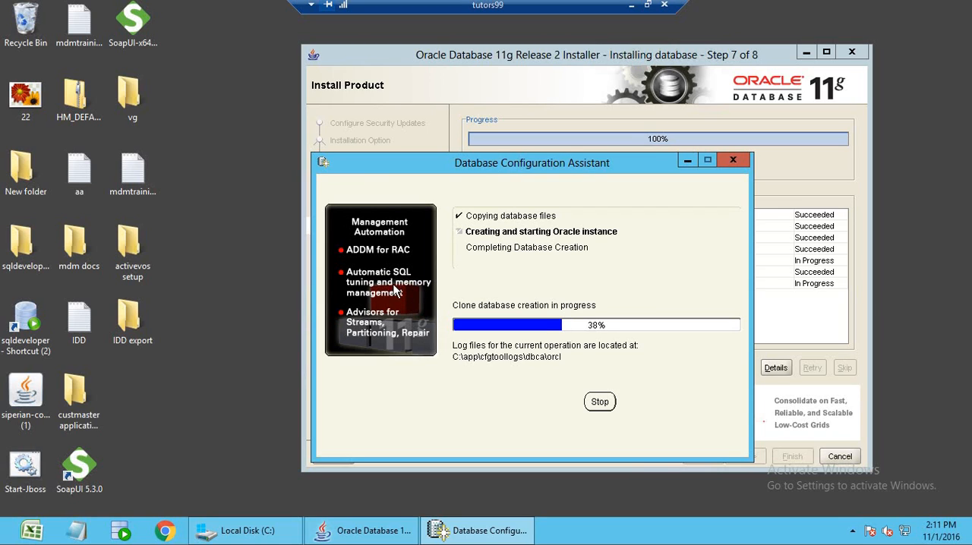
Open the "table space" text document from the desktop's New folder and maximize its window.
double_click(25, 178)
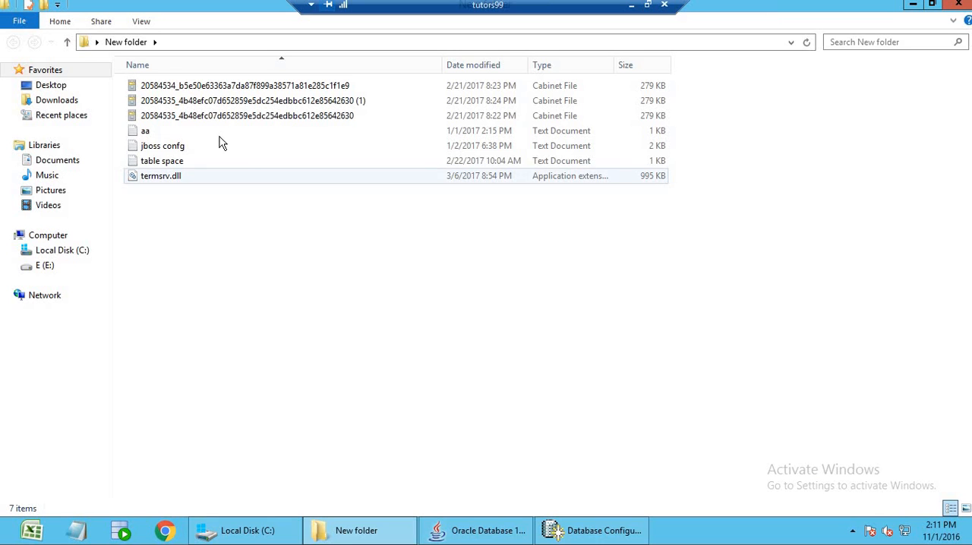
click(223, 165)
double_click(223, 168)
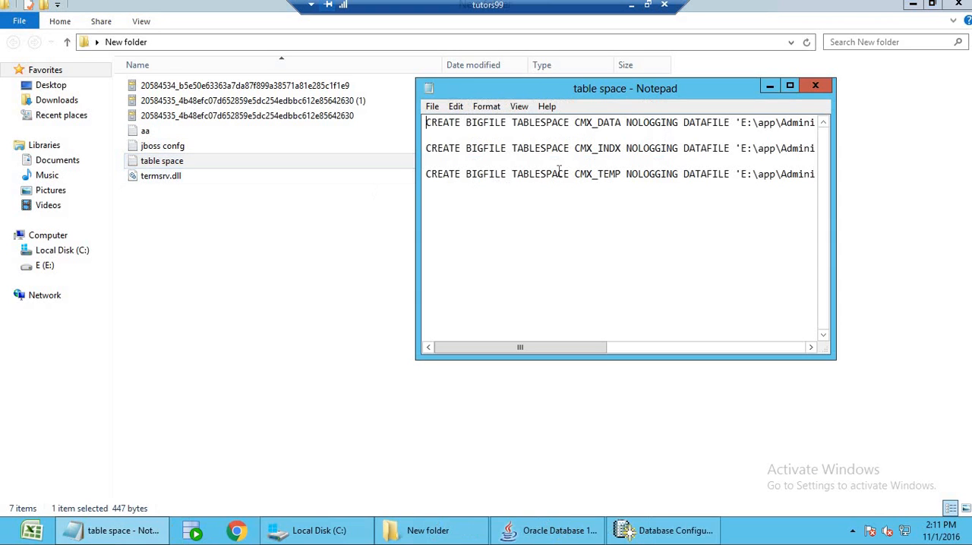
click(790, 85)
click(530, 210)
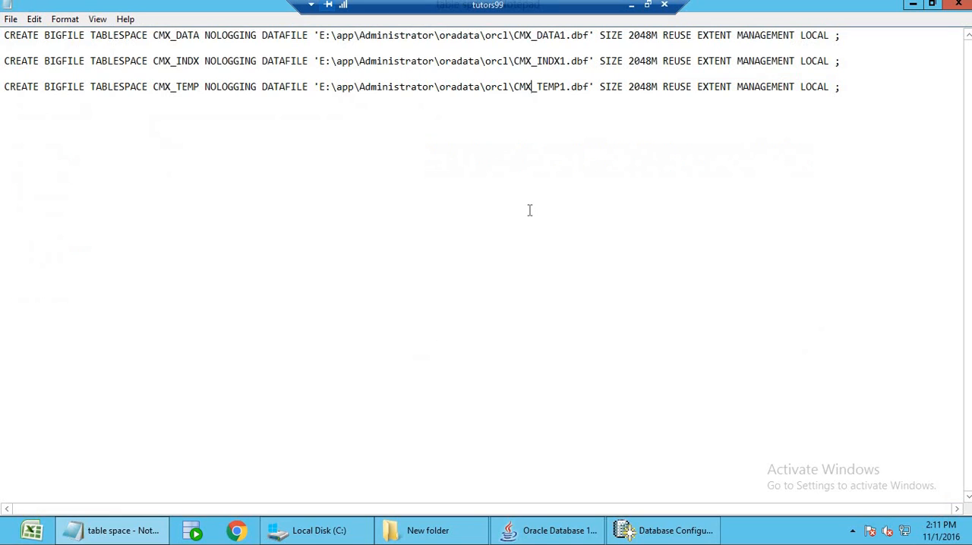
Duplicate the three CREATE BIGFILE TABLESPACE statements below a dashed separator line.
key(ctrl+a)
key(ctrl+c)
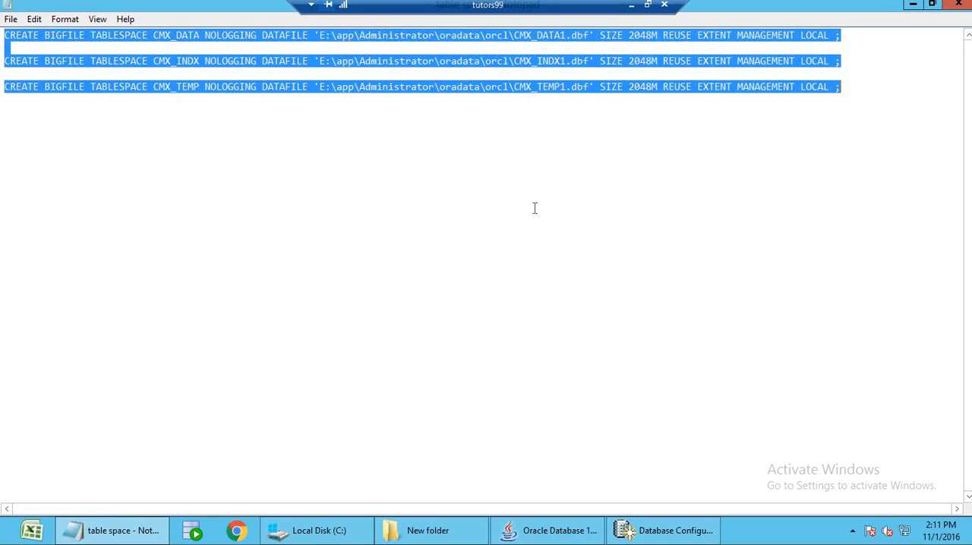
click(861, 94)
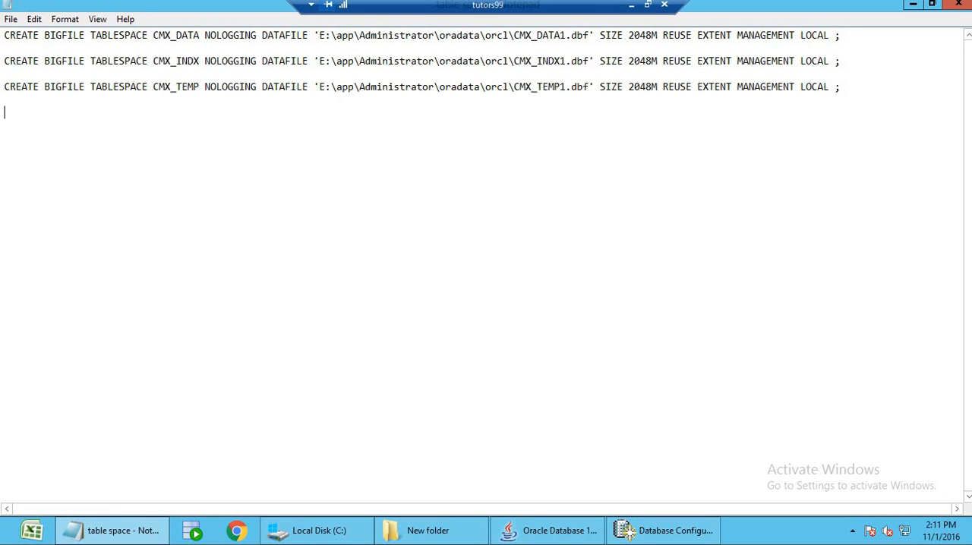
text(-------------------)
key(Return)
key(ctrl+v)
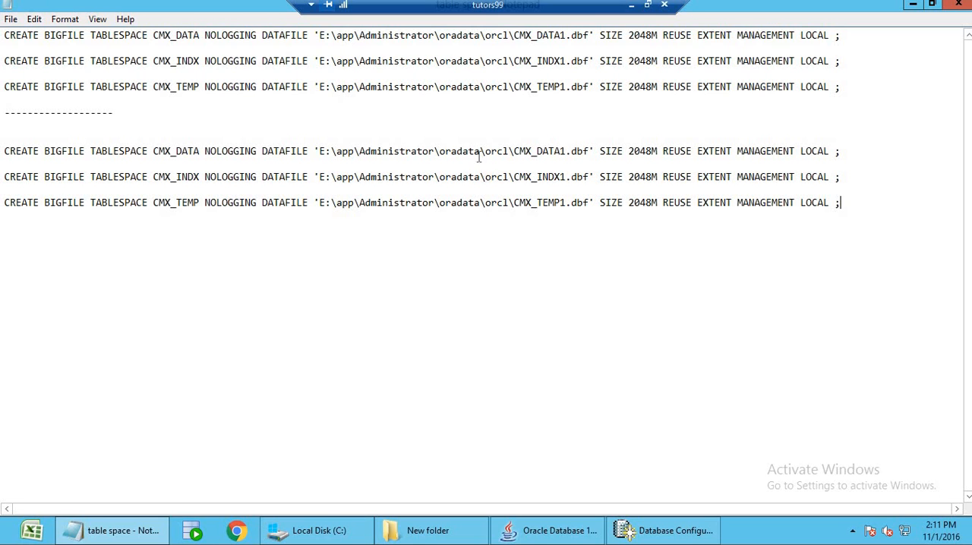
Highlight the datafile folder path in the duplicated CMX_DATA statement and browse to the Oracle base folder C:\app.
drag(480, 152, 443, 156)
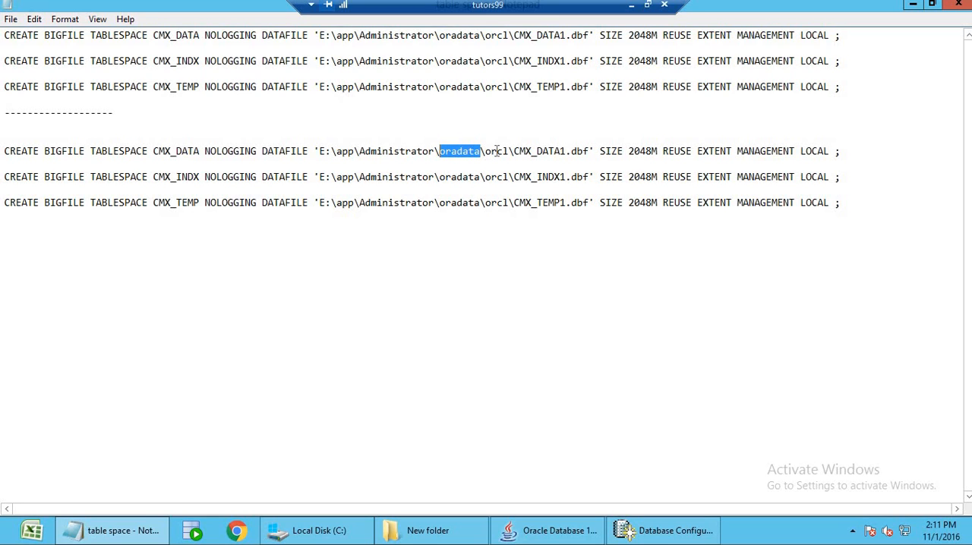
drag(482, 153, 329, 156)
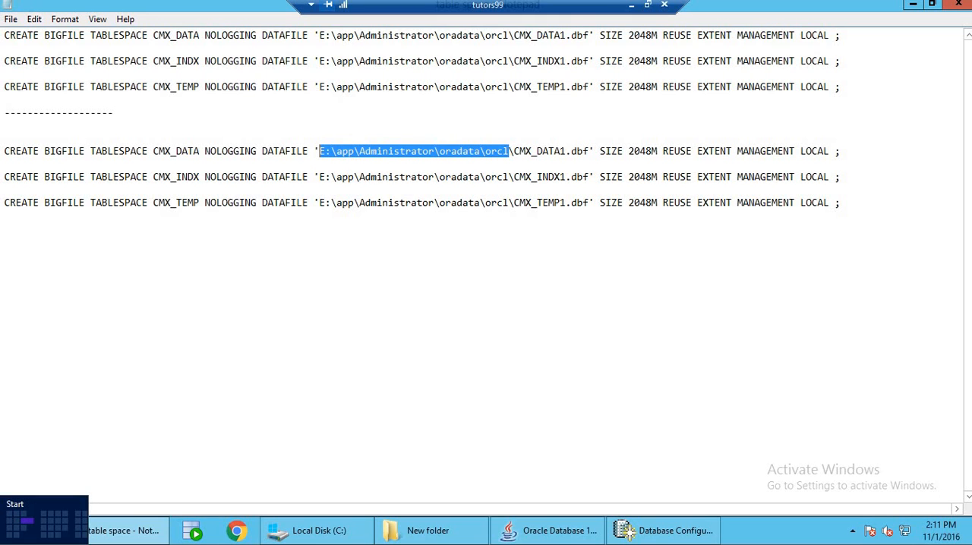
click(6, 539)
click(120, 278)
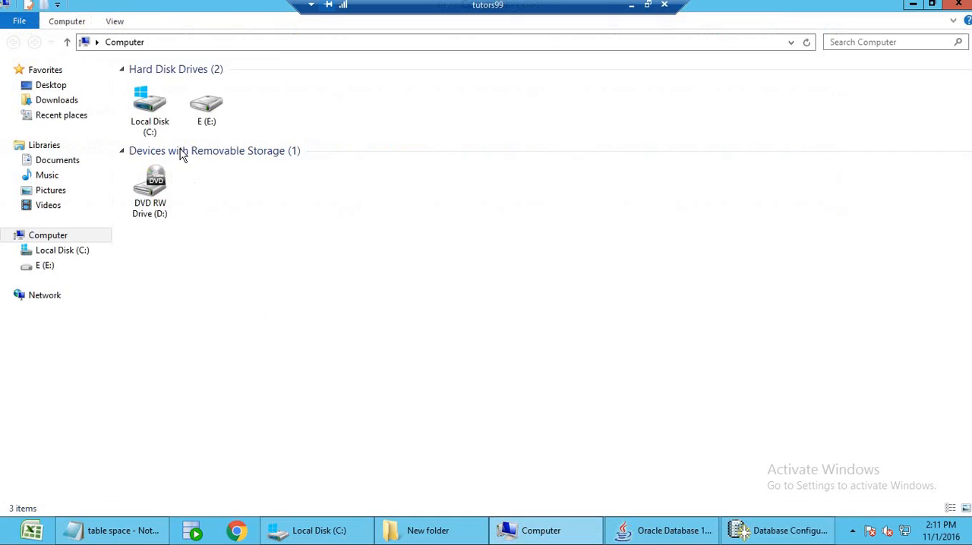
double_click(151, 114)
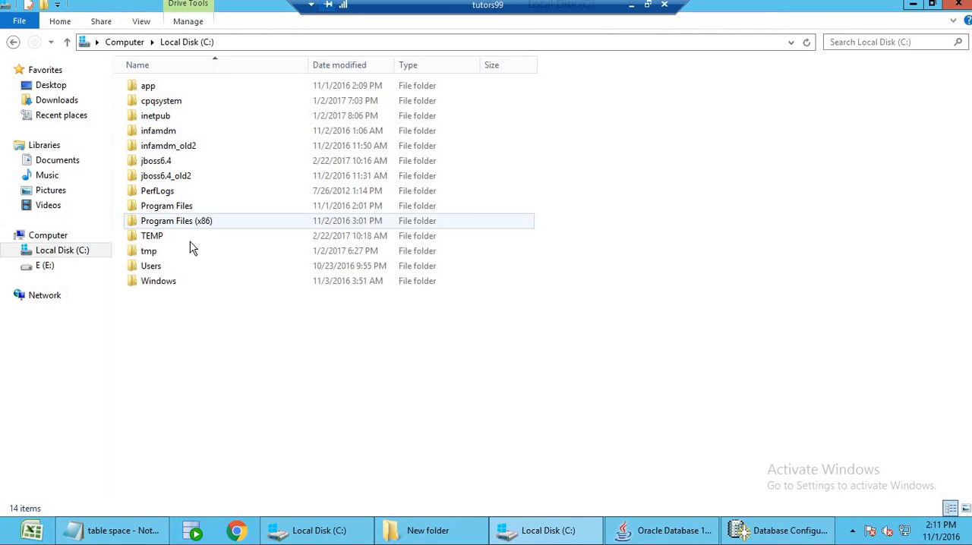
double_click(156, 88)
key(alt)
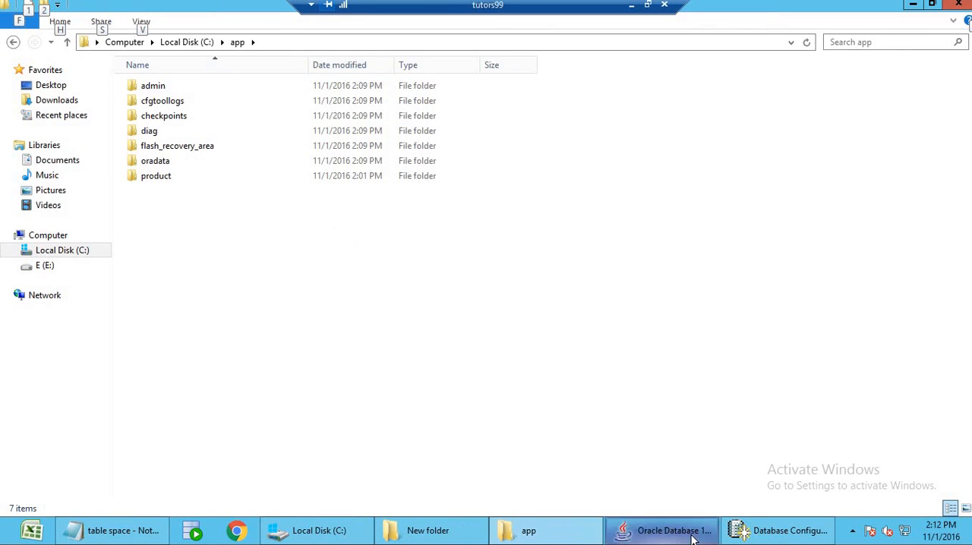
Compare the statement's path with the Oracle folders by opening oradata\orcl and showing its full path.
click(118, 532)
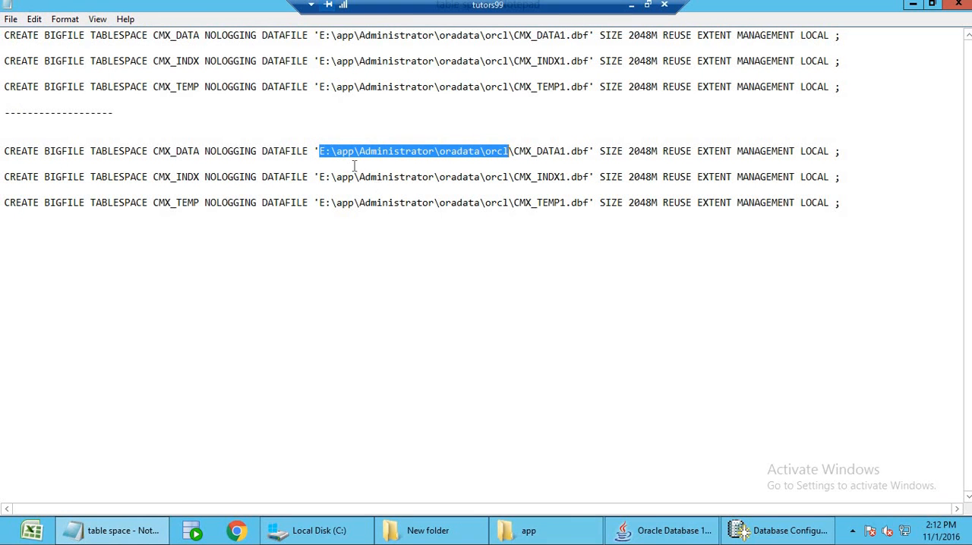
key(alt+Tab)
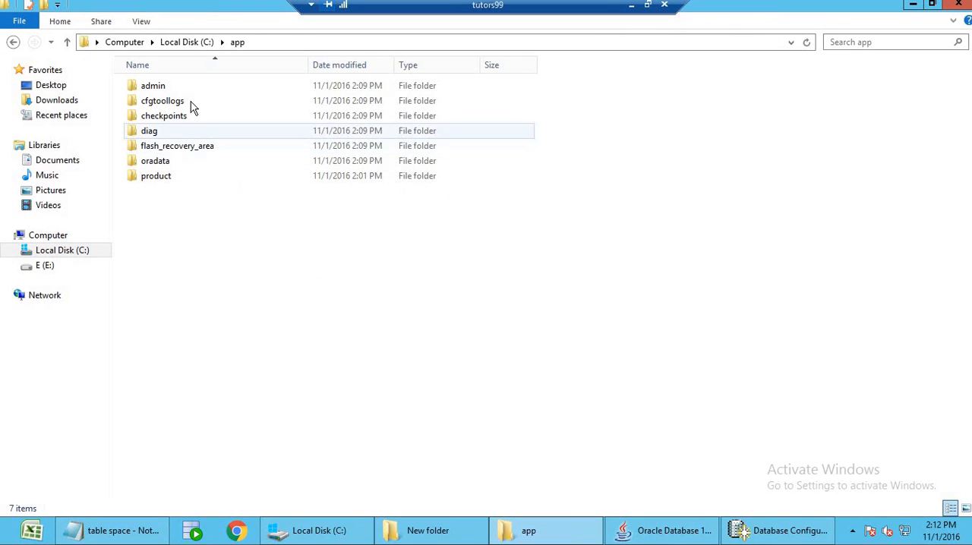
double_click(195, 162)
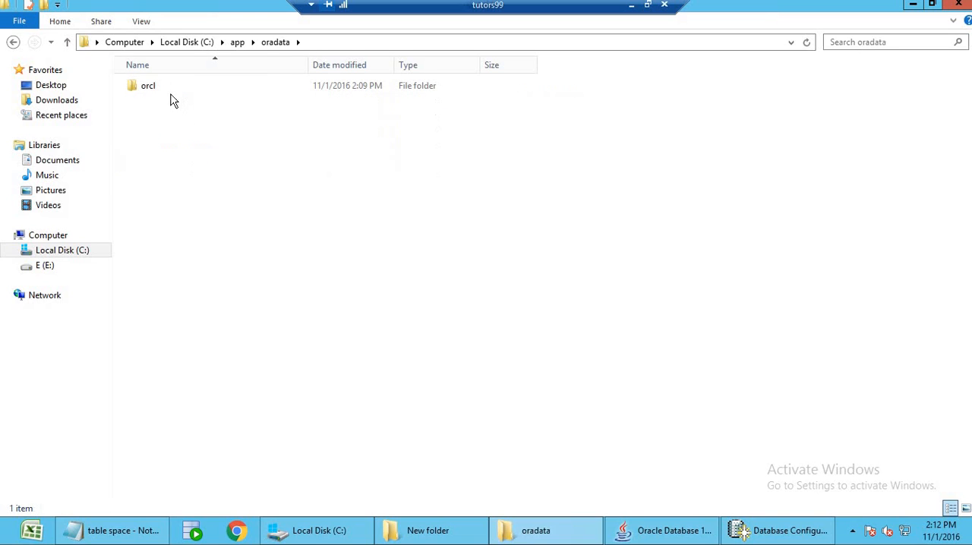
double_click(162, 89)
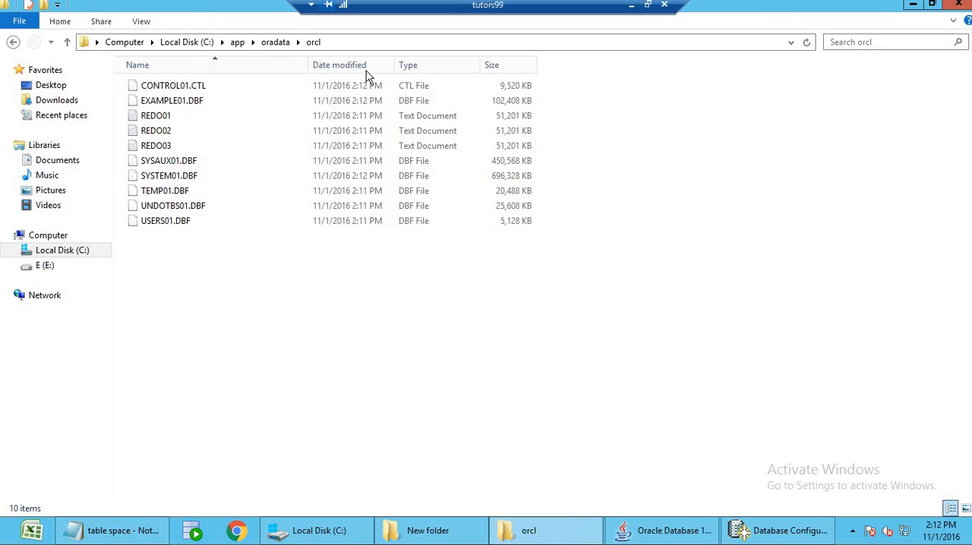
click(370, 42)
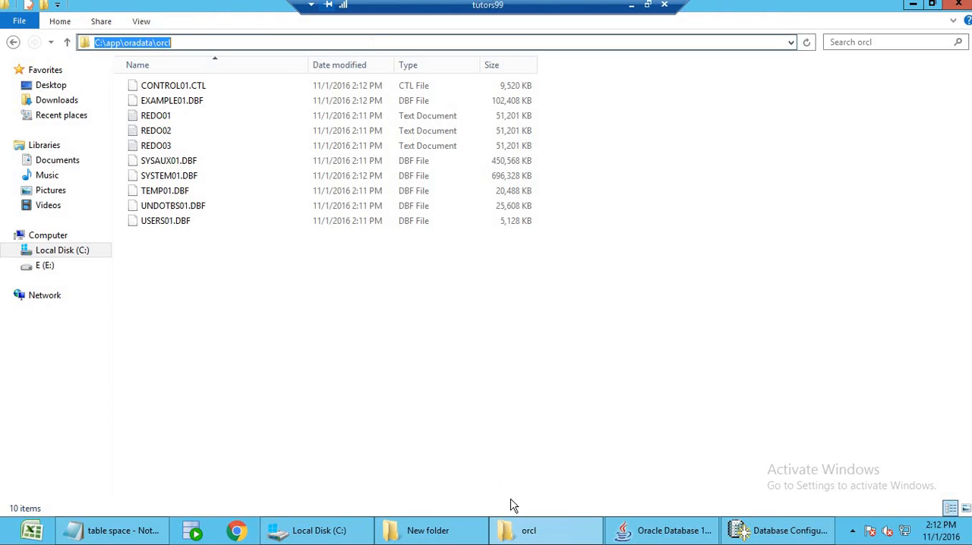
click(111, 536)
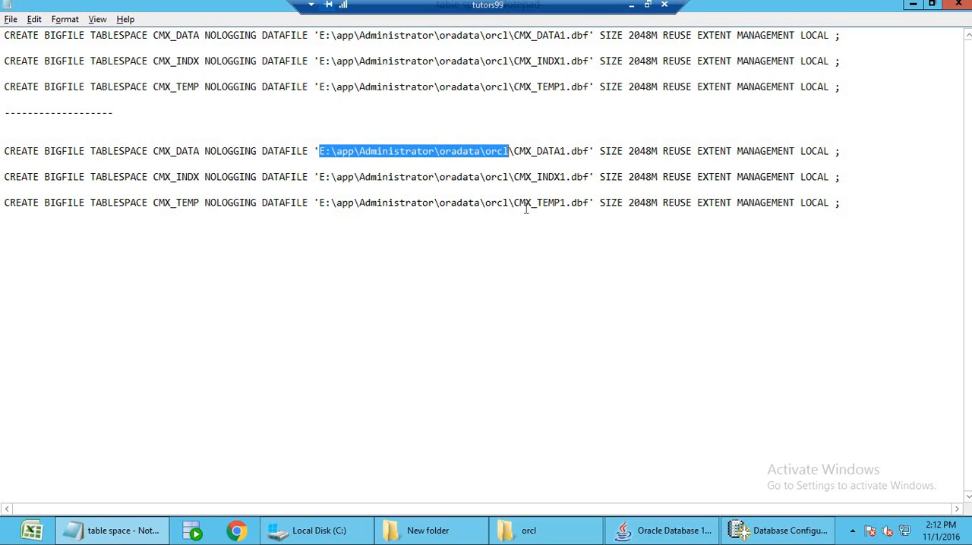
Return to C:\app and inspect the contents of the admin\orcl folder.
key(alt+Tab)
click(186, 42)
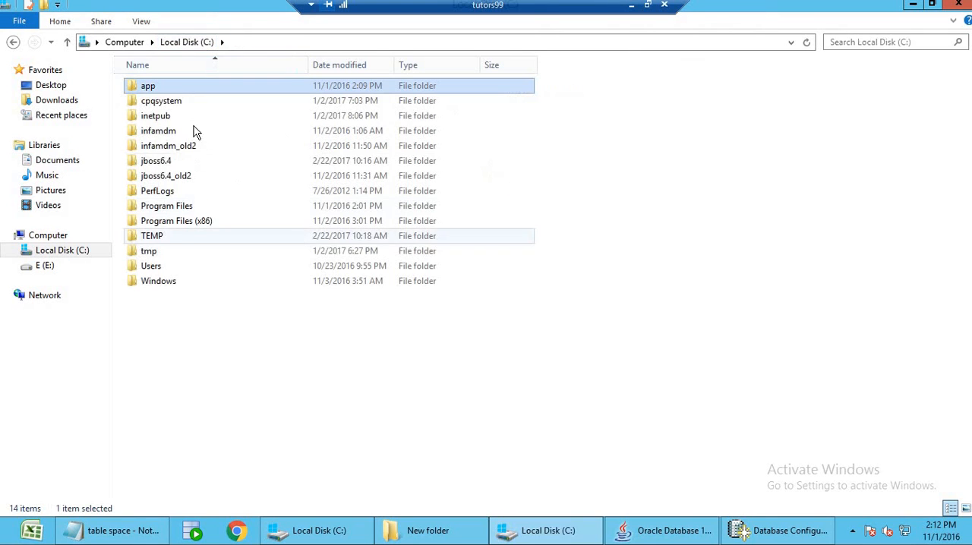
double_click(177, 88)
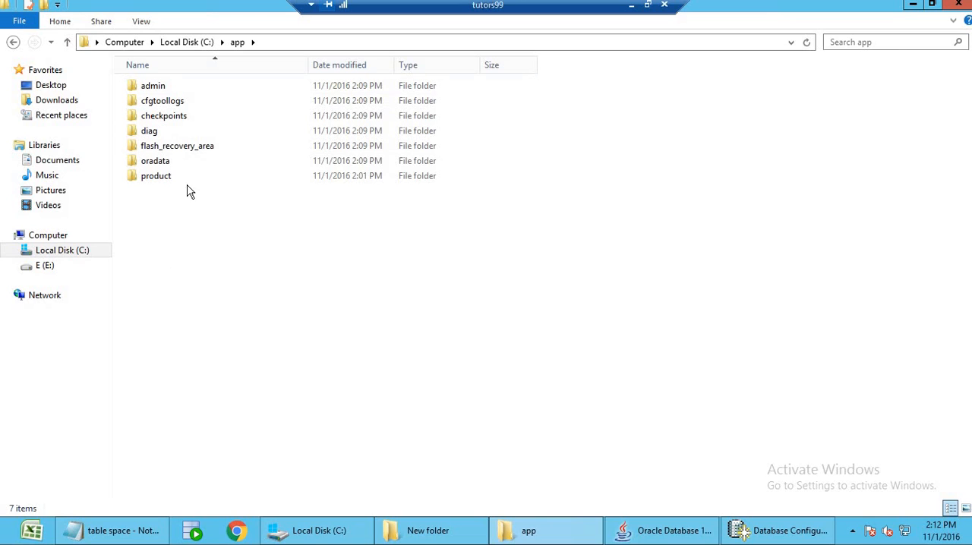
double_click(181, 88)
click(185, 89)
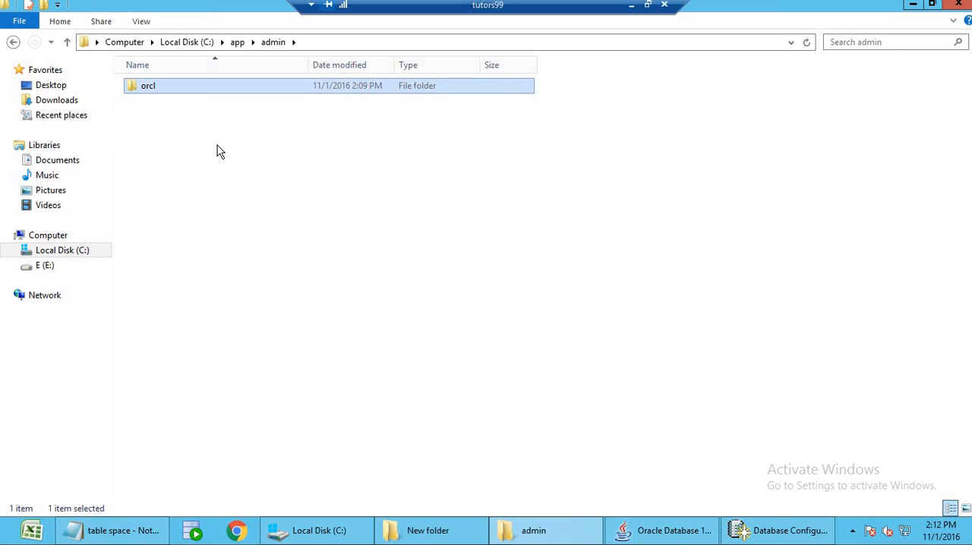
double_click(150, 93)
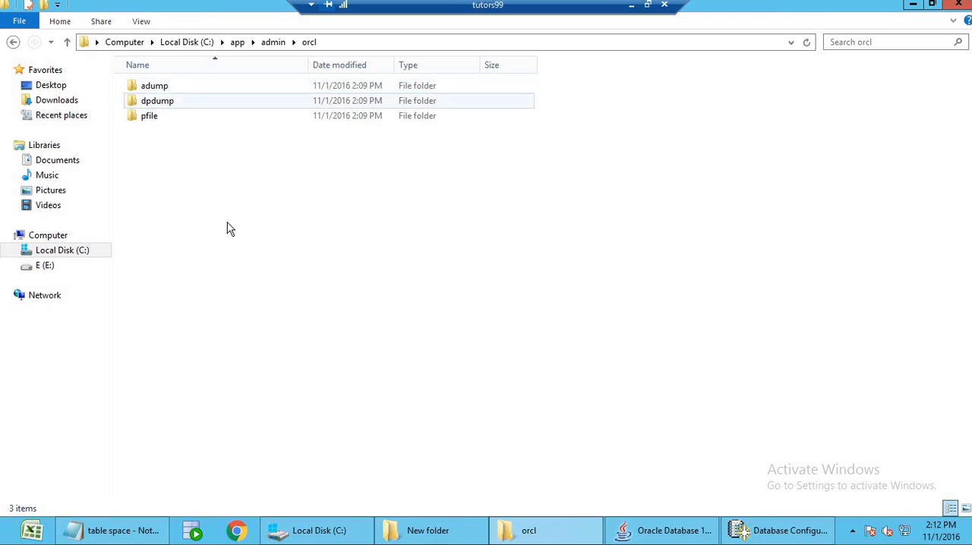
Go back to C:\app\oradata\orcl and copy its full folder path.
click(238, 42)
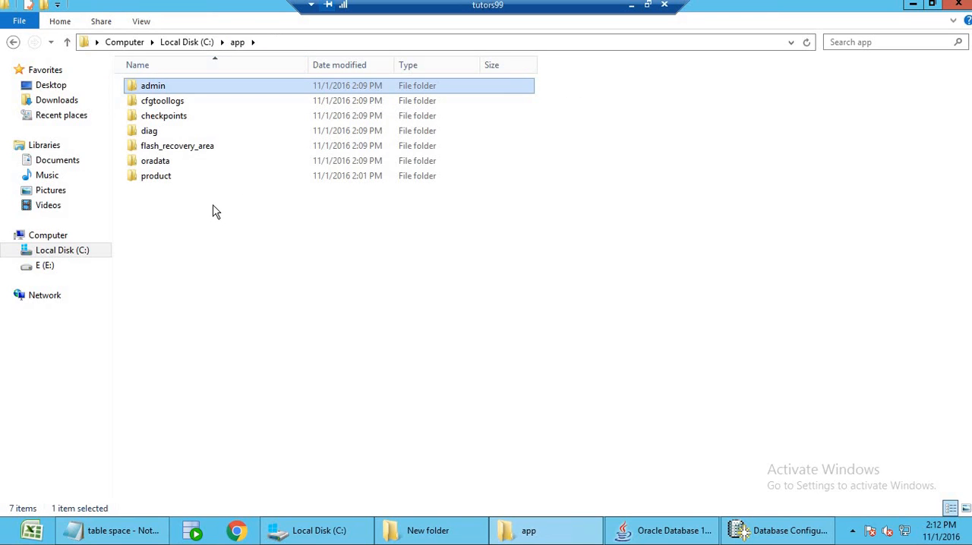
click(182, 168)
double_click(182, 169)
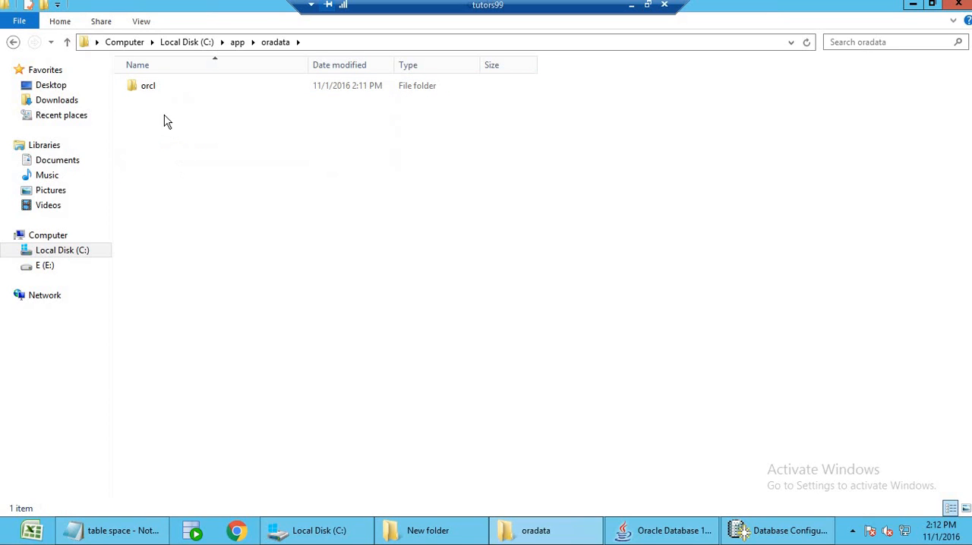
double_click(154, 86)
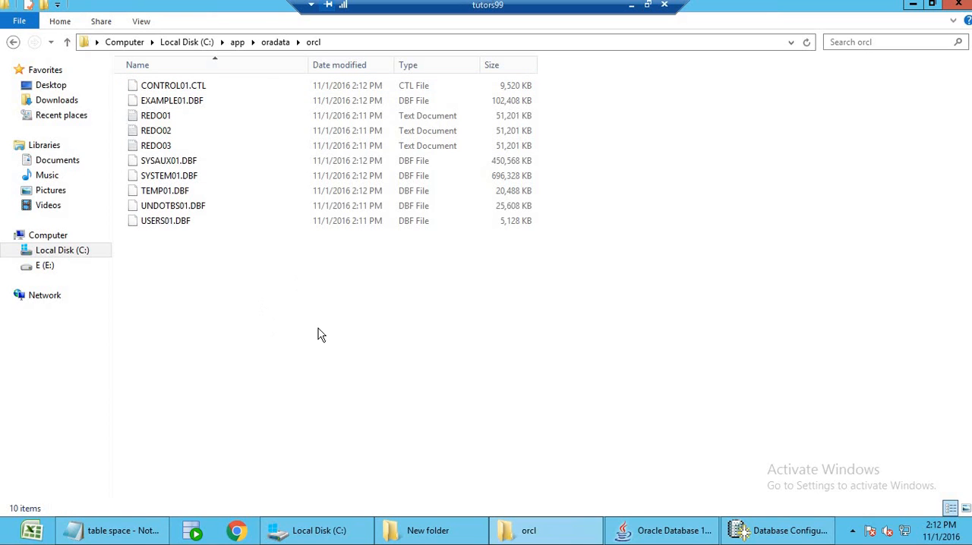
click(351, 43)
key(ctrl+c)
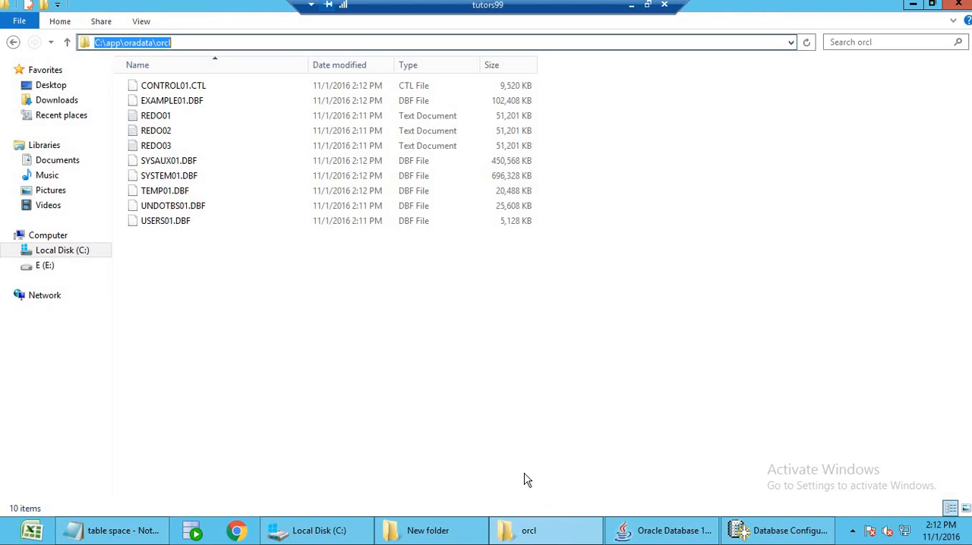
Switch back to the table space file and replace the datafile folder in the duplicated CMX_DATA statement with C:\app\oradata\orcl.
click(131, 538)
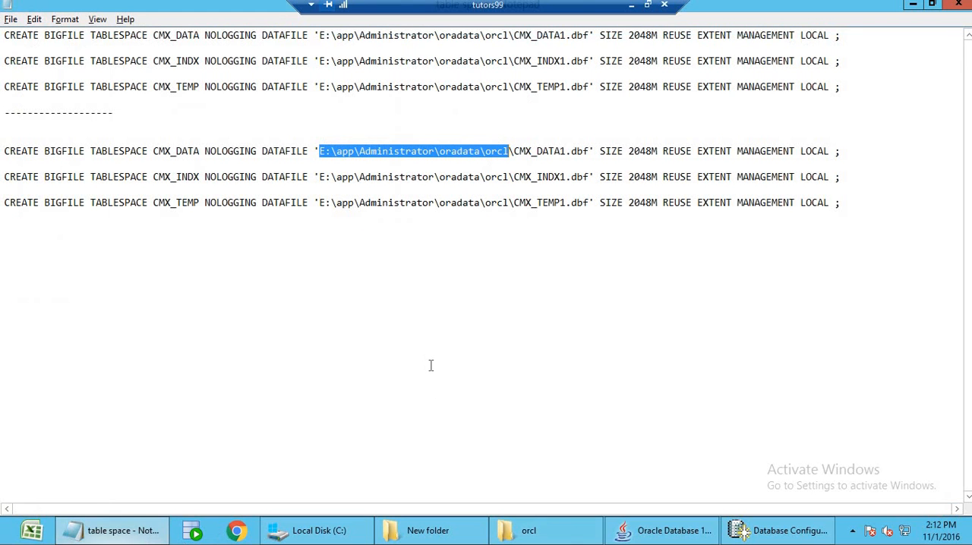
click(510, 152)
key(shift+End)
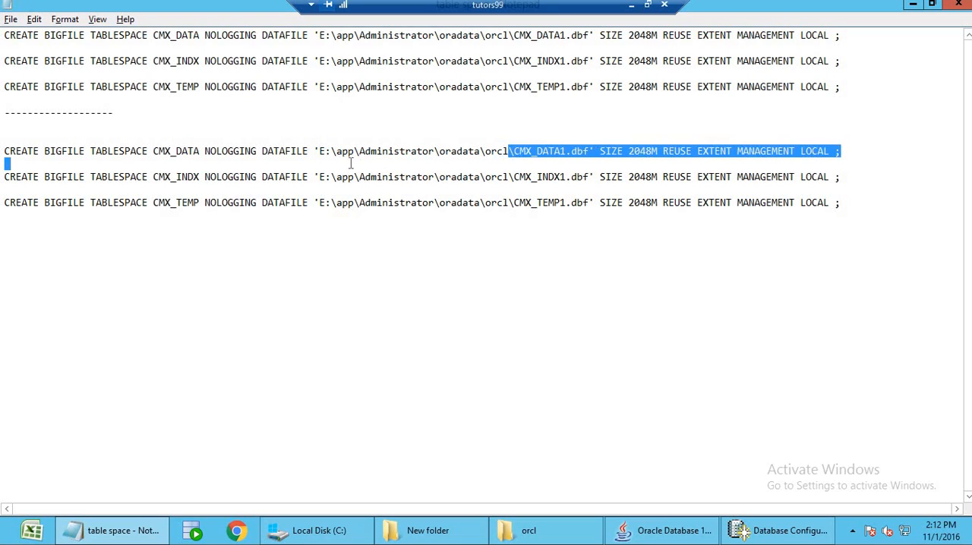
shift+click(319, 151)
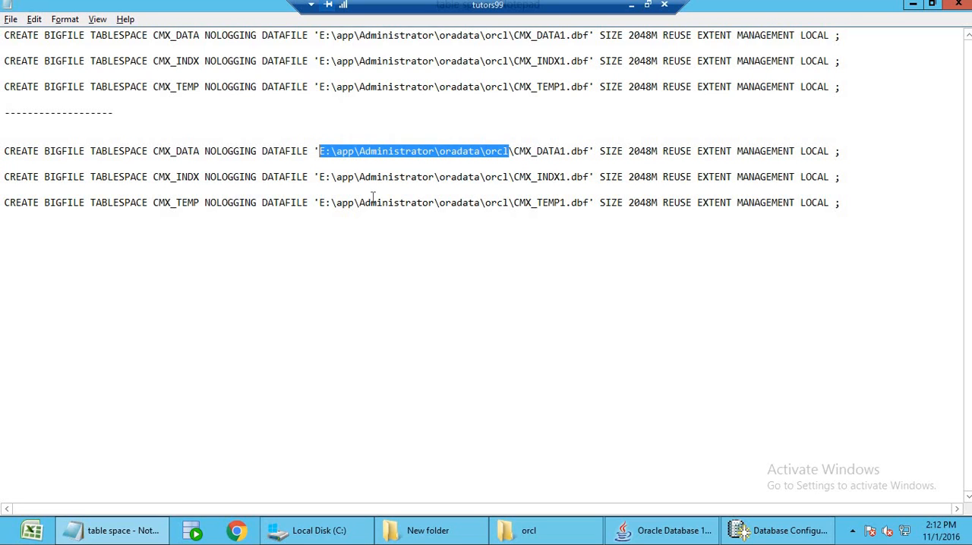
key(ctrl+v)
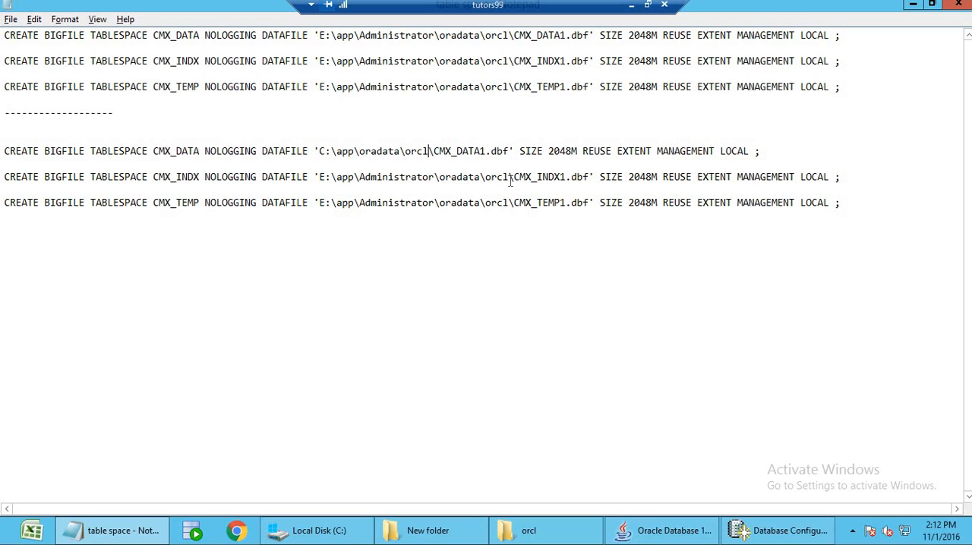
Replace the datafile folder in the duplicated CMX_INDX and CMX_TEMP statements with C:\app\oradata\orcl.
drag(508, 177, 319, 176)
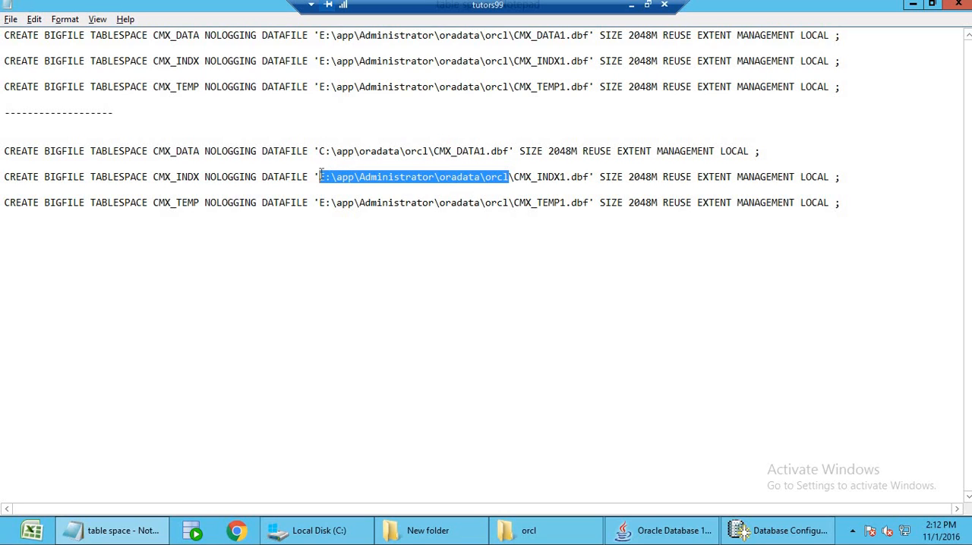
key(ctrl+v)
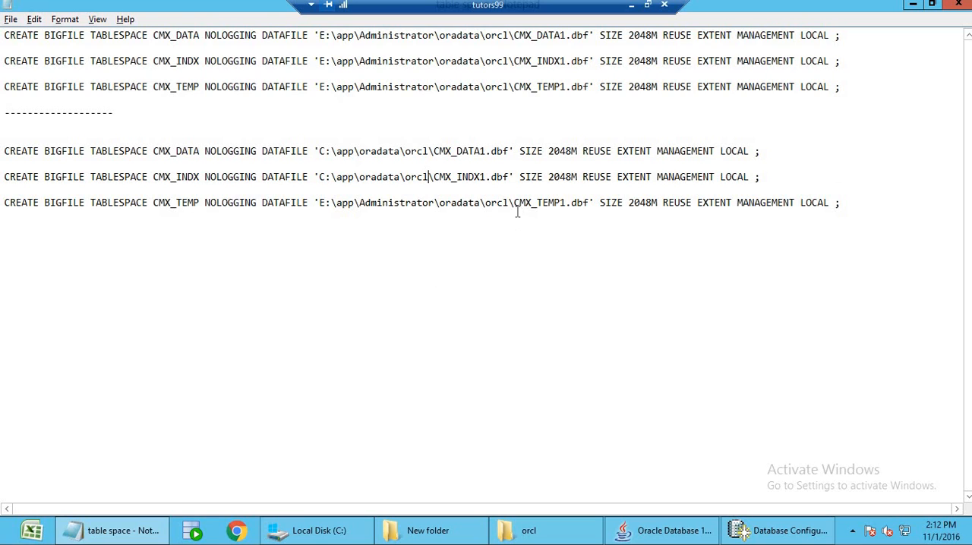
drag(509, 203, 321, 211)
key(ctrl+v)
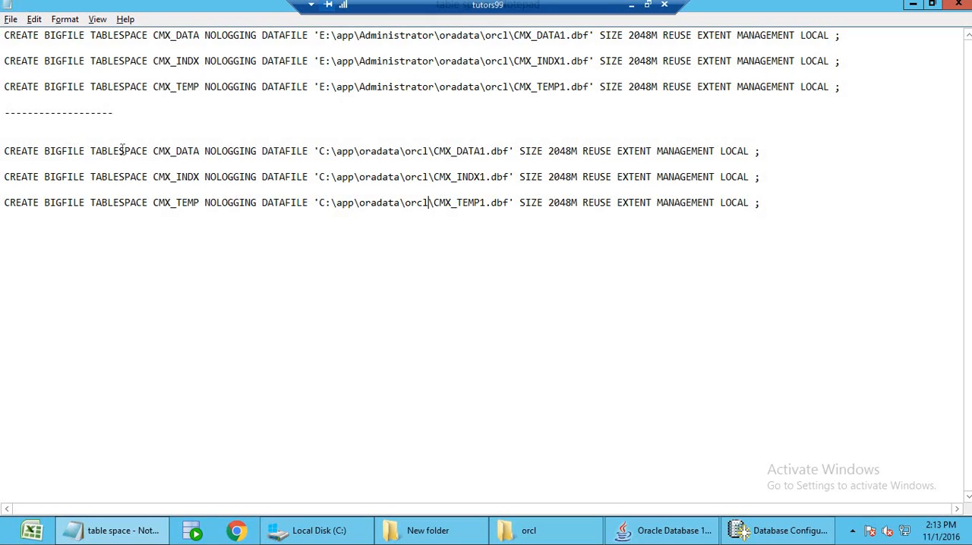
Review the tablespace names, datafile path, size and extent clause in the edited statements.
double_click(190, 151)
drag(320, 151, 498, 151)
drag(566, 152, 631, 151)
drag(692, 152, 710, 152)
click(776, 153)
drag(430, 151, 481, 152)
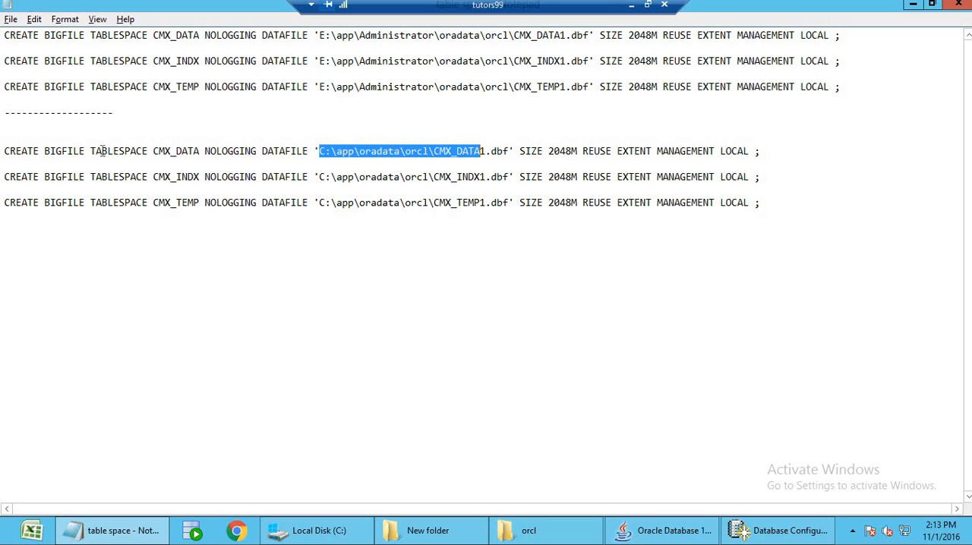
double_click(172, 151)
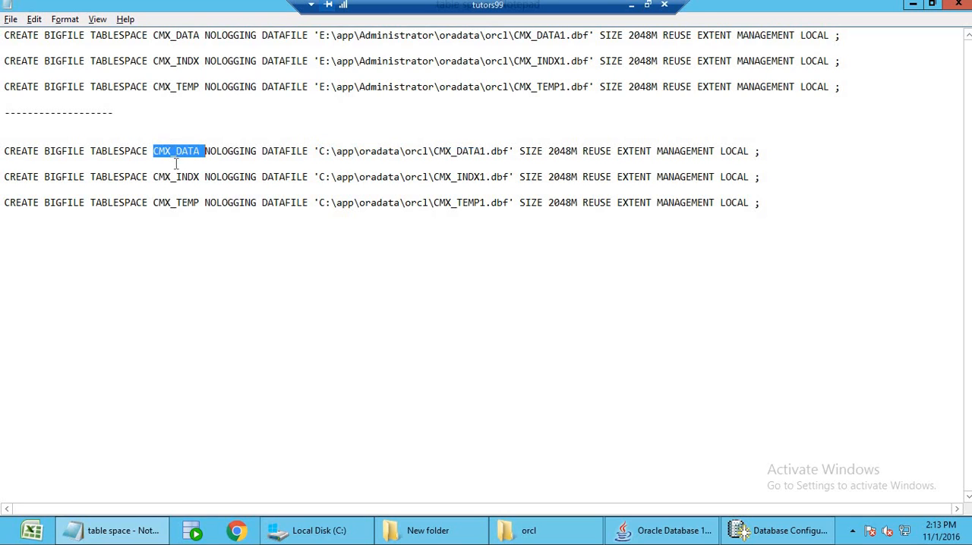
double_click(174, 177)
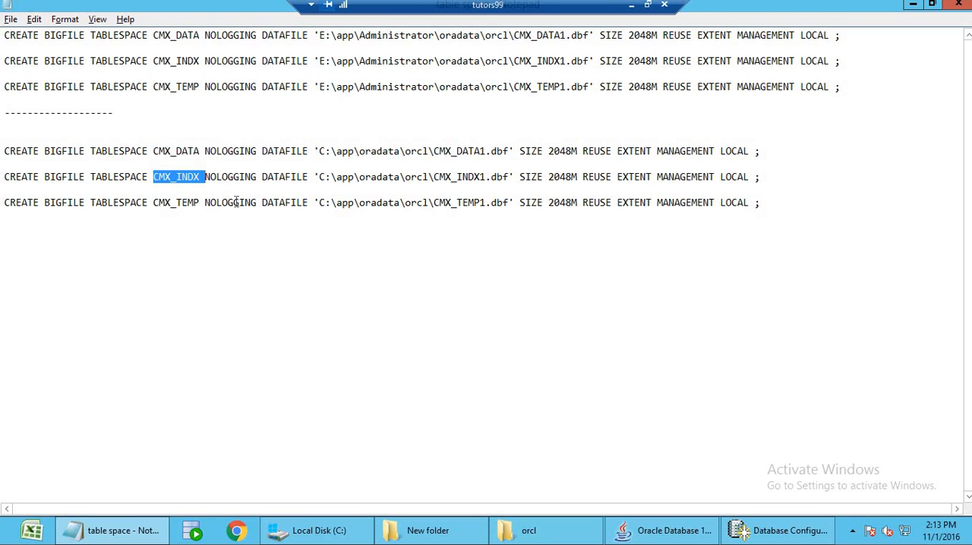
Go over the CMX_DATA, CMX_INDX and CMX_TEMP tablespace names in the three edited statements.
double_click(180, 152)
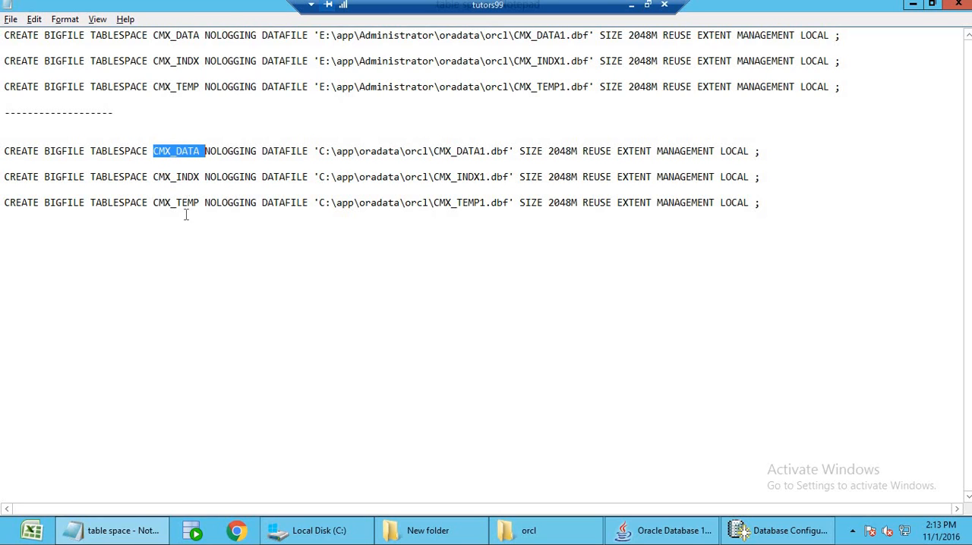
double_click(182, 176)
double_click(177, 203)
click(427, 254)
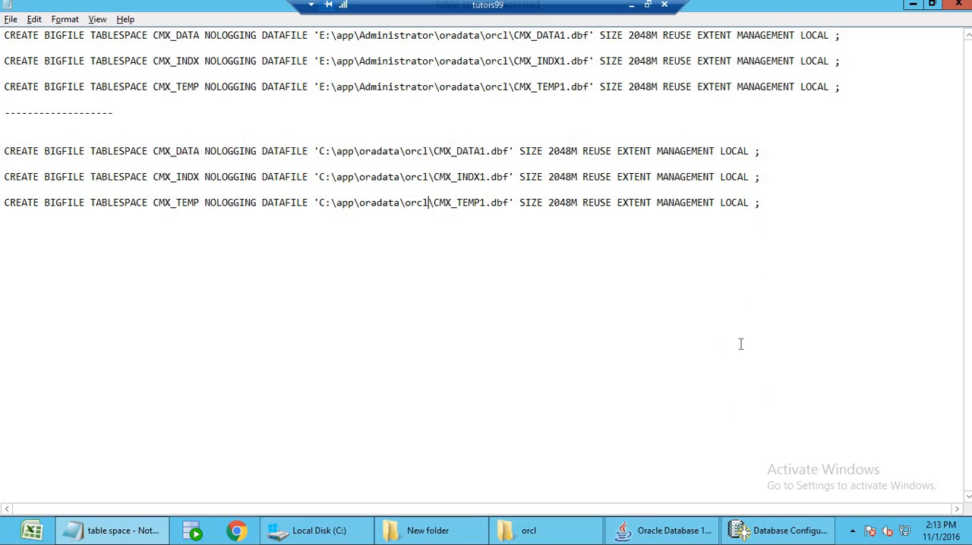
Monitor the orcl database creation until it completes, acknowledge its summary and close the Oracle Database 11g installer.
click(756, 533)
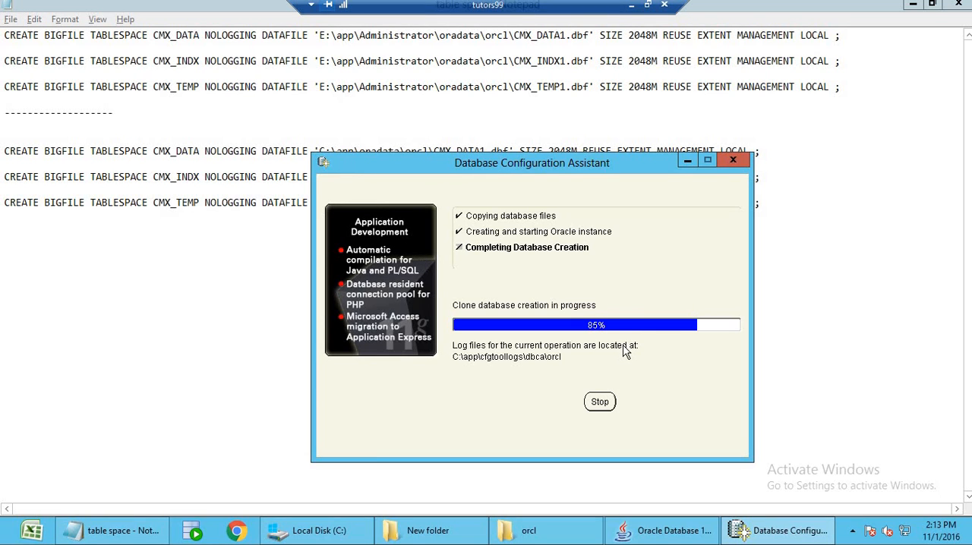
click(150, 235)
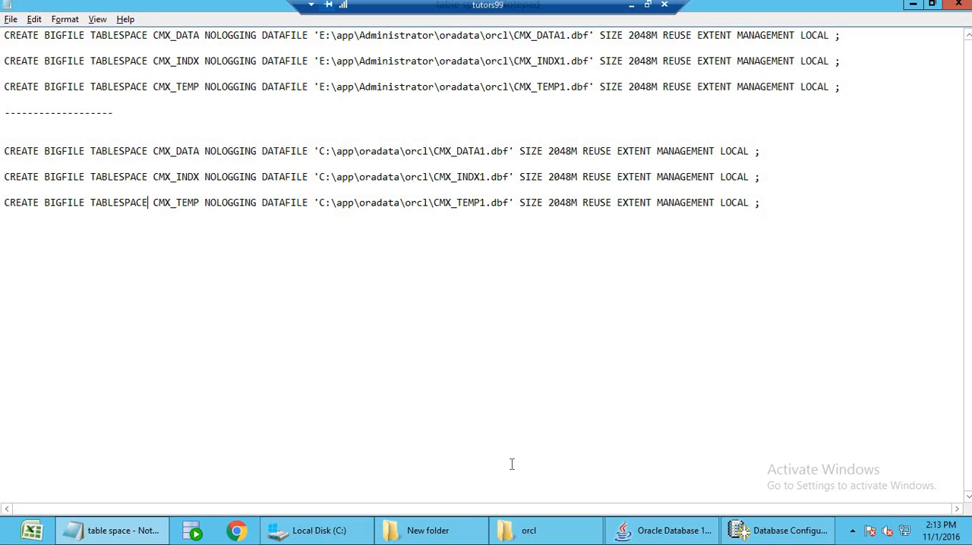
click(737, 531)
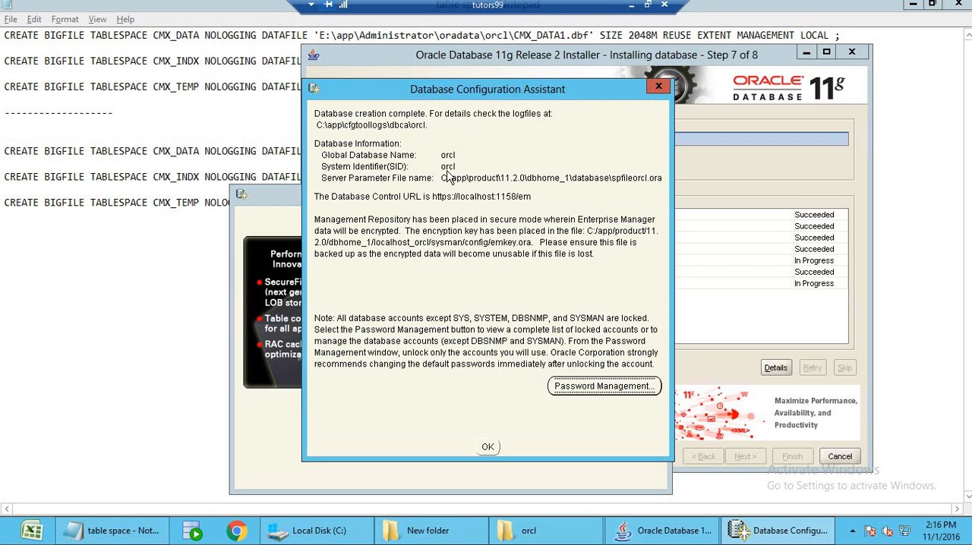
click(488, 448)
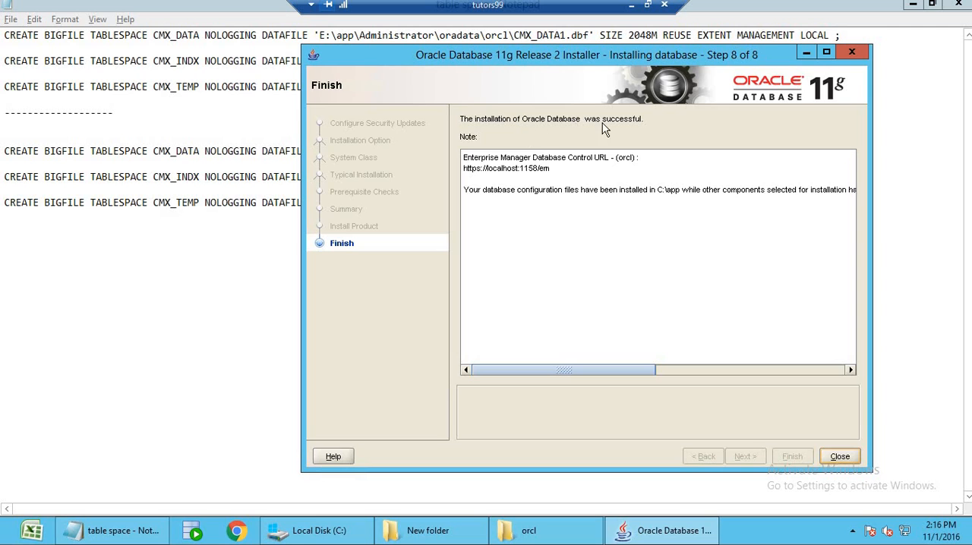
click(839, 457)
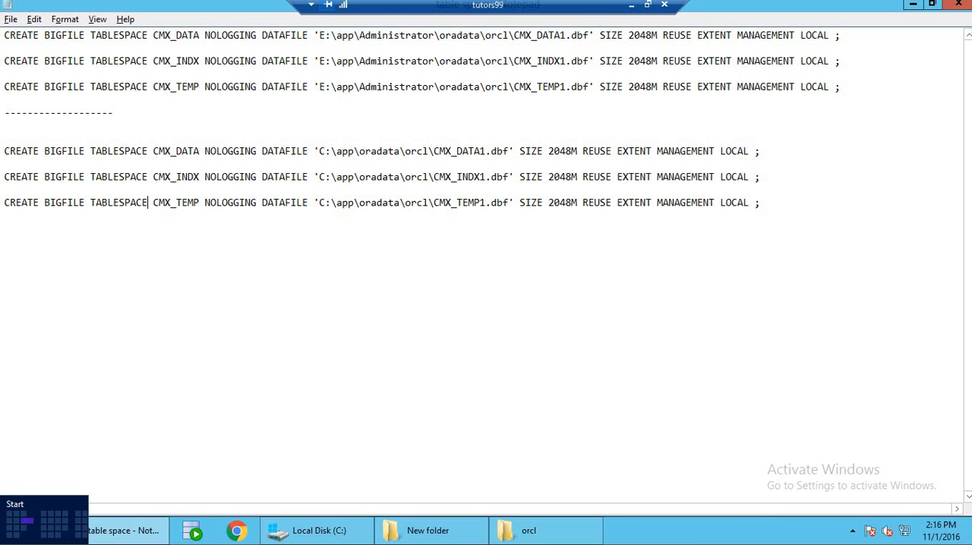
Open a Command Prompt, start SQL*Plus with "sqlplus /nolog" and connect using "conn / as sysdba".
click(10, 536)
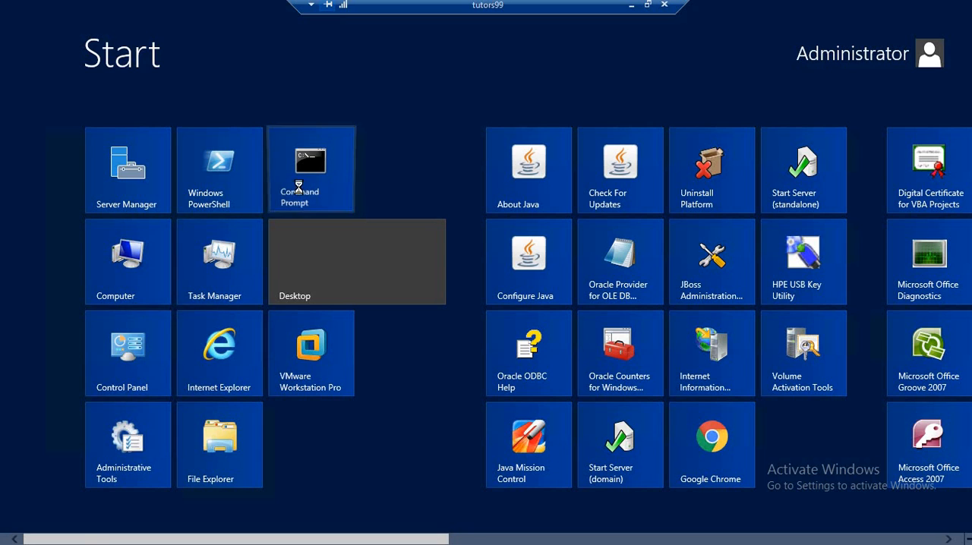
click(319, 189)
drag(322, 34, 574, 177)
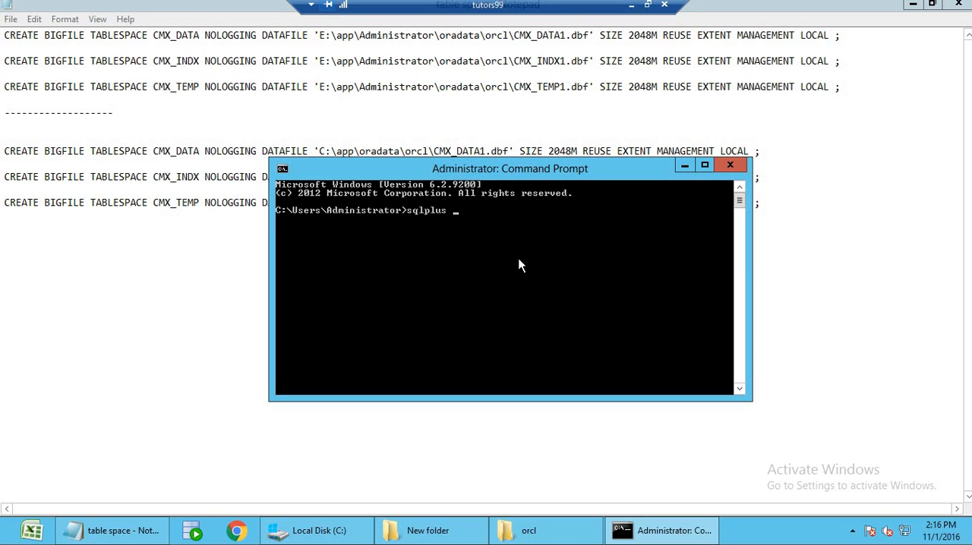
text(sqlplus /nolog)
key(Return)
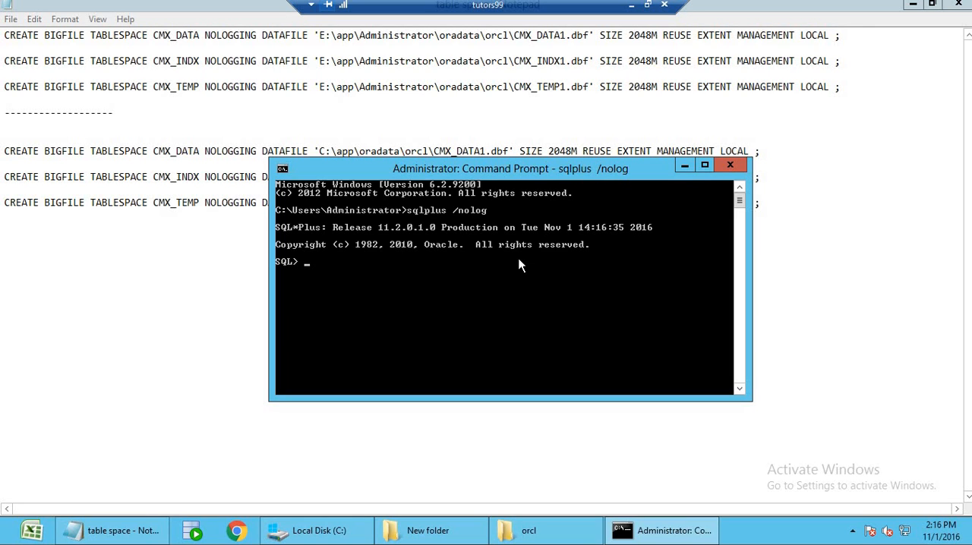
text(conn / as sysdba)
key(Return)
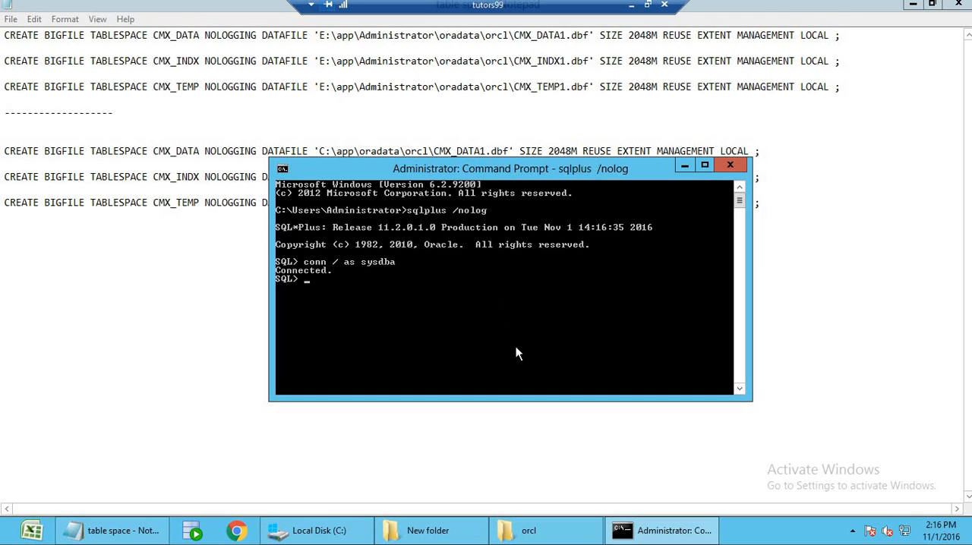
Open the installation steps file from the desktop, enlarge its window and prefix the "Oracle database server for this installation" line with "a.".
click(684, 164)
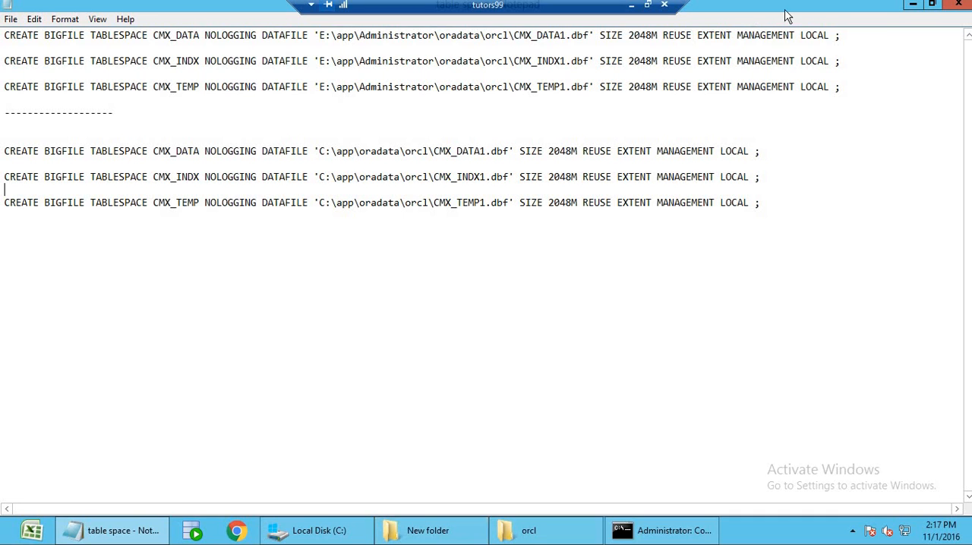
click(914, 7)
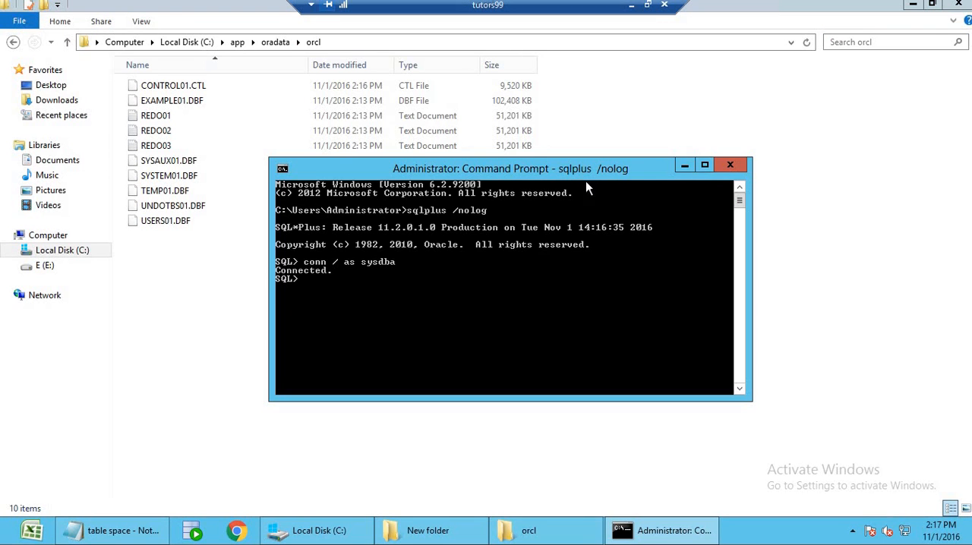
click(913, 3)
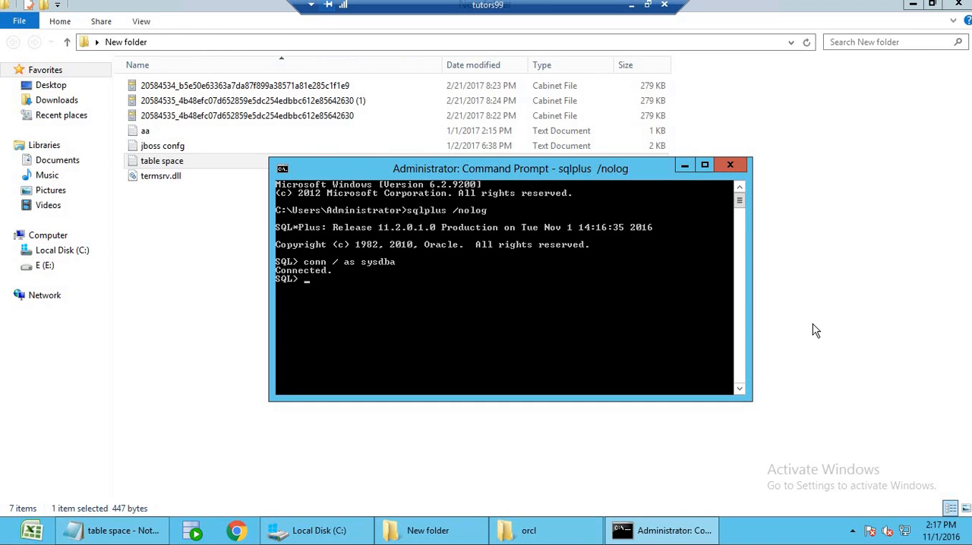
key(super+d)
double_click(504, 182)
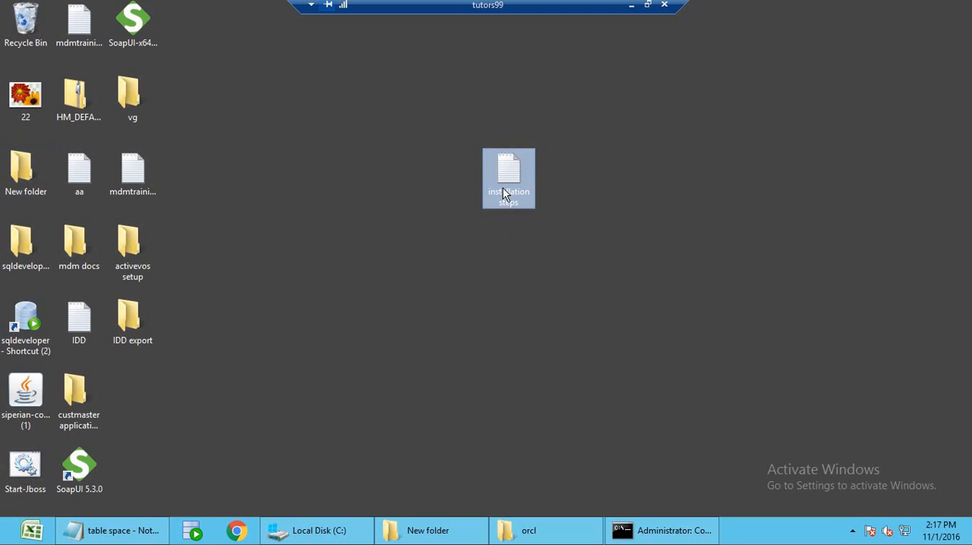
scroll(522, 278, down, 1)
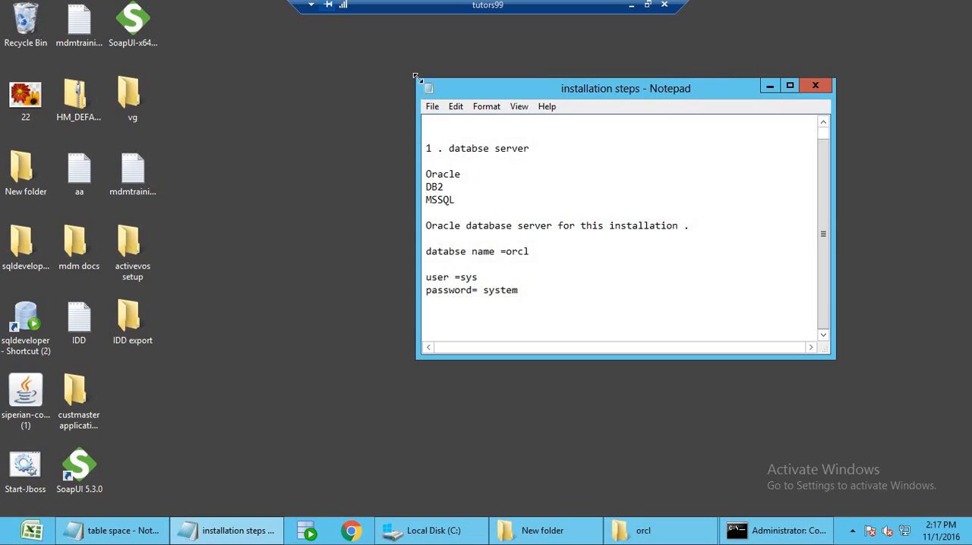
drag(417, 79, 322, 55)
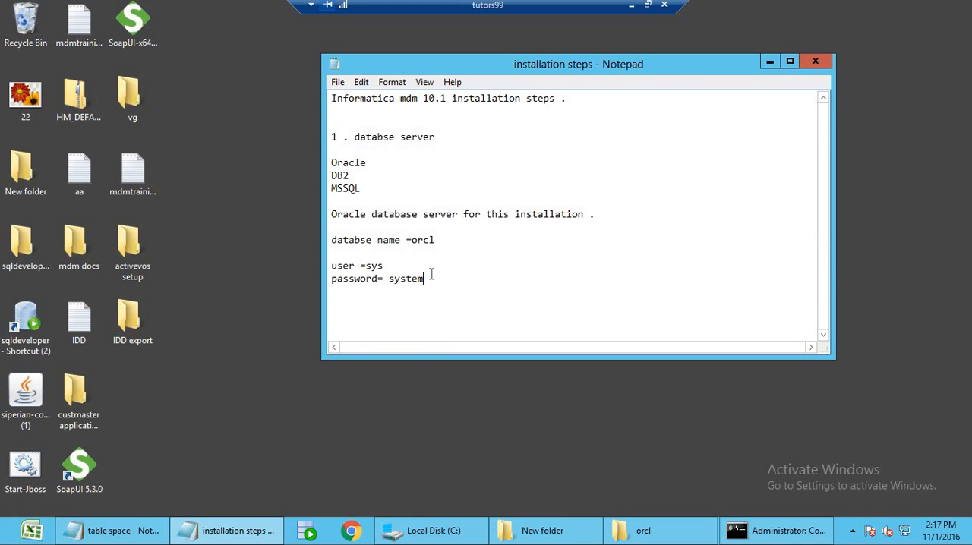
click(331, 214)
text(a.)
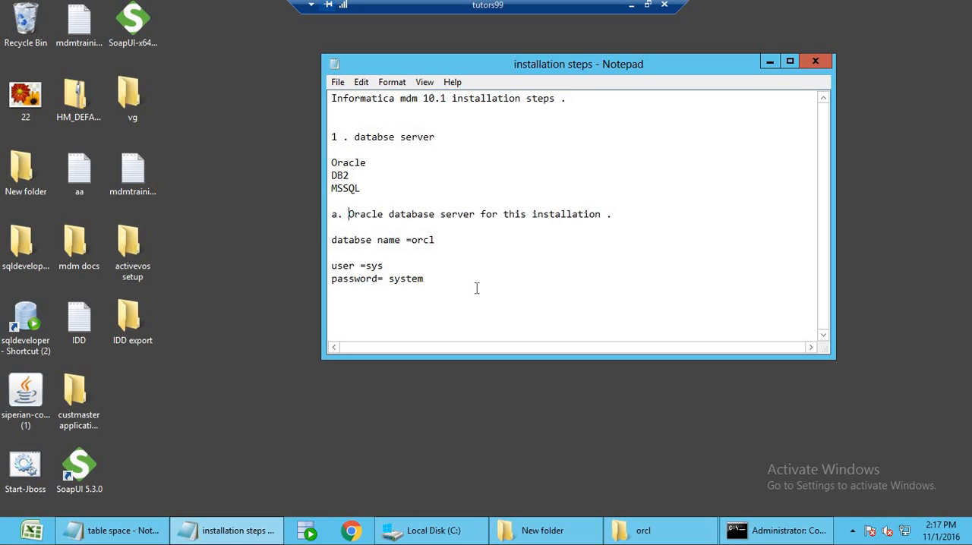
Add the line "b. Create table spaces" below the database login details in the installation steps, followed by blank lines.
key(Return)
text(b. Create tables)
key(BackSpace)
text(spaces)
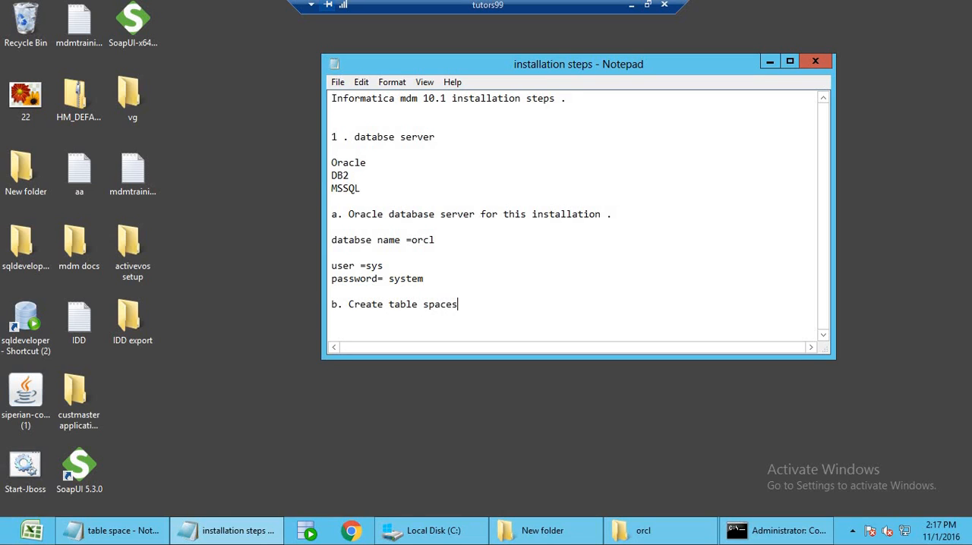
key(Return)
key(Return)
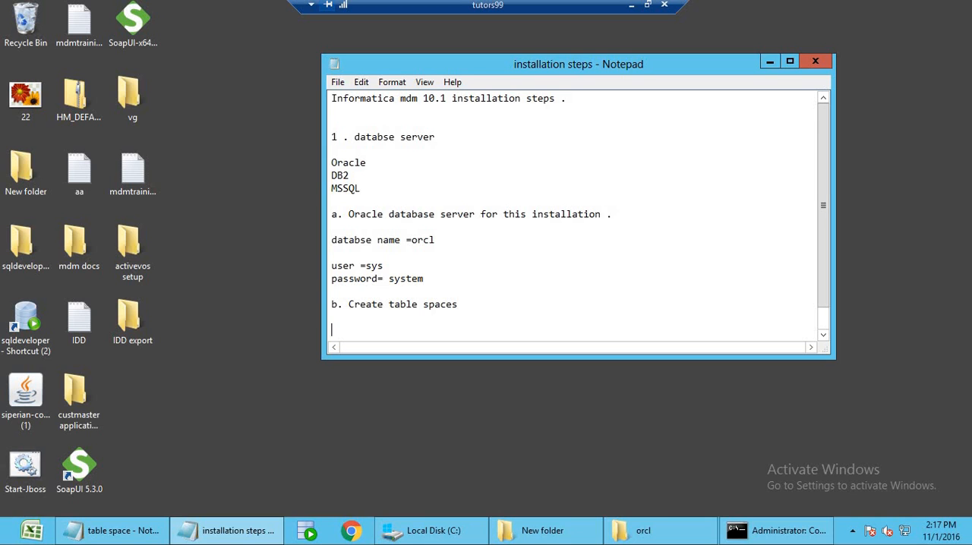
Copy the edited CMX_DATA tablespace statement from the table space file and run it in SQL*Plus.
click(750, 531)
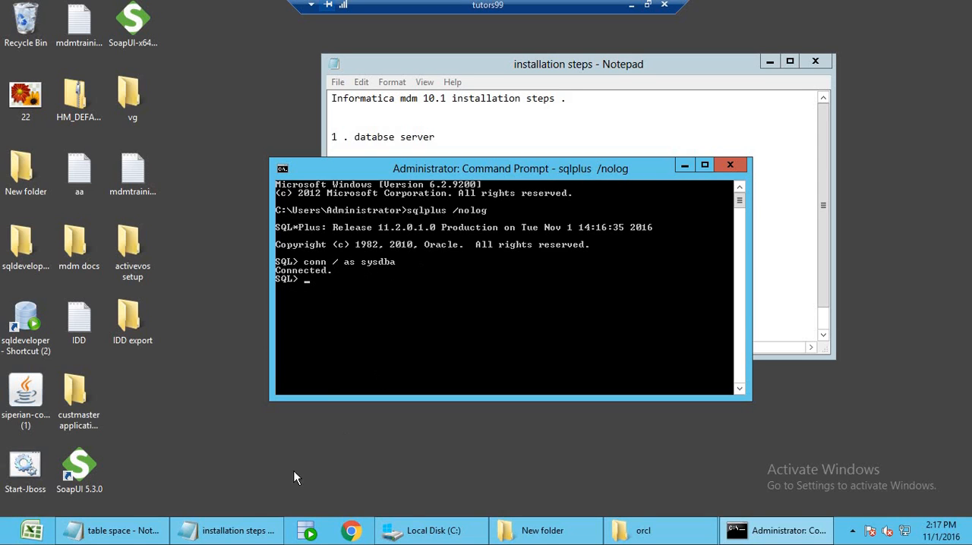
click(248, 532)
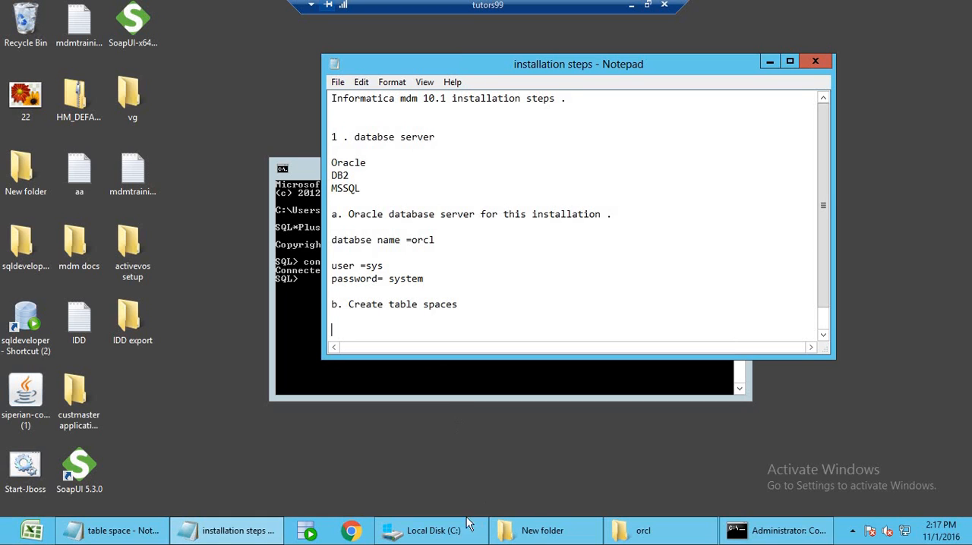
click(114, 531)
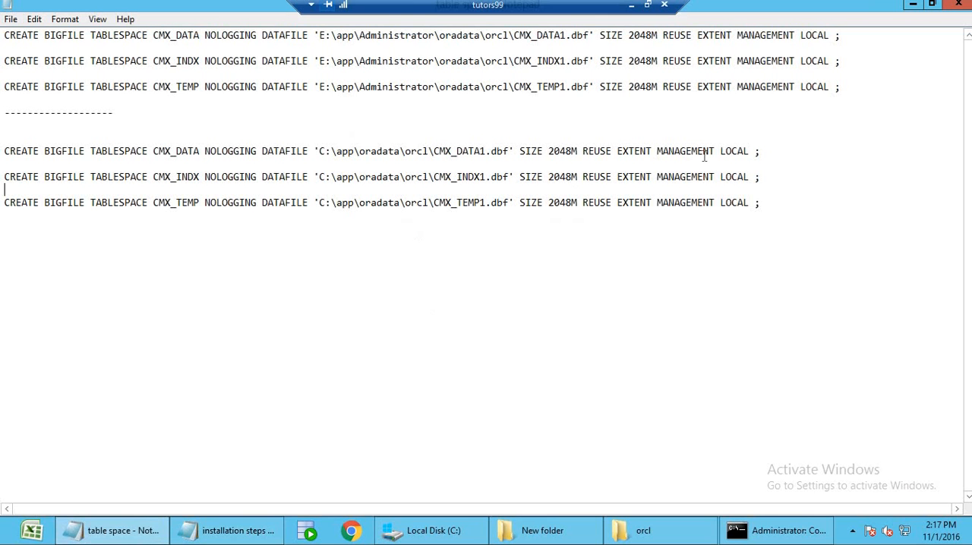
click(774, 152)
key(shift+Home)
key(super+c)
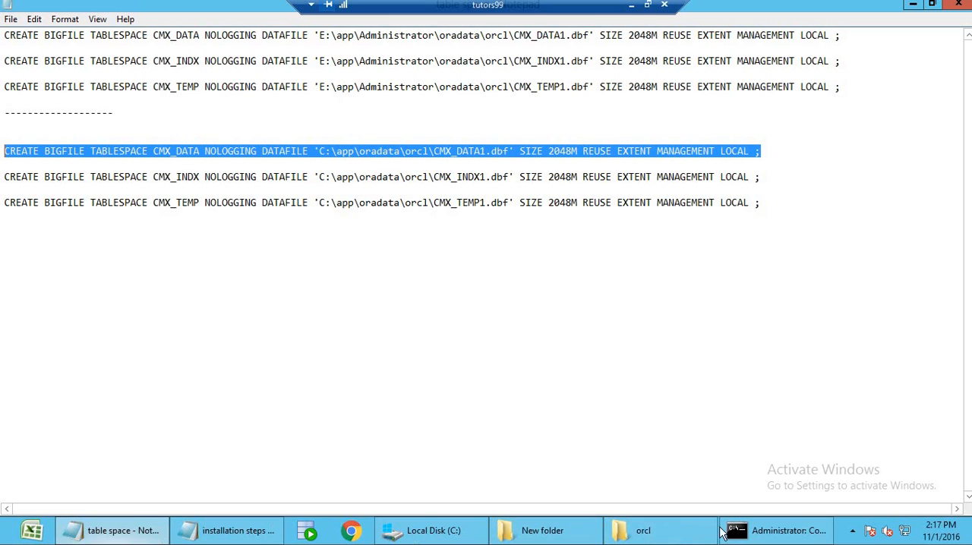
click(778, 530)
right_click(464, 303)
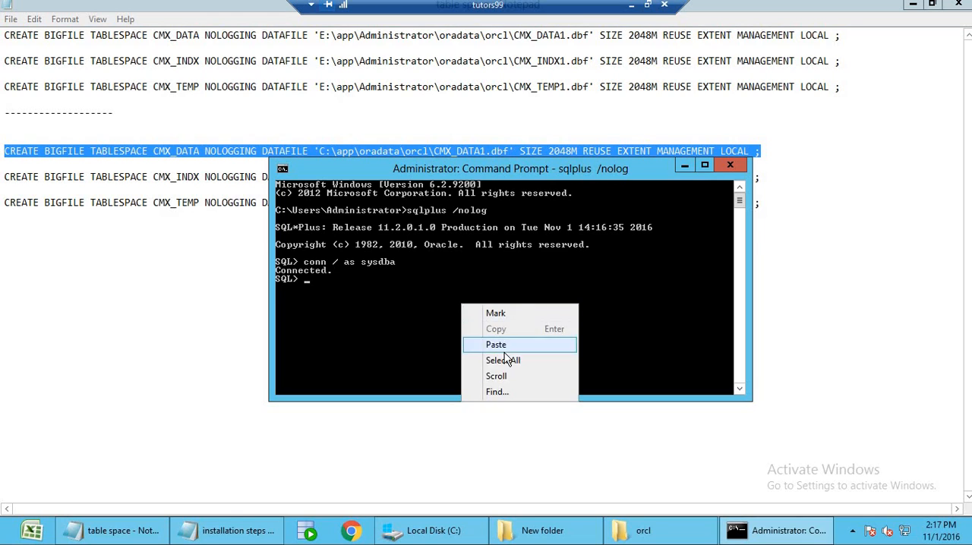
click(471, 344)
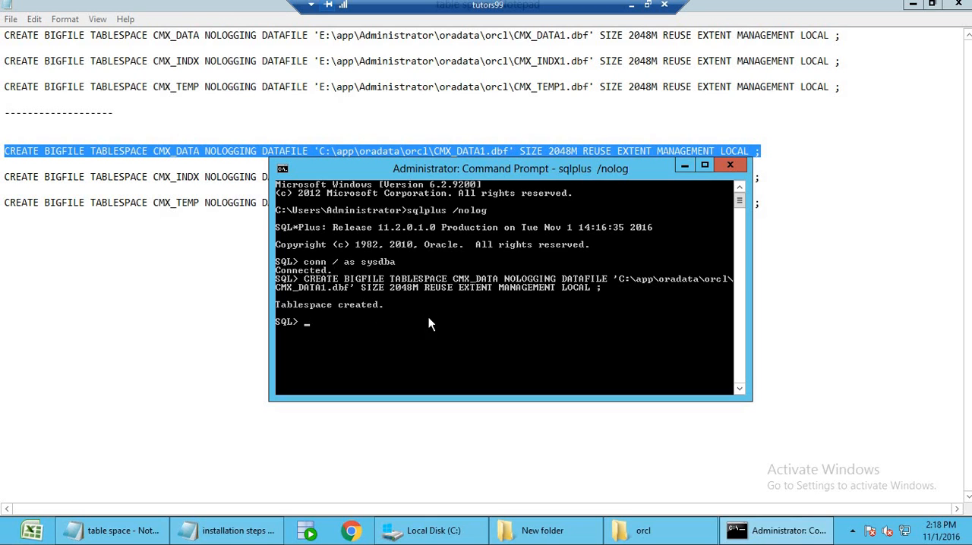
Copy the edited CMX_INDX tablespace statement from the table space file and run it in SQL*Plus.
click(781, 203)
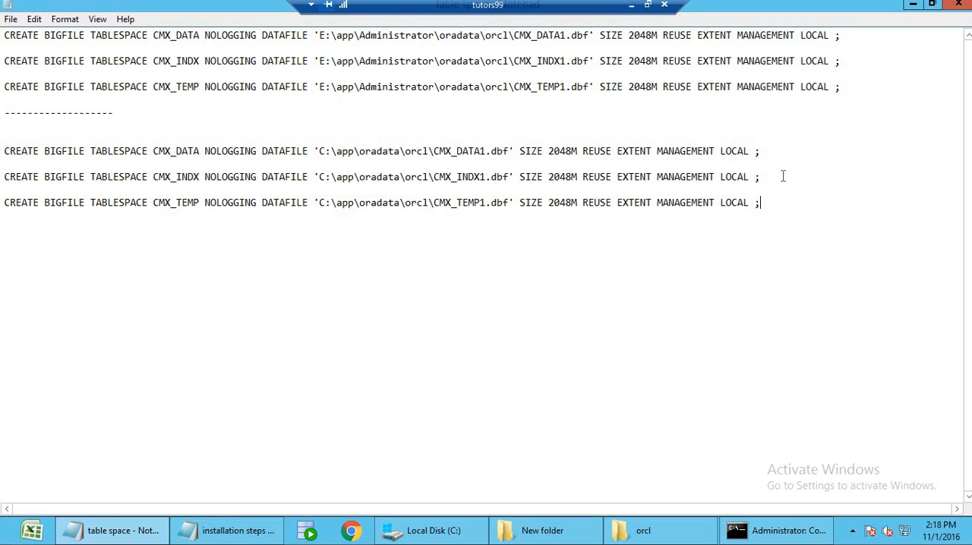
key(shift+Home)
key(super+c)
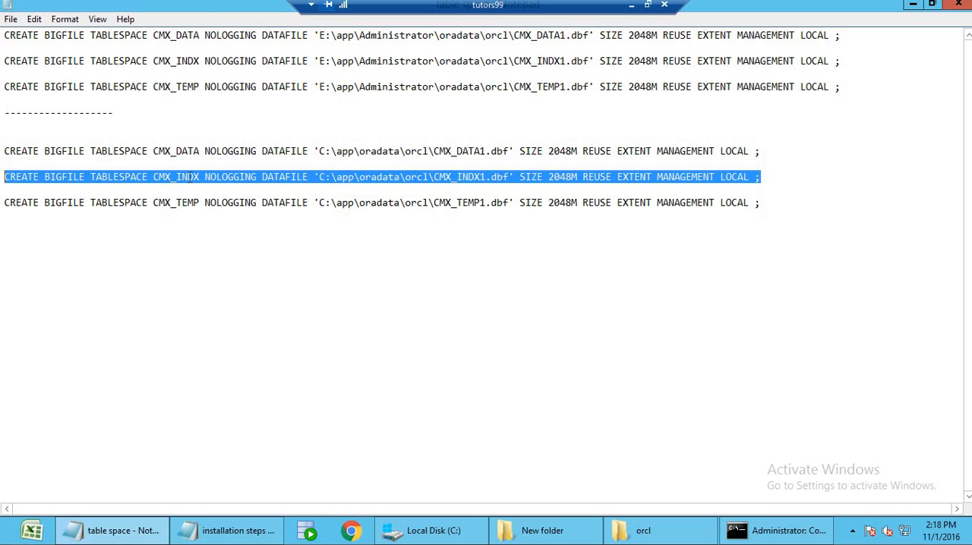
double_click(181, 149)
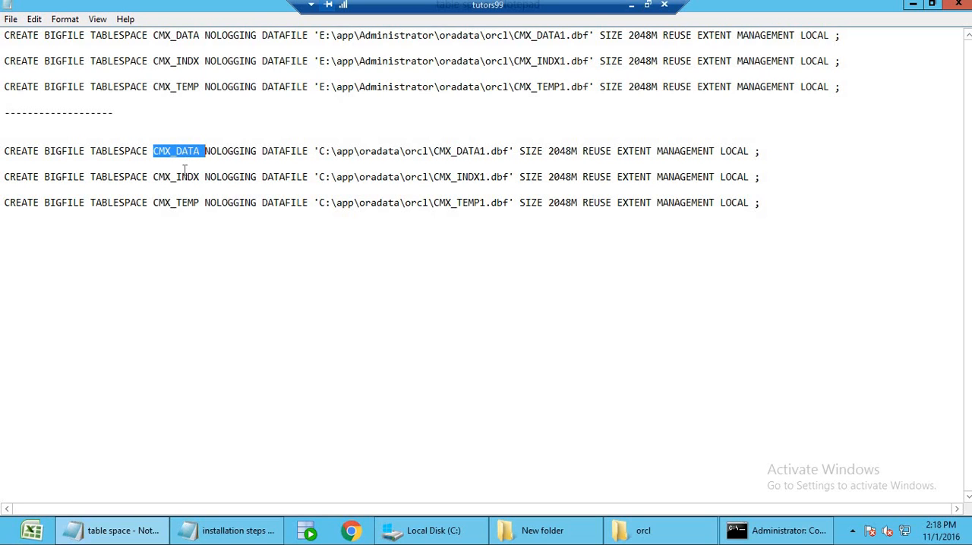
double_click(182, 178)
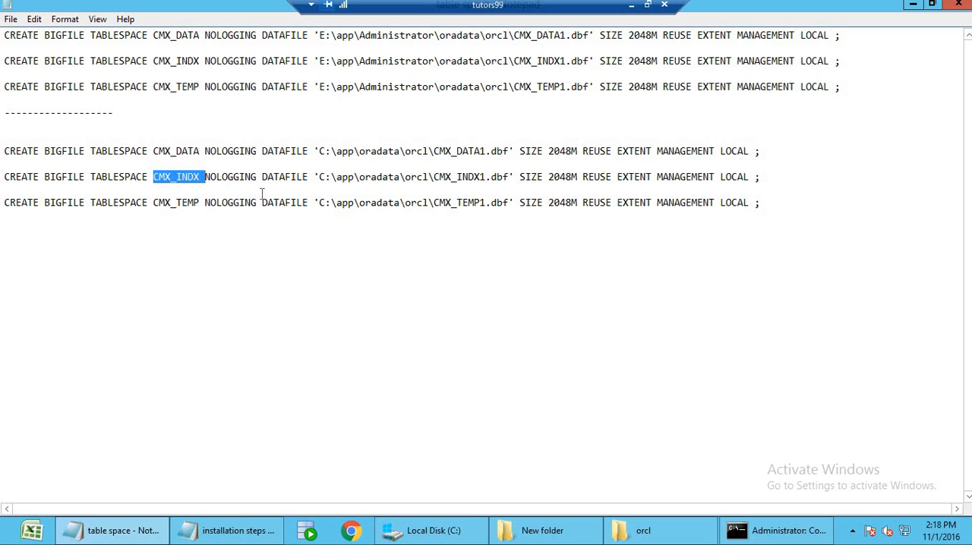
click(740, 530)
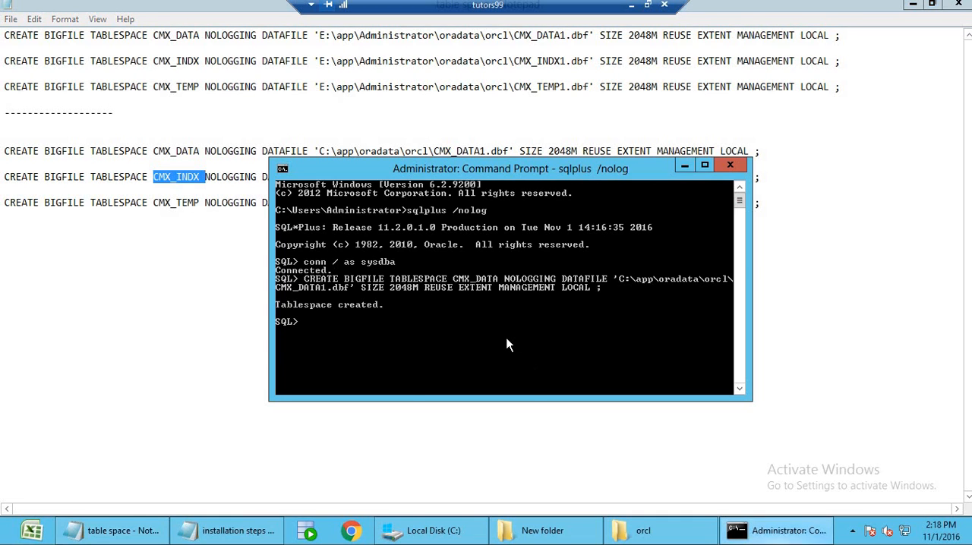
right_click(415, 348)
click(448, 391)
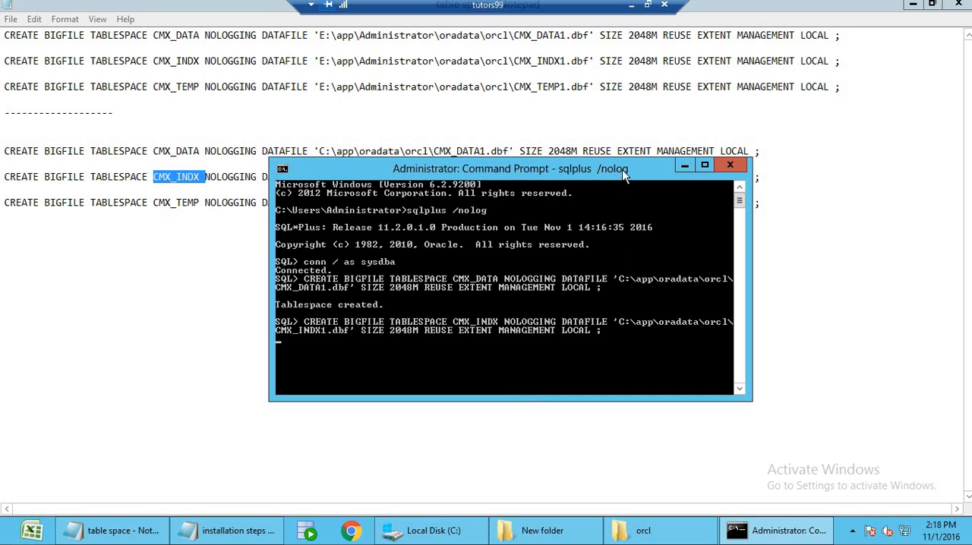
Move the Command Prompt clear of the statements, examine the CMX_INDX datafile path and check the statement's execution in SQL*Plus.
drag(622, 169, 748, 260)
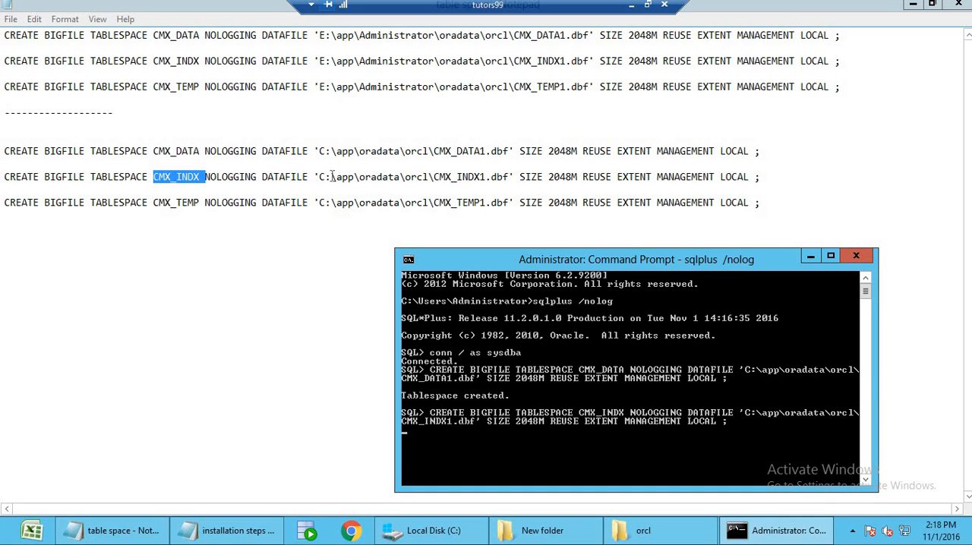
drag(319, 177, 475, 178)
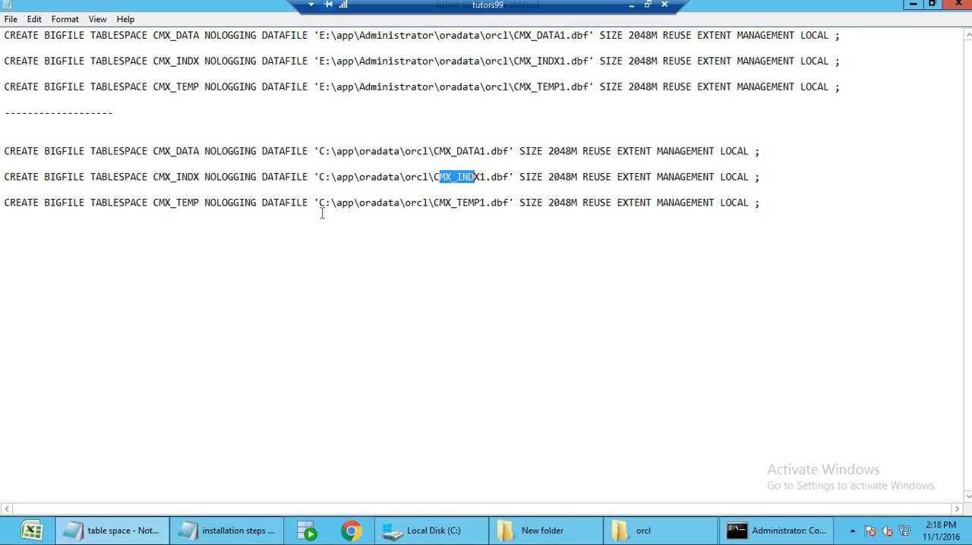
click(767, 530)
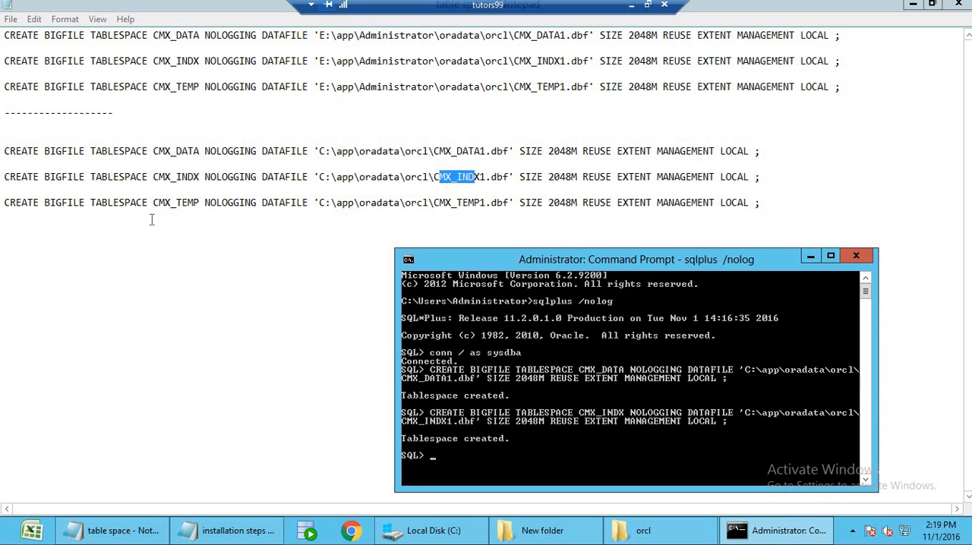
Copy the edited CMX_TEMP tablespace statement from the table space file and run it in SQL*Plus.
double_click(181, 178)
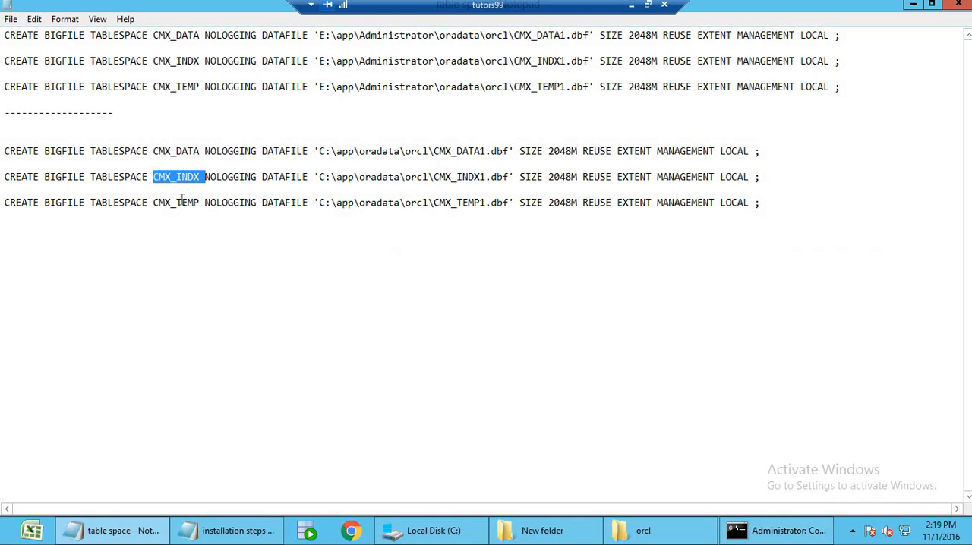
double_click(180, 202)
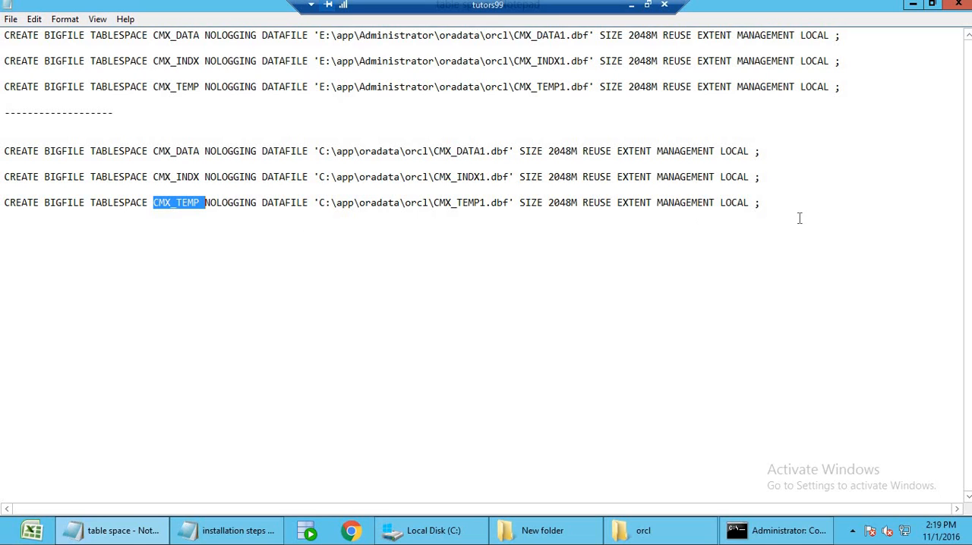
click(777, 203)
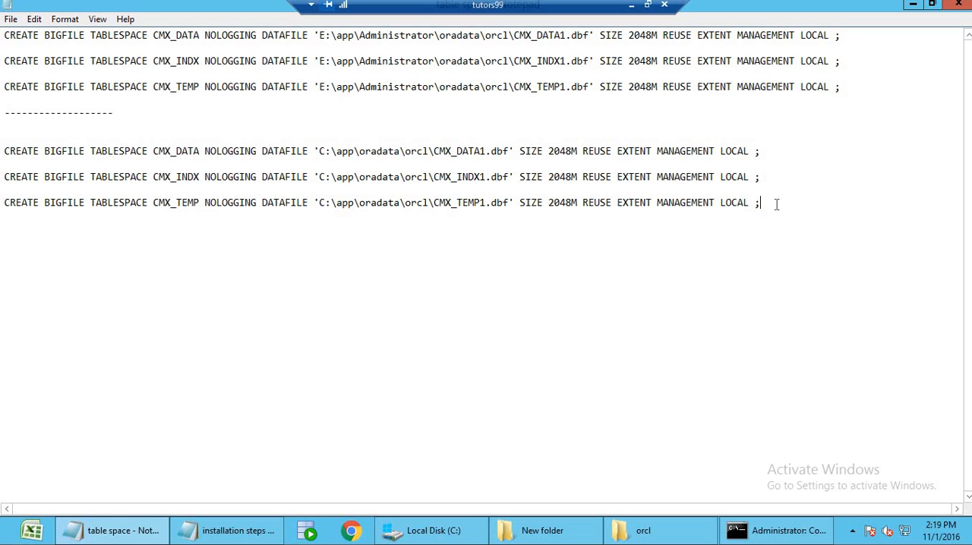
key(shift+Home)
key(super+c)
click(790, 531)
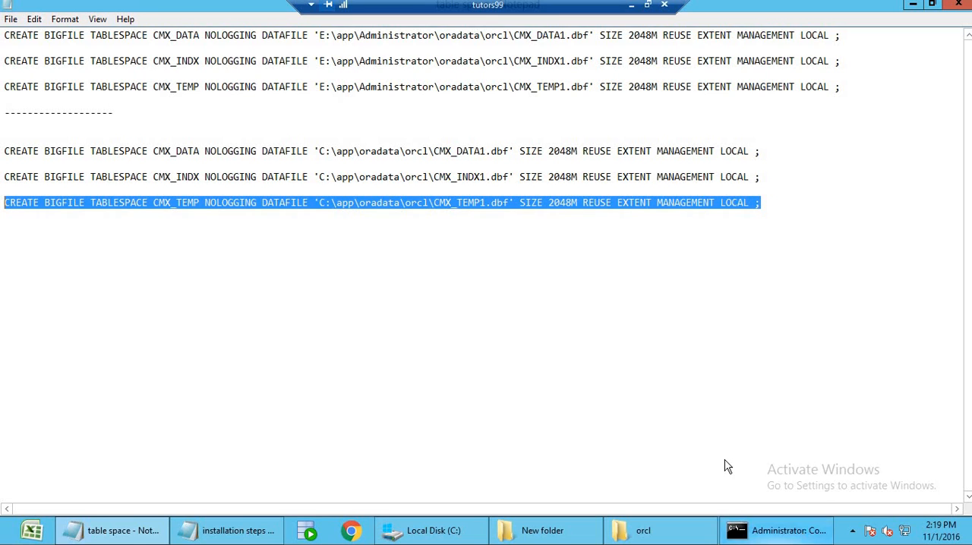
right_click(543, 449)
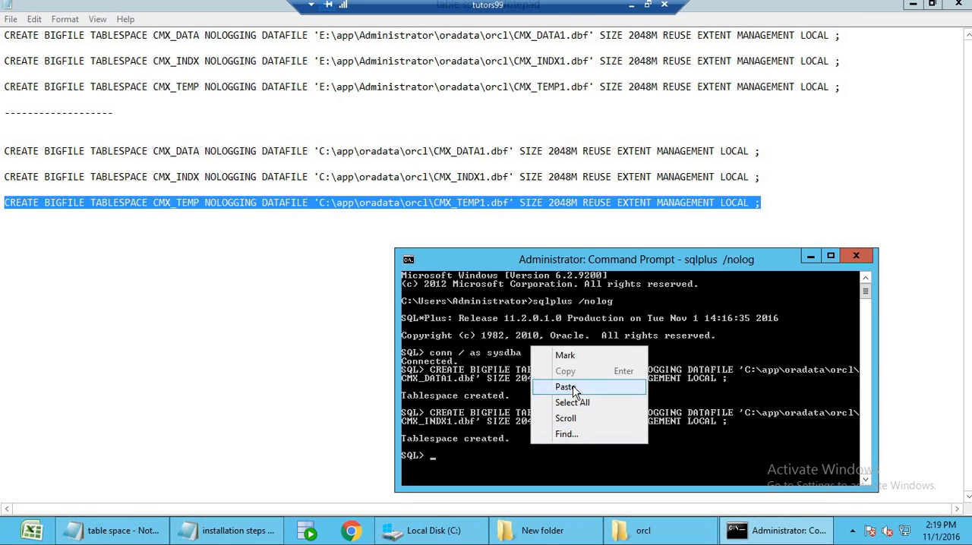
click(556, 385)
drag(622, 259, 576, 133)
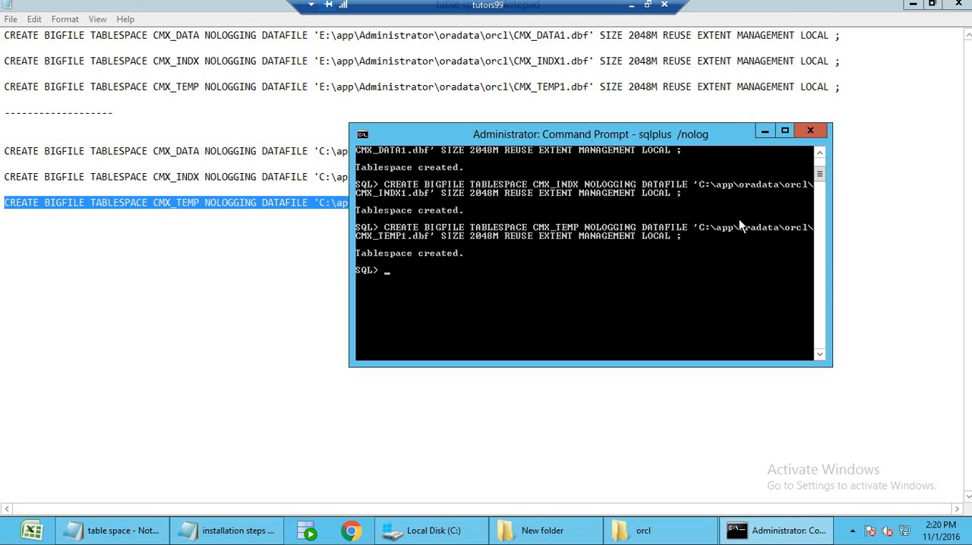
Minimize the SQL*Plus Command Prompt and close the table space file.
click(765, 132)
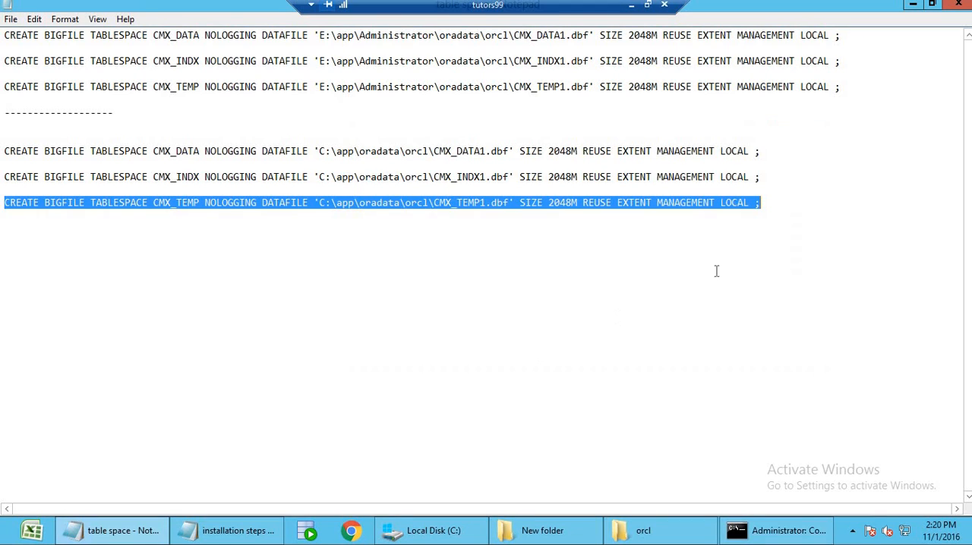
click(788, 202)
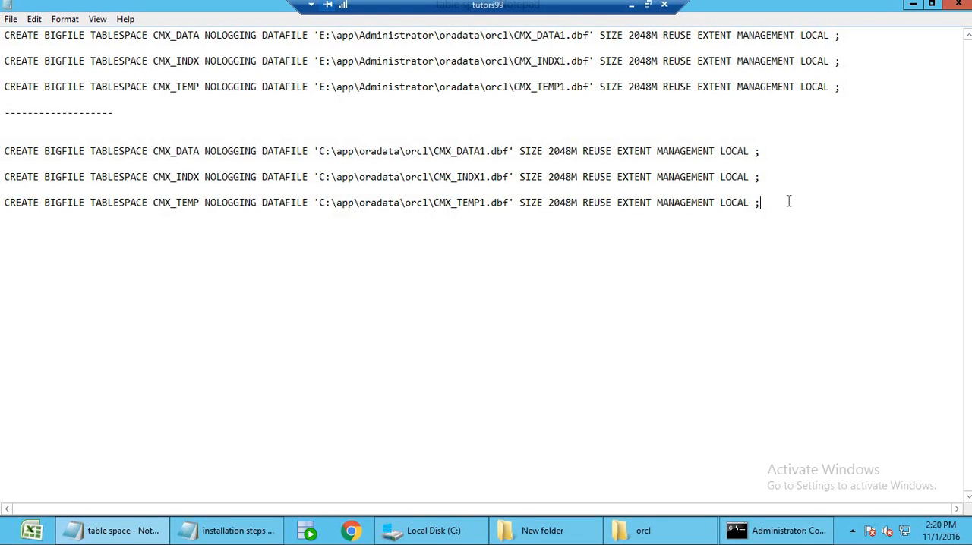
click(958, 11)
Add the line "c. Create schema" below the table spaces line in the installation steps, followed by a blank line.
click(459, 280)
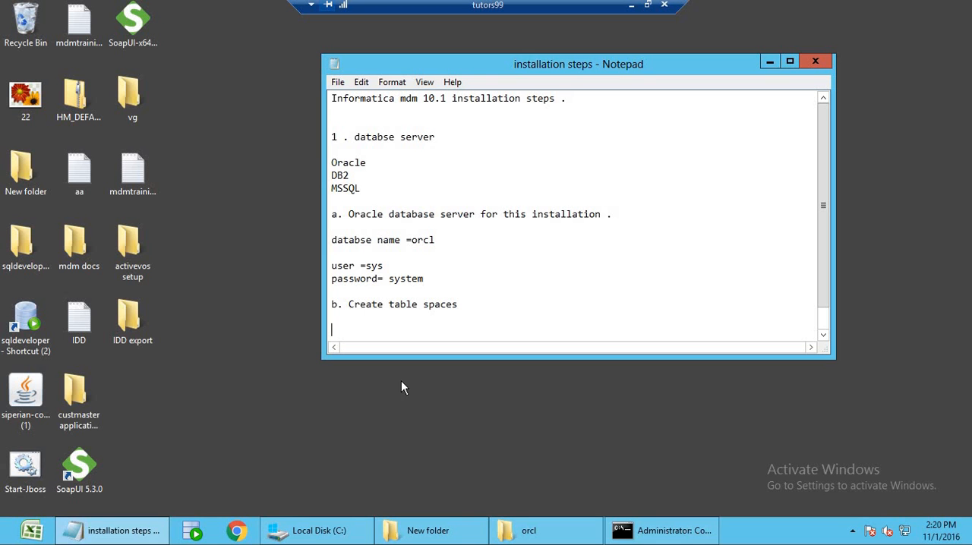
click(469, 297)
drag(460, 304, 355, 305)
key(Return)
key(Return)
text(c. Create)
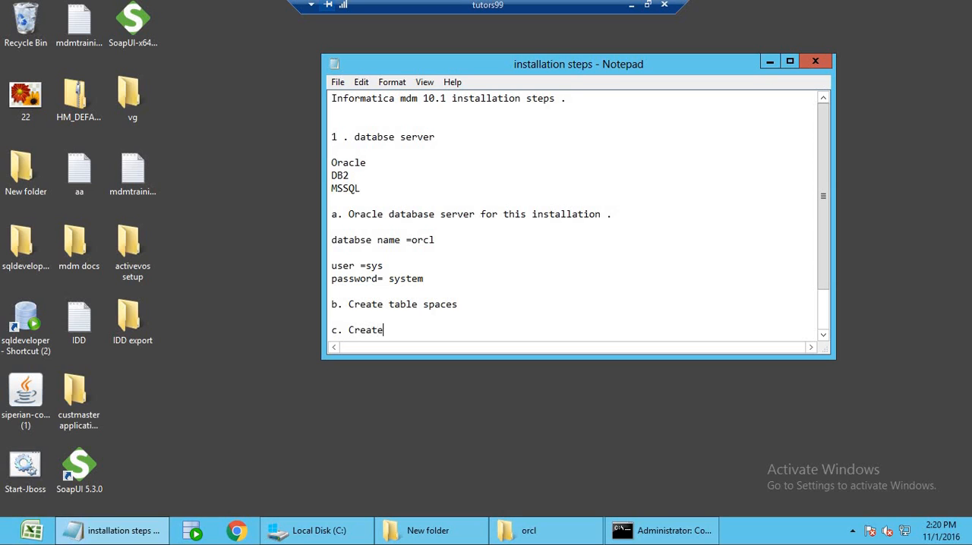
text( schema)
key(Return)
key(Return)
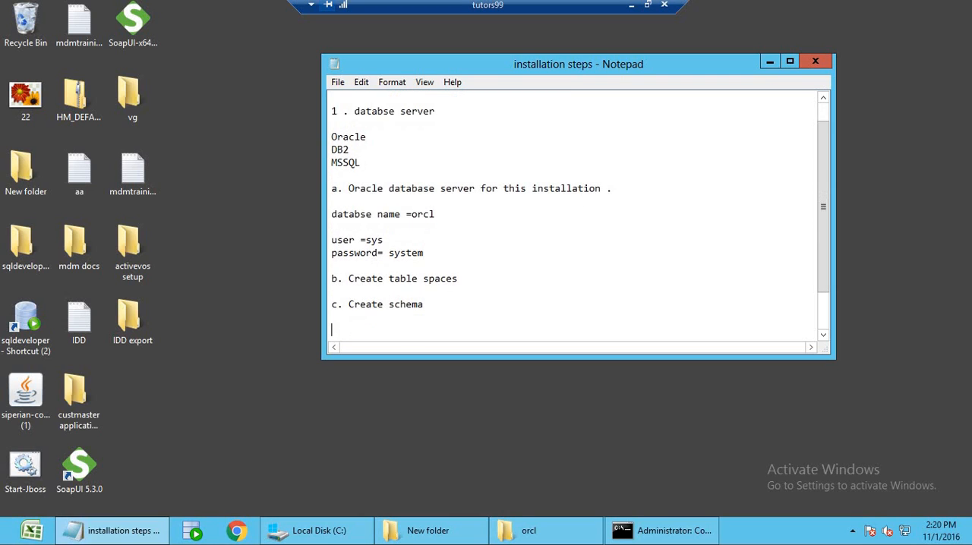
Add the schema name CMX_SYSTEM below the "c. Create schema" line, followed by a blank line.
text(CMX_SYSTEM)
key(Return)
key(Return)
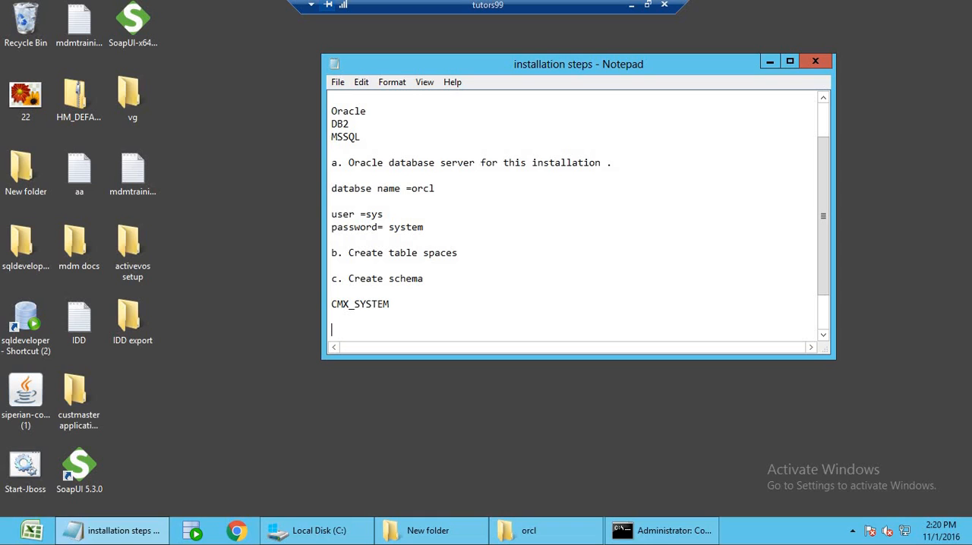
text(CMX_)
key(BackSpace)
key(BackSpace)
key(BackSpace)
key(BackSpace)
text(Pr)
key(BackSpace)
key(BackSpace)
List the schema names practice and sample below CMX_SYSTEM, separated by a blank line.
text(practice)
key(Return)
key(Return)
text(sample)
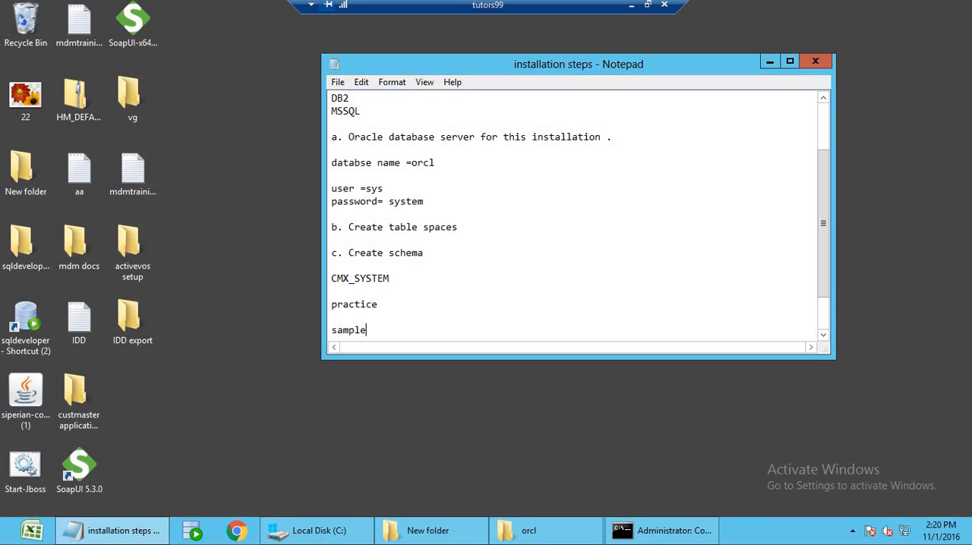
Insert blank space below CMX_SYSTEM and add the command "sip_ant.bat create_system" directly under it.
click(436, 278)
key(Return)
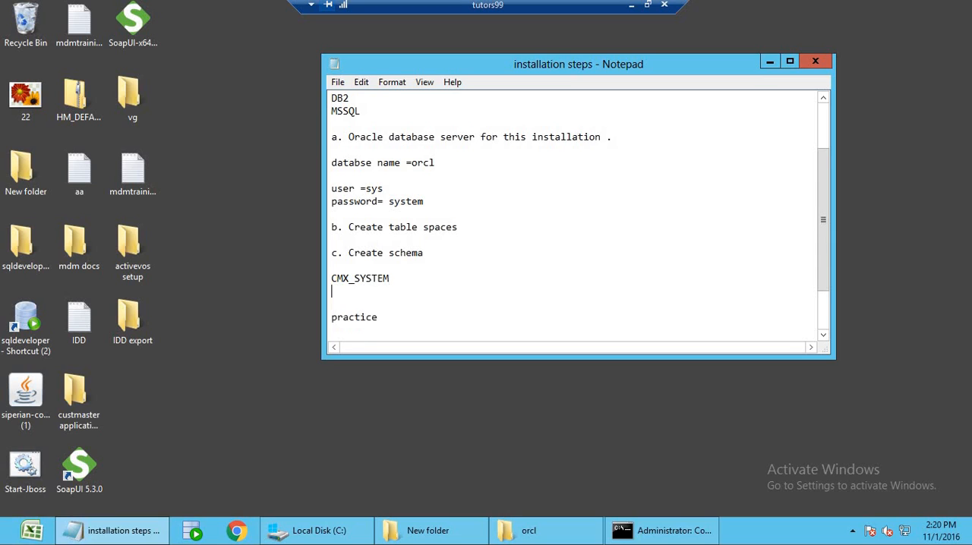
key(Return)
key(Return)
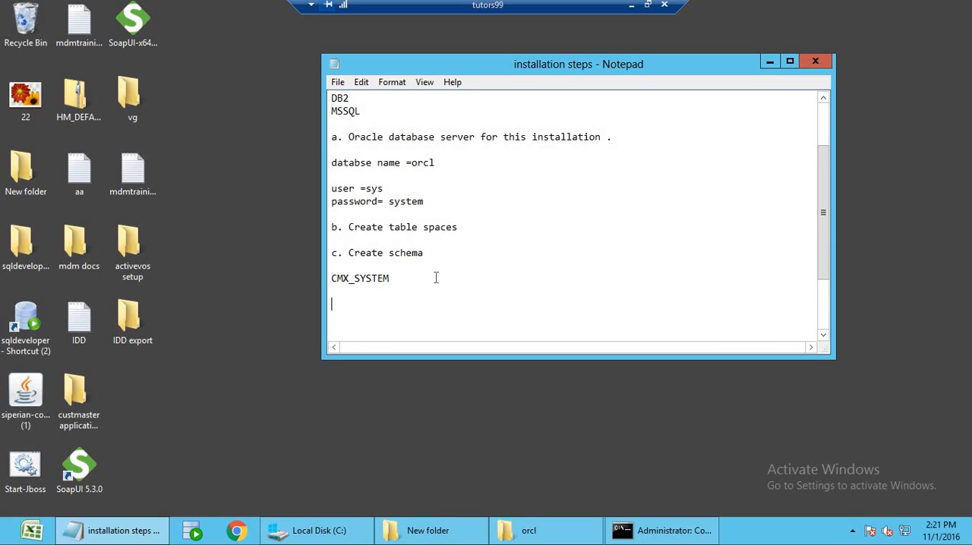
key(BackSpace)
mouse_move(520, 538)
text(sip_ant.bat create_system)
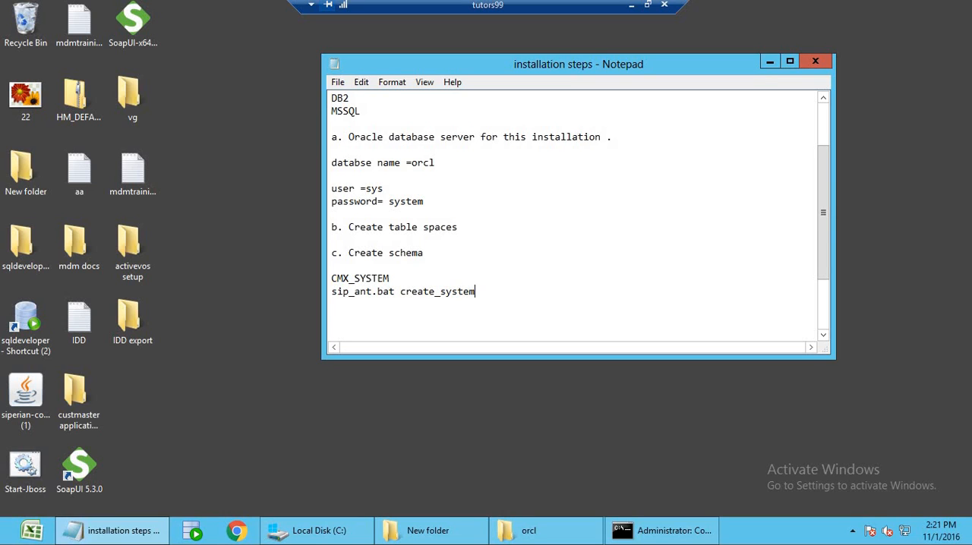
Add the command "sip_ant import_system" on the line below the create_system command.
key(Return)
text(sip_ant import_)
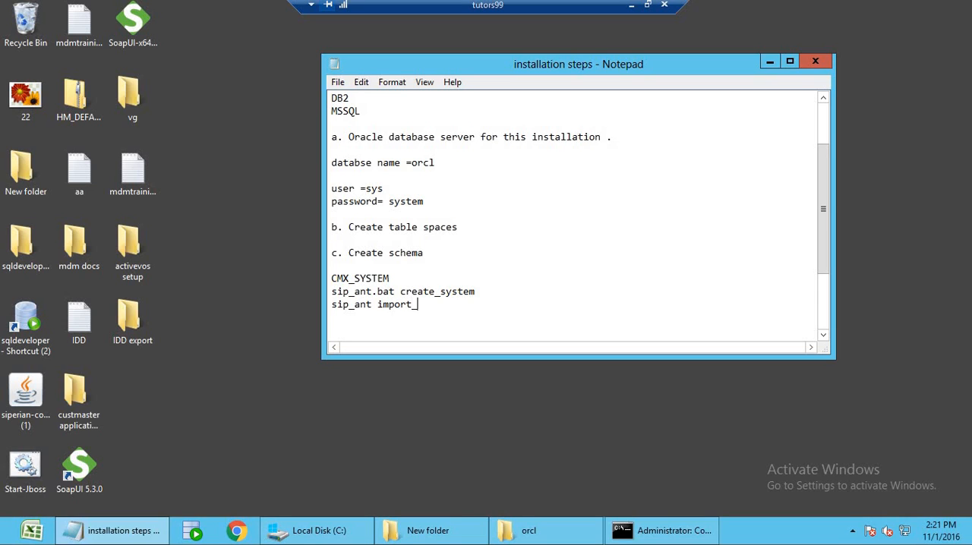
text(system)
Insert blank lines below practice and add the command "sip_ant.bat create_ors" directly under it.
scroll(421, 305, down, 3)
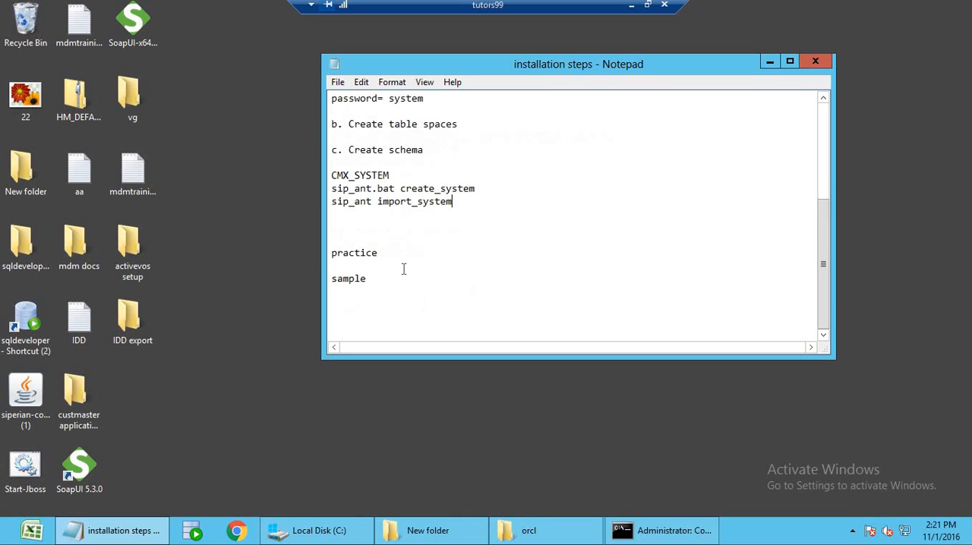
key(Return)
key(Return)
key(Return)
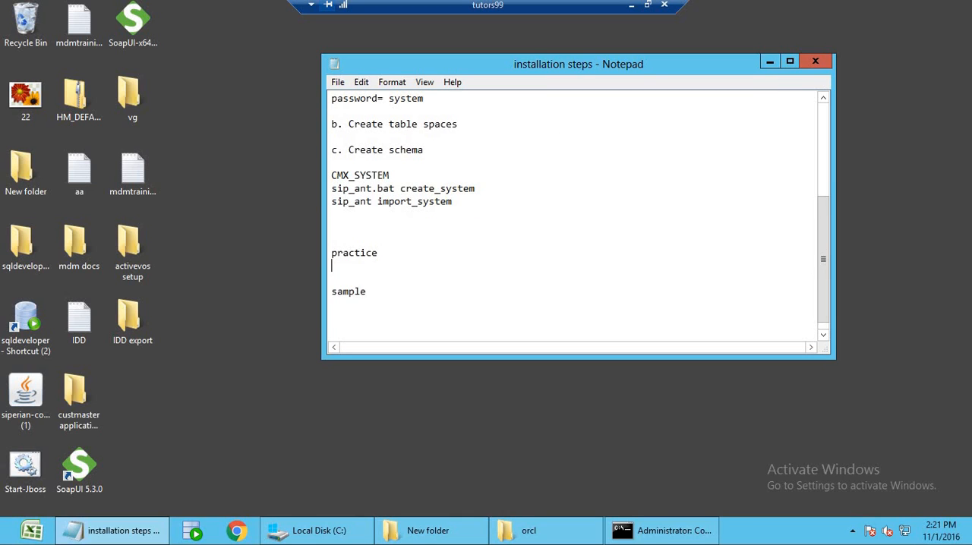
key(Up)
key(Up)
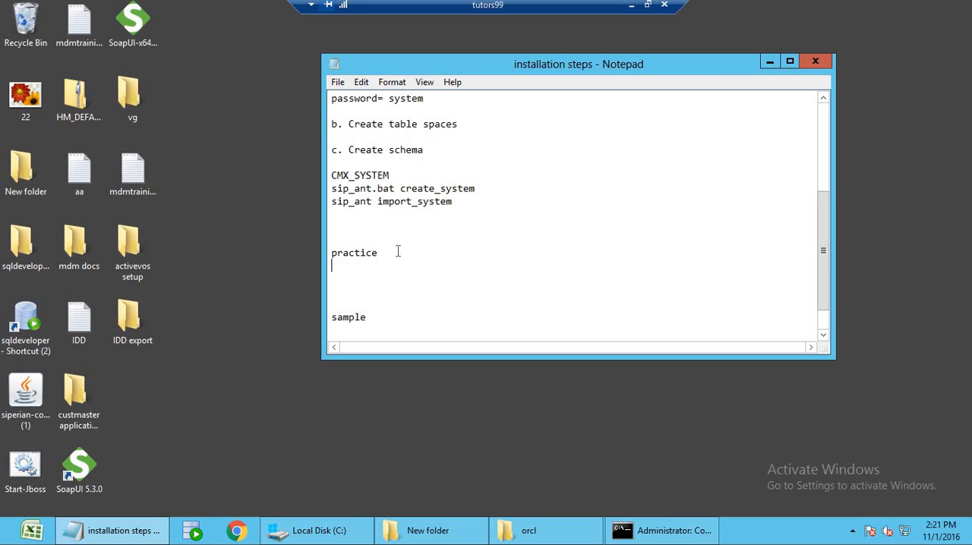
text(sip_ant.bat create_ors)
key(Return)
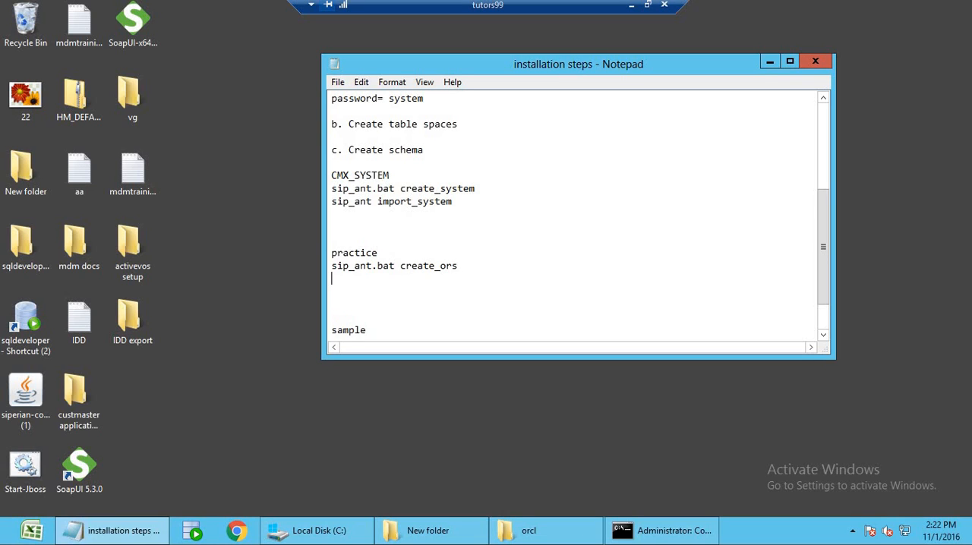
Add the command "sip_ant.bat import_ors" on the line below the create_ors command.
text(sip_ant.bat import)
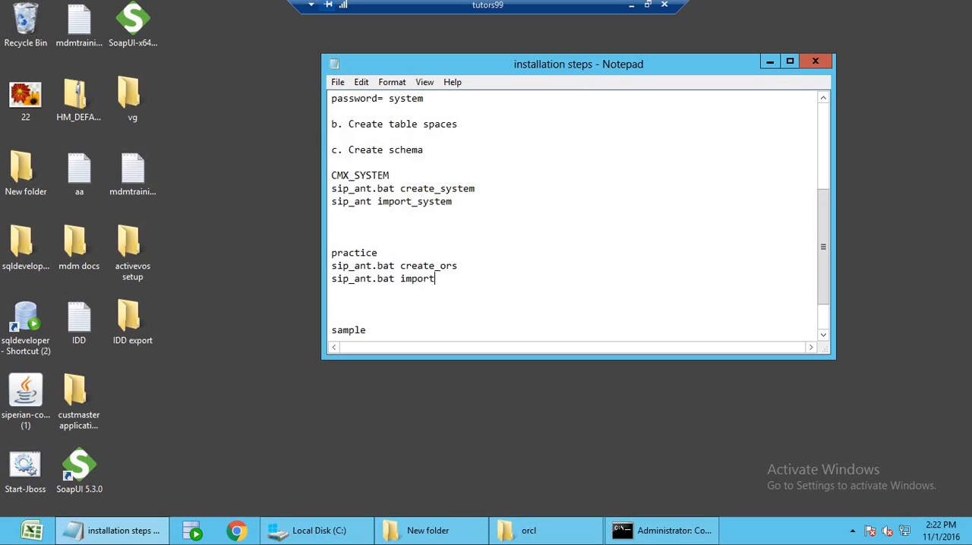
text(_ors)
Add the command "sip_ant.bat create_schema" below sample and end the line.
scroll(395, 273, down, 1)
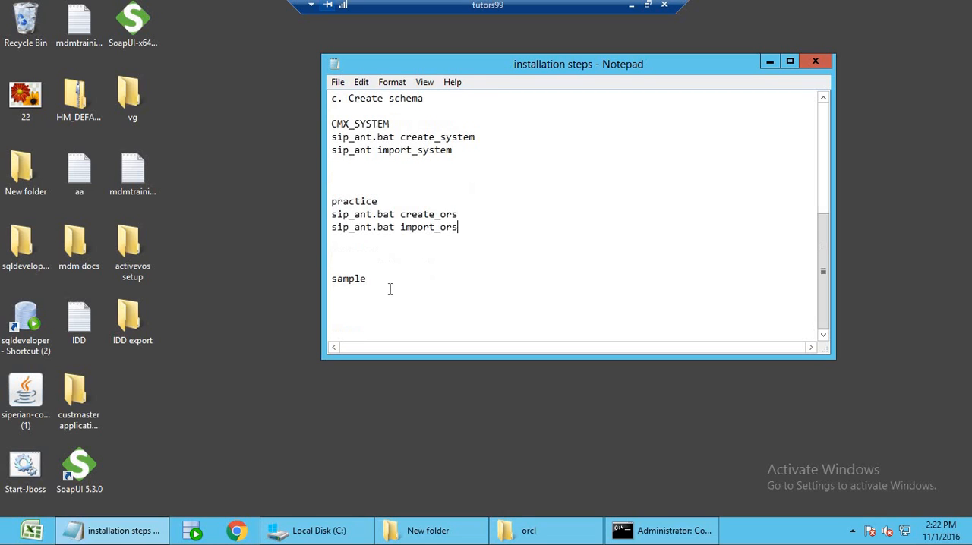
click(386, 286)
text(sip_ant.bat create_schema)
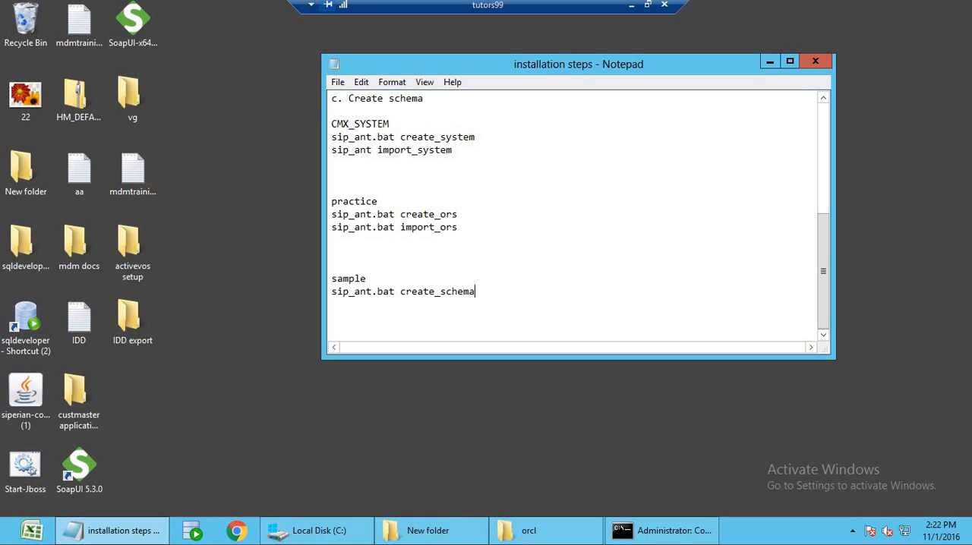
key(Return)
Check the sip_ant.bat create_system command, and open the folder C:\infamdm_old2\hub\server\bin in File Explorer.
double_click(368, 137)
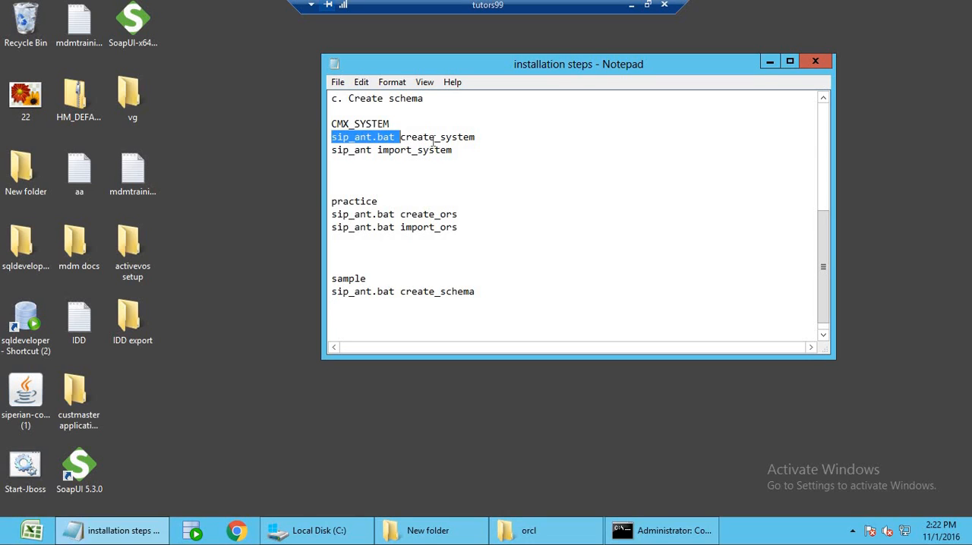
double_click(433, 137)
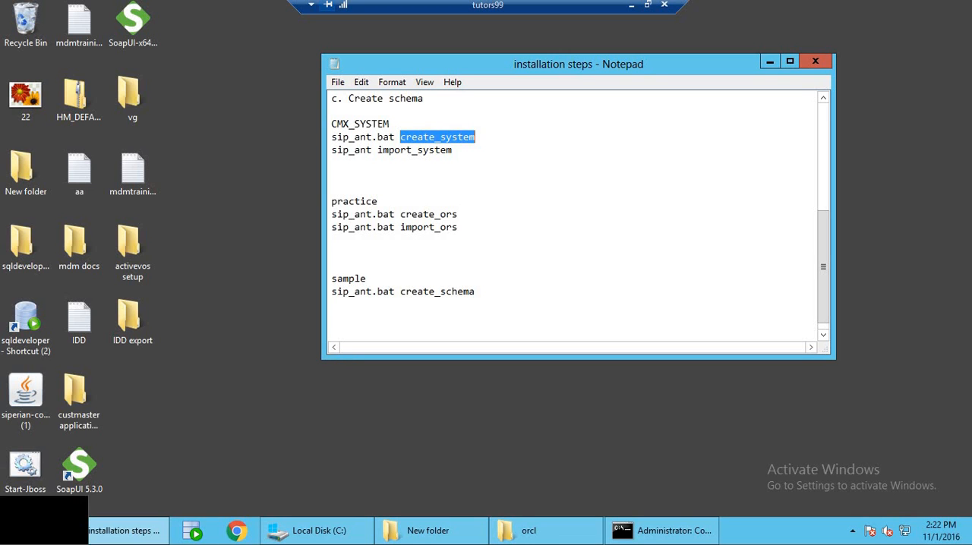
click(15, 538)
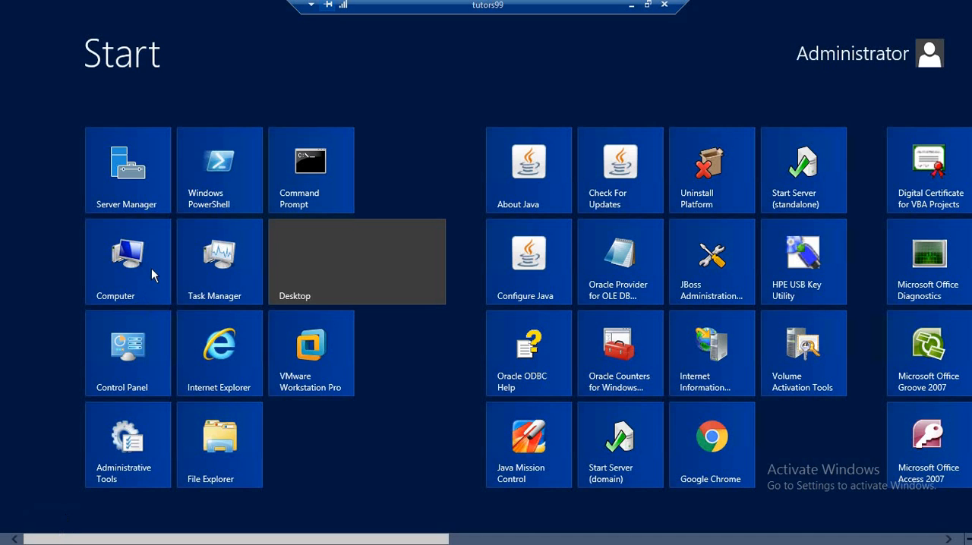
click(151, 267)
double_click(162, 128)
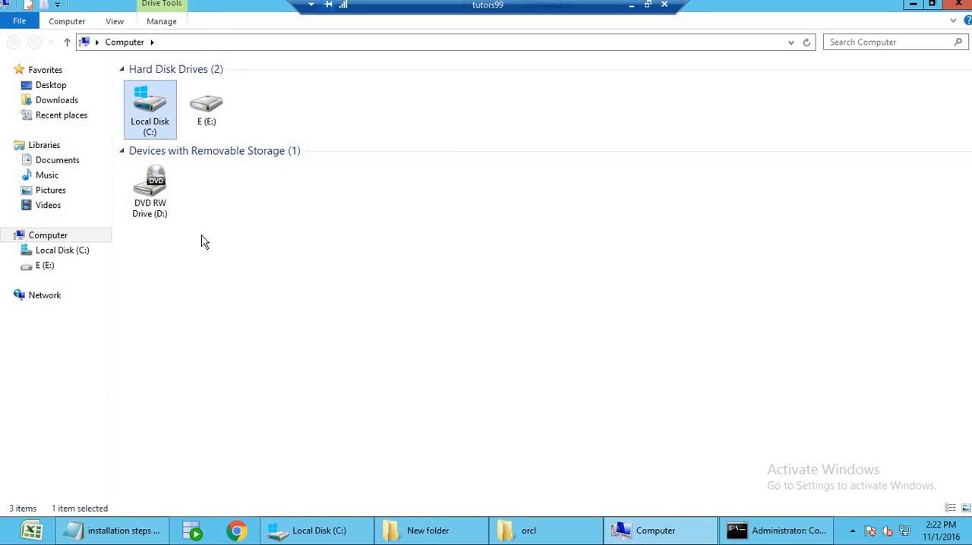
double_click(179, 153)
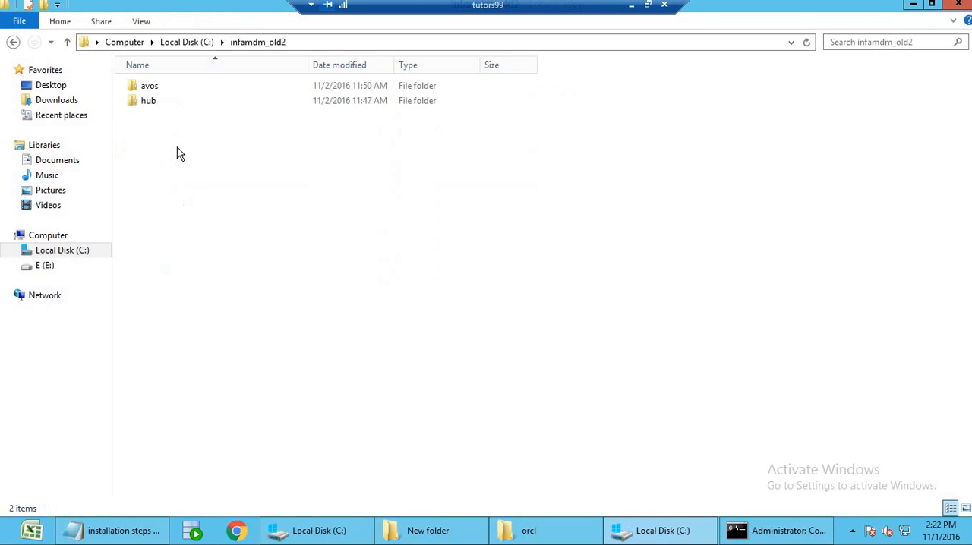
double_click(175, 105)
double_click(170, 87)
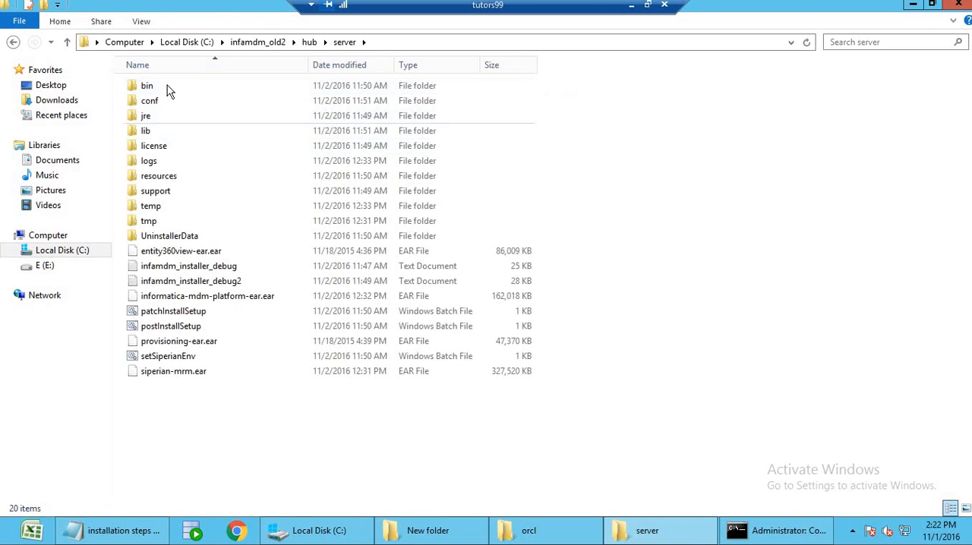
double_click(167, 85)
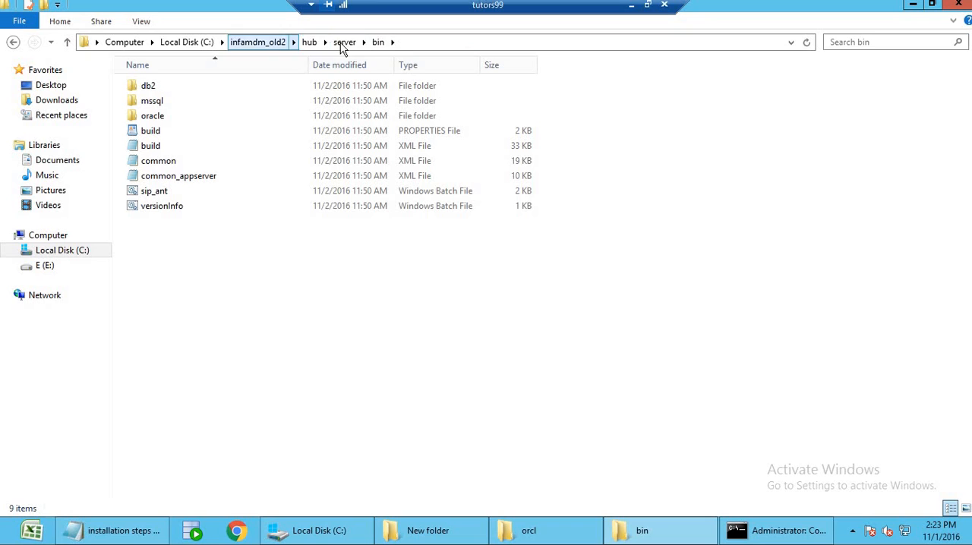
Open a command window in the bin folder and move it clear of the file names.
right_click(438, 312)
click(522, 449)
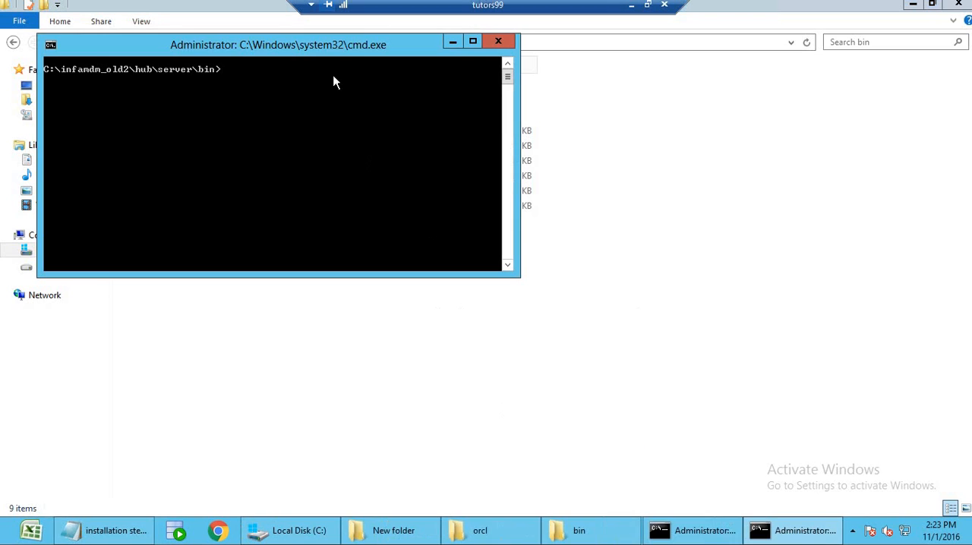
drag(334, 54, 612, 92)
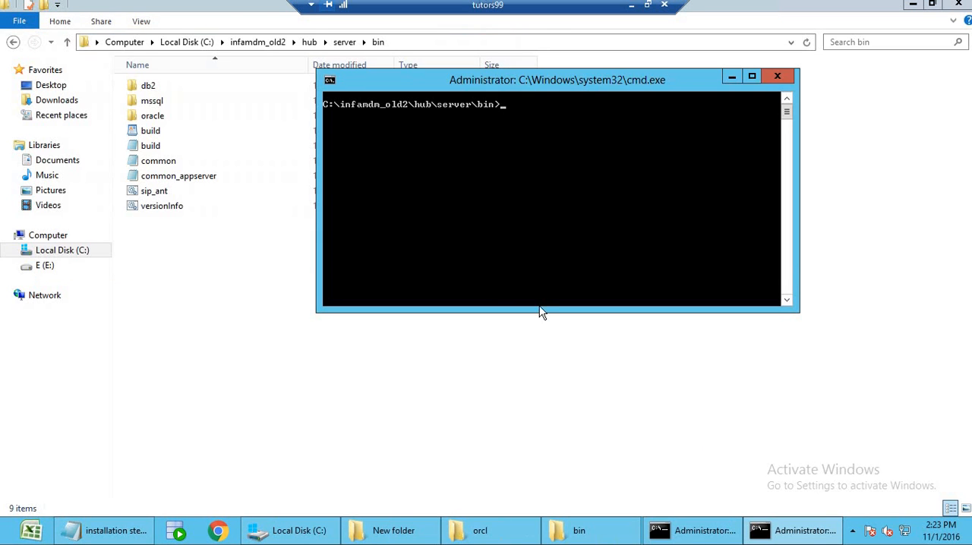
In the installation steps notes, add the remark "-- System defined schema --" after the CMX_SYSTEM heading.
click(110, 530)
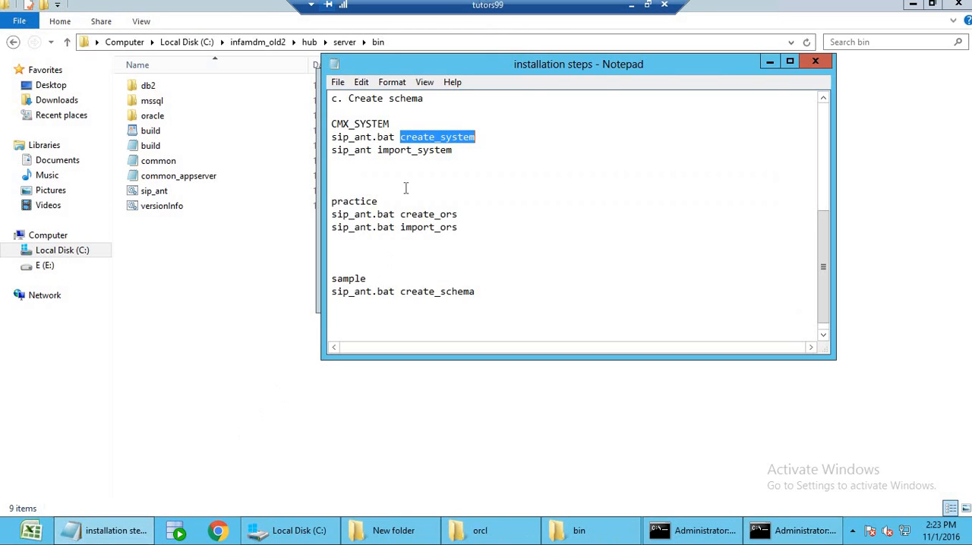
click(414, 165)
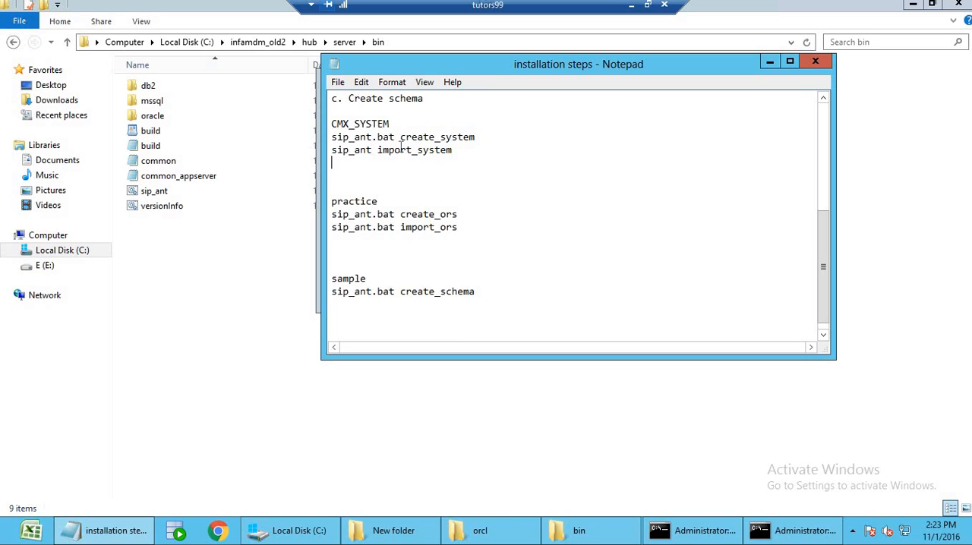
click(470, 150)
shift+click(331, 130)
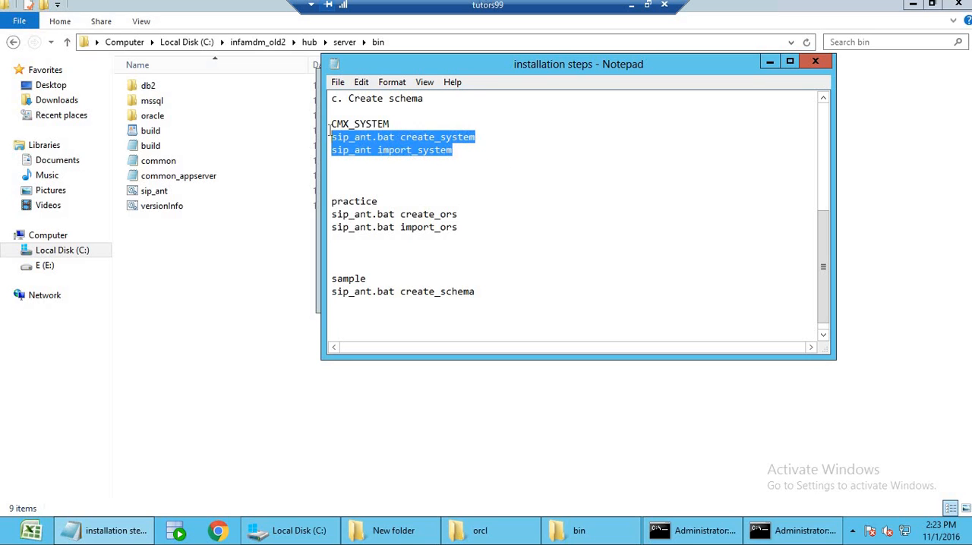
shift+click(331, 123)
click(402, 164)
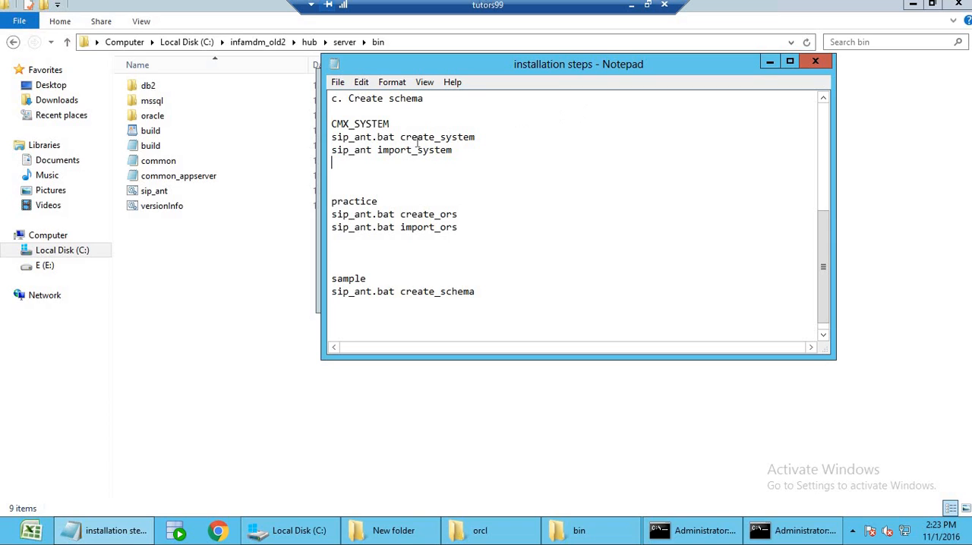
double_click(379, 124)
click(440, 128)
text(-- System defined sc)
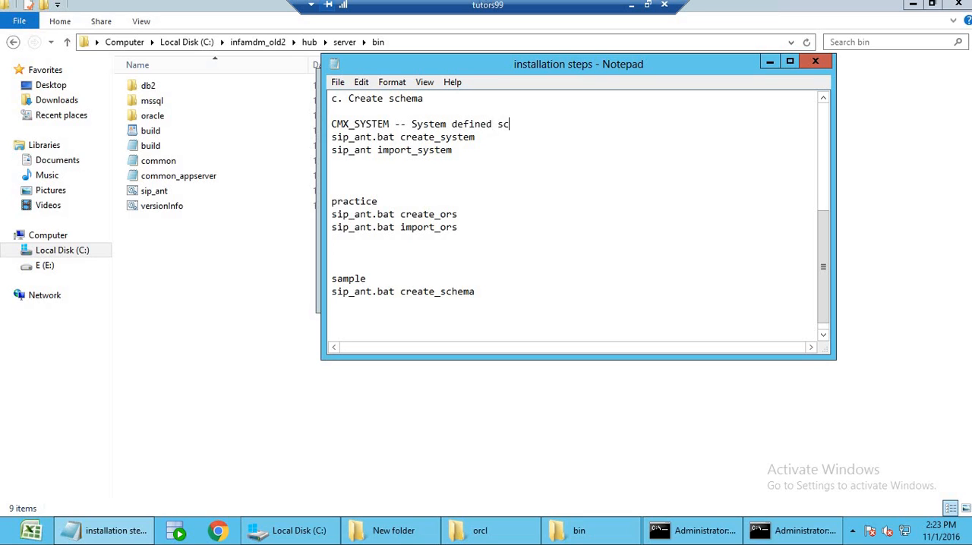
text(hema -- which will only)
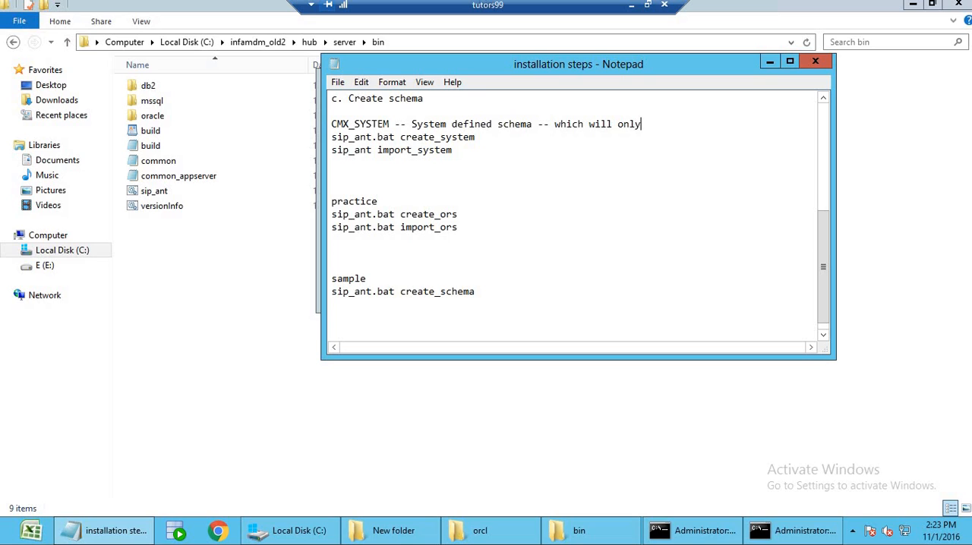
text( hold metadata inform)
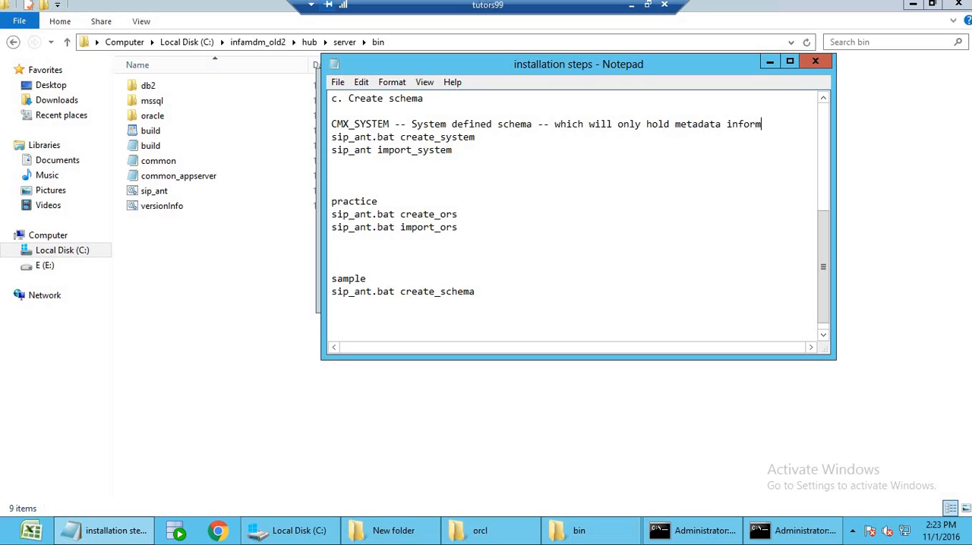
text(ati)
Complete the CMX_SYSTEM remark with "which will only hold metadata information .".
text(on .)
Review the CMX_SYSTEM heading and its create_system command against the practice schema's create_ors and import_ors commands.
double_click(343, 124)
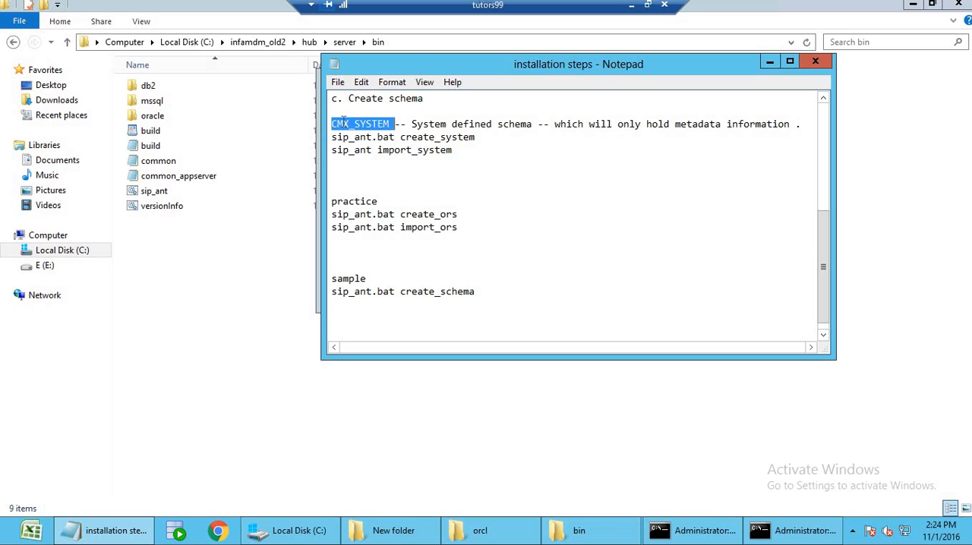
click(400, 136)
click(393, 124)
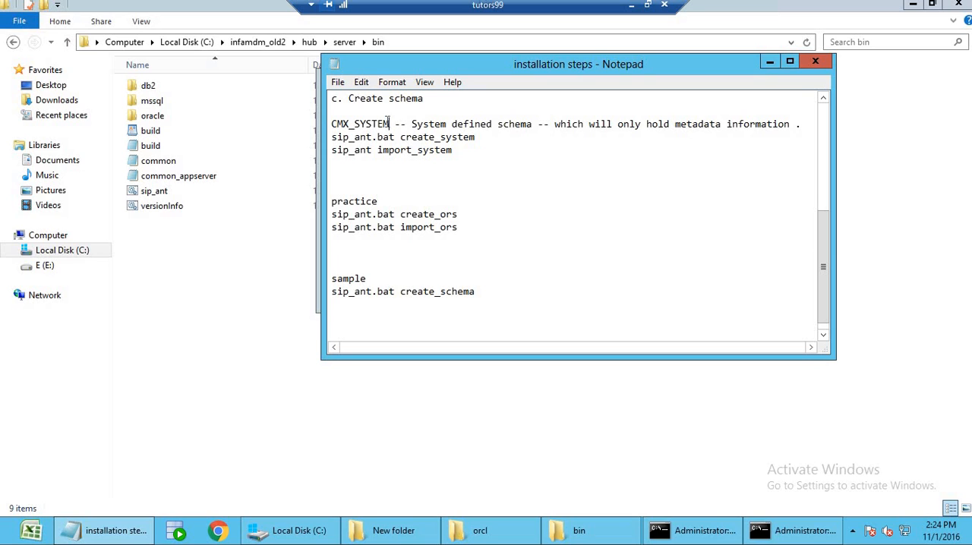
double_click(366, 201)
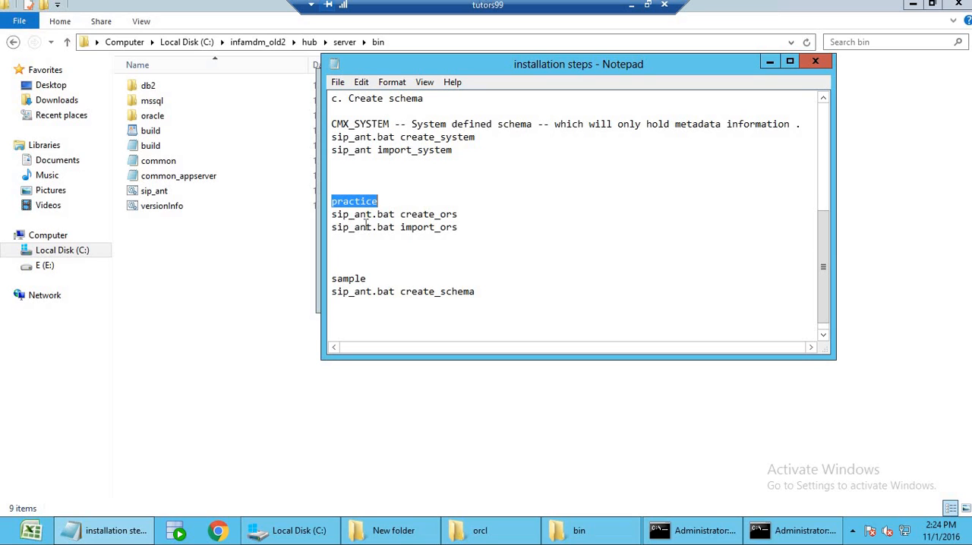
double_click(366, 226)
double_click(366, 214)
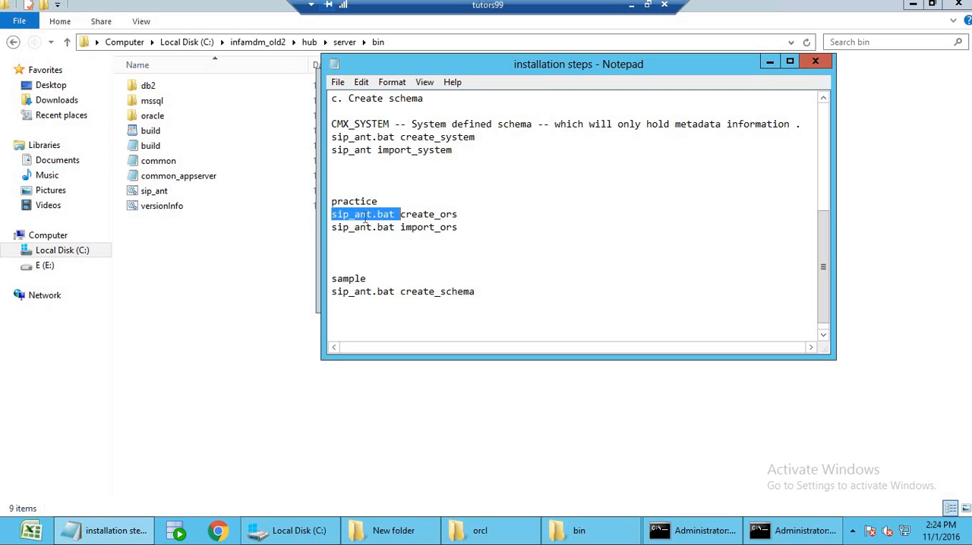
drag(482, 230, 325, 200)
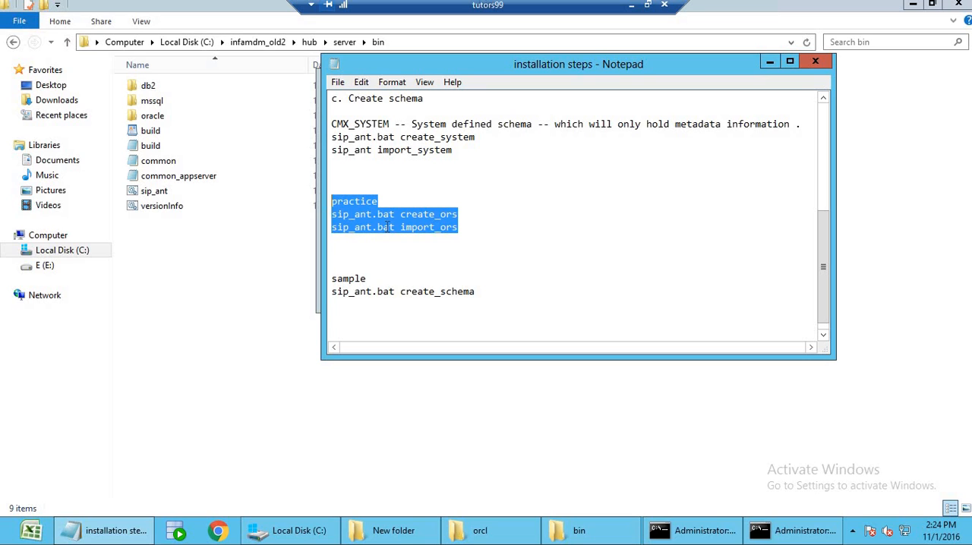
click(466, 232)
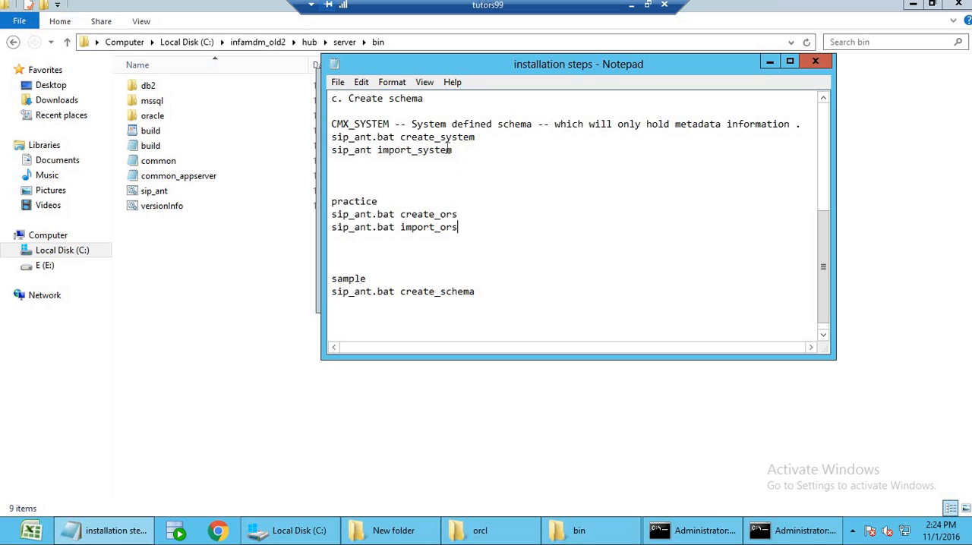
double_click(356, 138)
double_click(458, 124)
double_click(458, 137)
Try to run "sip_ant.bat create_system" in the command window for the bin folder, and return to the remote session to view the output.
click(794, 531)
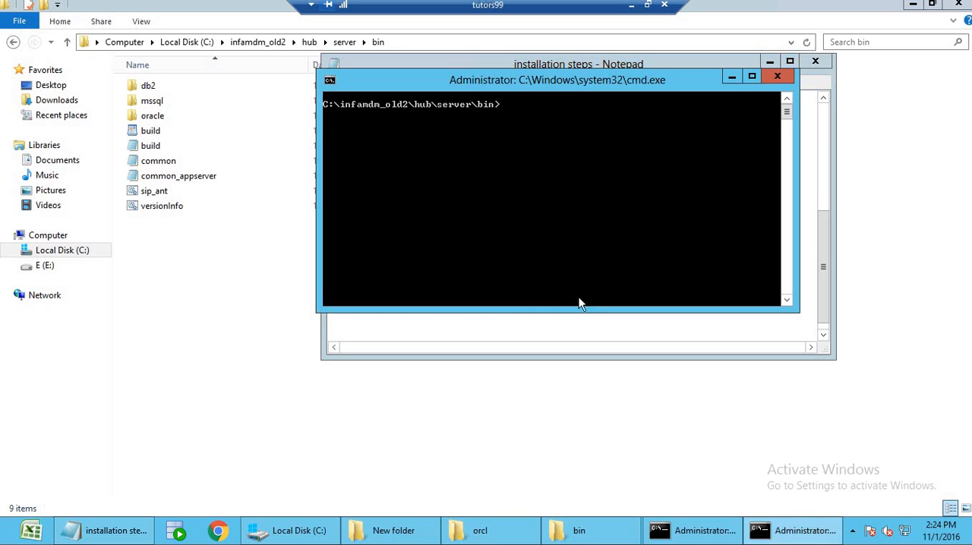
text(sip_ant.bat create_system)
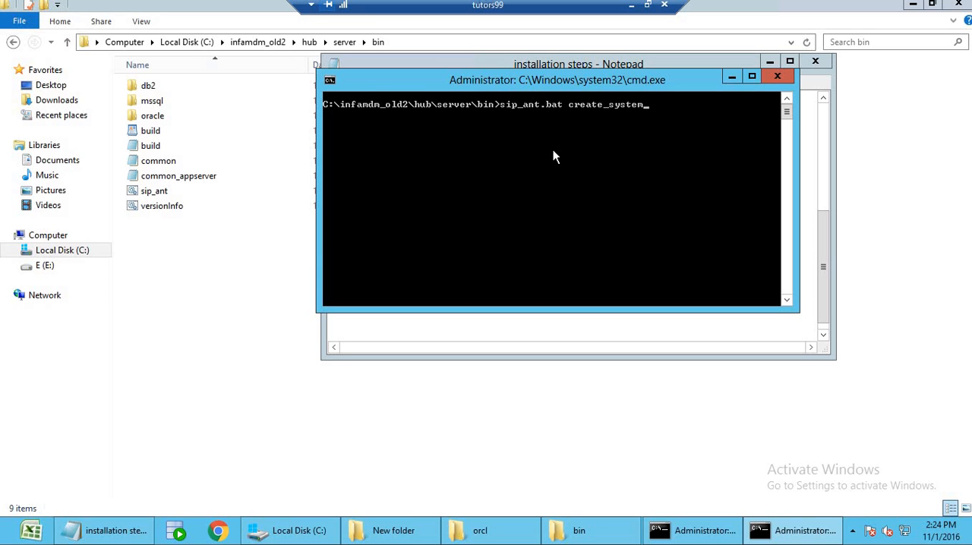
key(Return)
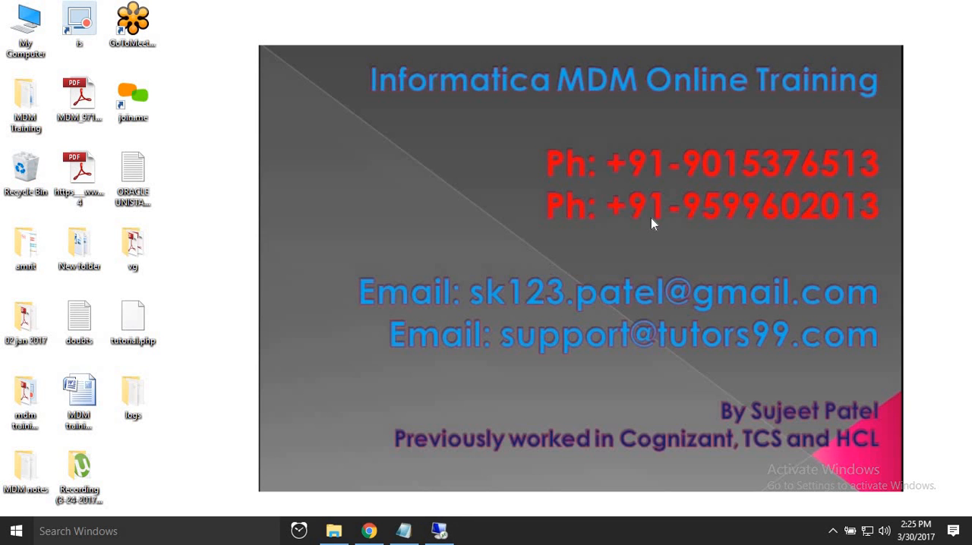
click(439, 531)
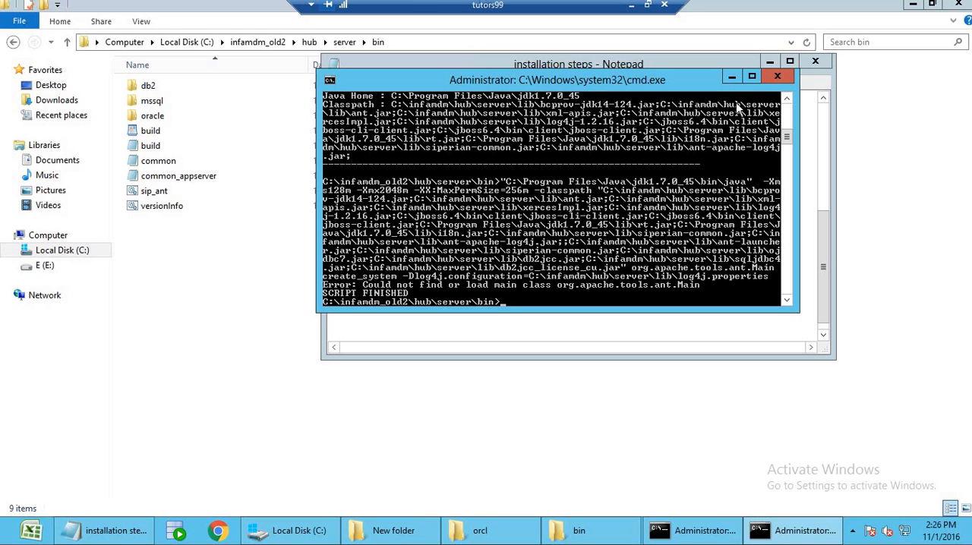
Close the sip_ant output window and review the CMX_SYSTEM, practice and sample schema commands in the installation steps notes.
click(777, 77)
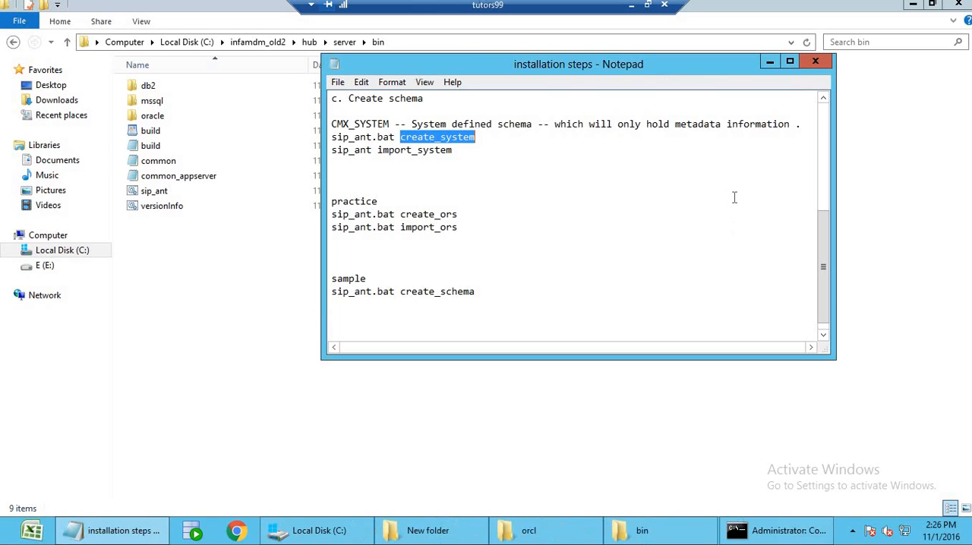
click(471, 203)
drag(472, 294, 332, 137)
click(393, 180)
click(477, 291)
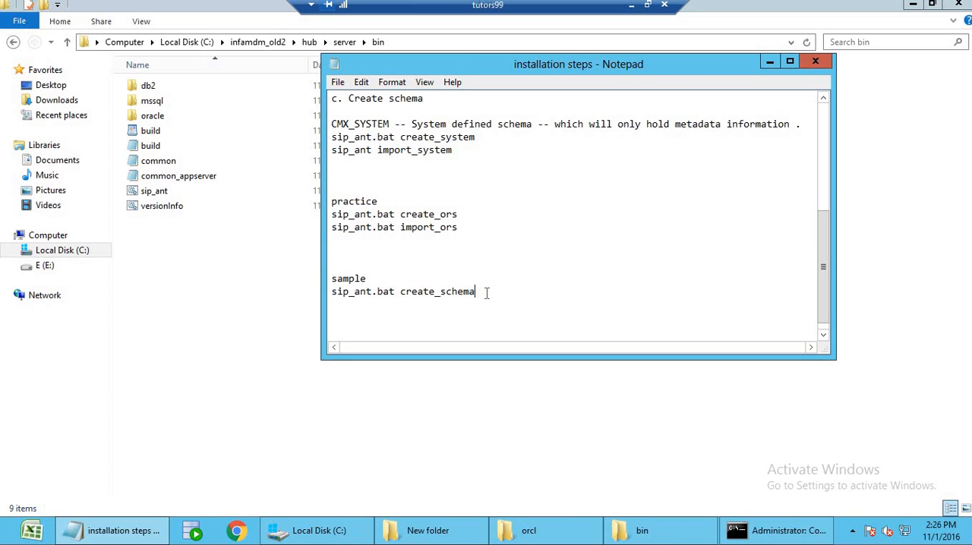
double_click(362, 121)
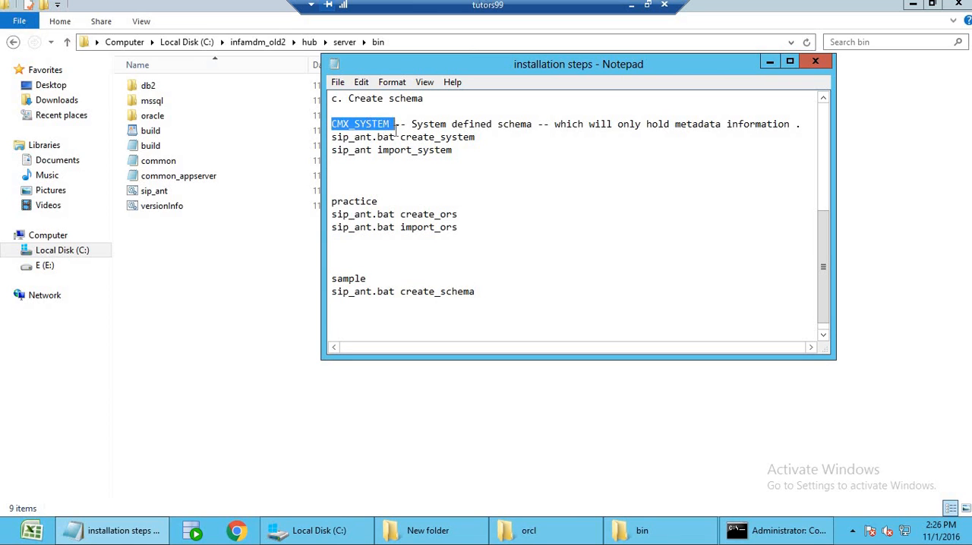
drag(391, 124, 331, 122)
click(395, 137)
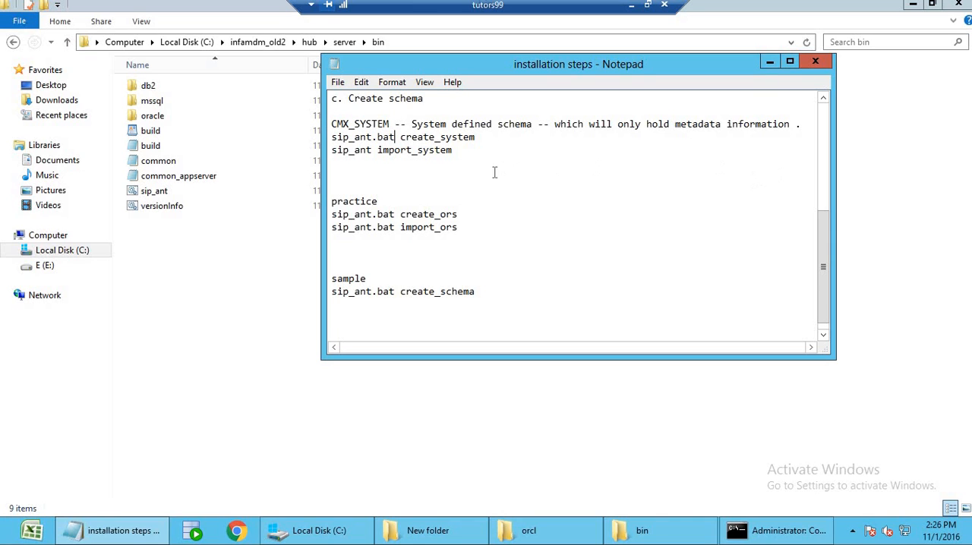
click(463, 156)
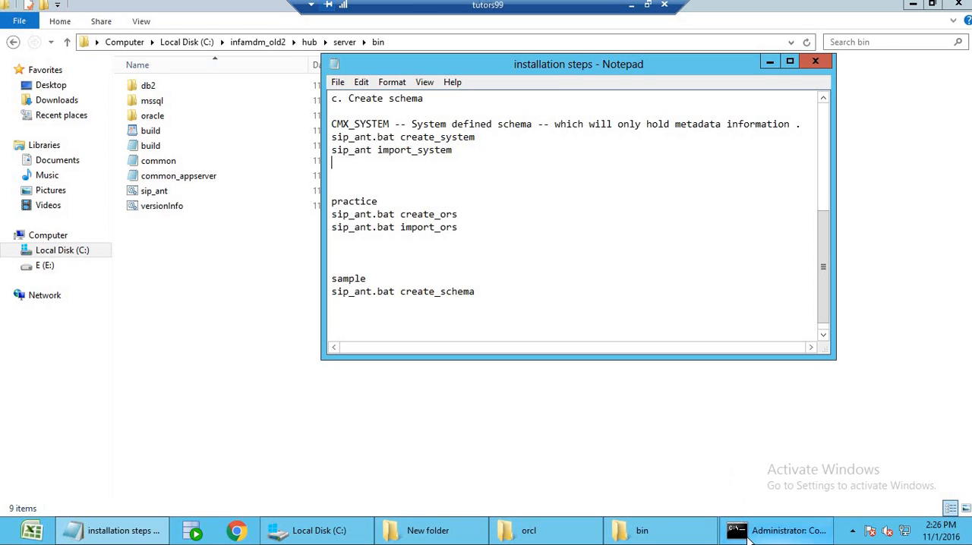
End the current SQL*Plus session, restart it with "sqlplus /nolog" and connect with "conn / as sysdba".
click(782, 532)
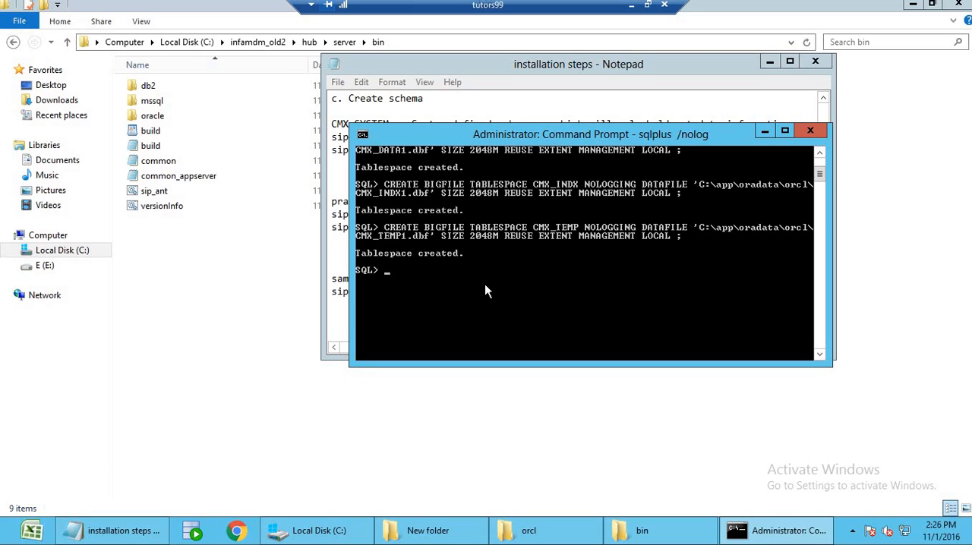
key(ctrl+c)
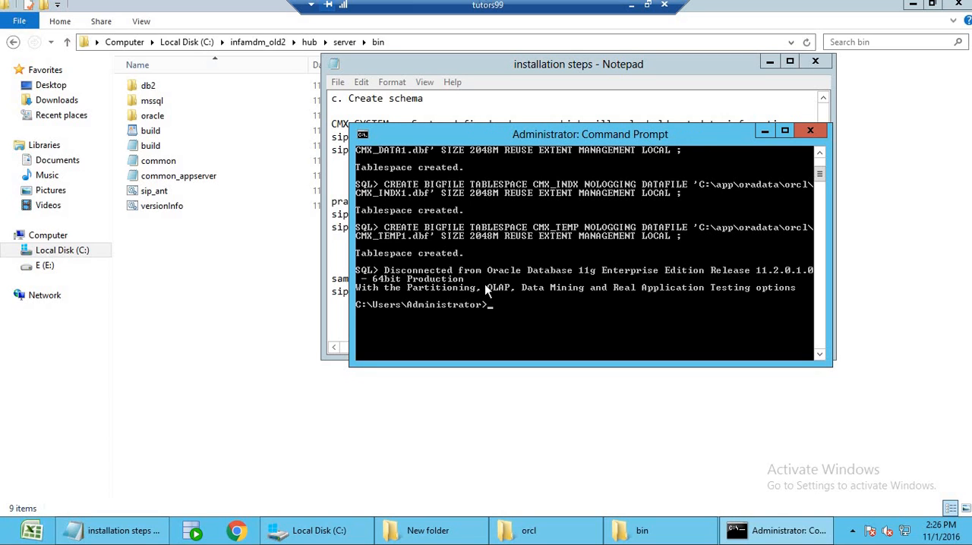
text(sqlplus /nolog)
key(Return)
text(c)
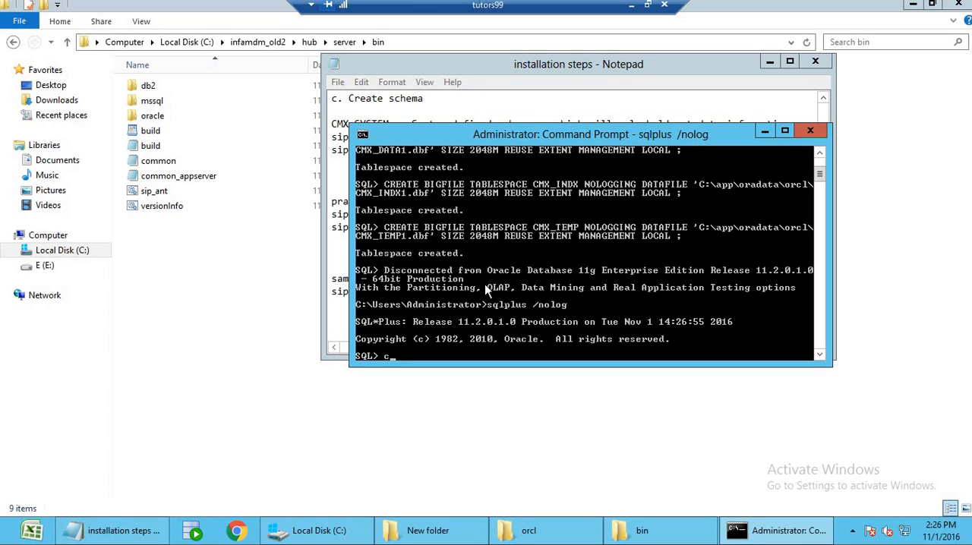
text(onn / as sysdba)
key(Return)
Try to create the Oracle user cmx_system, identified by a password containing special characters.
text(c)
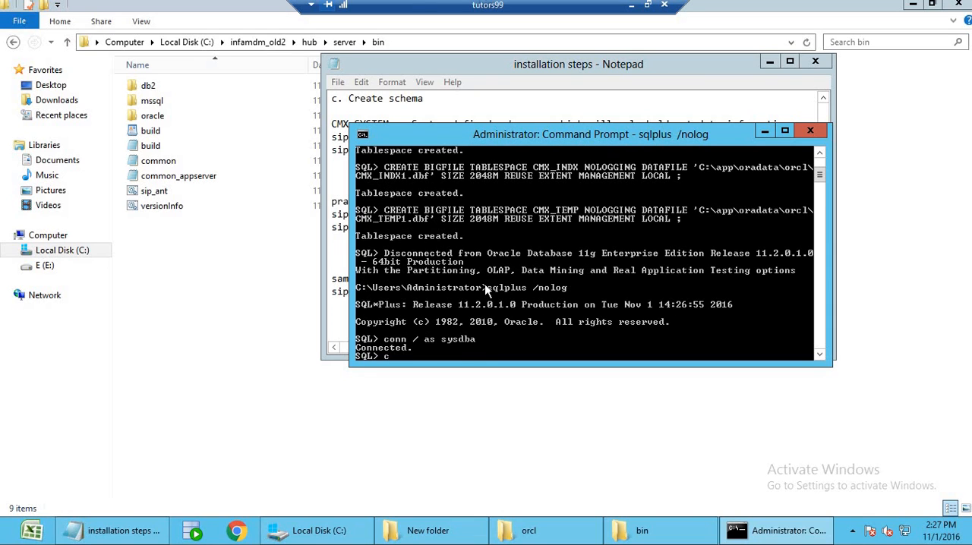
text(reate user cmx_system)
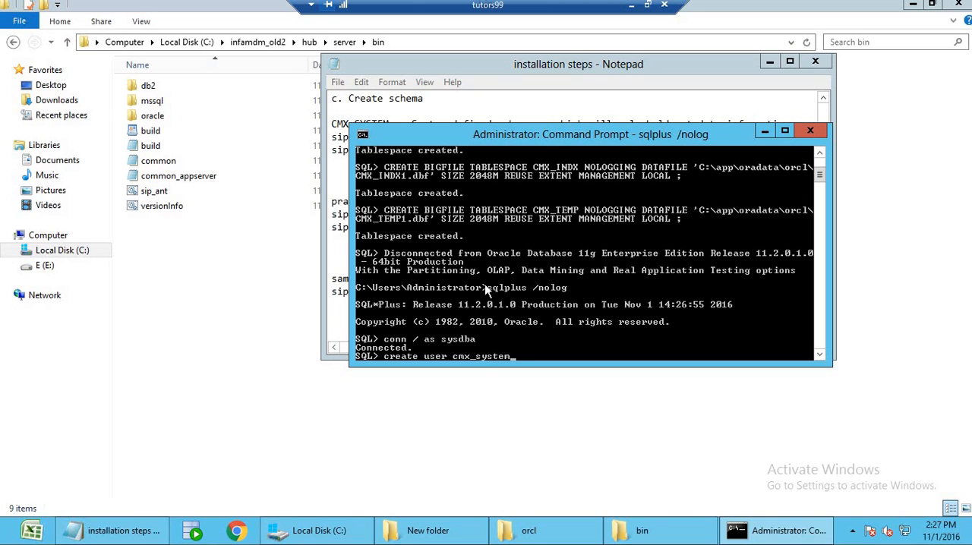
key(Return)
text(;)
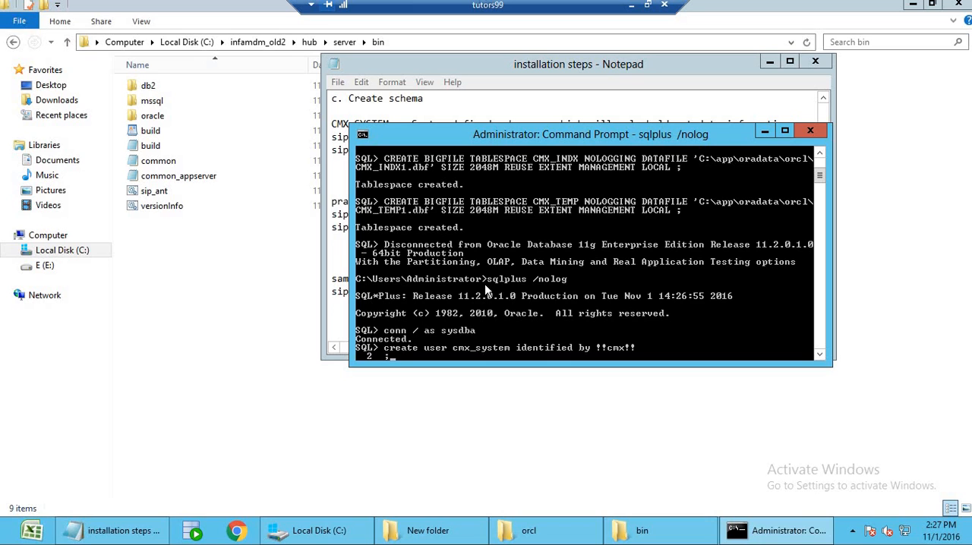
key(Return)
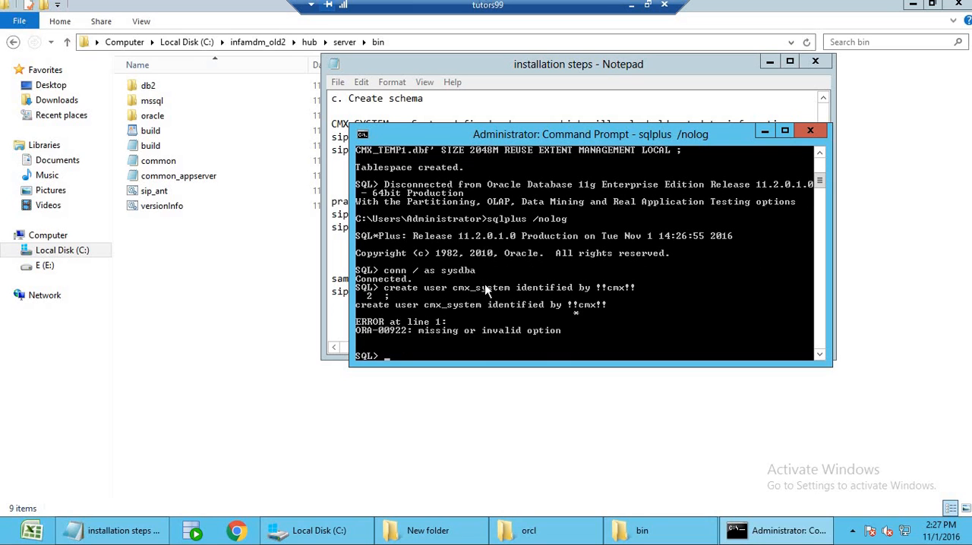
Retry the cmx_system user creation with the same password and the semicolon on the same line, leaving the prompt empty at the end.
key(Up)
key(Up)
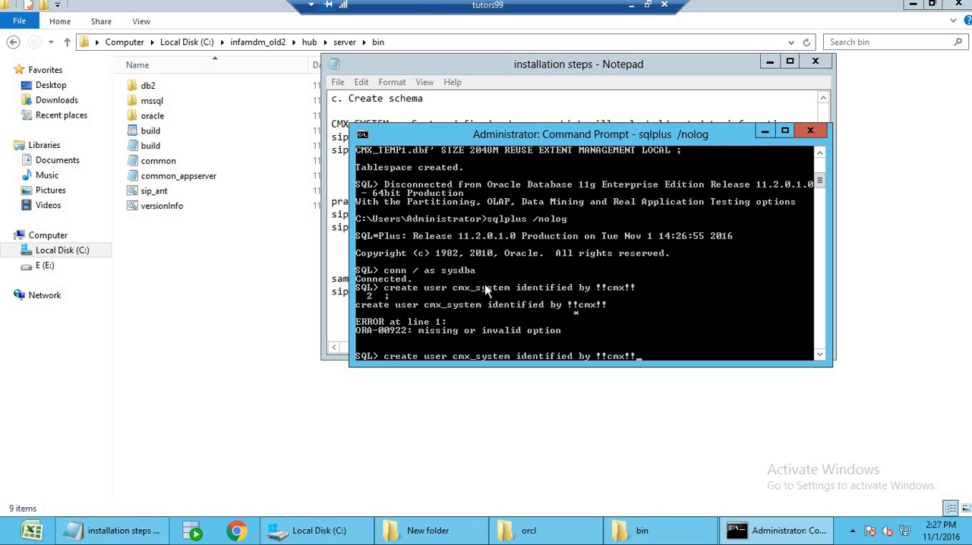
text(;)
key(Return)
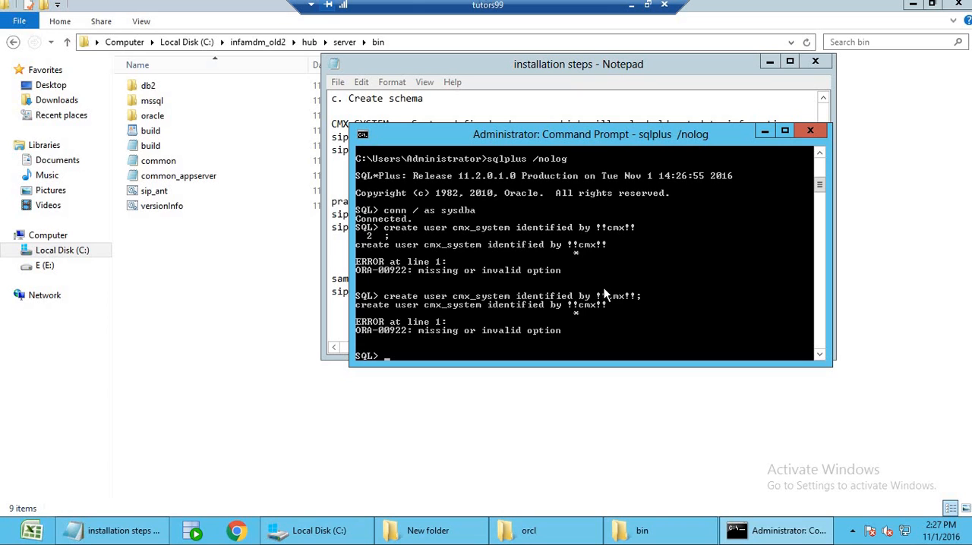
key(Up)
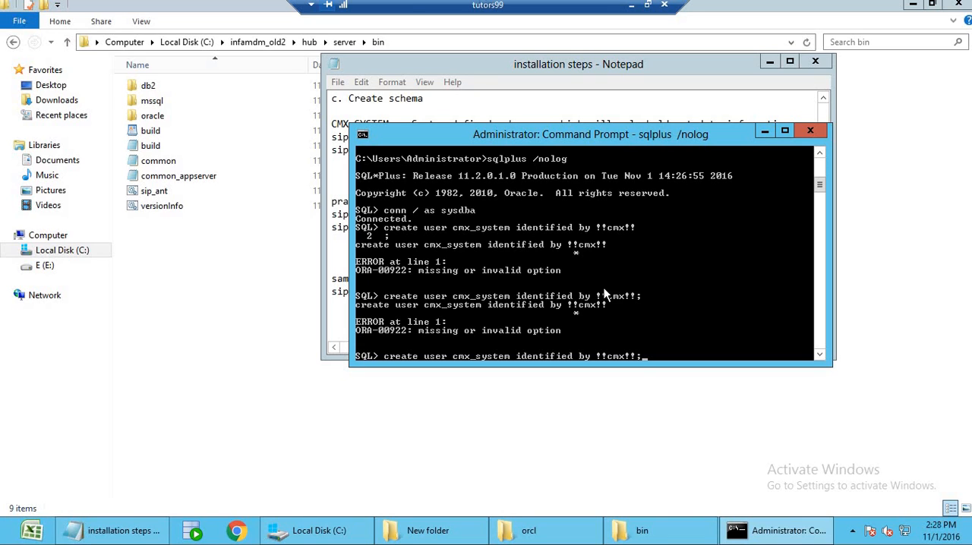
key(Escape)
text(;)
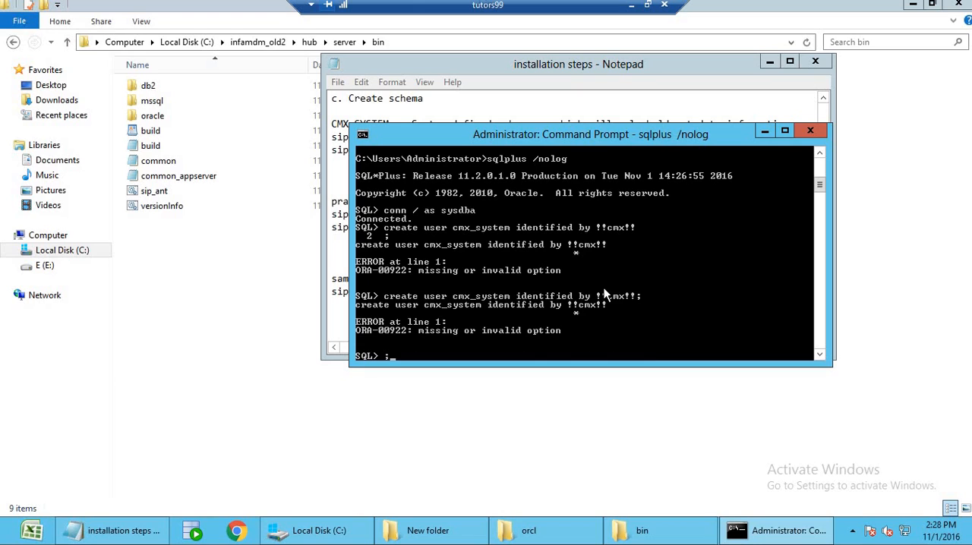
key(BackSpace)
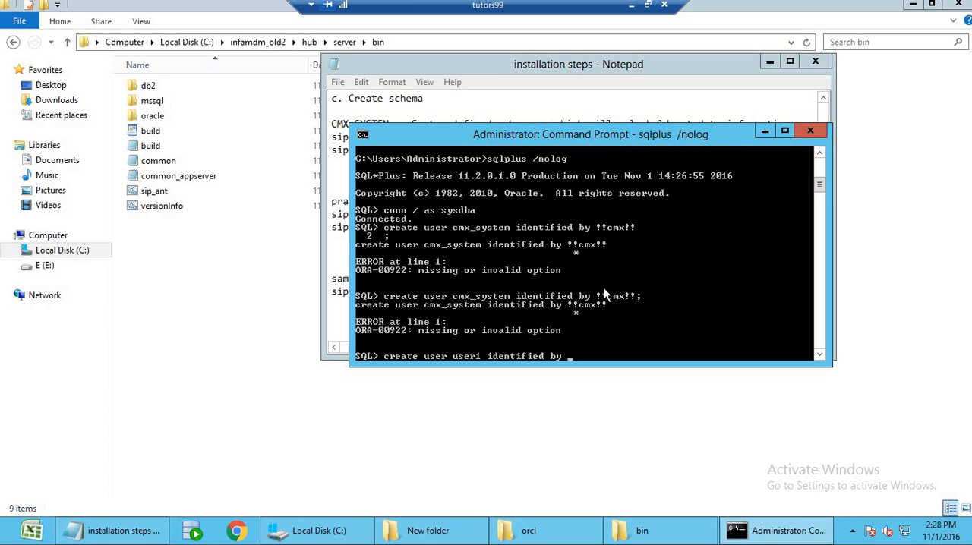
Create a test Oracle user named user1, identified by the account password.
key(Return)
text(;)
key(Return)
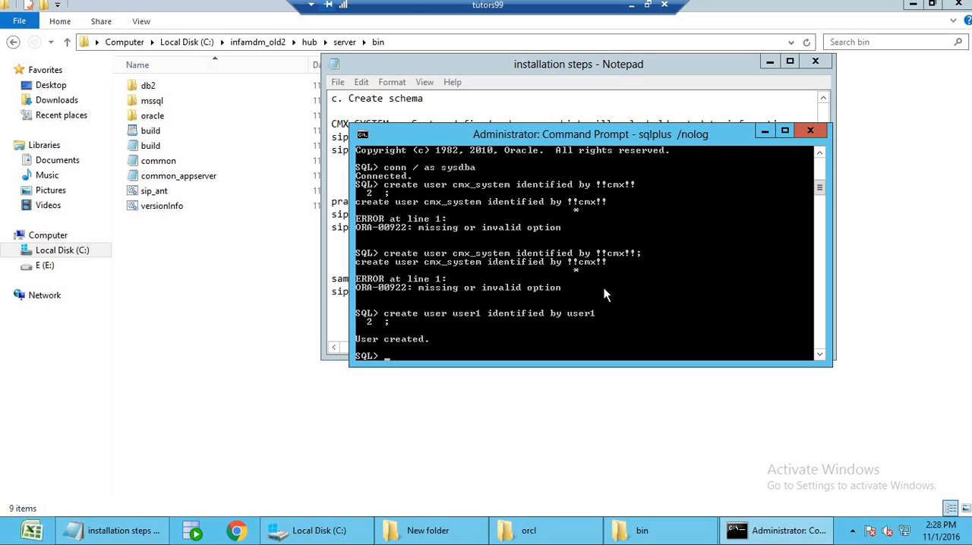
Create the Oracle user cmx_system, replacing the password in the earlier statement with one without special characters.
key(Up)
key(Up)
key(Up)
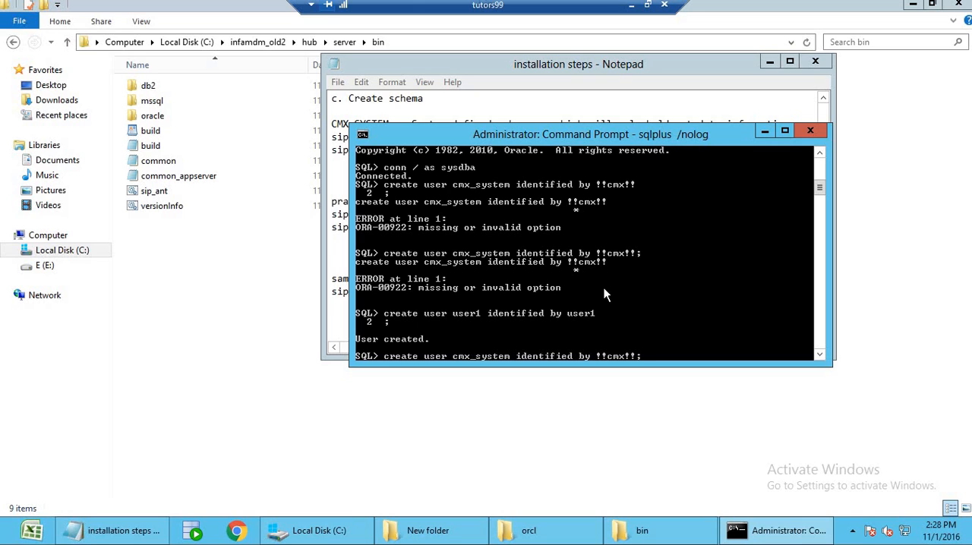
key(BackSpace)
key(BackSpace)
key(BackSpace)
key(BackSpace)
key(BackSpace)
key(BackSpace)
text(cmx_system)
key(Return)
text(;)
key(Return)
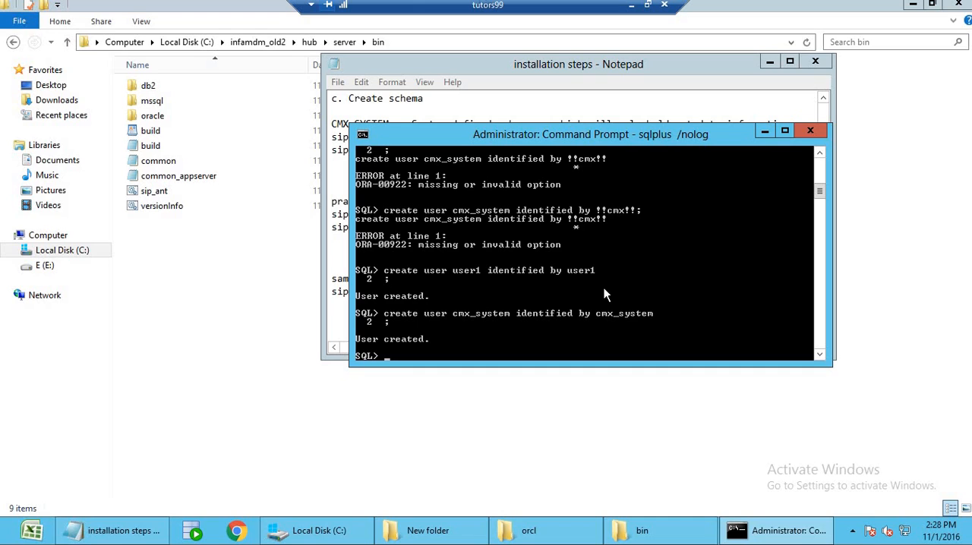
Grant the dba role to cmx_system and return to the installation steps notes.
text(grant dba to cmx_system)
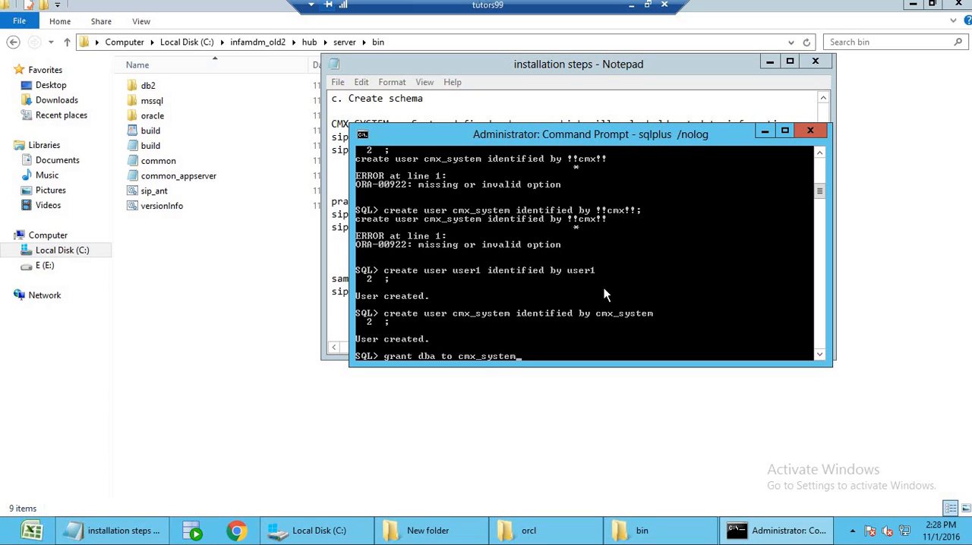
text(;)
key(Return)
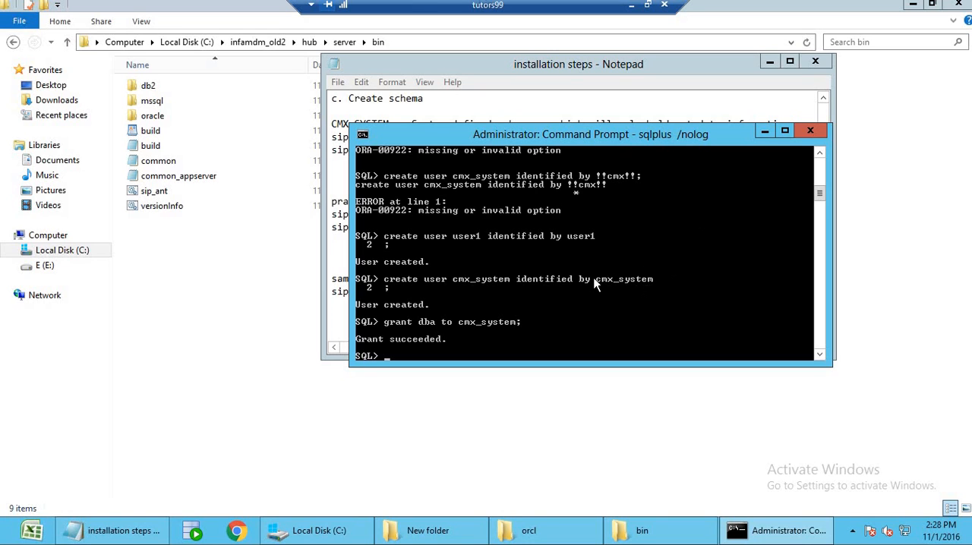
click(765, 132)
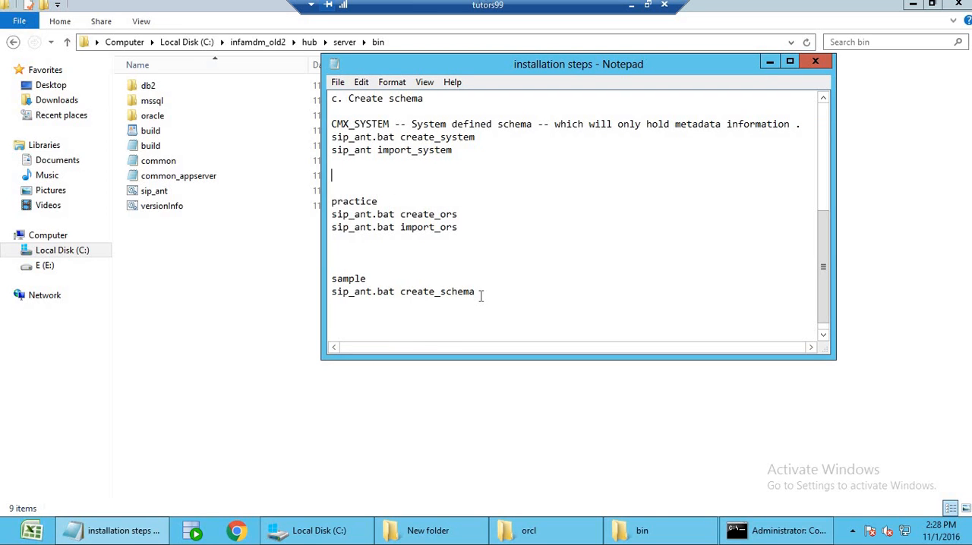
Add a dashed separator line below the sample schema's create_schema command in the notes, with blank lines around it.
drag(479, 294, 331, 124)
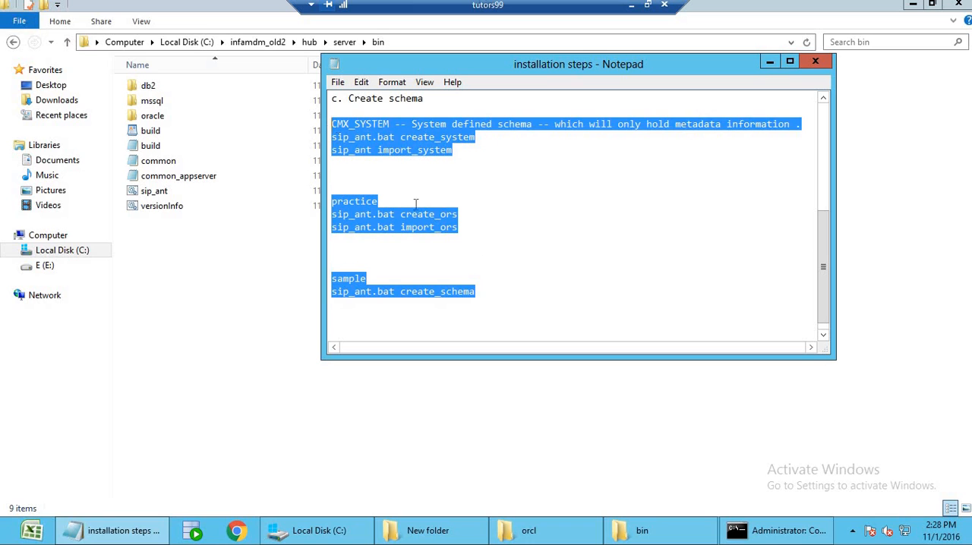
click(513, 290)
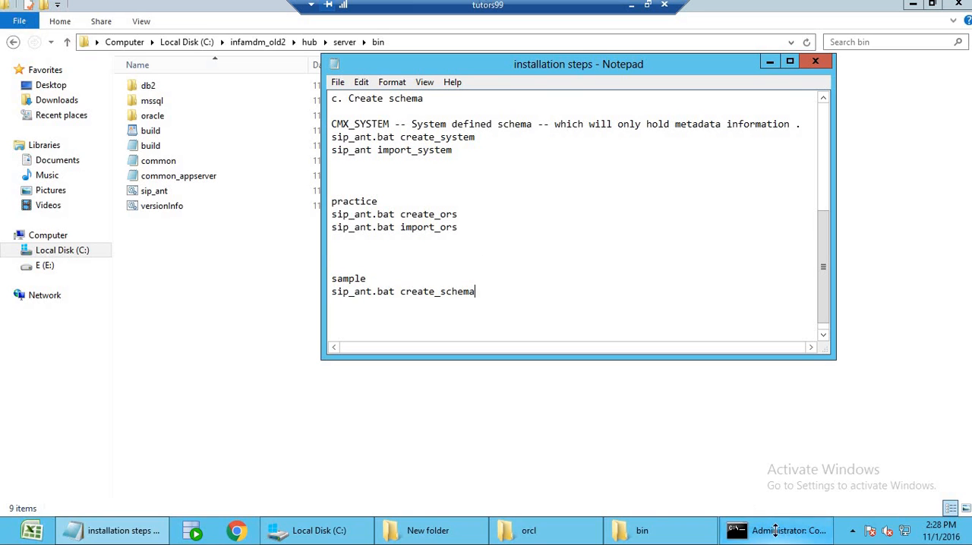
key(Return)
key(Return)
key(Return)
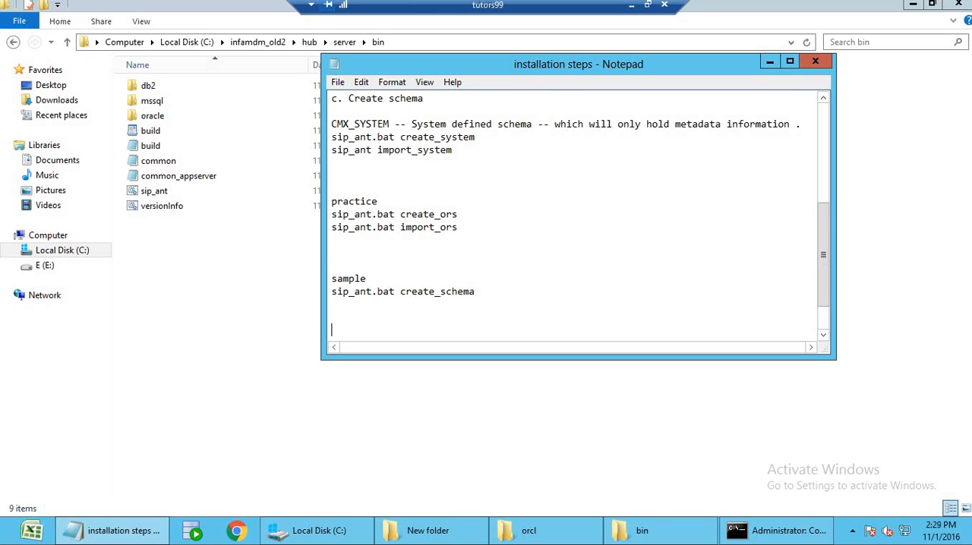
text(------------------------)
key(Return)
key(Return)
Add the heading "1. Application server installation" below the dashed separator.
text(1. )
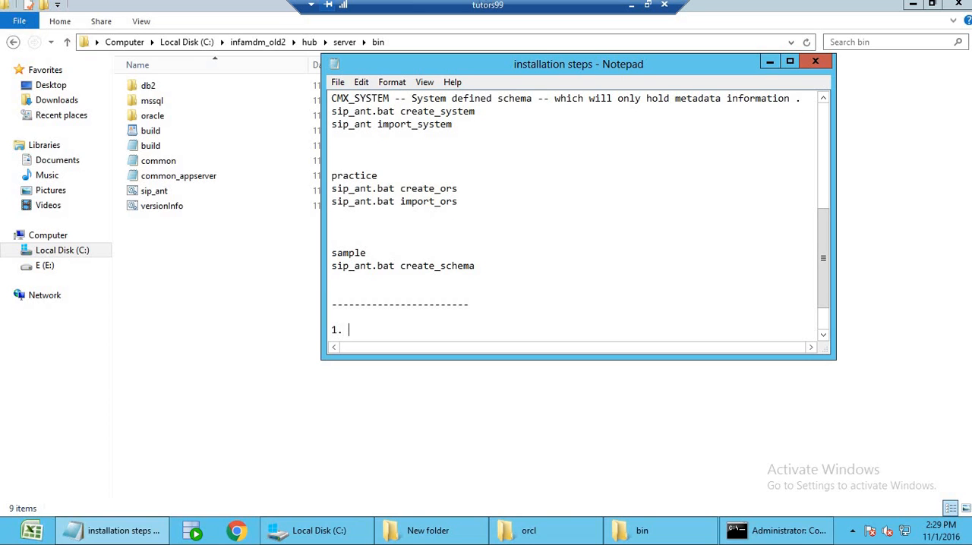
text(Application server )
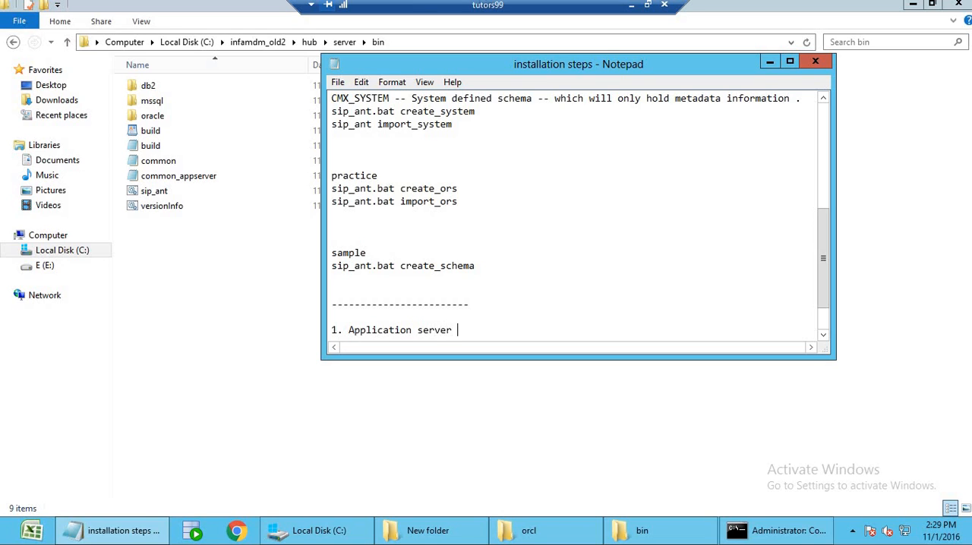
text(installation)
key(Return)
key(Return)
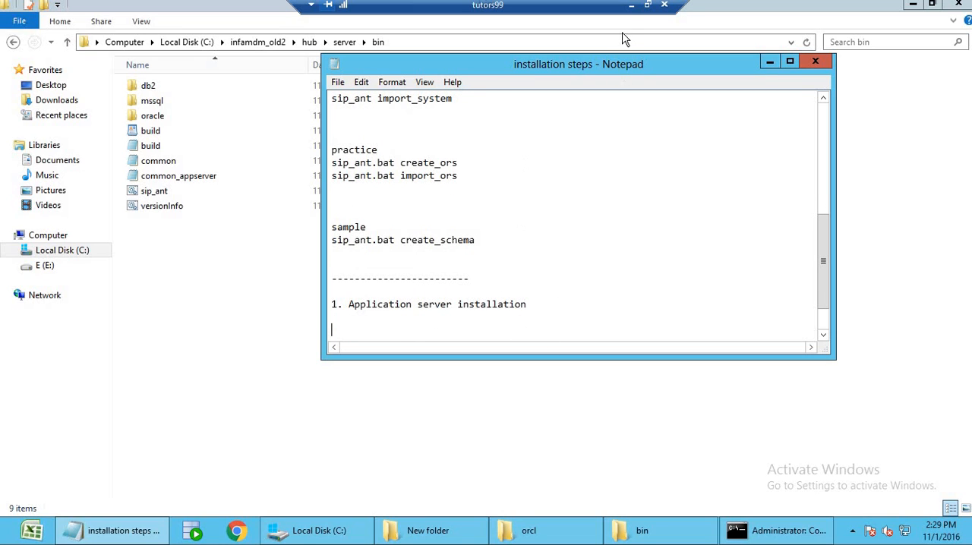
List JBOSS, WEBLOGIC and WEBSPHERE on separate lines under the application server installation heading.
click(632, 5)
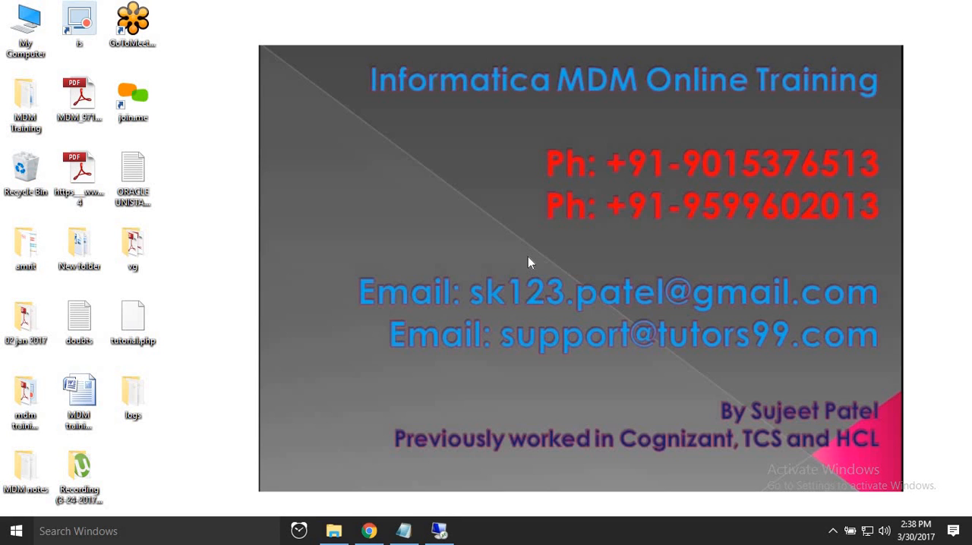
click(439, 531)
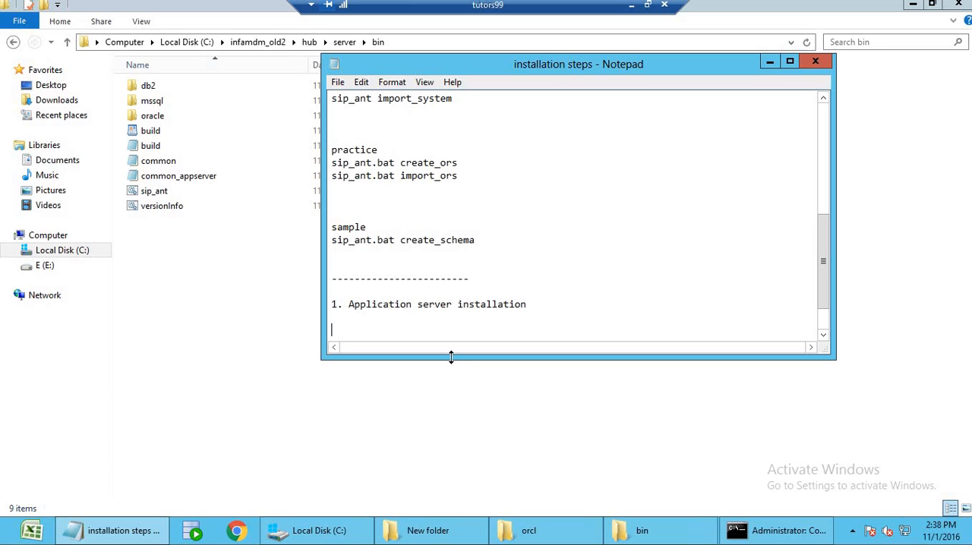
scroll(452, 333, down, 2)
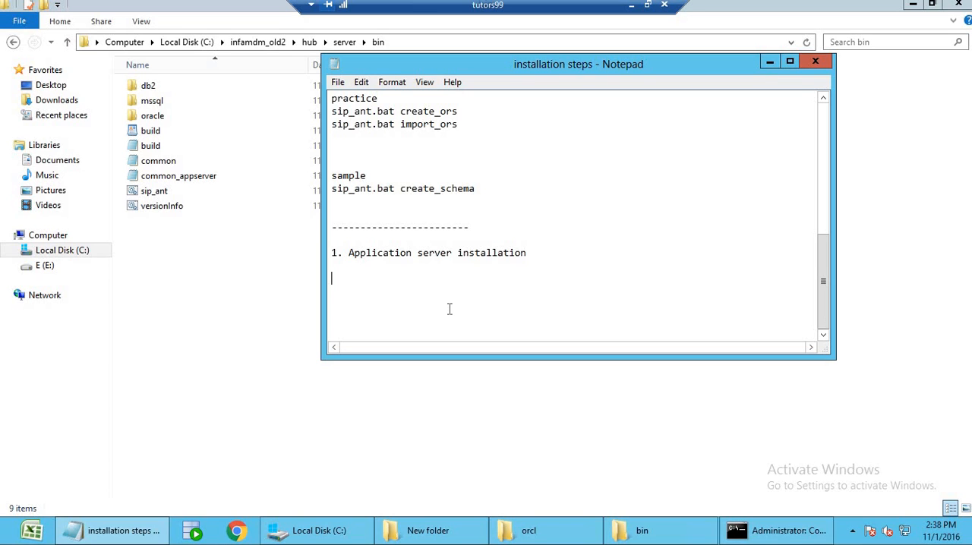
text(JBOSS)
key(Return)
text(WEBLOGIC)
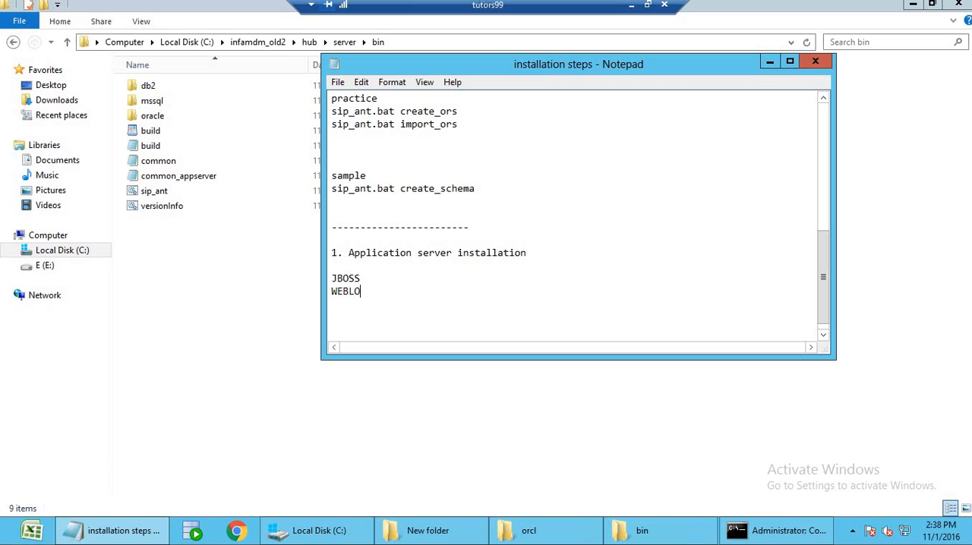
key(Return)
text(WEBSPH)
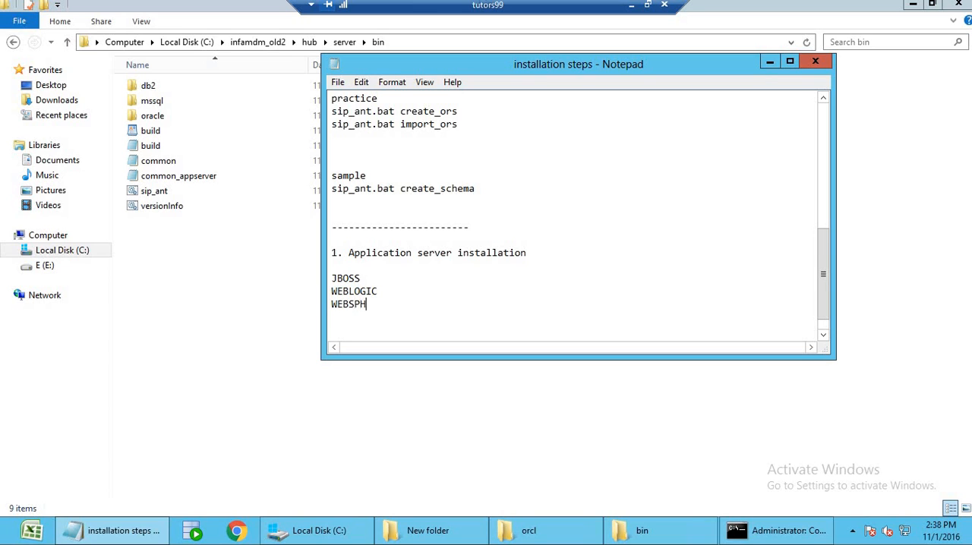
text(ERE)
key(Return)
key(Return)
Add the subheading "a. JBOSS installation" below the application server list, with "jboss6.4" on its own line beneath it.
text(a. JBOS)
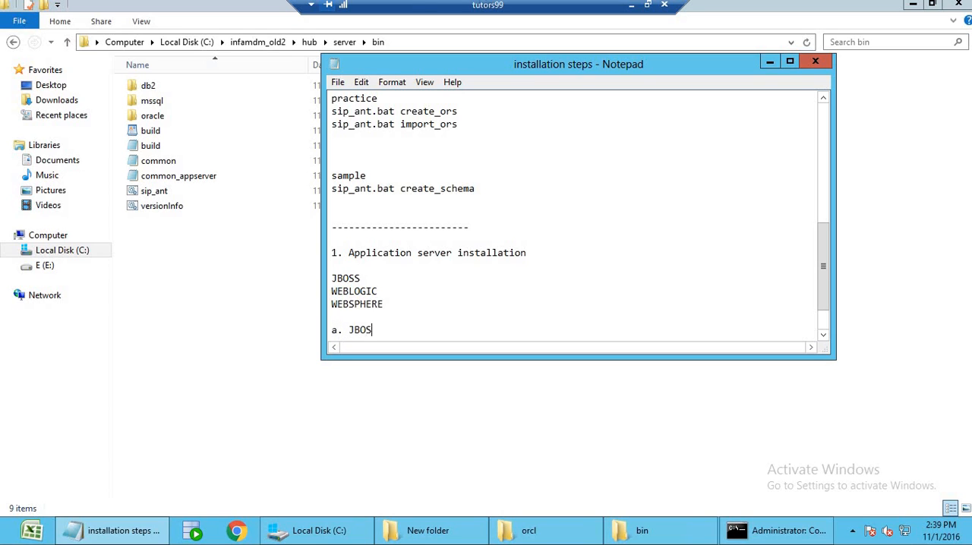
text(S installation)
key(Return)
key(Return)
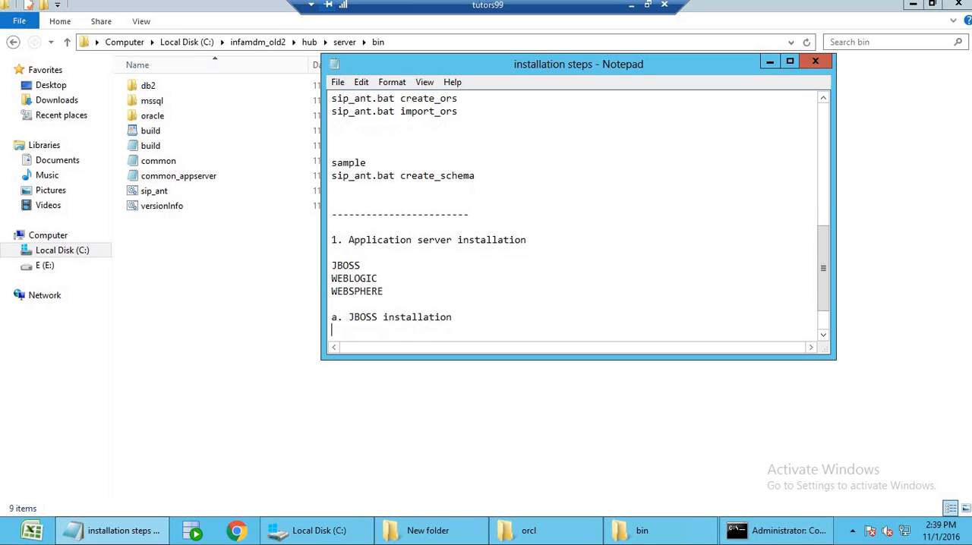
text(jbo)
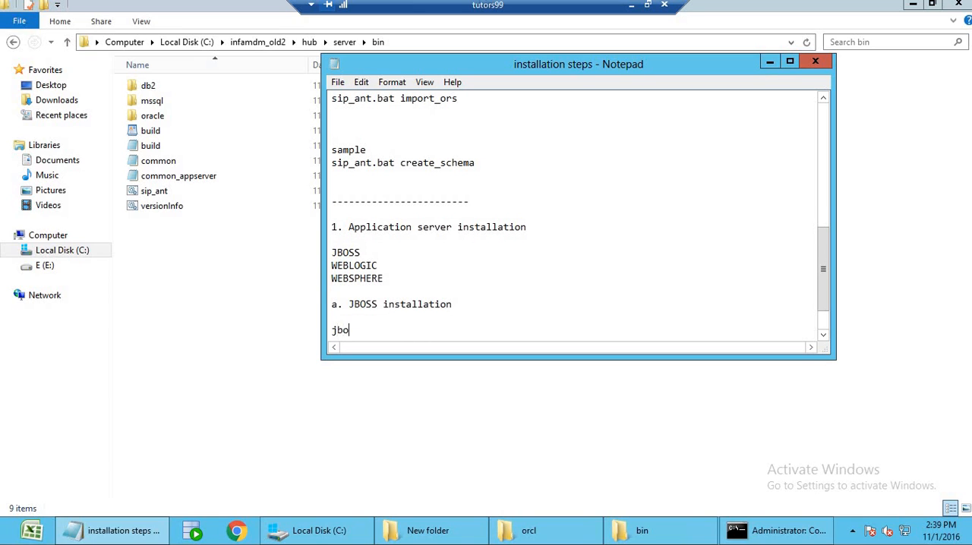
text(ss6.4)
Insert "11g R2" after "Oracle database" in item a of the database server section of the notes.
scroll(473, 273, up, 6)
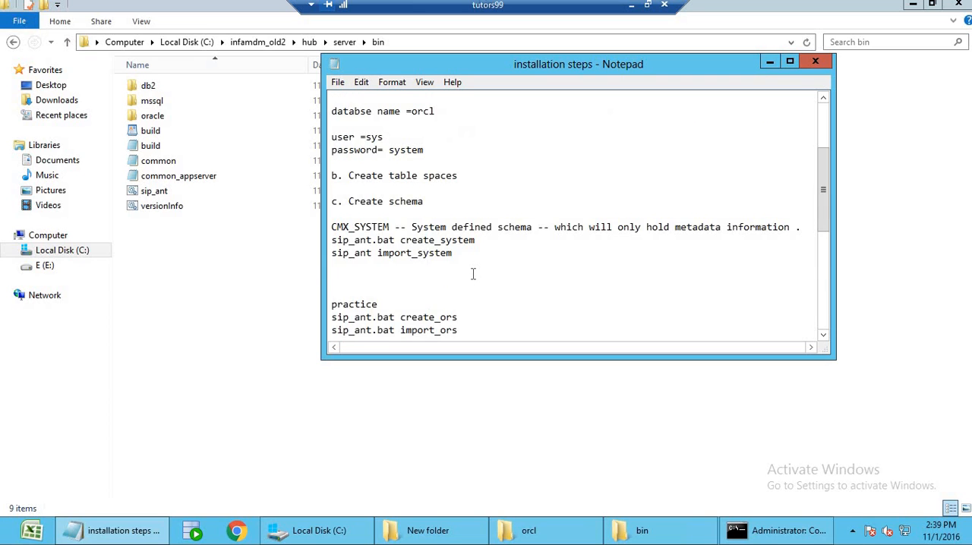
scroll(473, 273, up, 3)
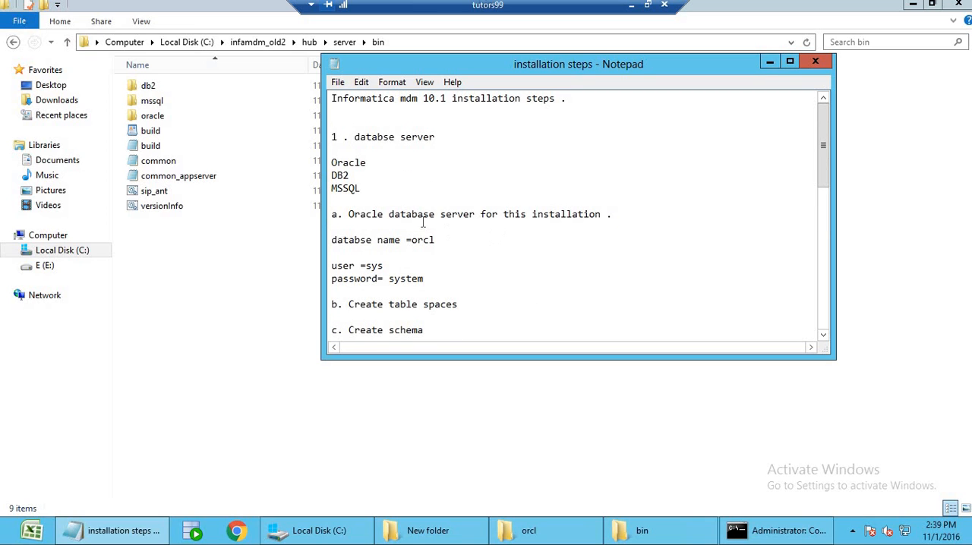
click(436, 215)
text(11g R2)
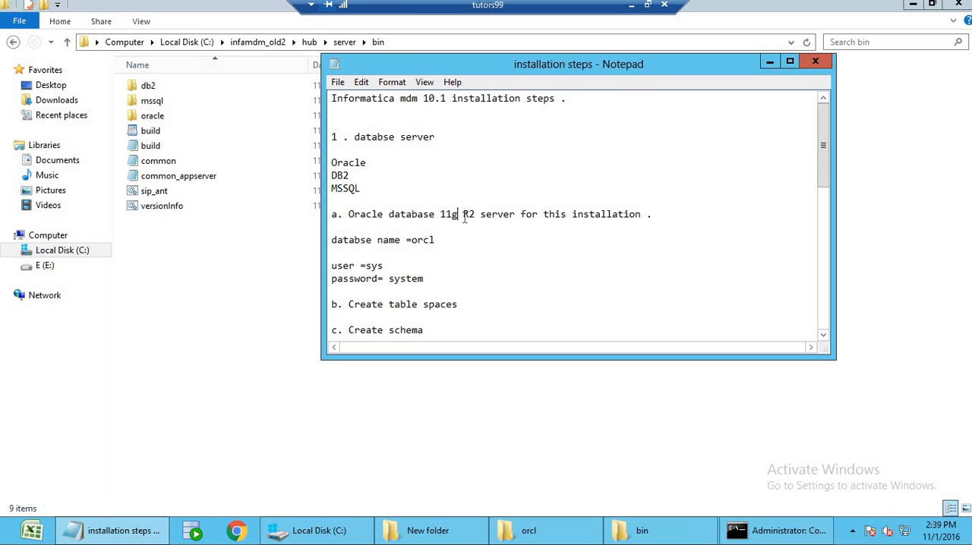
scroll(463, 218, down, 10)
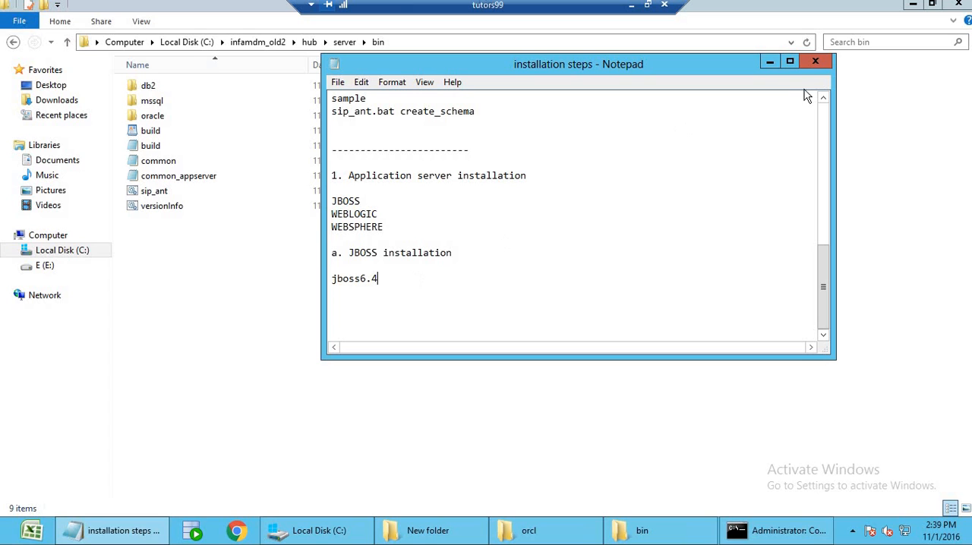
Minimize the notes and open the mdm\jboss folder on the E: drive in File Explorer.
click(768, 63)
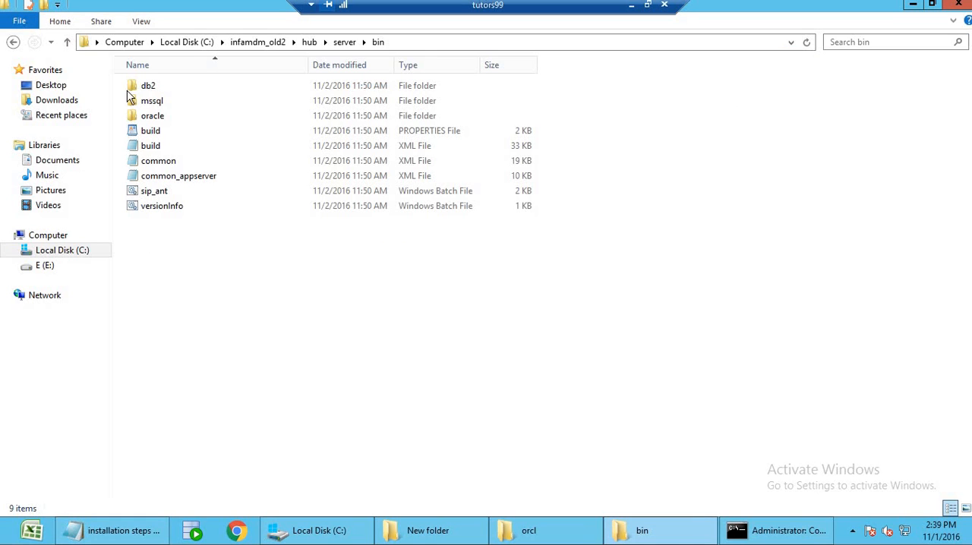
key(super+e)
double_click(210, 119)
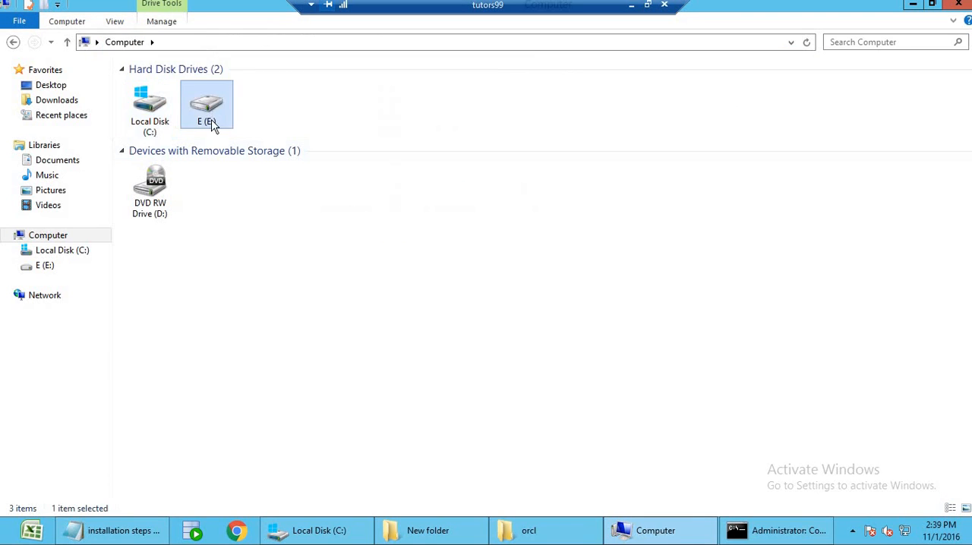
click(157, 90)
double_click(157, 90)
click(167, 86)
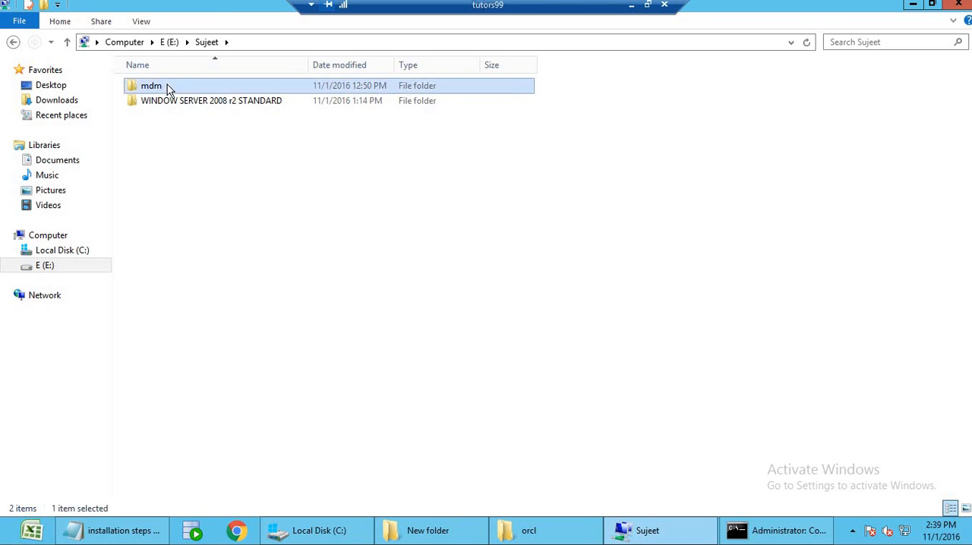
double_click(167, 87)
double_click(167, 118)
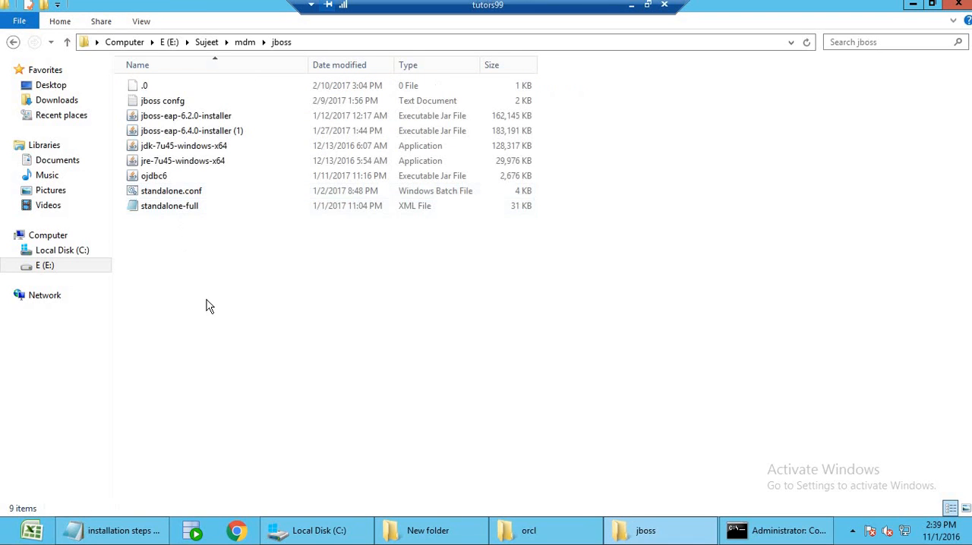
Launch jboss-eap-6.4.0-installer (1) in English and accept the license agreement to reach the installation path page.
click(205, 133)
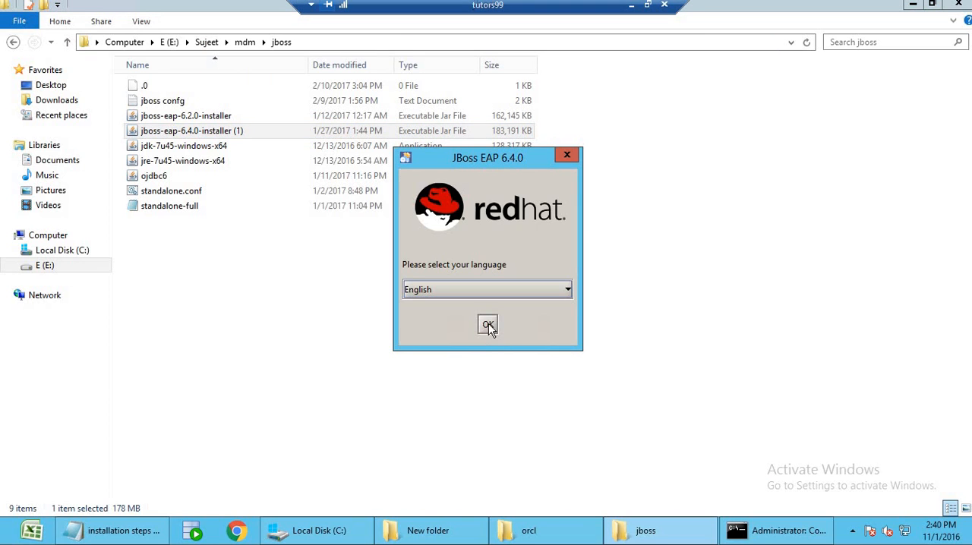
click(488, 325)
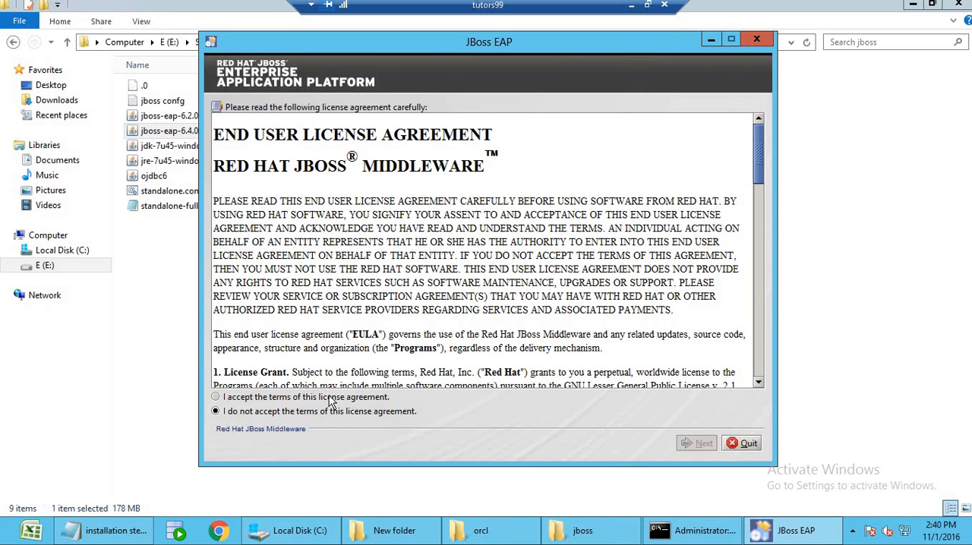
click(372, 397)
click(705, 444)
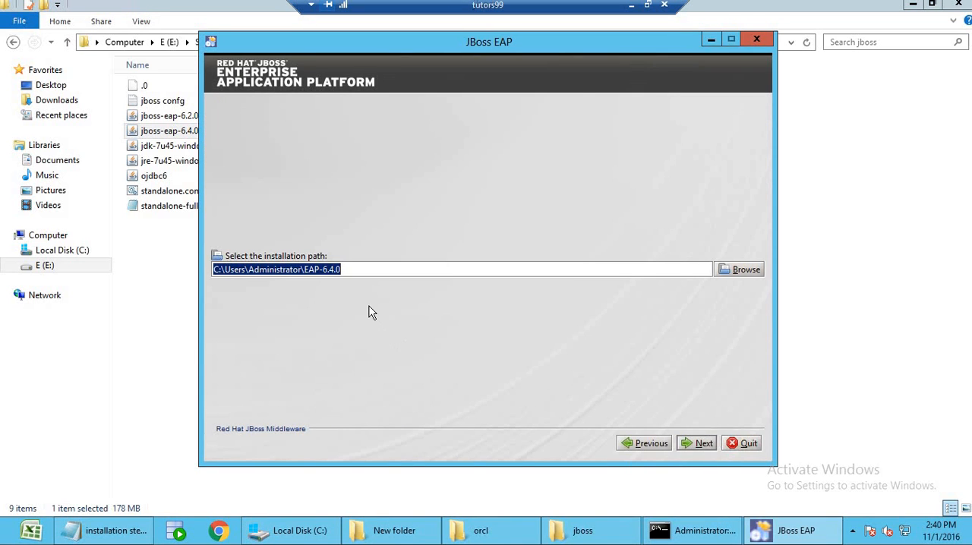
Check the contents of the existing jboss6.4 folder on the C: drive and return to the drive's root.
click(367, 266)
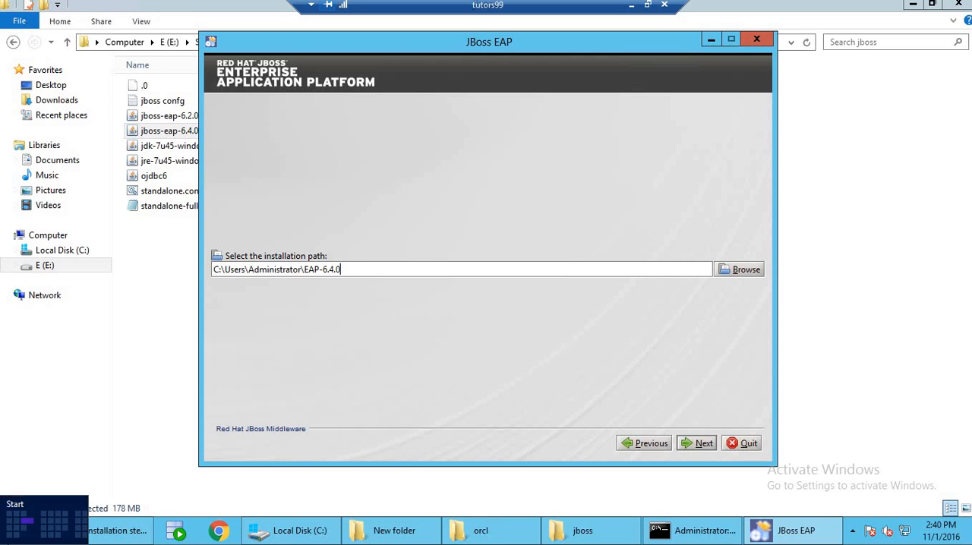
click(3, 540)
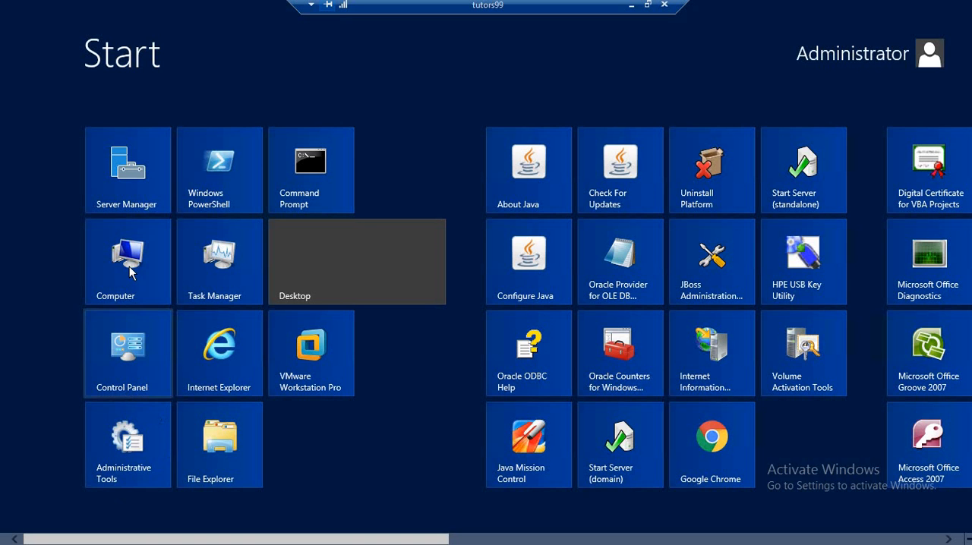
click(278, 302)
double_click(143, 121)
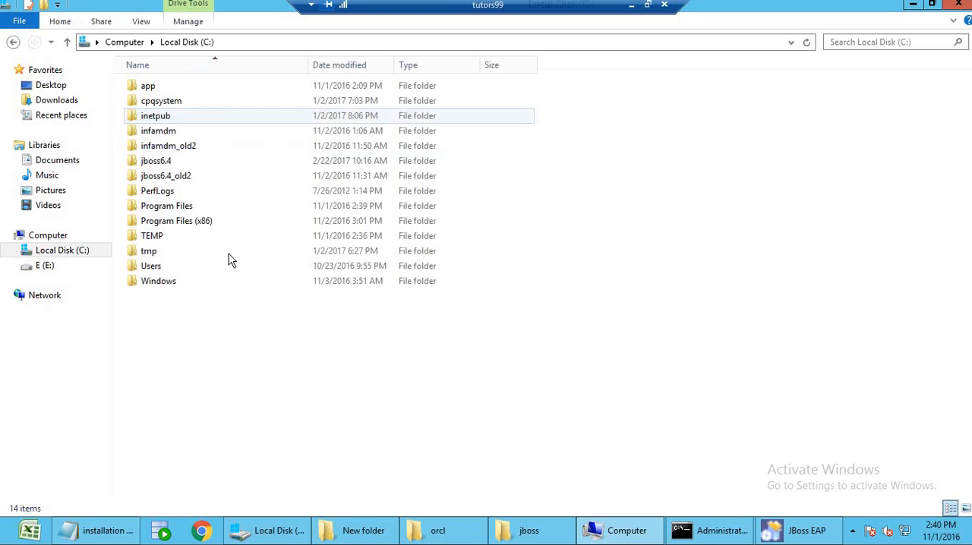
double_click(156, 161)
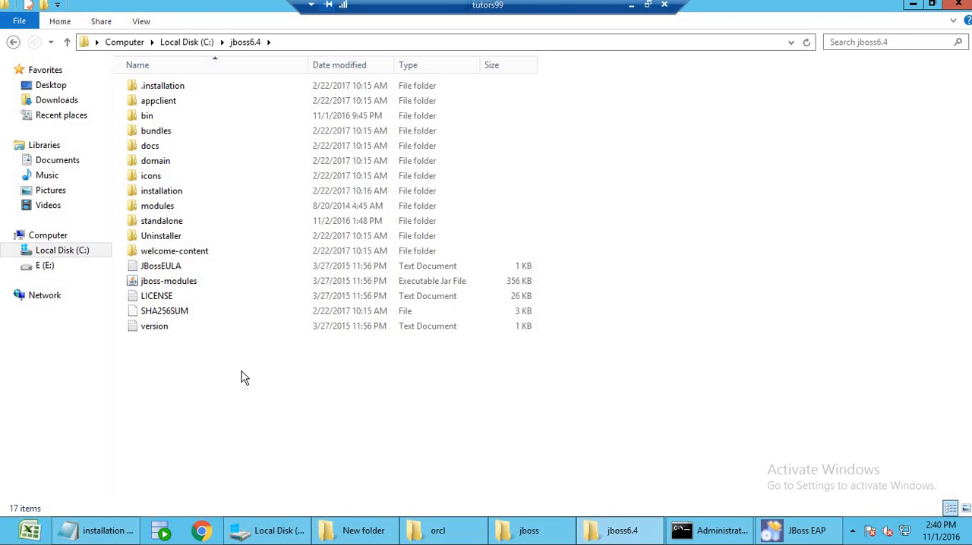
click(186, 44)
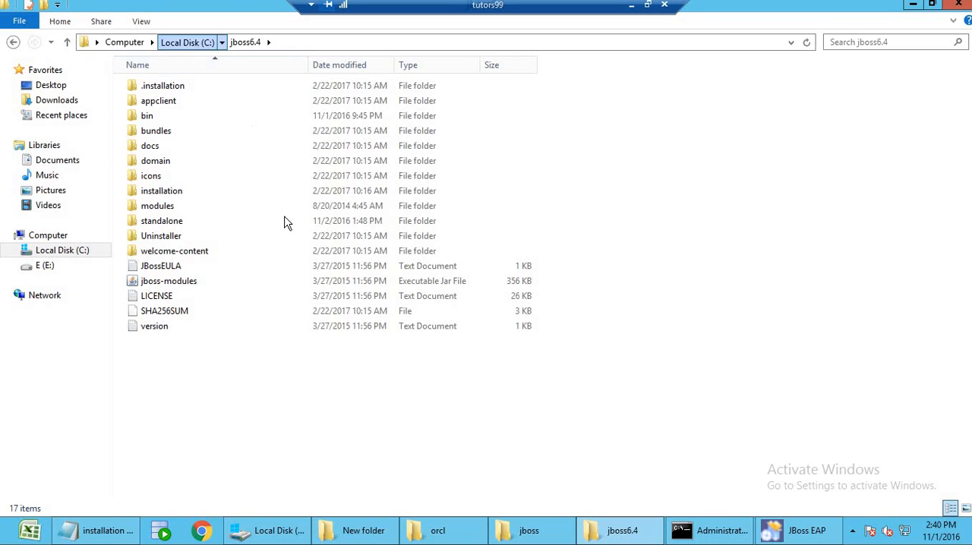
Rename the existing jboss6.4 folder on the C: drive as jboss6.4_old.
right_click(189, 169)
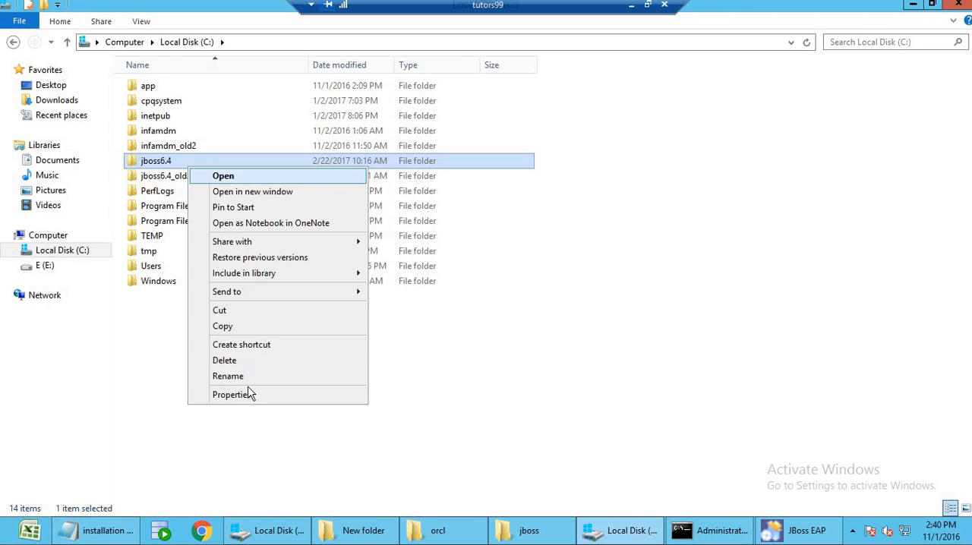
click(250, 374)
click(182, 161)
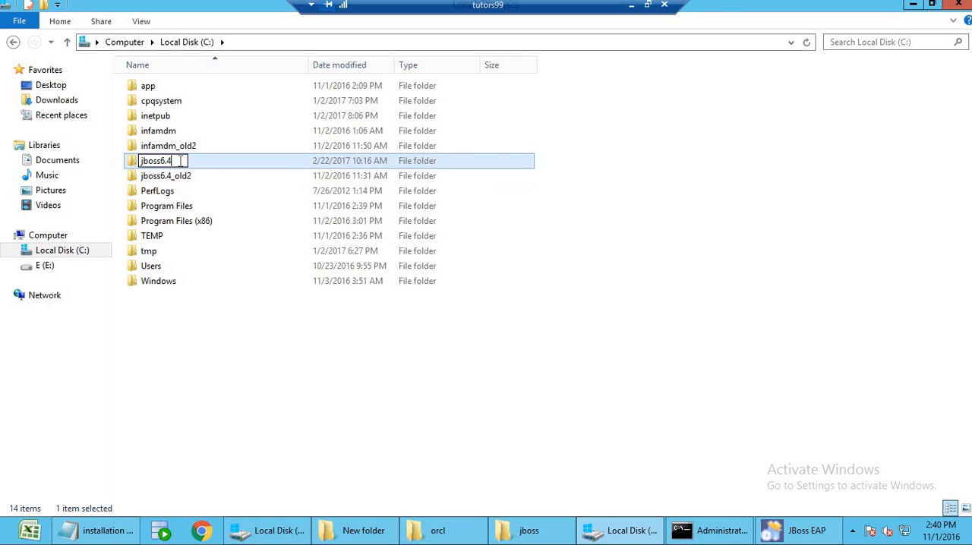
text(_old)
click(222, 375)
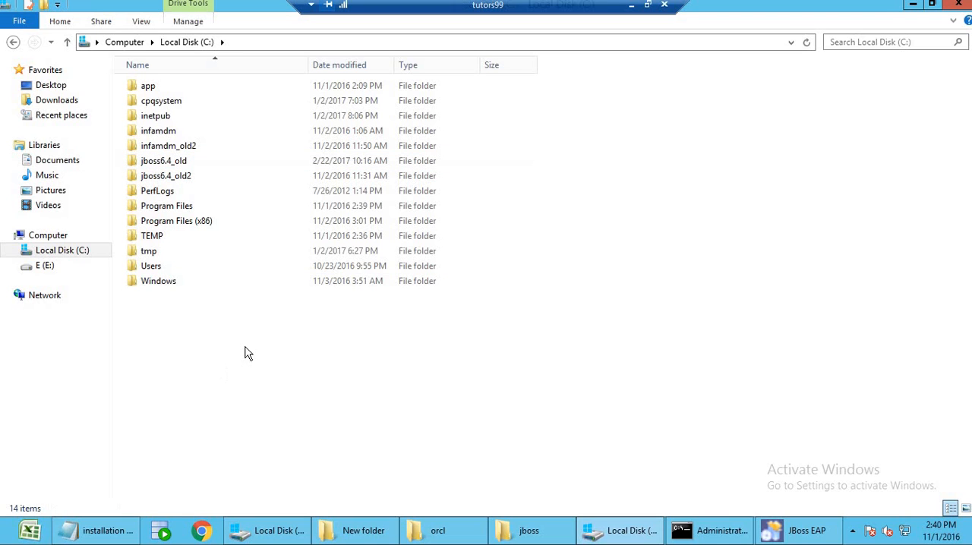
Create a new folder named jboss6.4 in the root of the C: drive and open it.
right_click(244, 347)
mouse_move(330, 328)
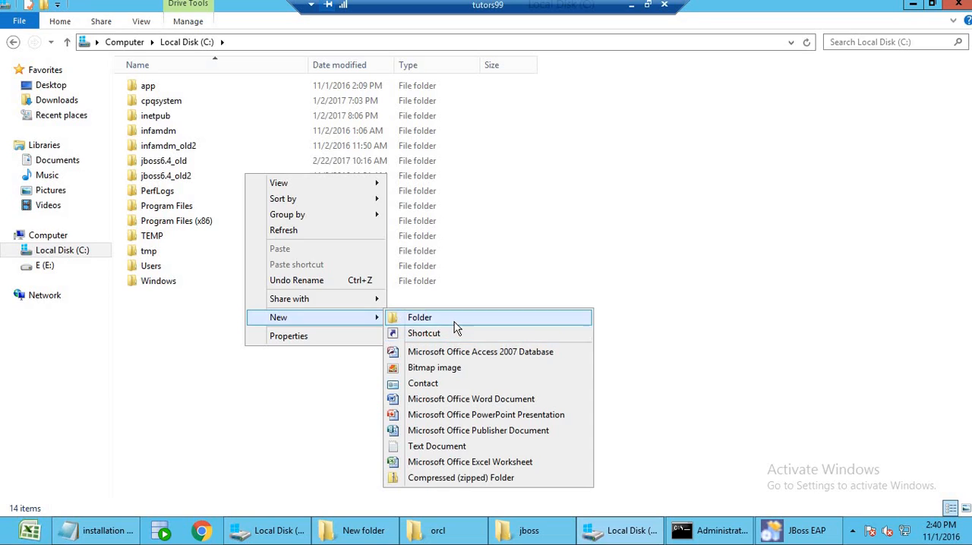
click(454, 322)
text(jb)
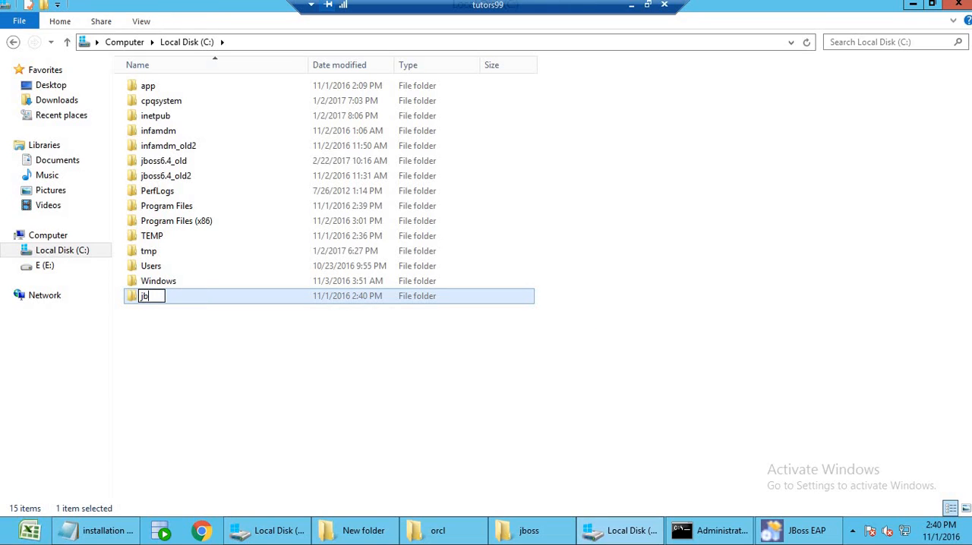
text(oss6.4)
click(456, 389)
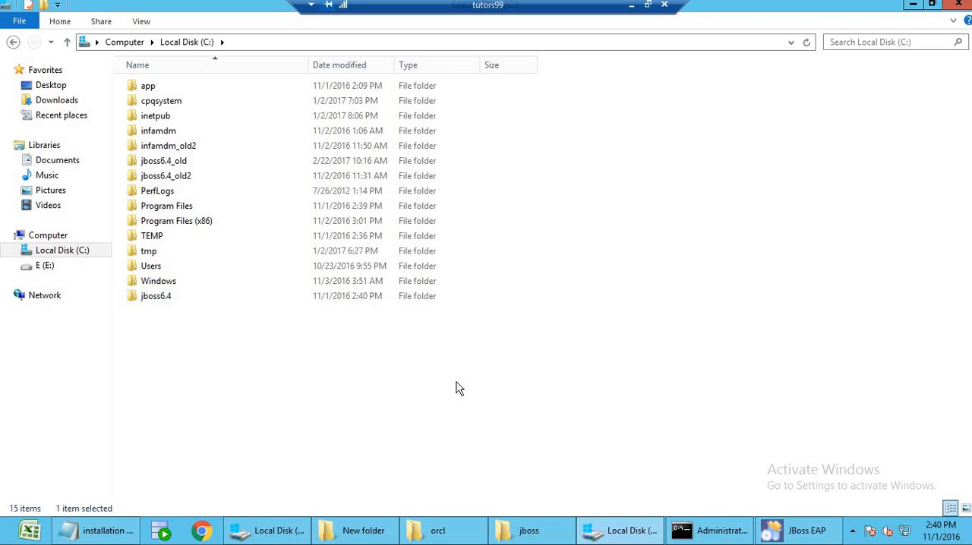
double_click(178, 297)
Switch to the JBoss EAP installer, set the installation path to C:\jboss6.4 and agree to use the existing directory.
click(773, 534)
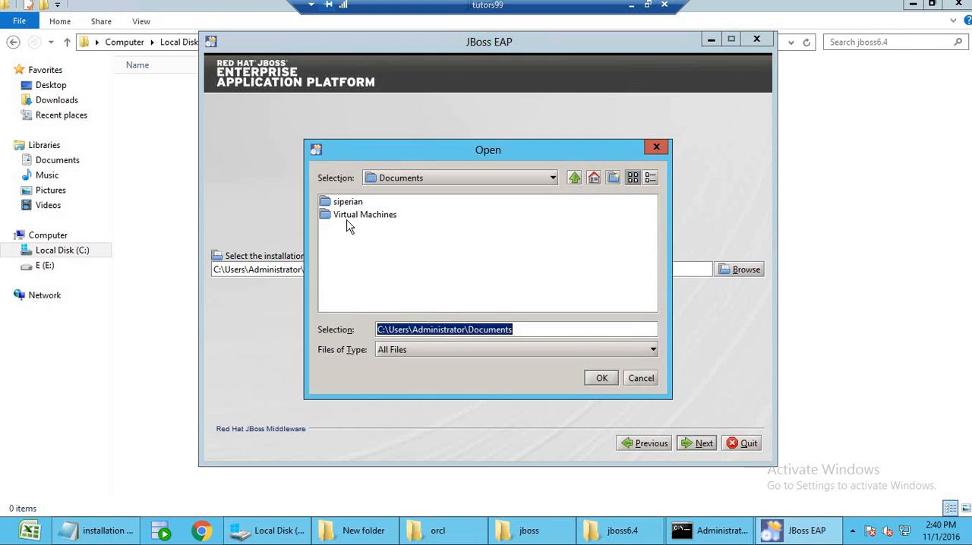
click(553, 178)
scroll(555, 211, up, 2)
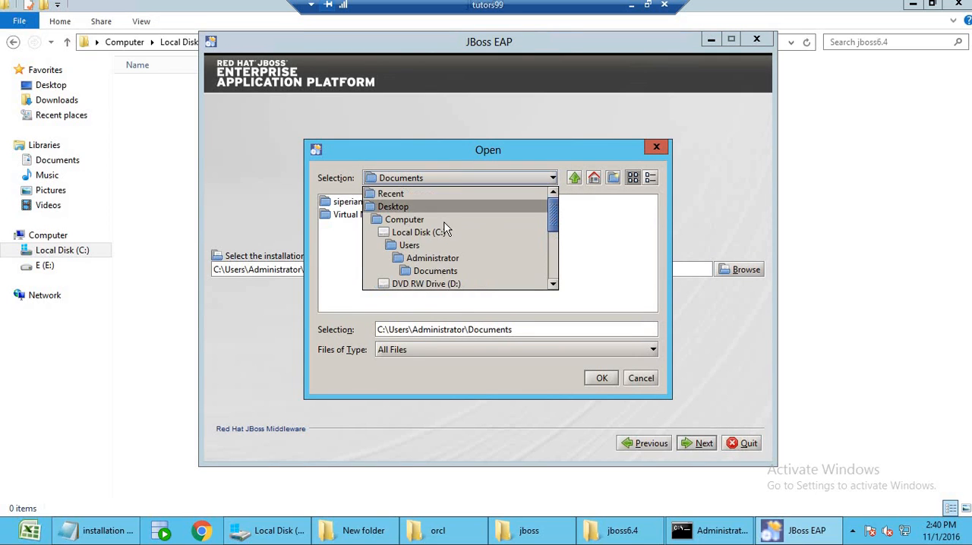
click(440, 233)
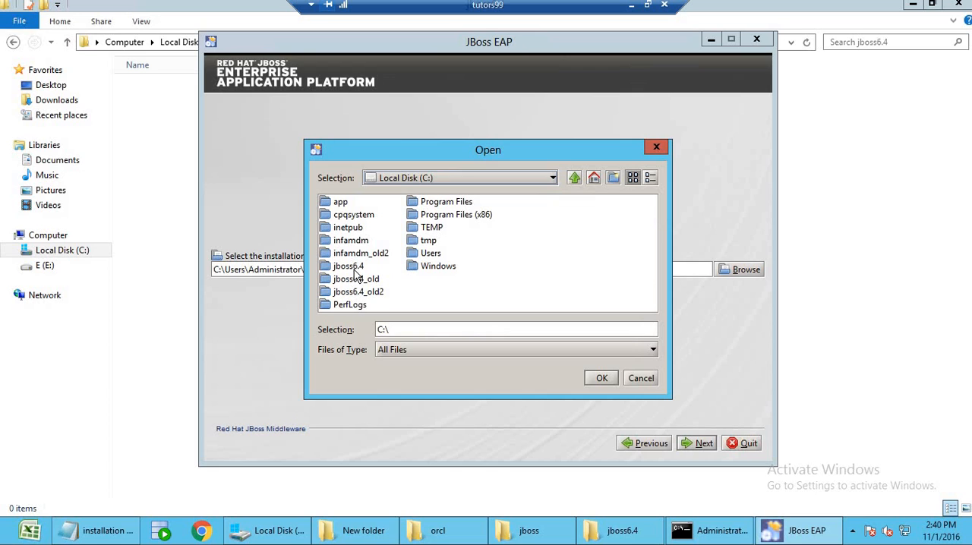
double_click(354, 267)
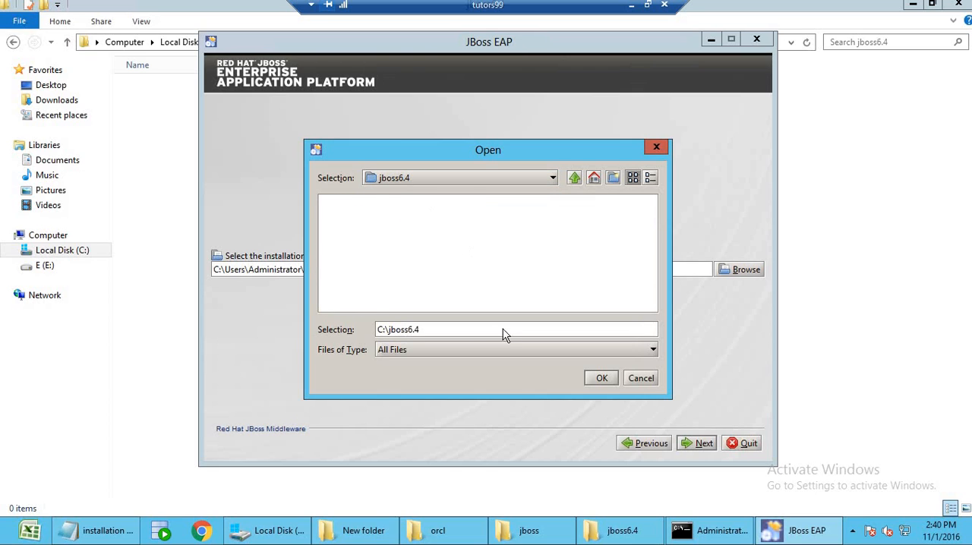
click(598, 379)
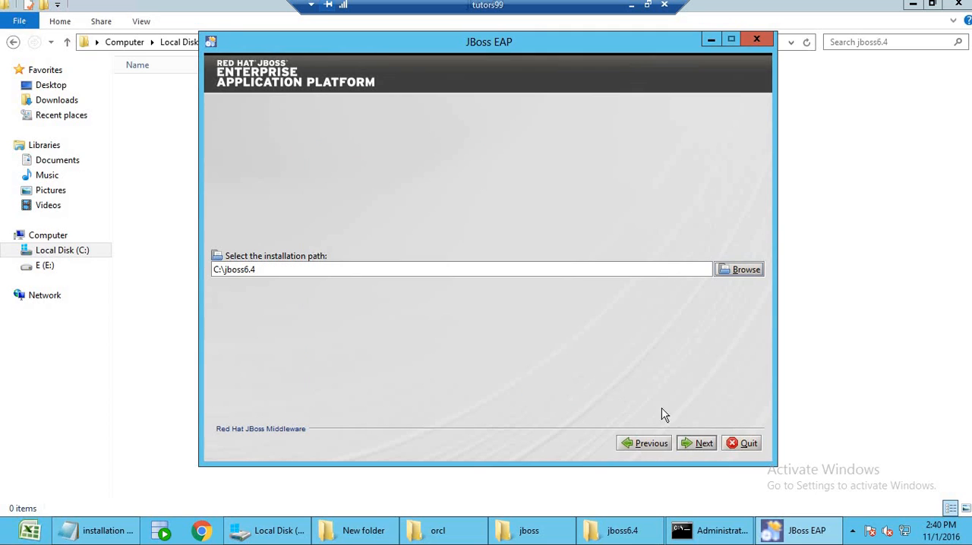
click(694, 443)
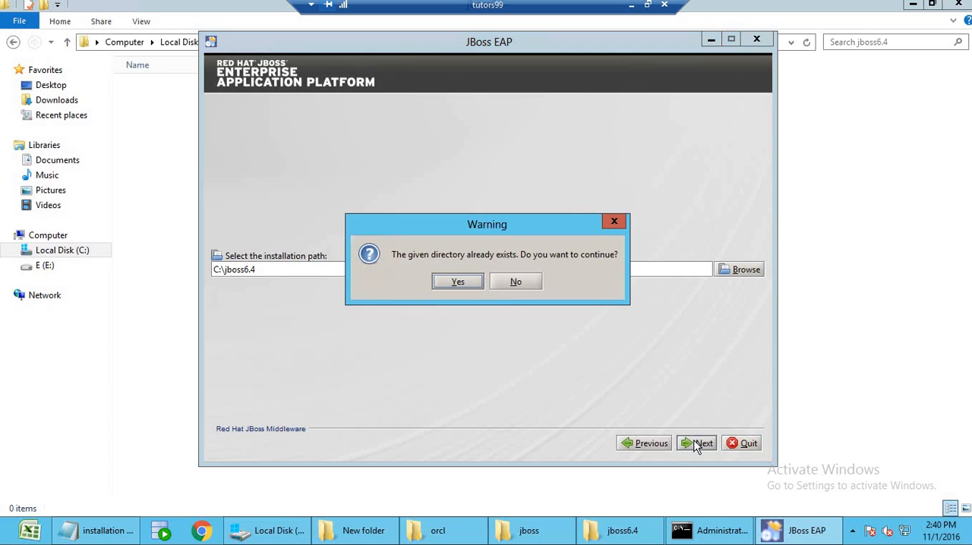
click(465, 282)
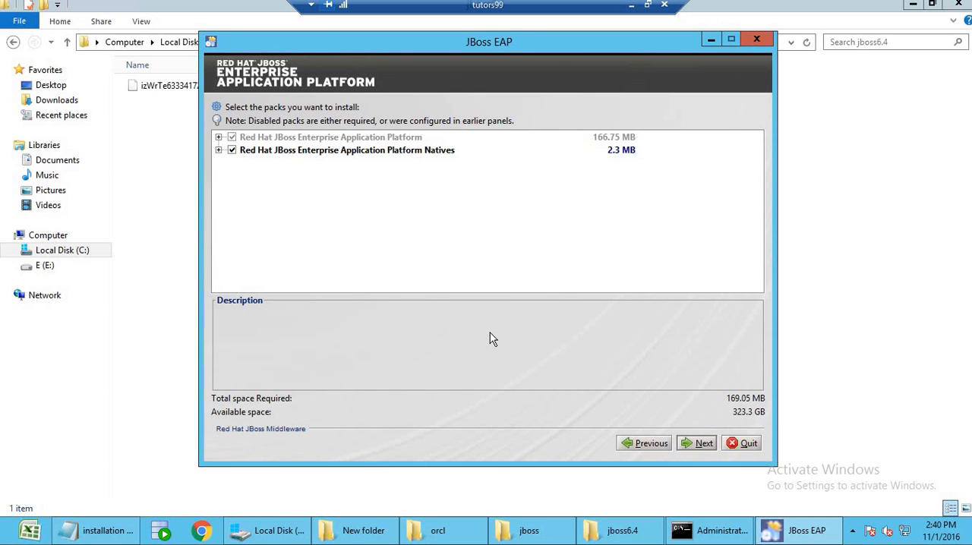
Accept the default packs, then enter and confirm the admin password for the administrative user and continue to the Quickstarts page.
click(692, 444)
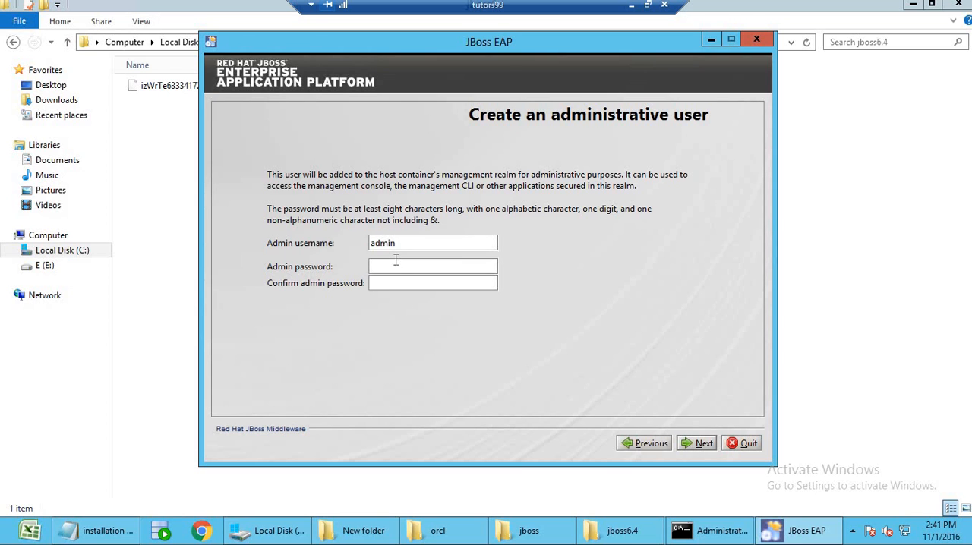
drag(500, 41, 626, 45)
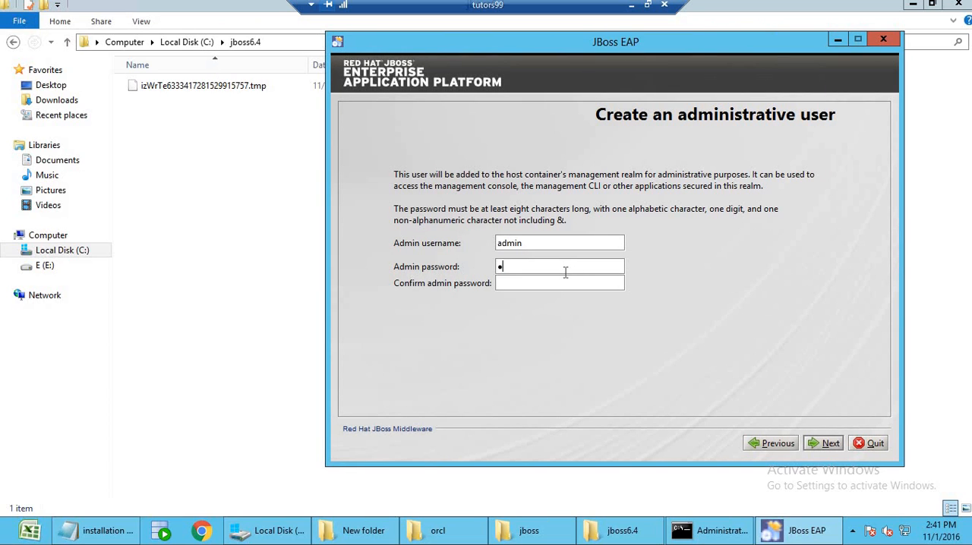
click(566, 284)
click(833, 447)
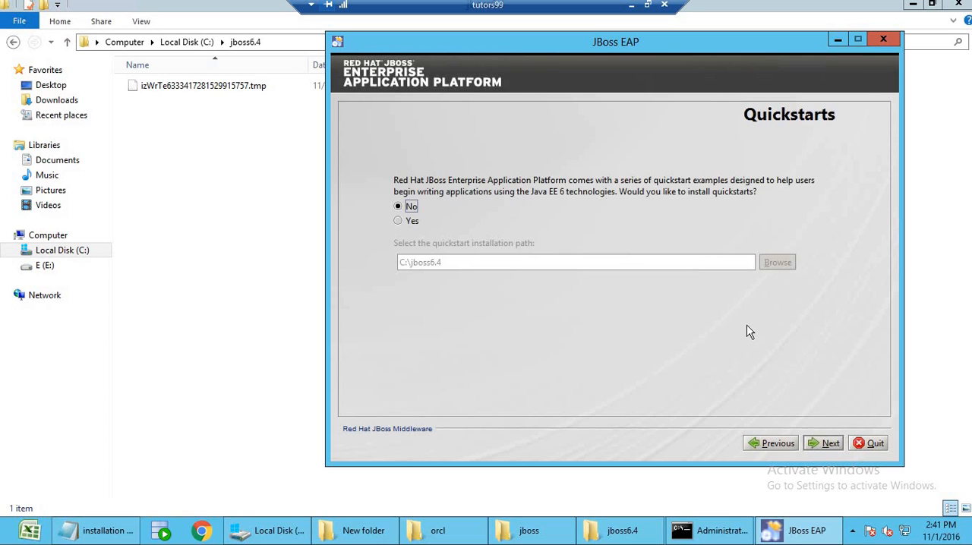
Accept the default quickstart, port binding and logging options, and set the server startup mode to Standalone Mode.
click(828, 447)
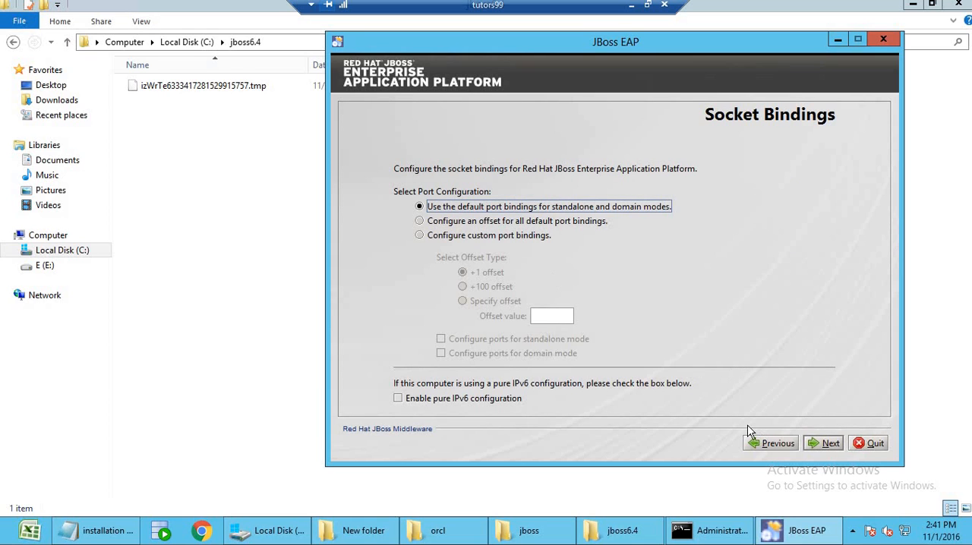
click(828, 447)
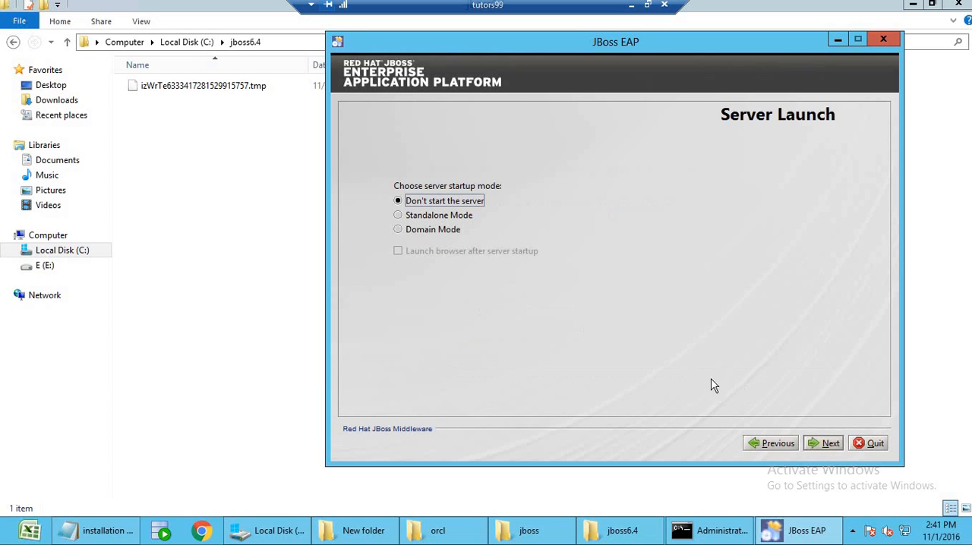
click(442, 215)
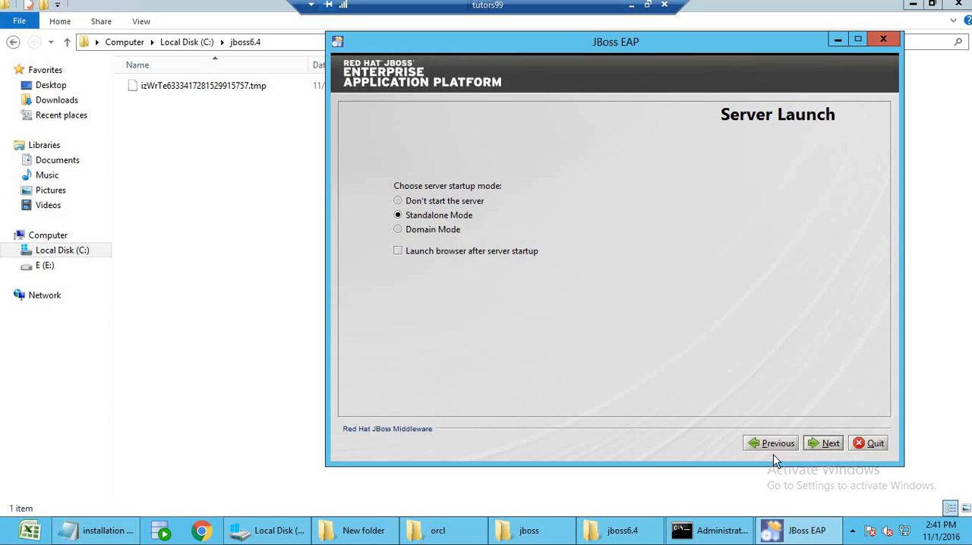
click(821, 445)
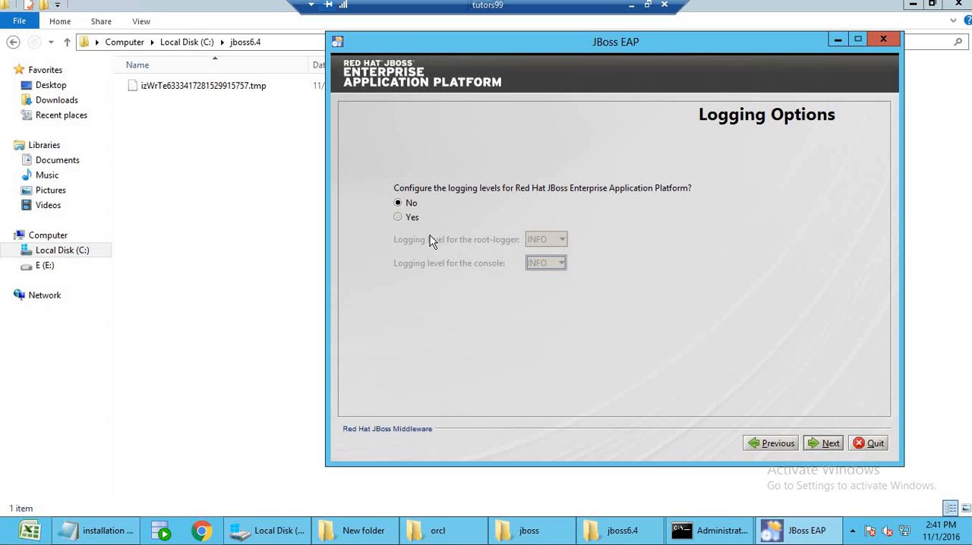
click(831, 445)
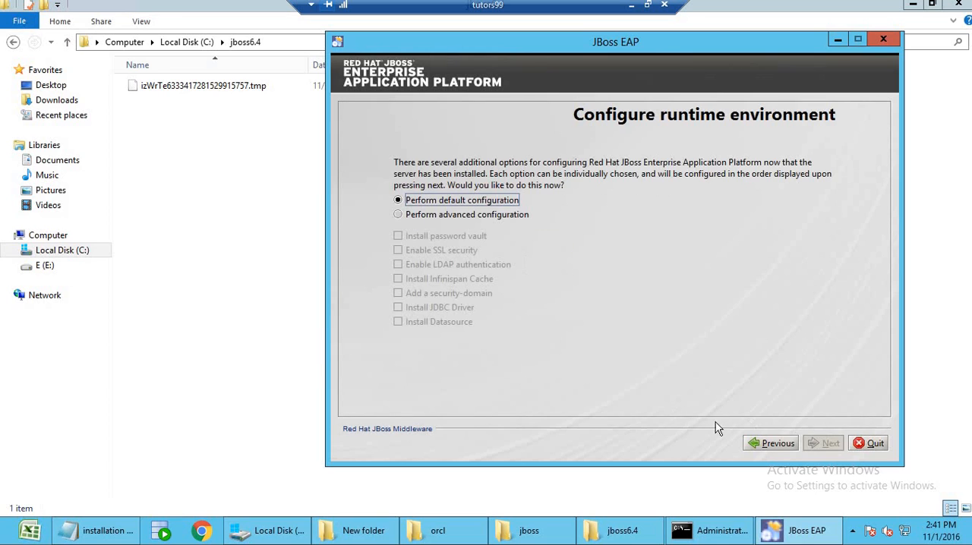
Choose advanced runtime configuration with Install JDBC Driver and Install Datasource enabled, and continue to the JDBC driver setup.
click(398, 215)
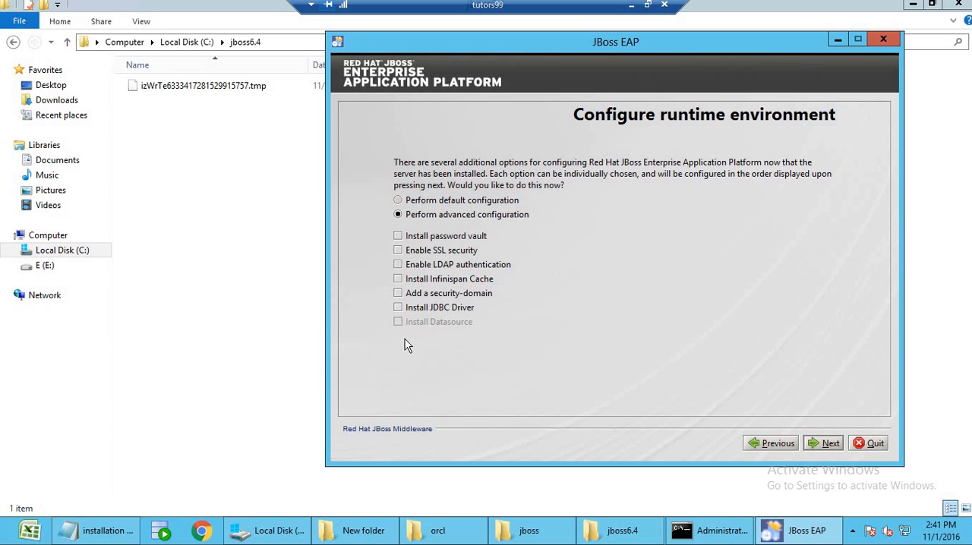
click(398, 308)
click(399, 322)
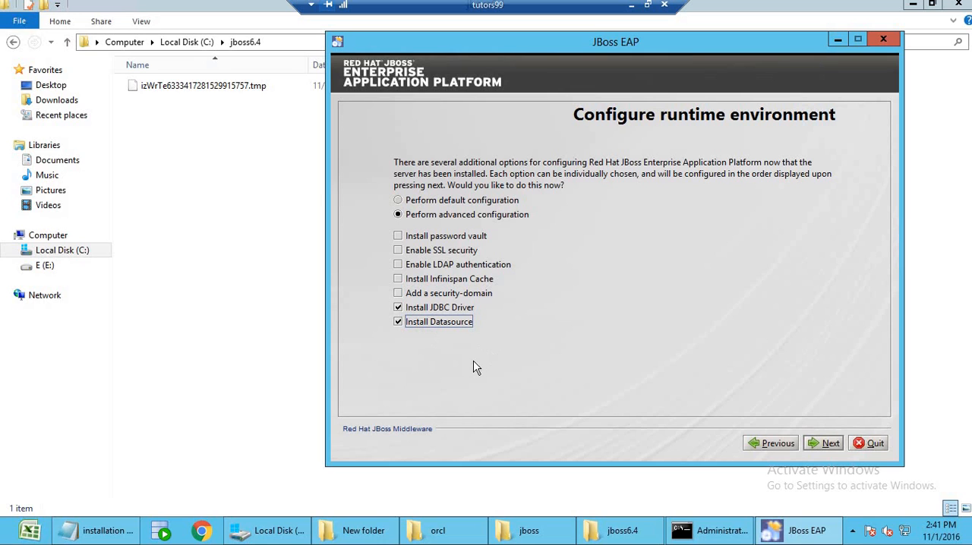
click(828, 447)
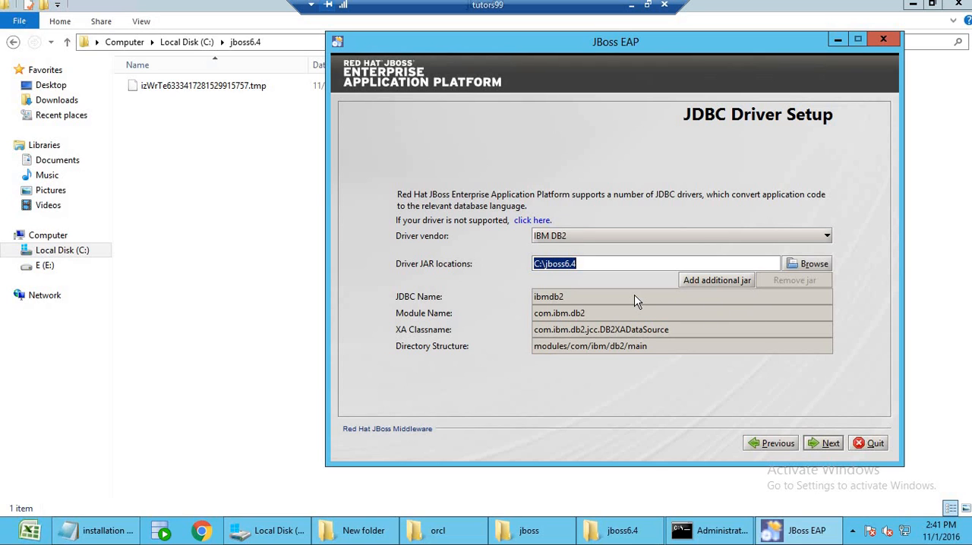
Set the JDBC driver vendor to Oracle and use ojdbc6.jar from the mdm\jboss folder on the E: drive as the driver JAR.
click(642, 237)
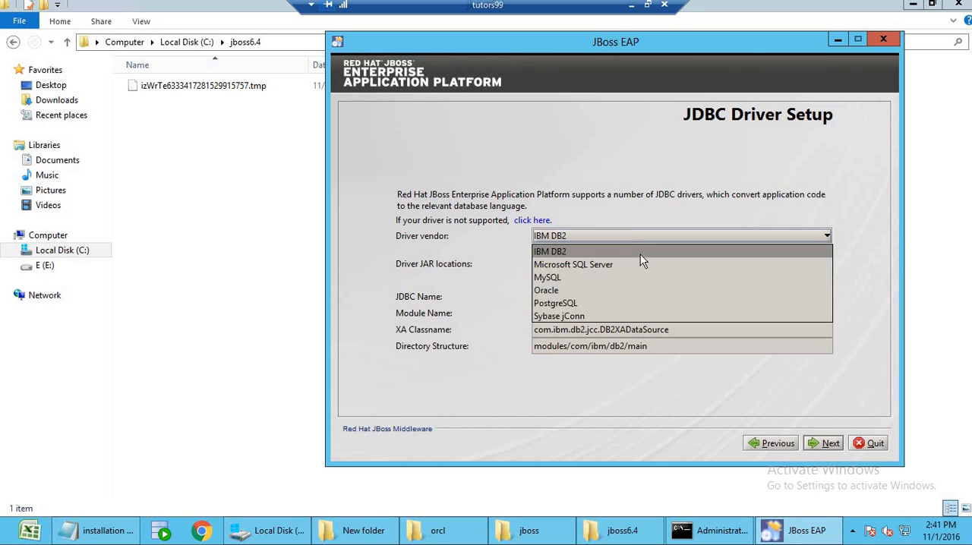
click(637, 289)
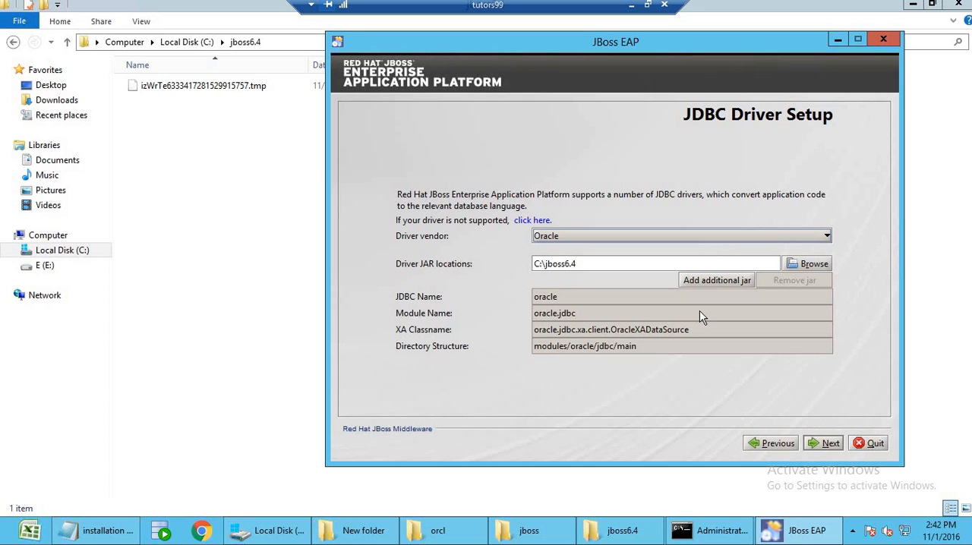
click(814, 266)
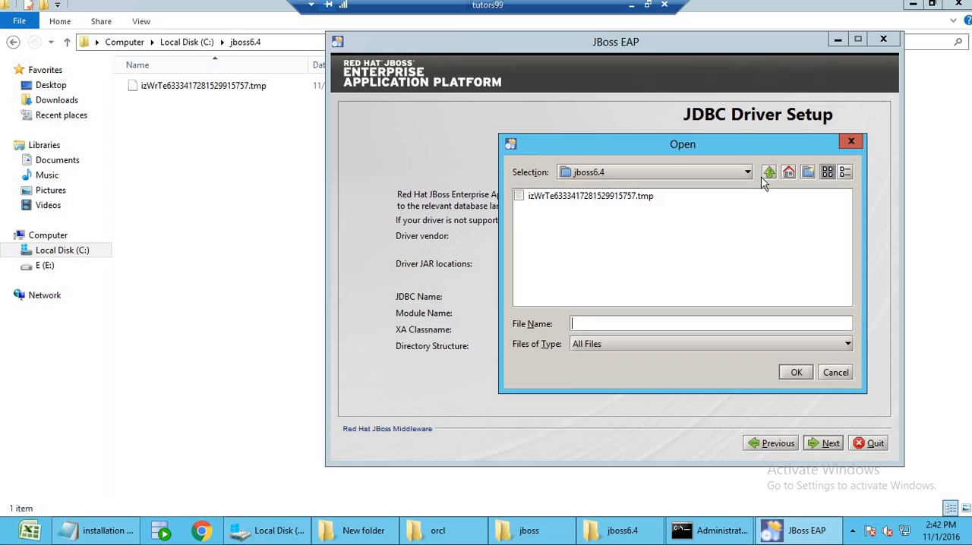
click(788, 173)
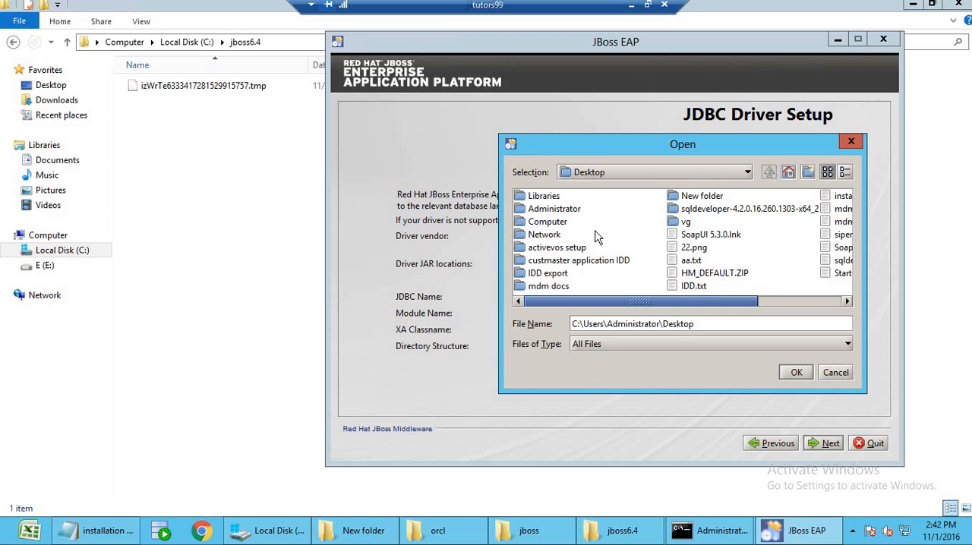
double_click(537, 222)
click(535, 213)
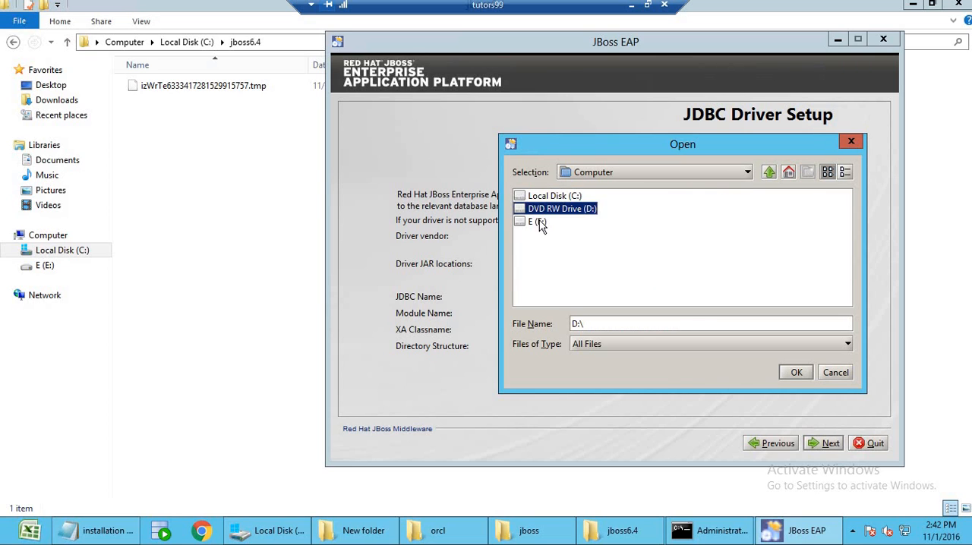
double_click(538, 222)
double_click(536, 196)
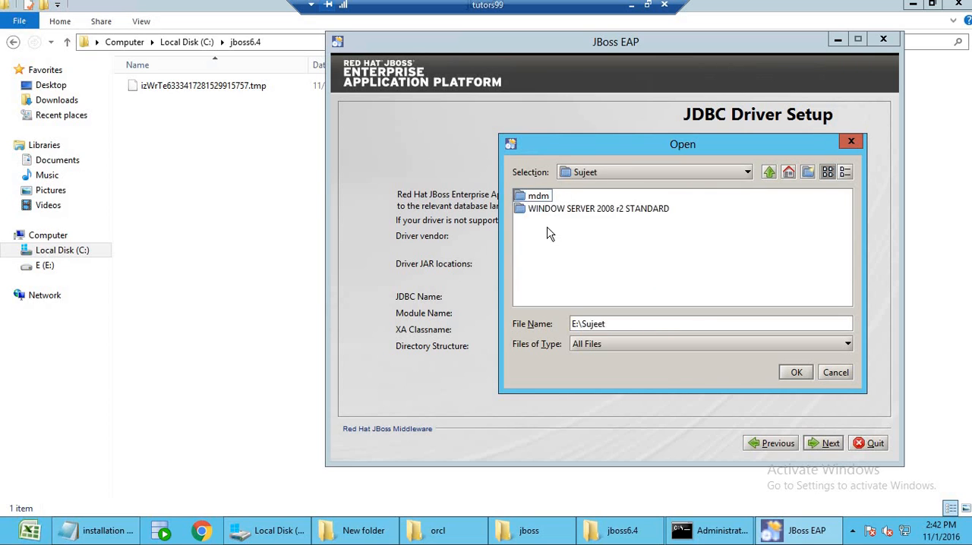
double_click(532, 197)
double_click(538, 222)
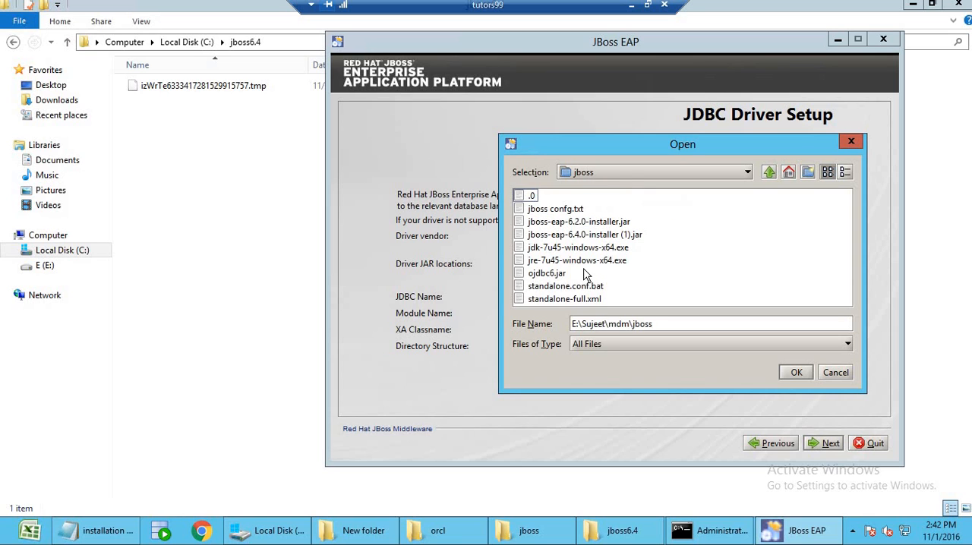
click(551, 275)
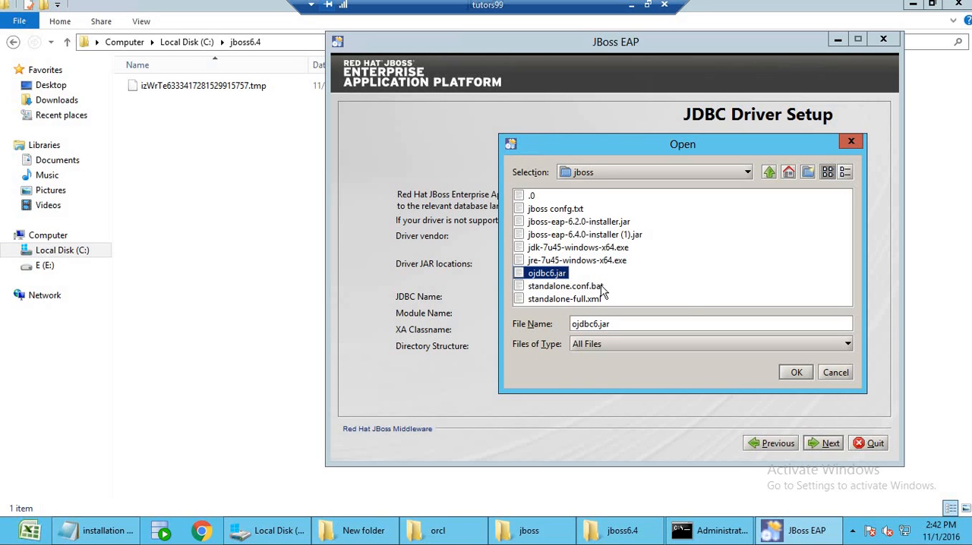
click(795, 372)
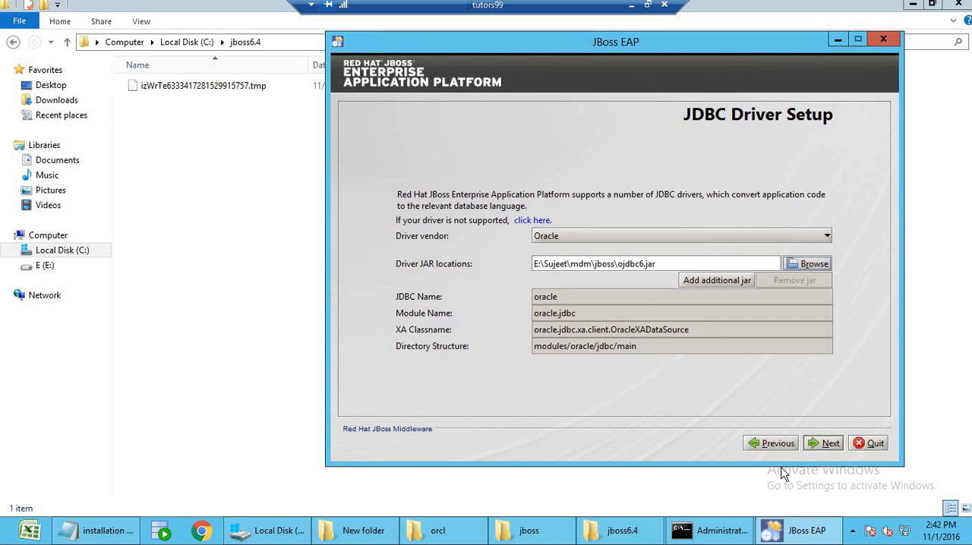
click(829, 444)
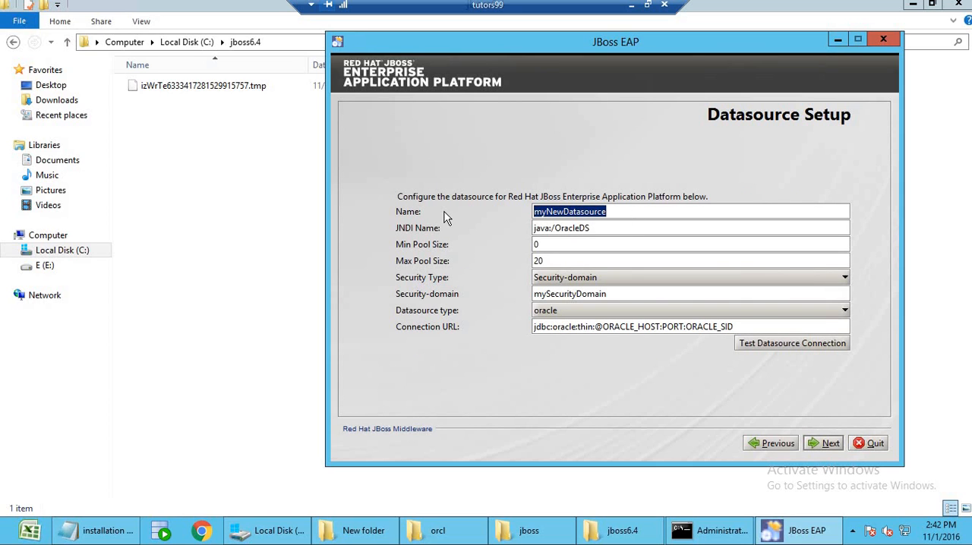
Name the datasource OracleDatasource and set its security type to Username + Password.
text(Oracle)
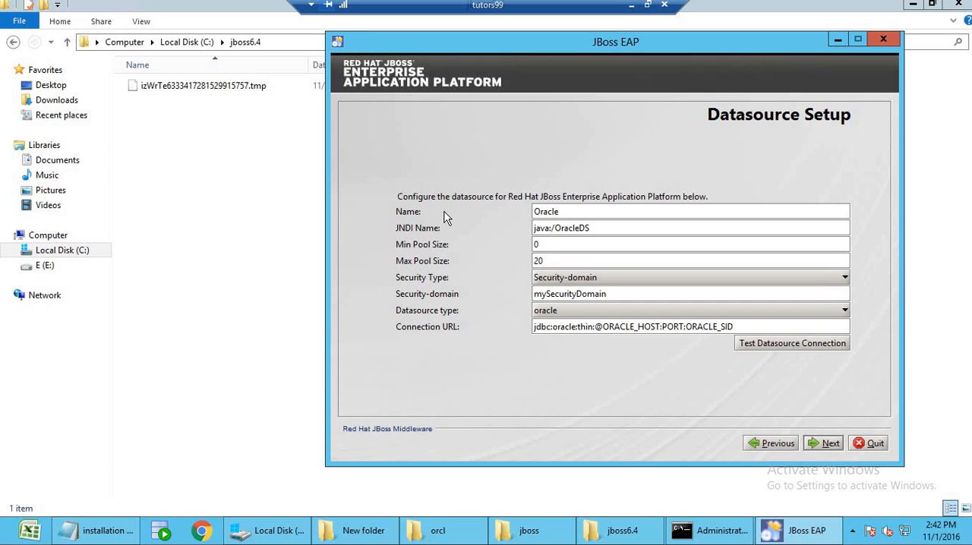
text(Datasource)
click(620, 279)
click(621, 304)
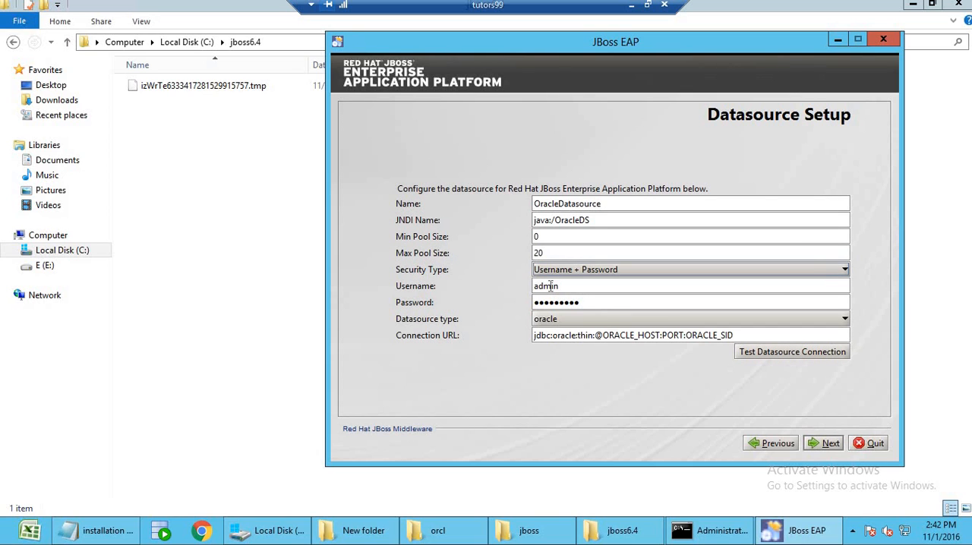
Set the datasource username to cmx_system and enter the datasource password.
double_click(552, 286)
text(cm)
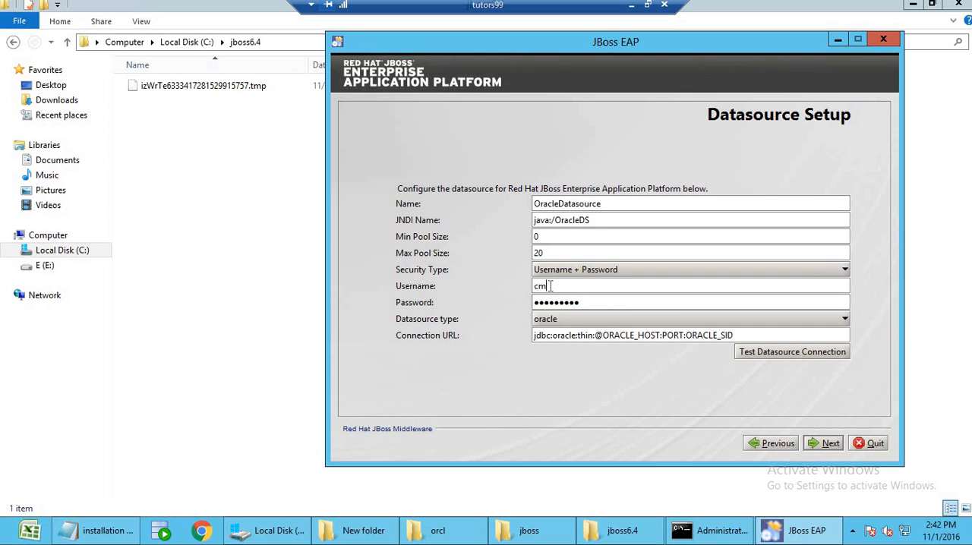
text(x_system)
double_click(562, 305)
text(●●●●●●●●)
key(BackSpace)
key(BackSpace)
key(BackSpace)
key(BackSpace)
key(BackSpace)
key(BackSpace)
key(BackSpace)
key(BackSpace)
key(BackSpace)
key(BackSpace)
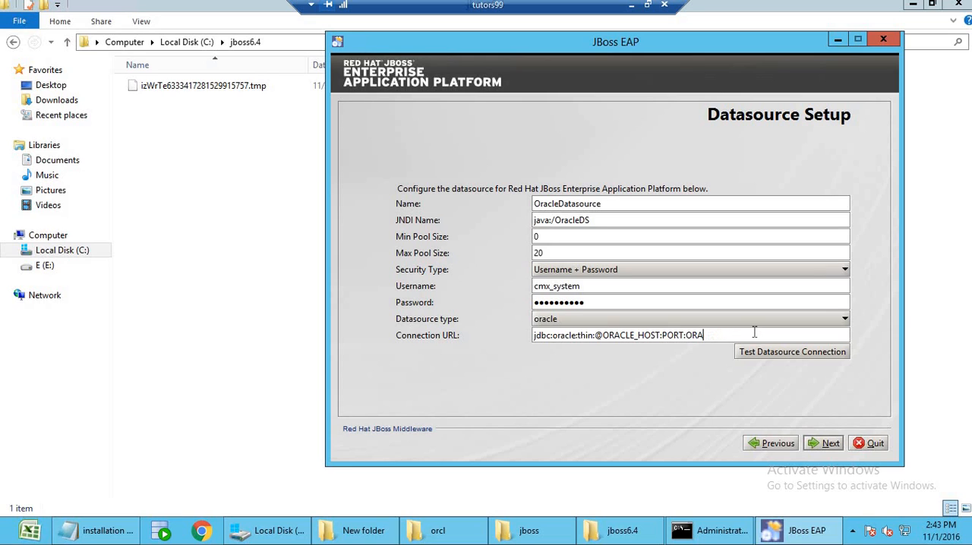
text(or)
key(BackSpace)
key(BackSpace)
key(BackSpace)
key(BackSpace)
key(BackSpace)
text(1521)
key(Left)
key(Left)
key(Left)
key(BackSpace)
key(BackSpace)
key(BackSpace)
key(BackSpace)
key(BackSpace)
key(BackSpace)
key(BackSpace)
key(BackSpace)
key(BackSpace)
key(BackSpace)
key(BackSpace)
key(BackSpace)
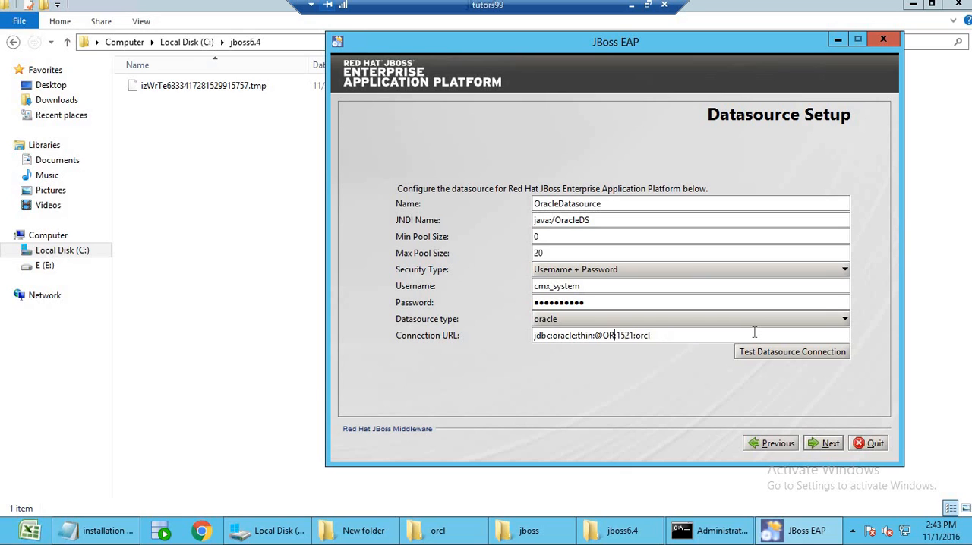
text(localhost)
Test the datasource connection, dismiss the result message and continue to the installation summary.
click(767, 355)
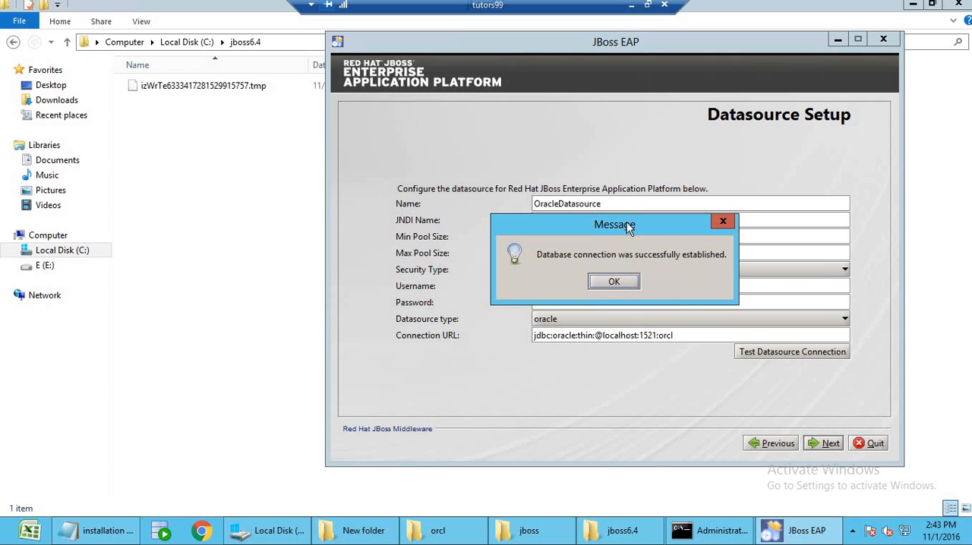
drag(629, 225, 681, 336)
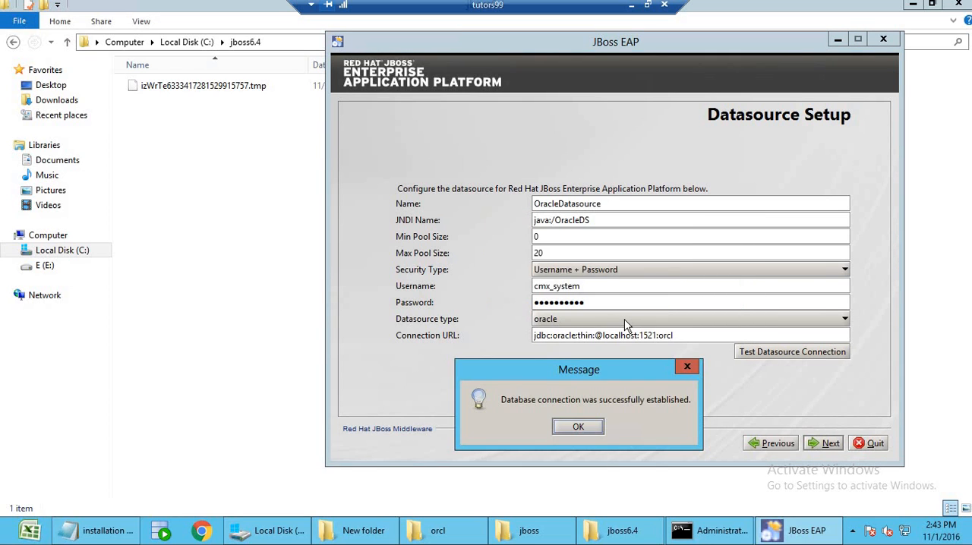
click(577, 432)
click(578, 429)
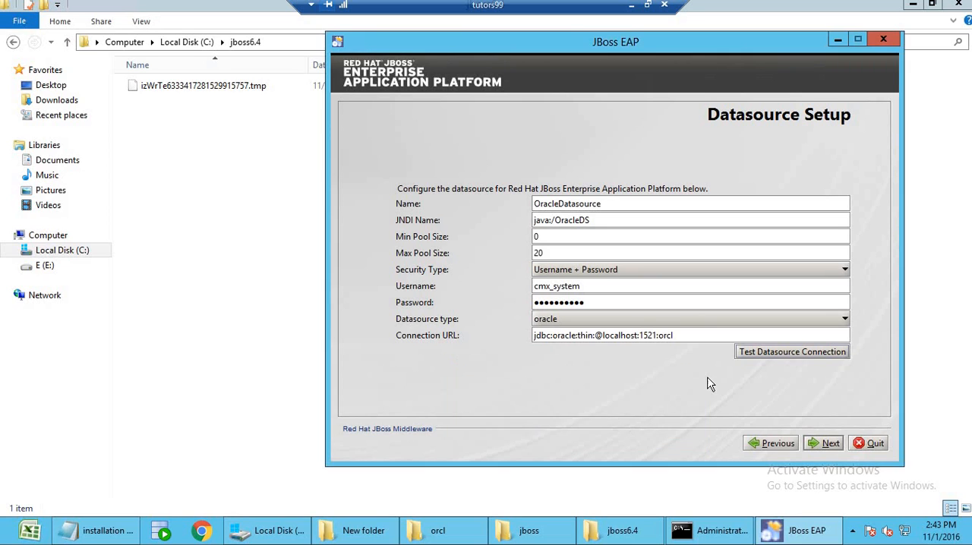
click(828, 447)
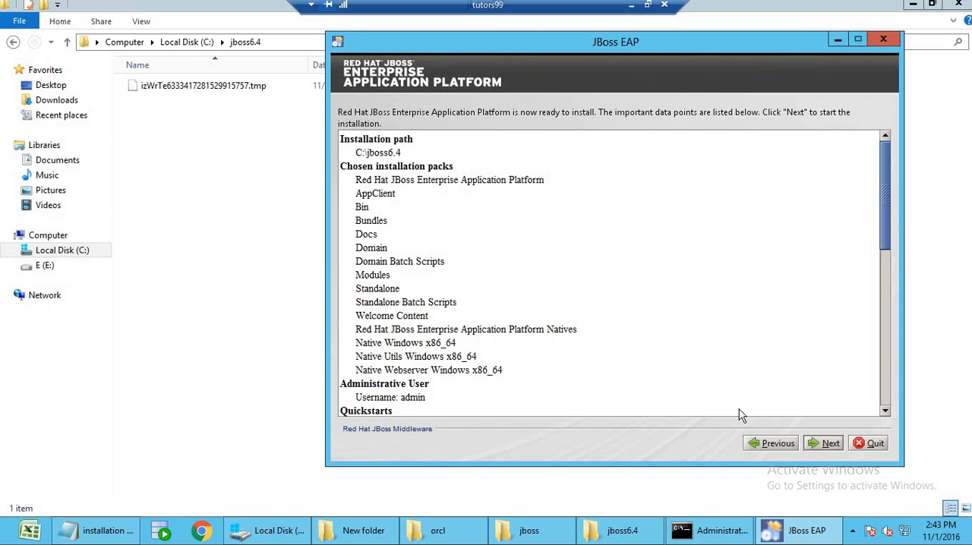
Start the JBoss EAP installation, let the components install and processing finish, and close the completed installer.
click(830, 445)
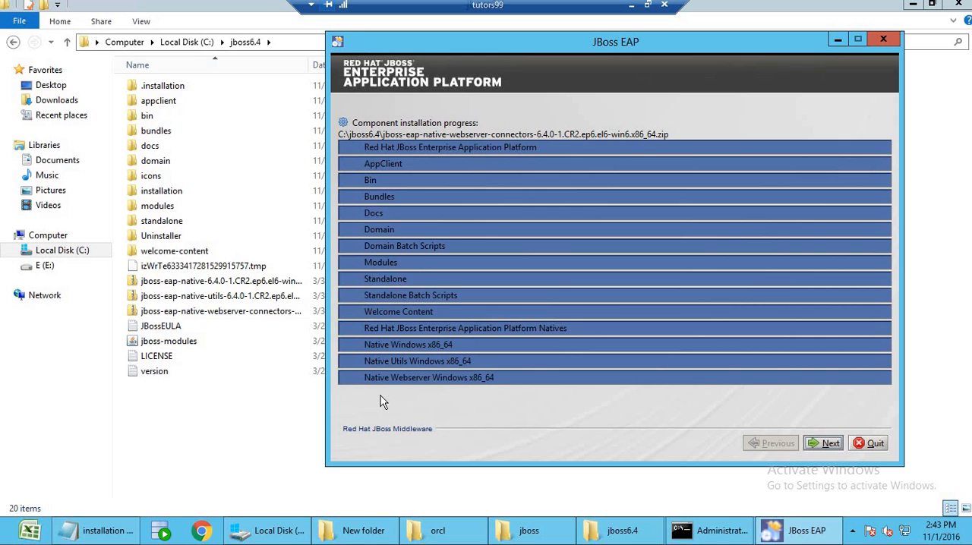
click(825, 444)
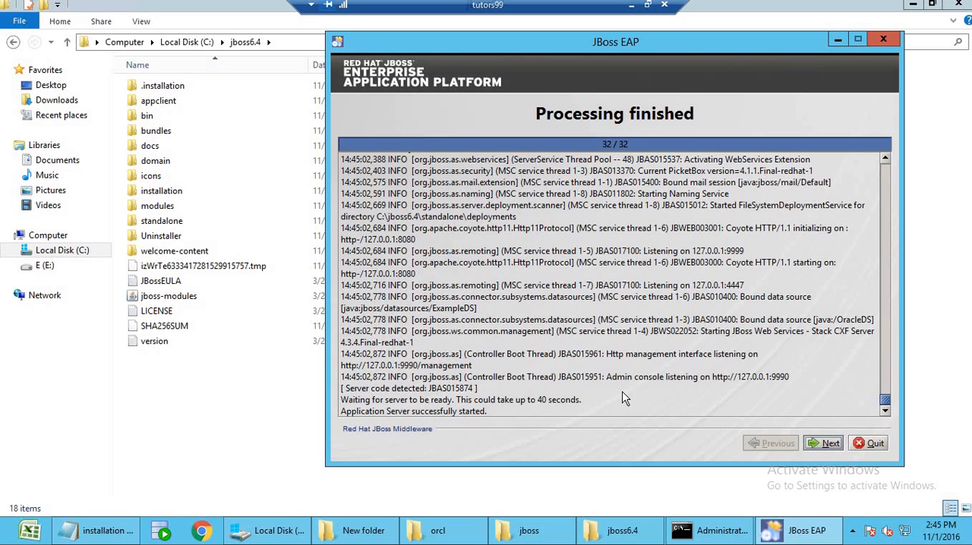
click(828, 446)
click(827, 446)
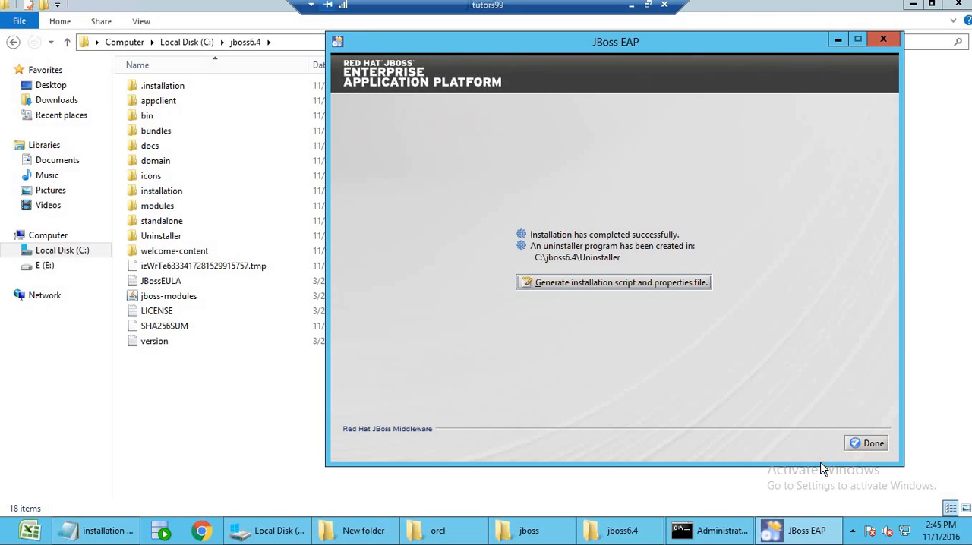
click(869, 444)
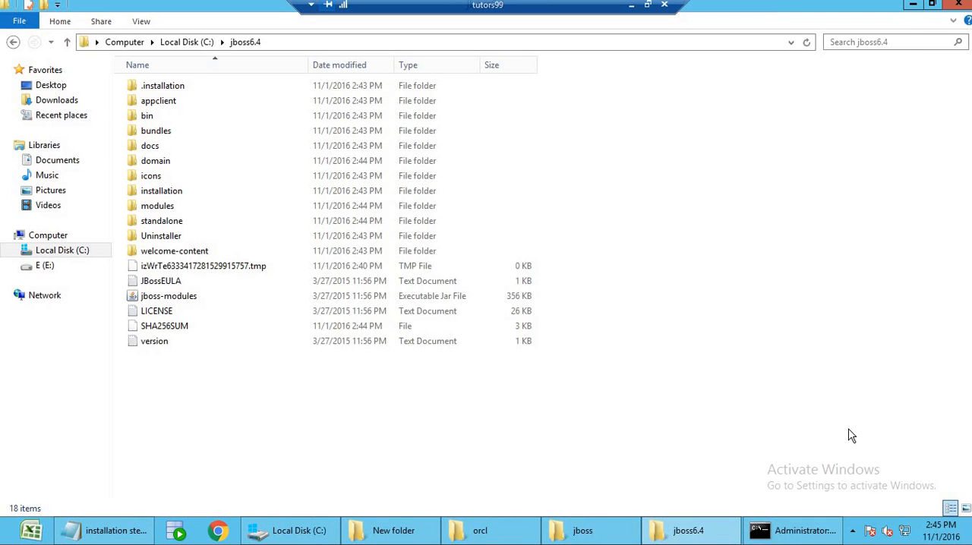
Close the orcl, jboss and Local Disk (C:) folder windows, keeping the jboss6.4 folder open.
click(494, 540)
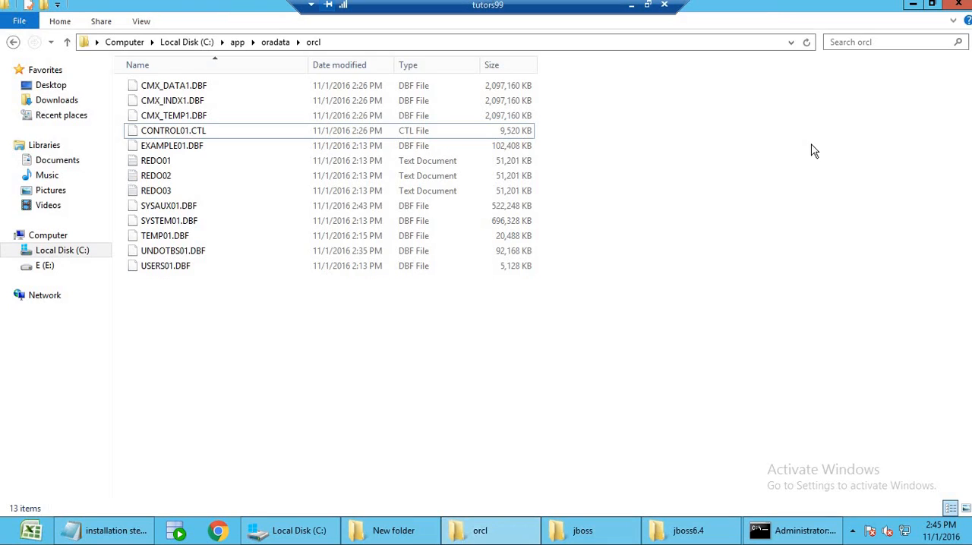
click(960, 4)
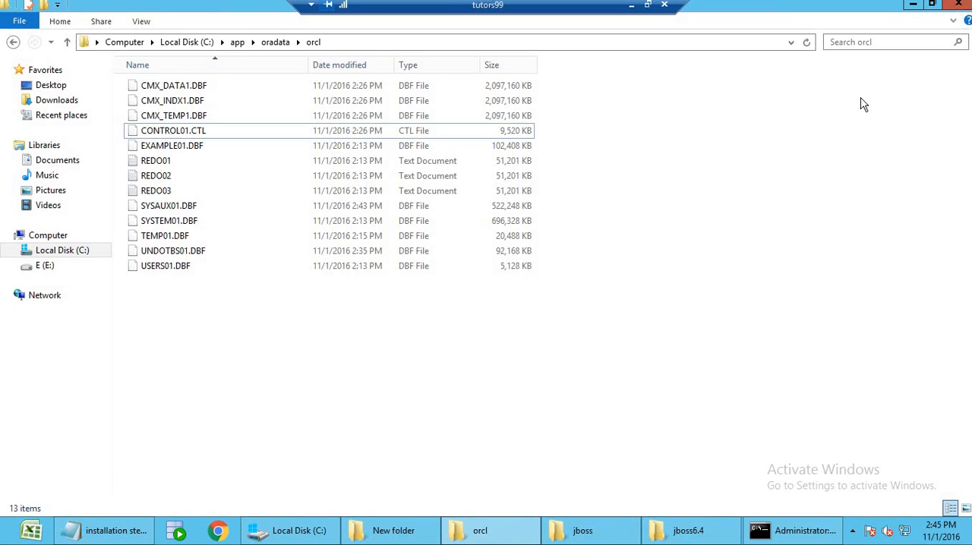
click(550, 529)
click(960, 4)
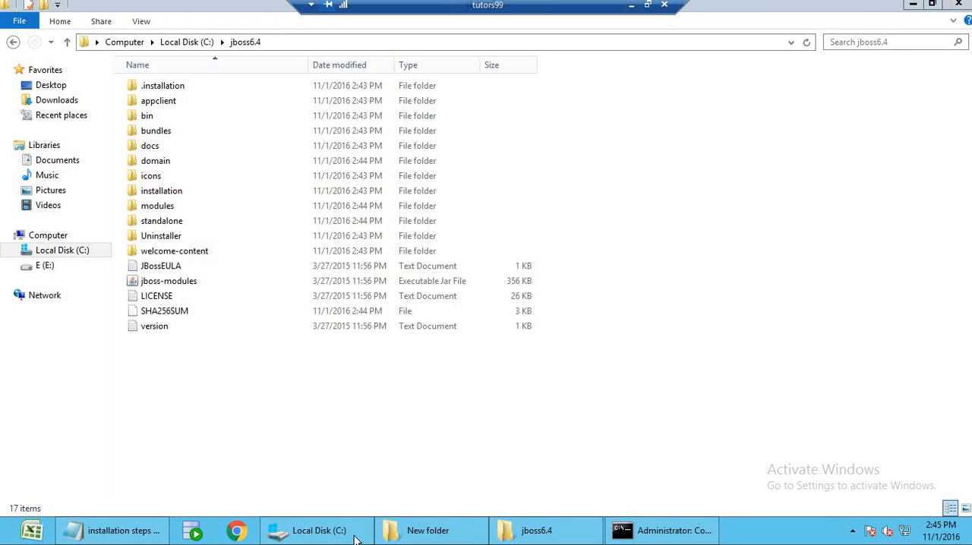
click(319, 530)
click(960, 5)
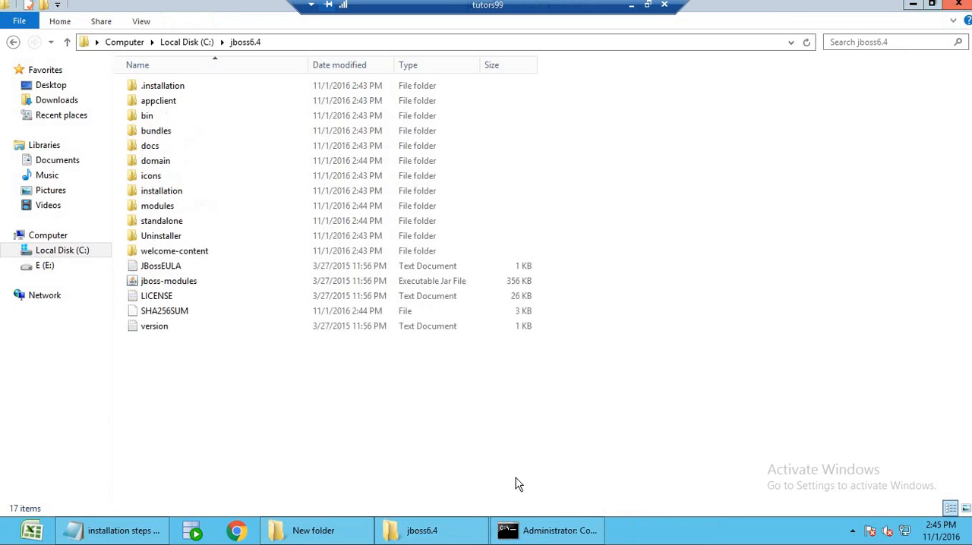
Close the jboss6.4 folder, try launching the server with the desktop Start-Jboss script and close its console window.
click(455, 531)
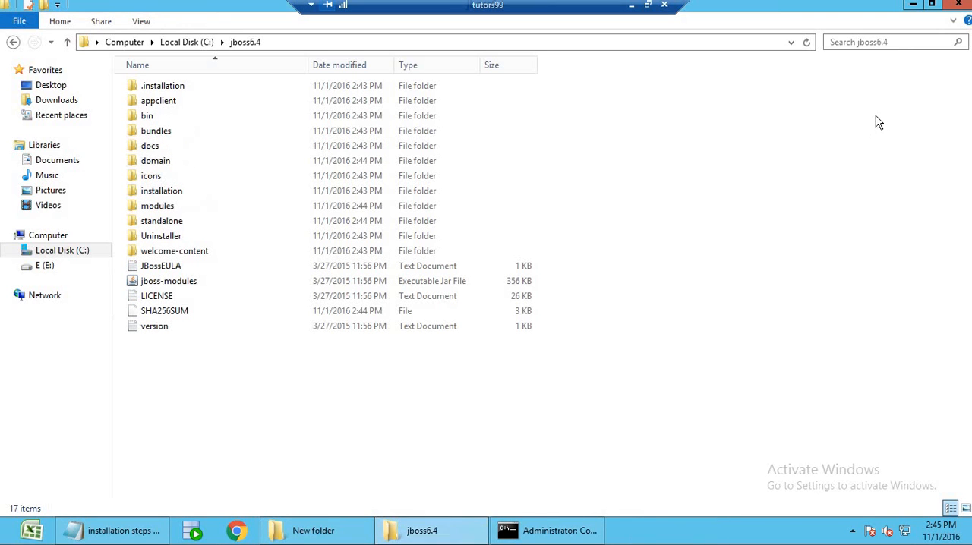
click(960, 5)
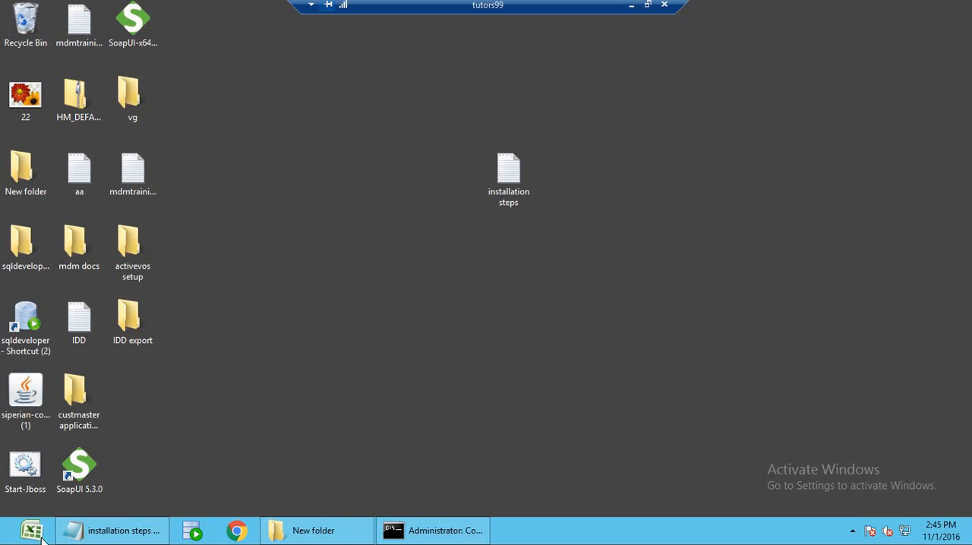
double_click(22, 469)
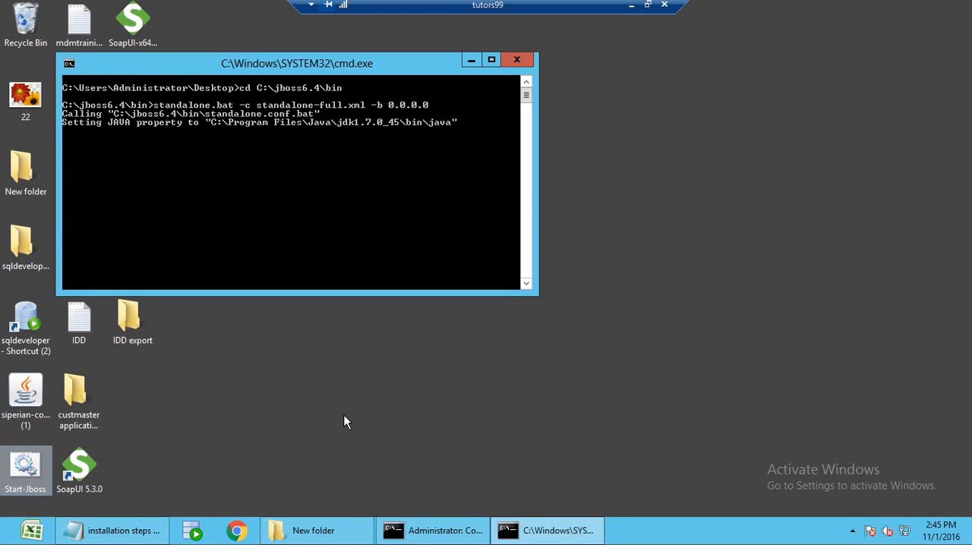
click(532, 60)
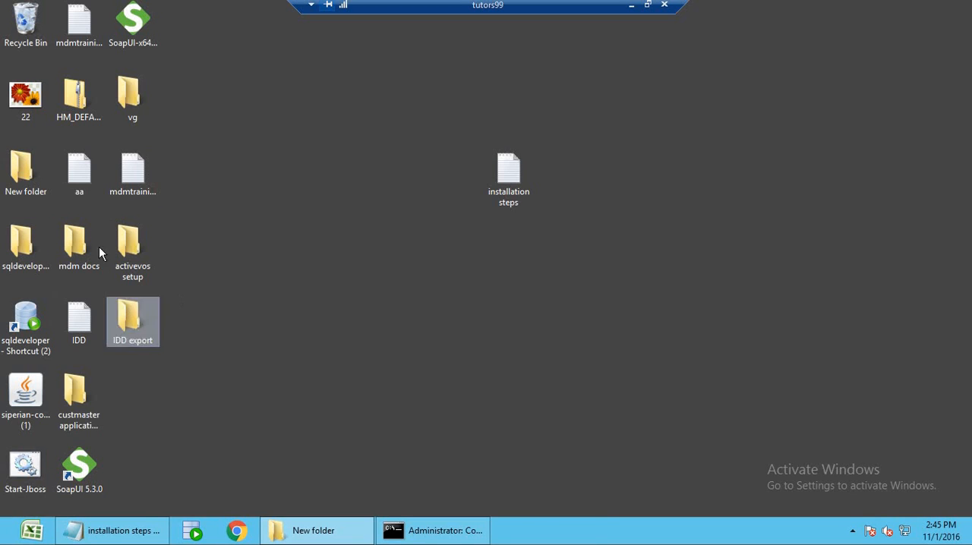
Open the jboss confg notes from New folder and copy the command standalone.bat -c standalone-full.xml -b 0.0.0.0.
click(308, 530)
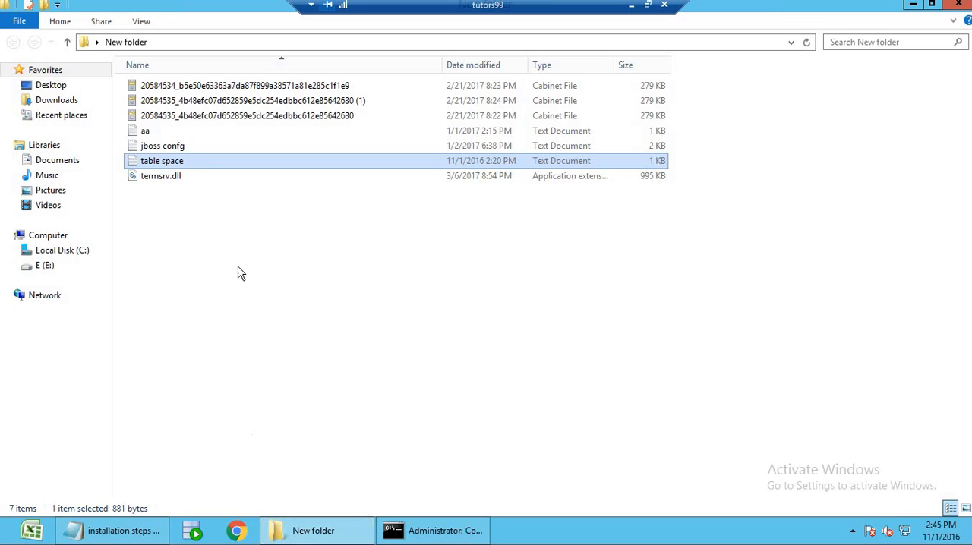
double_click(182, 146)
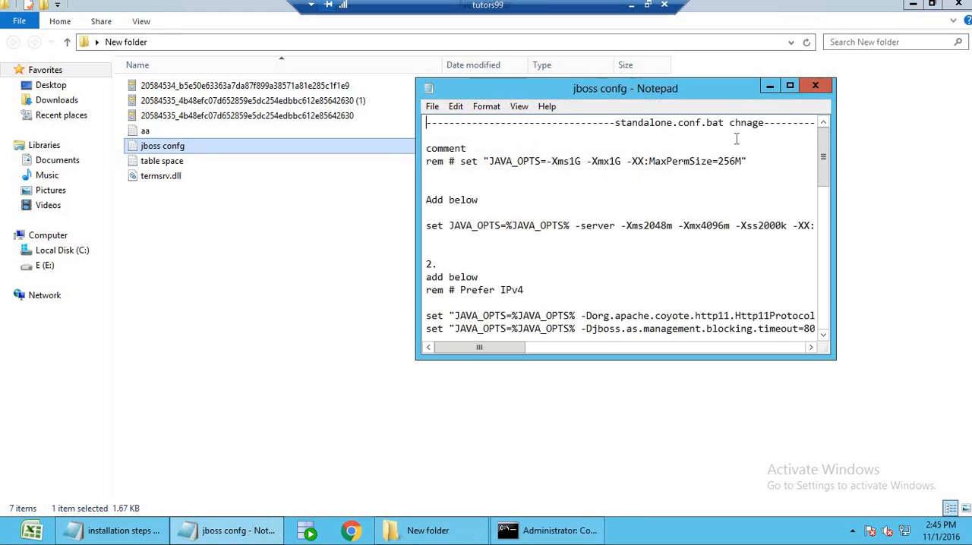
click(790, 88)
scroll(528, 376, down, 6)
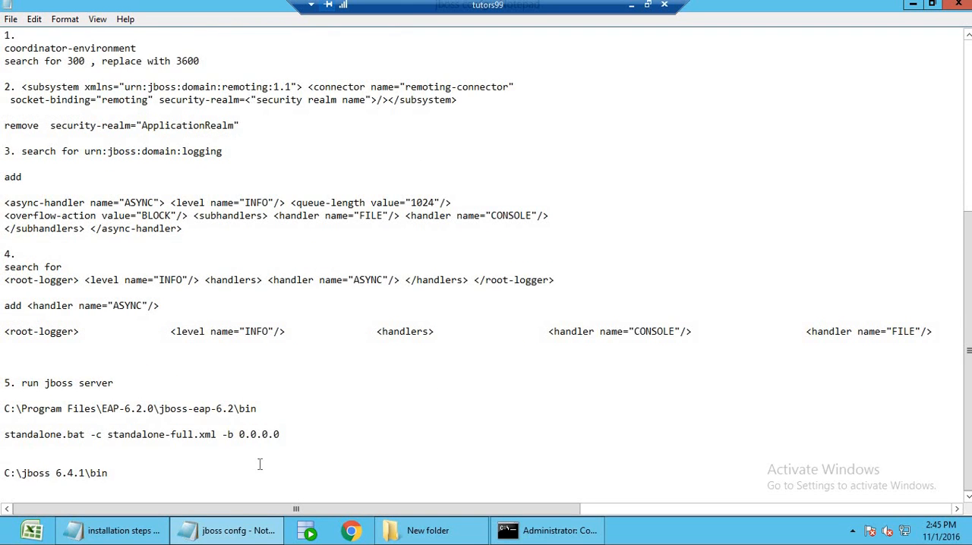
drag(293, 436, 51, 436)
click(5, 448)
key(shift+Home)
key(super+c)
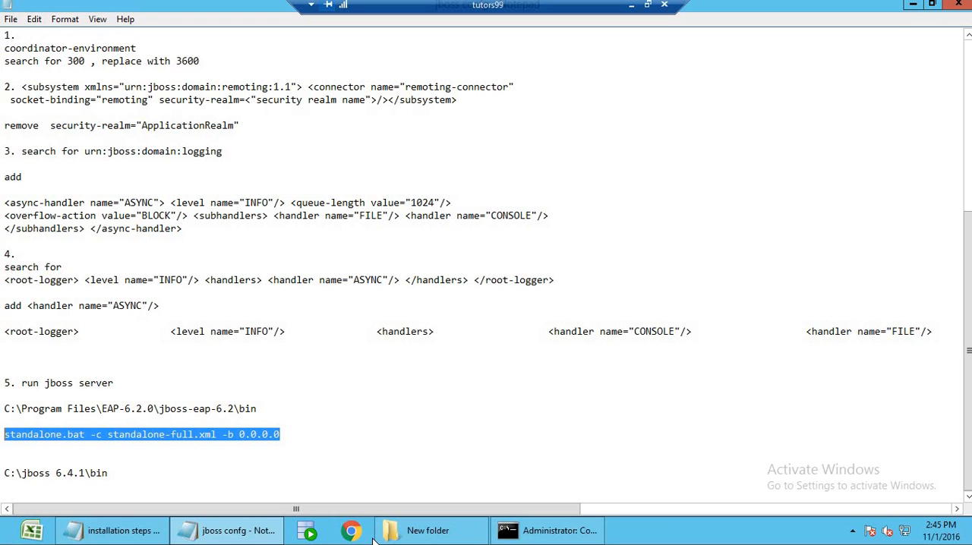
Open the C:\jboss6.4\bin folder in a separate Explorer window.
click(425, 532)
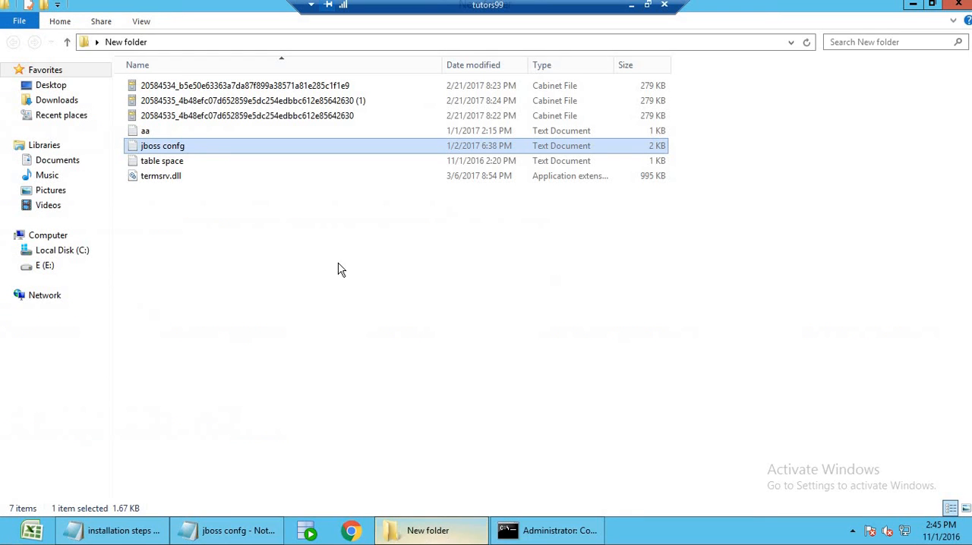
right_click(54, 238)
click(107, 280)
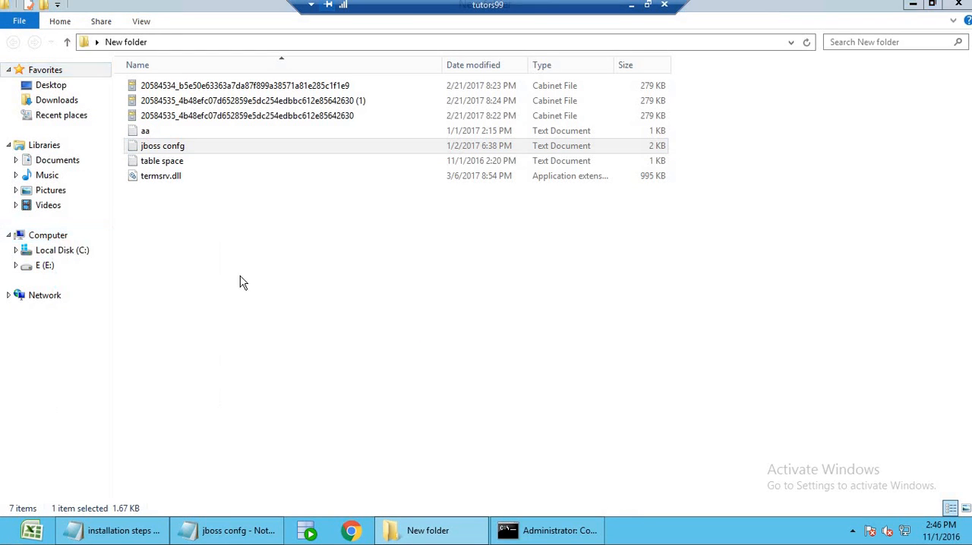
double_click(160, 120)
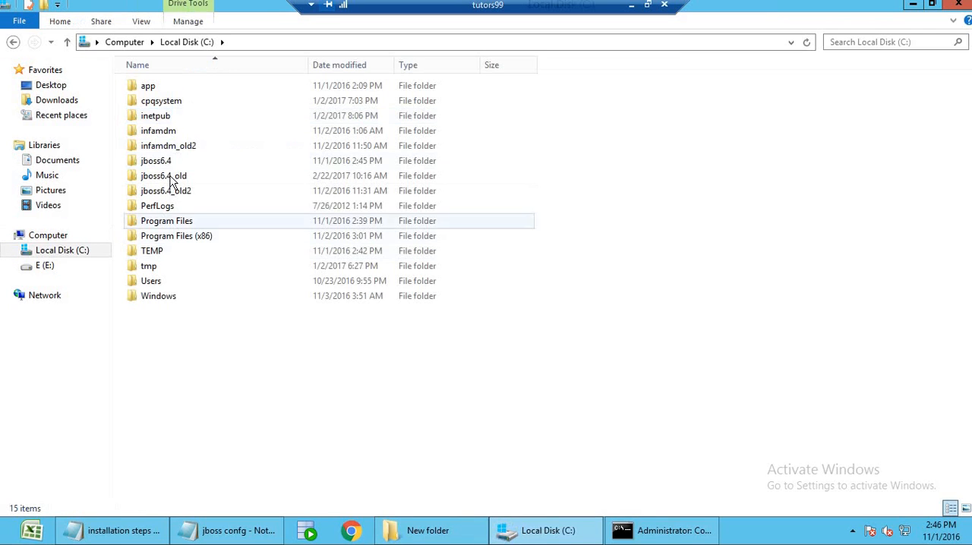
double_click(158, 161)
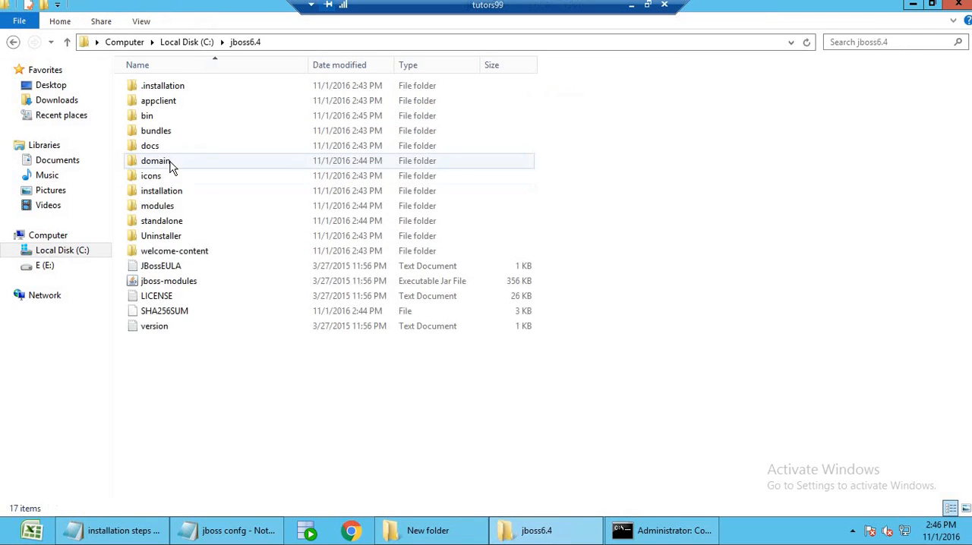
double_click(148, 116)
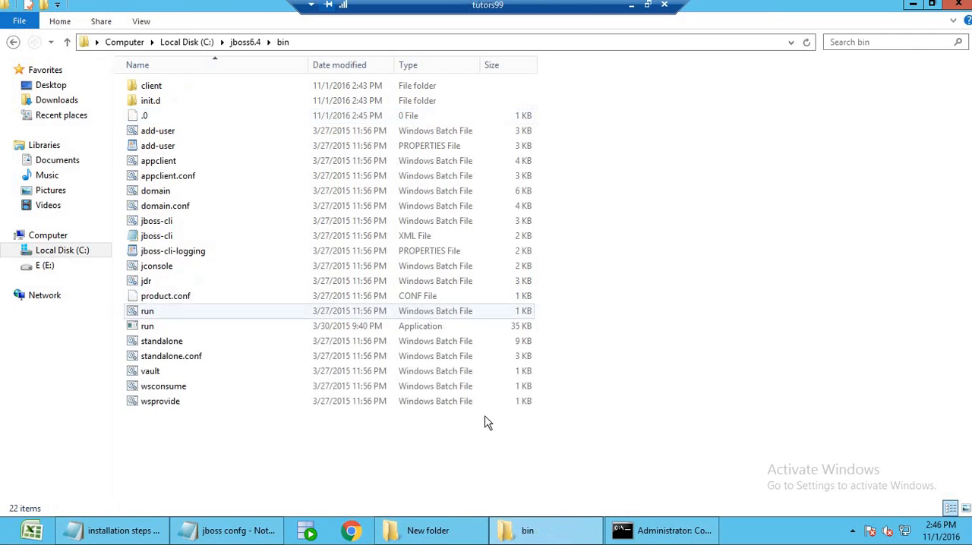
Open a command window in the bin folder and run standalone.bat -c standalone-full.xml -b 0.0.0.0.
right_click(742, 274)
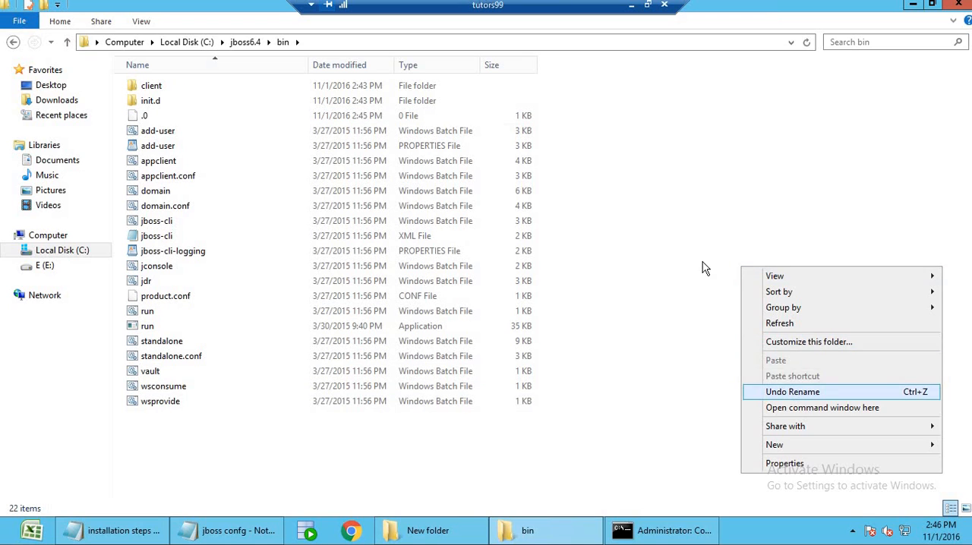
click(699, 241)
shift+right_click(693, 220)
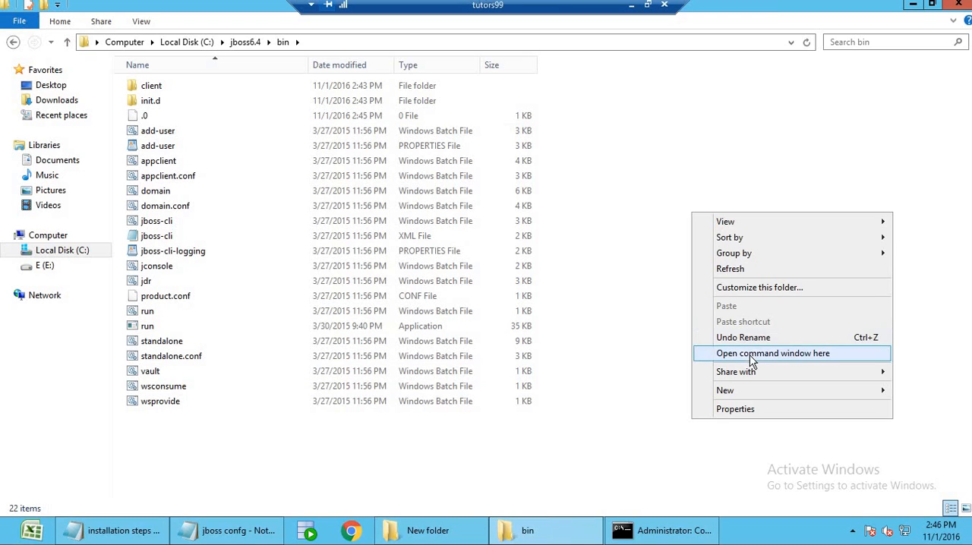
click(750, 353)
drag(343, 91, 580, 146)
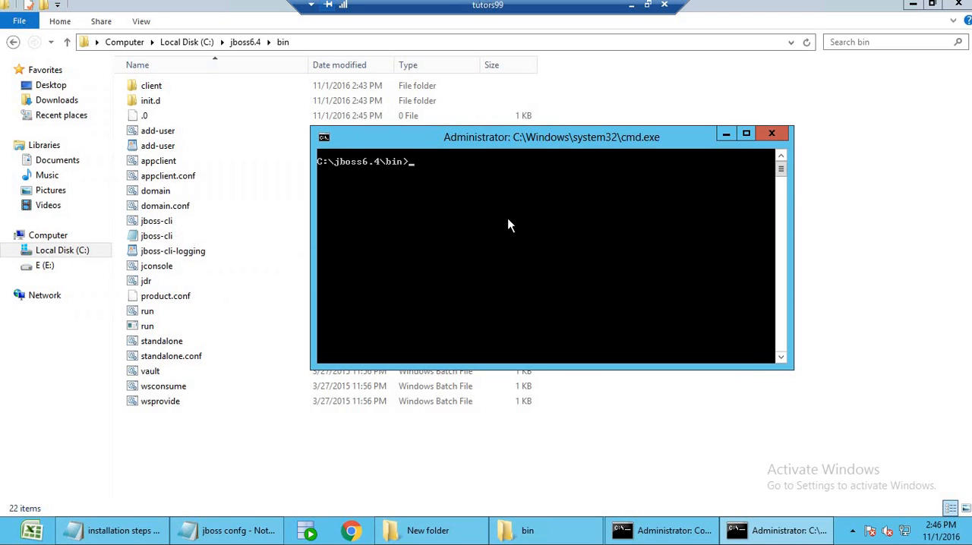
right_click(508, 220)
click(552, 263)
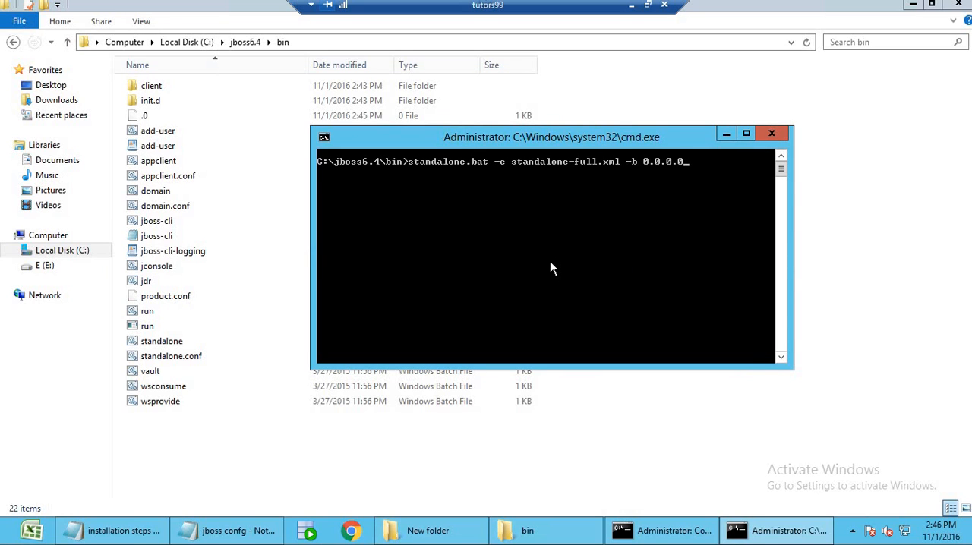
key(Return)
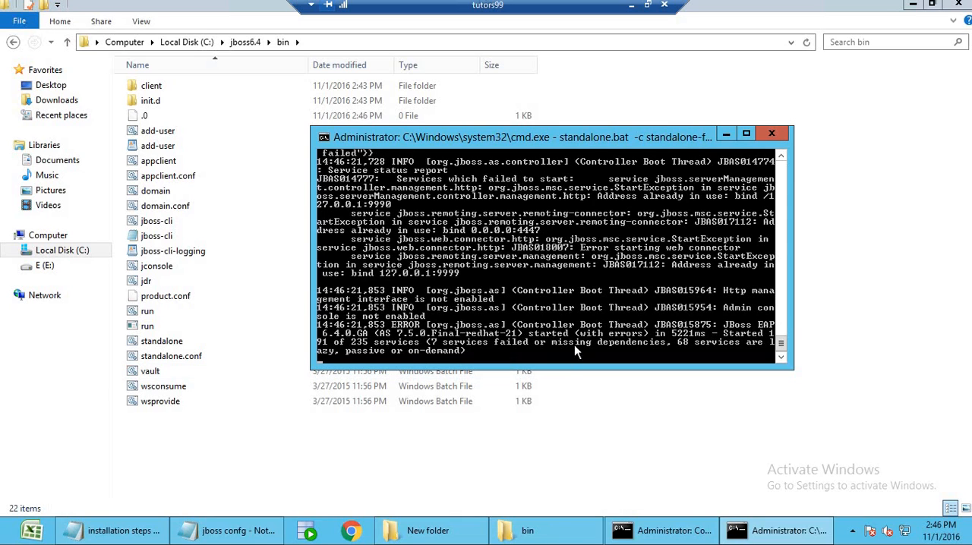
Switch to Chrome, load localhost:8080 and follow the link to the JBoss Administration Console.
click(351, 531)
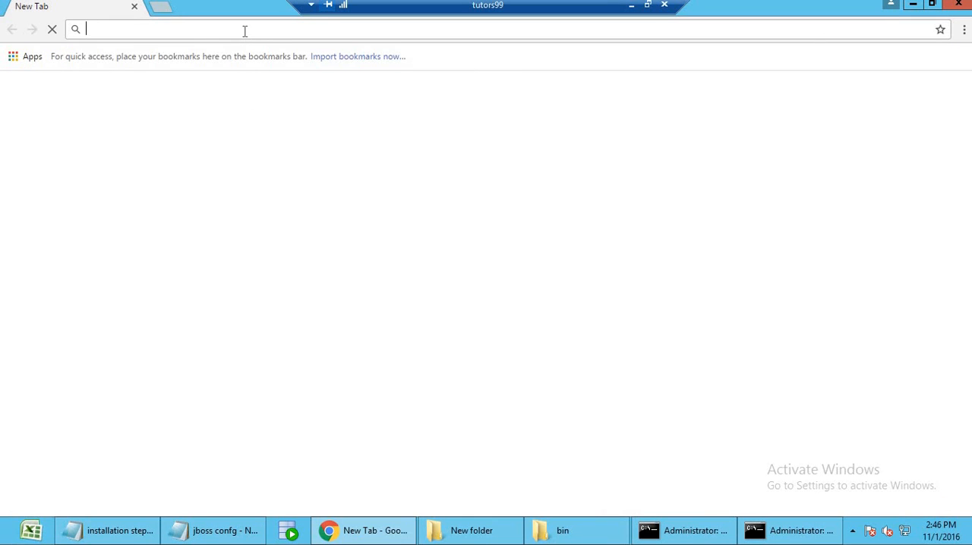
text(localhost:8080)
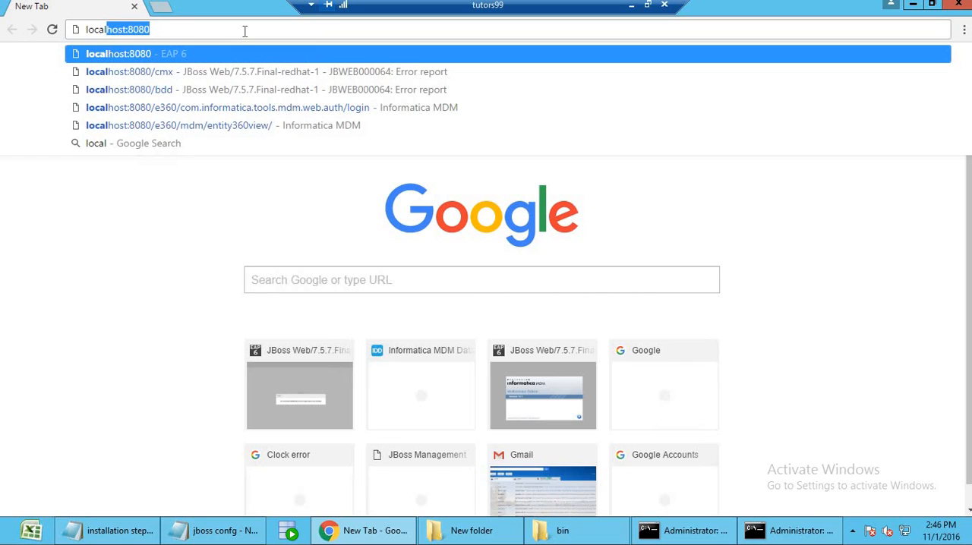
key(Return)
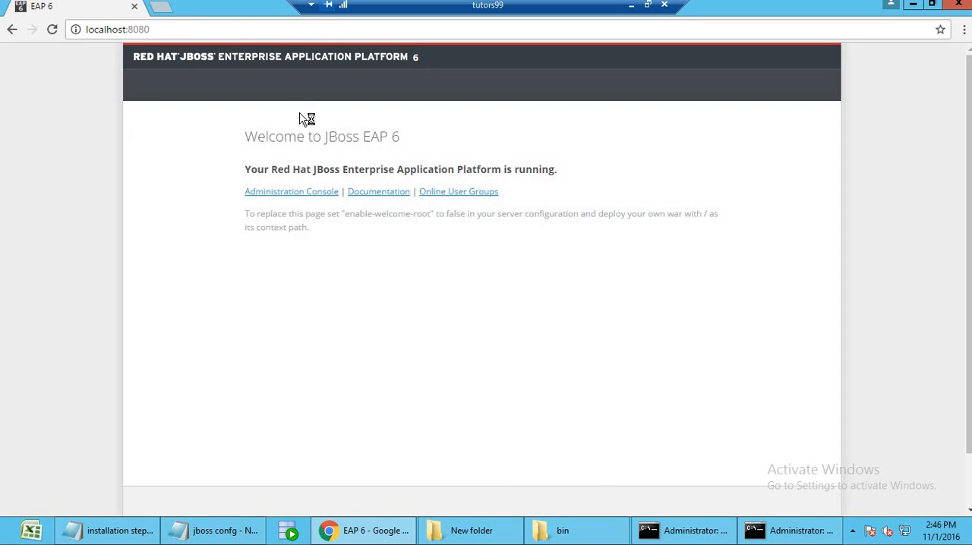
click(303, 195)
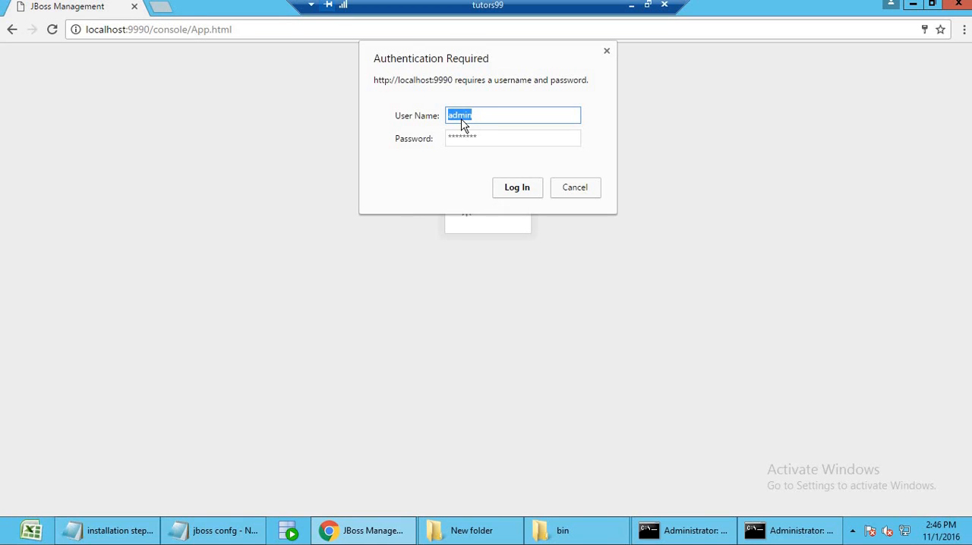
Log in to the JBoss management console as admin with the account password.
text(ad)
double_click(463, 139)
text(*)
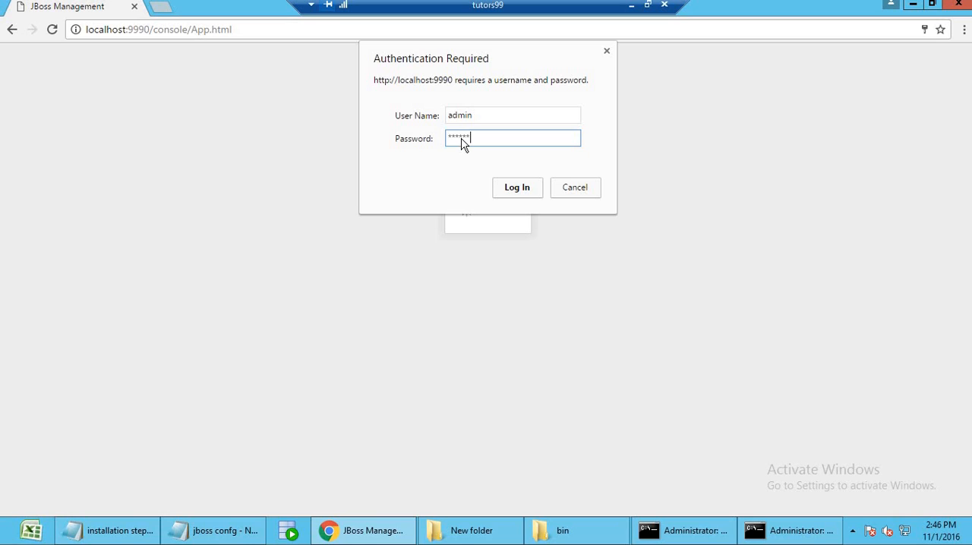
click(523, 195)
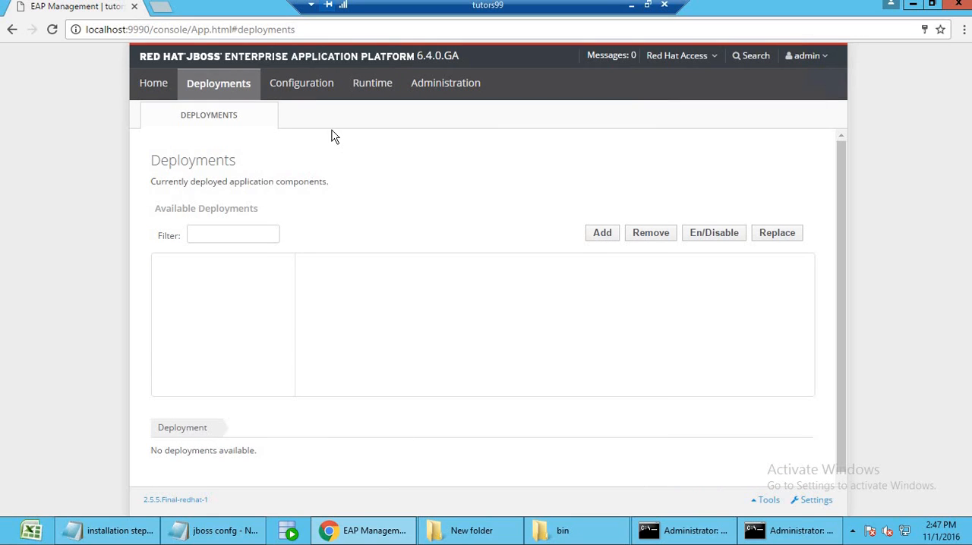
Go to the datasource configuration and examine the attributes of OracleDatasource.
click(293, 90)
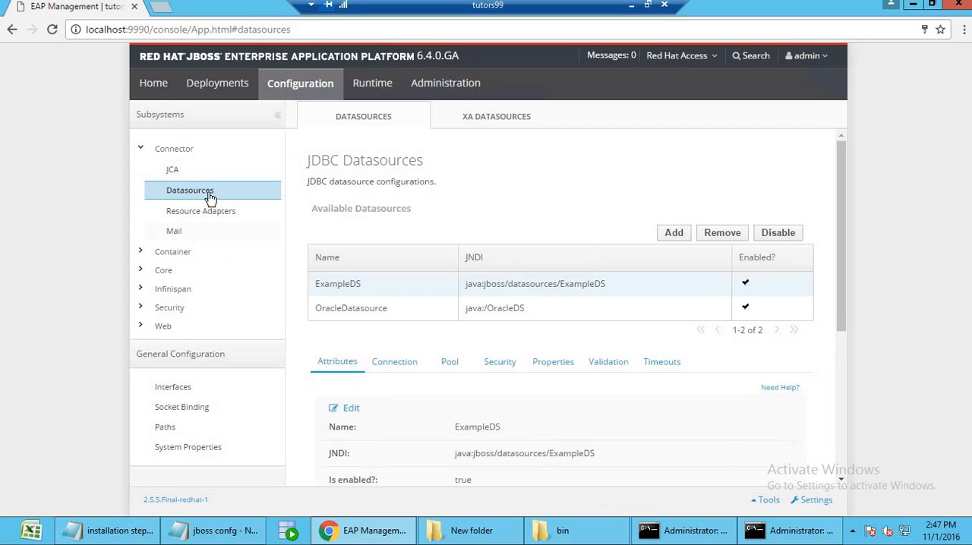
click(513, 314)
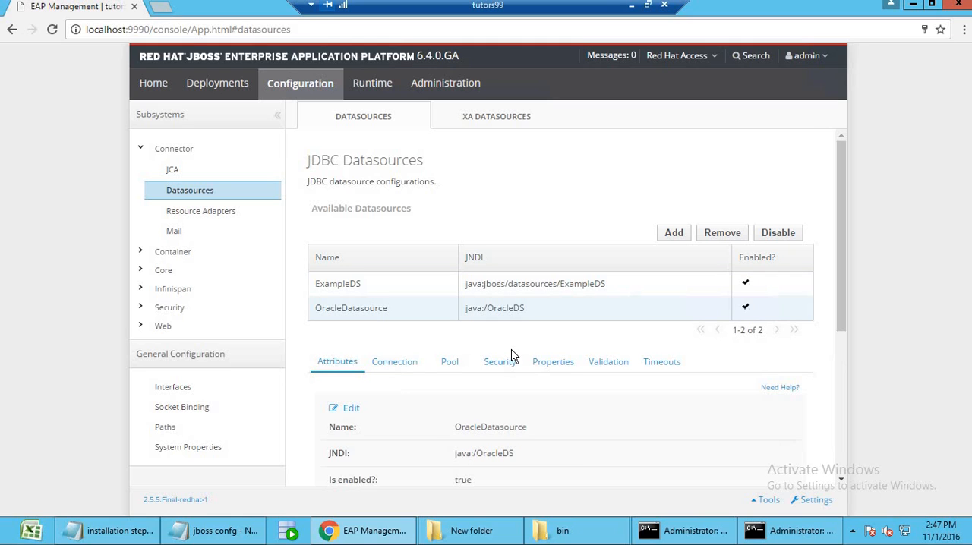
scroll(538, 437, down, 2)
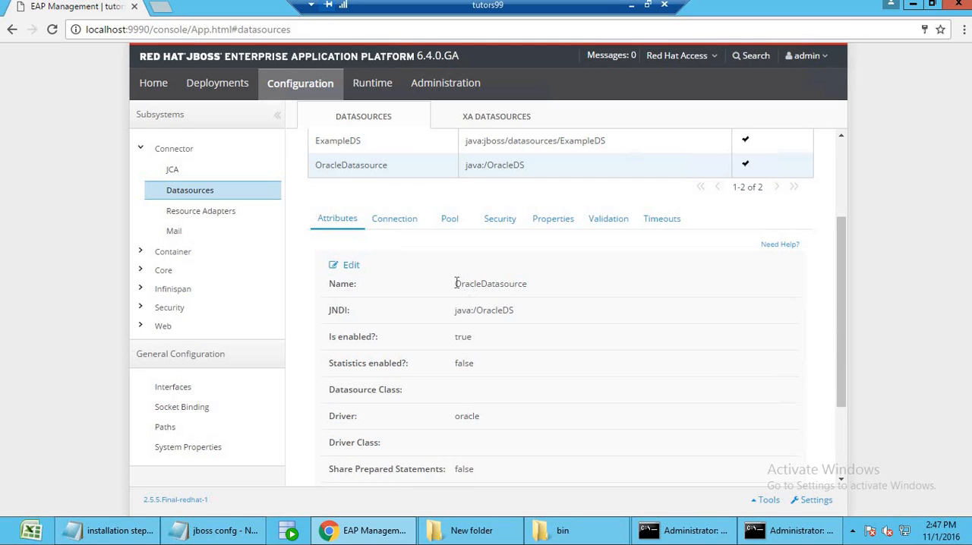
drag(456, 284, 566, 301)
click(566, 301)
Test the database connection of OracleDatasource and dismiss the result message.
click(394, 220)
click(727, 262)
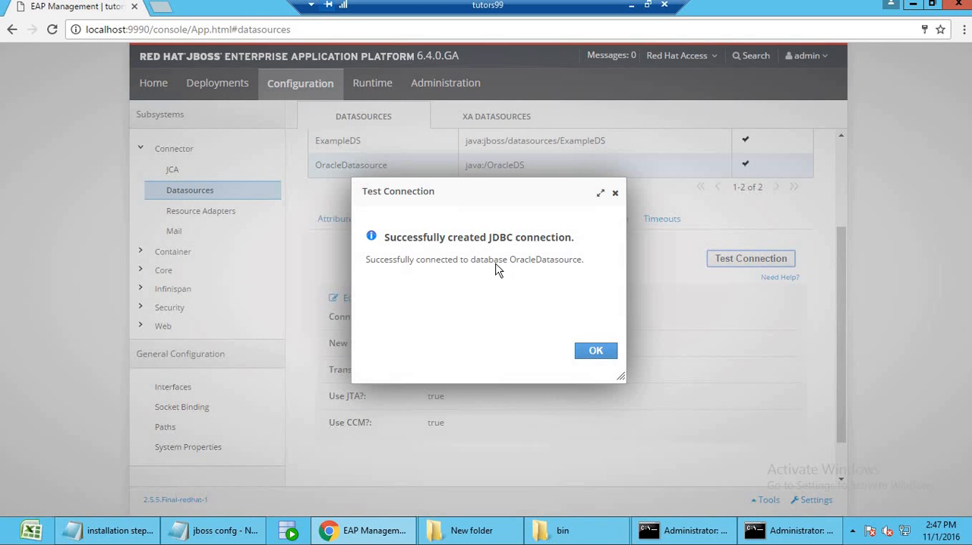
click(601, 354)
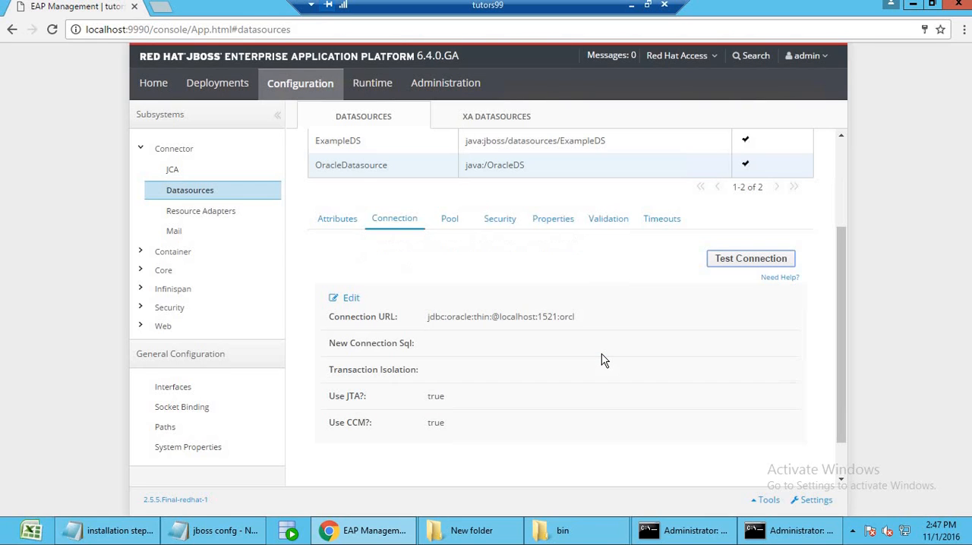
scroll(602, 354, up, 1)
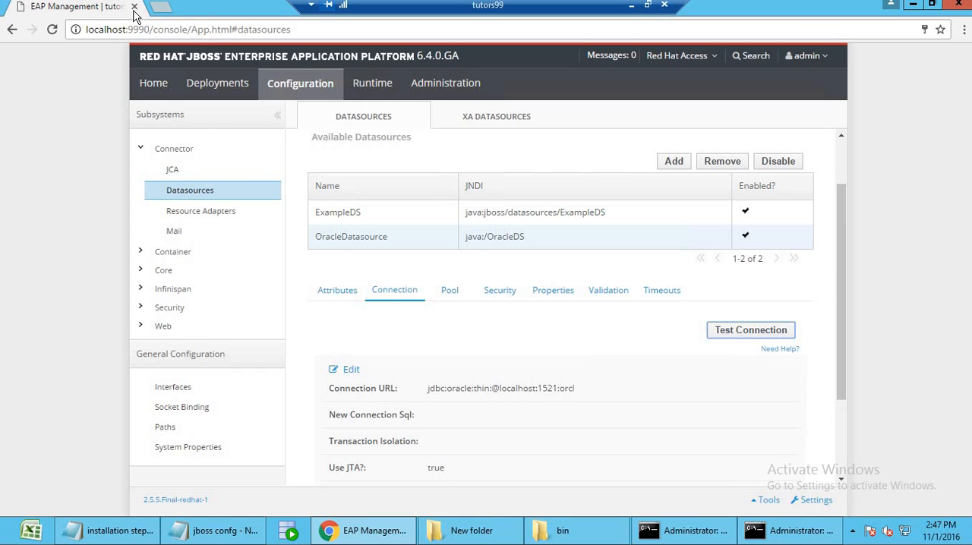
Close the management console page, the JBoss server command window and the bin folder.
click(134, 6)
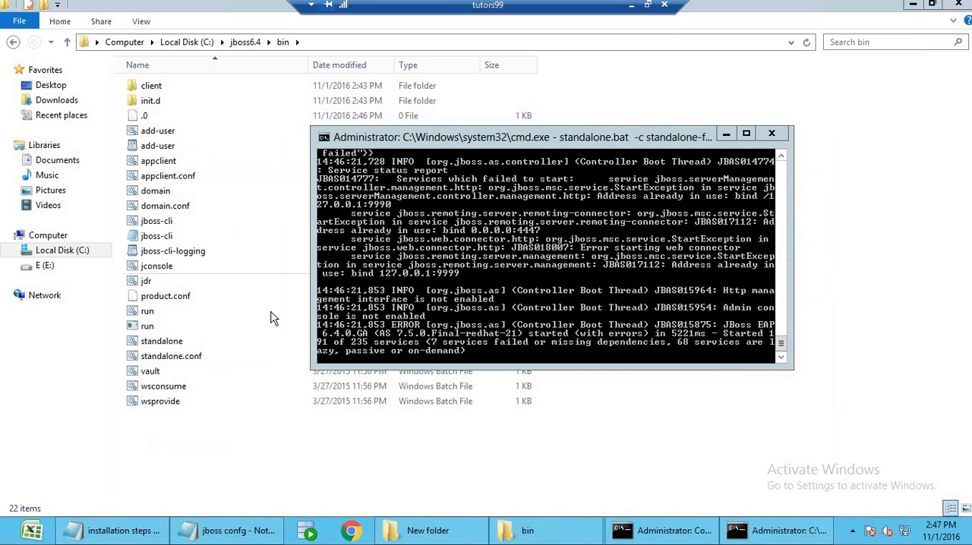
click(771, 134)
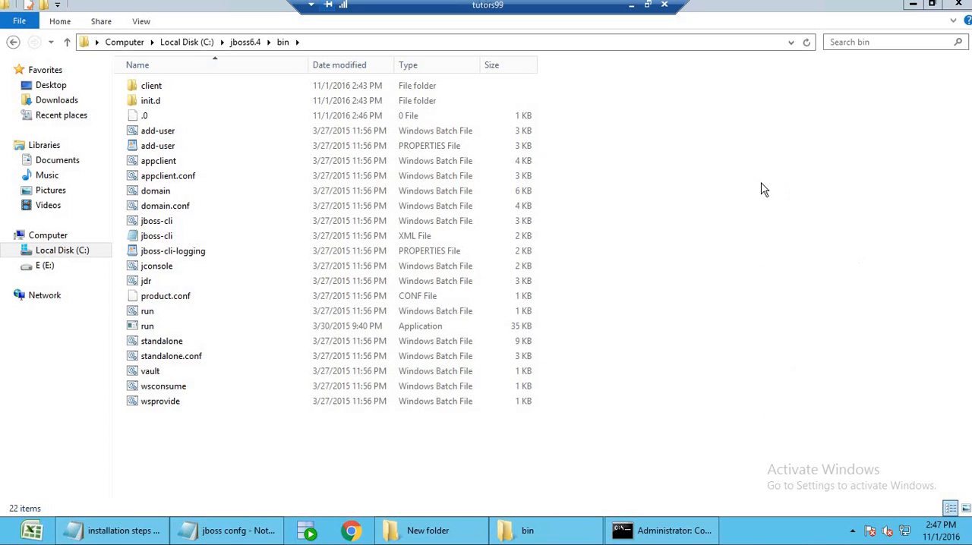
click(959, 4)
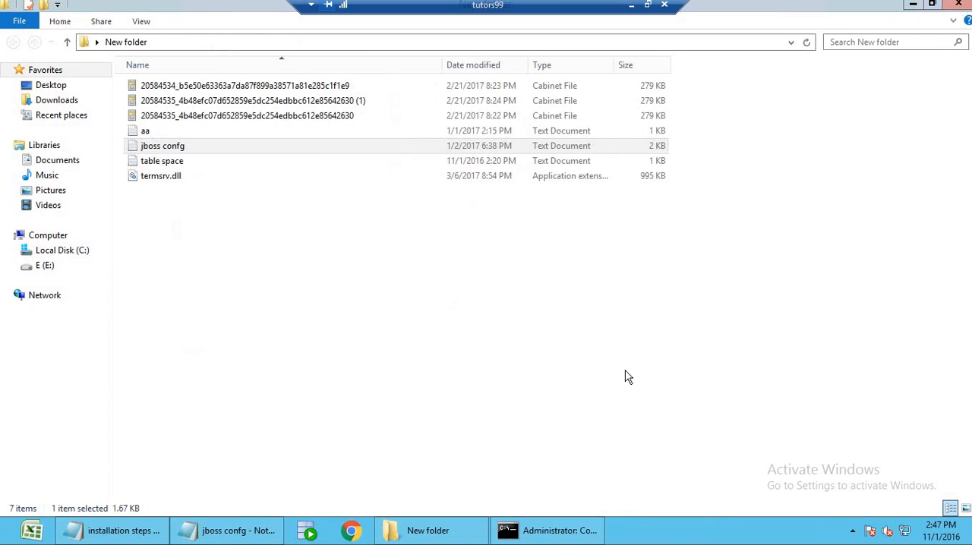
Open the jboss confg text file in Notepad++ and find the standalone.conf.bat change instructions.
click(183, 148)
double_click(183, 149)
click(815, 86)
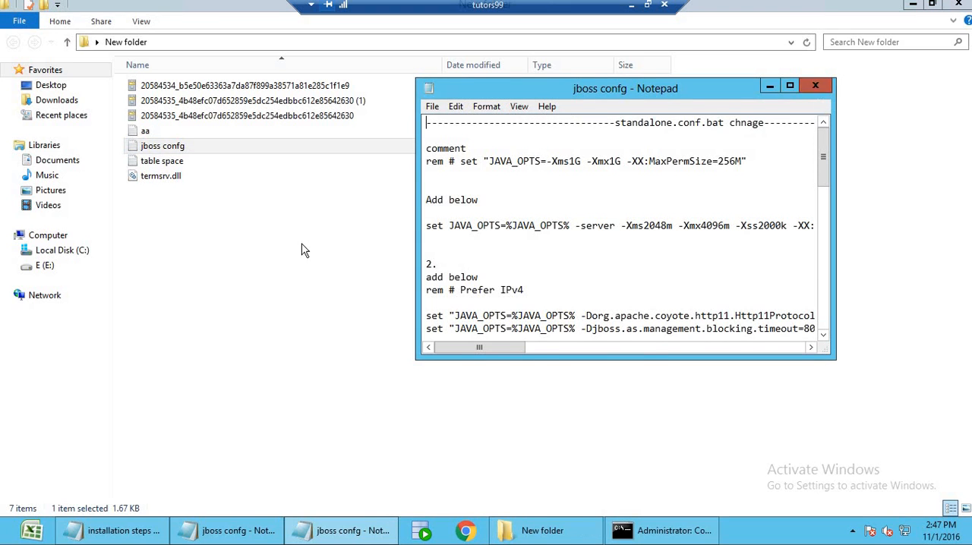
right_click(167, 153)
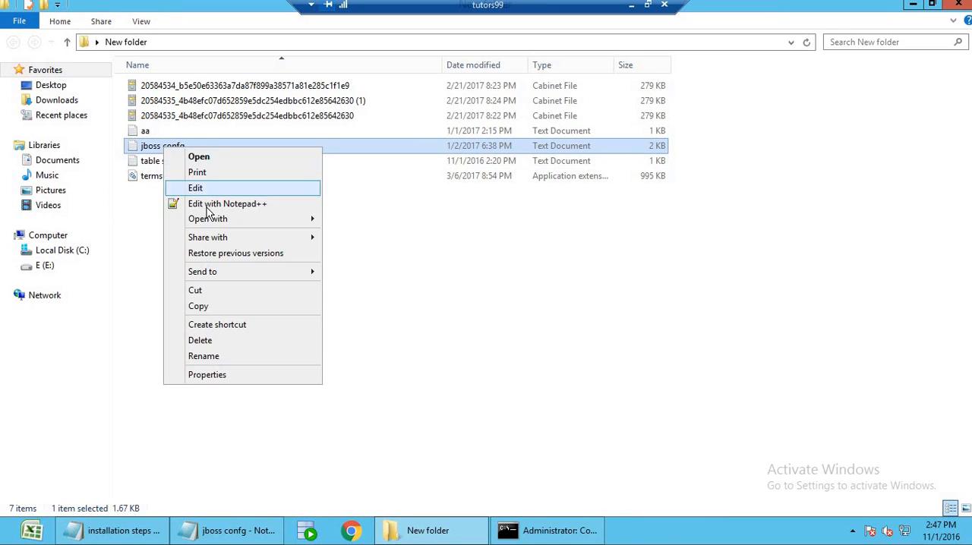
click(195, 187)
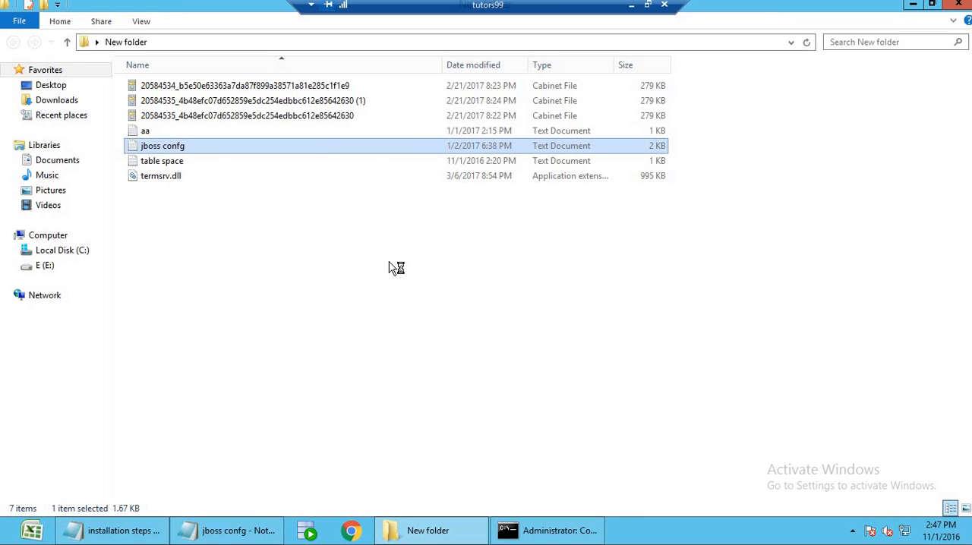
click(406, 340)
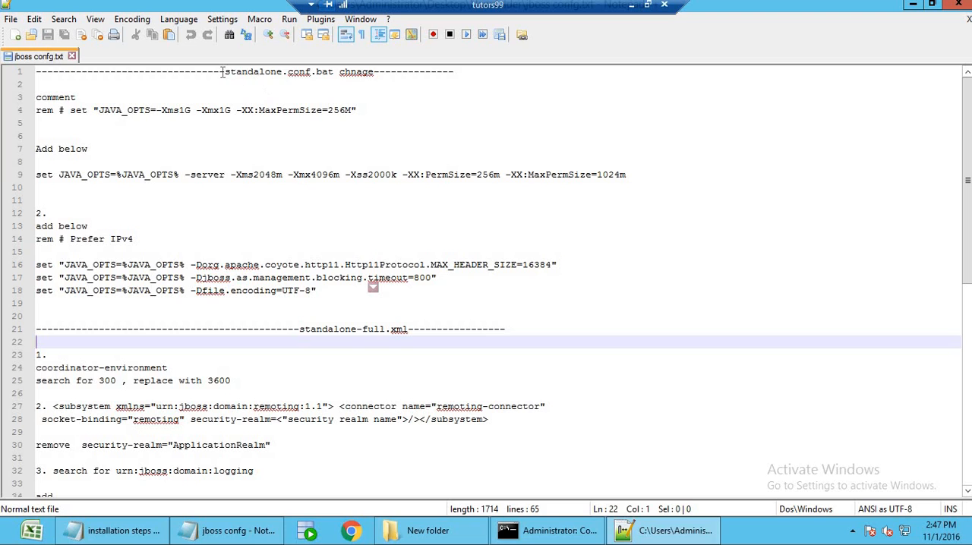
drag(220, 72, 335, 73)
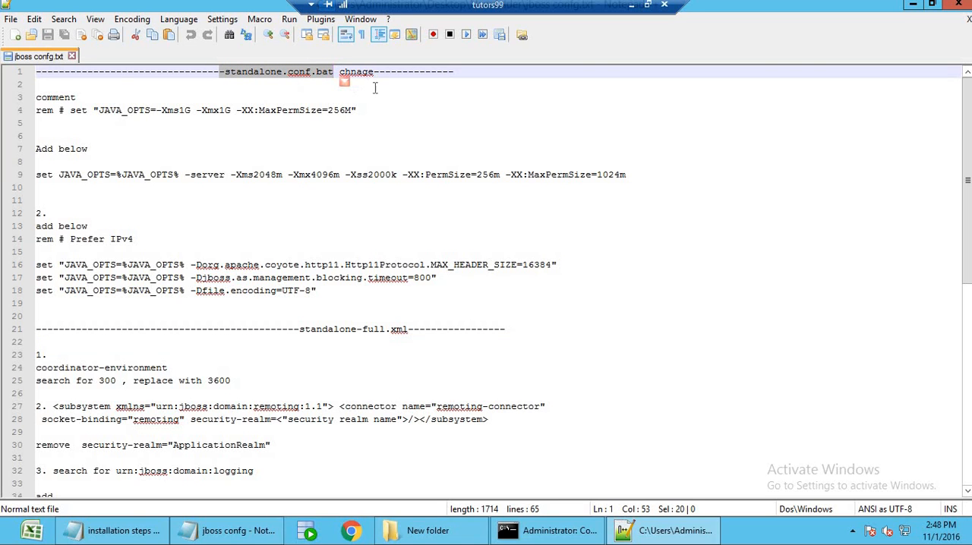
click(311, 144)
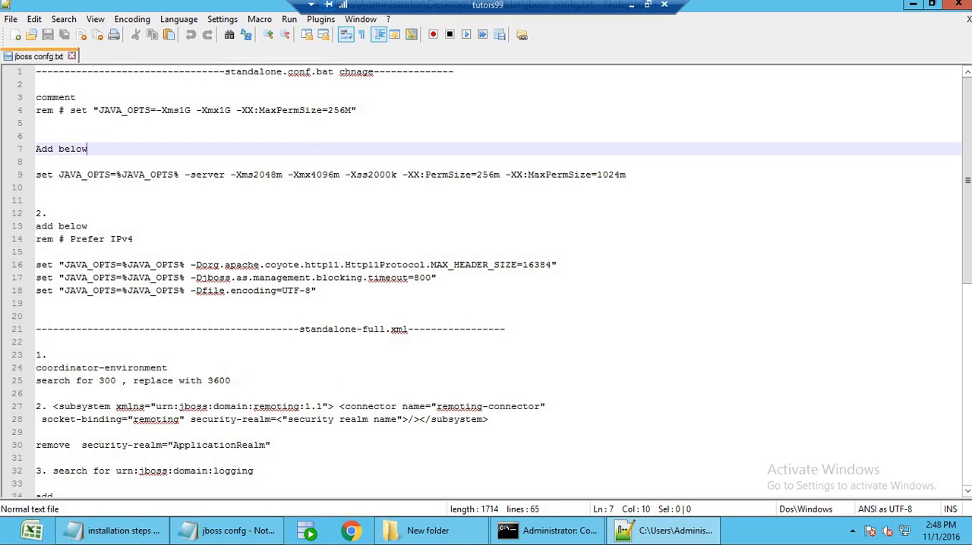
Open the C:\jboss6.4 installation folder in a new file explorer window.
click(5, 540)
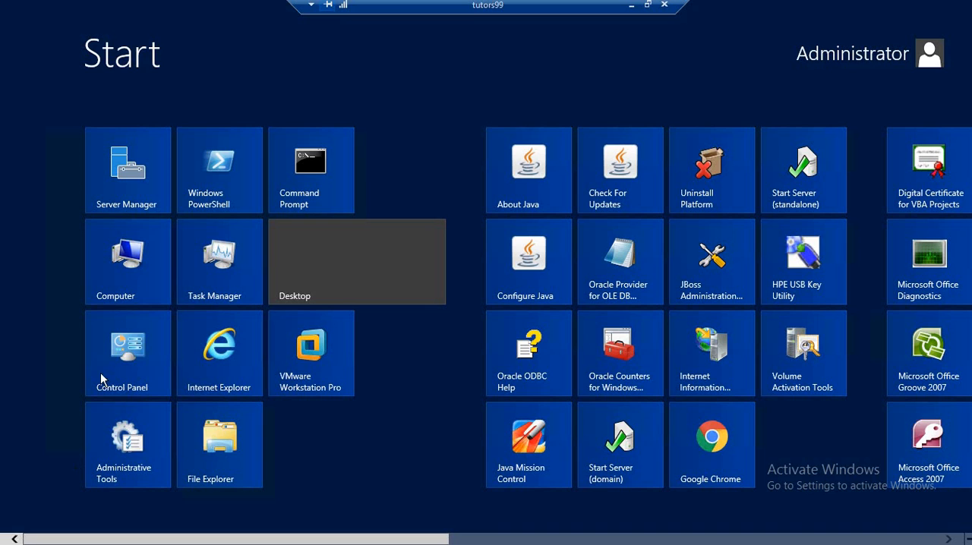
click(137, 277)
double_click(156, 119)
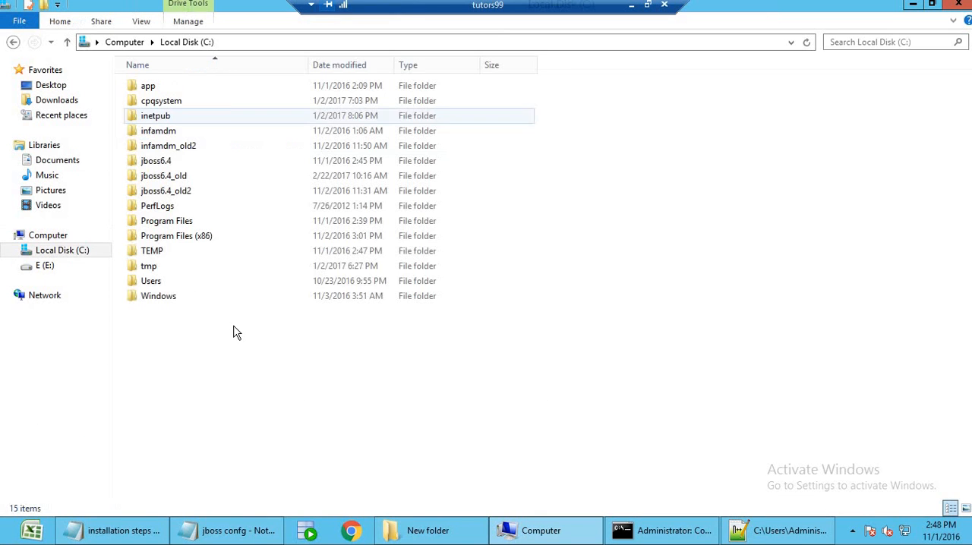
double_click(178, 163)
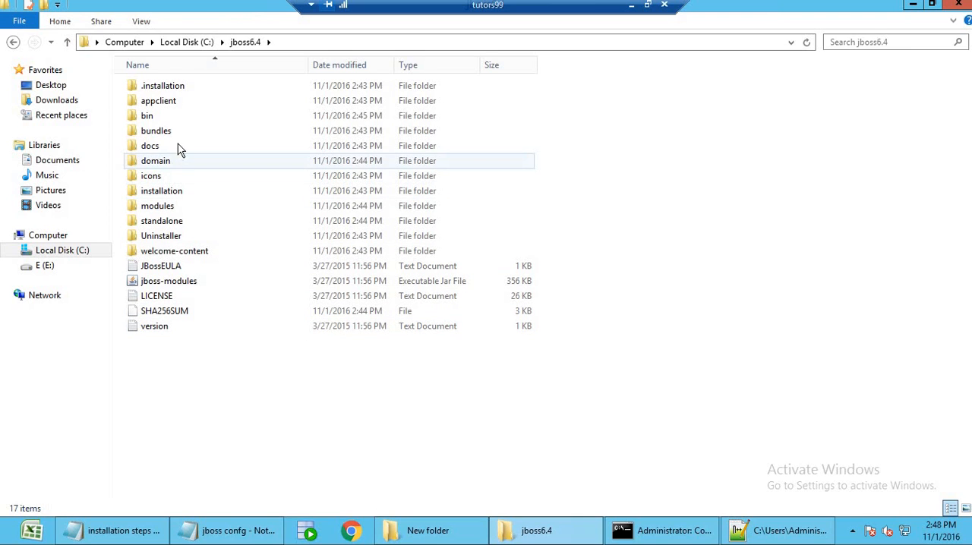
double_click(190, 221)
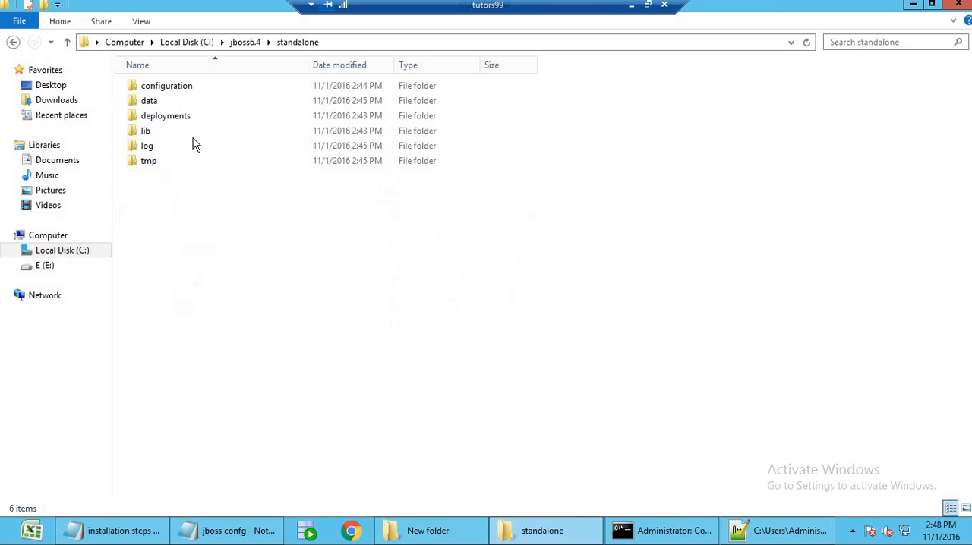
double_click(199, 86)
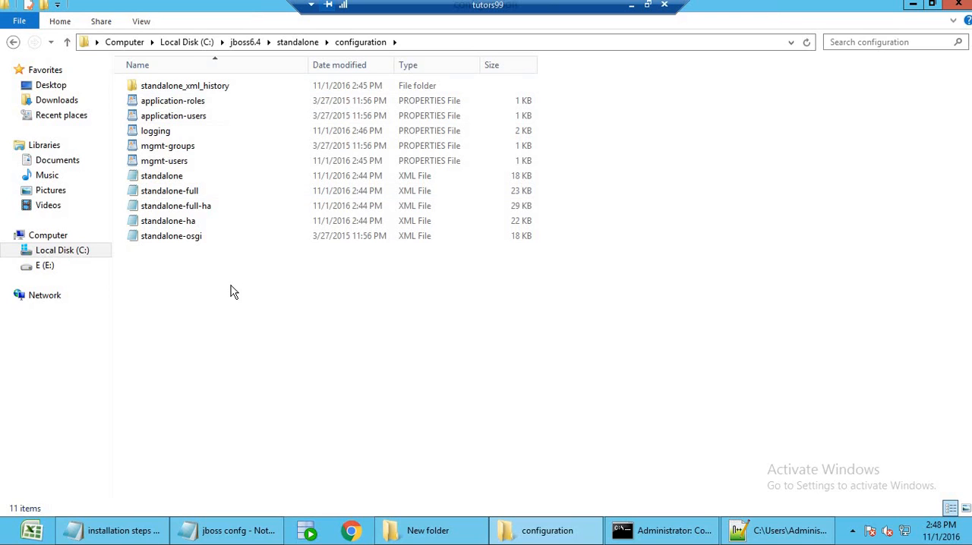
click(193, 191)
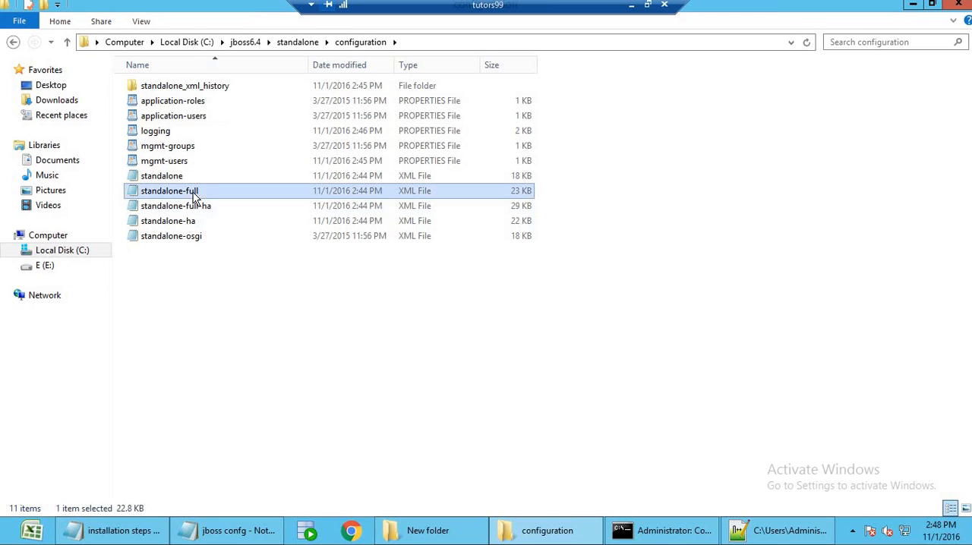
click(782, 530)
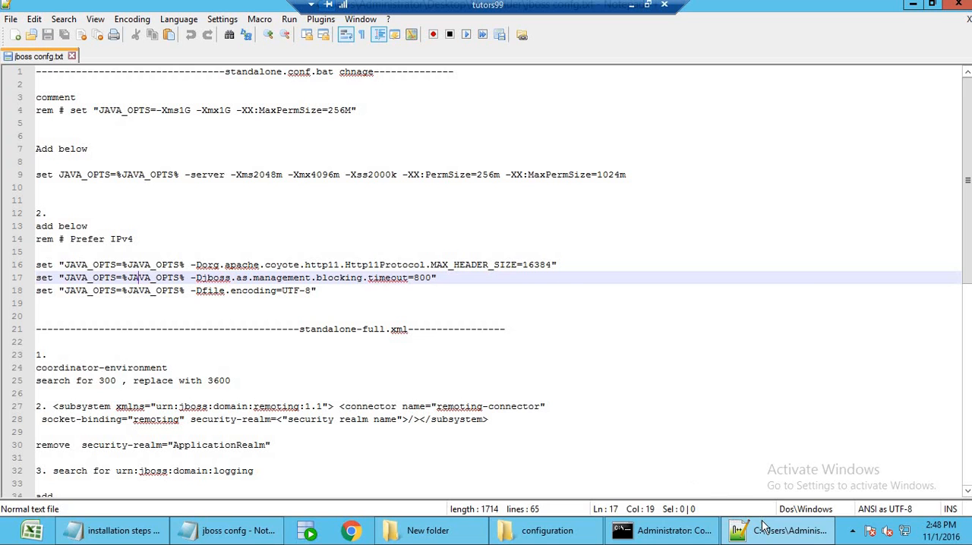
key(alt+Tab)
click(297, 42)
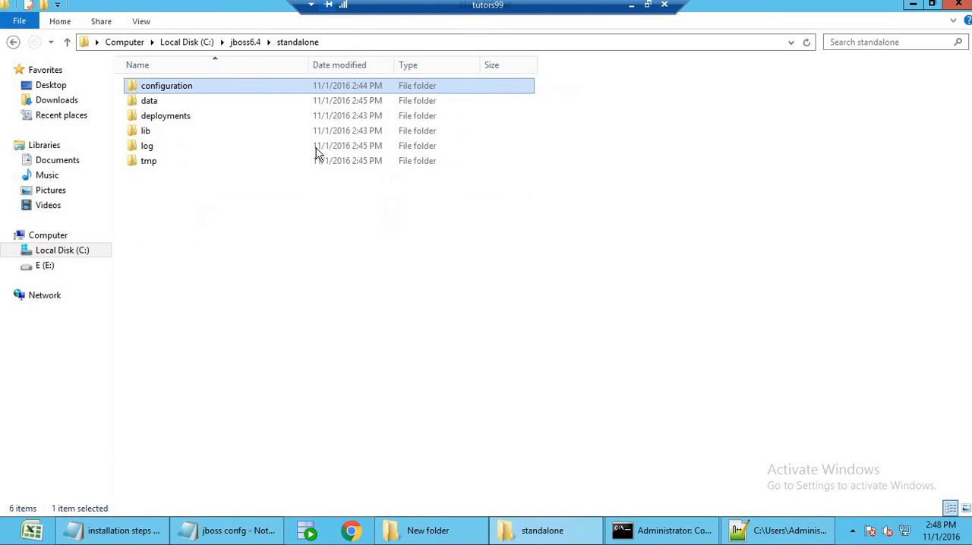
click(251, 41)
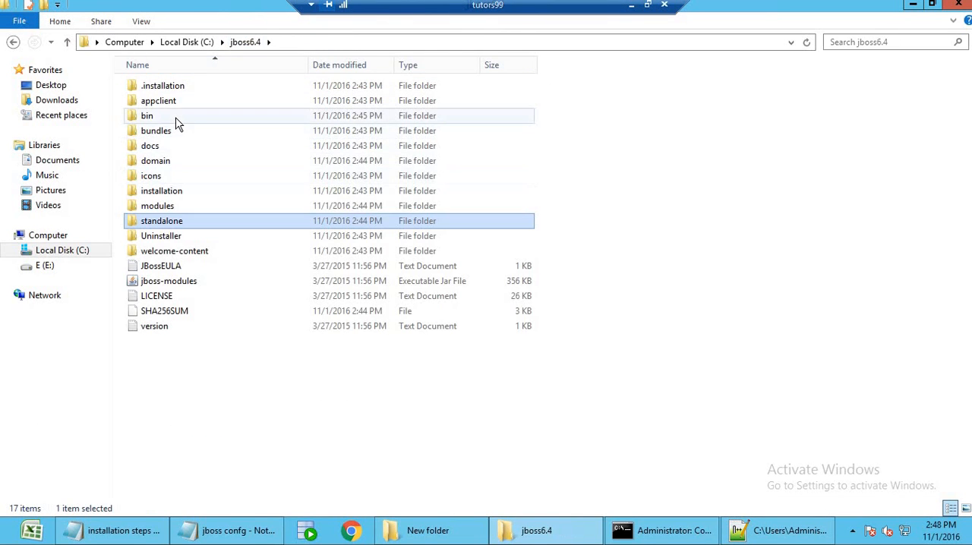
Open the standalone.conf batch file from the jboss6.4 bin folder in Notepad++.
double_click(177, 117)
click(183, 343)
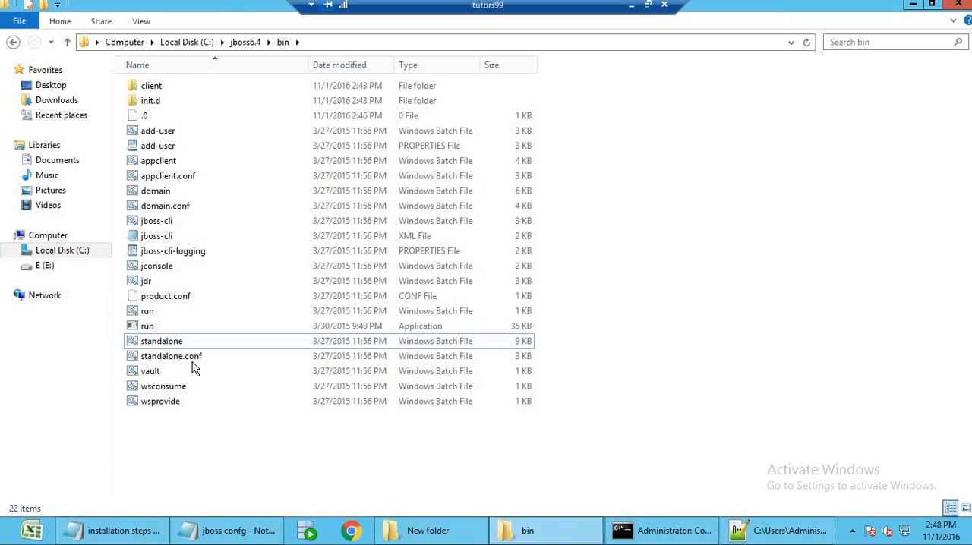
click(193, 358)
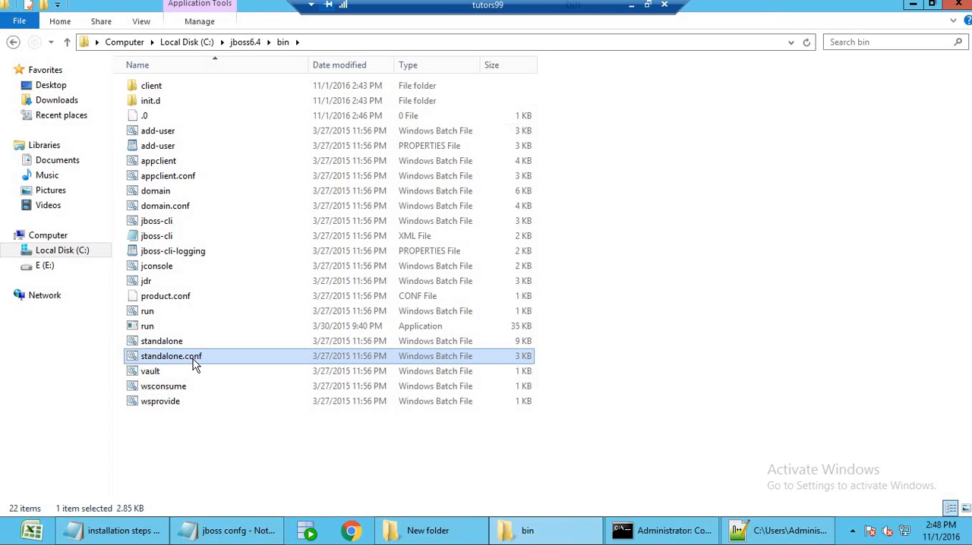
right_click(193, 359)
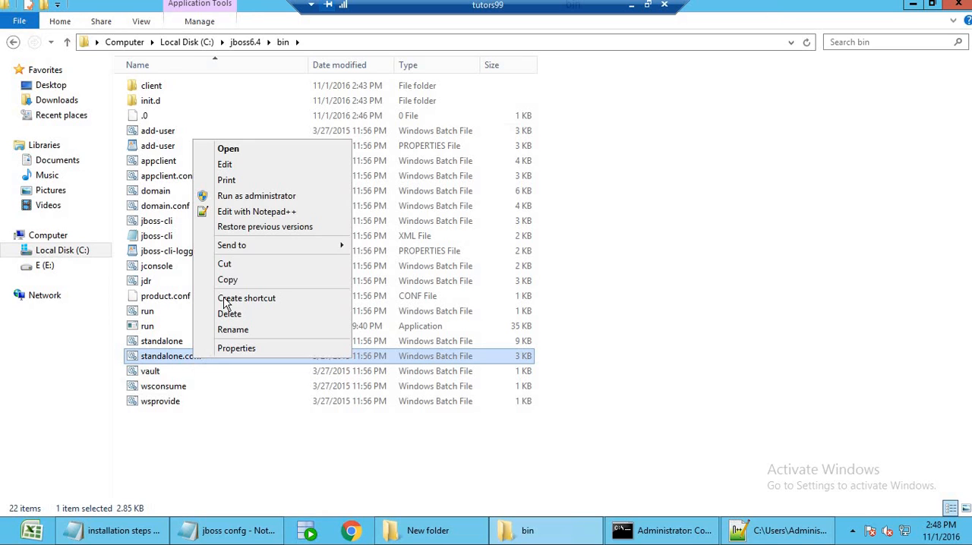
click(247, 219)
Comment out the JVM memory line "JAVA_OPTS=-Xms1G -Xmx1G -XX:MaxPermSize=256M" with rem # and insert two blank lines below it.
scroll(425, 356, down, 10)
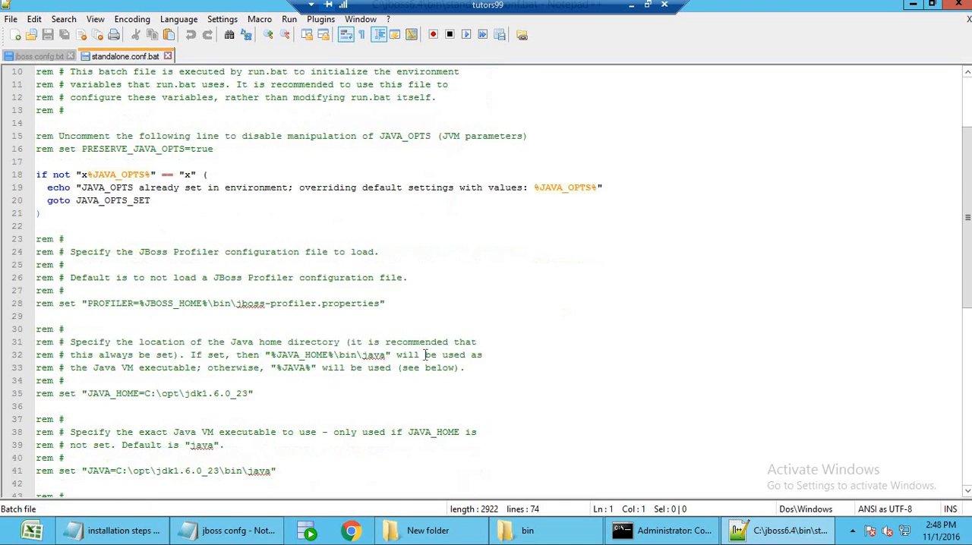
scroll(425, 356, down, 4)
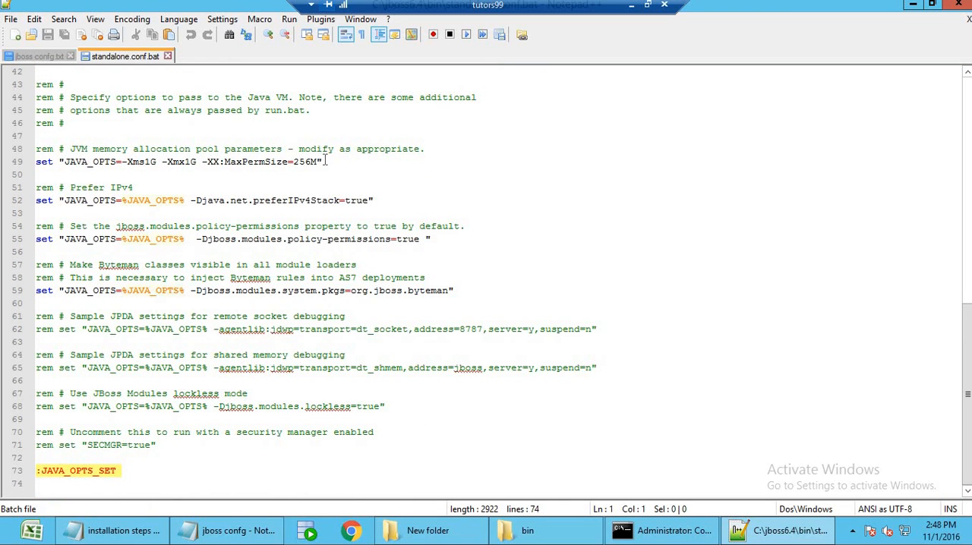
drag(325, 161, 37, 163)
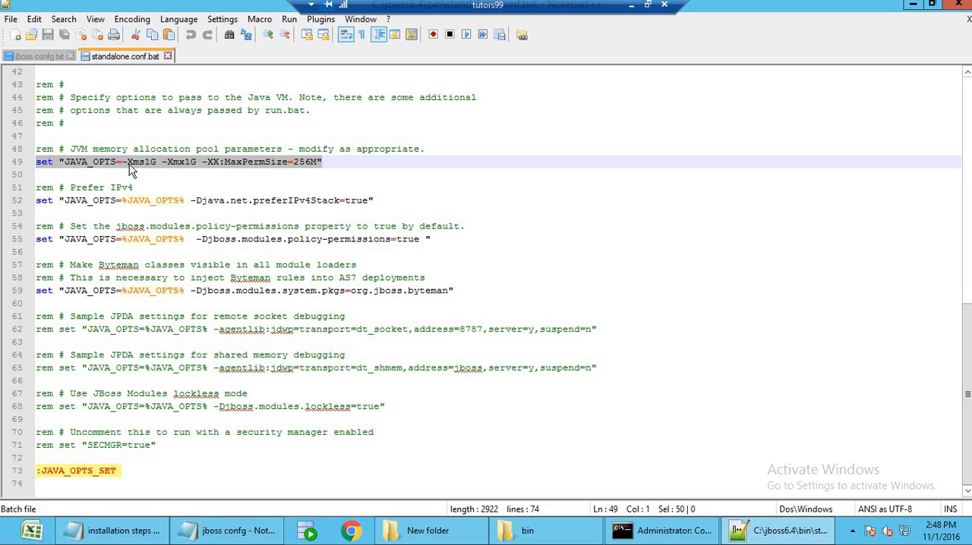
click(335, 162)
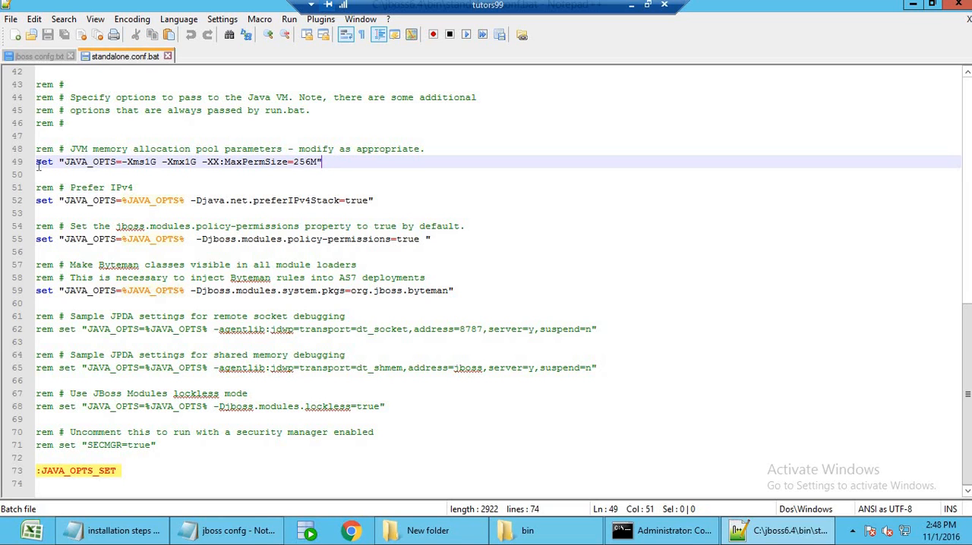
click(37, 164)
text(rem #)
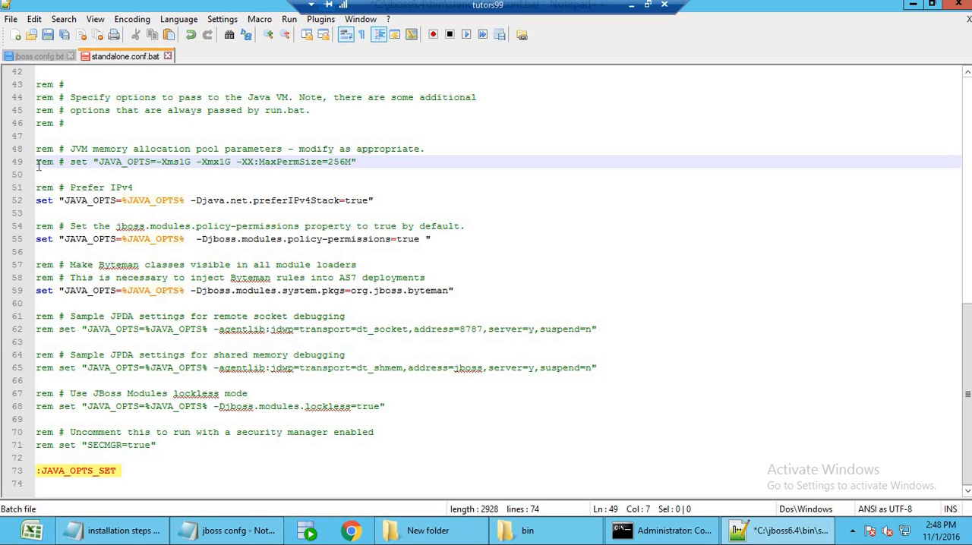
key(End)
key(Return)
key(Return)
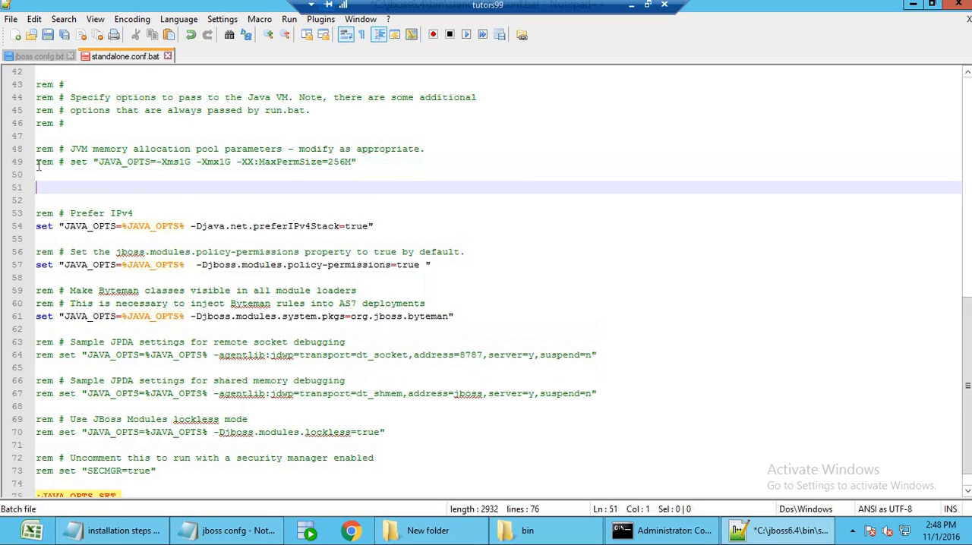
key(Up)
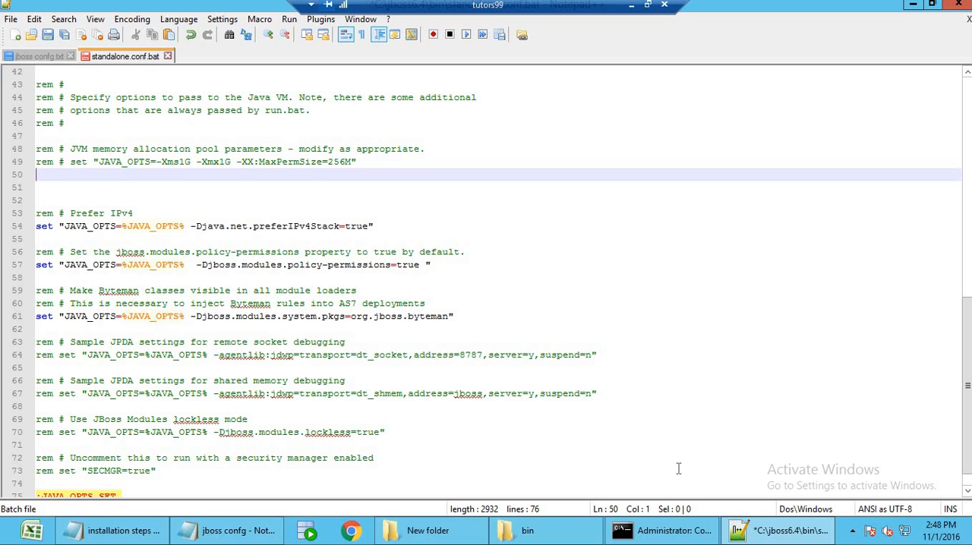
mouse_move(740, 538)
click(43, 59)
click(369, 110)
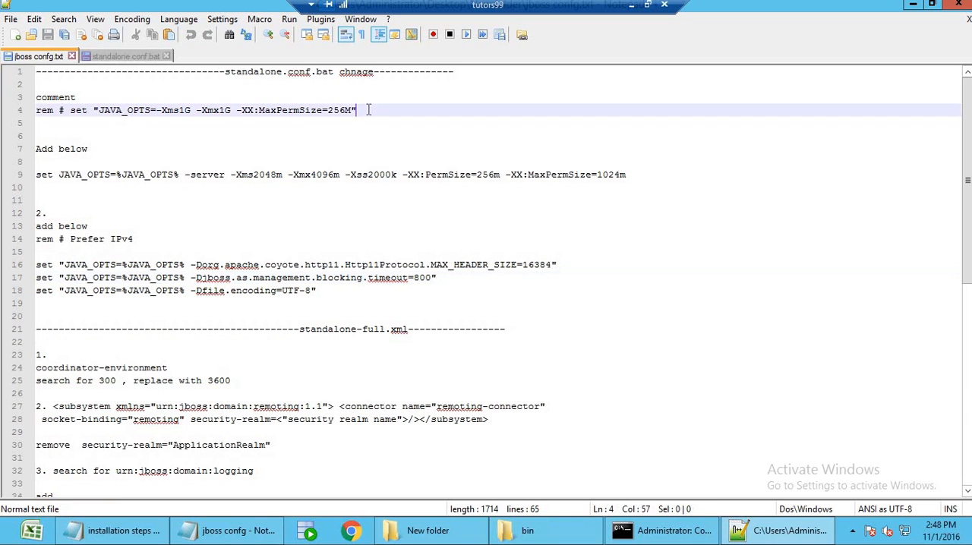
key(shift+Home)
key(ctrl+c)
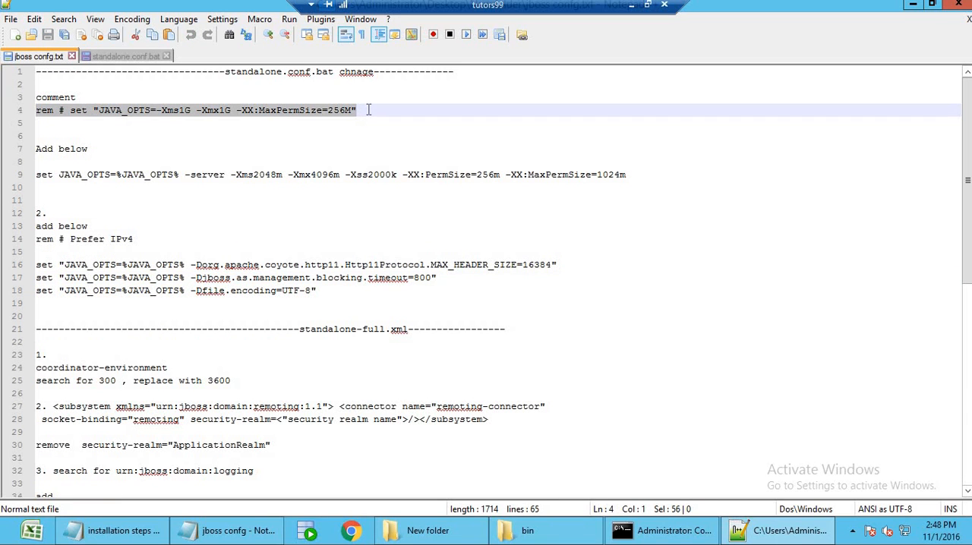
click(776, 537)
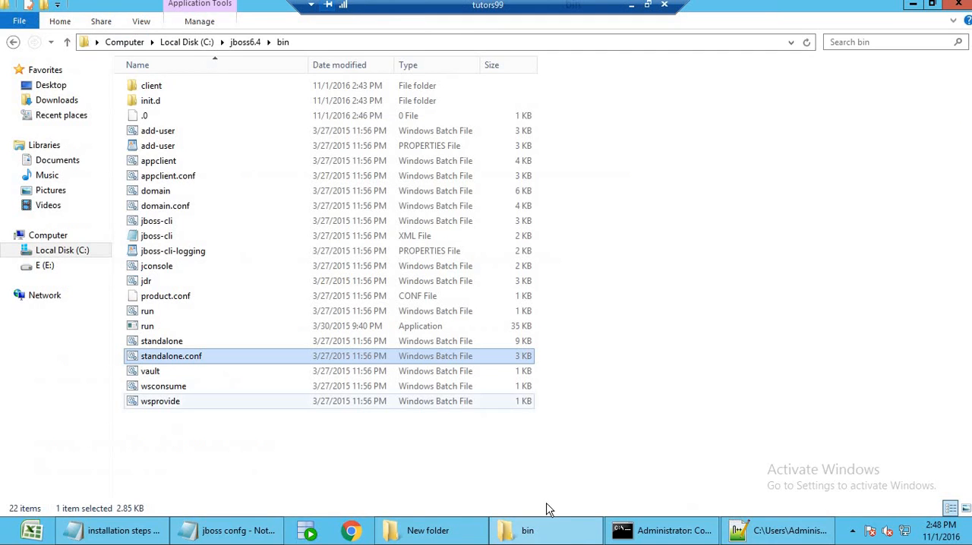
click(774, 540)
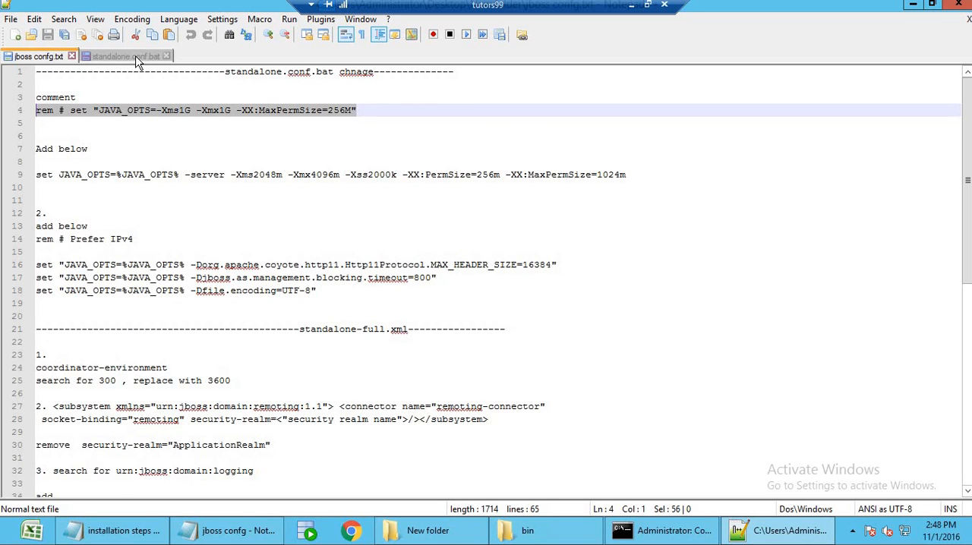
click(138, 58)
key(ctrl+v)
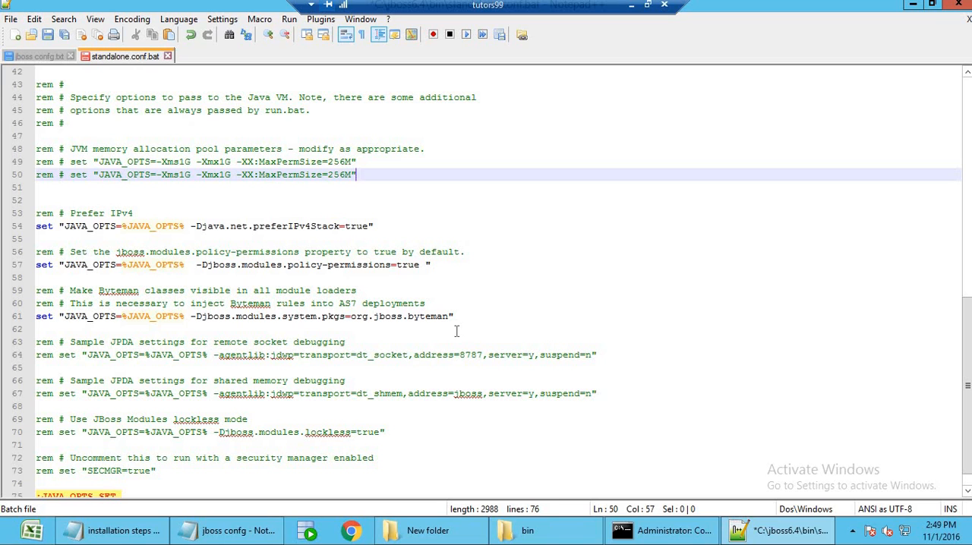
key(ctrl+z)
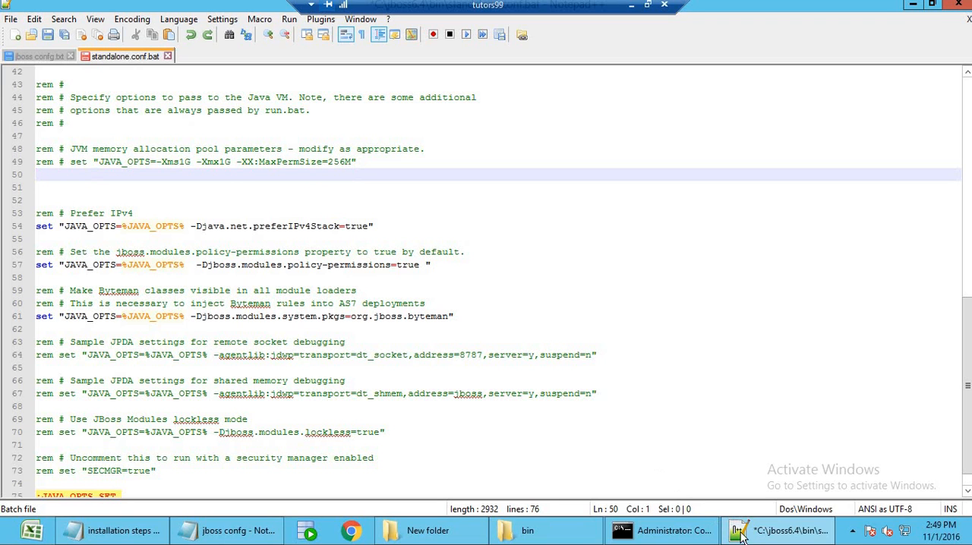
Copy "set JAVA_OPTS=%JAVA_OPTS% -server -Xms2048m -Xmx4096m -Xss2000k -XX:PermSize=256m -XX:MaxPermSize=1024m" from jboss confg.txt to below the commented memory line in standalone.conf.bat.
click(49, 59)
click(72, 122)
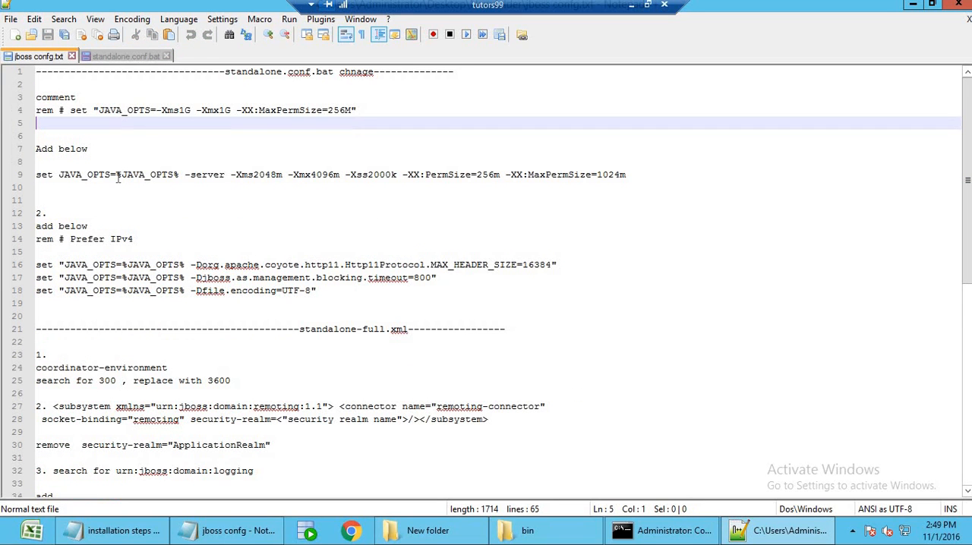
drag(42, 111, 104, 111)
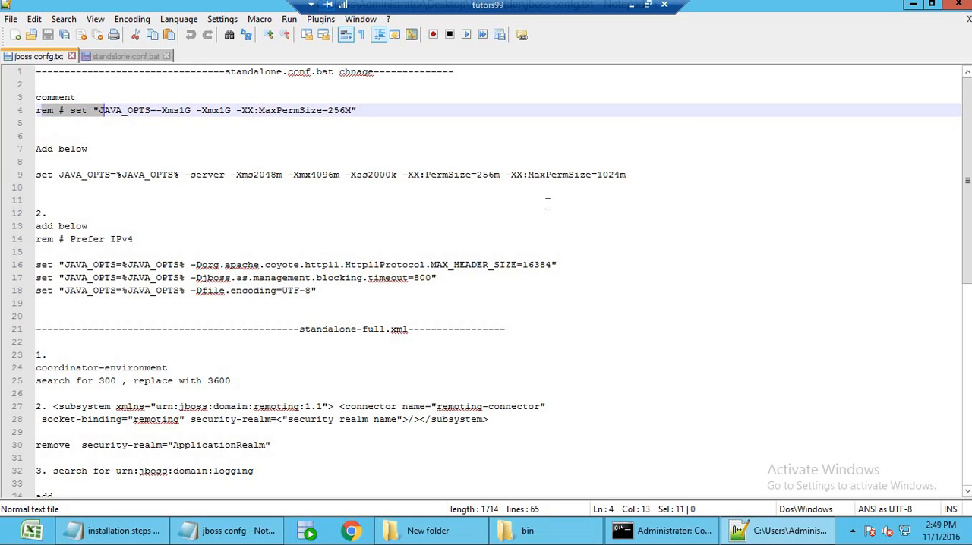
click(636, 175)
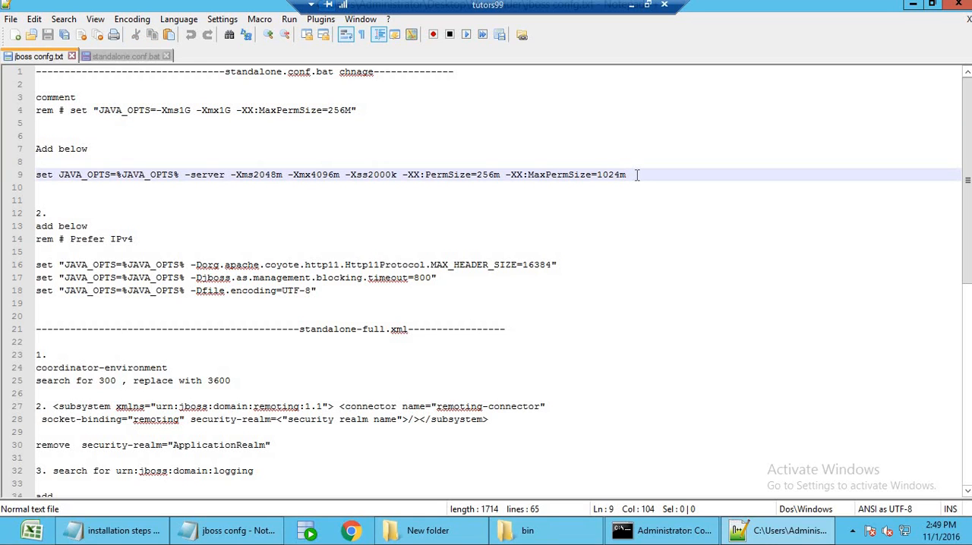
key(shift+Home)
key(ctrl+c)
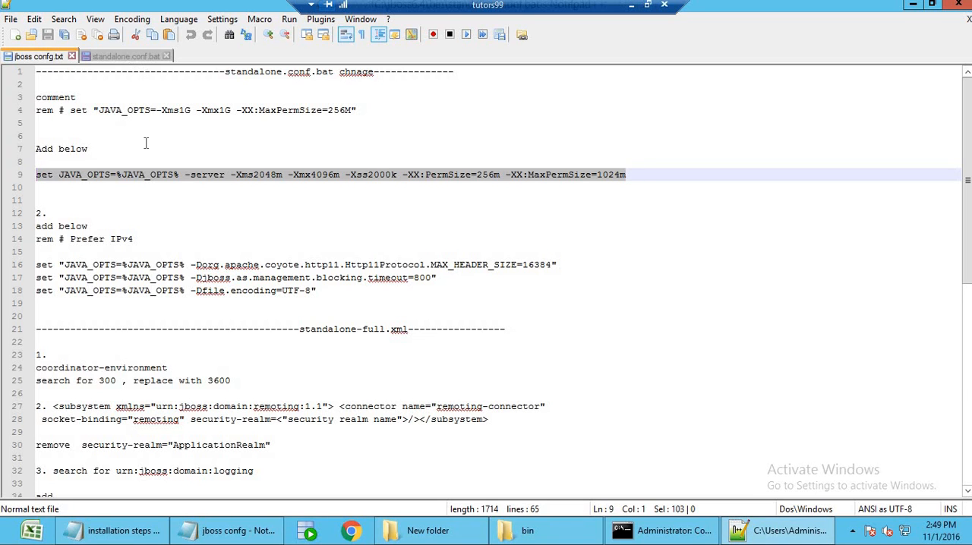
click(127, 56)
key(ctrl+v)
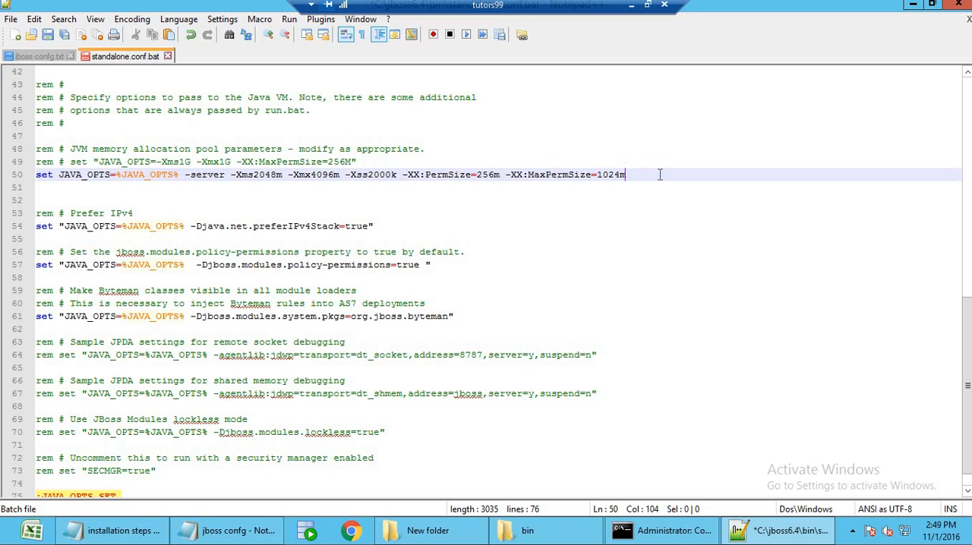
Copy the three JAVA_OPTS lines for MAX_HEADER_SIZE=16384, blocking.timeout=800 and file.encoding=UTF-8 from jboss confg.txt to below the preferIPv4Stack line in standalone.conf.bat.
click(390, 223)
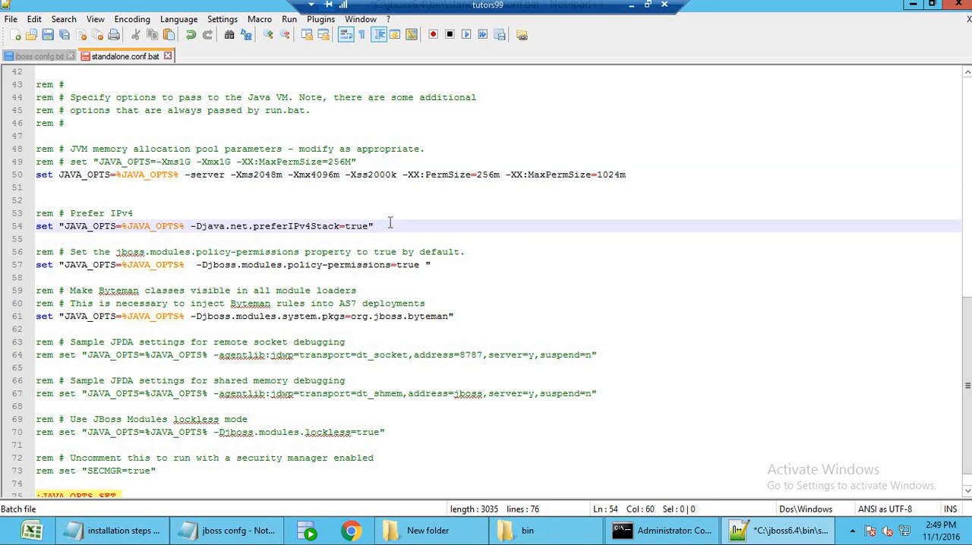
key(Return)
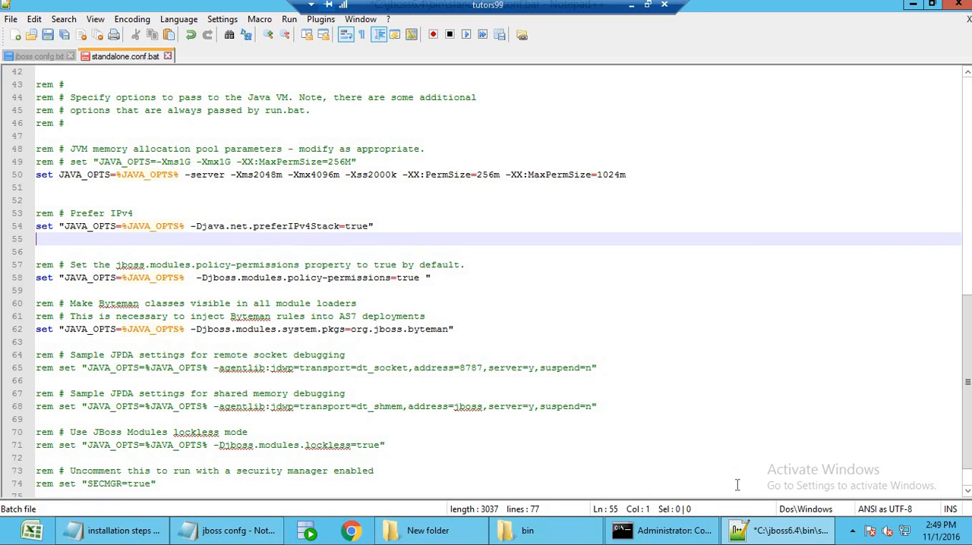
click(765, 537)
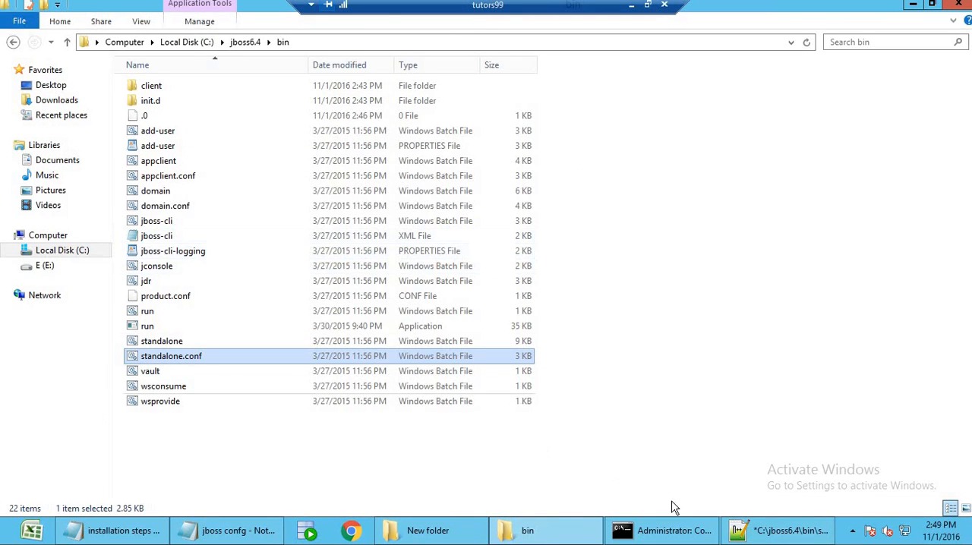
click(762, 531)
click(38, 56)
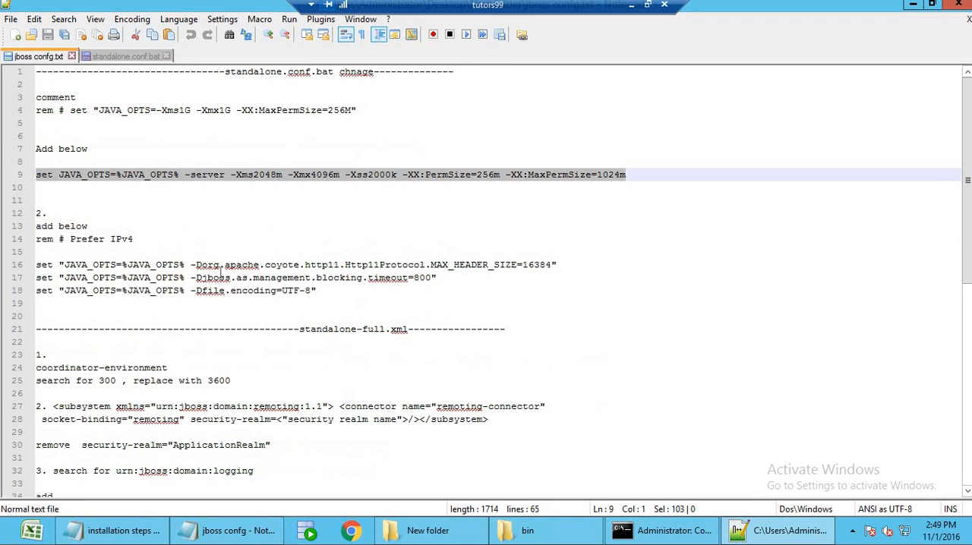
drag(315, 291, 36, 266)
key(ctrl+c)
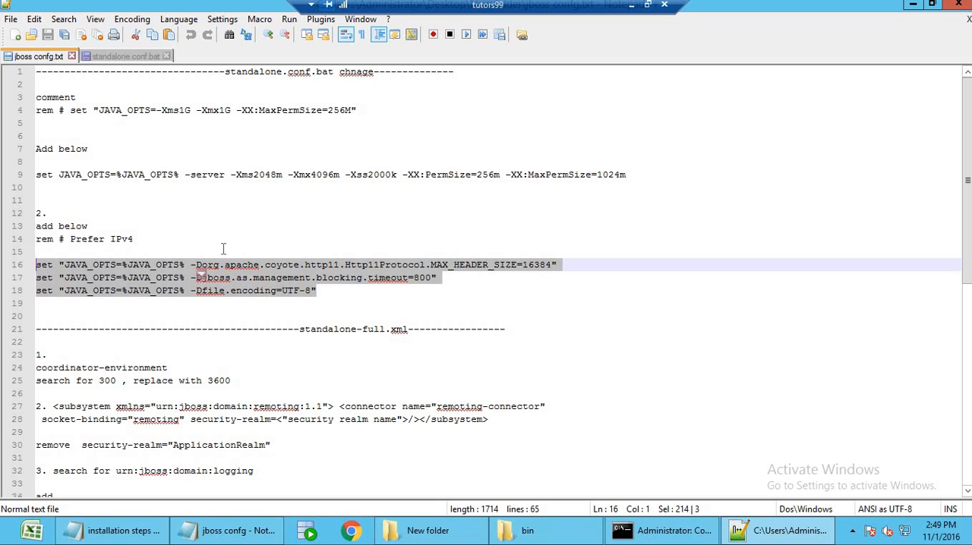
click(767, 540)
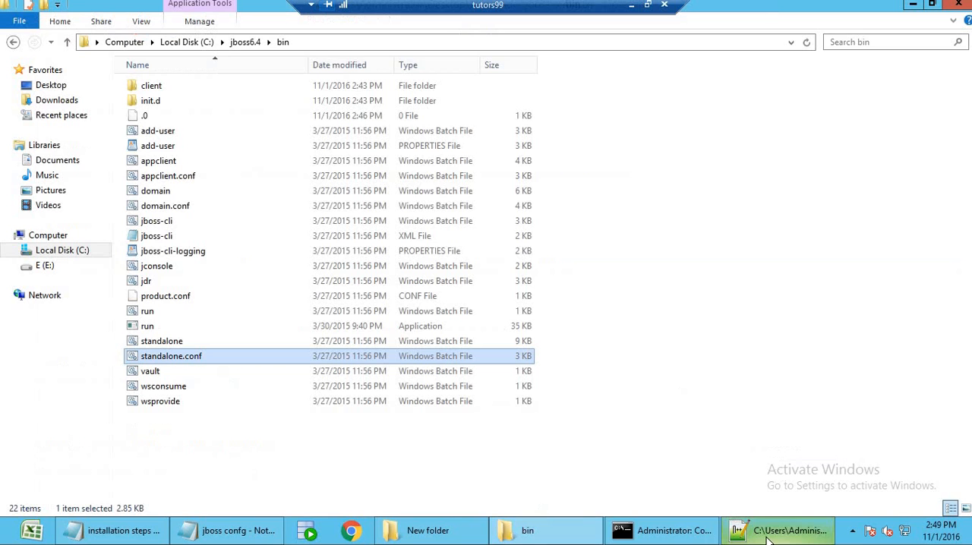
click(767, 540)
click(102, 57)
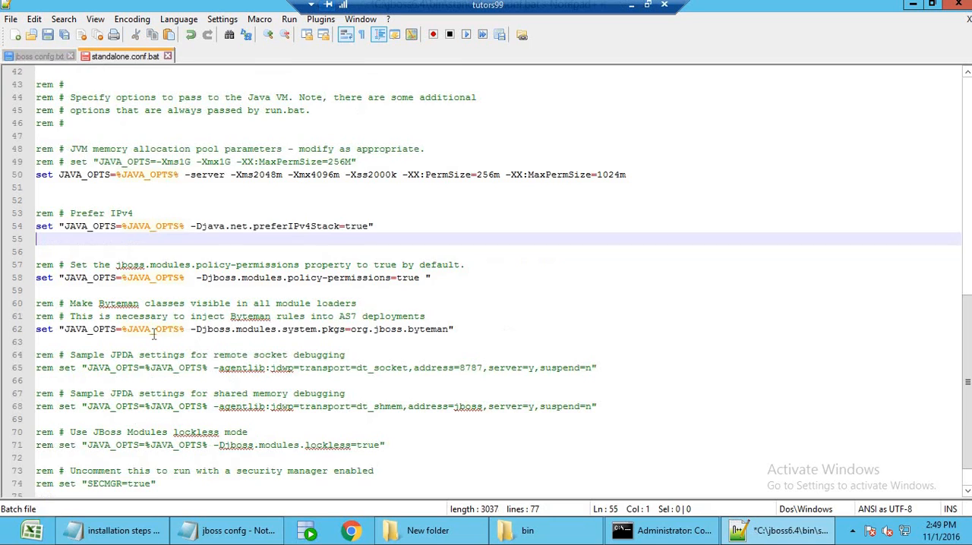
key(ctrl+v)
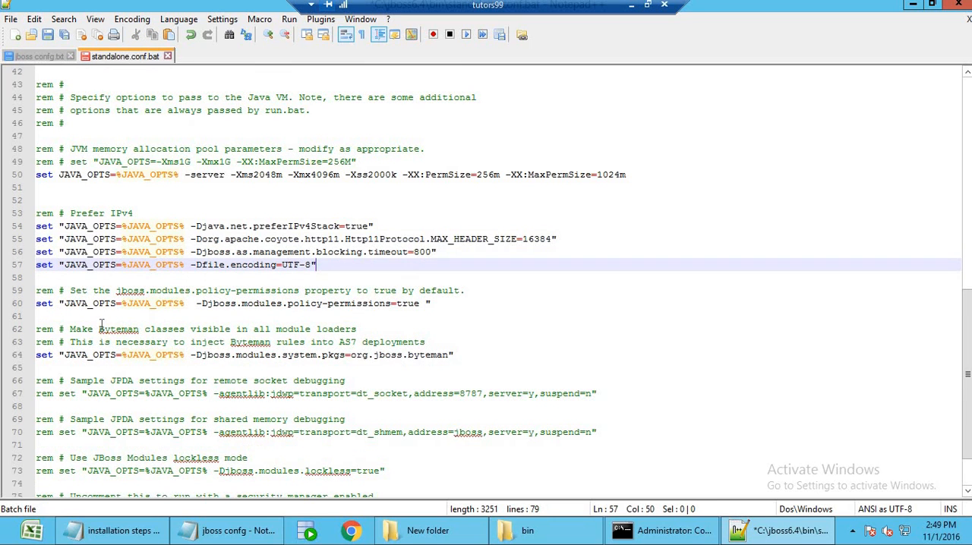
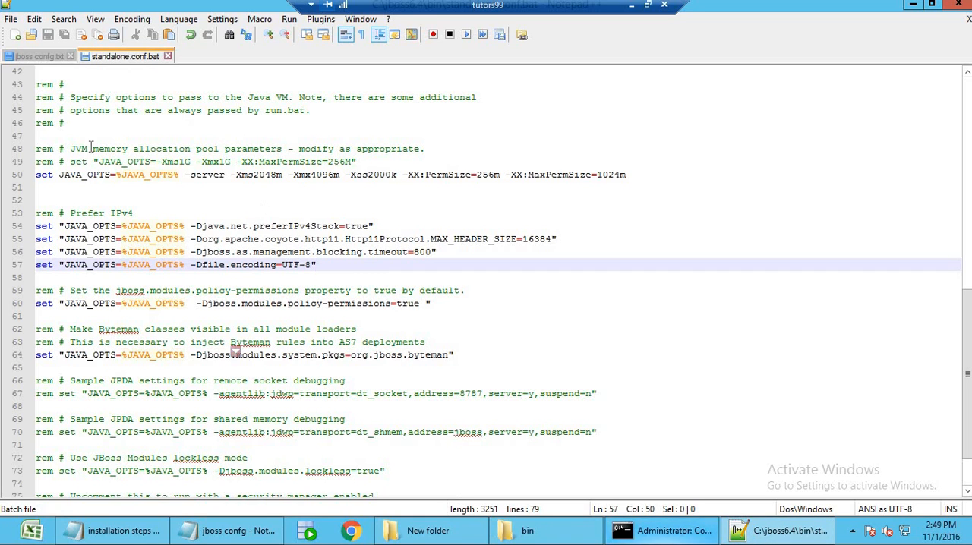
Check the edited JAVA_OPTS lines in standalone.conf.bat against the standalone.conf.bat changes listed in jboss confg.txt.
click(27, 58)
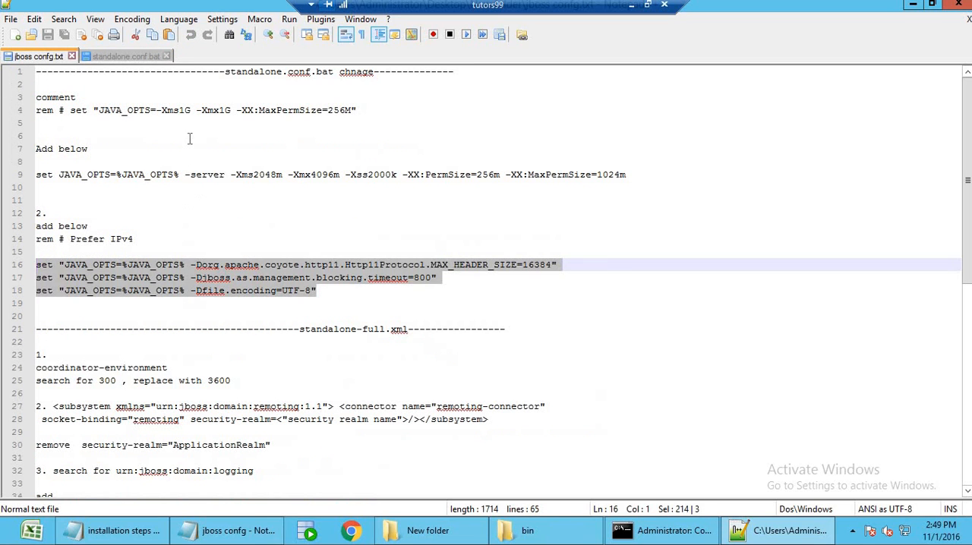
click(257, 134)
drag(364, 112, 33, 114)
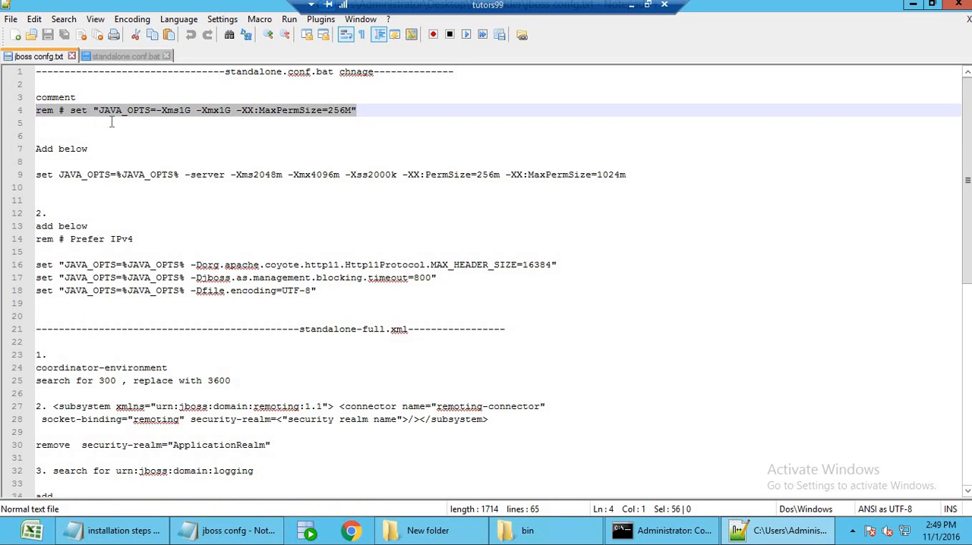
click(112, 122)
drag(638, 179, 121, 175)
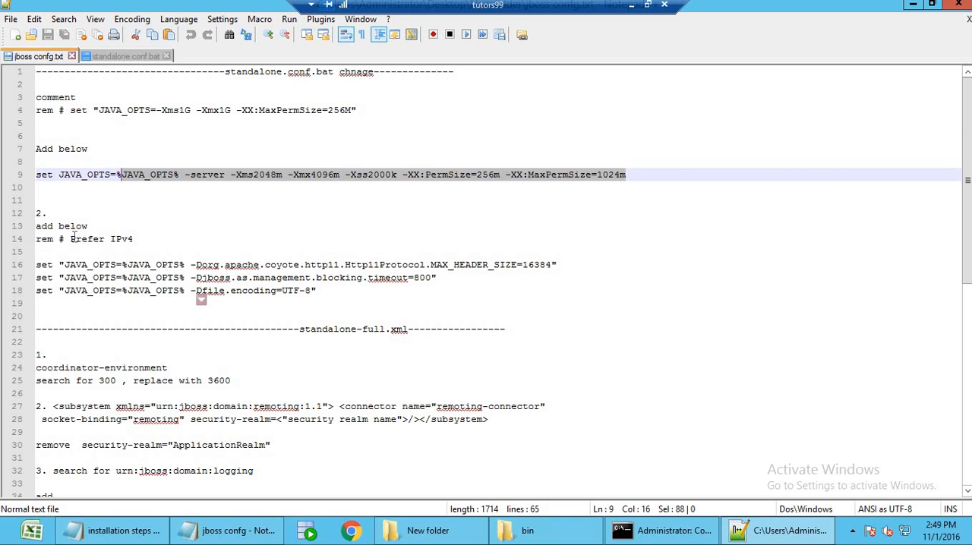
click(126, 56)
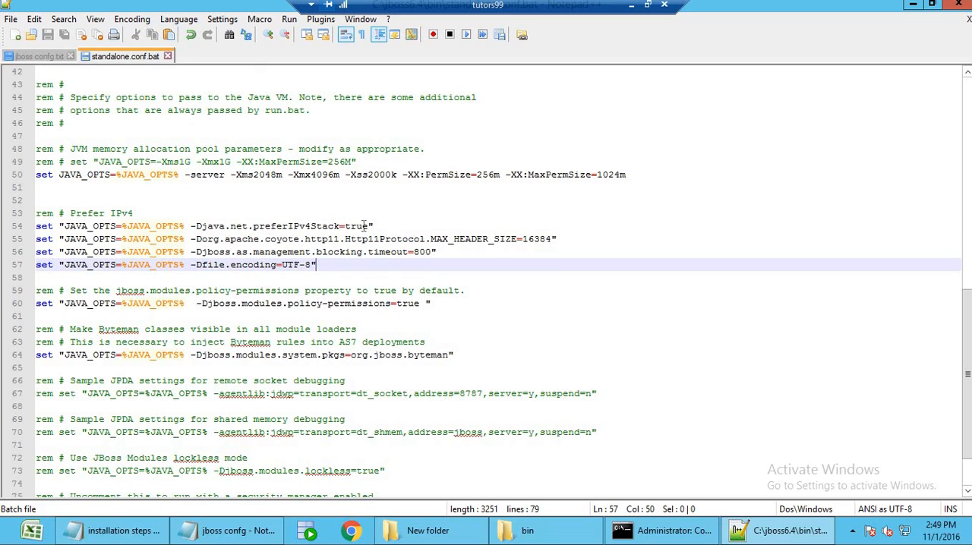
drag(379, 226, 217, 228)
drag(322, 265, 35, 240)
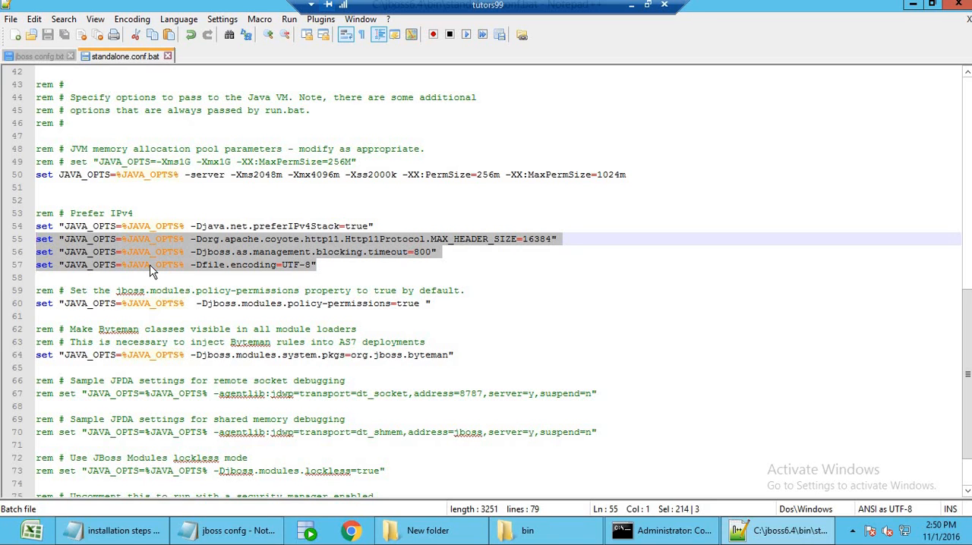
click(350, 269)
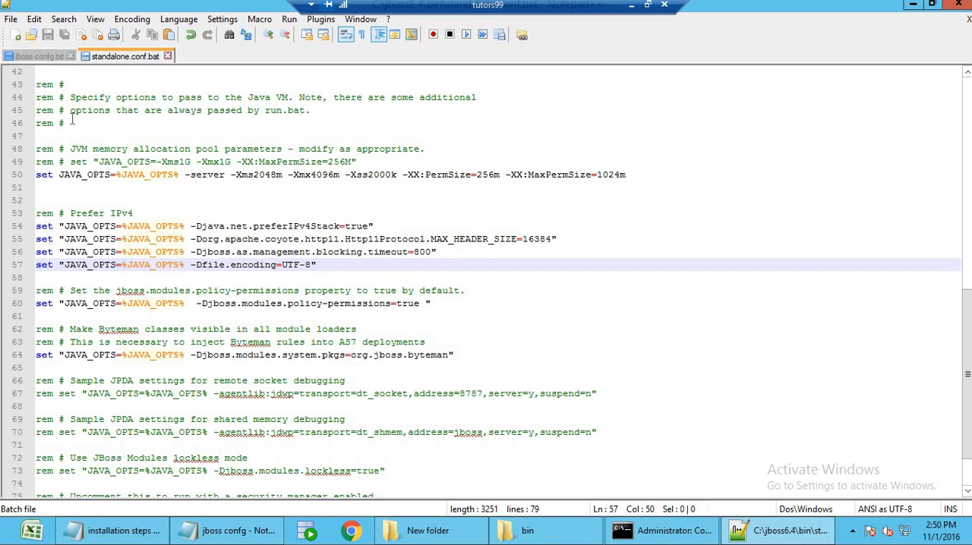
click(38, 58)
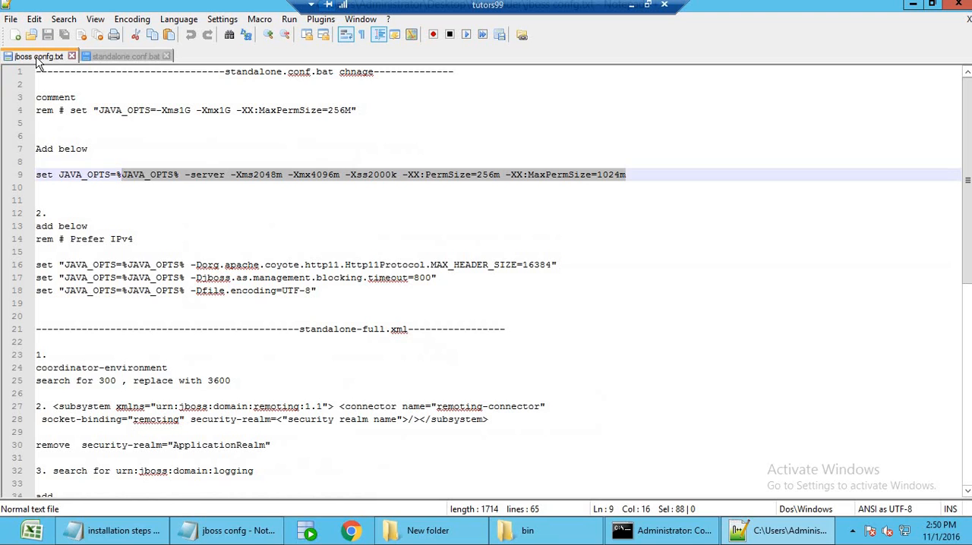
Add the line "b. Setting up the properties for snadalone.config.bat and standalone-full.xml in JOBSS" below jboss6.4 in the installation steps notes in Notepad.
click(148, 534)
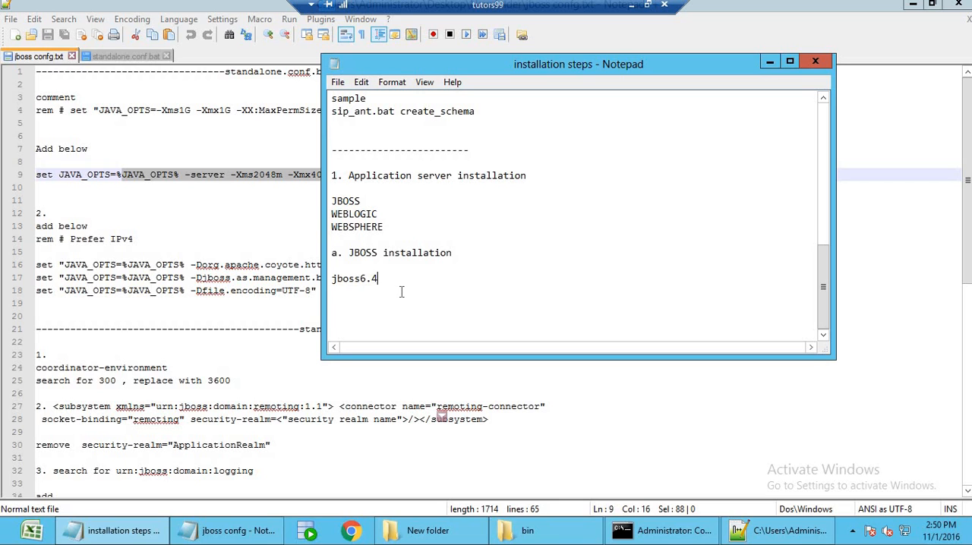
key(Return)
key(Return)
text(b. Setting)
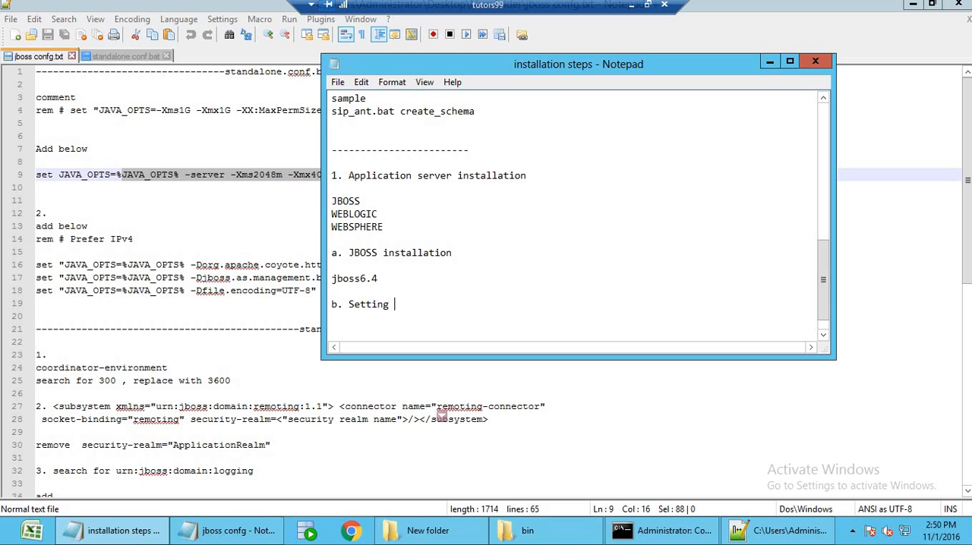
text( up the properties for)
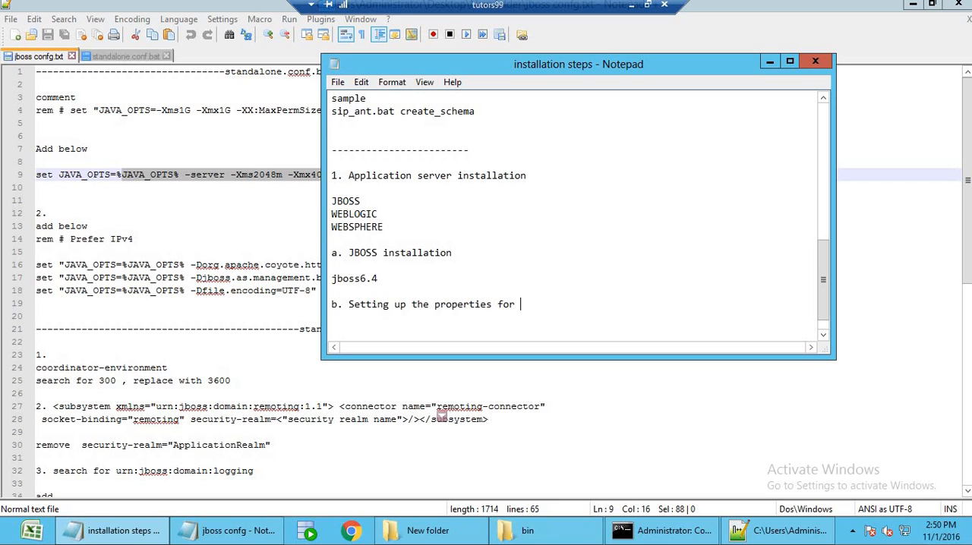
text( snadalone.config.bat and sta)
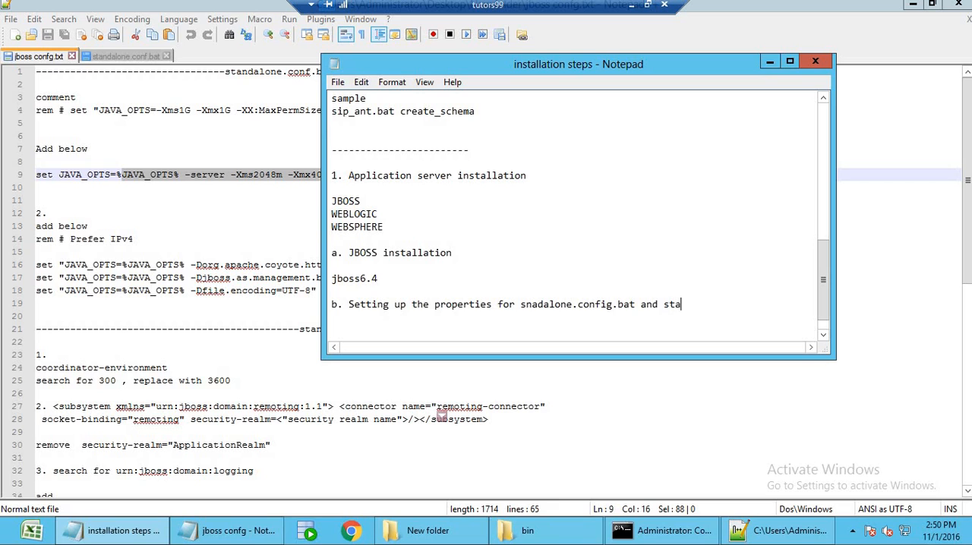
text(ndalone-full.xml in)
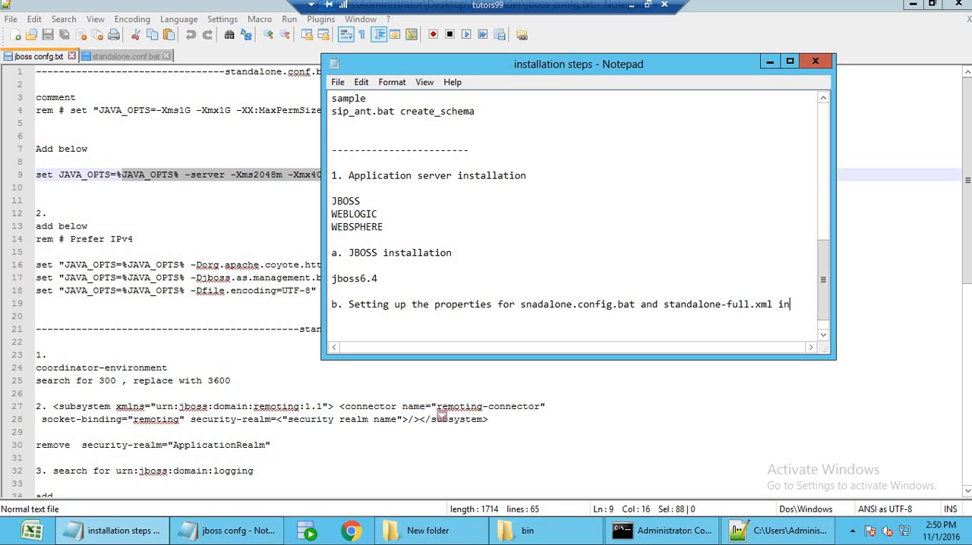
text(BSS)
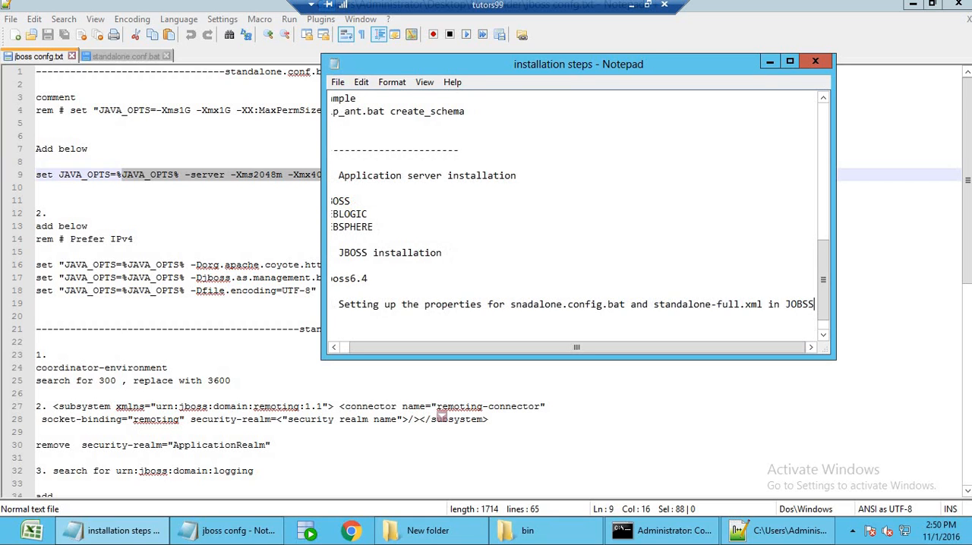
key(Return)
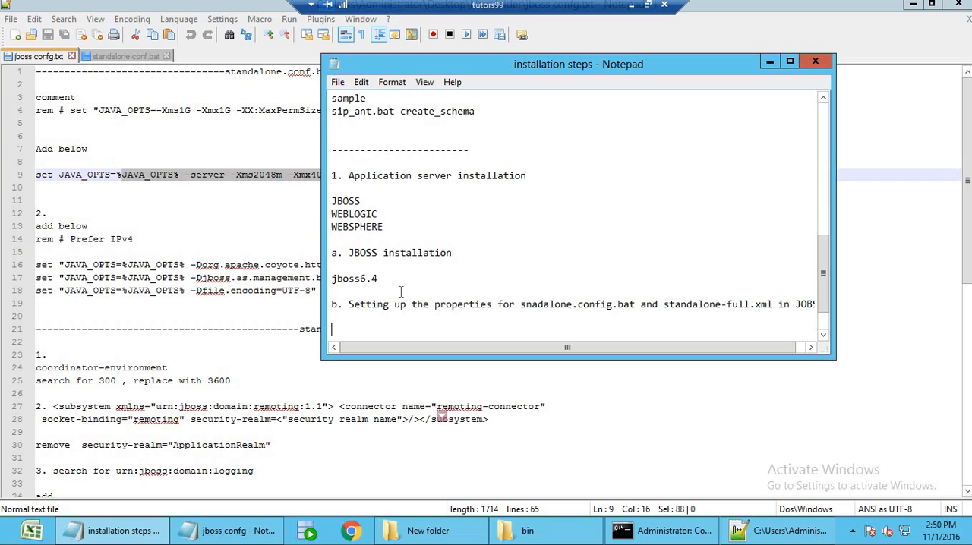
Review the standalone-full.xml section of jboss confg.txt and open standalone-full.xml from jboss6.4\standalone\configuration in Notepad++.
click(290, 161)
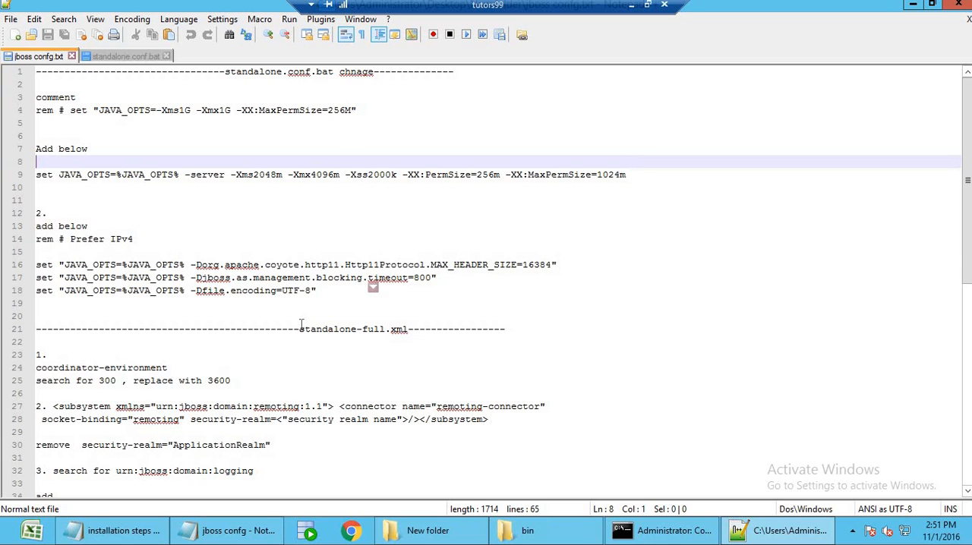
scroll(304, 322, down, 5)
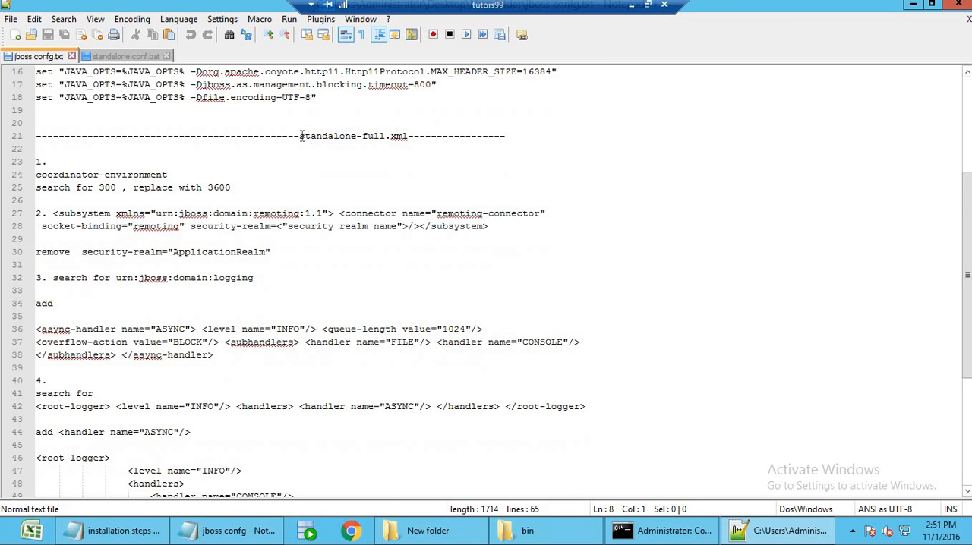
drag(299, 136, 414, 137)
click(423, 165)
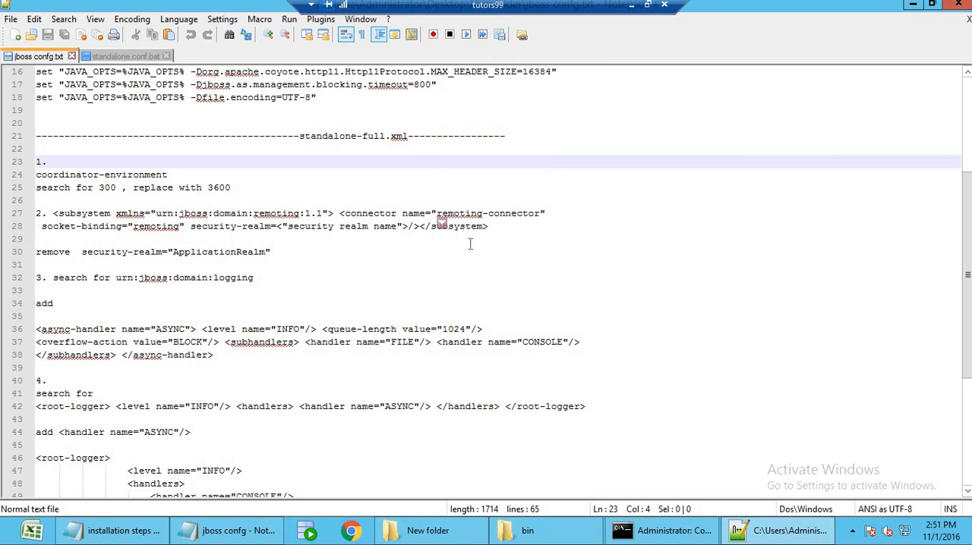
click(532, 531)
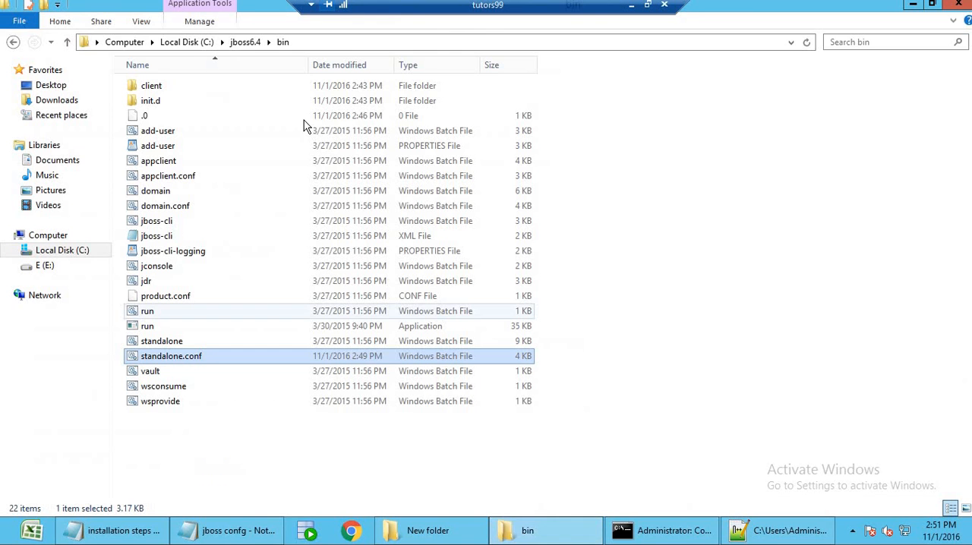
click(251, 45)
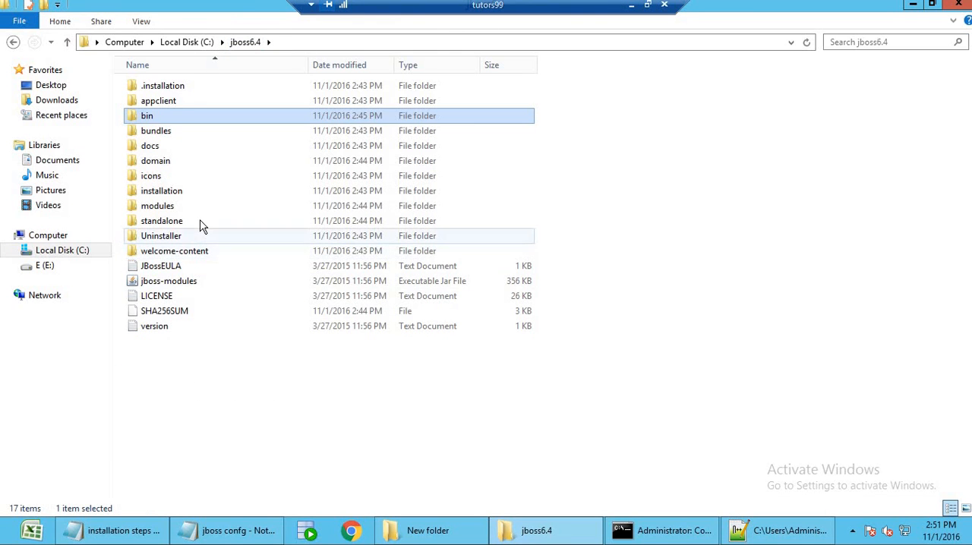
click(201, 223)
double_click(202, 224)
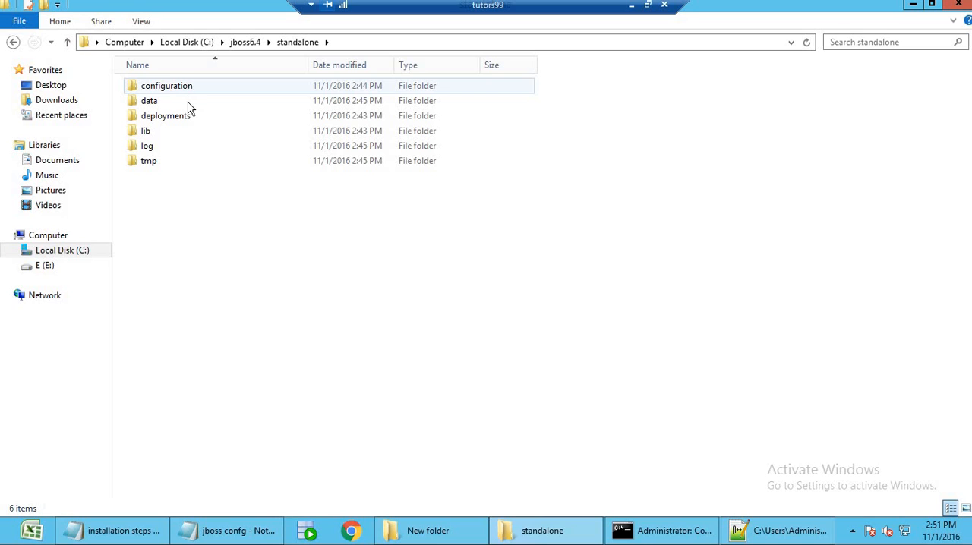
double_click(190, 90)
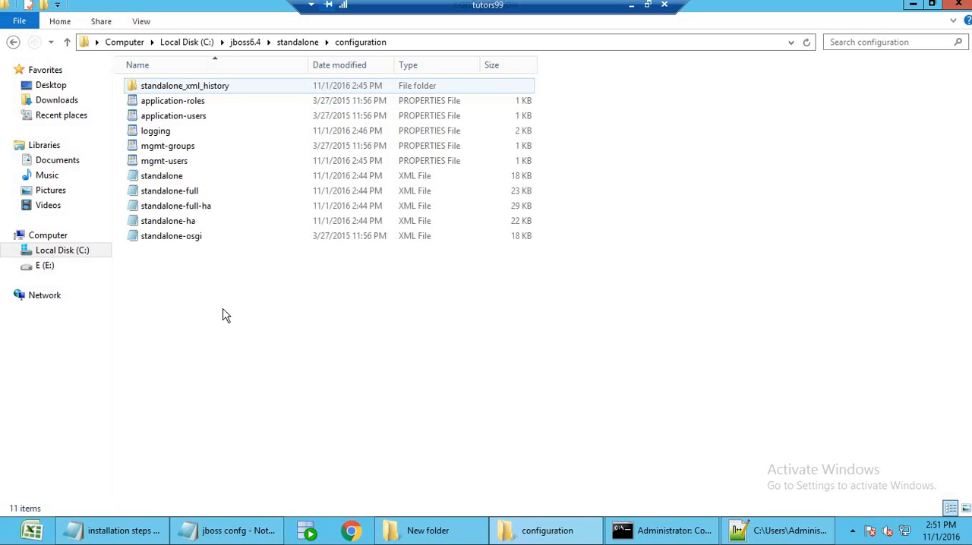
click(201, 196)
right_click(201, 198)
click(244, 233)
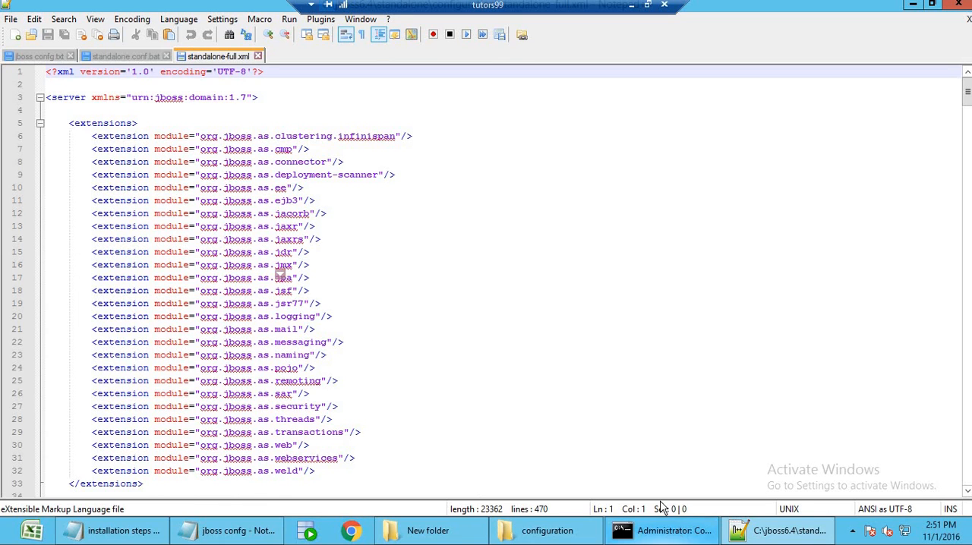
Find 300 in standalone-full.xml, set the coordinator-environment default-timeout to 3600 as listed in jboss confg.txt, and save the file.
click(32, 57)
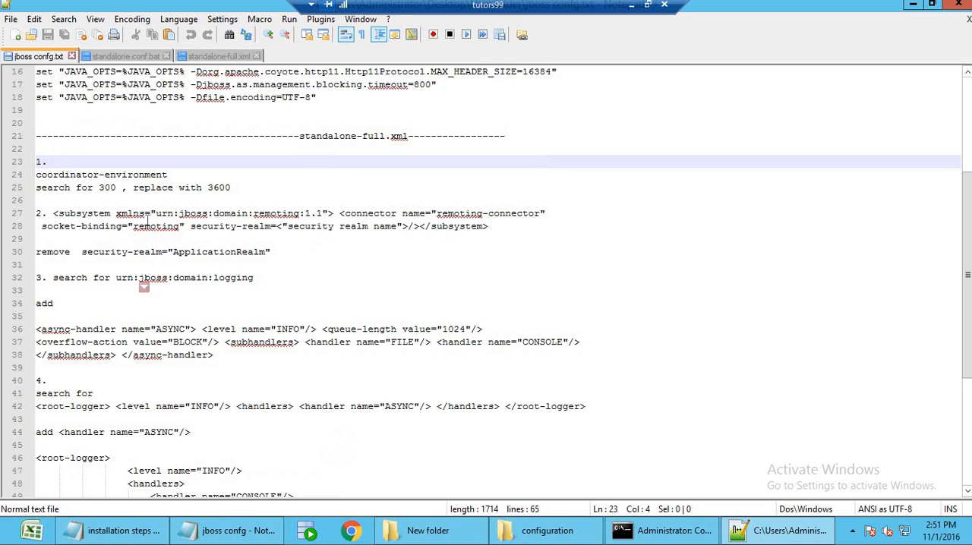
double_click(107, 187)
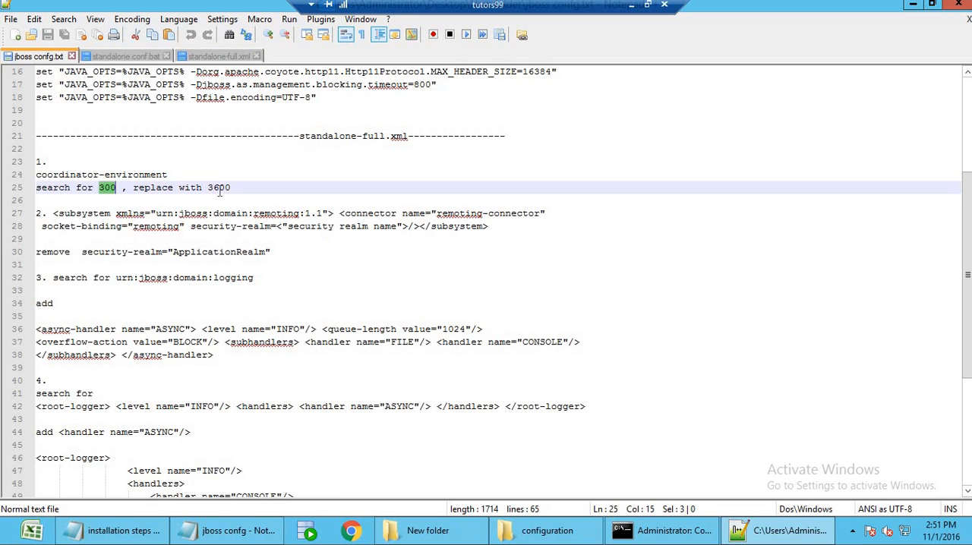
double_click(218, 188)
click(220, 59)
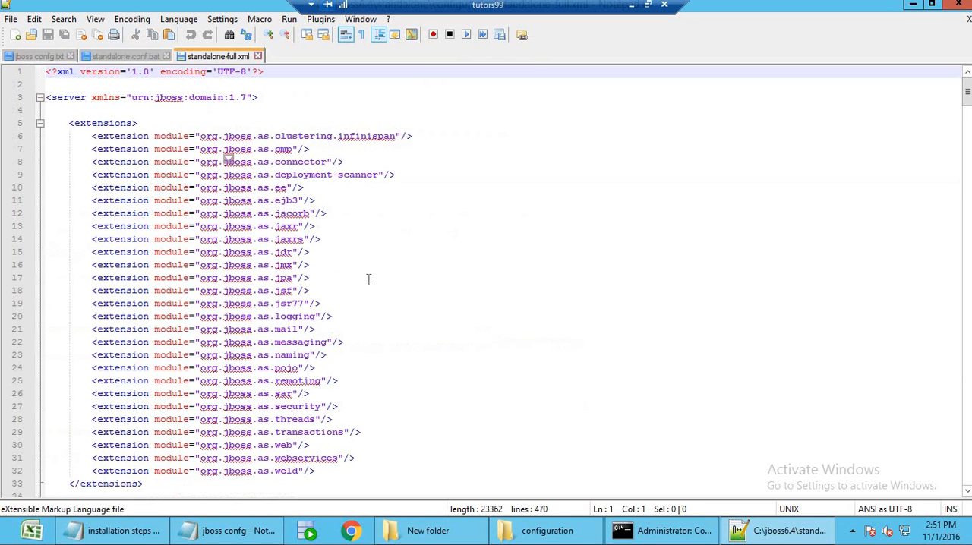
key(ctrl+f)
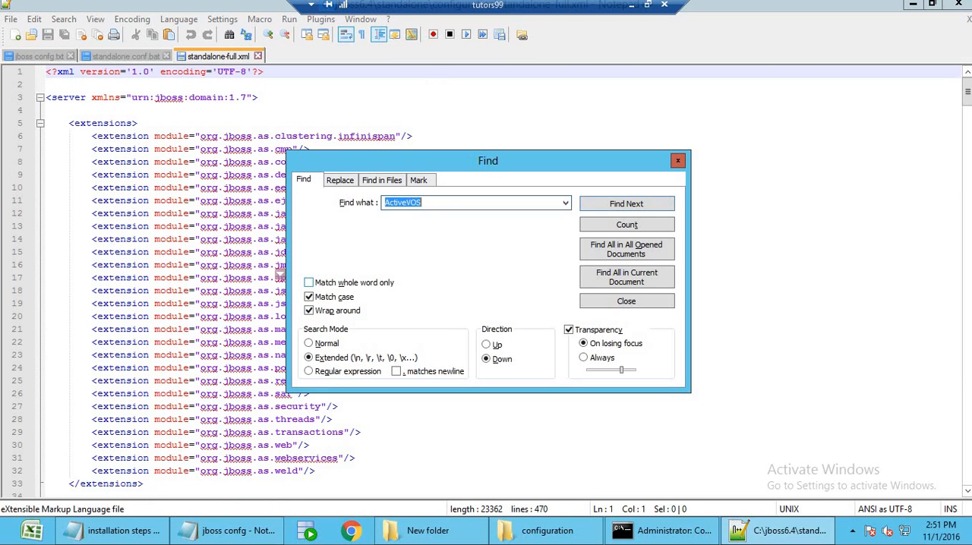
text(300)
click(617, 205)
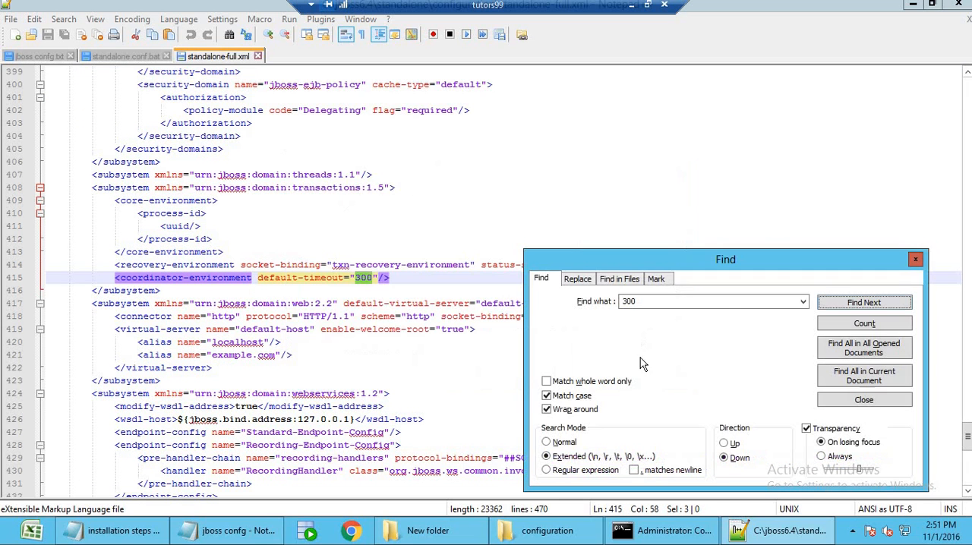
click(362, 278)
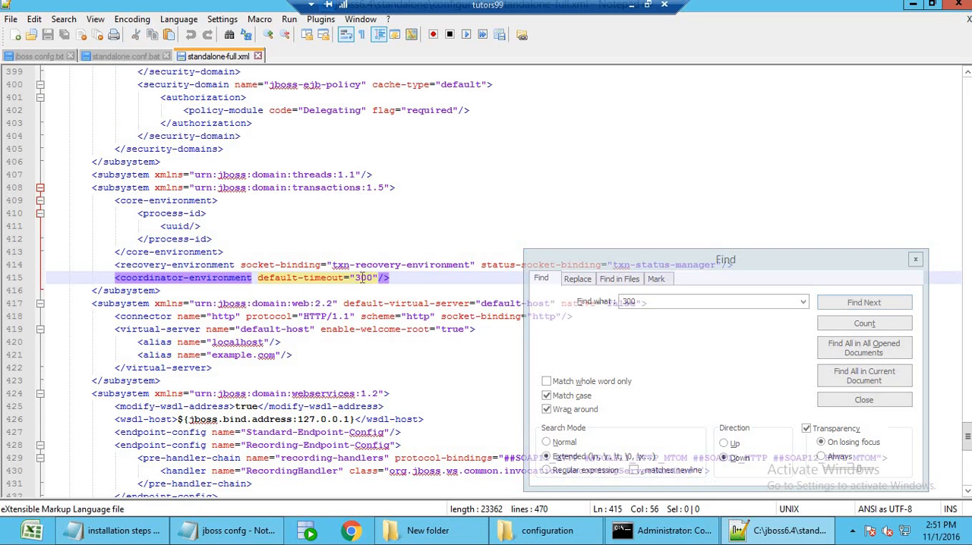
text(6)
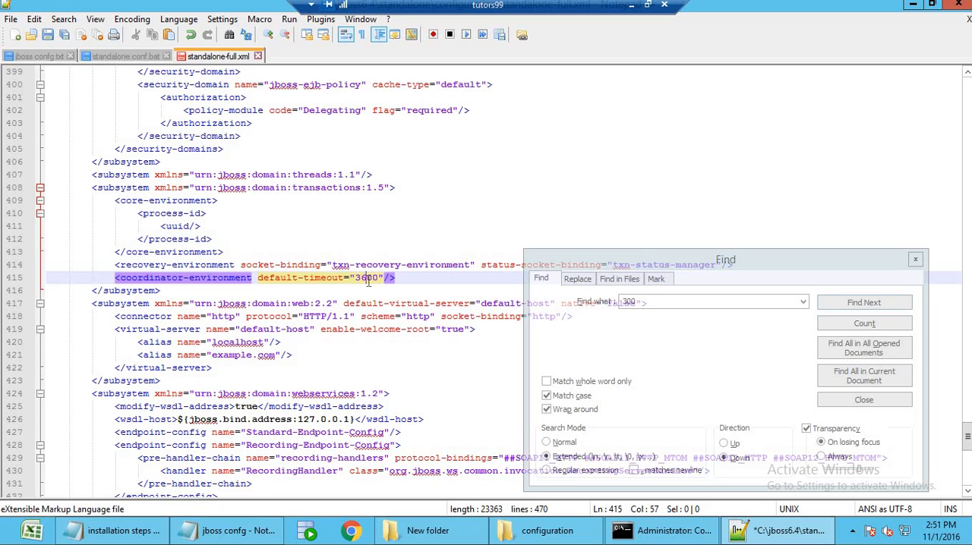
click(383, 278)
click(417, 278)
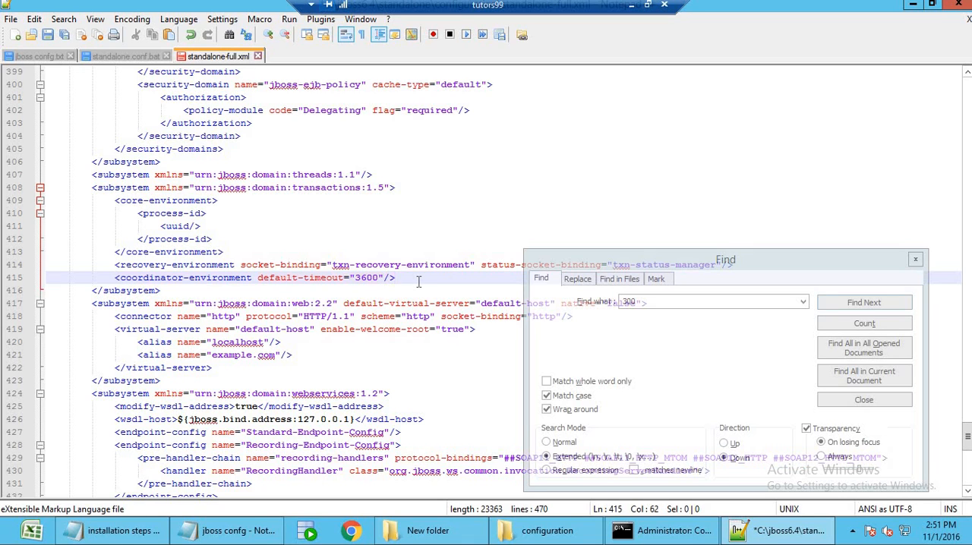
click(47, 35)
Search standalone-full.xml from its beginning for security-realm="ApplicationRealm", copied from item 2 of jboss confg.txt.
click(38, 56)
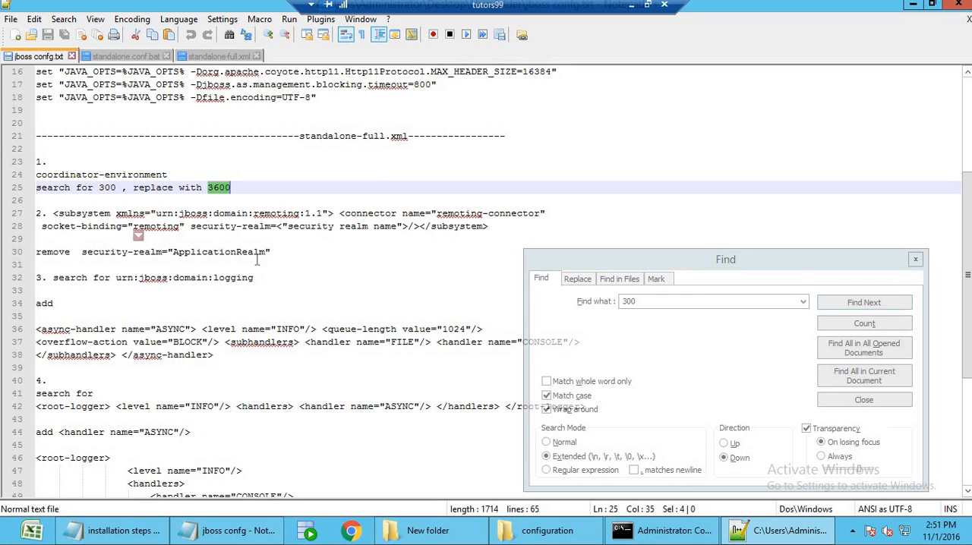
drag(274, 252, 82, 254)
key(ctrl+c)
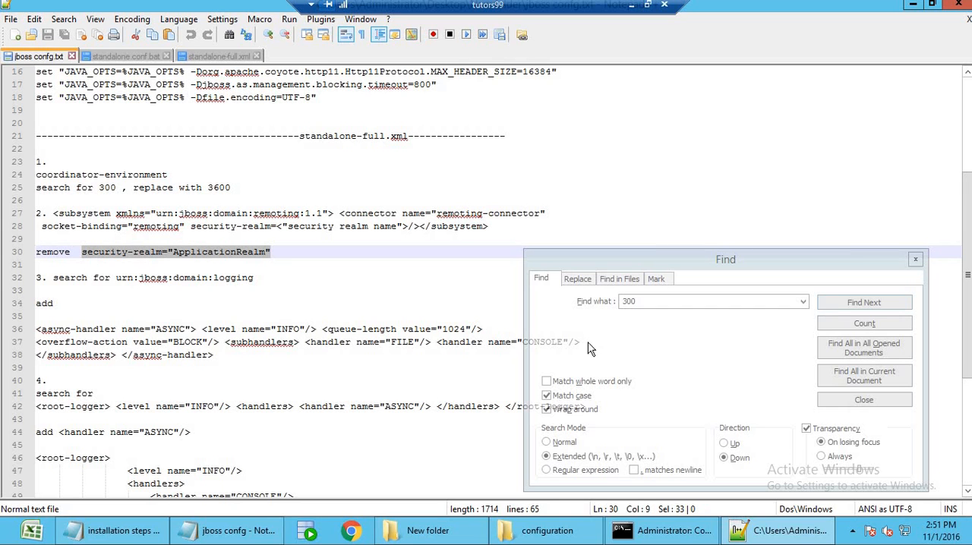
click(224, 58)
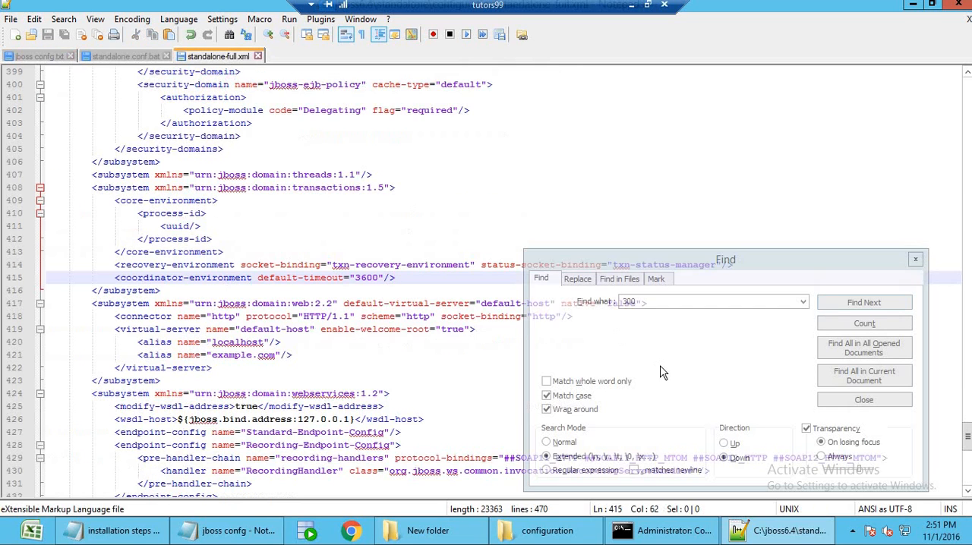
click(640, 304)
key(ctrl+v)
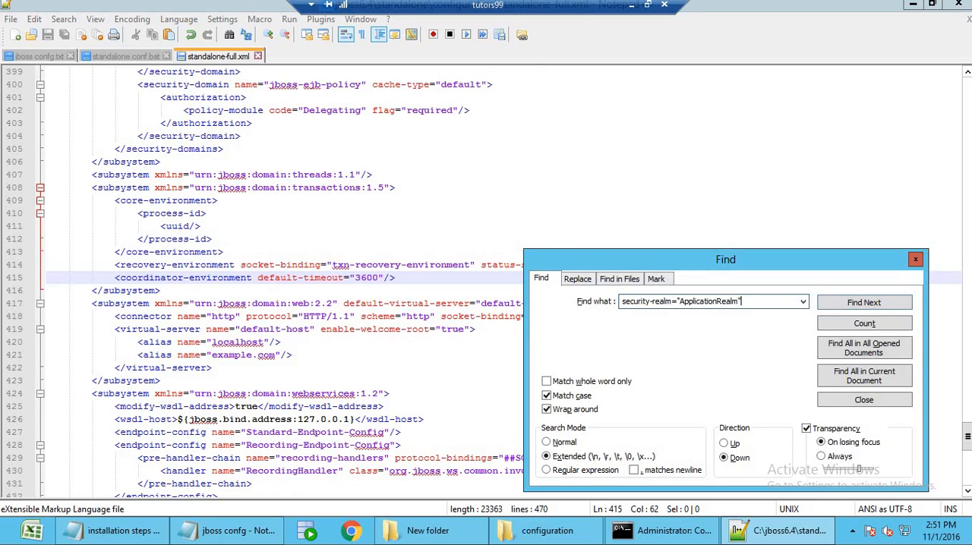
drag(968, 436, 959, 94)
click(512, 150)
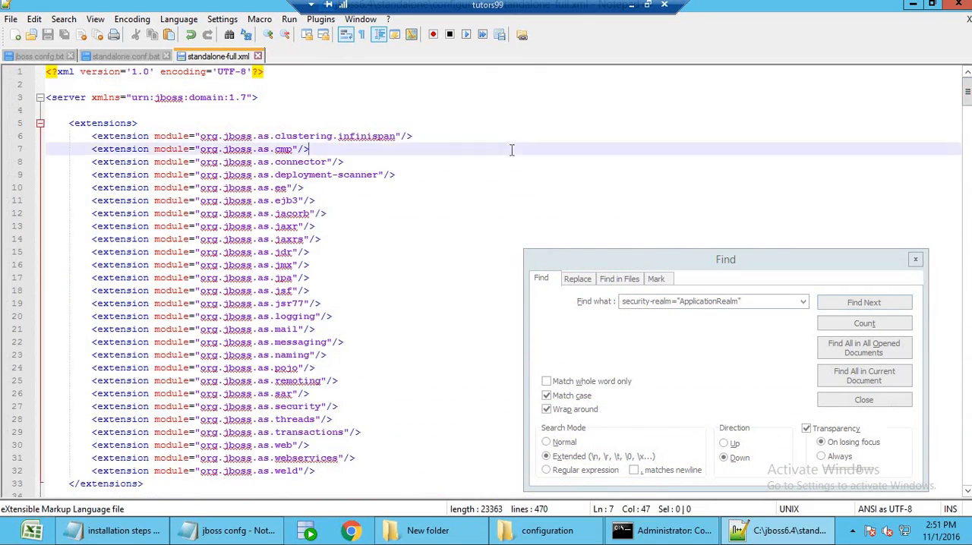
click(692, 376)
click(889, 306)
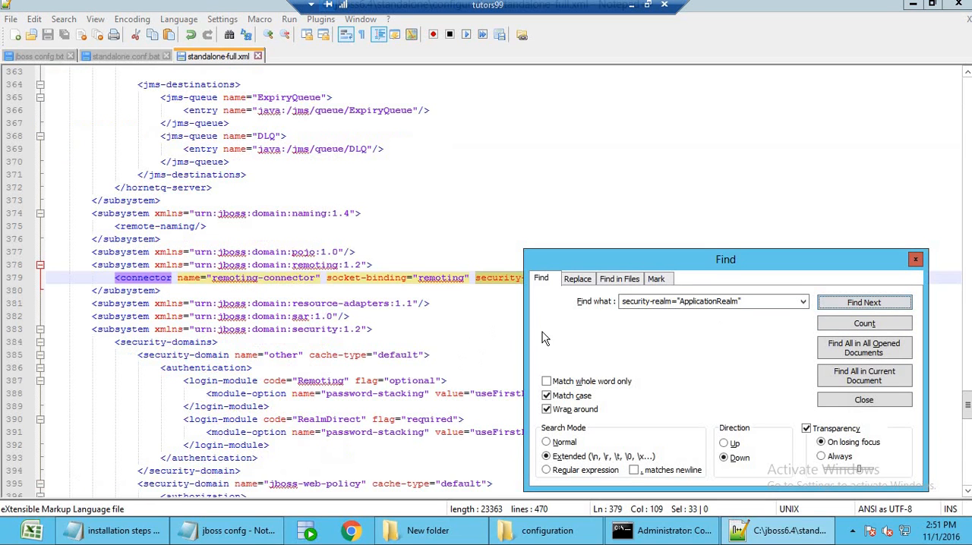
Remove security-realm="ApplicationRealm" from the remoting-connector line in standalone-full.xml and save the file.
drag(612, 266, 615, 406)
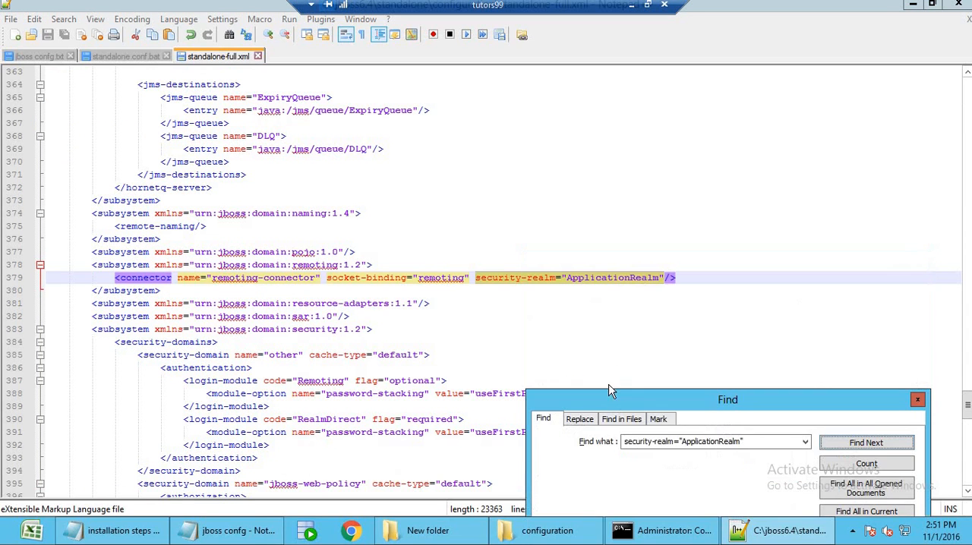
click(665, 279)
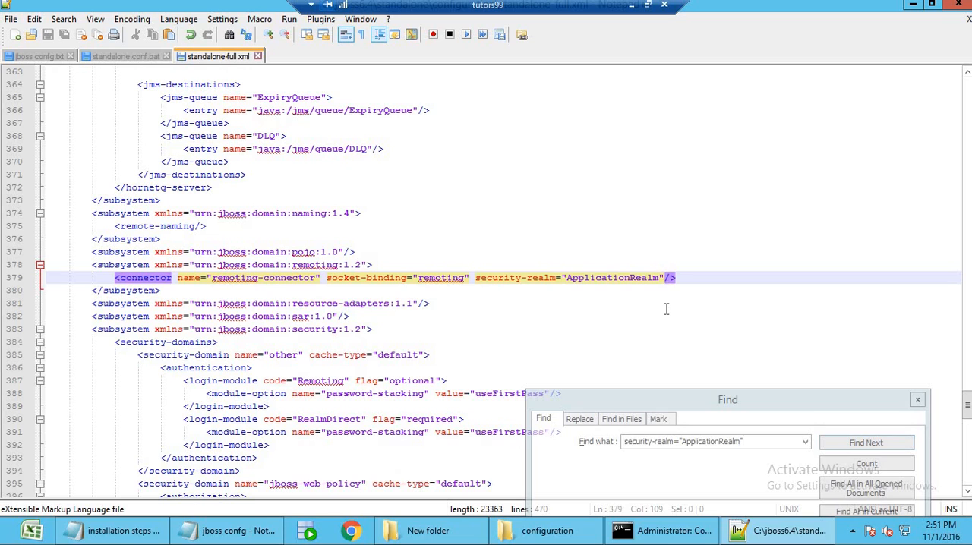
key(BackSpace)
key(BackSpace)
key(BackSpace)
key(BackSpace)
key(BackSpace)
key(BackSpace)
key(BackSpace)
key(BackSpace)
key(BackSpace)
key(BackSpace)
key(BackSpace)
key(BackSpace)
key(BackSpace)
key(BackSpace)
key(BackSpace)
key(BackSpace)
key(BackSpace)
key(BackSpace)
key(BackSpace)
key(BackSpace)
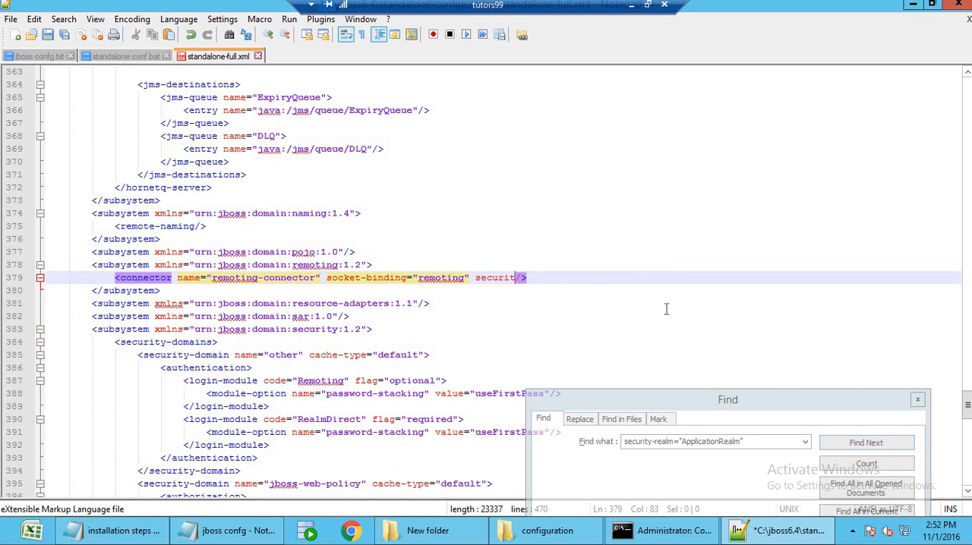
key(BackSpace)
key(BackSpace)
key(BackSpace)
key(BackSpace)
key(BackSpace)
key(BackSpace)
key(BackSpace)
key(BackSpace)
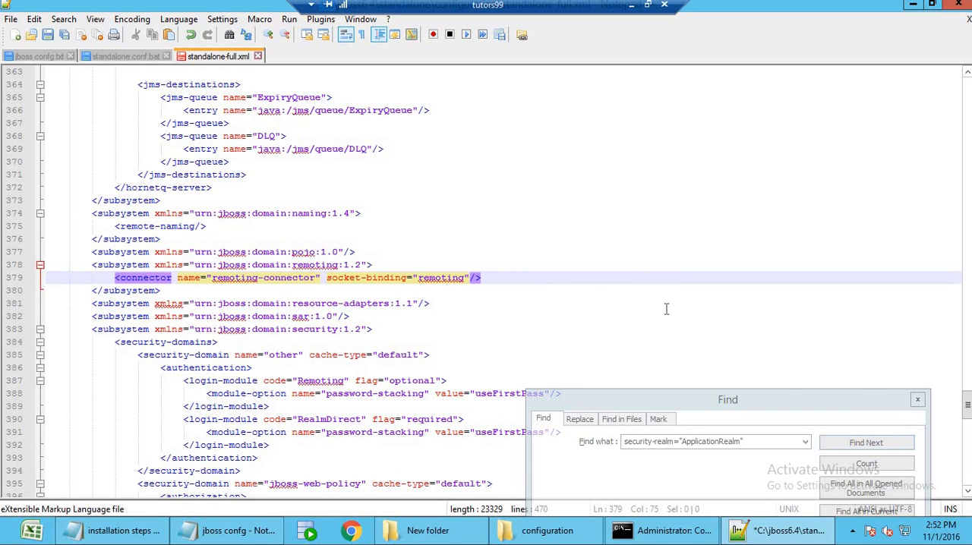
click(47, 36)
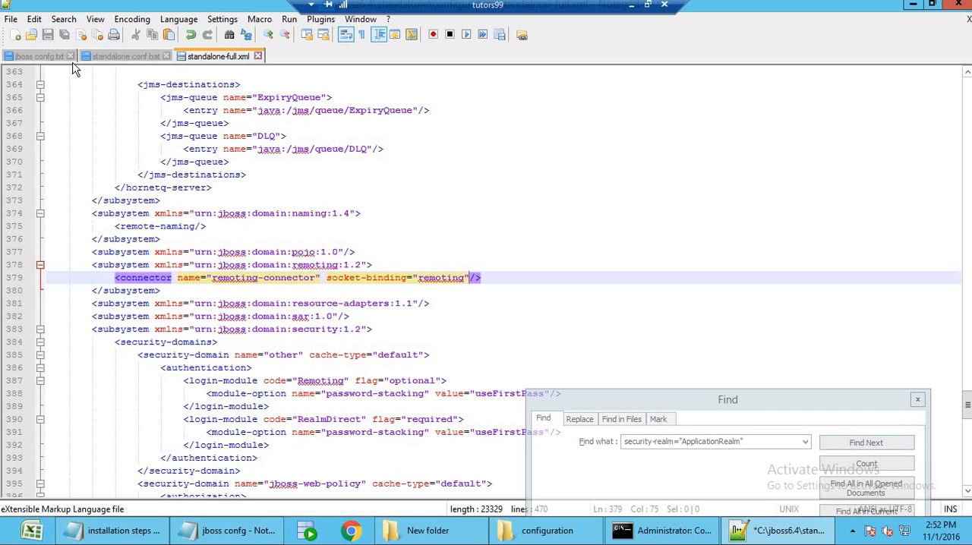
Search standalone-full.xml from near its beginning for urn:jboss:domain:logging, copied from item 3 of jboss confg.txt.
click(35, 57)
scroll(116, 254, down, 1)
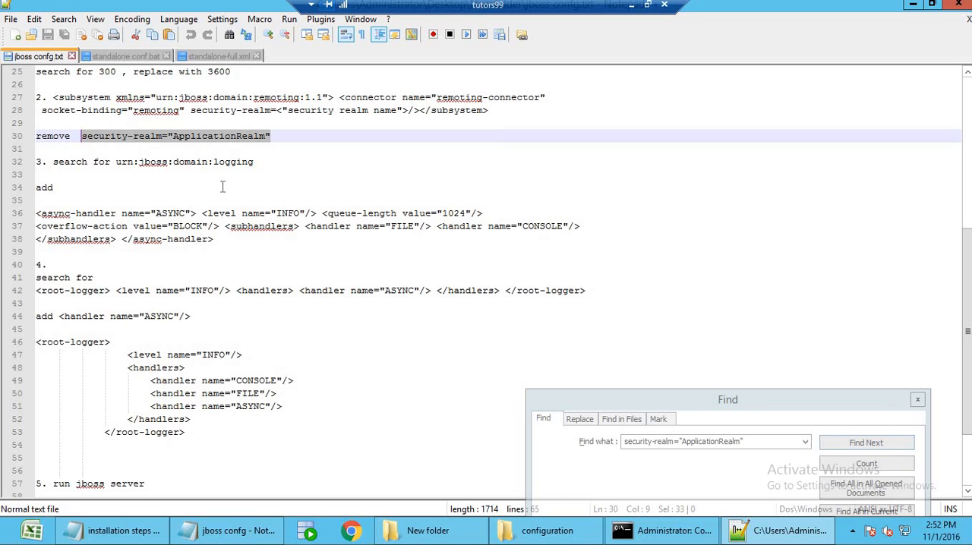
drag(256, 164, 118, 169)
key(ctrl+c)
drag(637, 401, 637, 249)
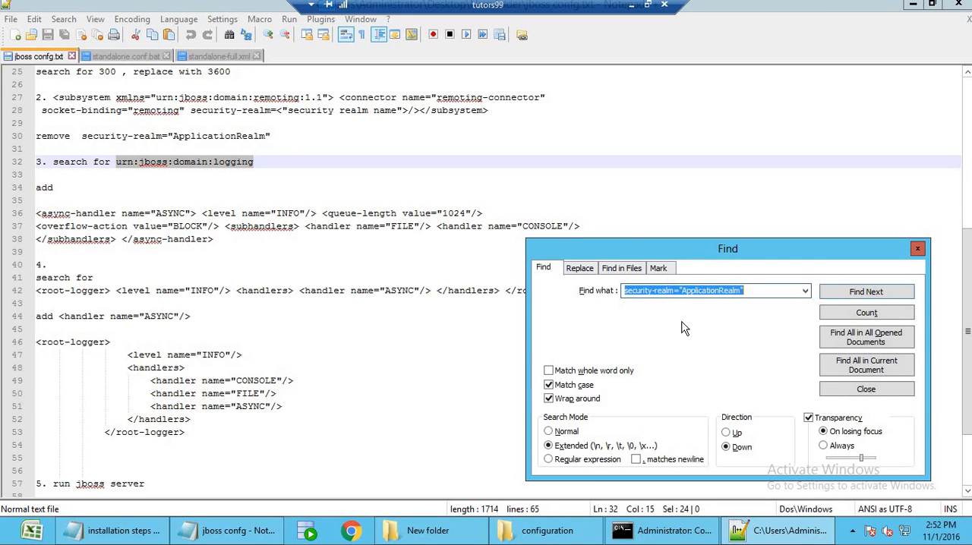
key(ctrl+v)
click(223, 56)
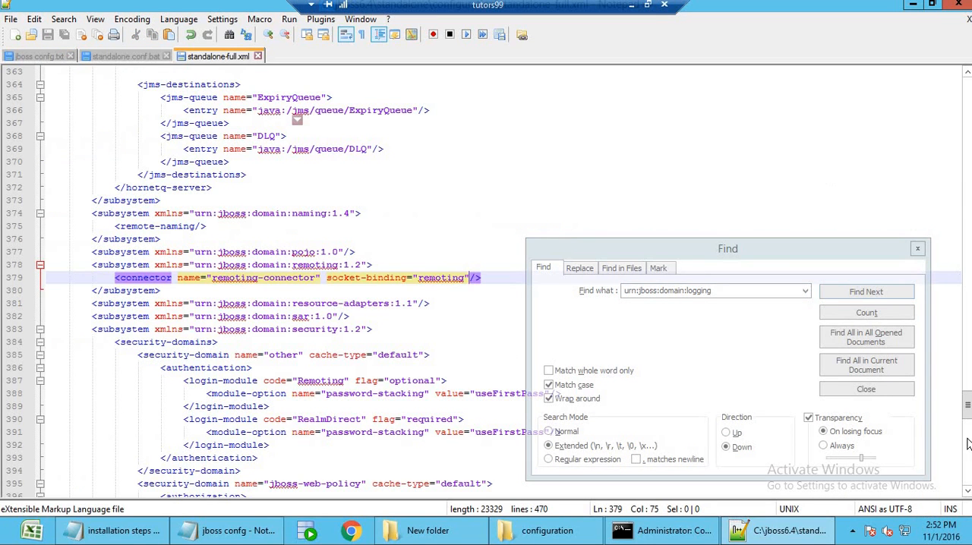
drag(966, 411, 966, 125)
click(922, 118)
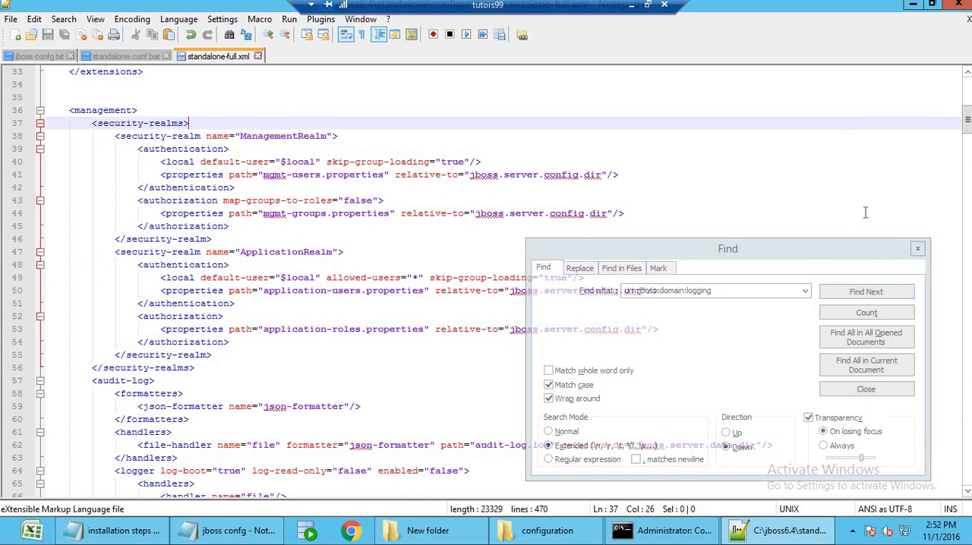
click(879, 293)
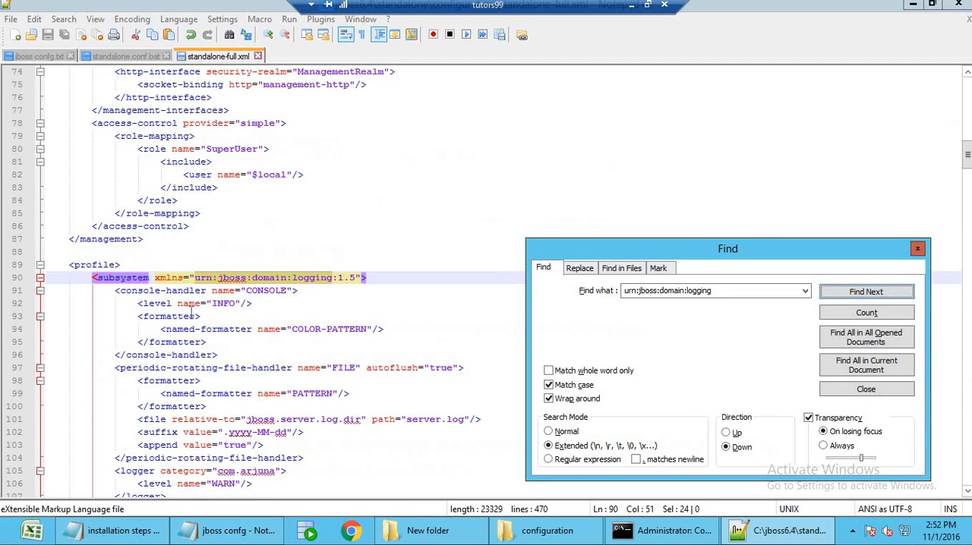
Insert the ASYNC async-handler block from jboss confg.txt above the CONSOLE console-handler in the logging subsystem, separated by blank lines.
click(116, 293)
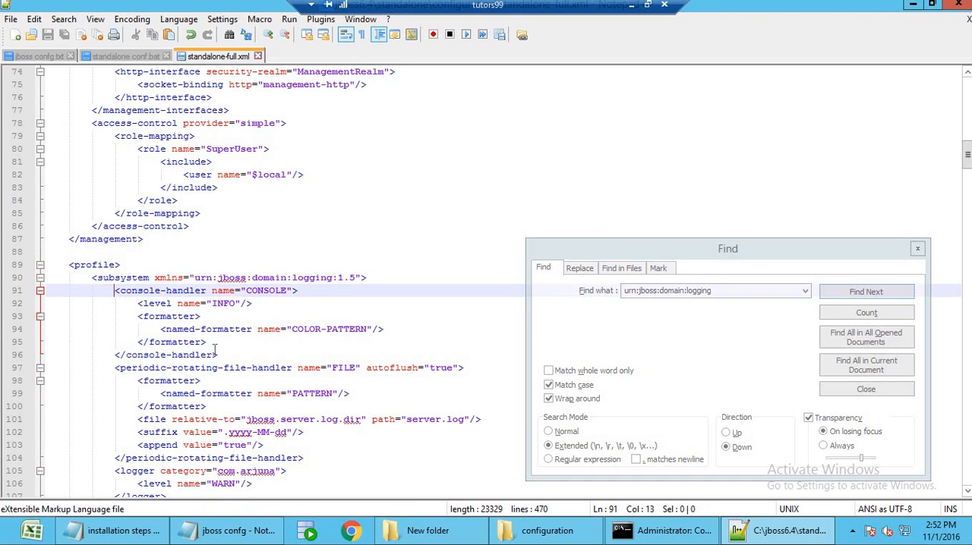
key(Return)
key(Return)
key(Return)
key(Up)
key(Up)
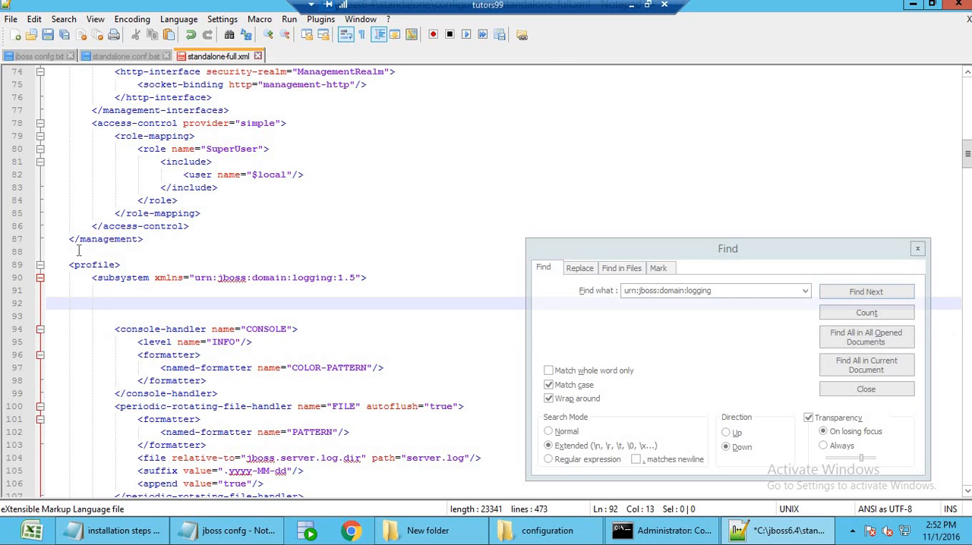
click(31, 57)
click(214, 240)
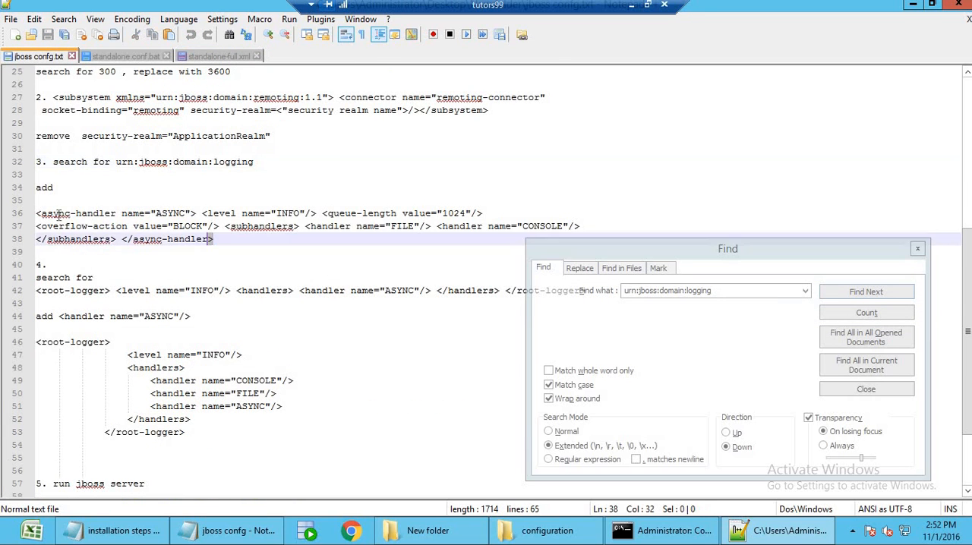
drag(58, 215, 29, 219)
key(ctrl+c)
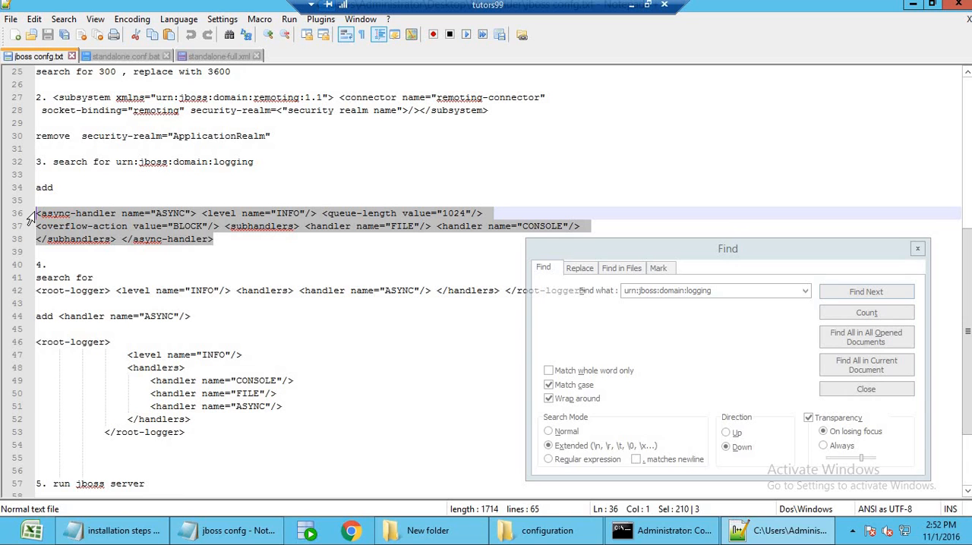
click(217, 56)
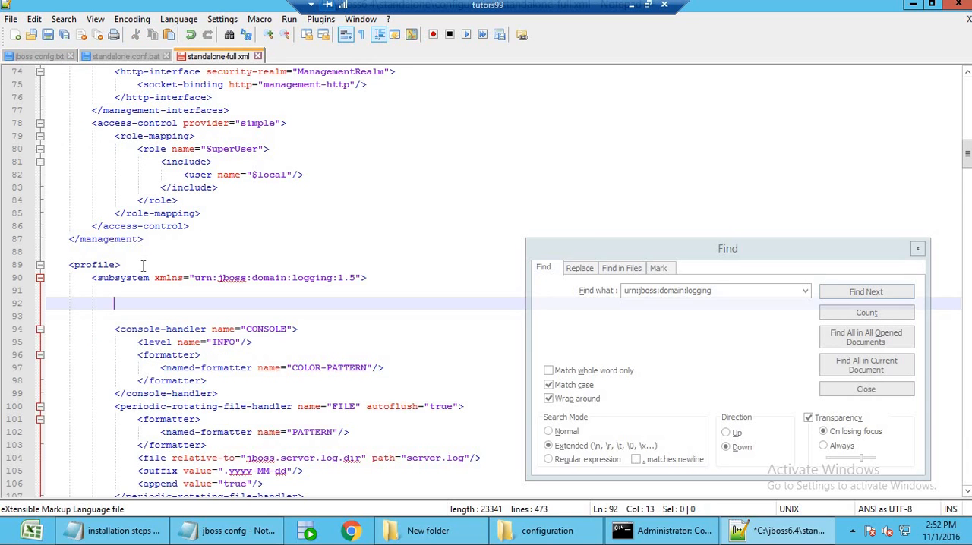
key(ctrl+v)
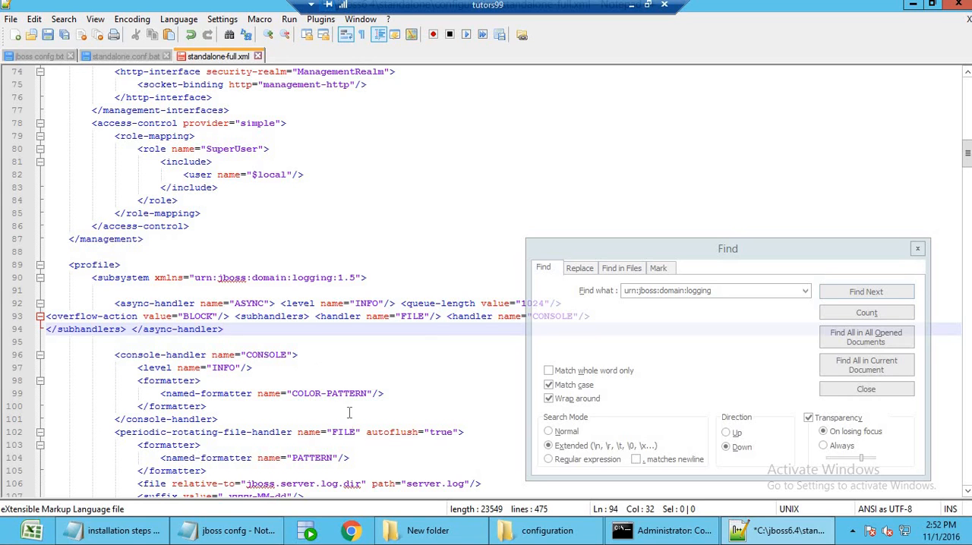
Search standalone-full.xml for <root-logger>, copied from item 4 of jboss confg.txt.
click(45, 57)
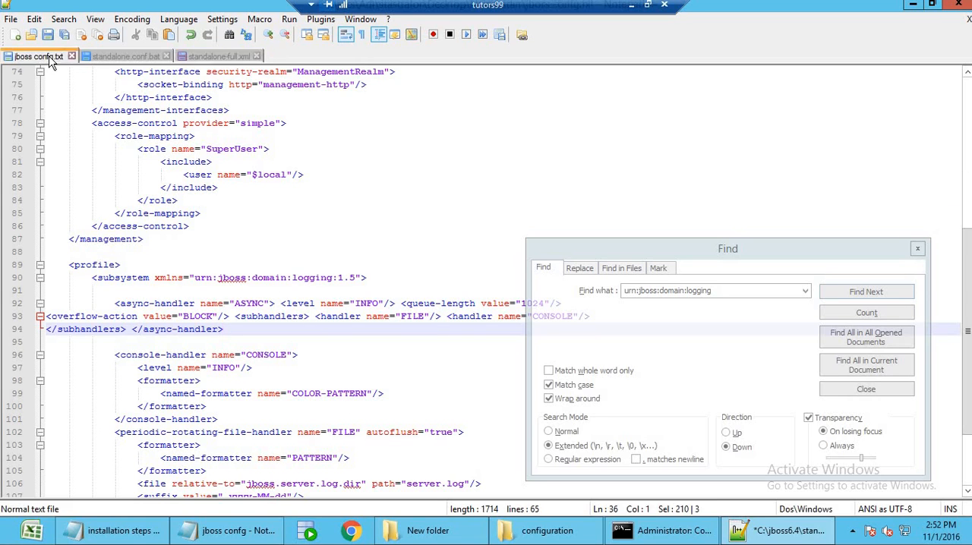
click(200, 265)
click(185, 316)
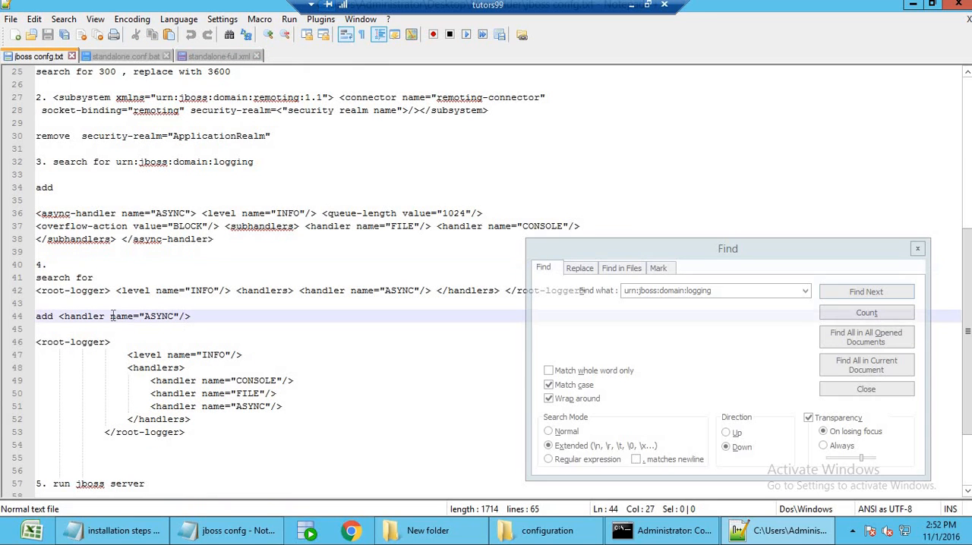
drag(110, 291, 35, 292)
key(ctrl+c)
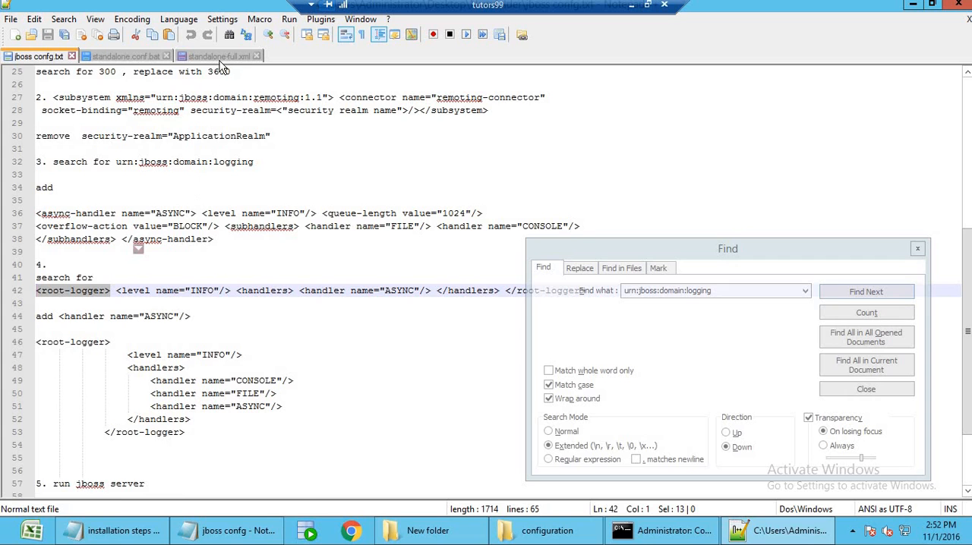
click(219, 56)
click(687, 321)
double_click(680, 291)
key(ctrl+v)
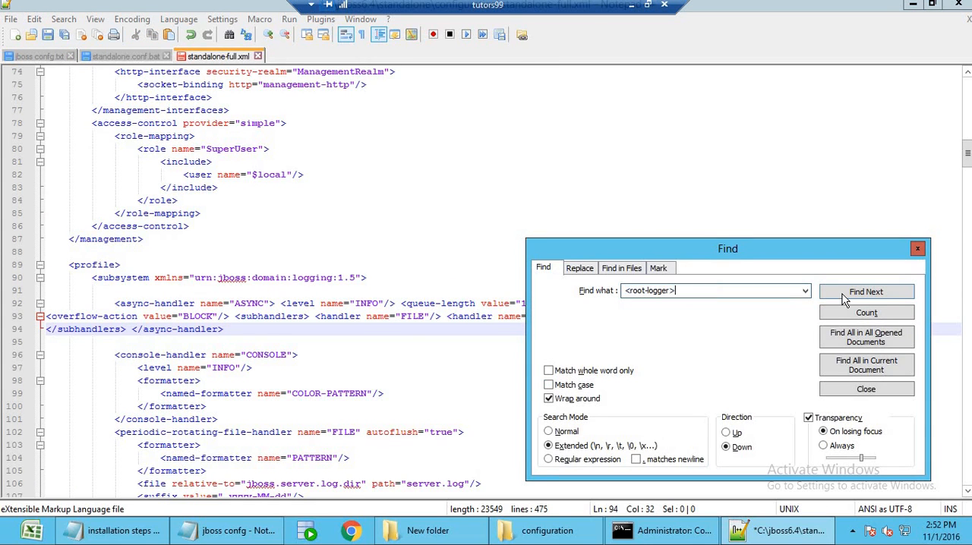
click(842, 294)
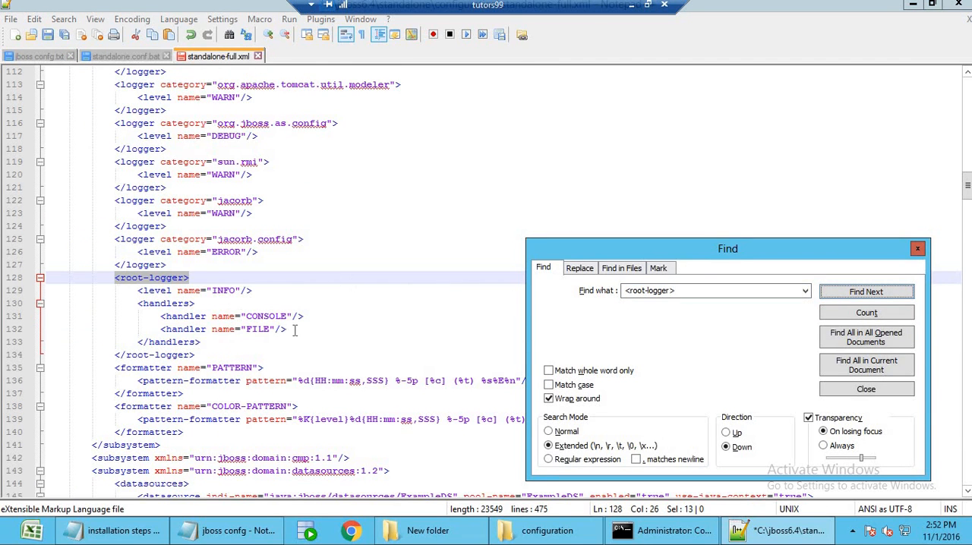
Add the line <handler name="ASYNC"/> from jboss confg.txt below the FILE handler in the root-logger handlers of standalone-full.xml.
click(295, 330)
key(Return)
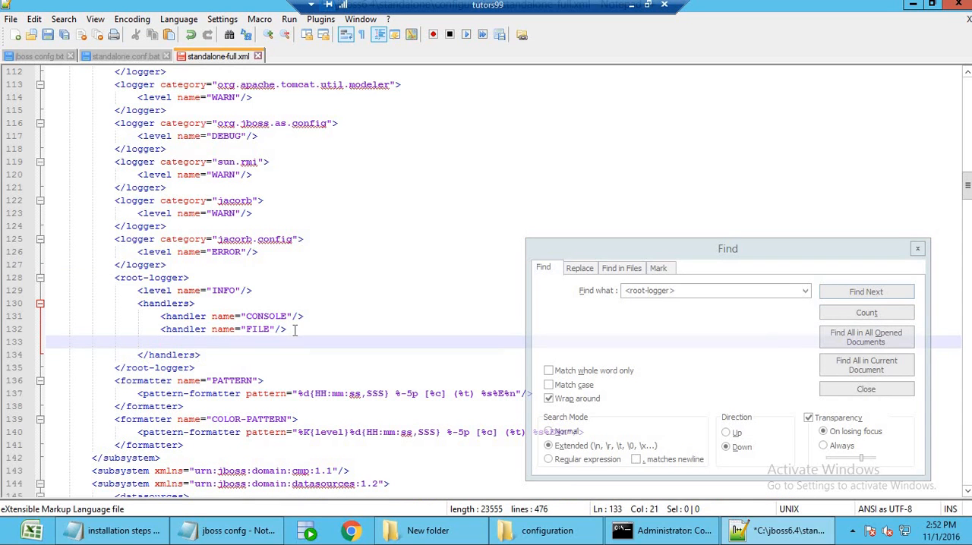
click(38, 57)
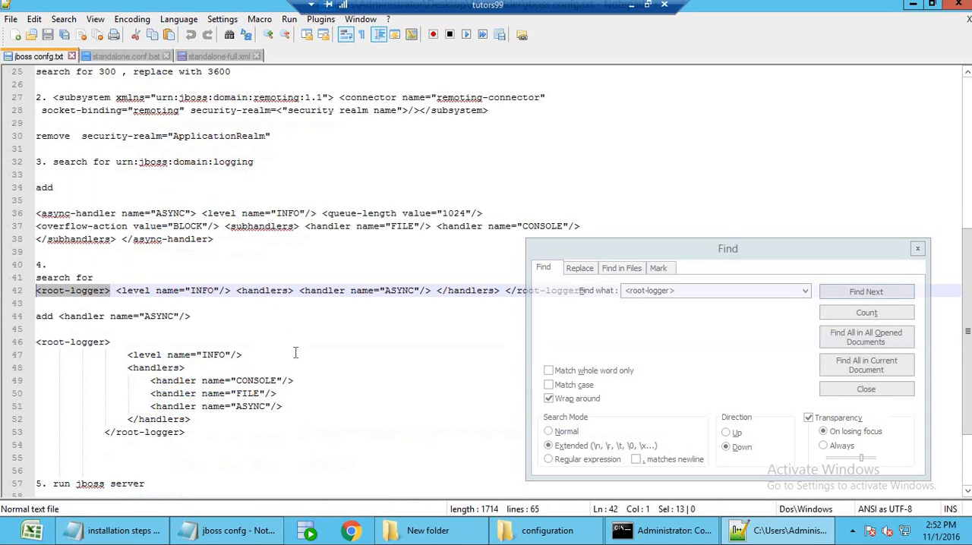
key(F3)
scroll(304, 348, down, 1)
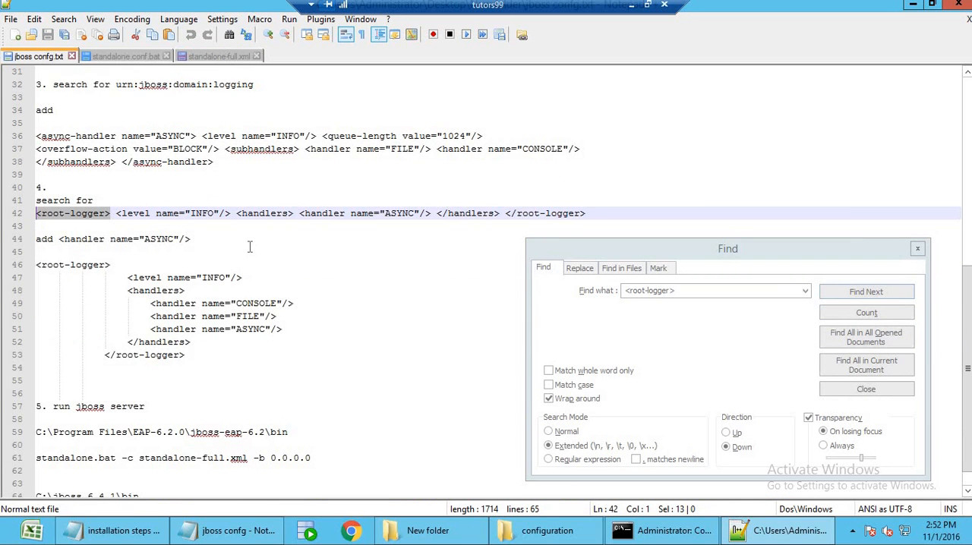
drag(207, 213, 201, 213)
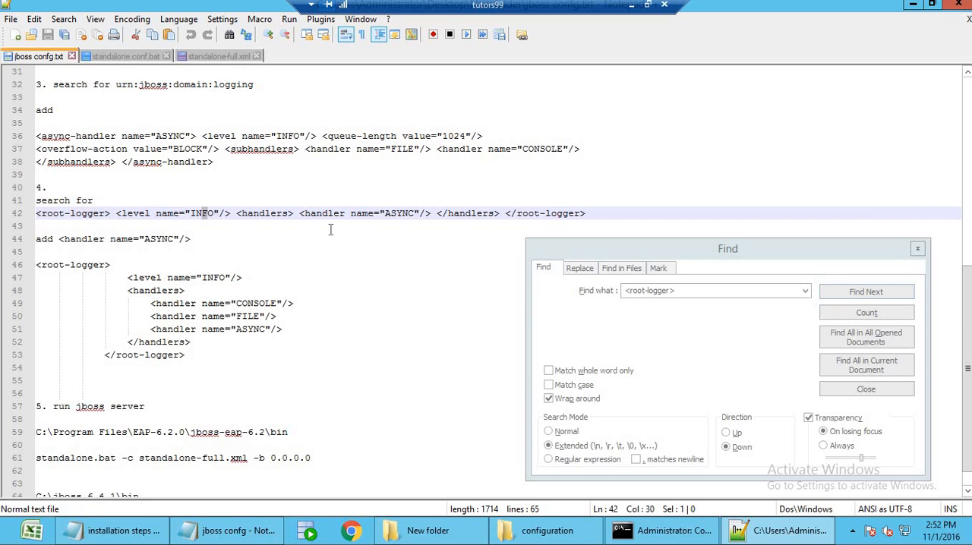
scroll(275, 319, down, 1)
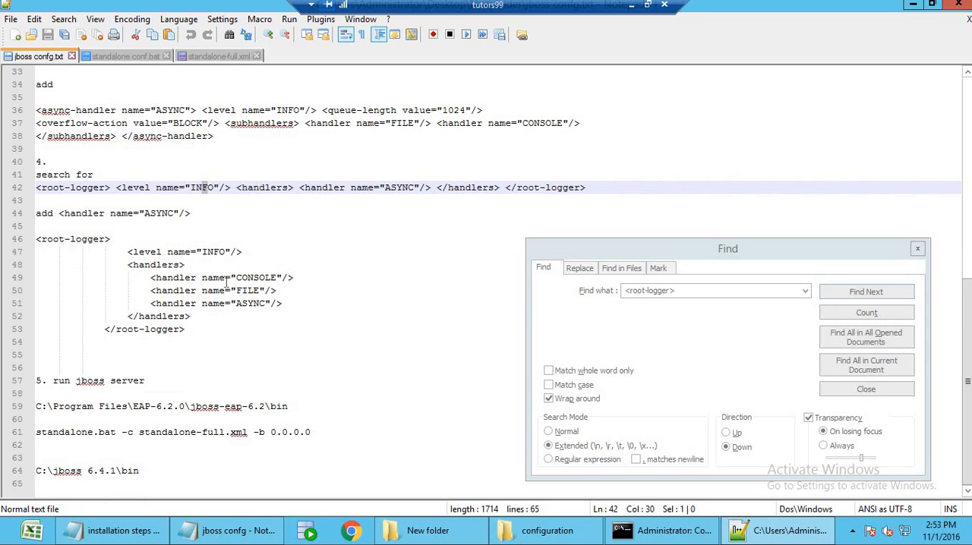
drag(227, 278, 150, 304)
key(ctrl+c)
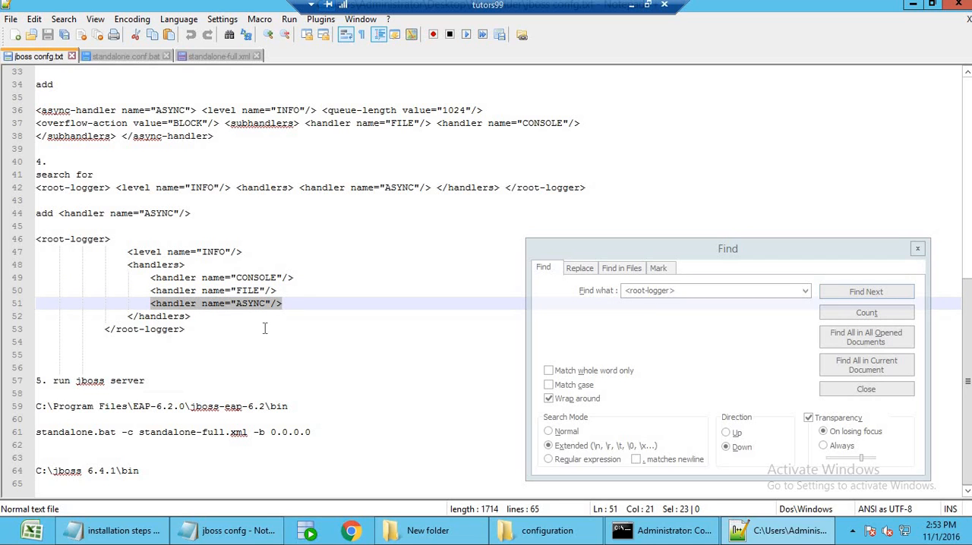
click(221, 60)
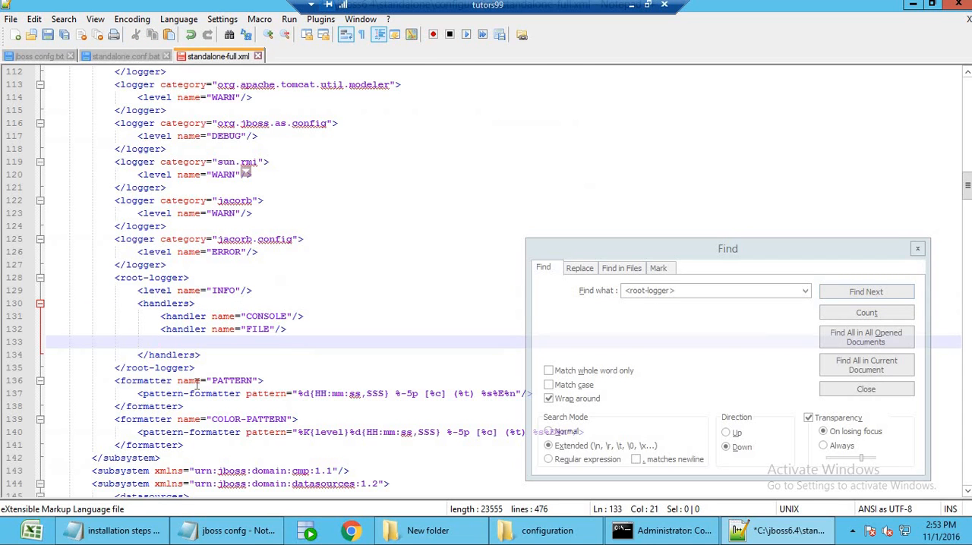
key(ctrl+v)
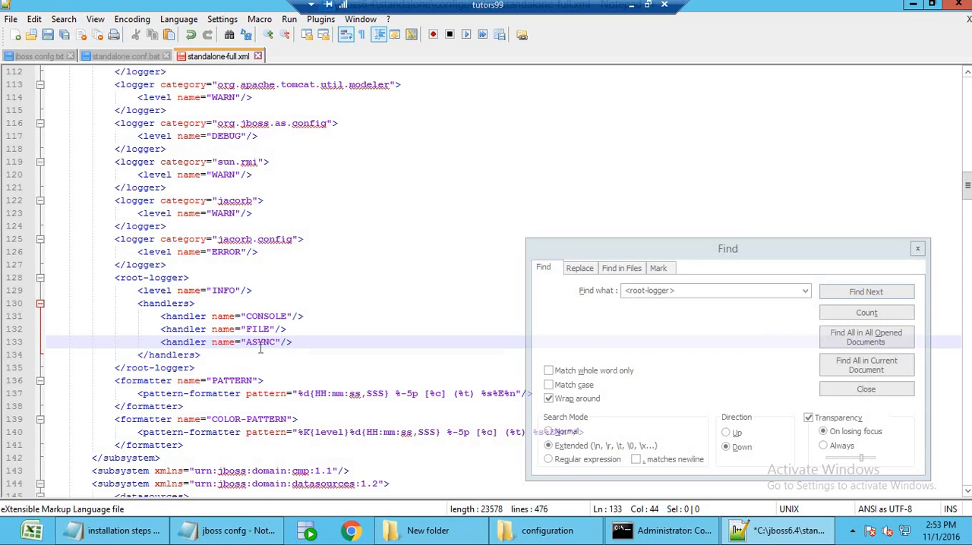
Save standalone-full.xml and copy the server start command standalone.bat -c standalone-full.xml -b 0.0.0.0 from item 5 of jboss confg.txt.
click(47, 35)
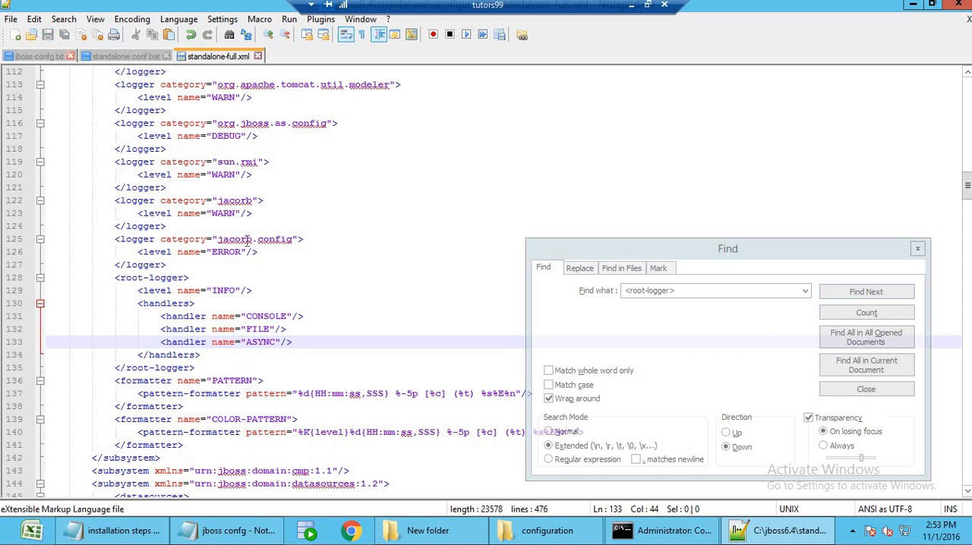
key(ctrl+f)
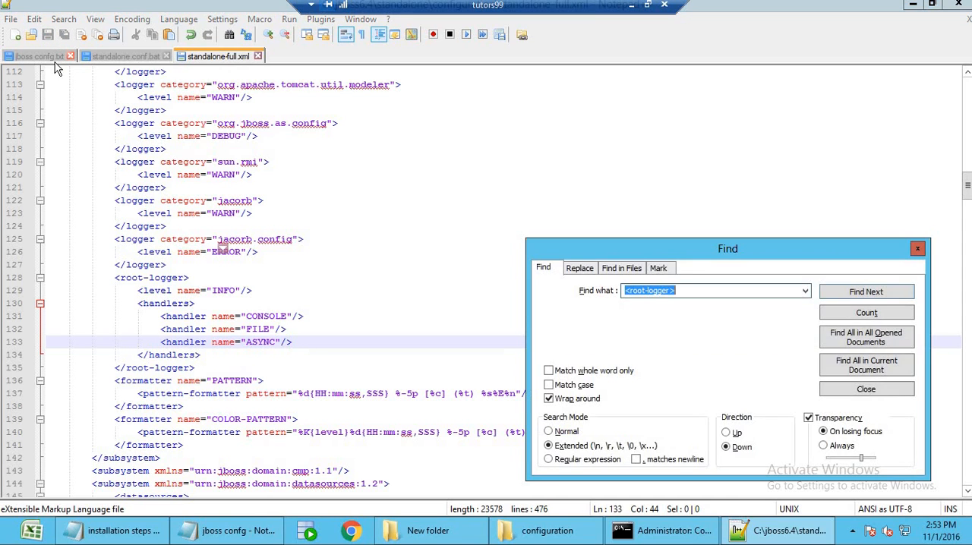
click(38, 56)
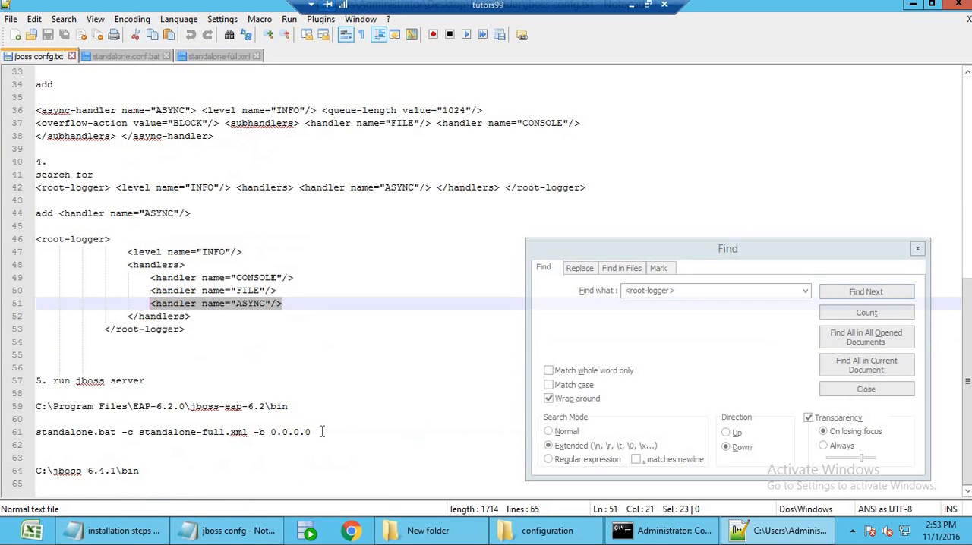
drag(333, 433, 39, 430)
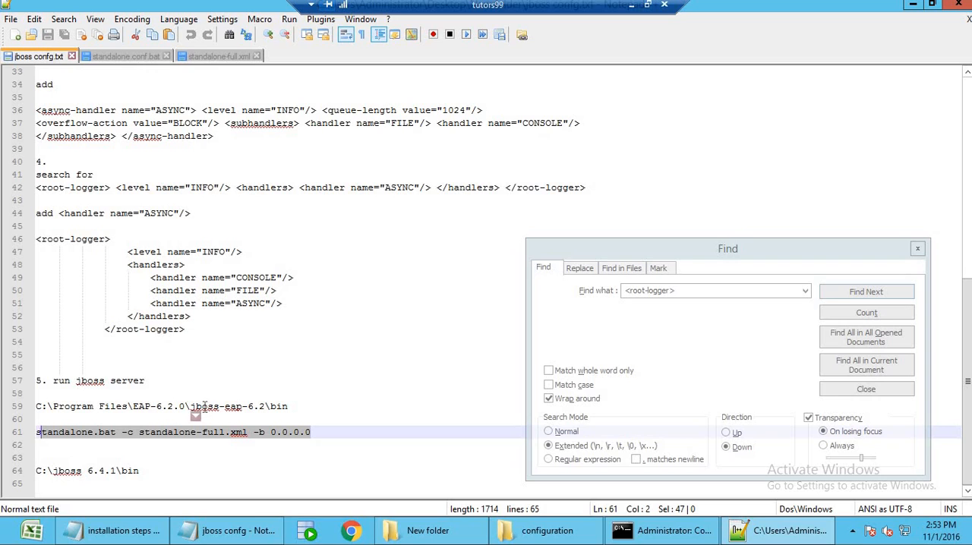
click(324, 432)
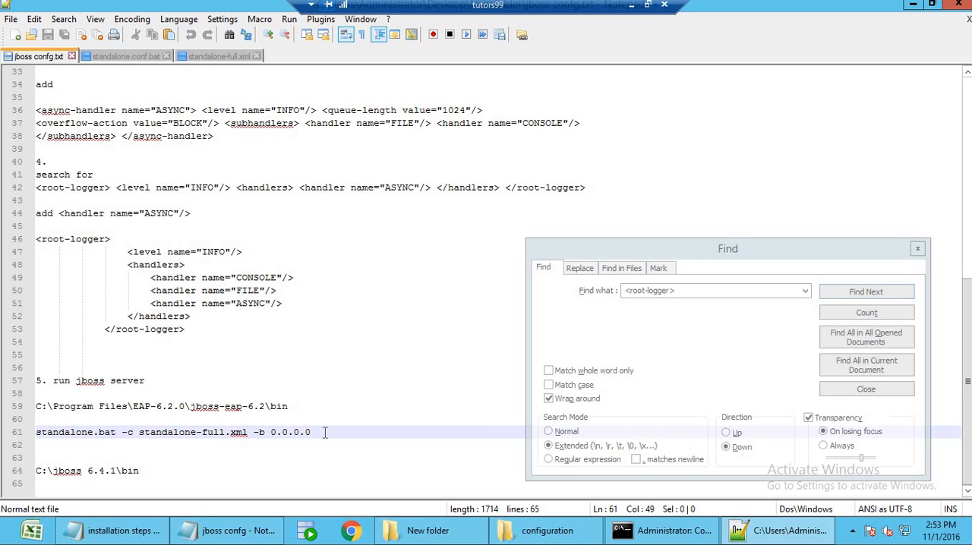
key(shift+Home)
key(ctrl+c)
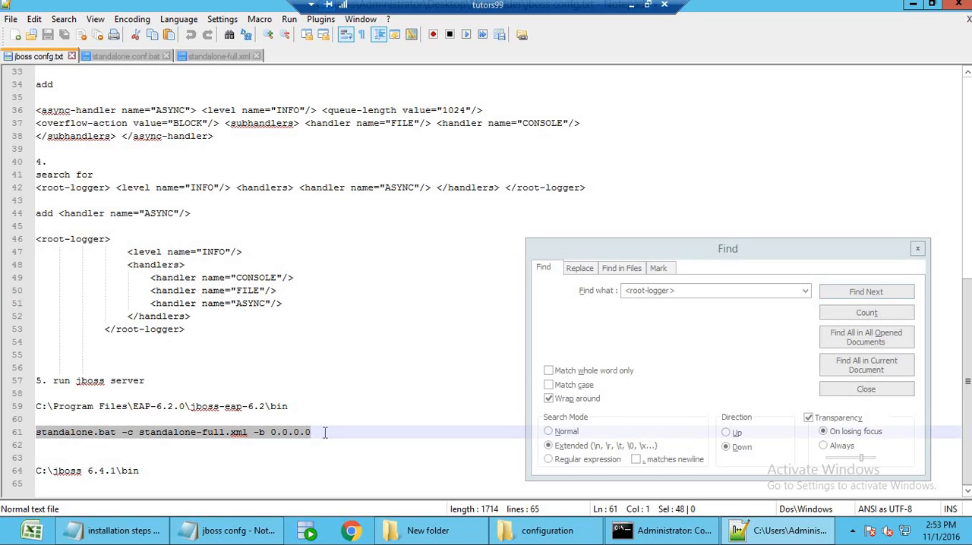
Add item "c. start JBOSS application" below item b in the application server section of the installation steps notes.
click(913, 4)
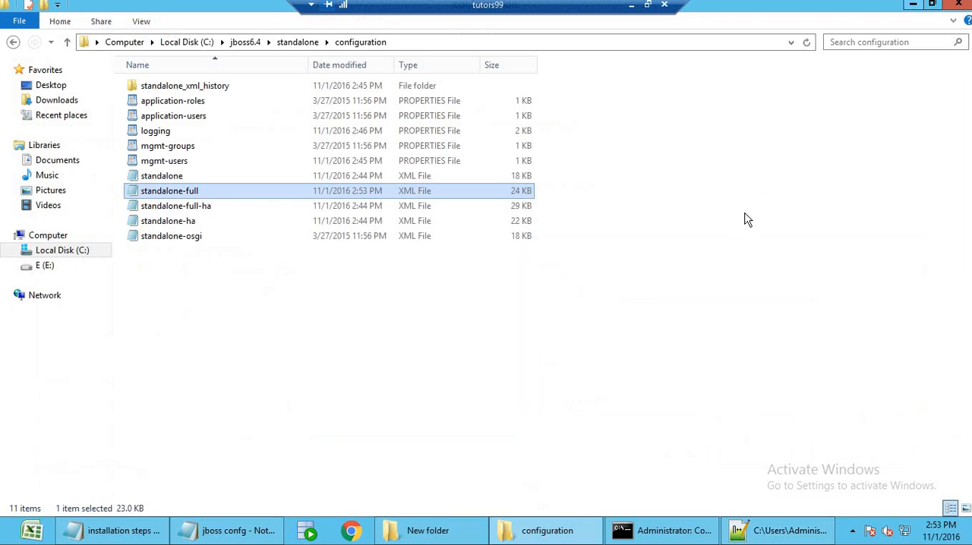
click(912, 5)
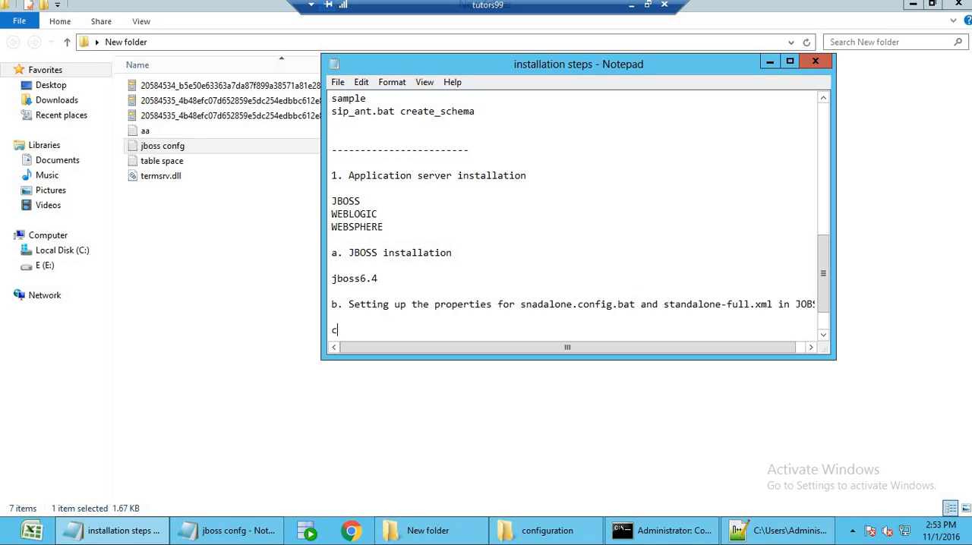
text(.)
key(Return)
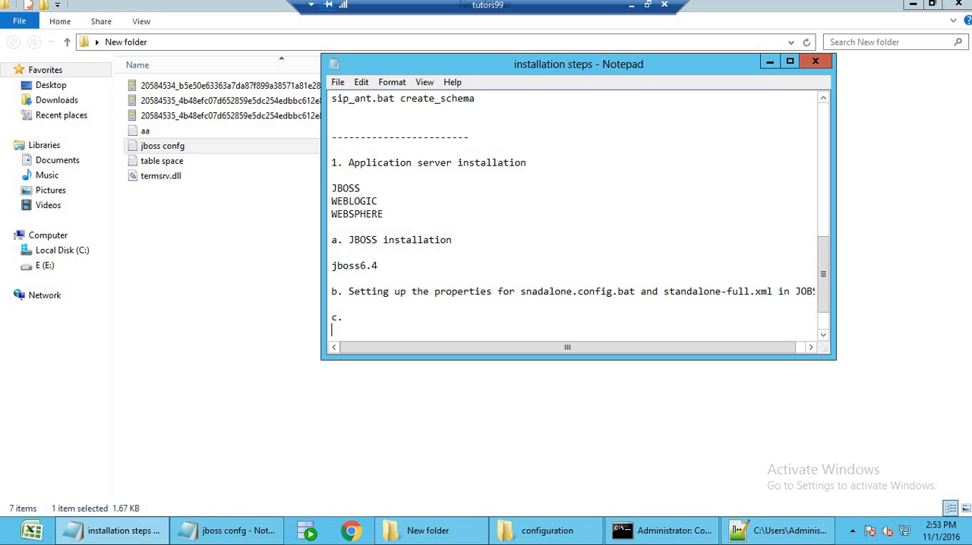
key(BackSpace)
key(BackSpace)
text(.  start JBOSS a)
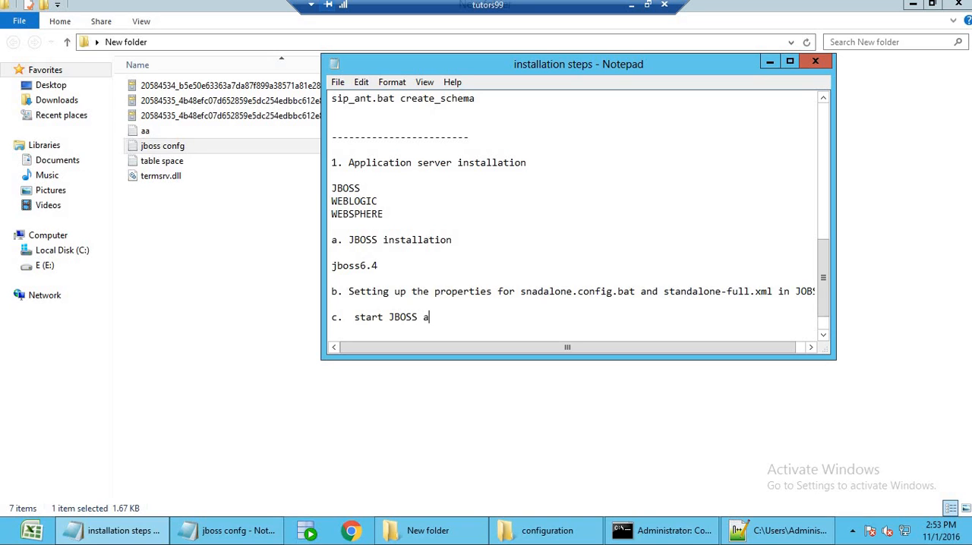
text(pplication)
Insert the copied command standalone.bat -c standalone-full.xml -b 0.0.0.0 under item c, followed by blank lines.
key(Return)
key(Return)
key(ctrl+v)
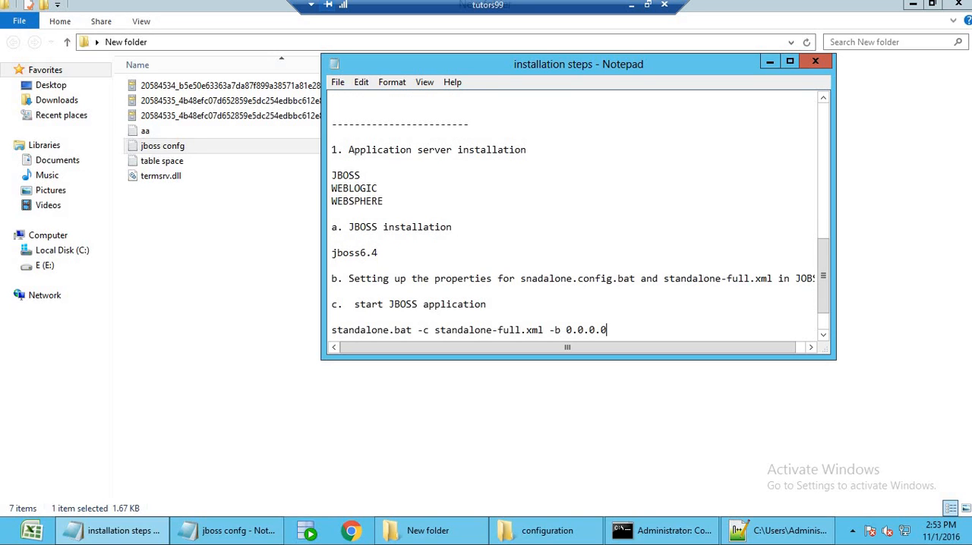
key(Return)
key(Return)
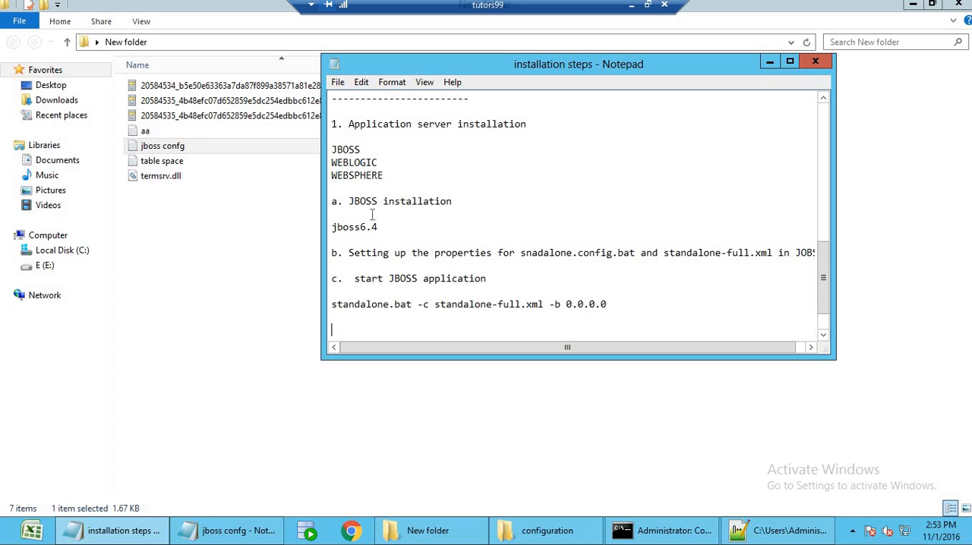
click(430, 227)
drag(399, 253, 608, 253)
drag(349, 304, 624, 305)
click(623, 305)
Open a command window in the C:\jboss6.4\bin folder and move it clear of the file list.
click(548, 531)
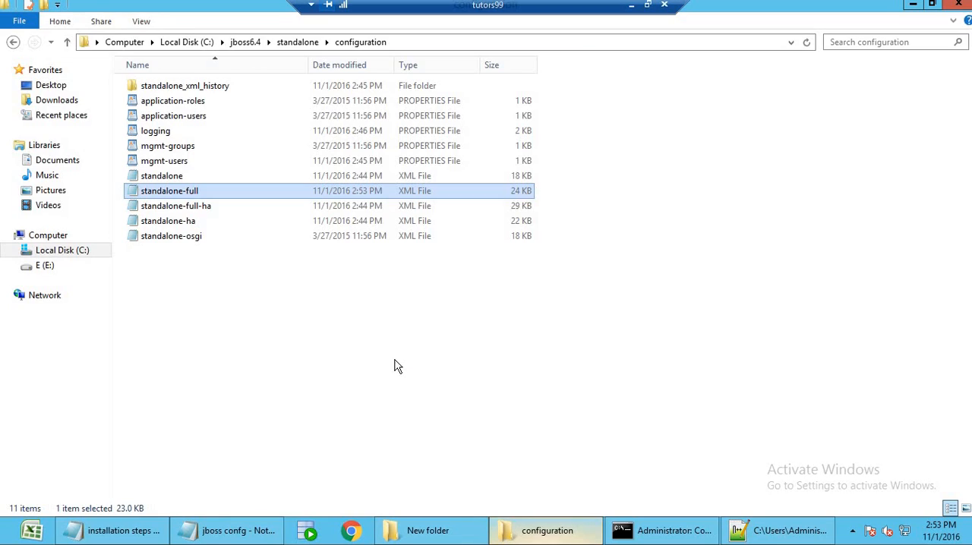
click(252, 43)
double_click(148, 118)
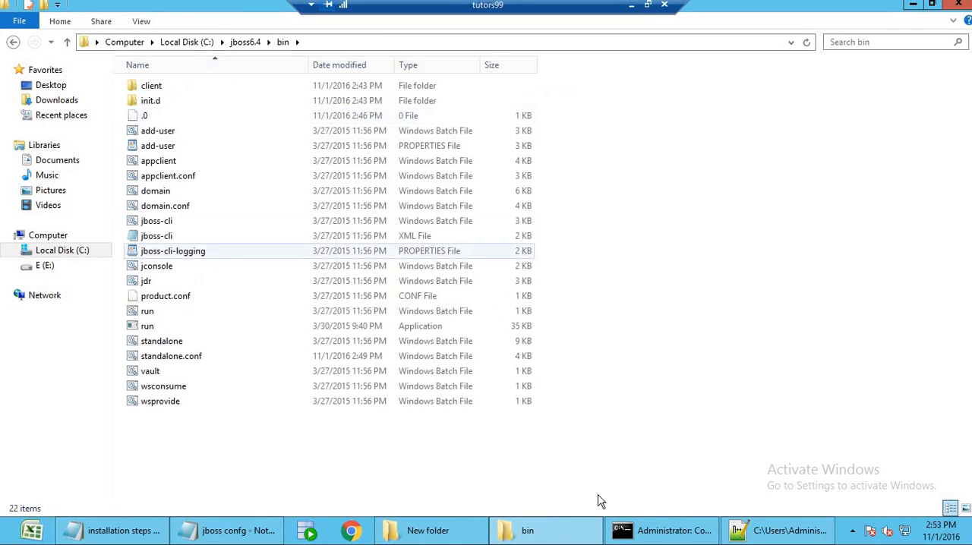
right_click(706, 258)
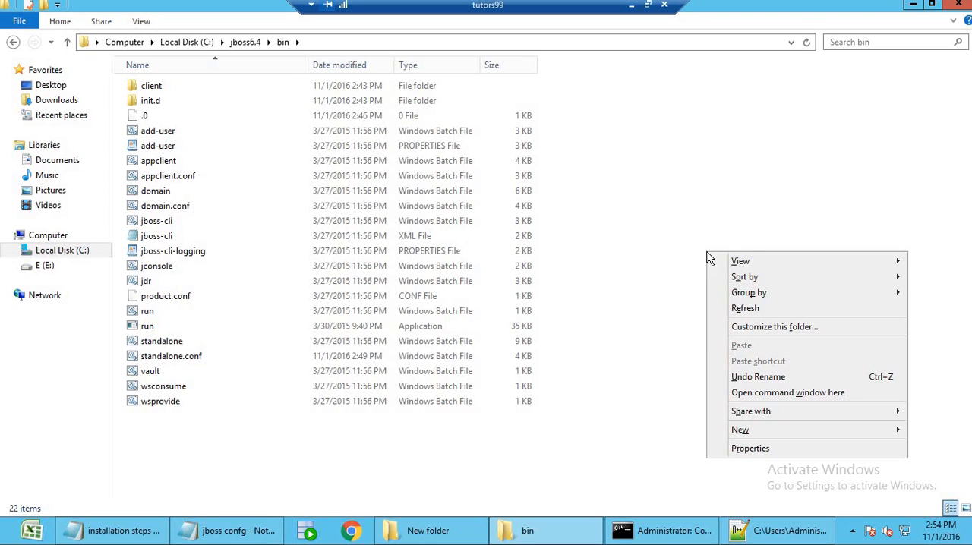
click(771, 394)
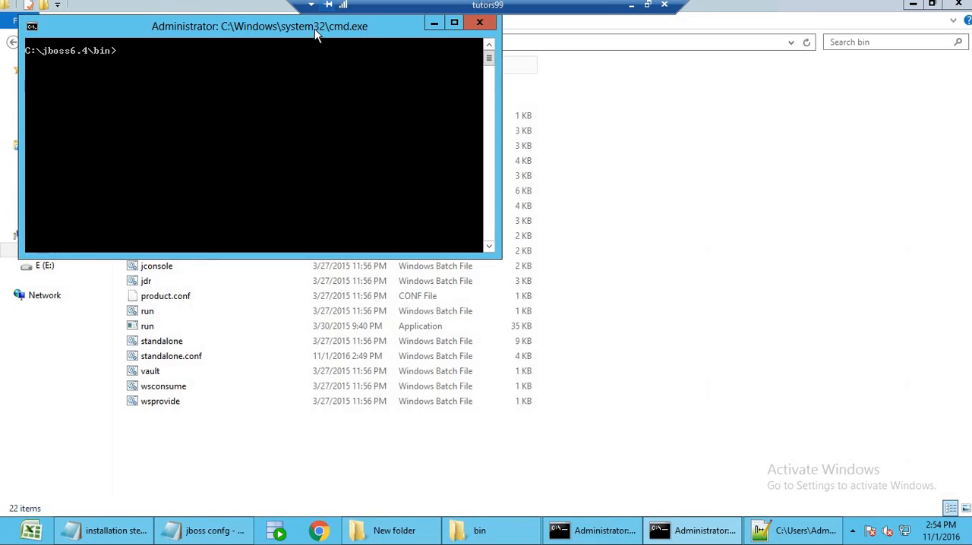
drag(322, 31, 773, 206)
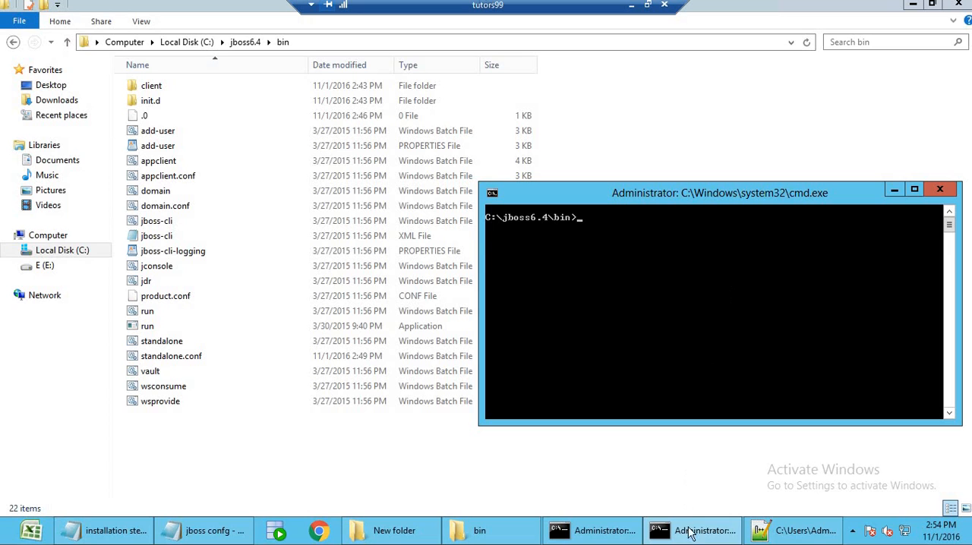
Copy standalone.bat -c standalone-full.xml -b 0.0.0.0 from jboss confg.txt and run it in the C:\jboss6.4\bin command window.
click(774, 535)
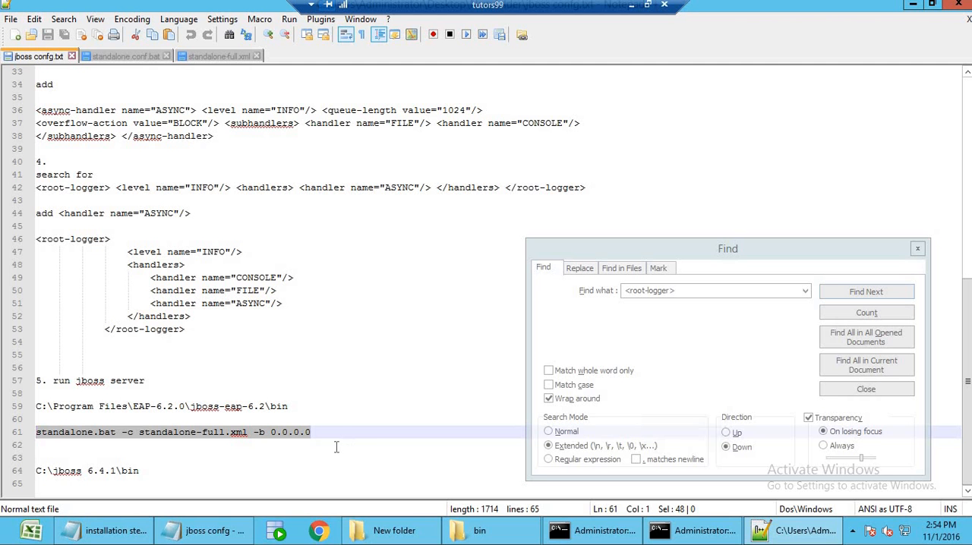
click(335, 433)
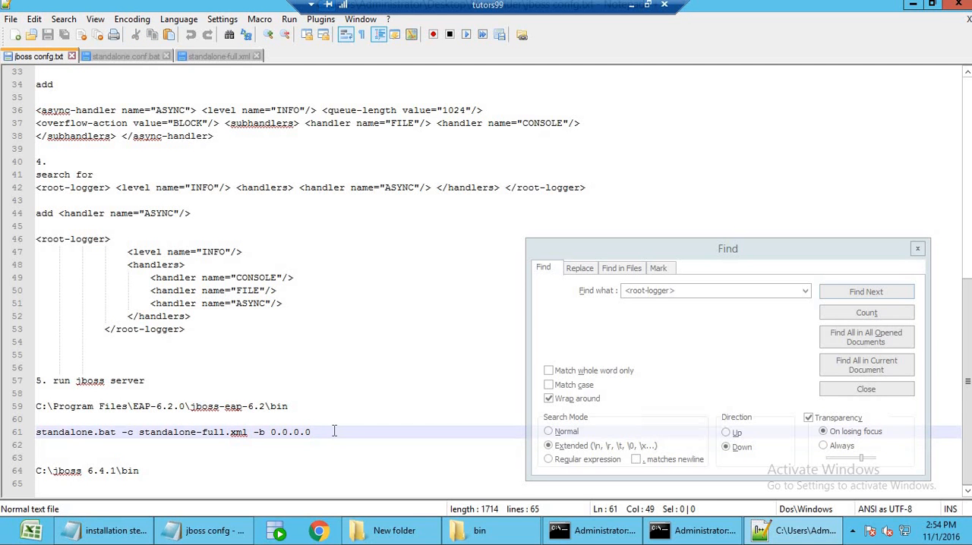
key(shift+Home)
key(super+c)
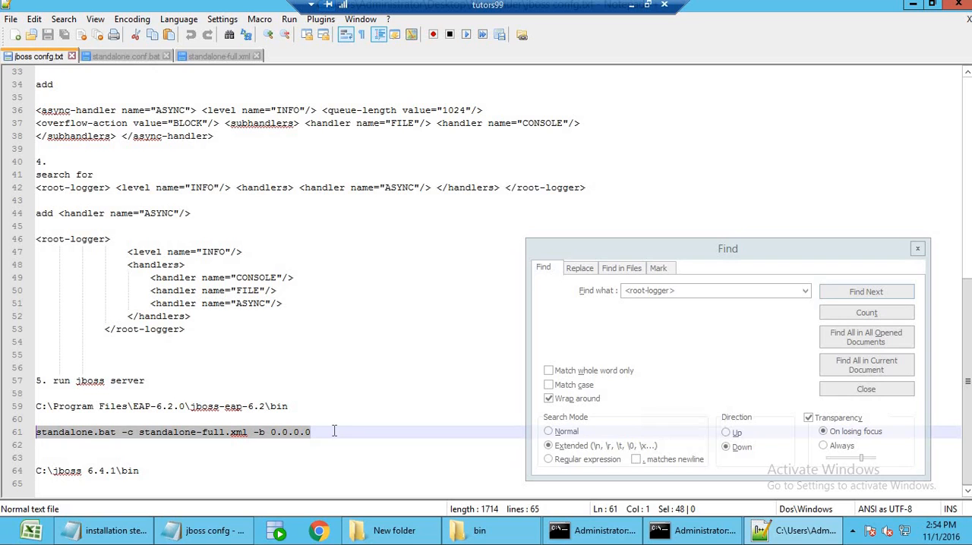
click(687, 531)
right_click(640, 233)
click(669, 275)
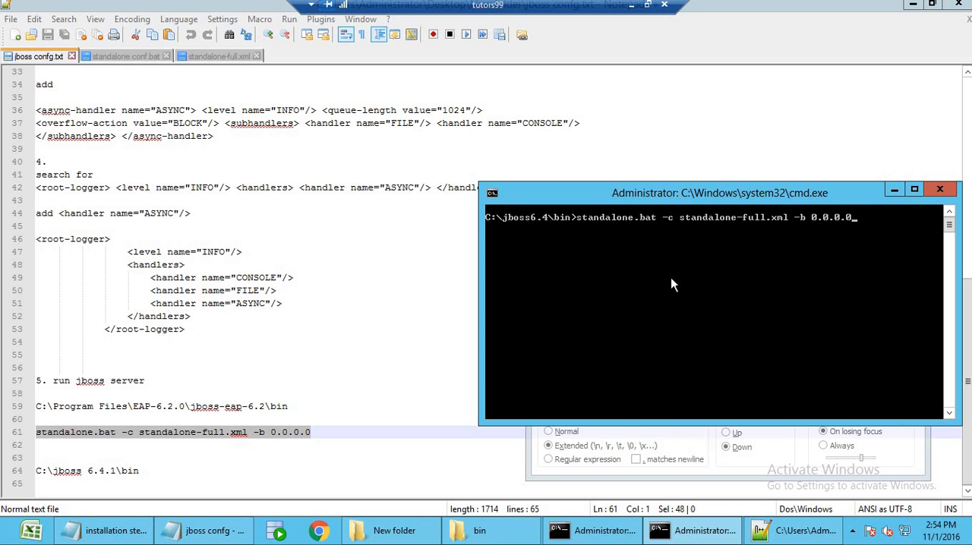
key(Return)
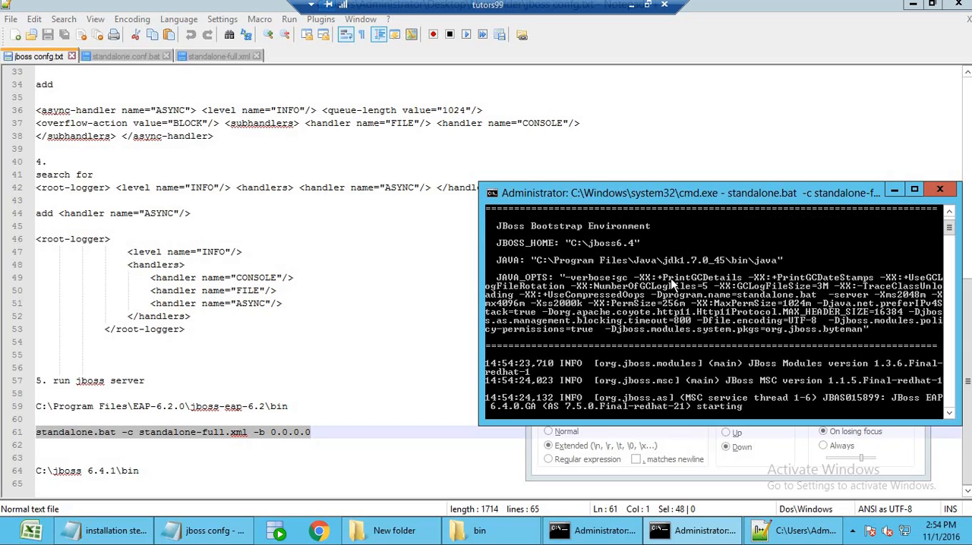
Review the installation steps notes from the database server section through the application server section to the end.
click(913, 5)
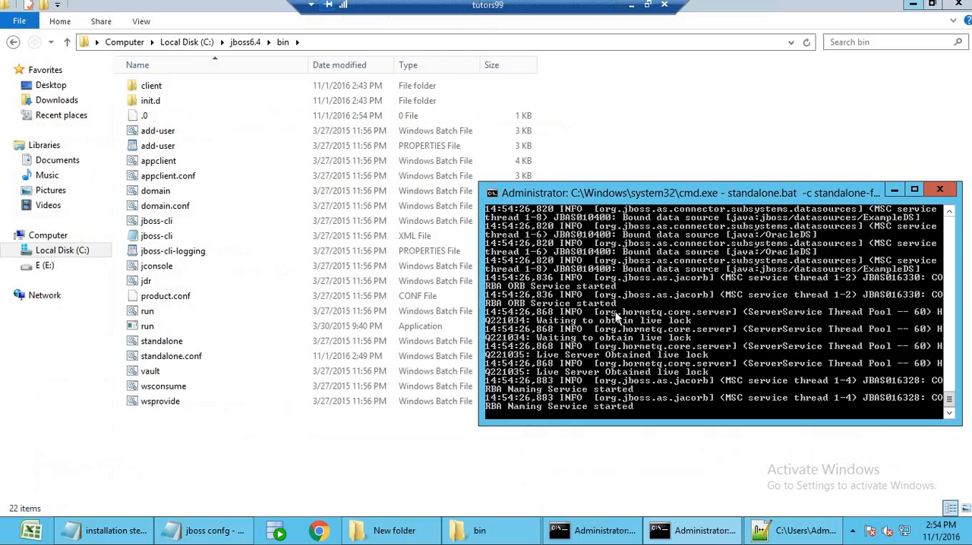
click(702, 285)
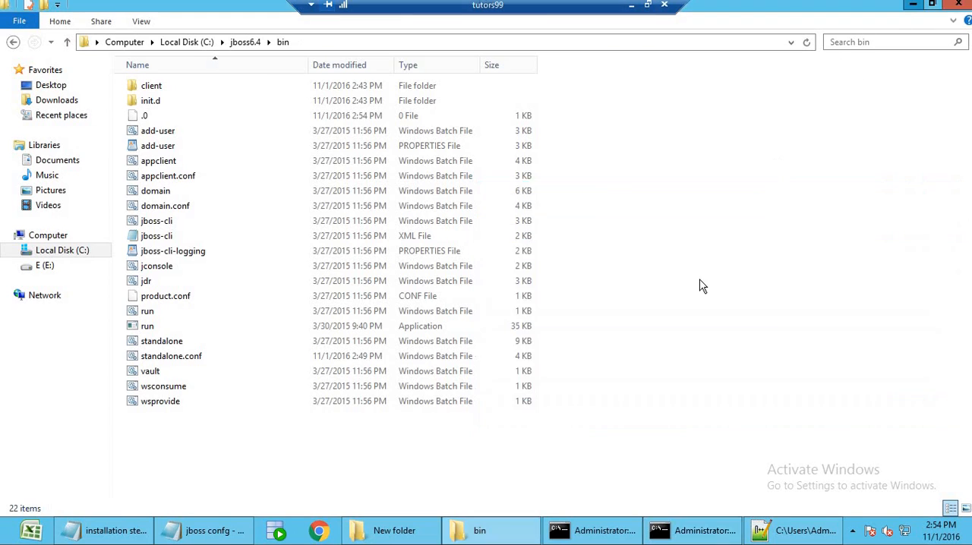
click(914, 5)
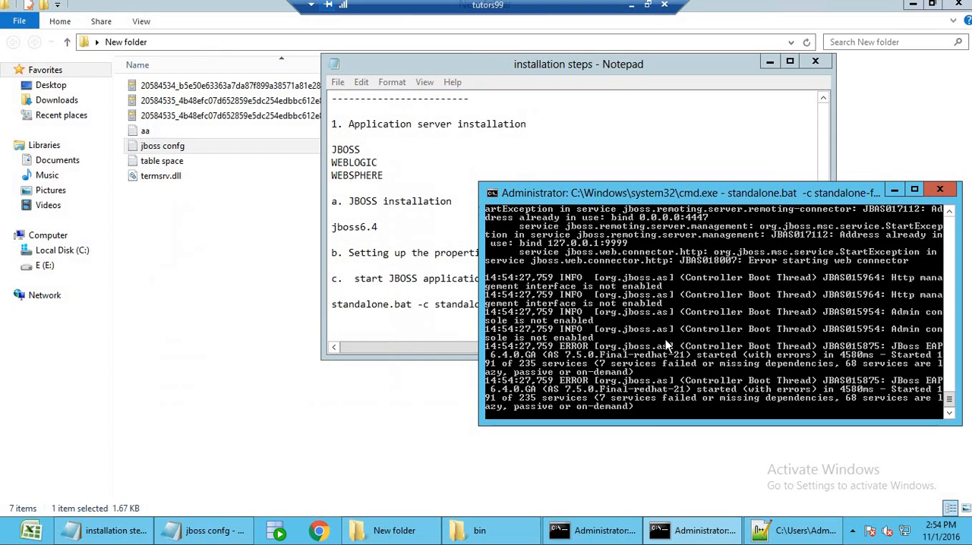
click(392, 219)
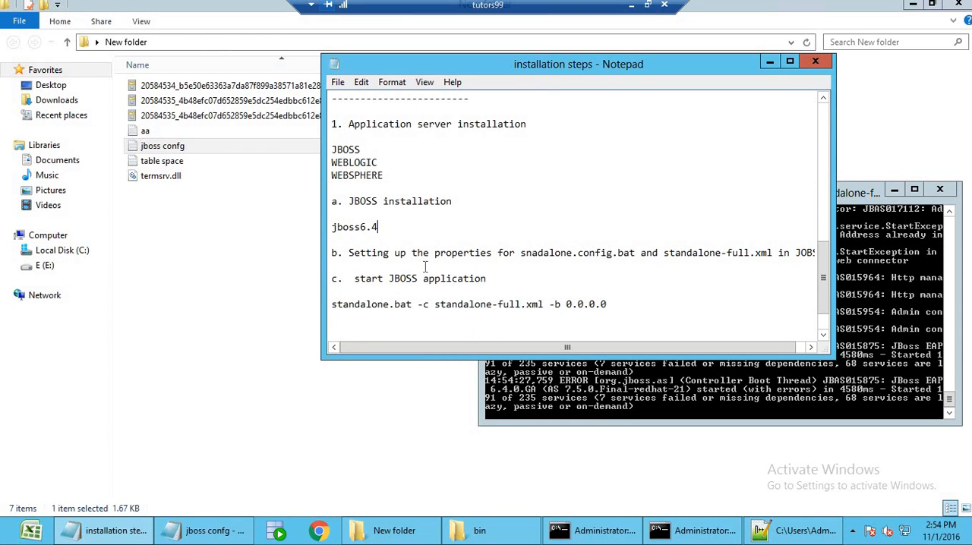
scroll(423, 266, up, 10)
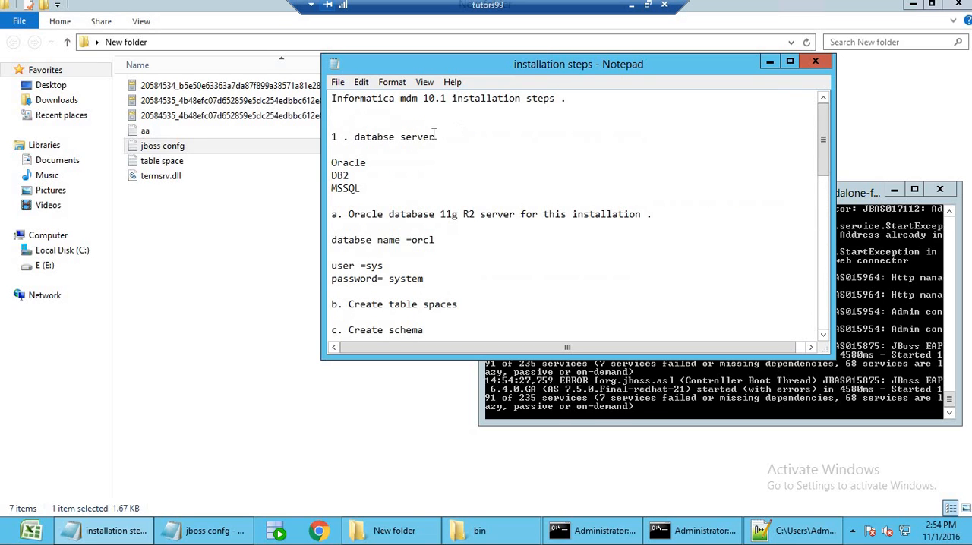
drag(436, 136, 343, 136)
scroll(534, 279, down, 5)
scroll(534, 279, down, 5)
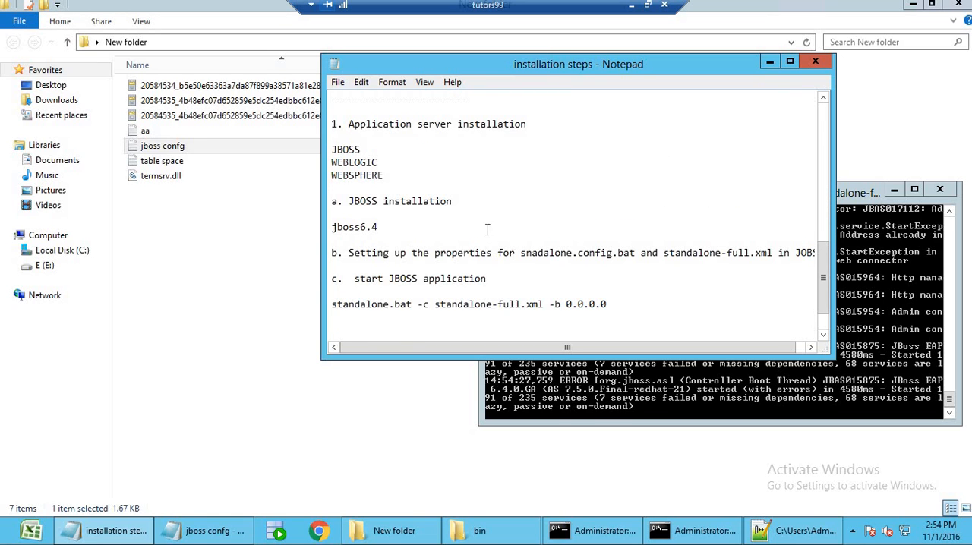
drag(527, 124, 377, 126)
scroll(467, 277, down, 2)
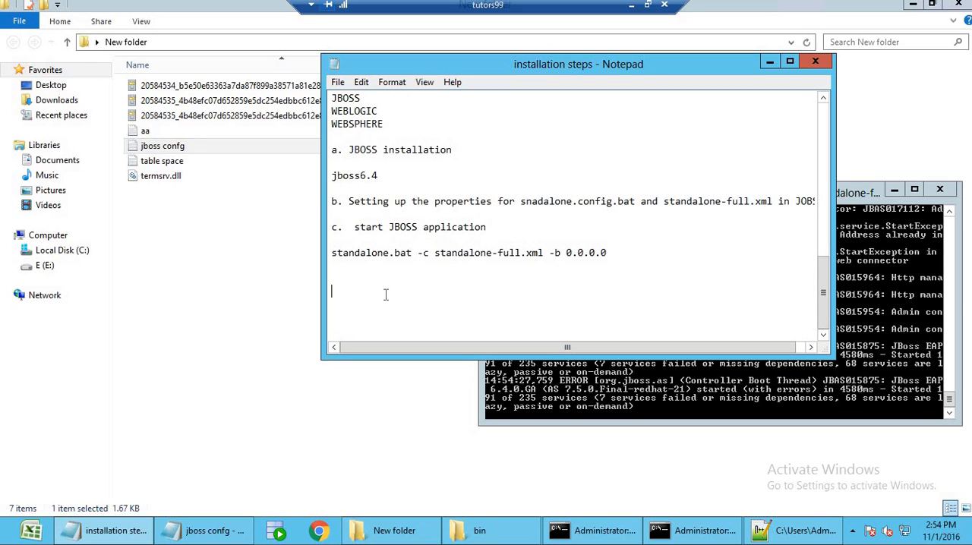
Add the heading "Informatica MDM 10.1 Installation" between dashed lines at the end of the installation steps notes.
text(----------------------- Informatica MDM )
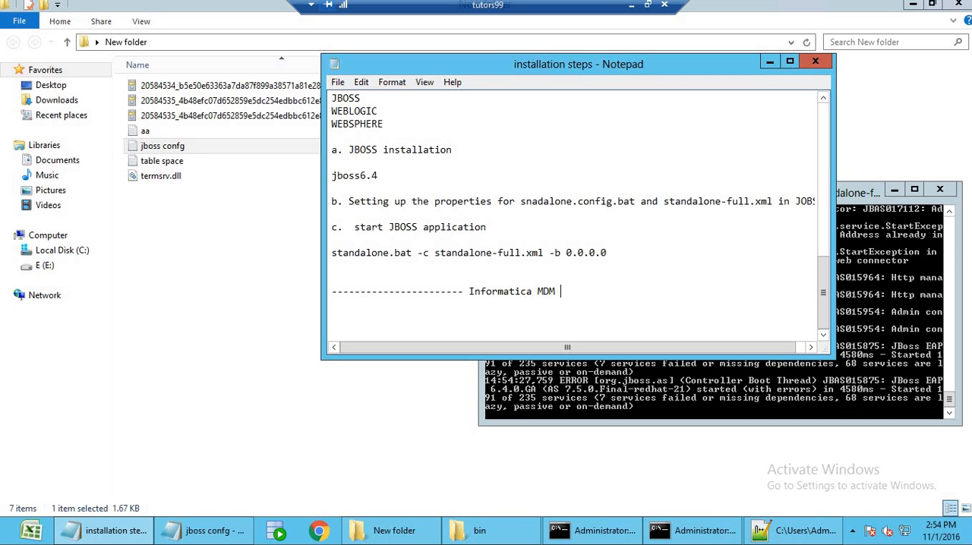
text(10.1 Installatio)
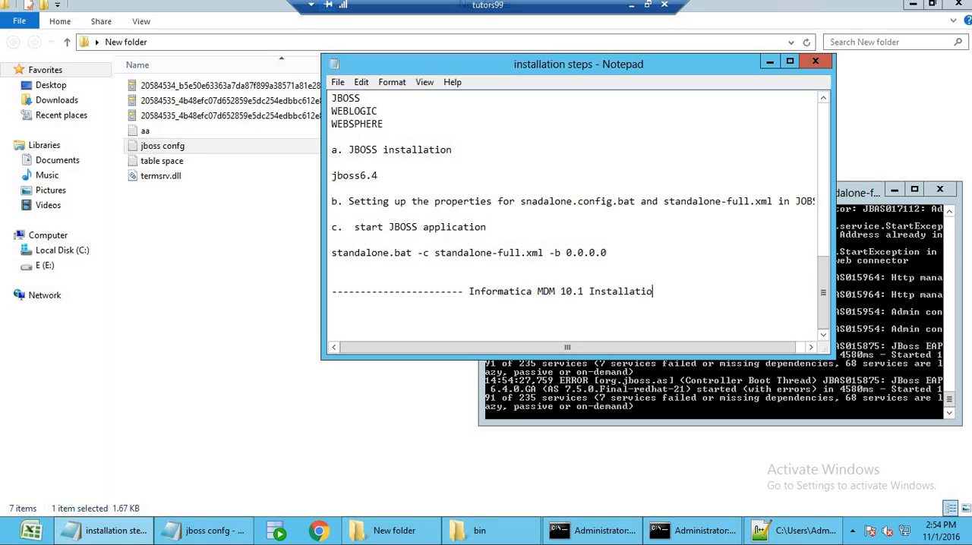
text(n ------------)
key(Return)
key(Return)
Enter "1. mrmserver" as the first item under the Informatica MDM 10.1 Installation heading, followed by blank lines.
text(1. )
text(md)
key(BackSpace)
text(rmserver)
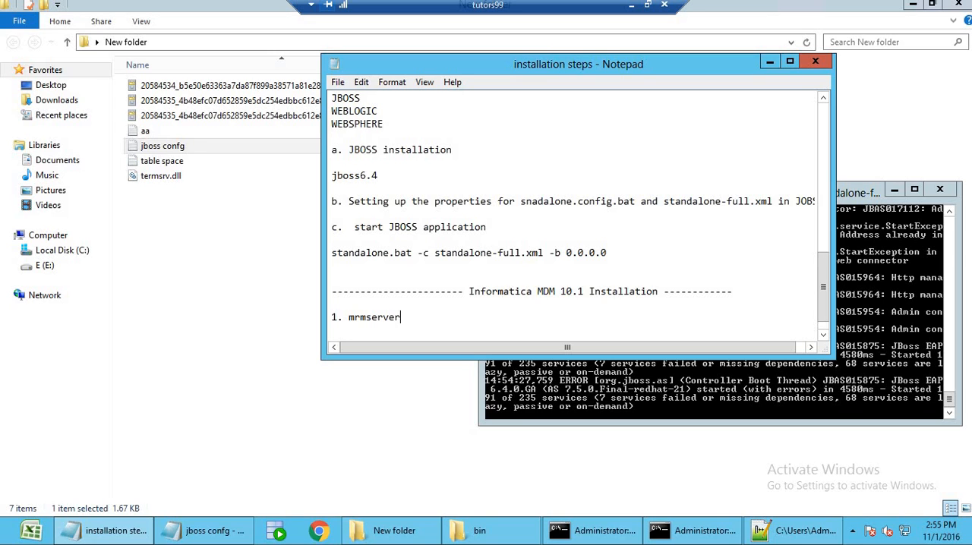
key(Return)
key(Return)
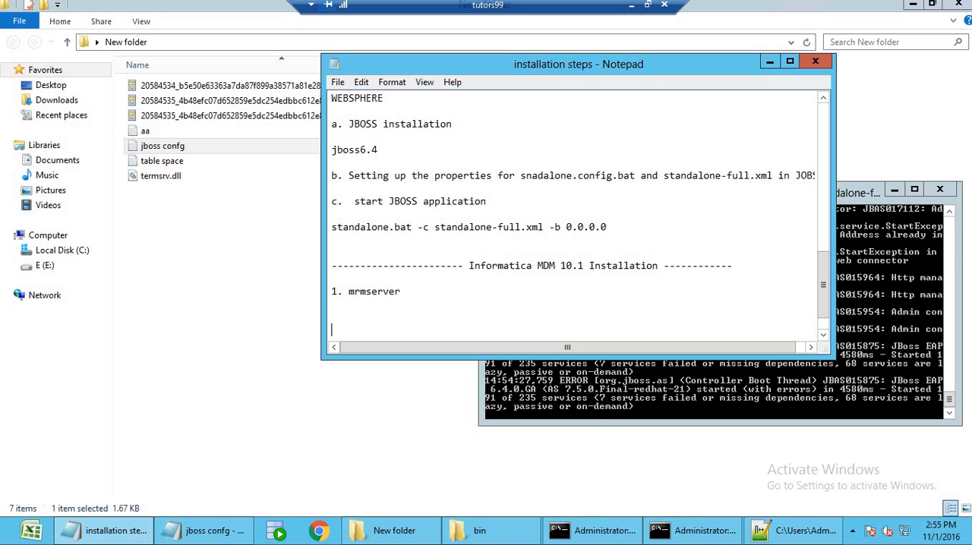
click(201, 531)
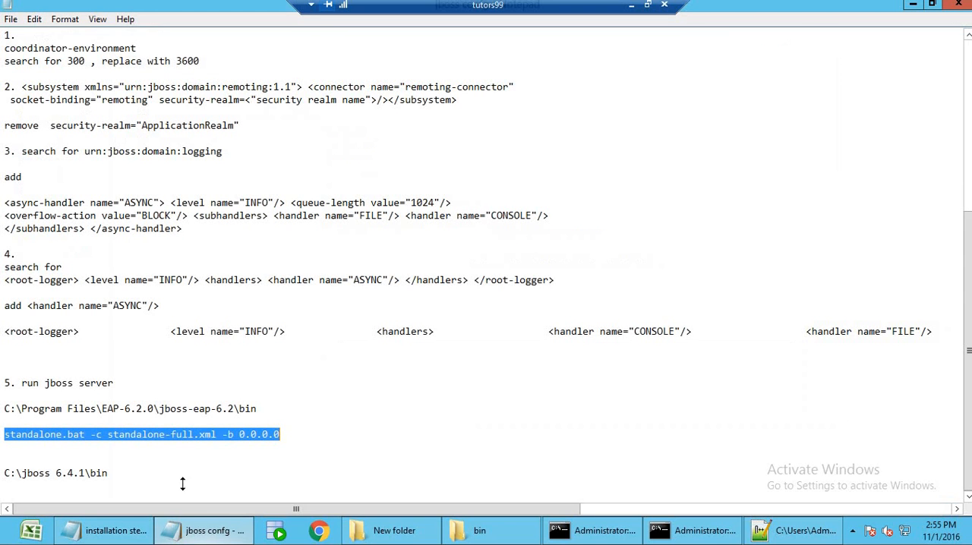
click(912, 7)
click(113, 531)
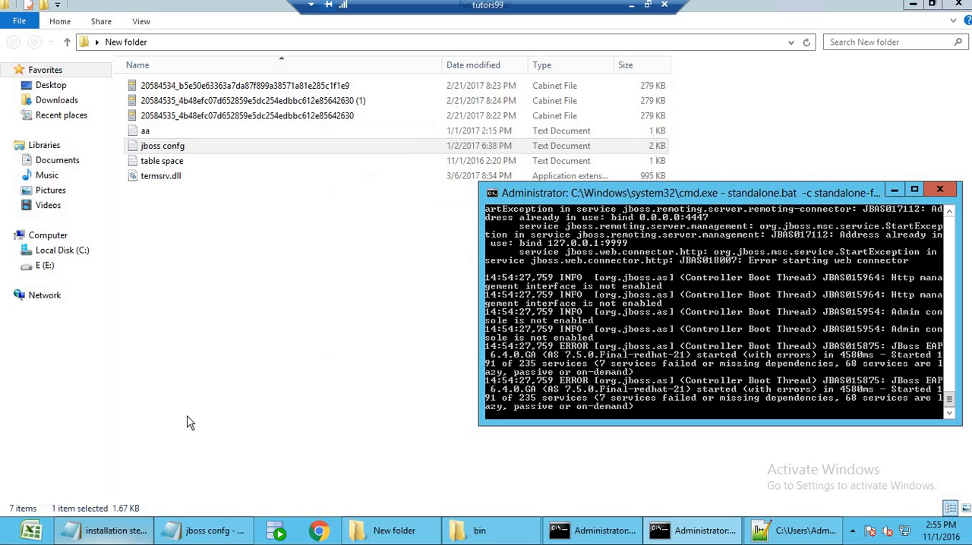
Review the CMX_SYSTEM, practice and sample schema commands in the installation steps notes.
click(118, 533)
scroll(467, 227, up, 15)
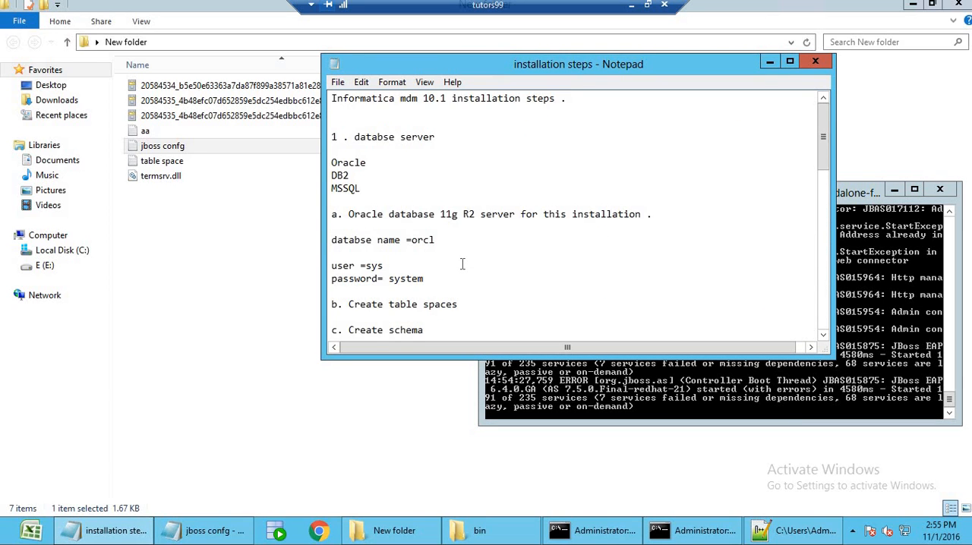
scroll(456, 265, down, 2)
scroll(445, 271, down, 2)
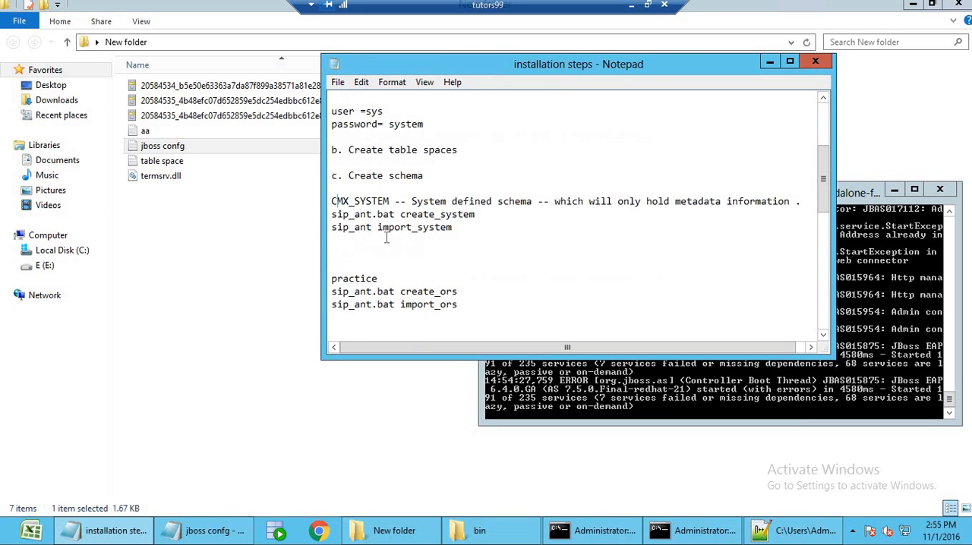
drag(338, 202, 386, 239)
drag(362, 278, 398, 304)
scroll(418, 260, down, 2)
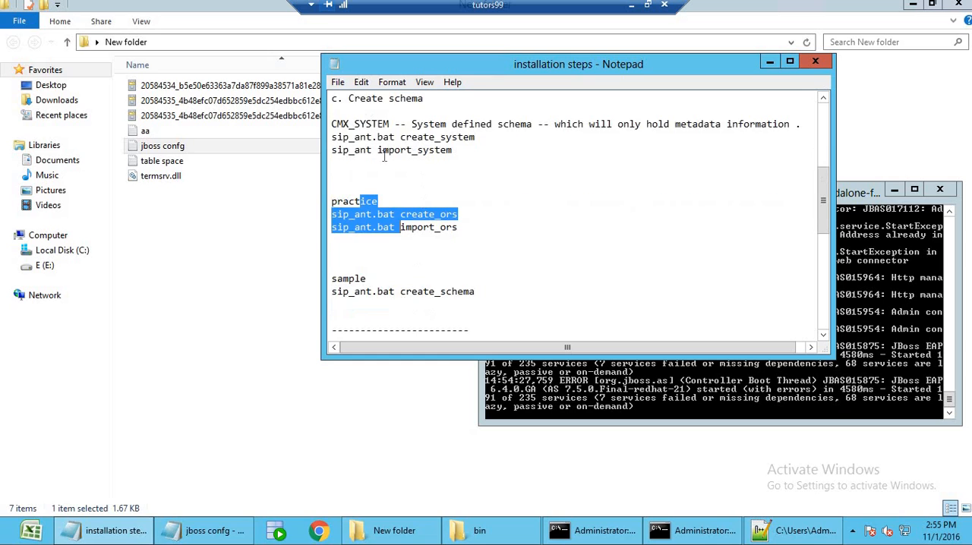
double_click(339, 124)
click(473, 155)
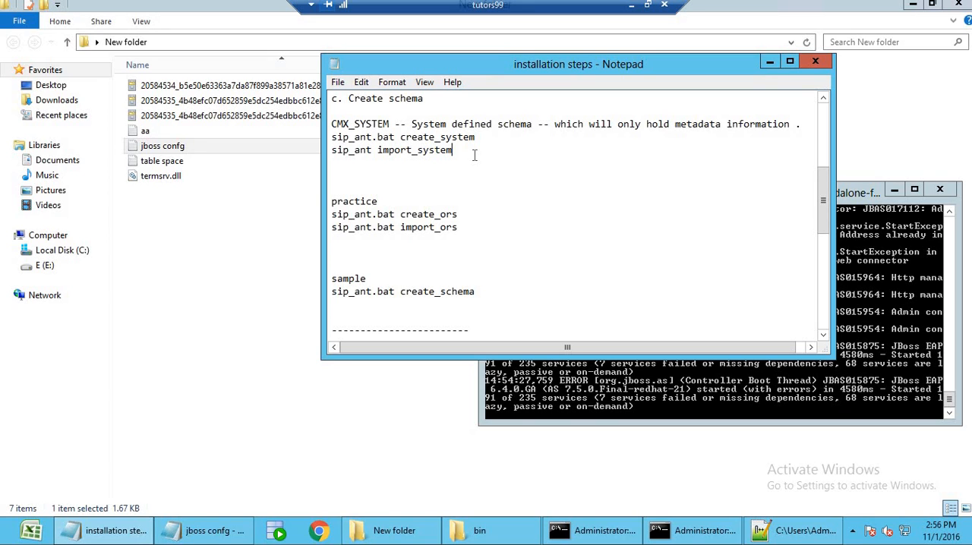
Minimize the JBoss command window and the installation steps notes to clear the workspace.
click(866, 386)
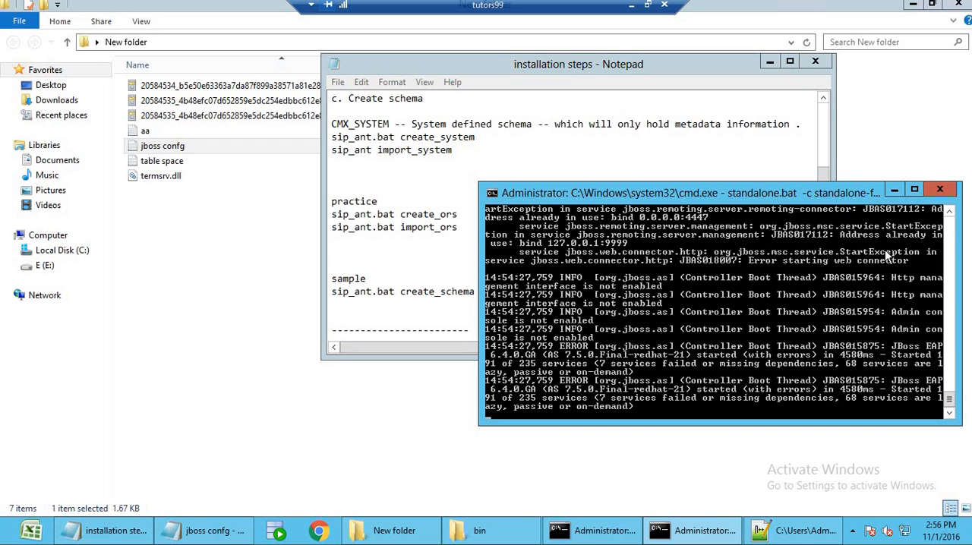
click(895, 192)
click(774, 62)
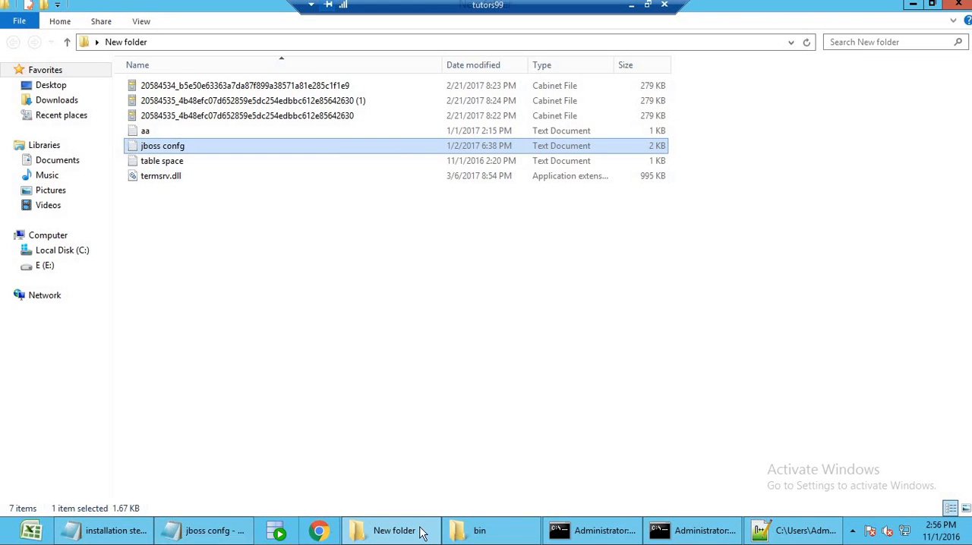
click(394, 531)
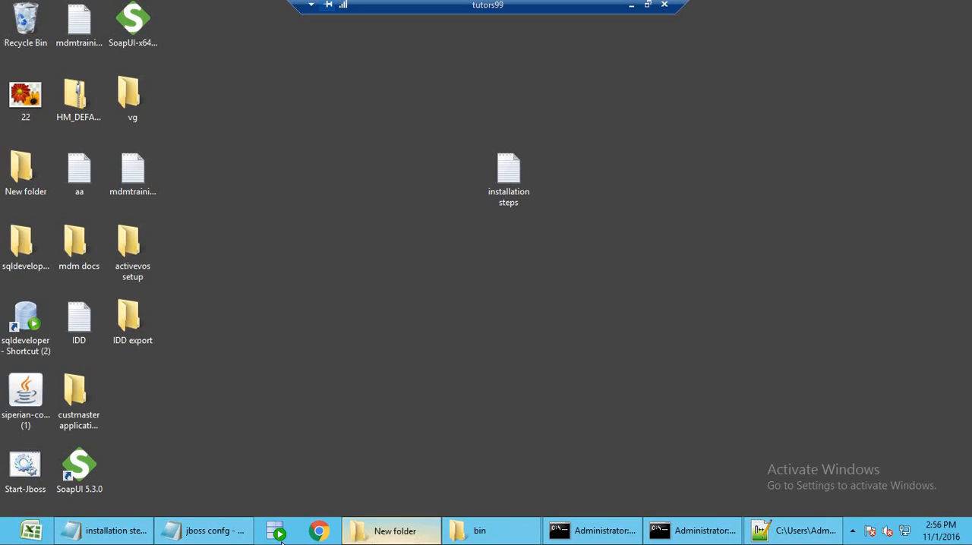
click(394, 531)
Launch hub_install from the windows\mrmserver folder inside Informatica_MDM_10.1GA_FOR_WINDOWS_3 in the mdm folder on drive E.
click(15, 534)
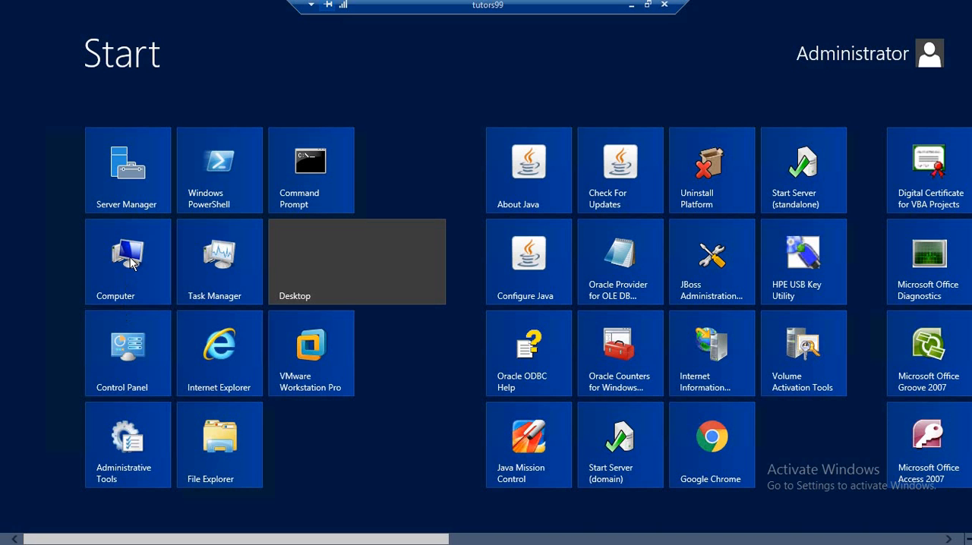
click(129, 258)
double_click(205, 115)
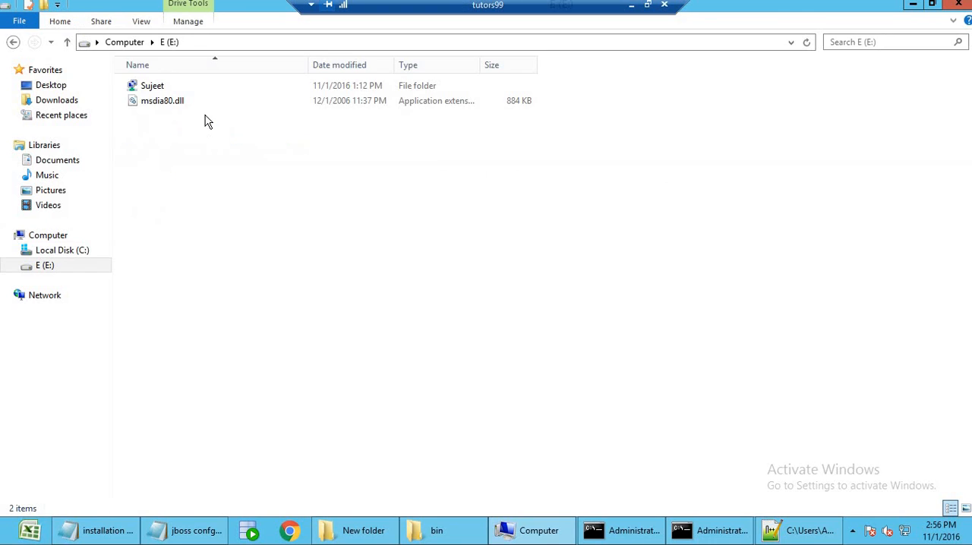
double_click(173, 89)
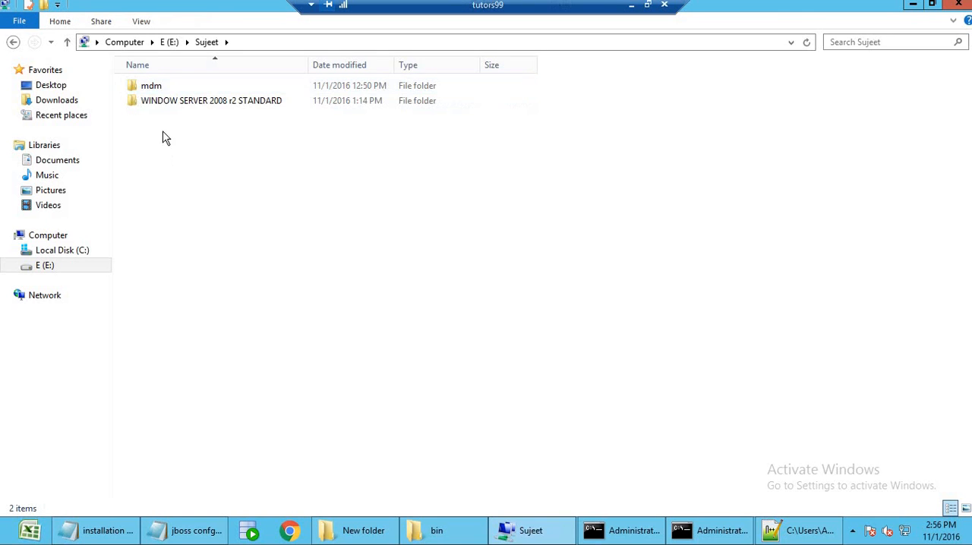
double_click(156, 87)
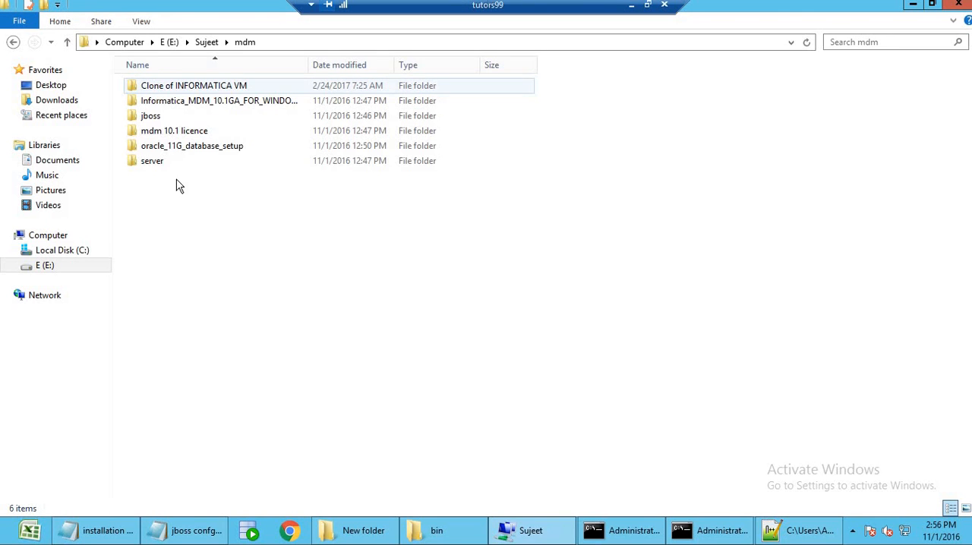
double_click(194, 106)
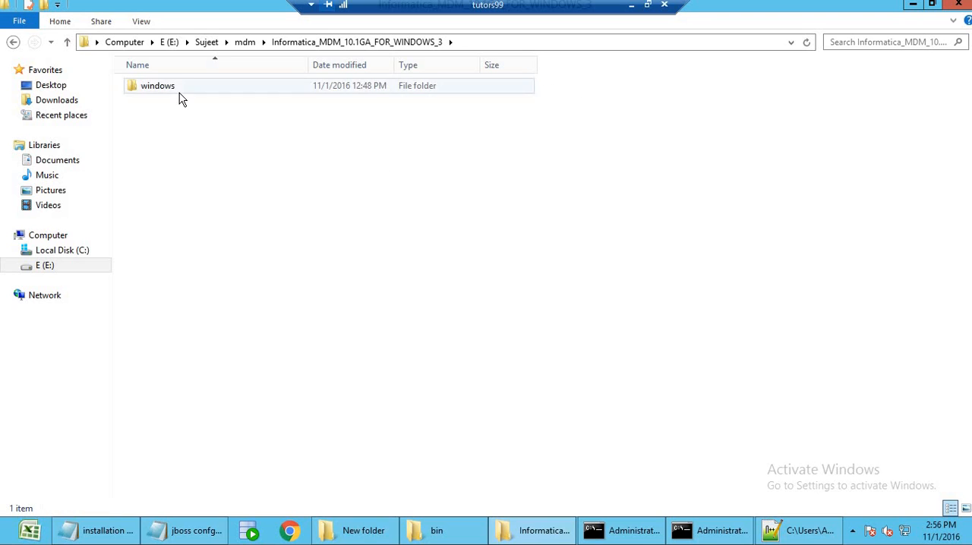
double_click(181, 91)
double_click(183, 119)
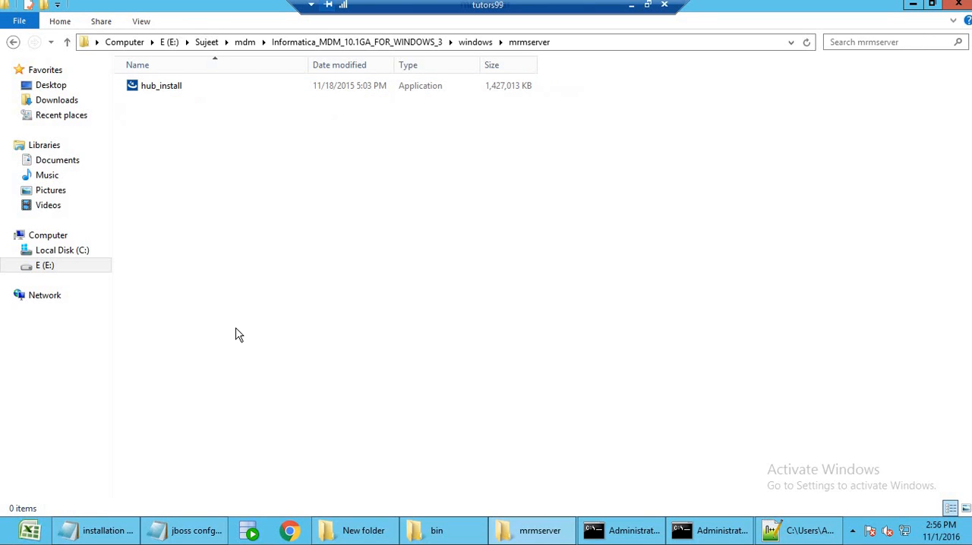
double_click(167, 89)
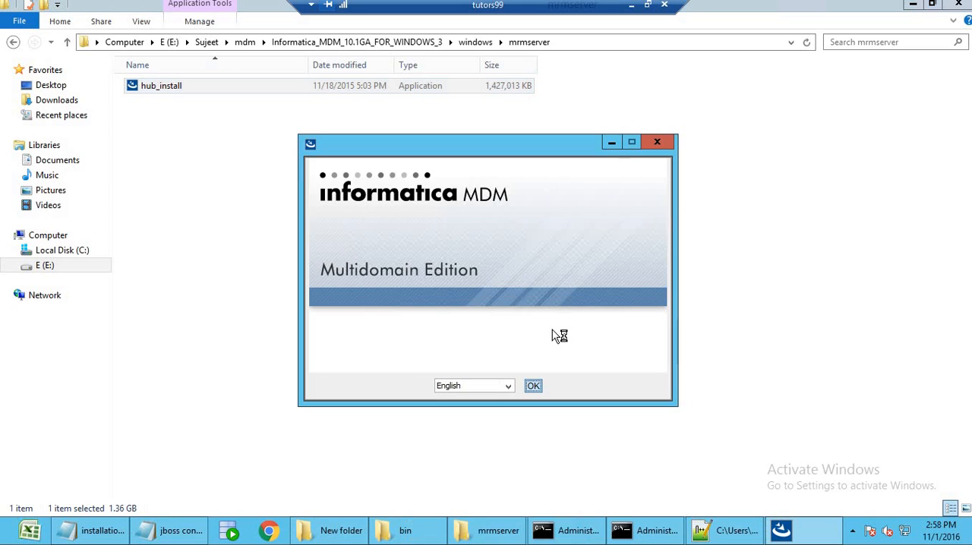
Start the MDM Hub Server installer in English and accept the license agreement terms.
click(534, 386)
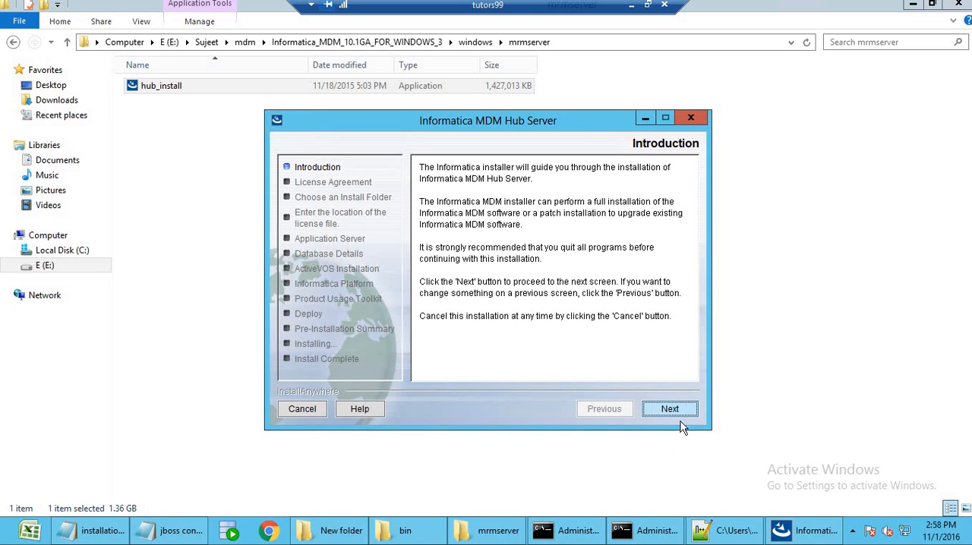
click(679, 410)
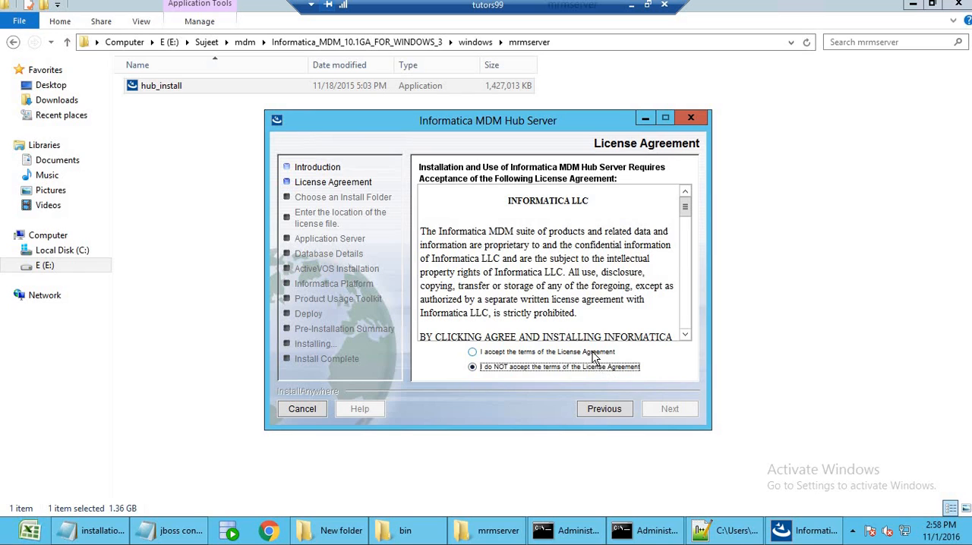
click(596, 352)
click(660, 407)
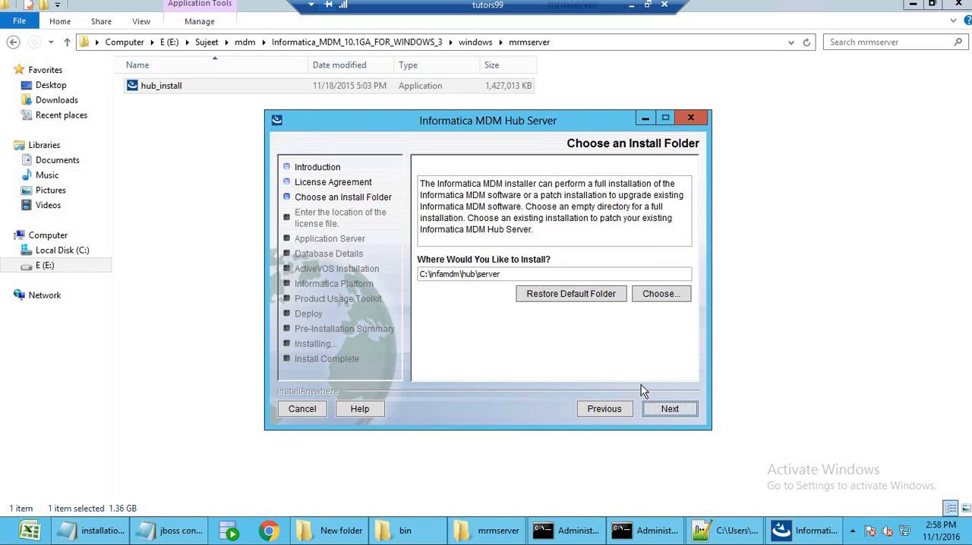
Install to C:\infamdm\hub\server, allow overwriting the directory's contents, and keep the default Infamdm\Hub\Server shortcut folder.
click(508, 275)
click(672, 409)
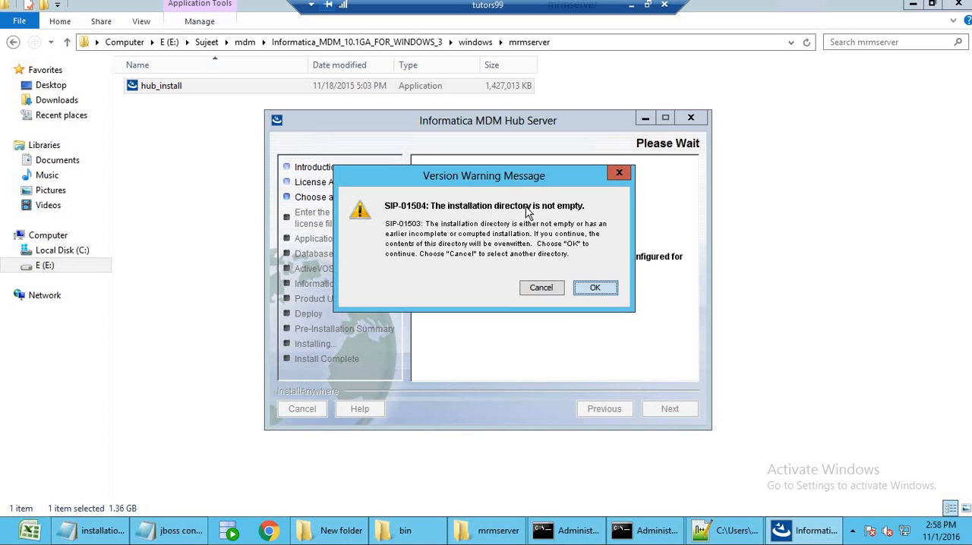
click(595, 289)
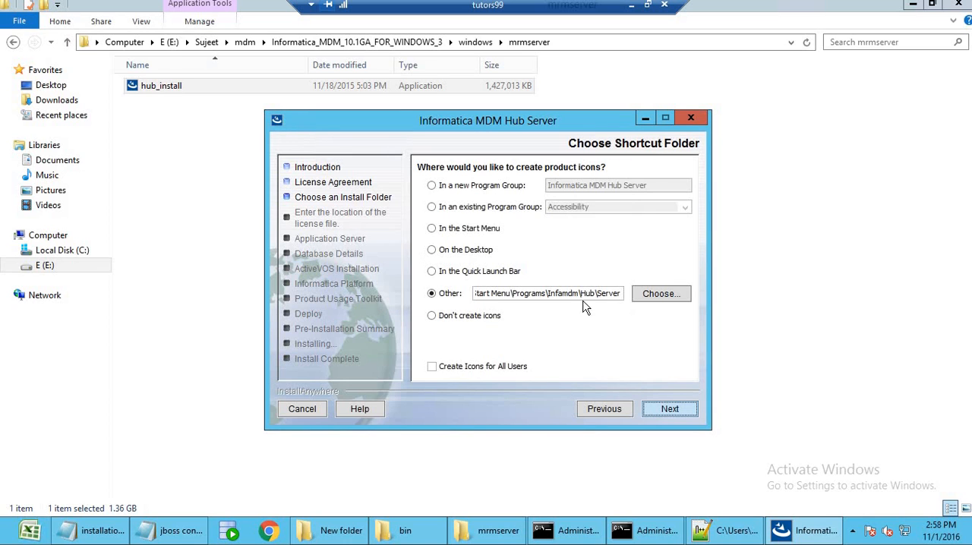
click(671, 408)
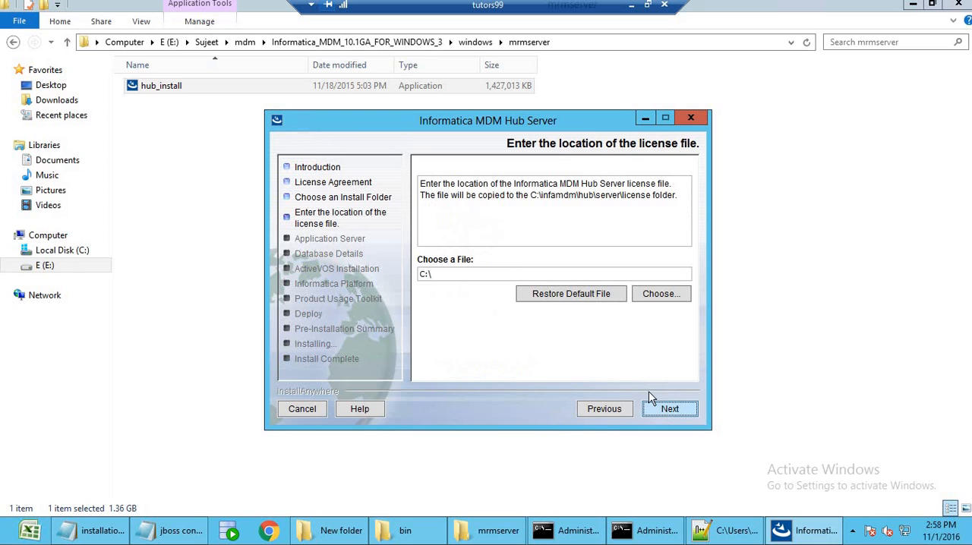
Choose siperian.license from the mdm 10.1 licence folder on drive E as the Hub Server license file.
click(516, 274)
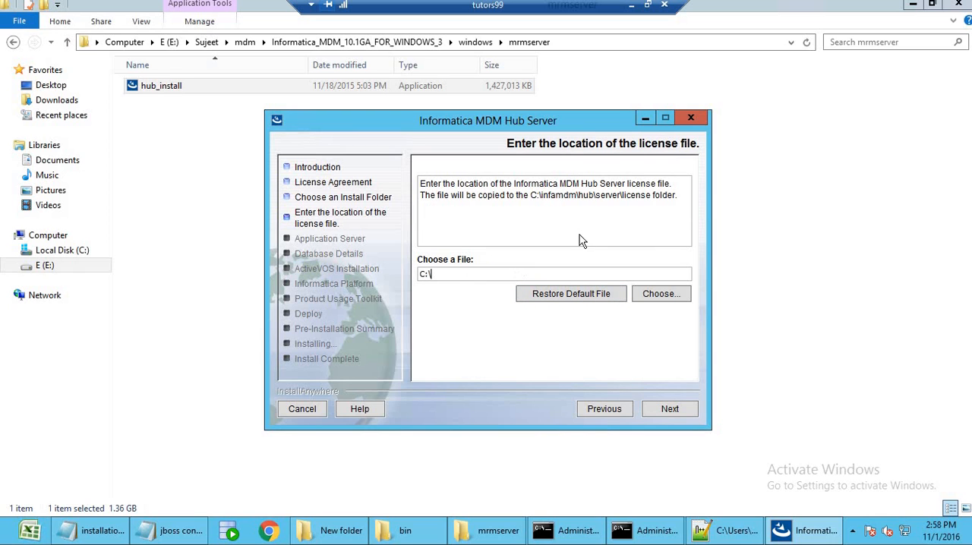
click(673, 296)
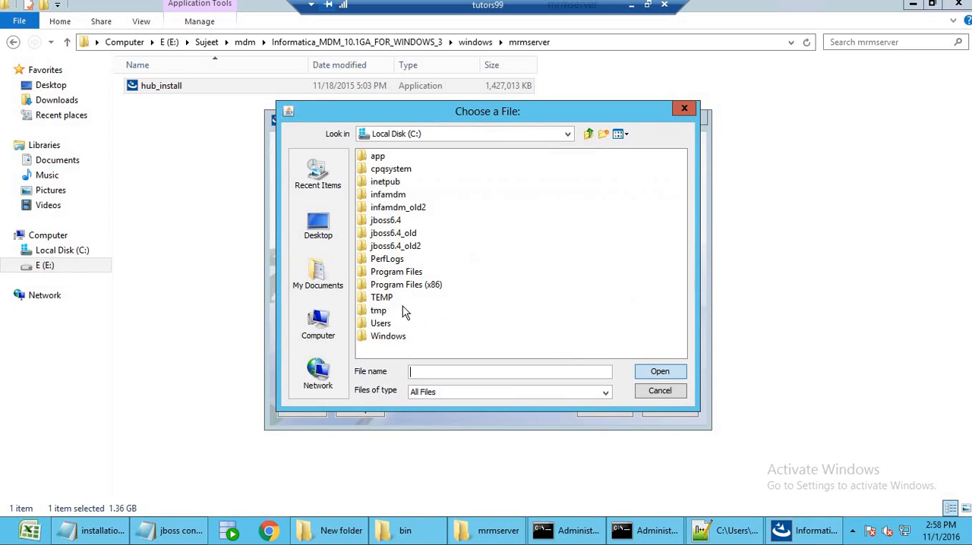
click(323, 226)
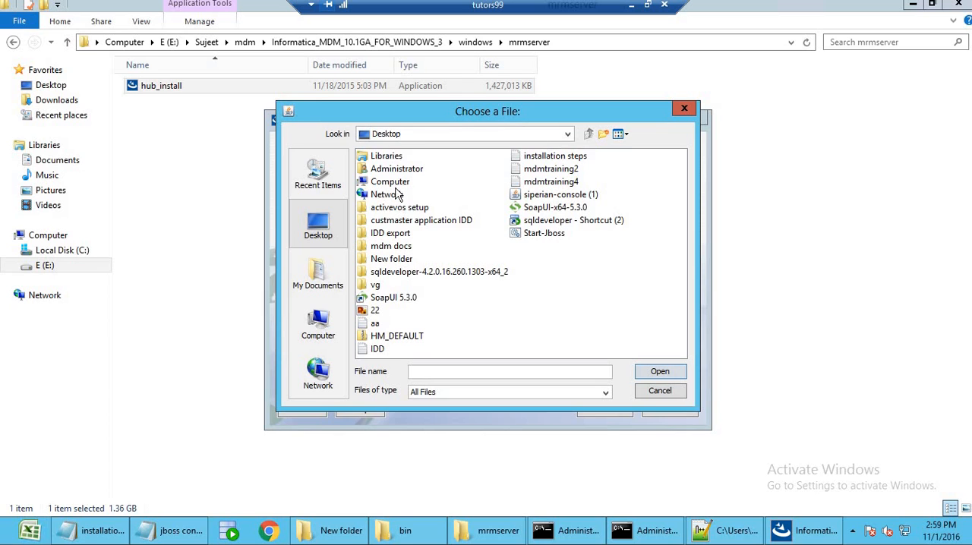
double_click(394, 182)
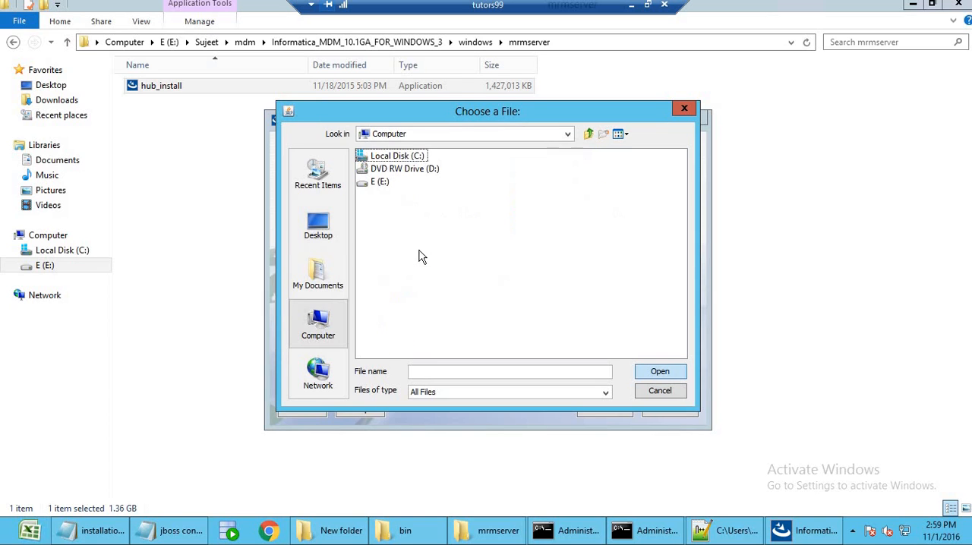
double_click(384, 182)
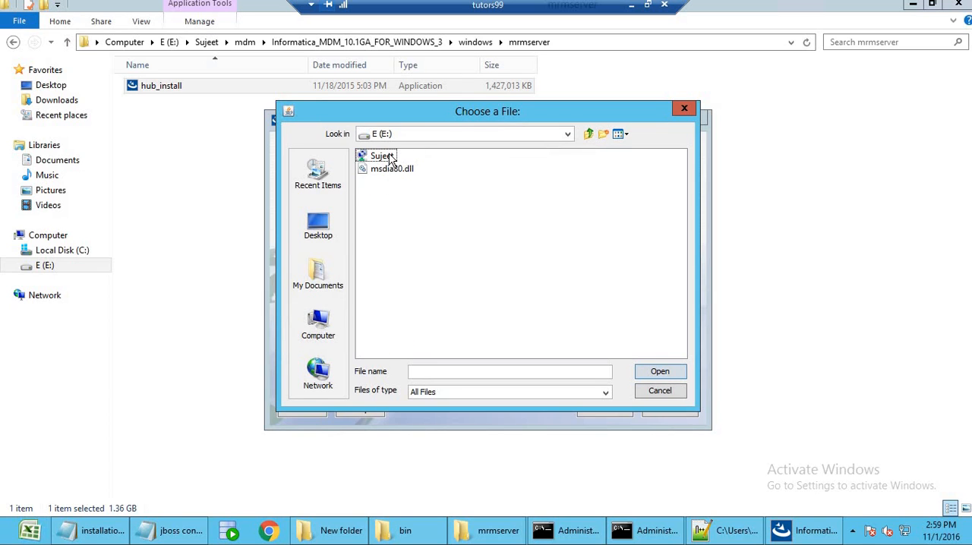
double_click(383, 155)
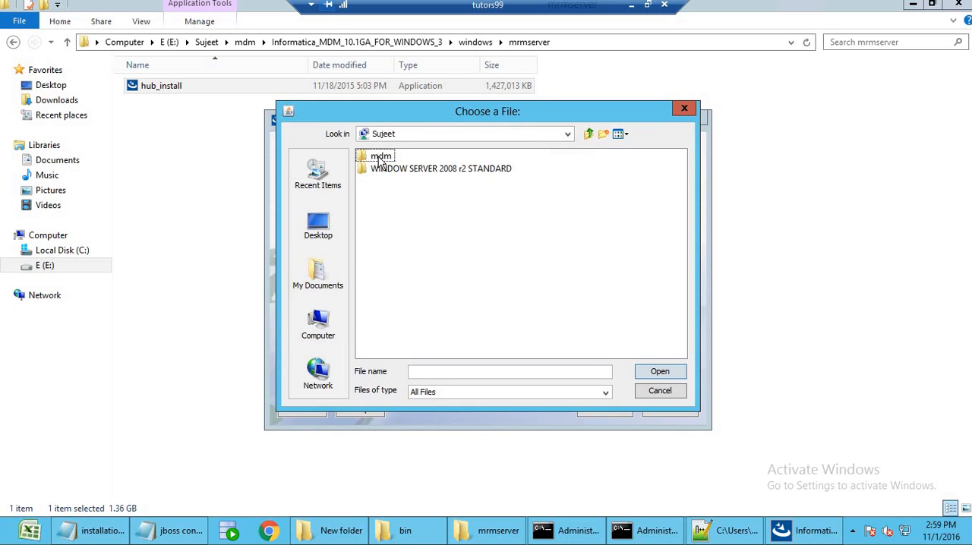
double_click(383, 158)
double_click(394, 195)
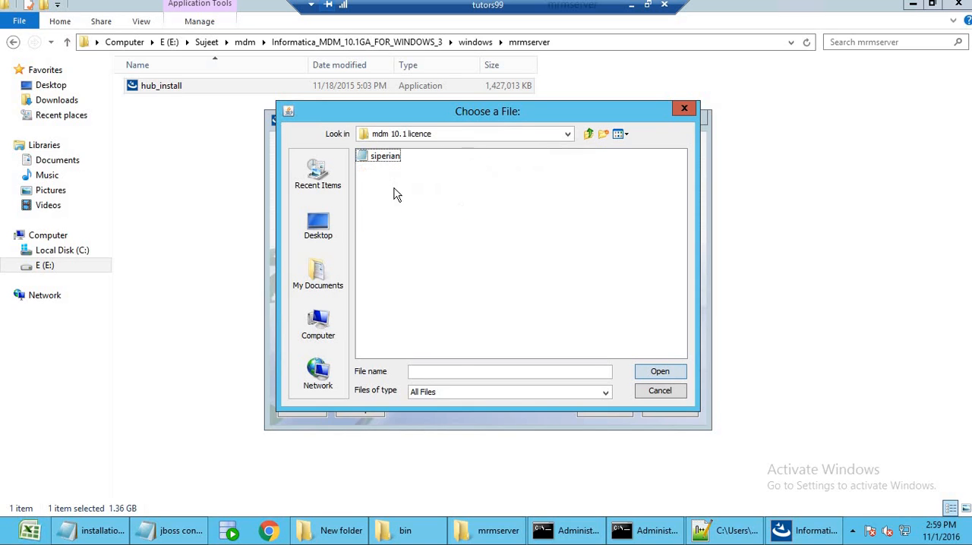
click(385, 157)
click(658, 372)
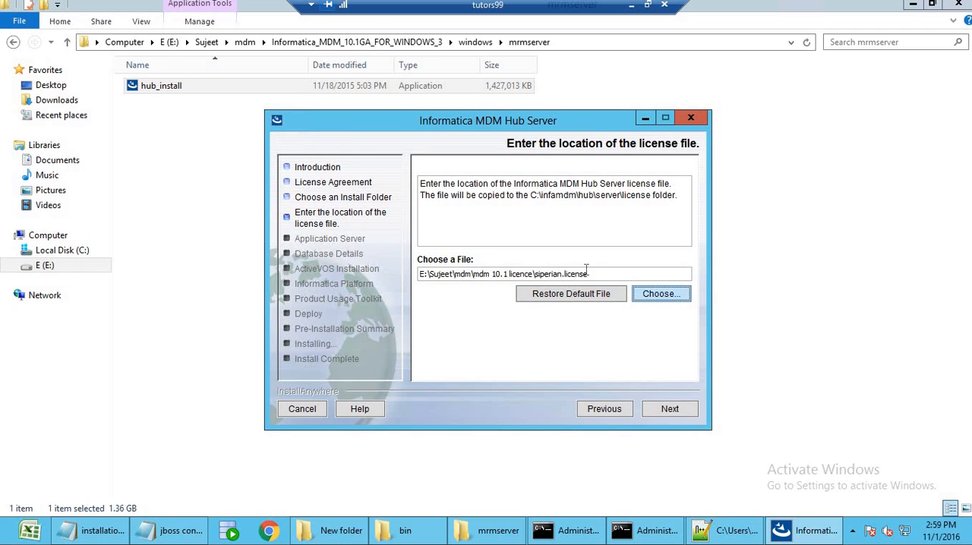
drag(588, 274, 554, 274)
click(680, 410)
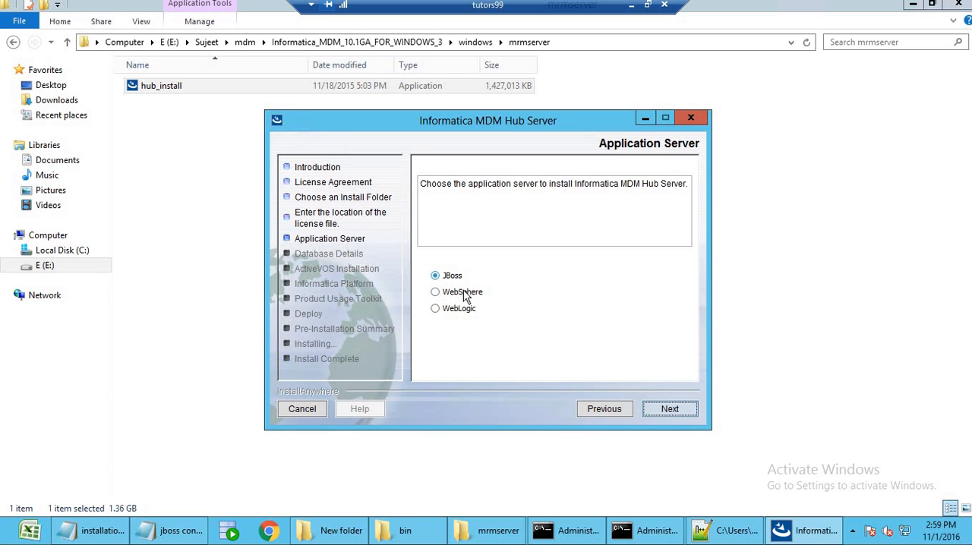
Use JBoss as the application server and set its home path to C:\jboss6.4.
click(670, 411)
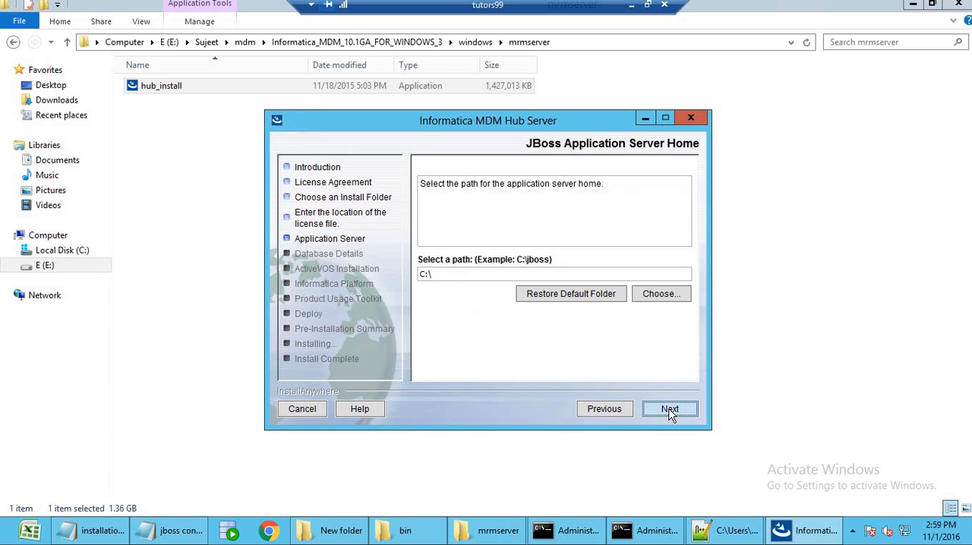
click(465, 273)
click(642, 298)
double_click(429, 256)
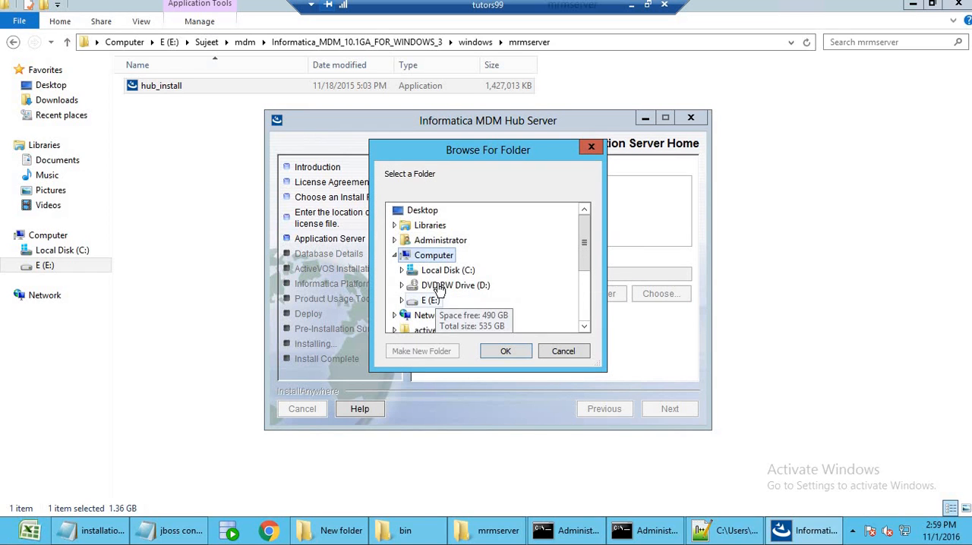
double_click(444, 271)
double_click(435, 311)
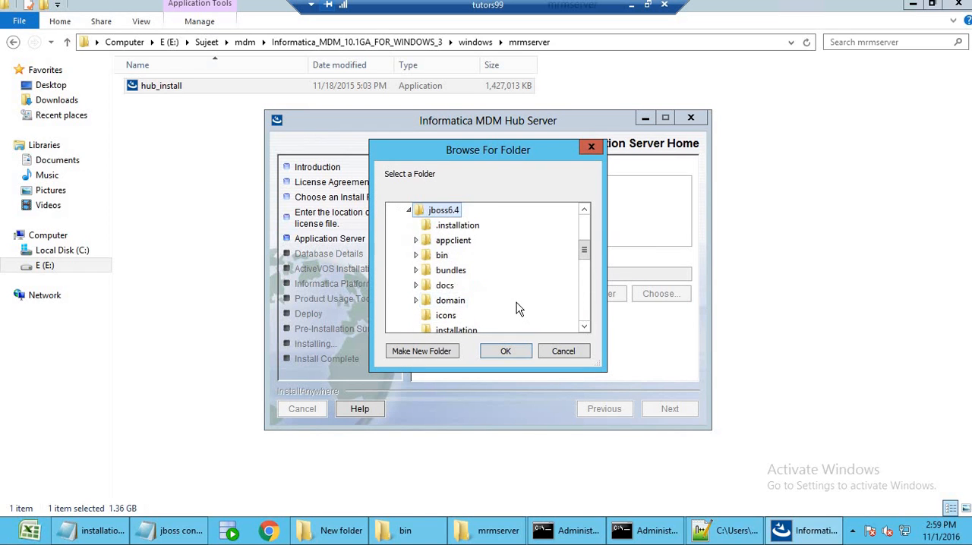
click(505, 351)
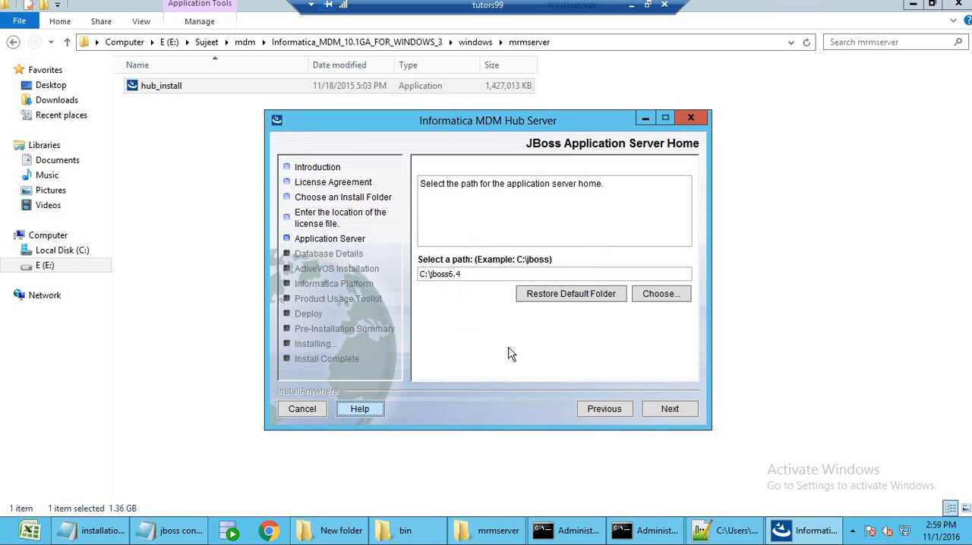
click(669, 409)
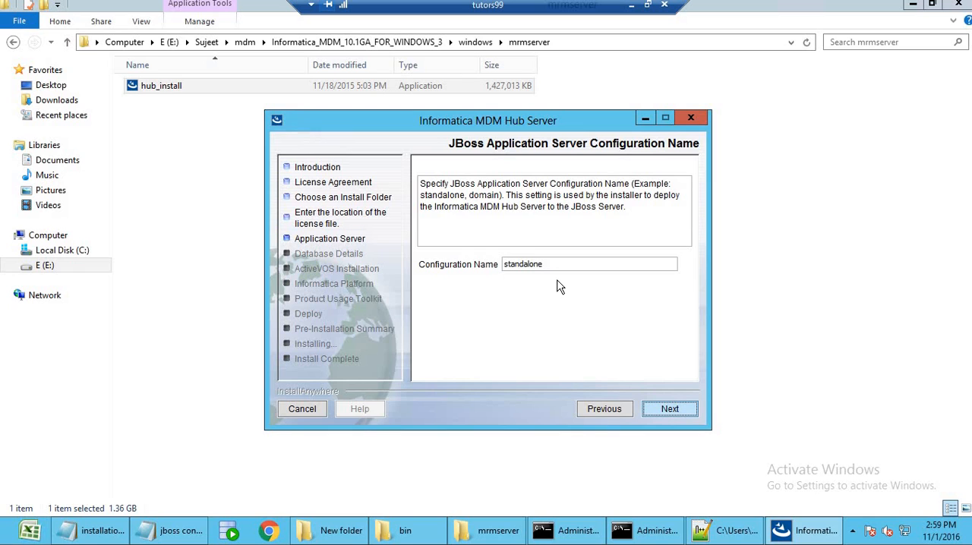
Accept the JBoss configuration name standalone, remote port 4447 and management native port 9999.
click(683, 411)
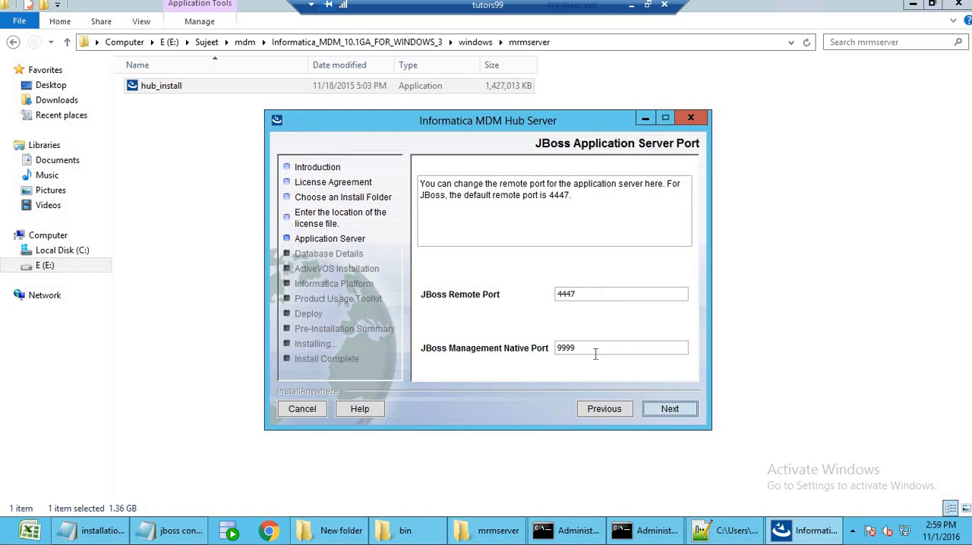
click(607, 347)
click(661, 408)
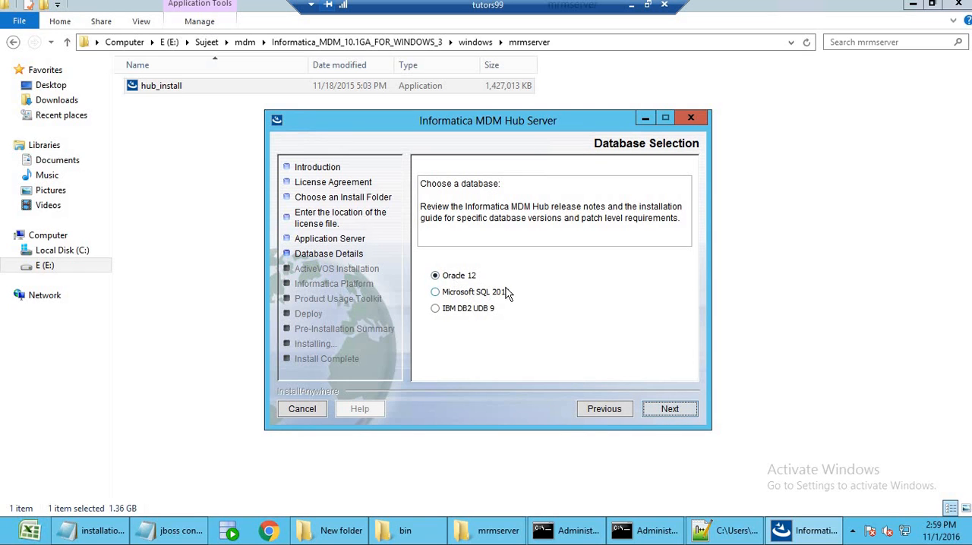
Select Oracle 12 as the Hub Server database and Service Name as its connection type.
click(666, 414)
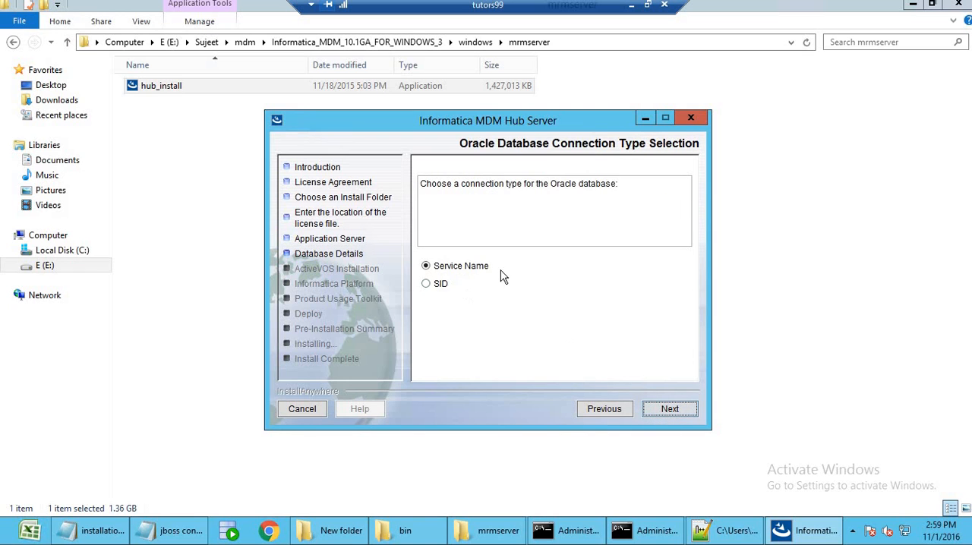
click(662, 410)
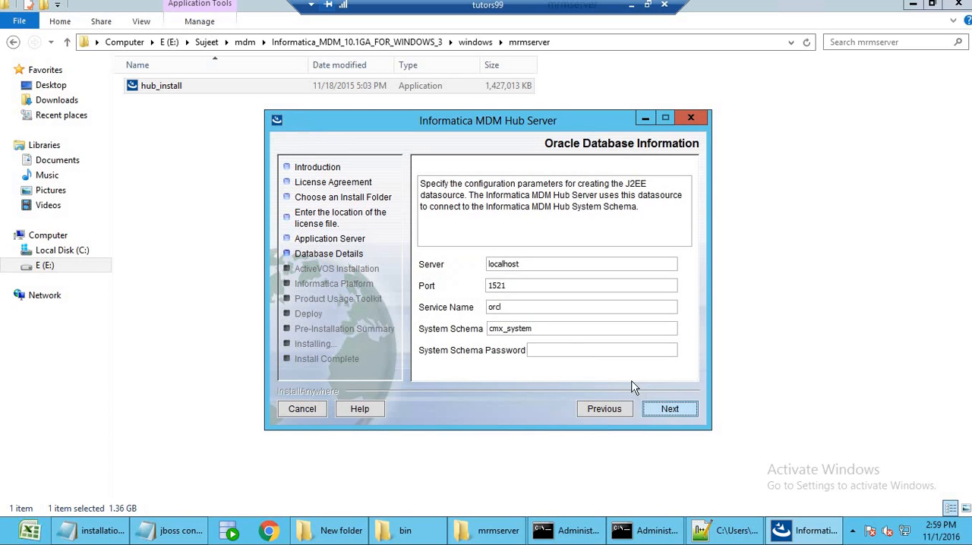
Enter the cmx_system schema password for the localhost, port 1521, orcl database, keep the generated connect URL and accept the Master Database validation warning.
click(571, 348)
double_click(531, 329)
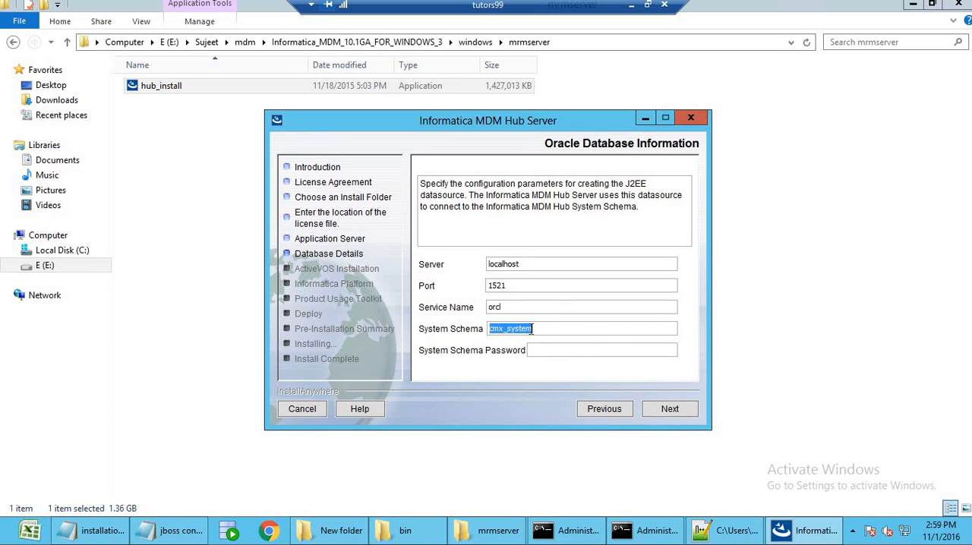
click(567, 351)
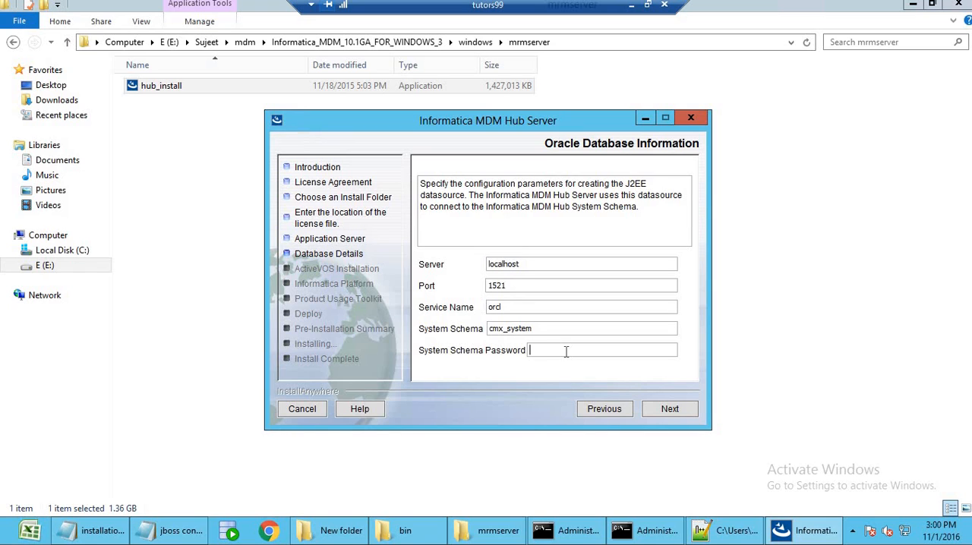
text(•••••••••)
click(669, 410)
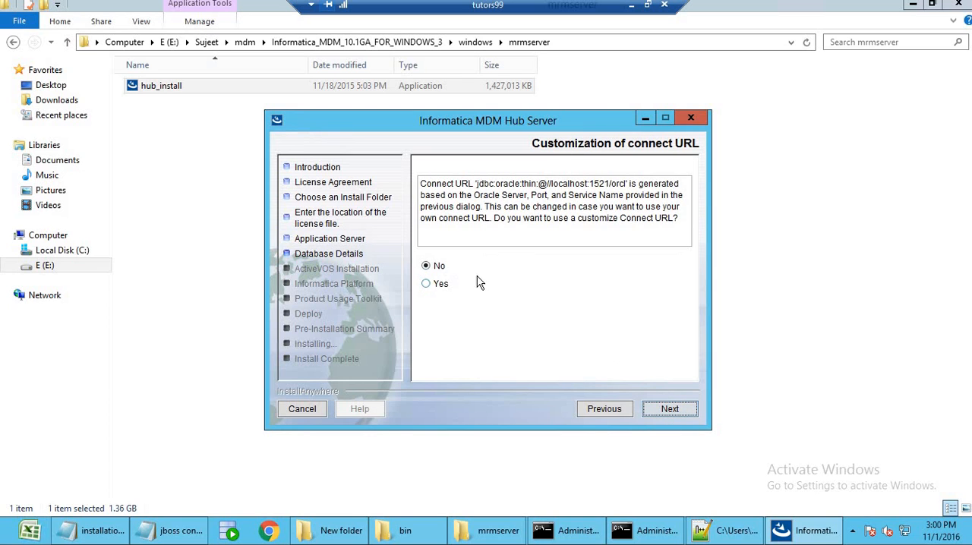
click(670, 411)
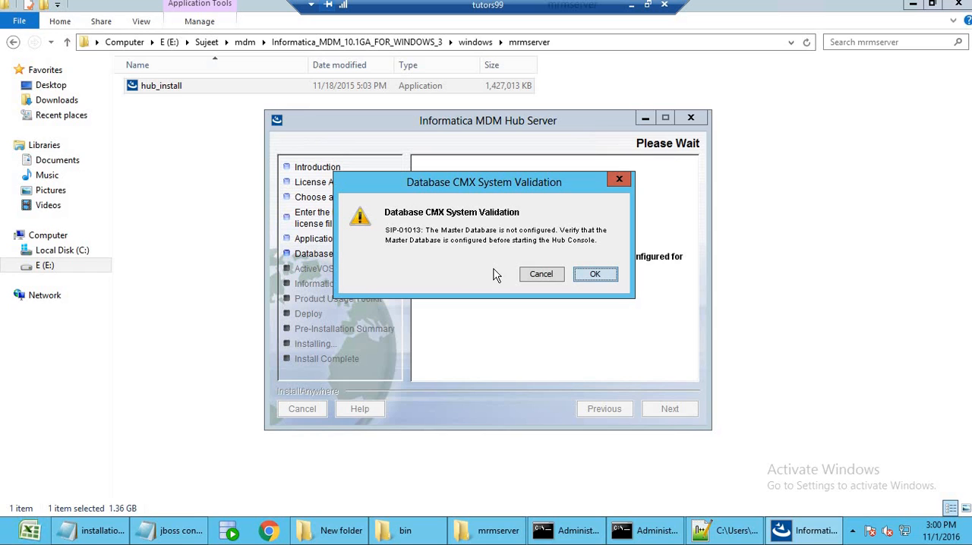
click(597, 275)
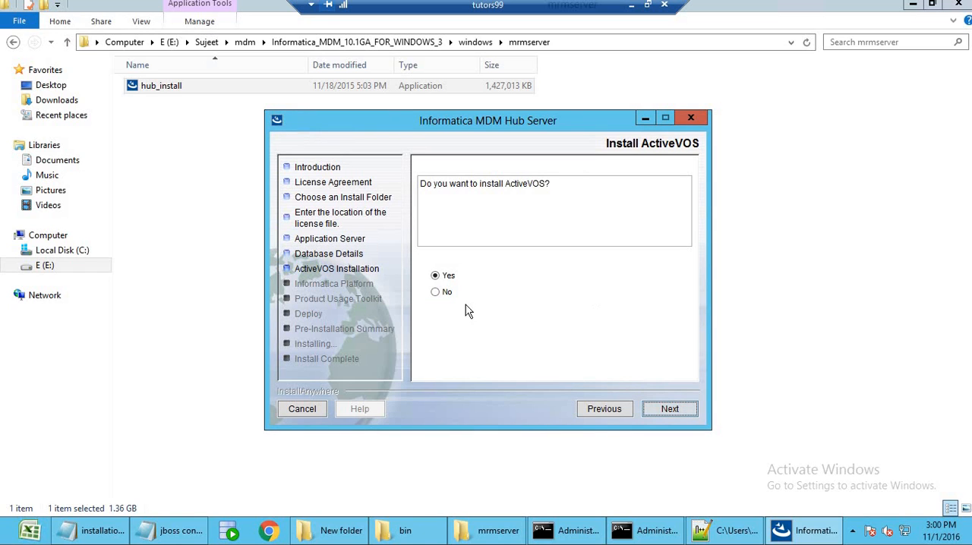
Decline installing ActiveVOS and Informatica Platform, and keep the Product Usage Toolkit at Production with no proxy server.
click(436, 293)
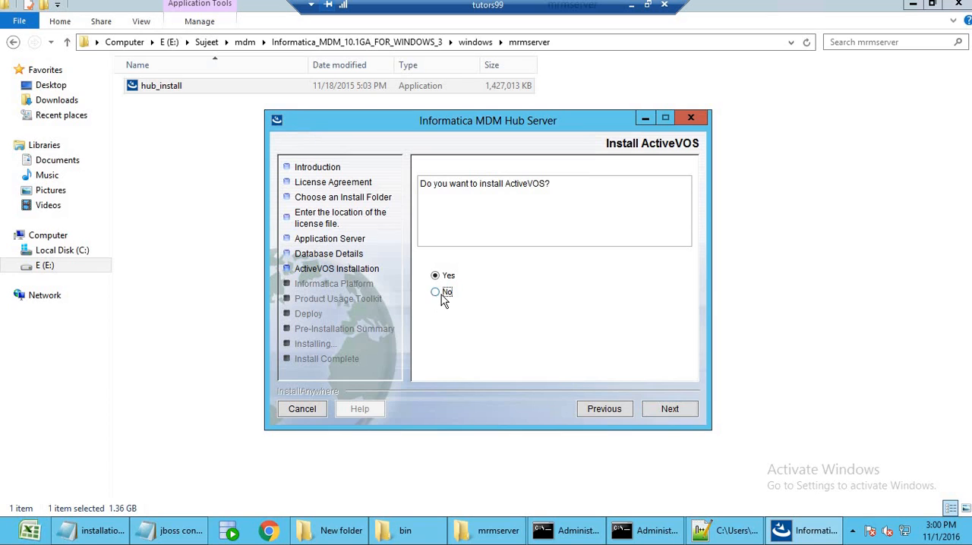
click(670, 409)
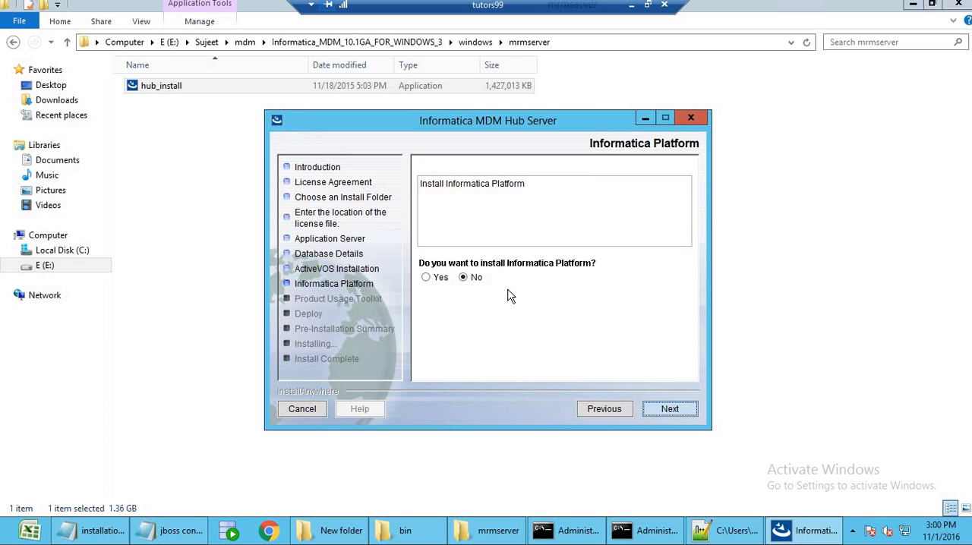
click(669, 410)
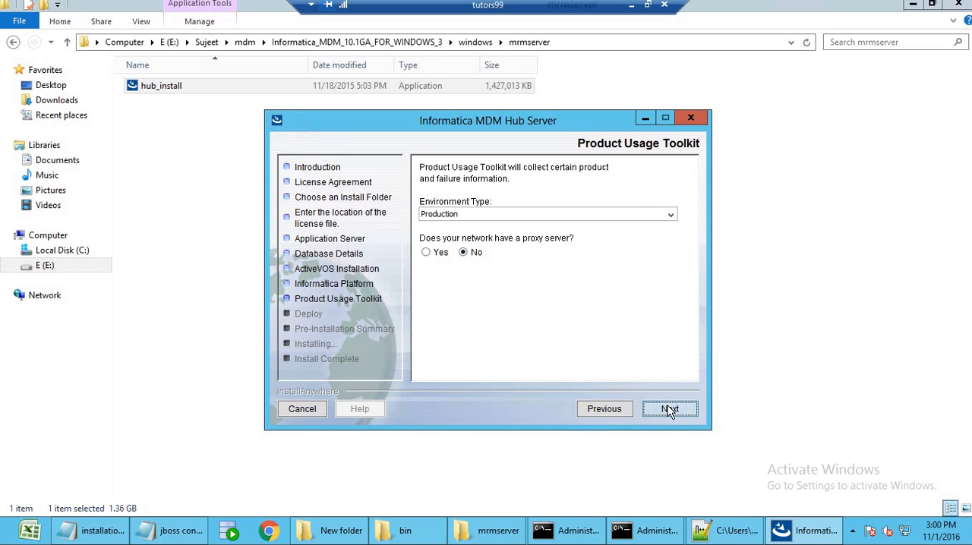
click(669, 410)
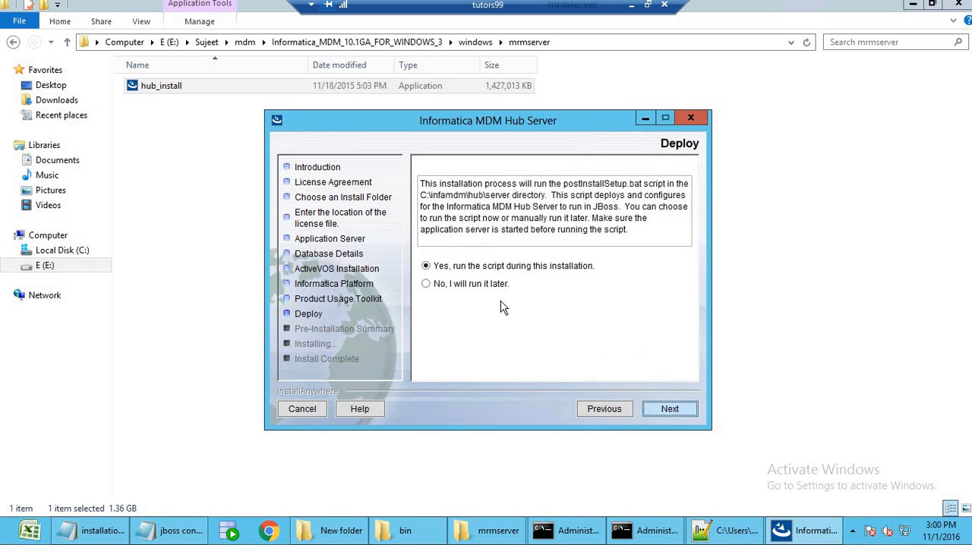
Choose to run the postInstallSetup script manually, then install the Hub Server and close the finished installer.
click(426, 286)
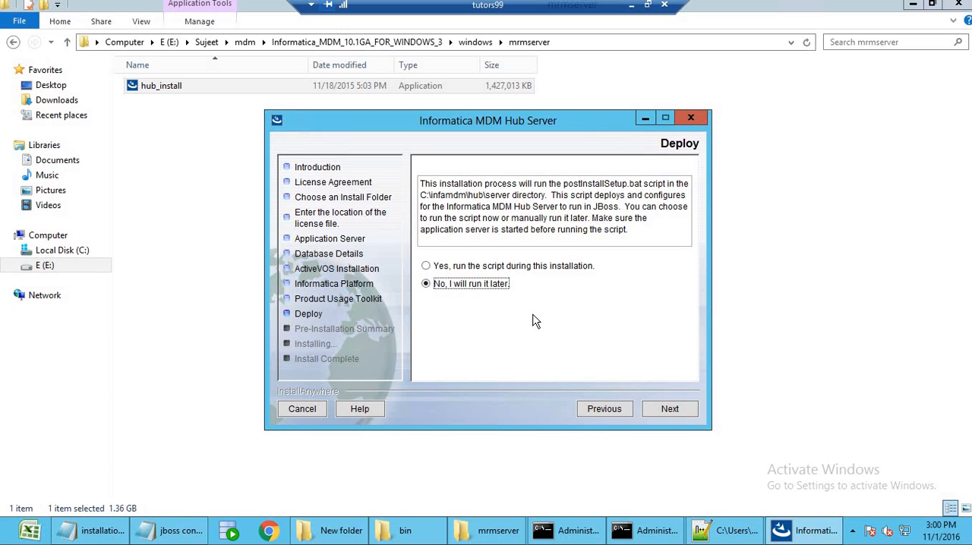
click(668, 410)
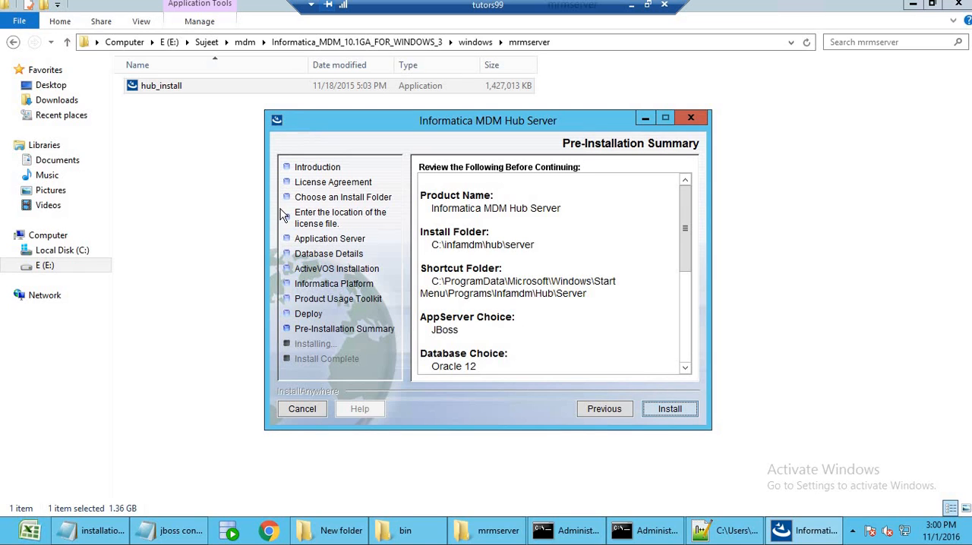
click(670, 410)
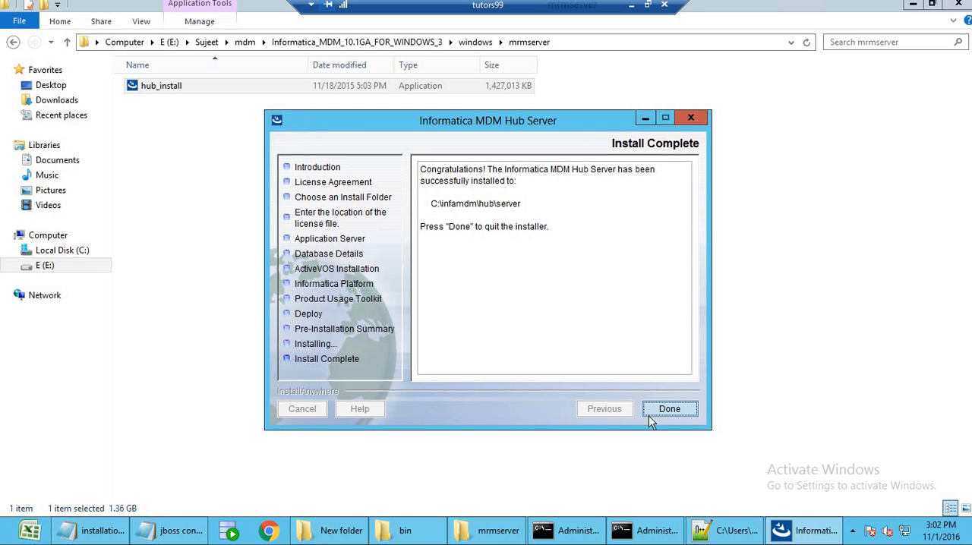
click(670, 410)
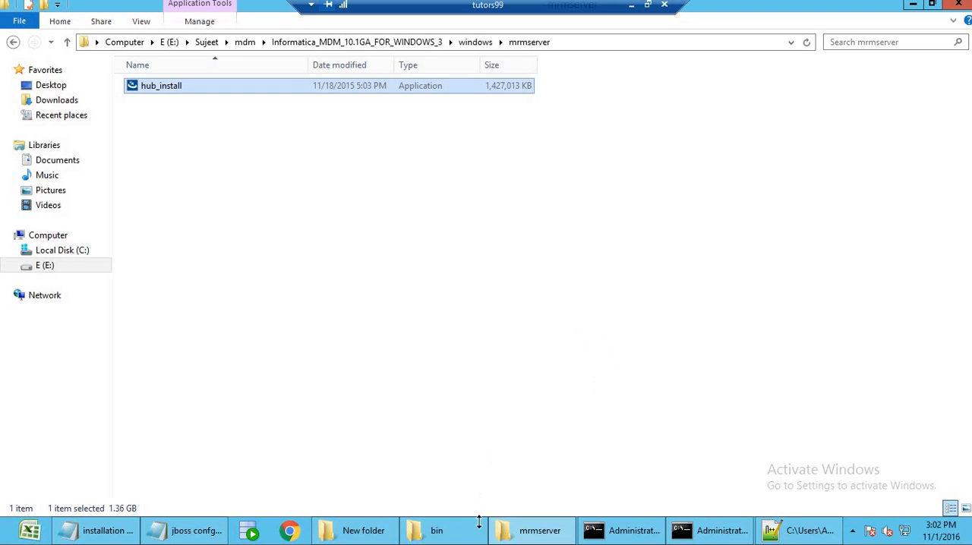
Open a command window in C:\infamdm\hub\server\bin and place it clear of the folder's file names.
click(458, 536)
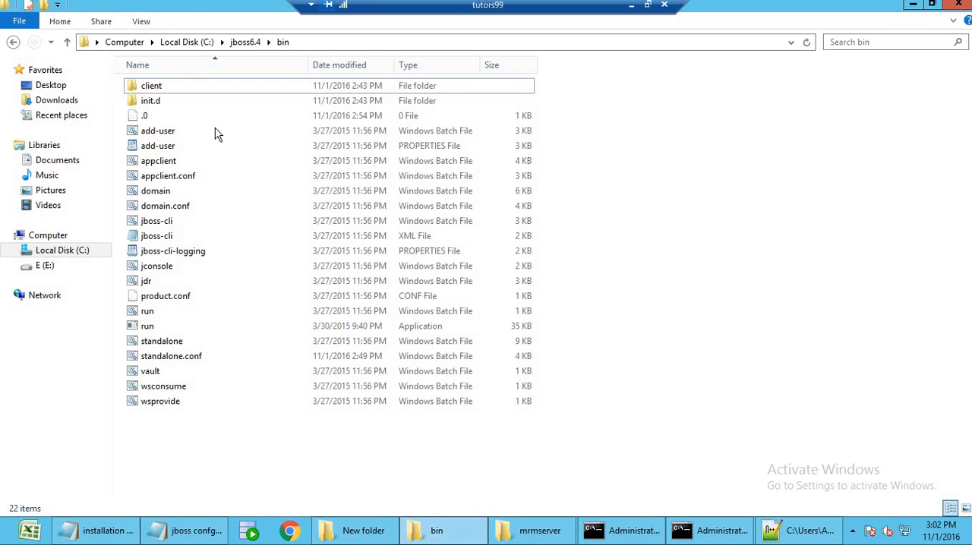
click(189, 42)
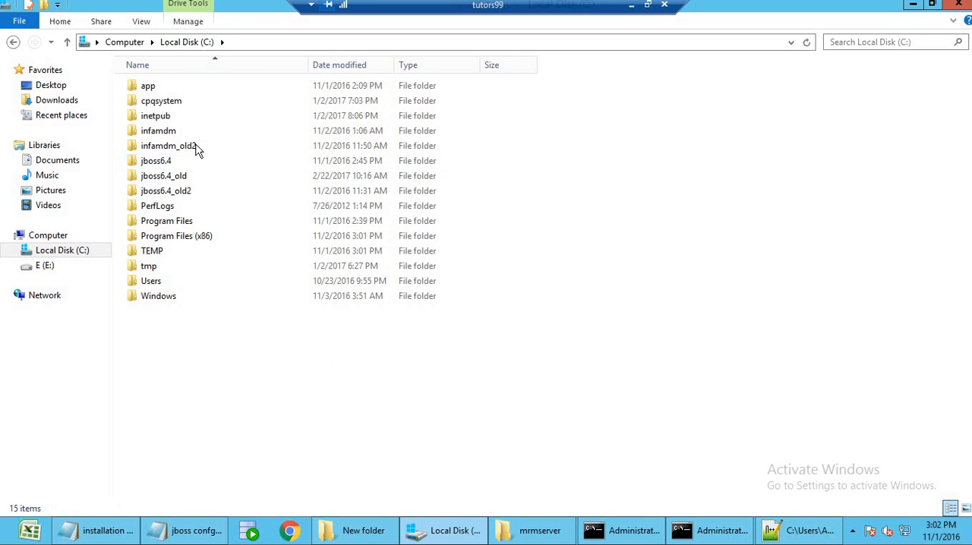
double_click(186, 133)
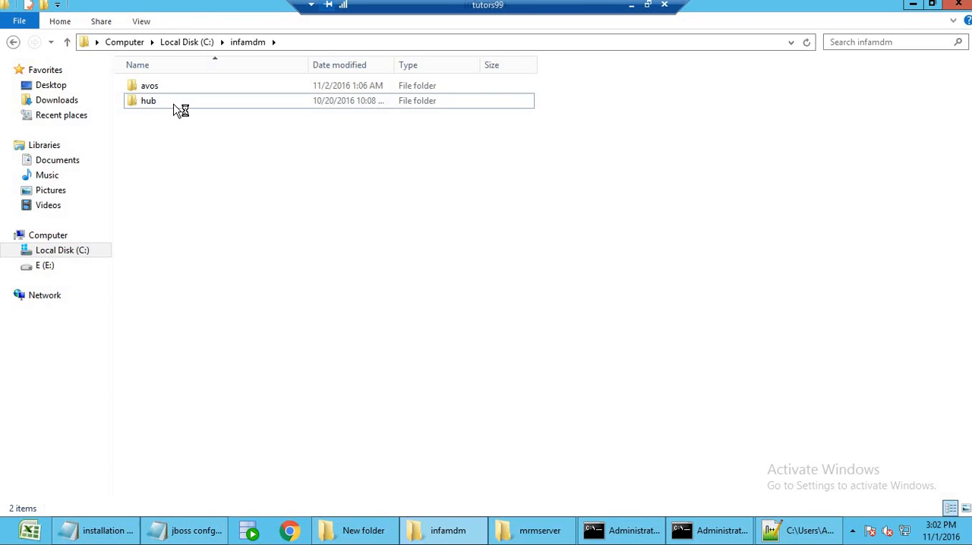
double_click(177, 102)
double_click(180, 116)
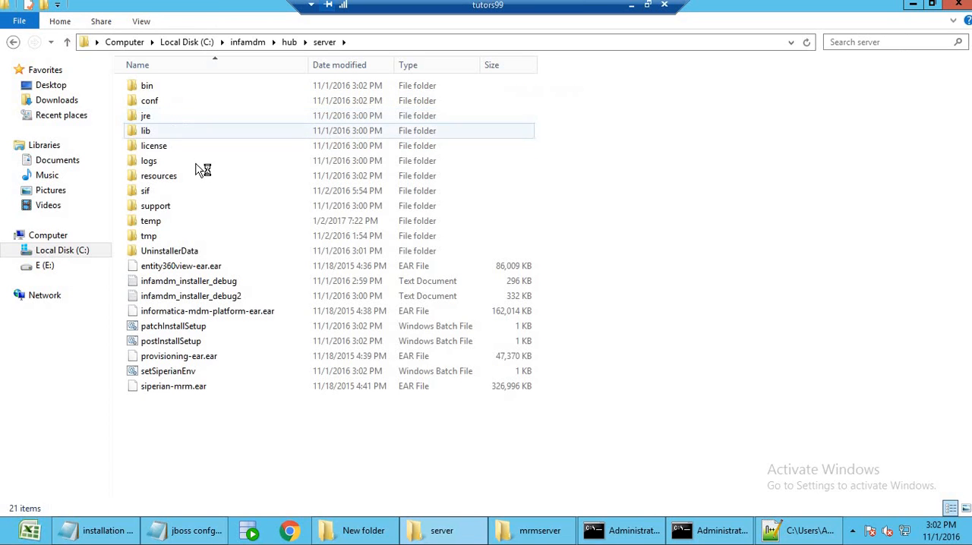
double_click(179, 86)
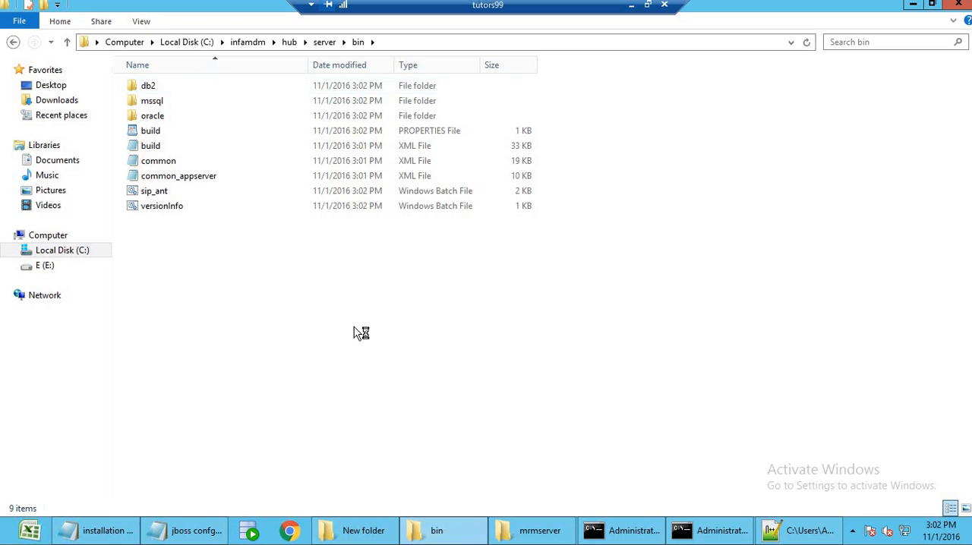
right_click(449, 322)
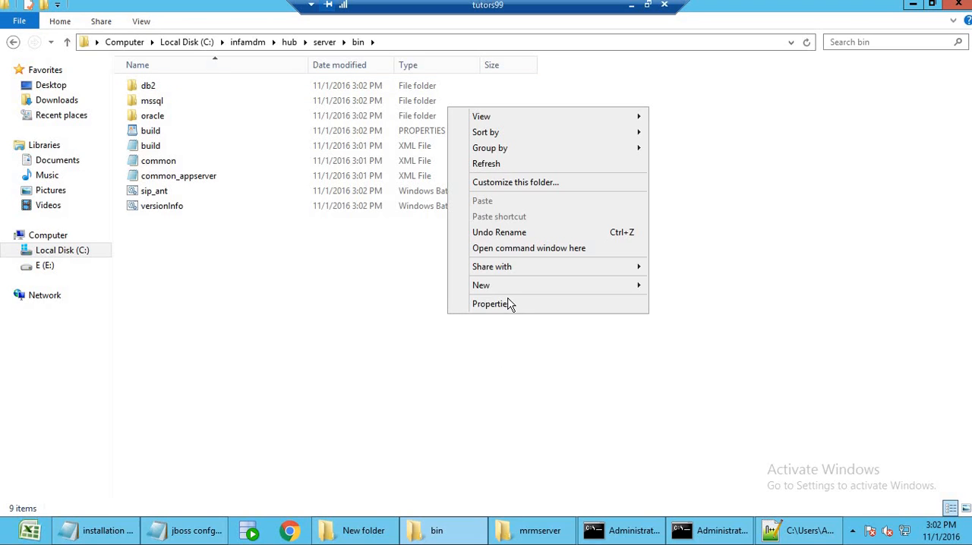
click(544, 250)
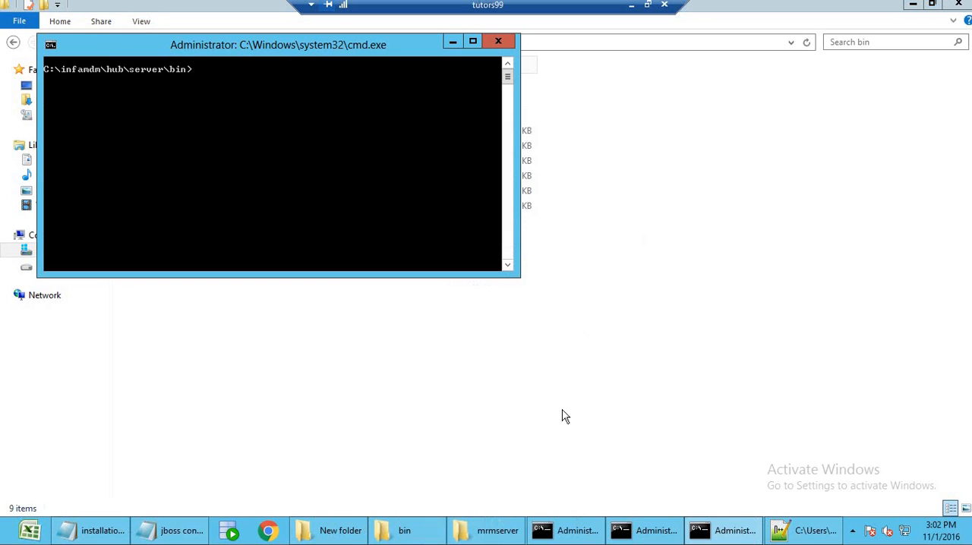
drag(326, 44, 696, 200)
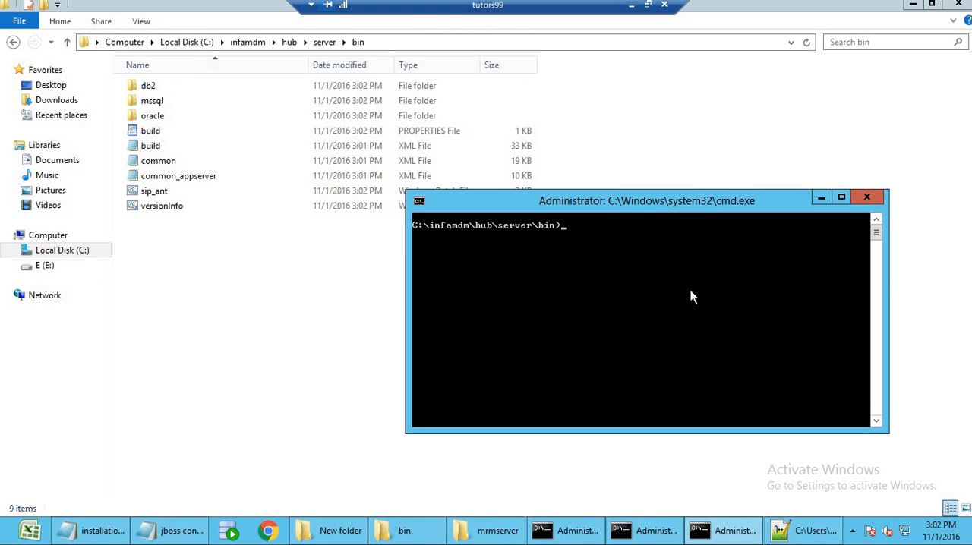
Run sip_ant create_ors to start creating the Operational Reference Store.
text(create)
key(BackSpace)
key(BackSpace)
key(BackSpace)
key(BackSpace)
key(BackSpace)
key(BackSpace)
text(sip_ant create_ors)
key(Return)
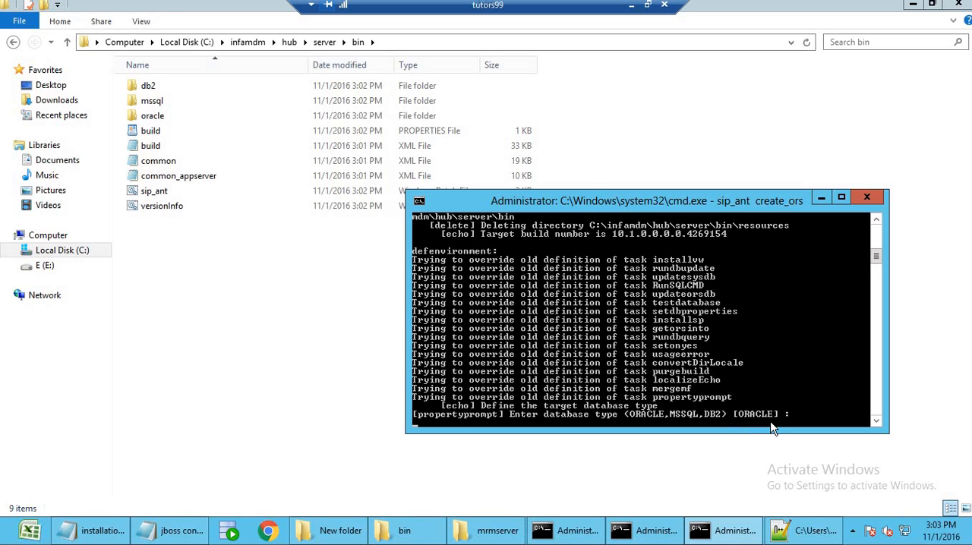
Accept database type ORACLE, connection type service, host localhost, port 1521, service and TNS name orcl, and keep the connect URL.
key(Return)
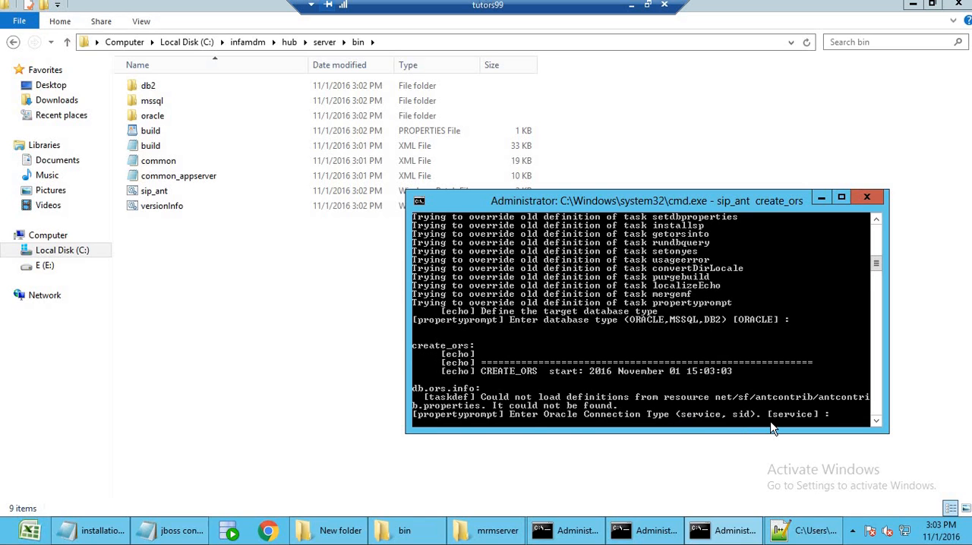
key(Return)
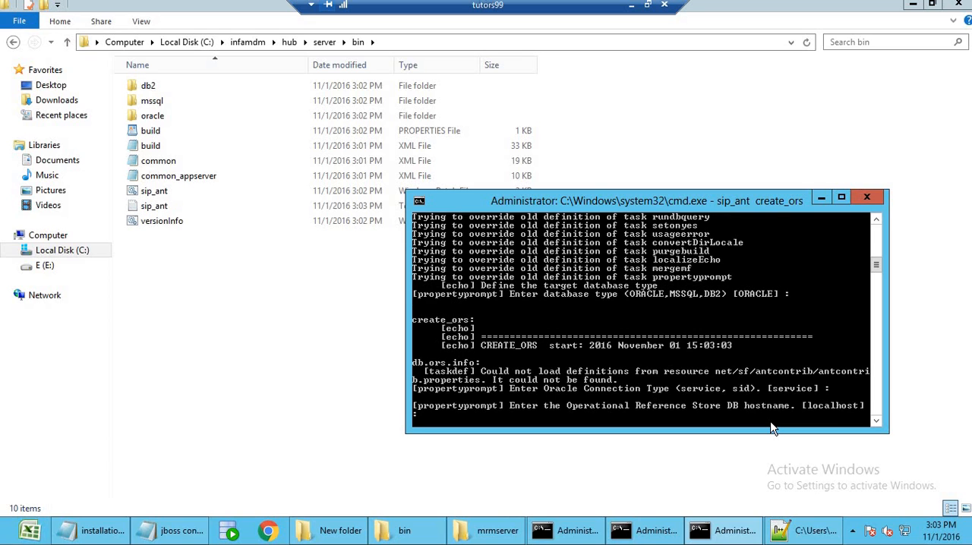
key(Return)
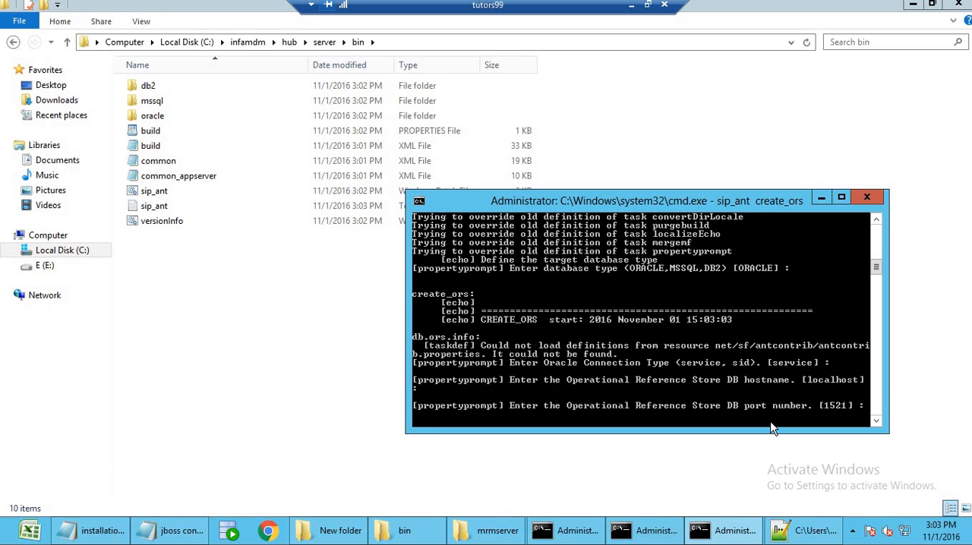
key(Return)
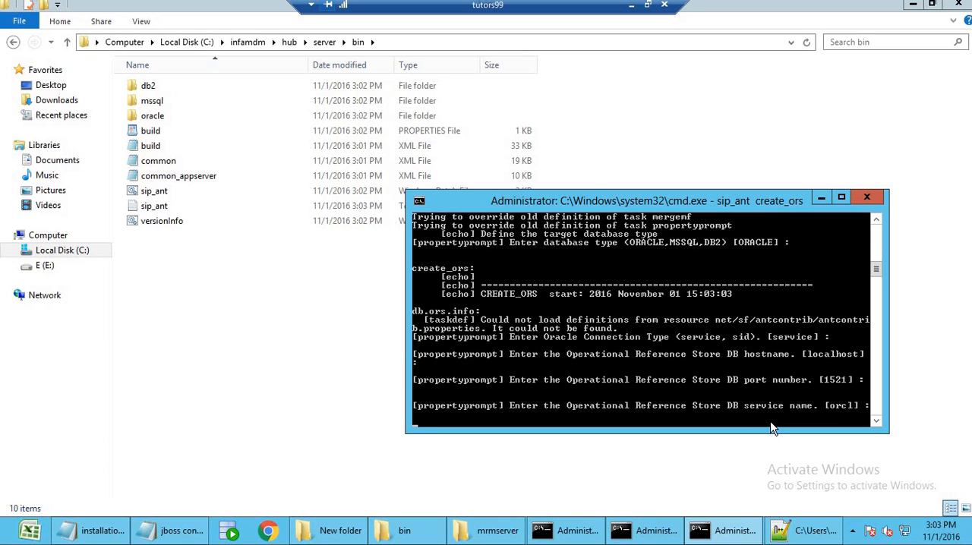
key(Return)
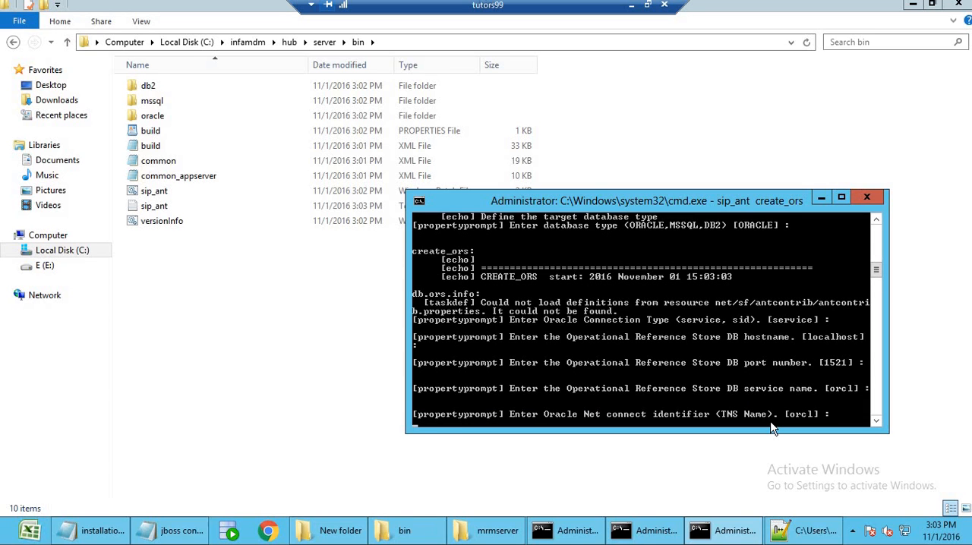
key(Return)
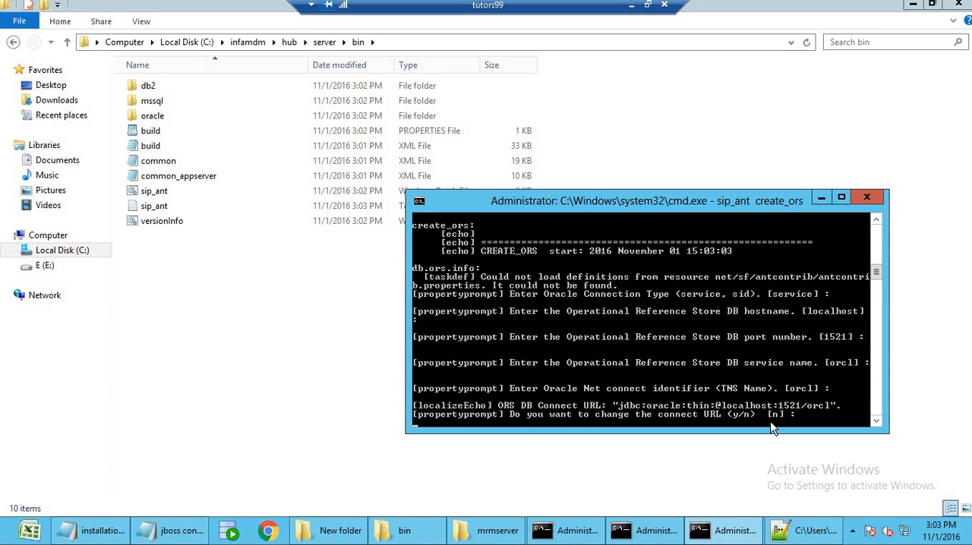
key(Return)
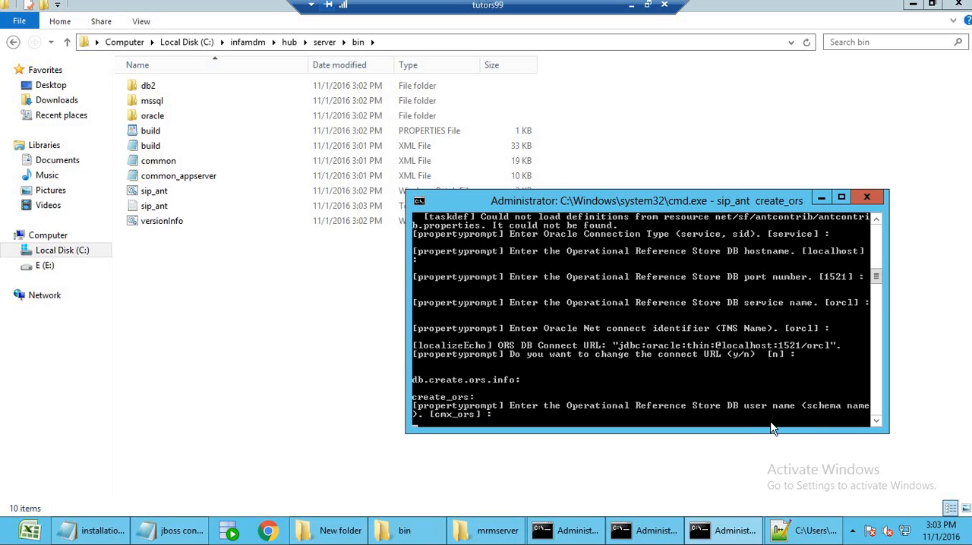
Name the ORS schema practice, enter its user password, keep locale en_US and DBA username sys, and enter the DBA password.
text(practice)
key(Return)
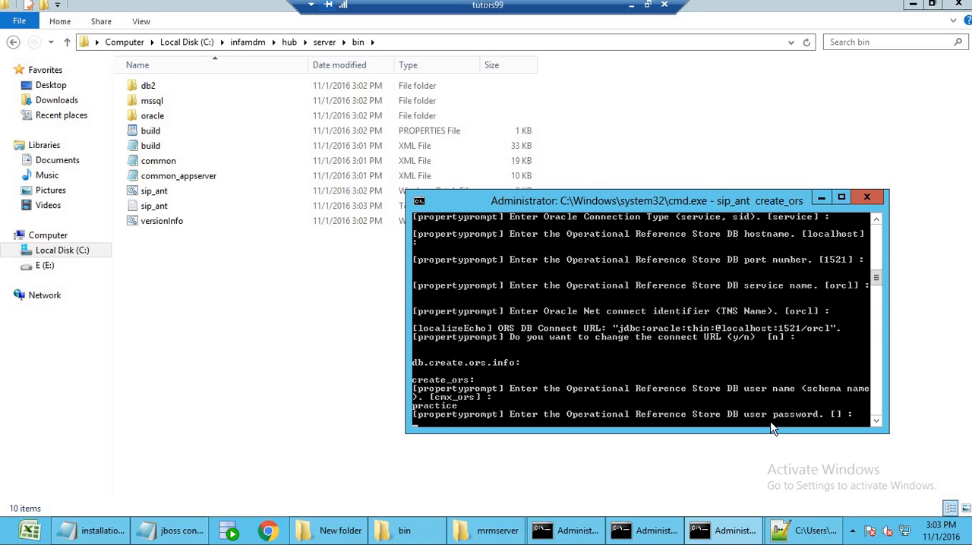
key(Return)
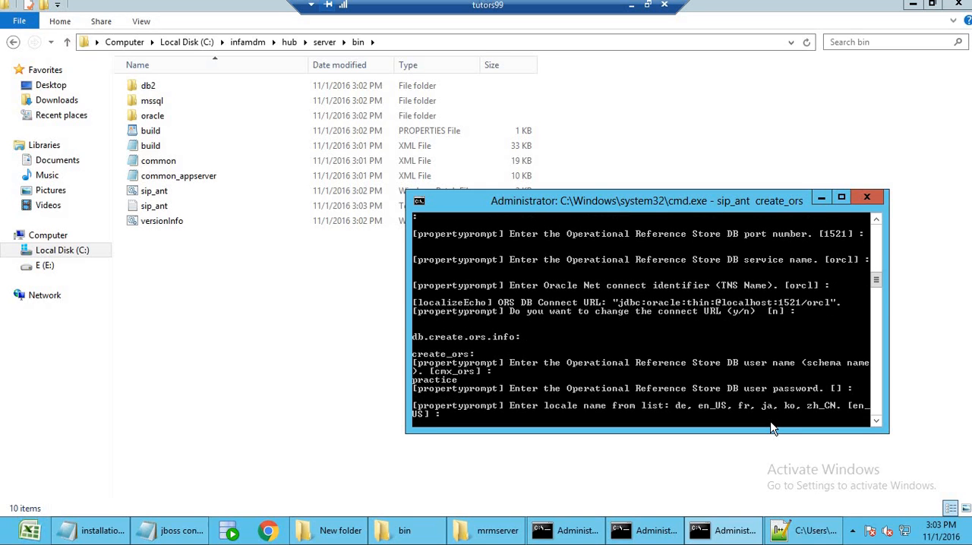
key(Return)
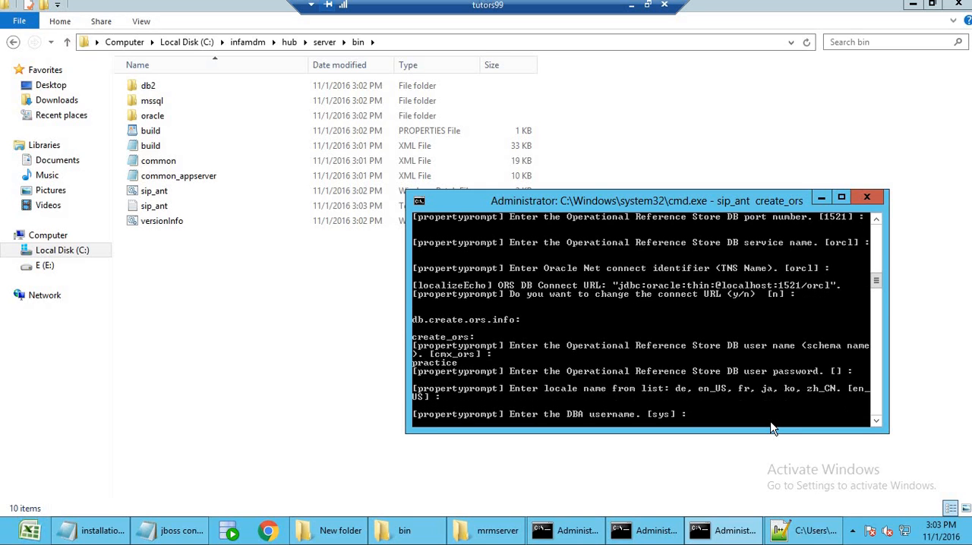
key(Return)
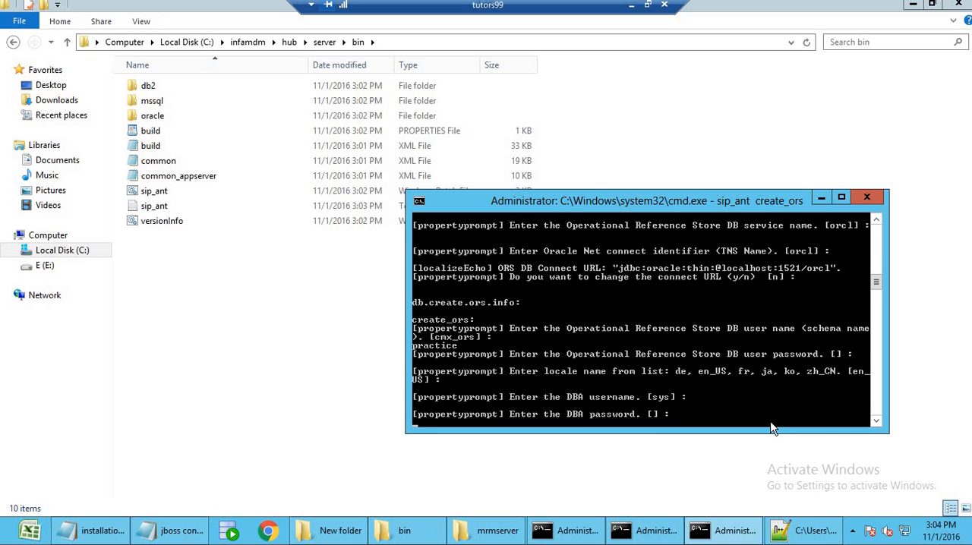
key(Return)
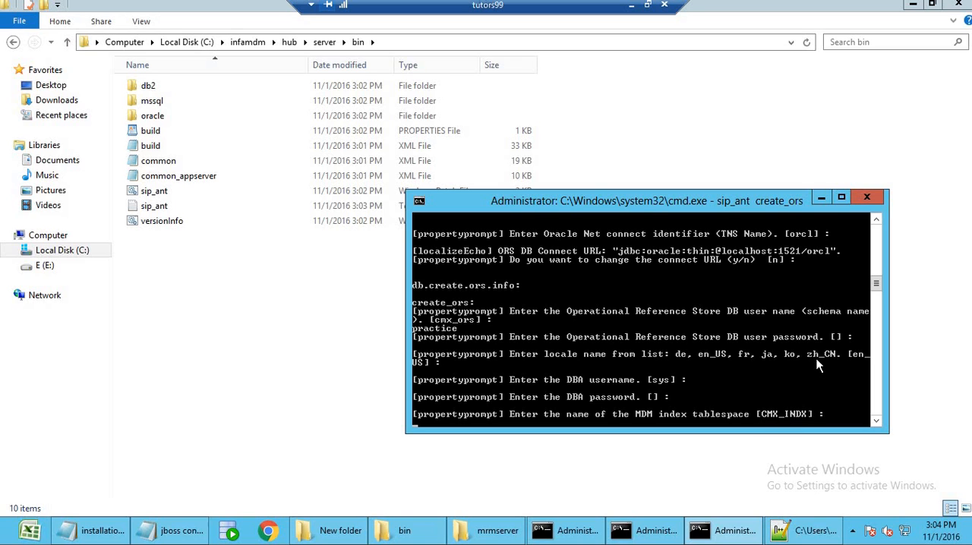
Accept CMX_INDX as the index tablespace and CMX_TEMP as the temporary tablespace to run the ORS creation.
key(Return)
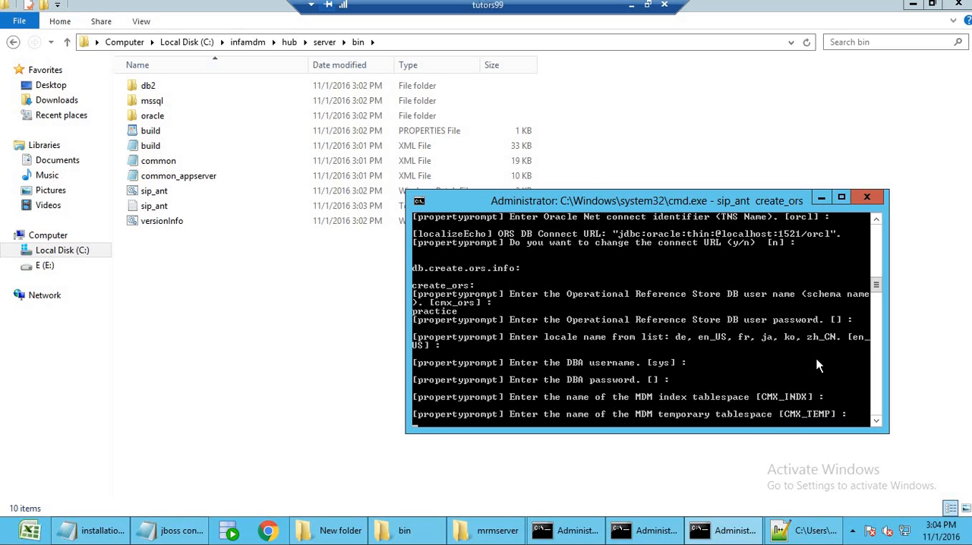
key(Return)
key(Return)
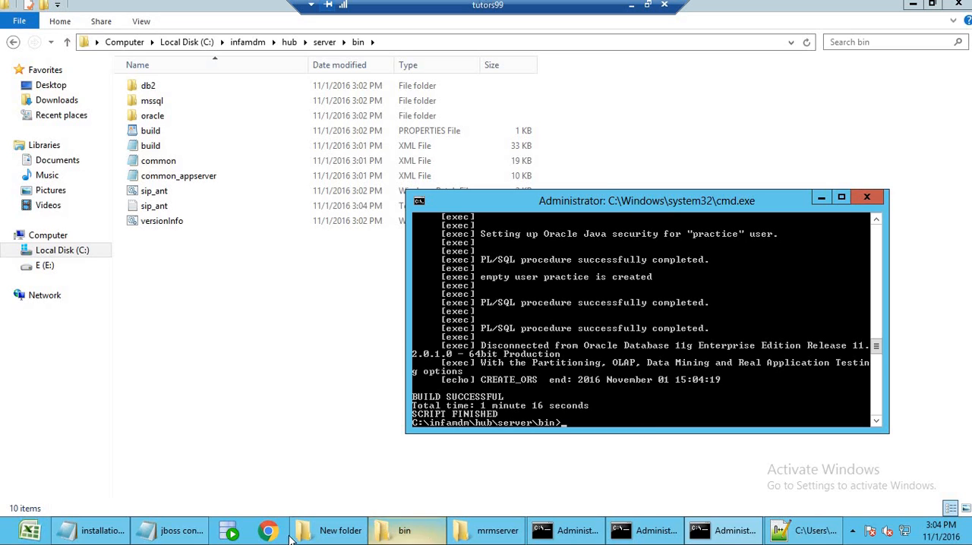
Review the create_ors and import_ors commands for the practice schema in the installation steps notes, and return to the command window.
click(93, 530)
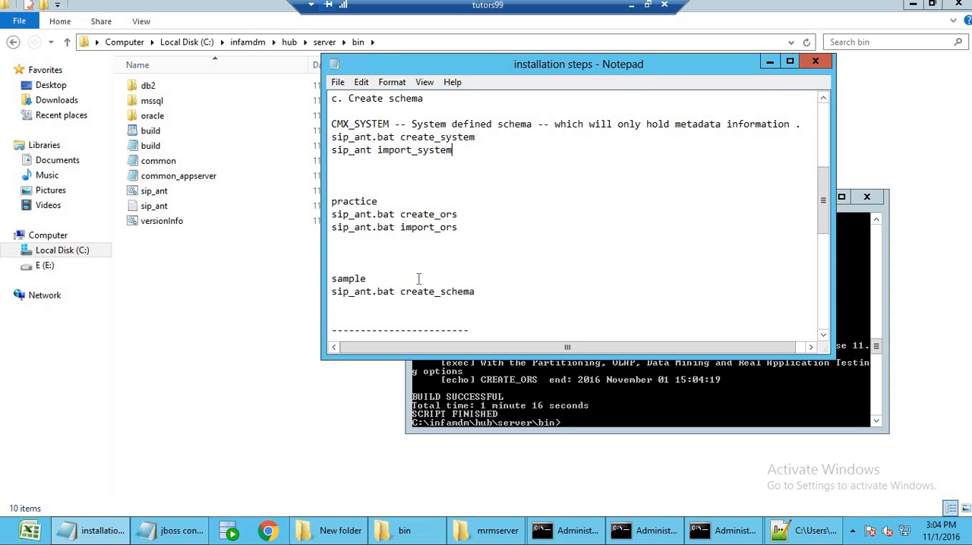
scroll(413, 260, down, 3)
scroll(412, 261, up, 5)
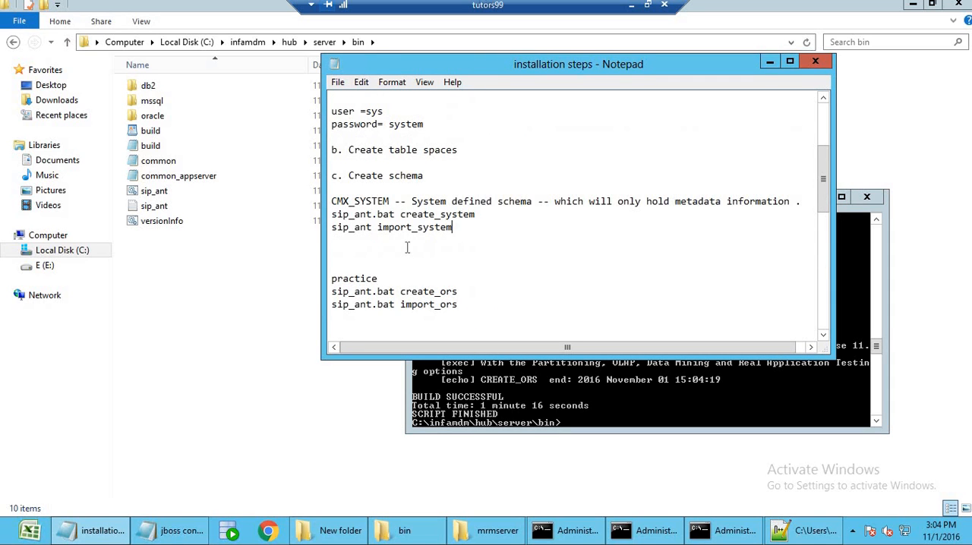
scroll(407, 248, down, 1)
double_click(454, 253)
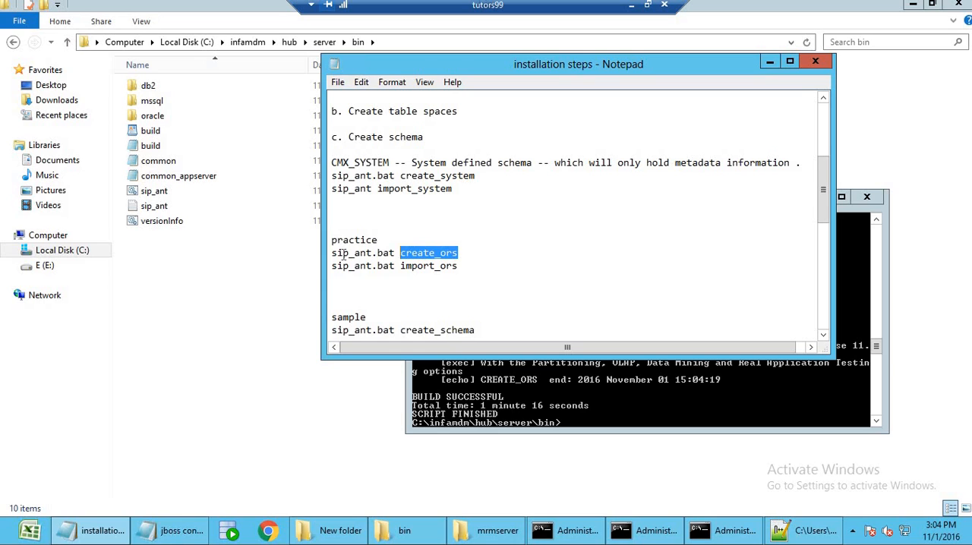
shift+click(332, 254)
double_click(381, 254)
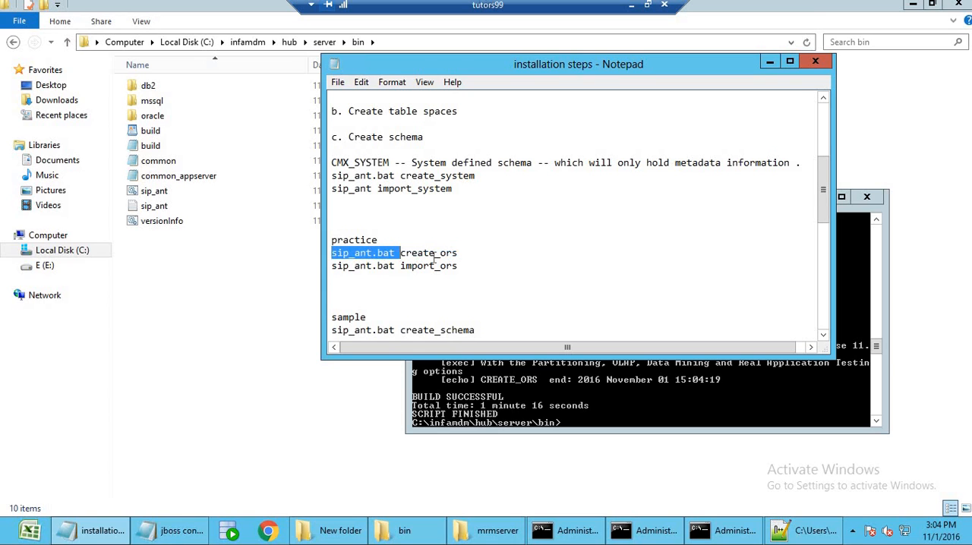
click(462, 254)
click(466, 266)
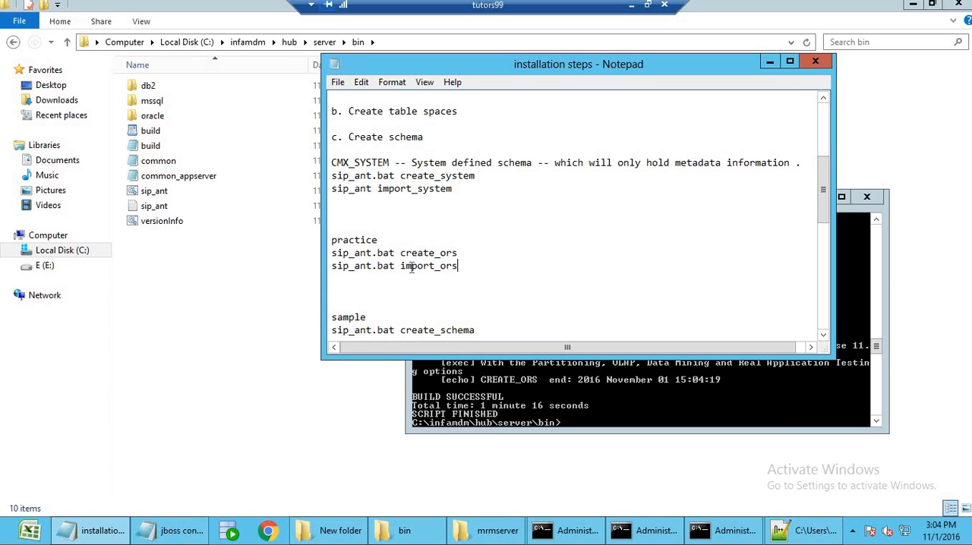
double_click(411, 266)
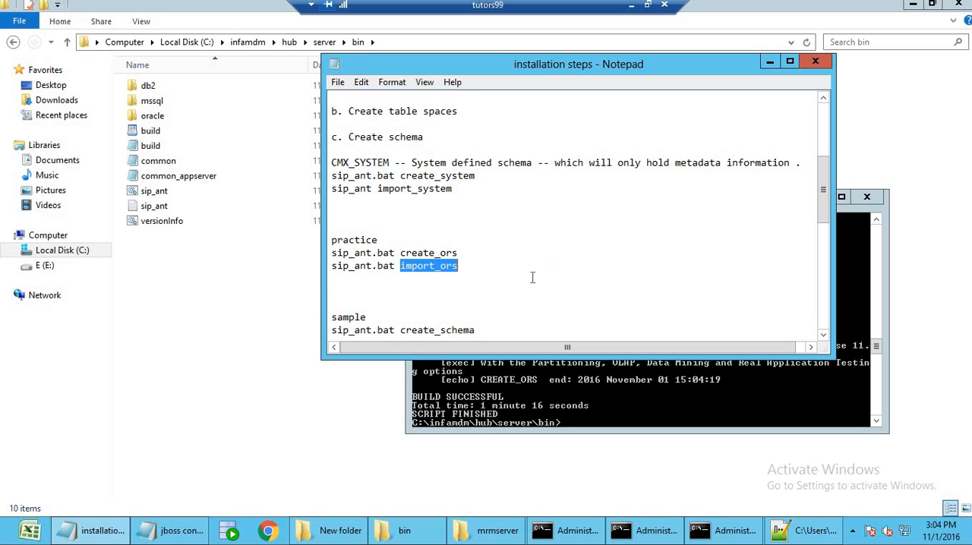
click(576, 393)
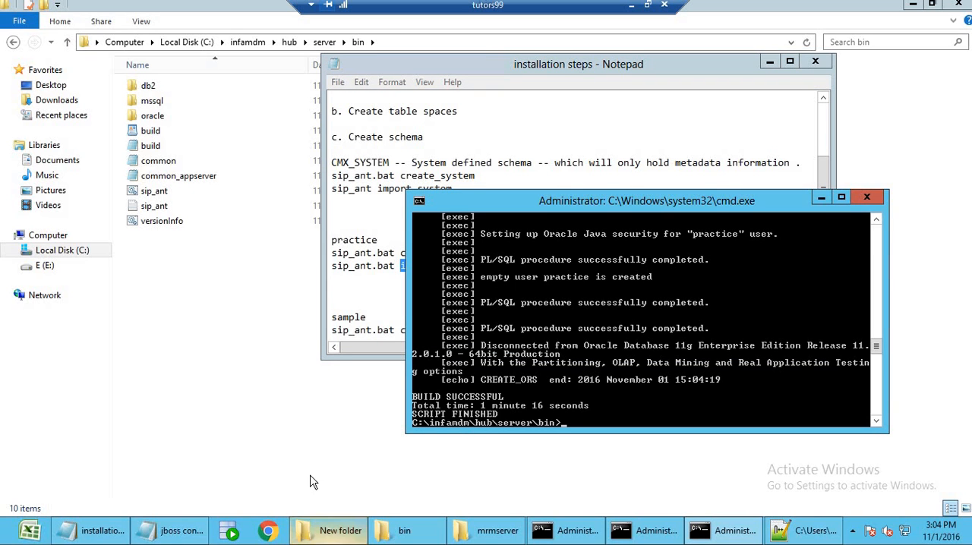
Launch SQL Developer from the sqldeveloper folder on the desktop and clear the folder window away.
key(super+d)
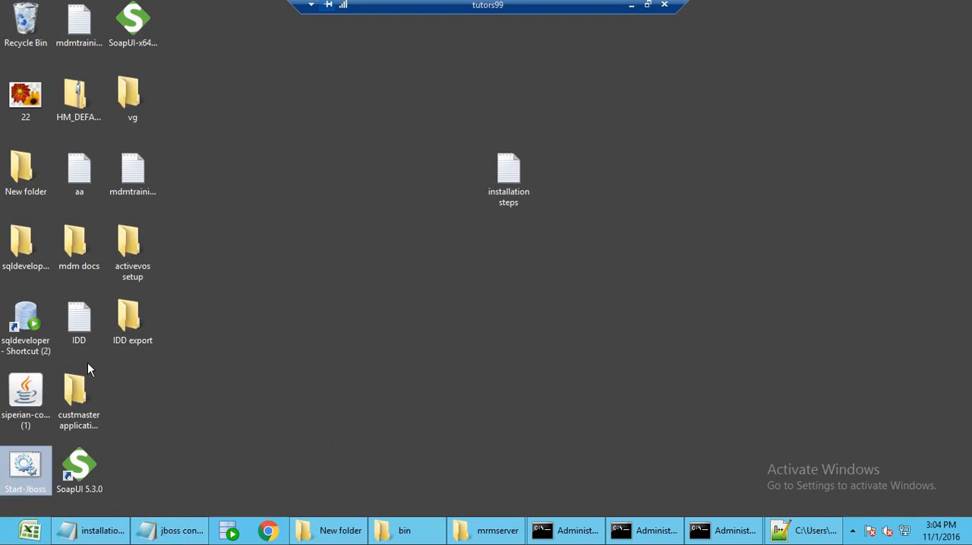
double_click(30, 254)
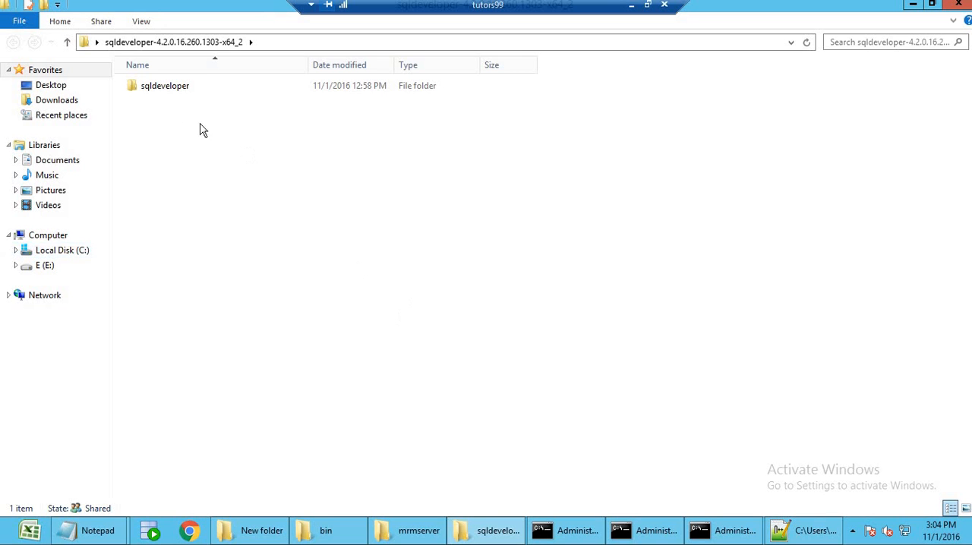
double_click(171, 90)
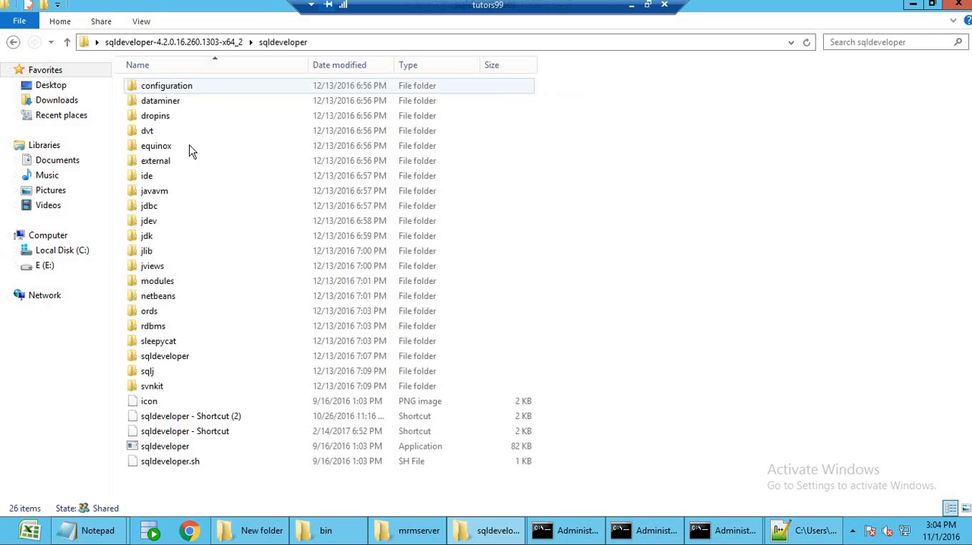
click(186, 446)
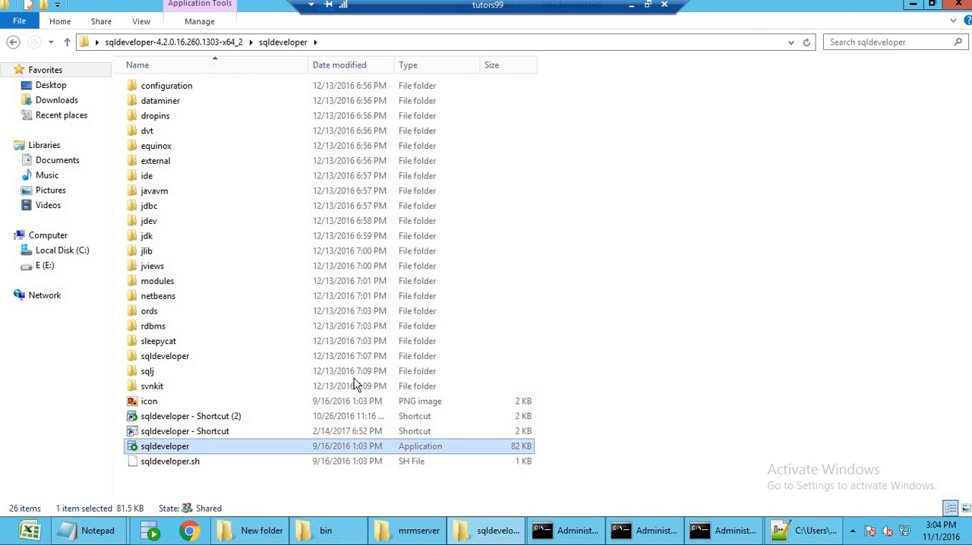
click(919, 10)
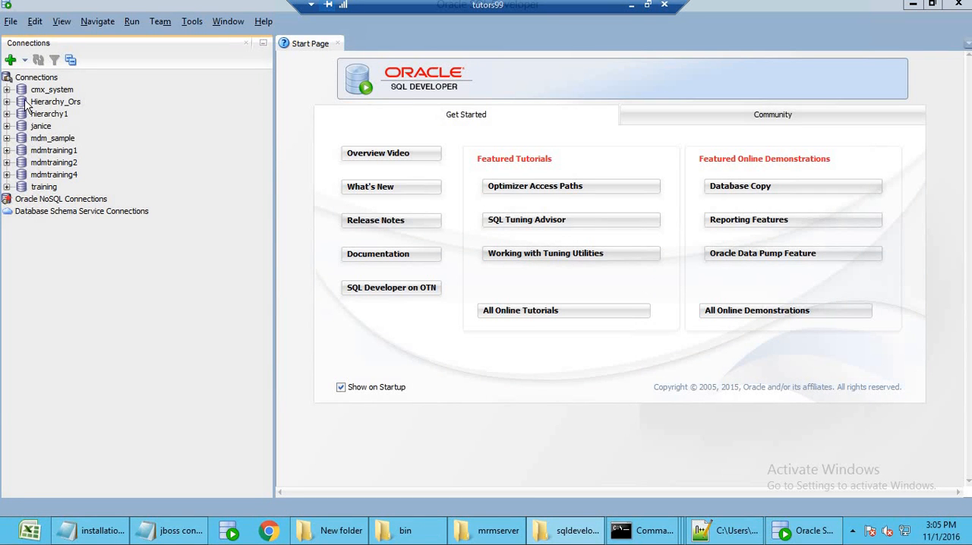
Create a new database connection named practice with username practice, and enter the schema's password.
click(10, 61)
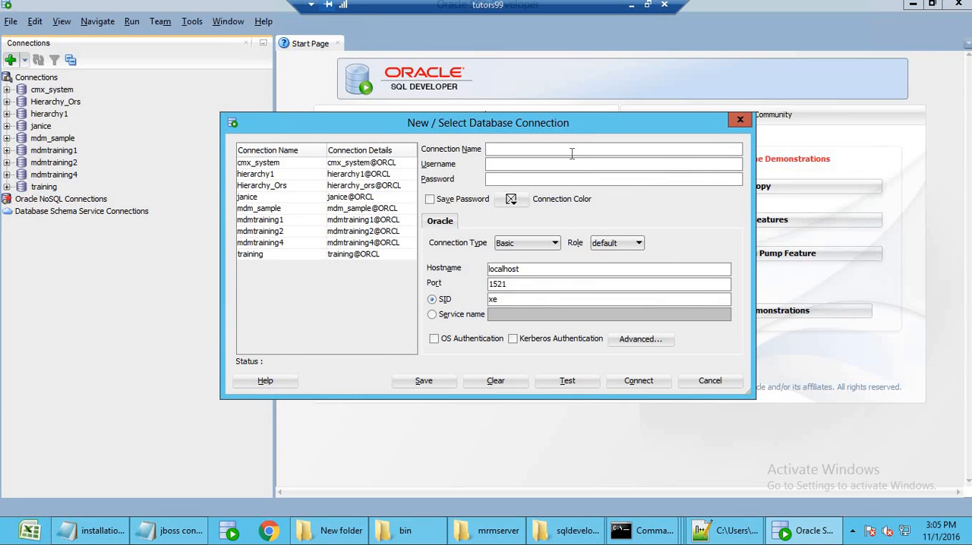
key(Tab)
Set the connection type to TNS with network alias ORCL and test the connection.
click(540, 245)
click(532, 279)
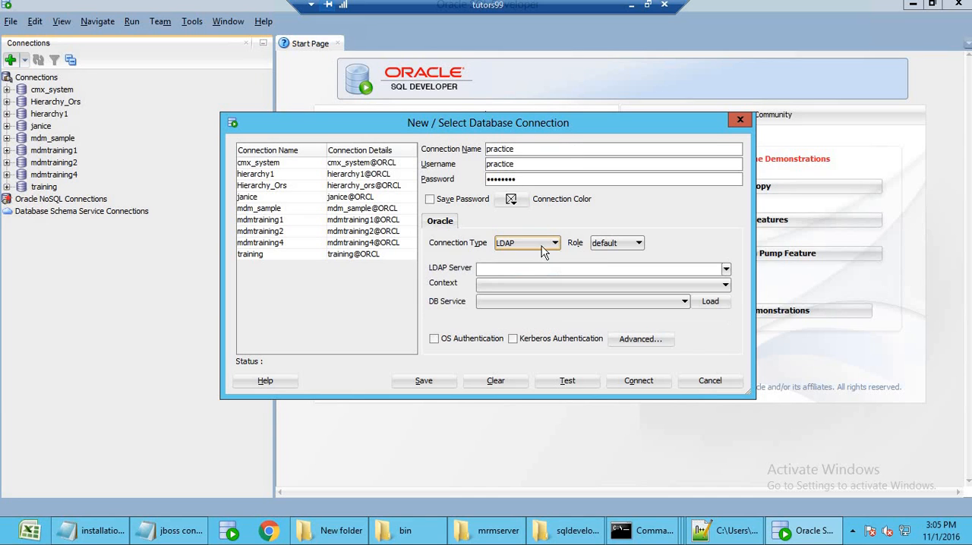
click(541, 245)
click(541, 269)
click(555, 275)
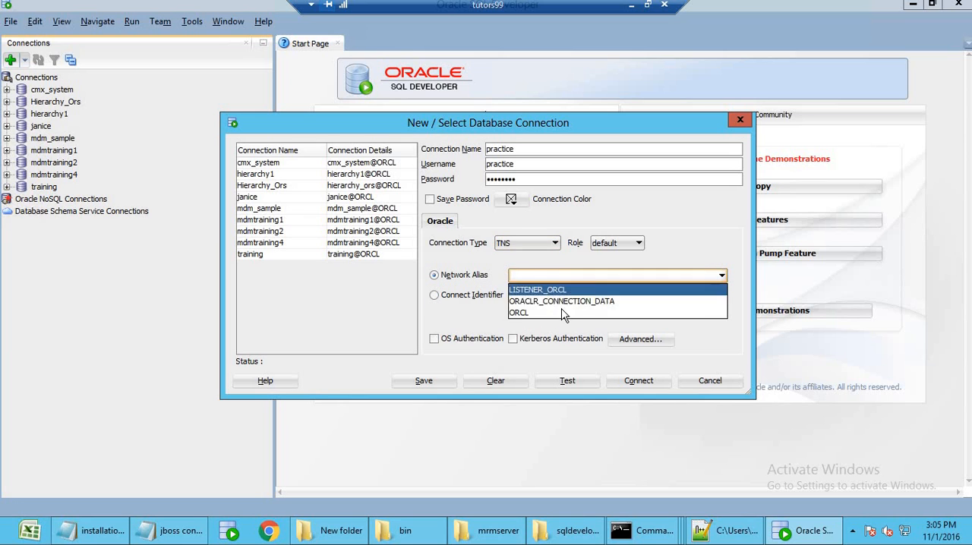
click(564, 313)
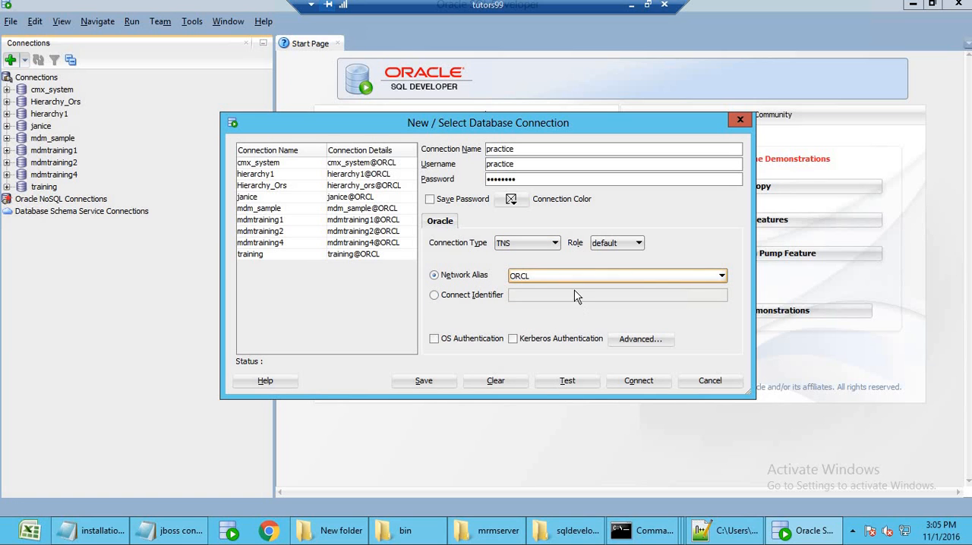
click(566, 383)
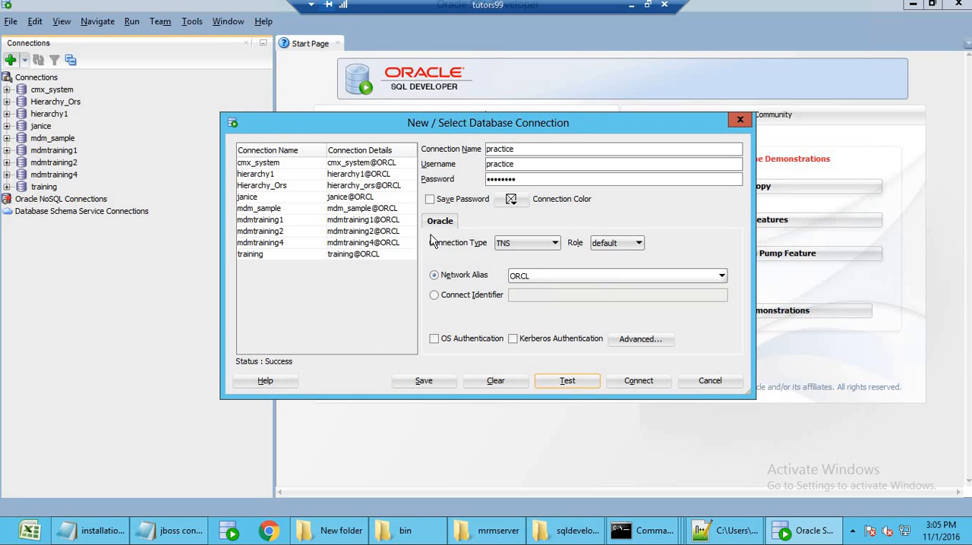
Save the practice connection with its password stored, connect to it, and expand its object tree down to Tables.
click(430, 201)
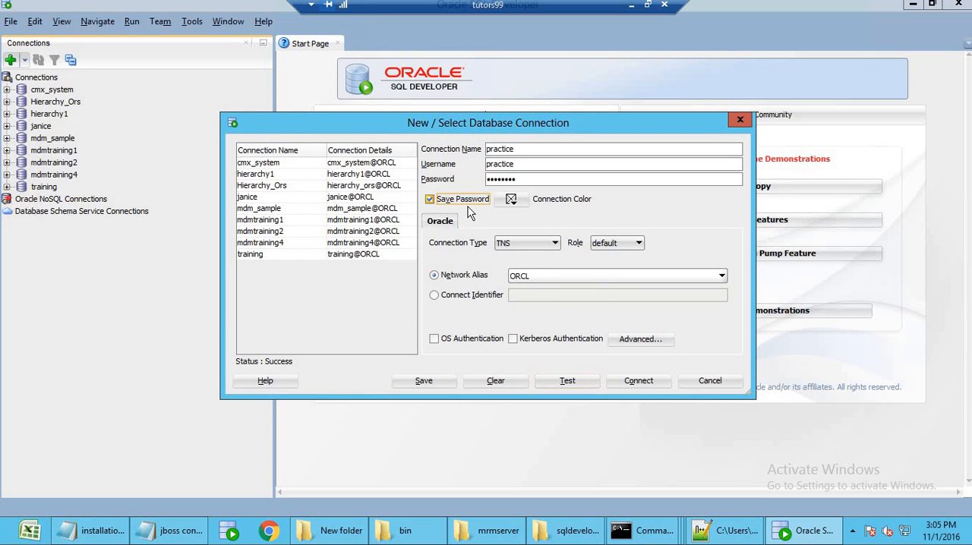
click(429, 385)
click(638, 382)
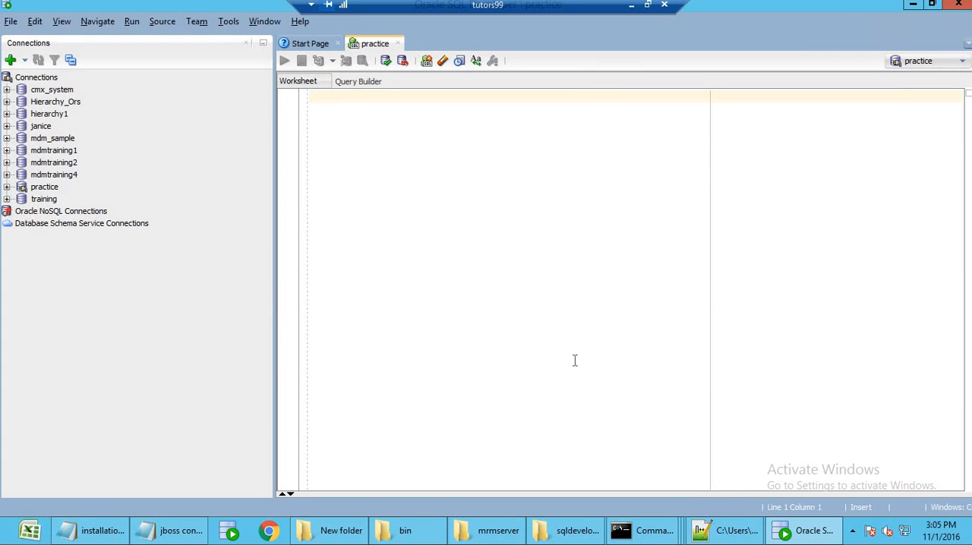
click(7, 187)
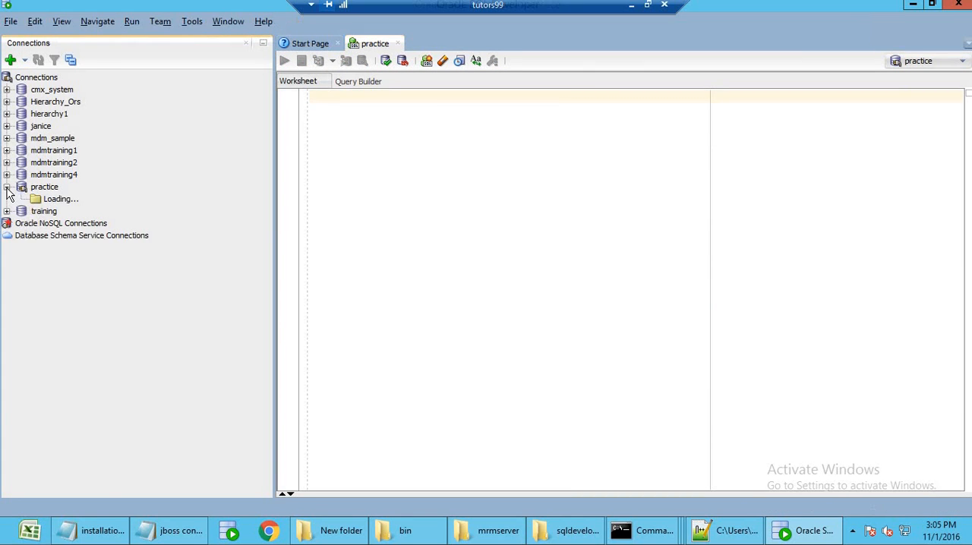
click(22, 199)
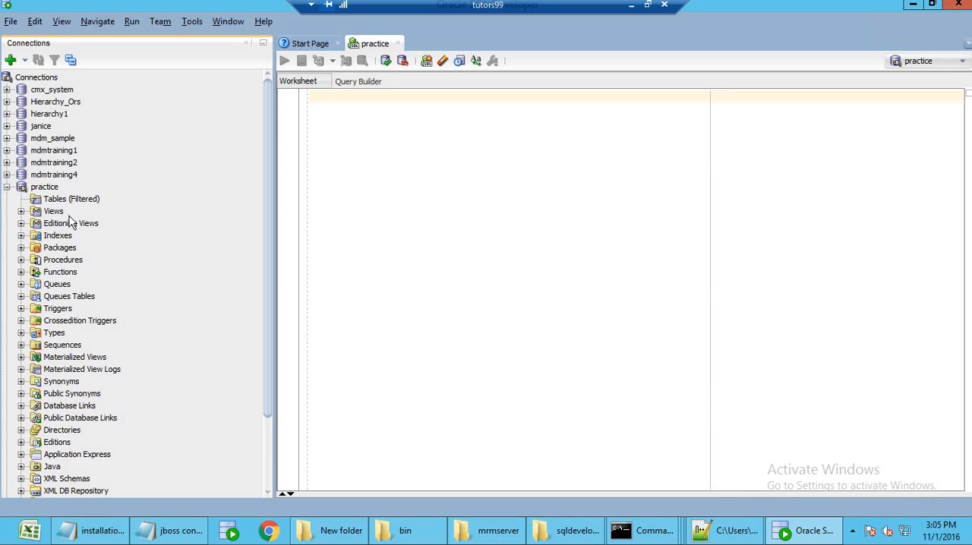
Switch back to the command window at C:\infamdm\hub\server\bin and run sip_ant import_ors.
click(644, 534)
click(794, 463)
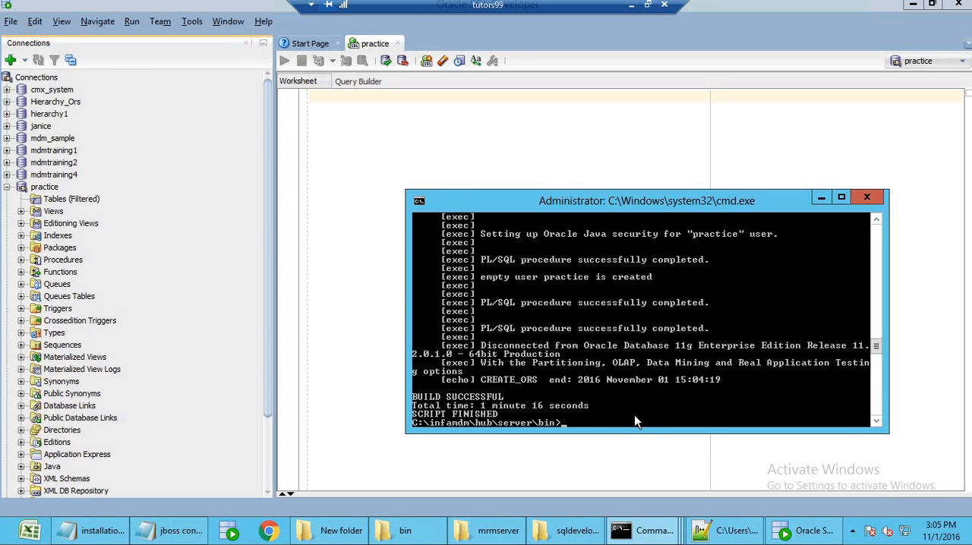
text(sip_an)
text(t import_ors)
key(Return)
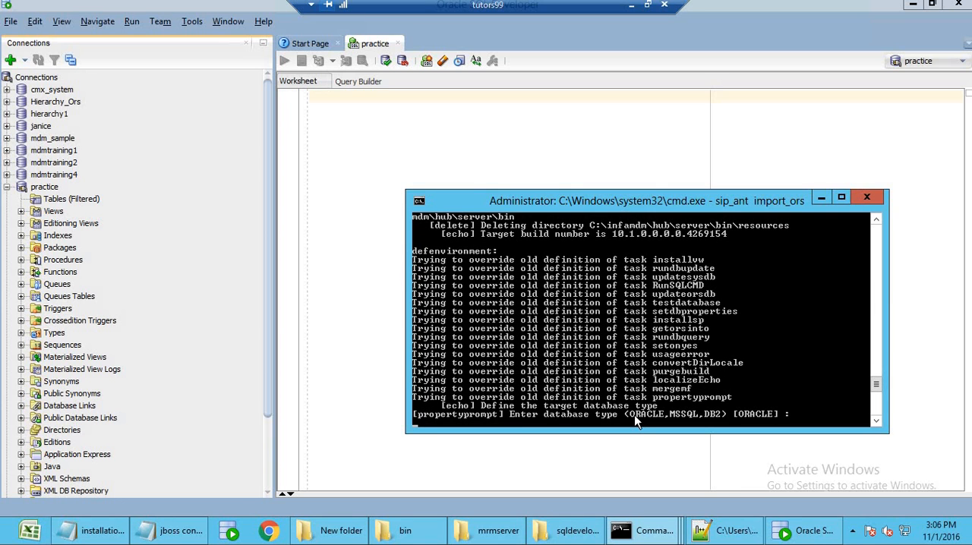
Accept database type ORACLE, connection type service, host localhost, port 1521, service and TNS name orcl, and the default connect URL for the import.
key(Return)
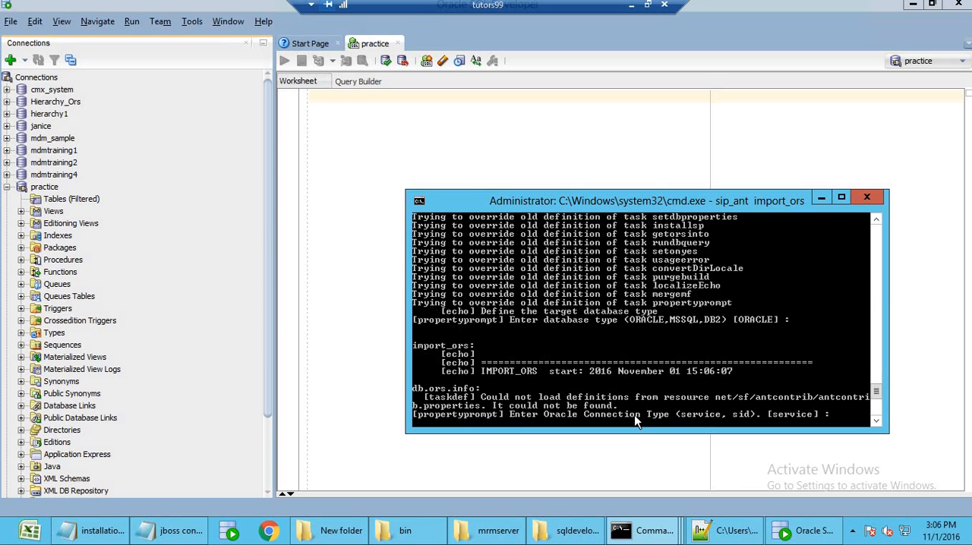
key(Return)
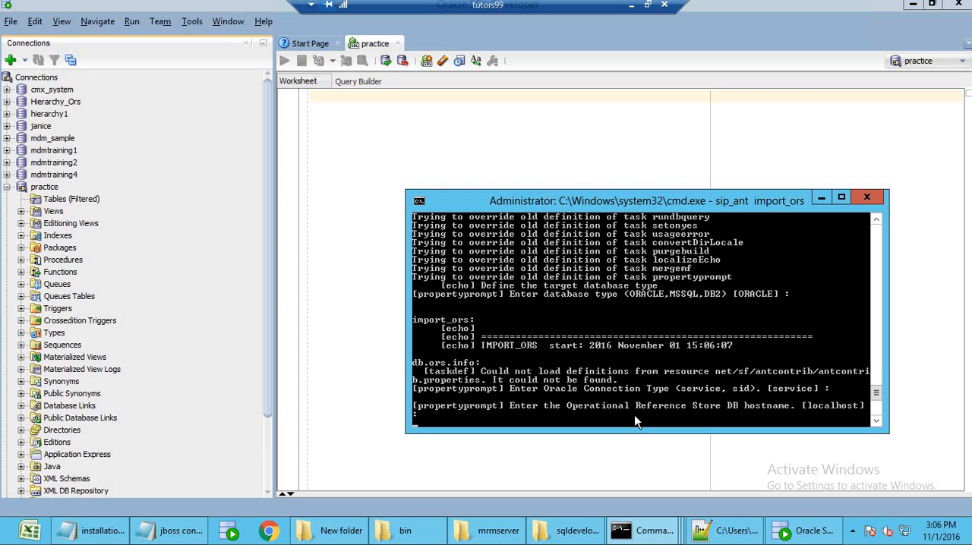
key(Return)
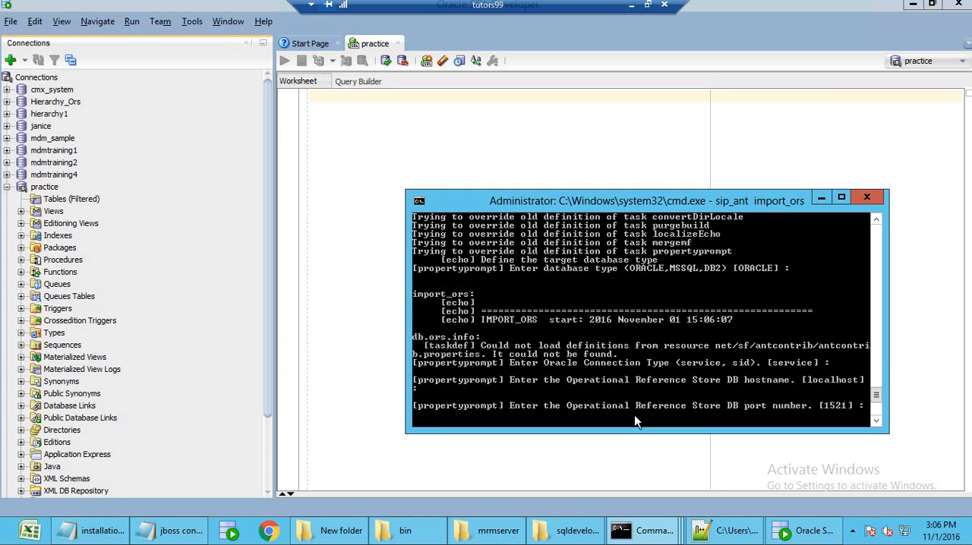
key(Return)
key(Return)
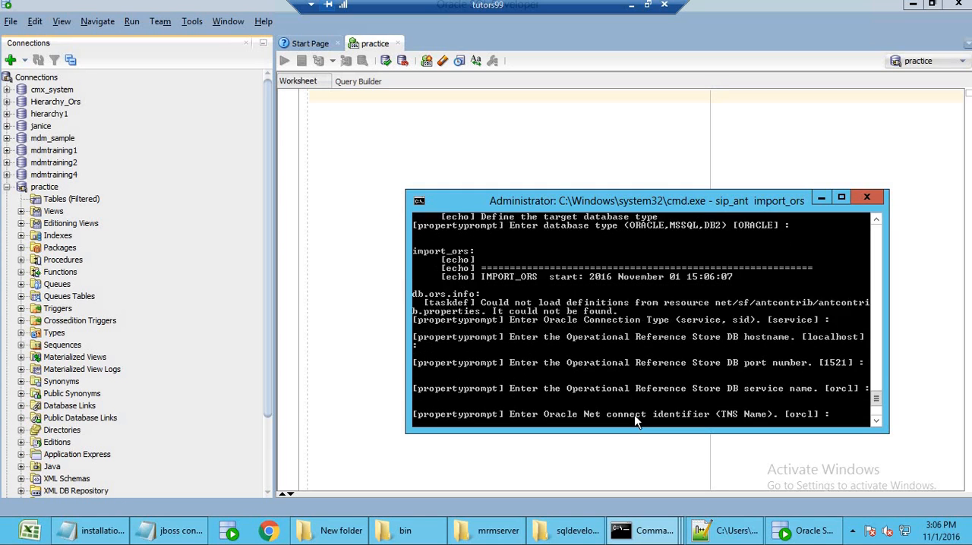
key(Return)
key(Return)
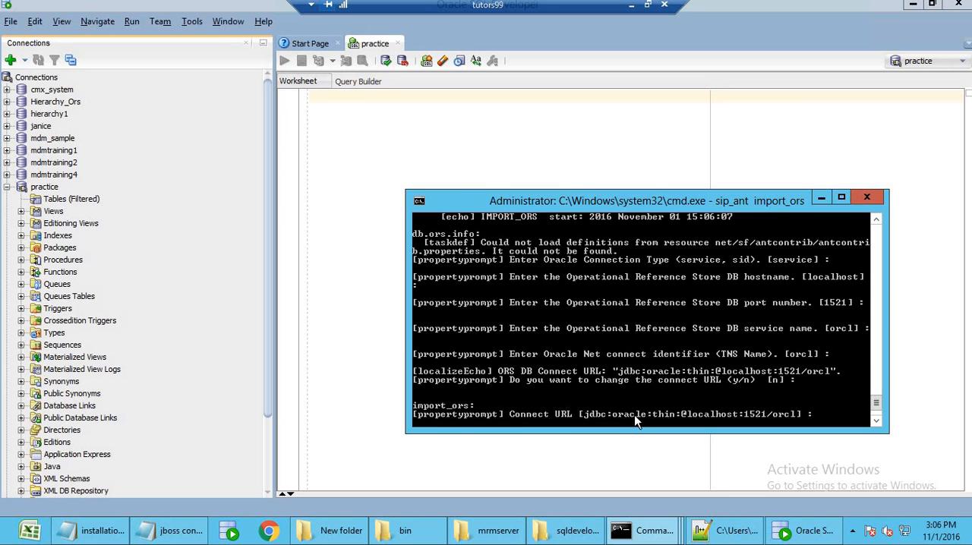
key(Return)
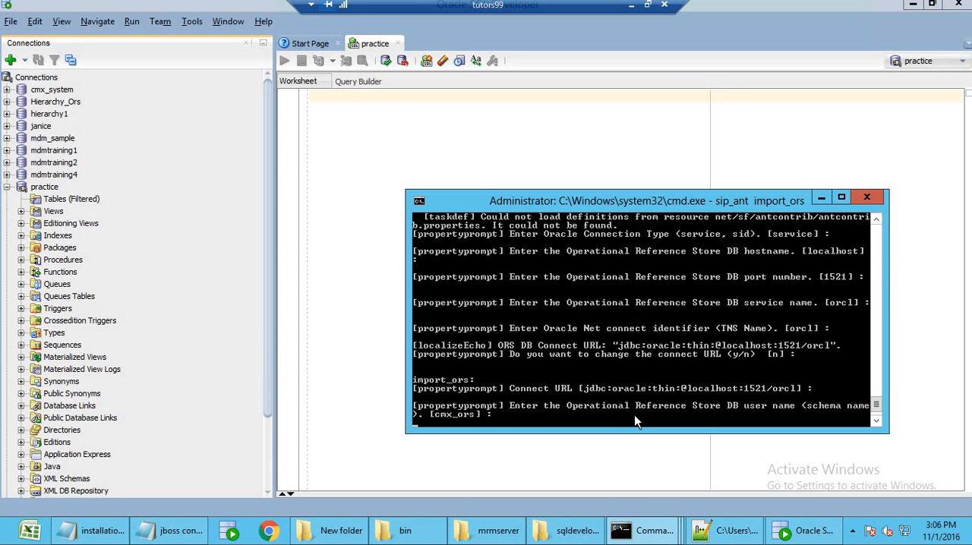
Enter practice as the ORS schema name for the import, supply its user password, and accept locale en_US.
text(practice)
key(Return)
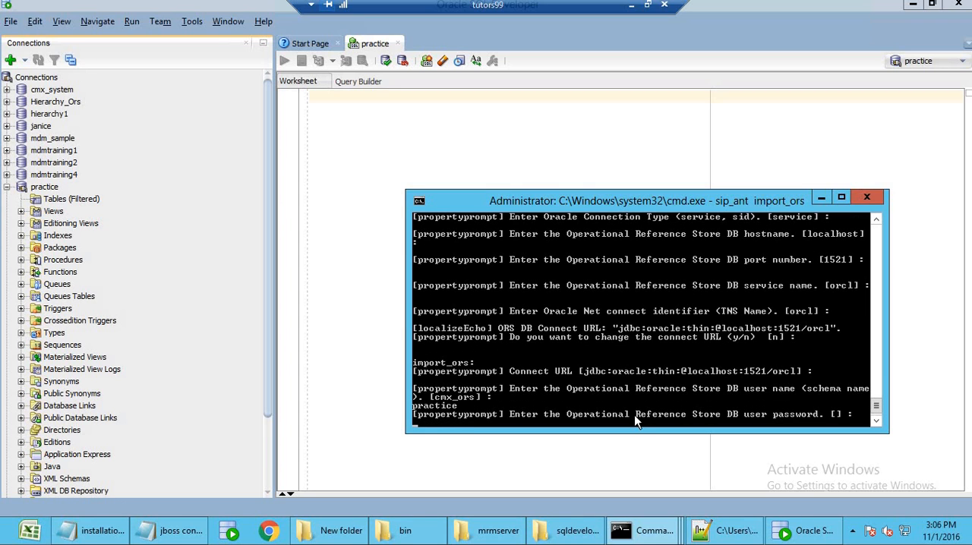
key(Return)
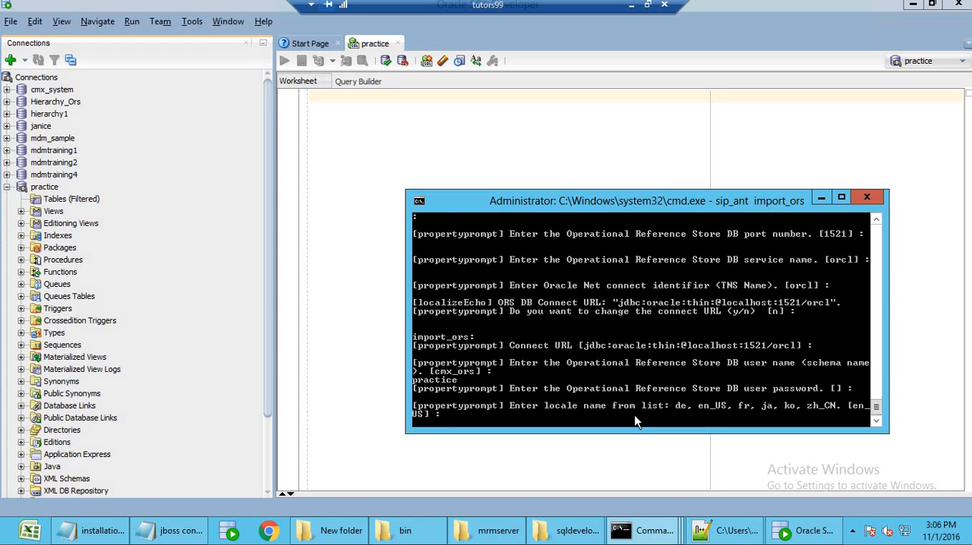
key(Return)
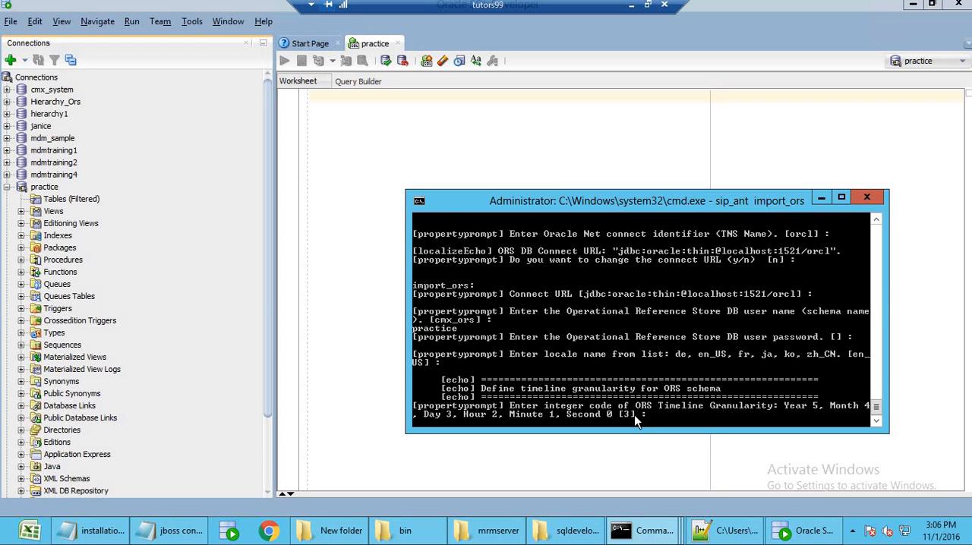
Enter 5 (Year) as the ORS timeline granularity code and run the schema import.
key(Return)
text(5)
key(Return)
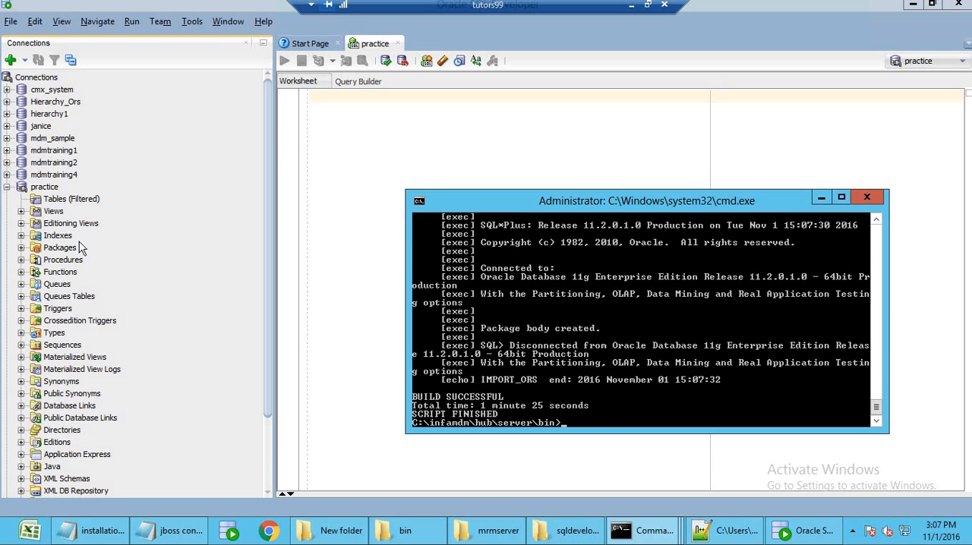
Refresh the practice connection's tables in SQL Developer, examine the imported C_REPAR tables, and collapse the connection.
click(59, 200)
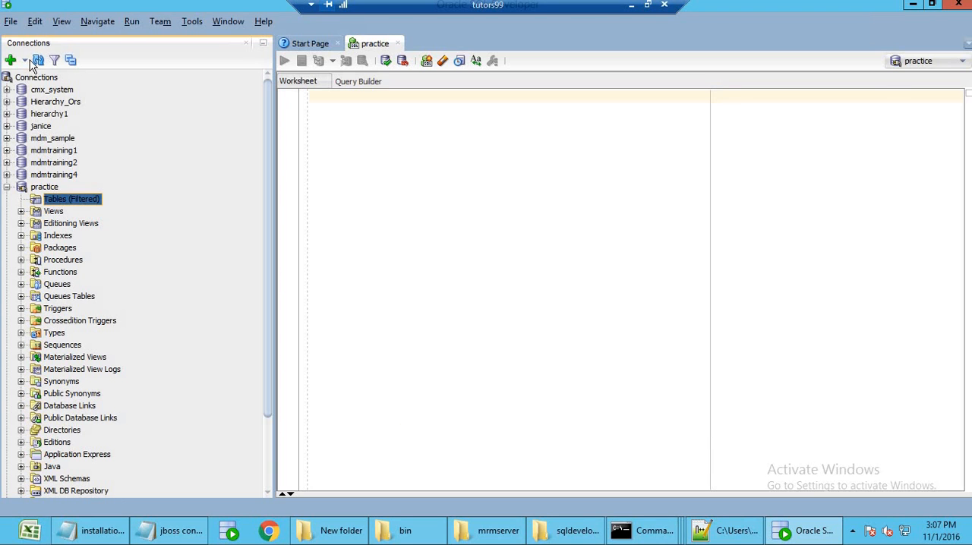
click(38, 60)
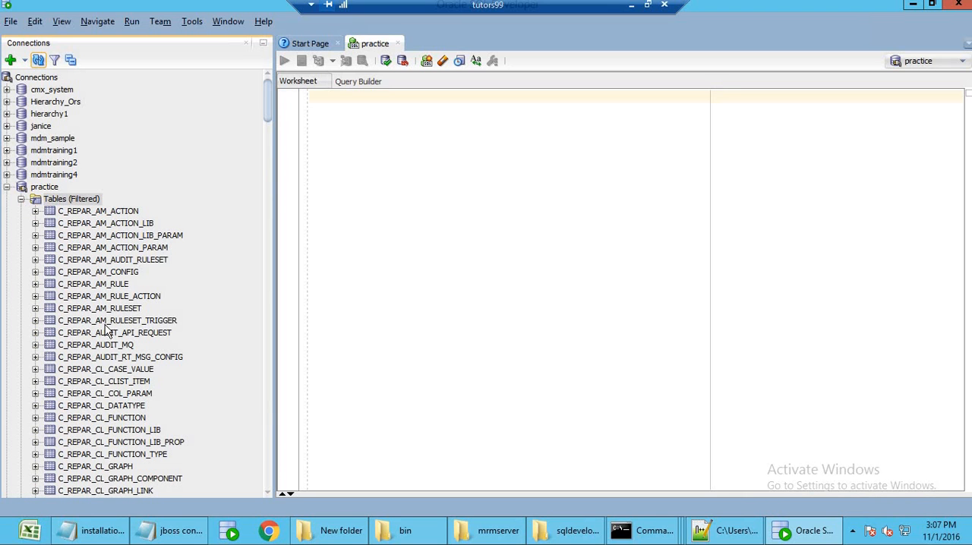
drag(269, 118, 278, 100)
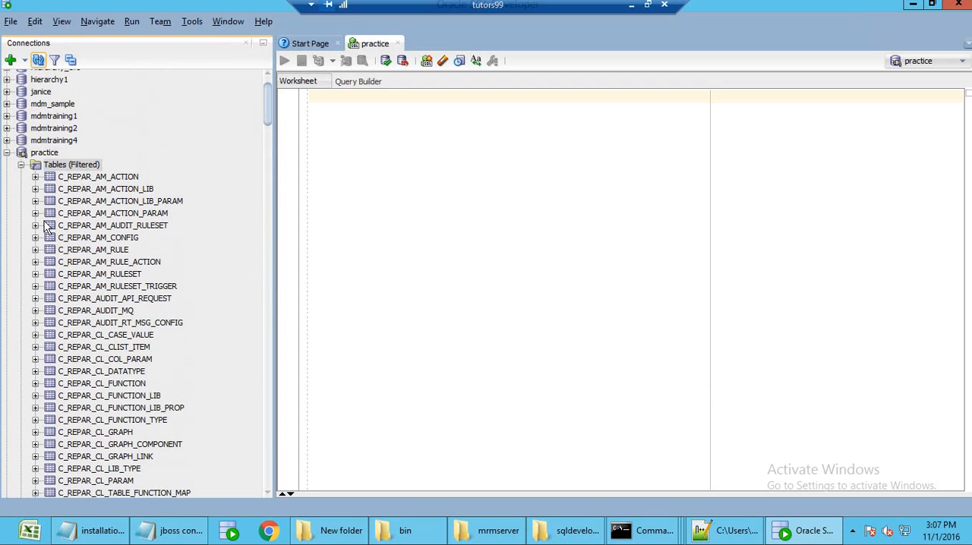
click(22, 164)
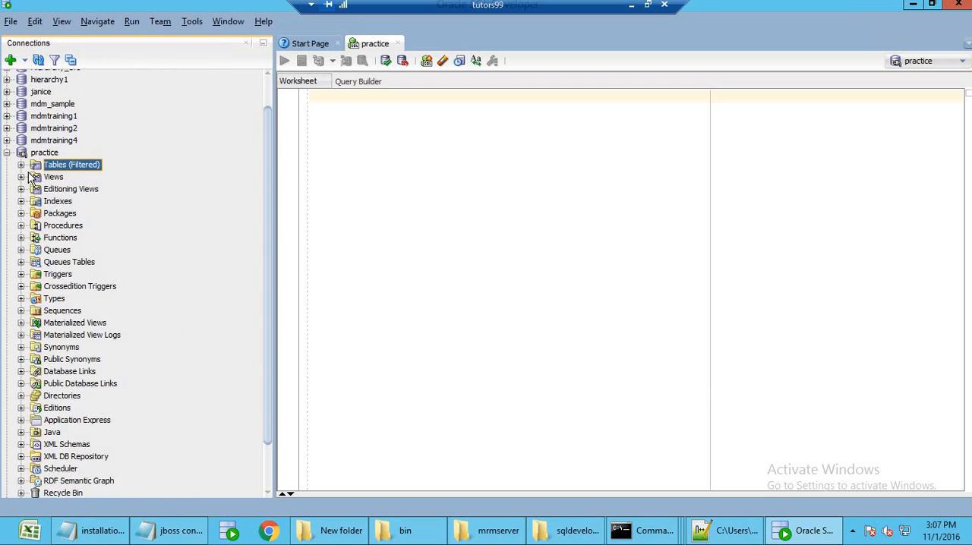
click(7, 153)
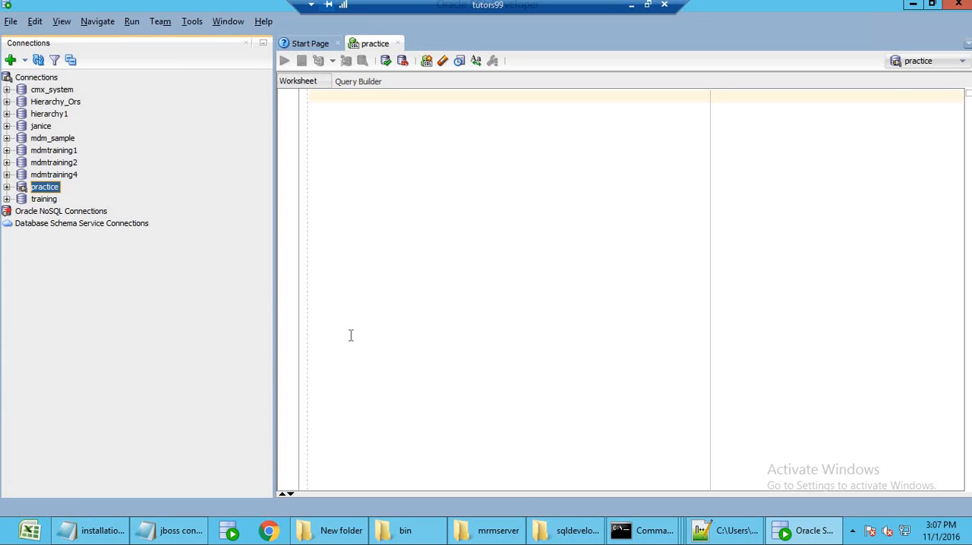
Switch to the Command Prompt window running SQL*Plus, end its session, and start a new one with sqlplus /nolog.
click(644, 538)
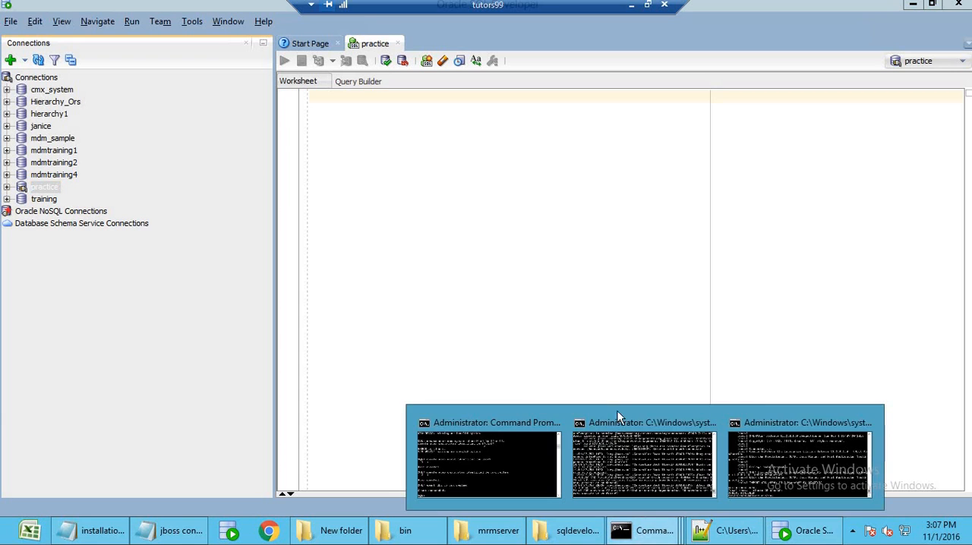
click(619, 417)
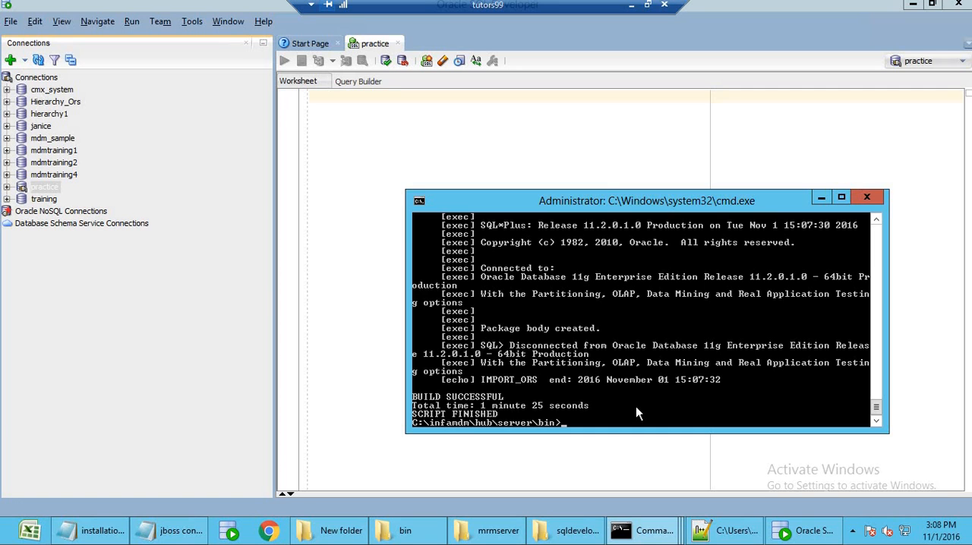
mouse_move(637, 526)
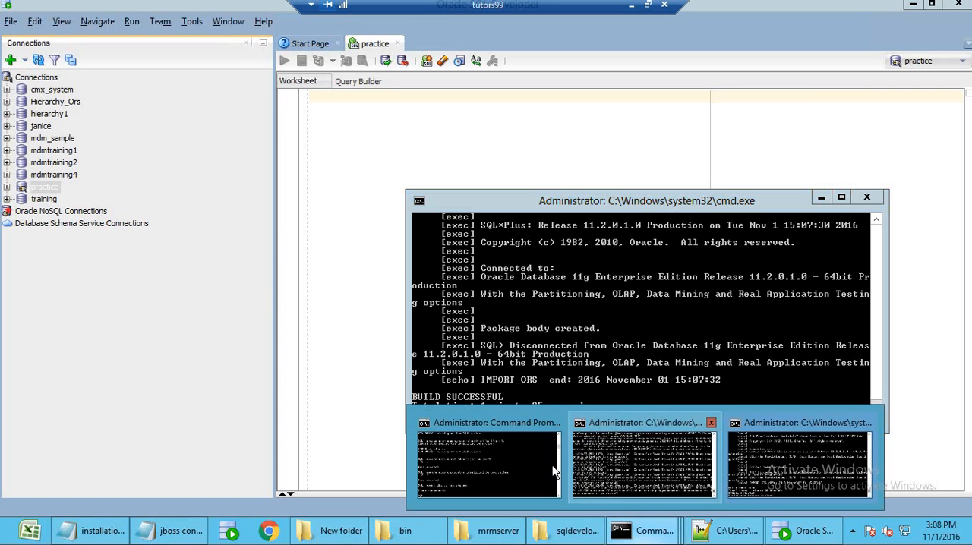
click(501, 427)
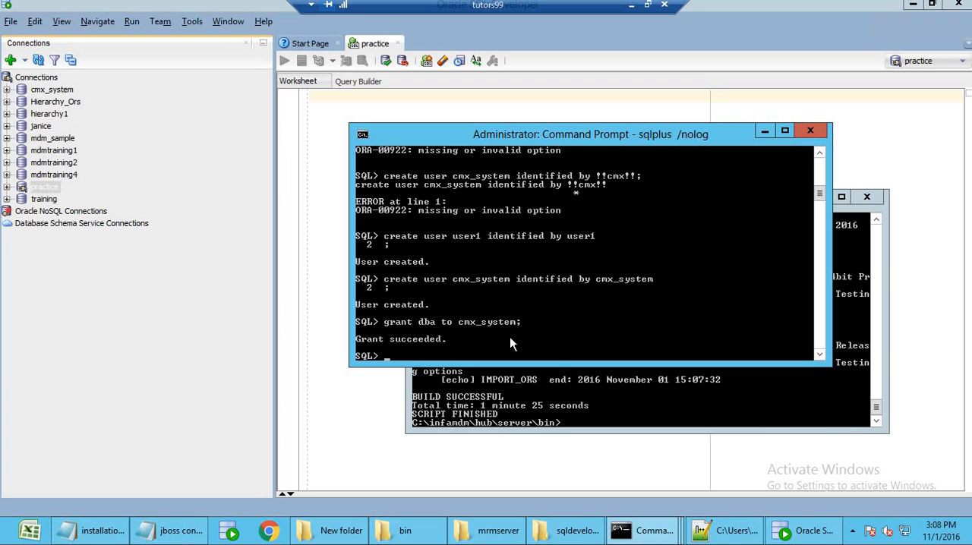
key(ctrl+c)
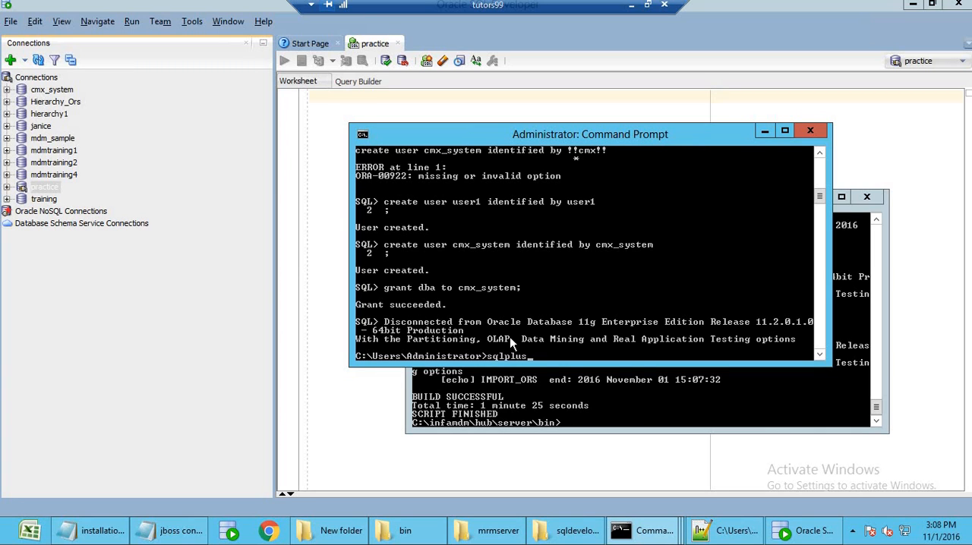
text(sqlplus /nolog)
key(Return)
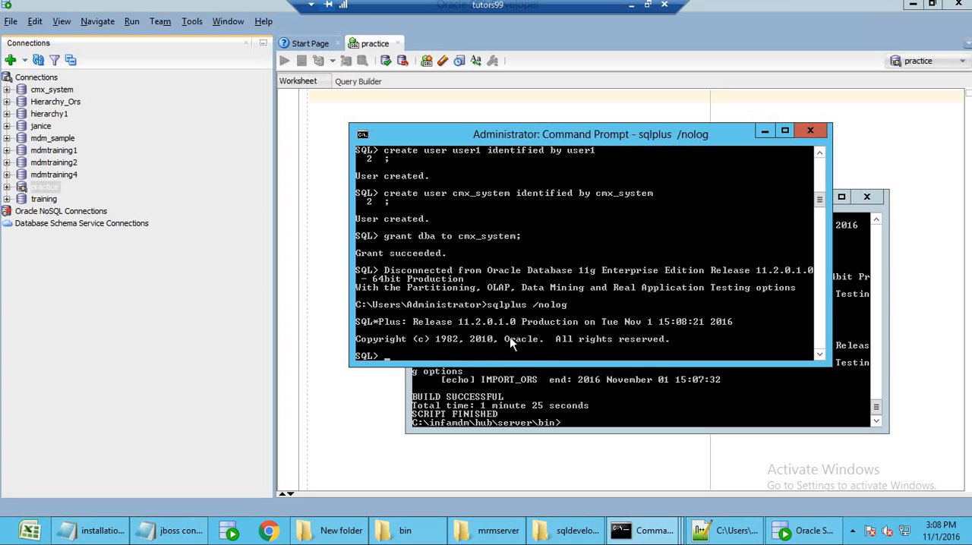
Connect to the Oracle database in SQL*Plus with conn / as sysdba.
text(conn / as sysdba)
key(Return)
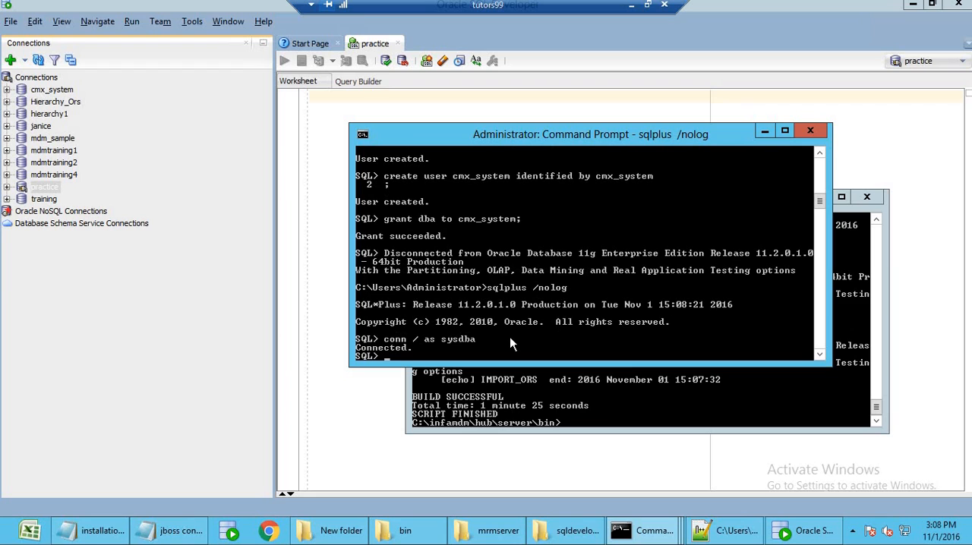
Try to remove the cmx_system user by running drop user cmx_system cascade ; in SQL*Plus.
text(drop cmx_system)
key(Right)
key(Right)
key(Right)
text(user)
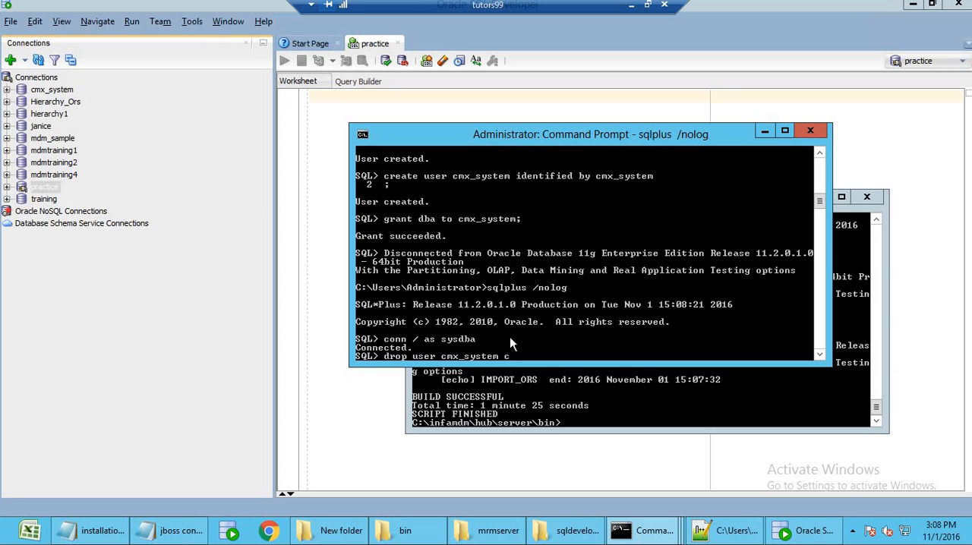
text(cascade ;)
key(Return)
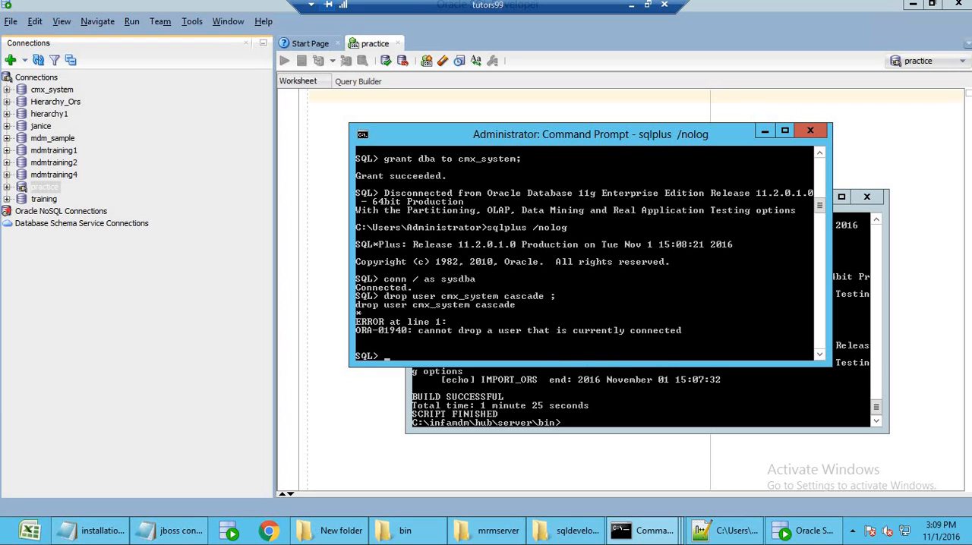
Find and open the Windows Services console, and restart the OracleDBConsoleorcl service.
click(7, 538)
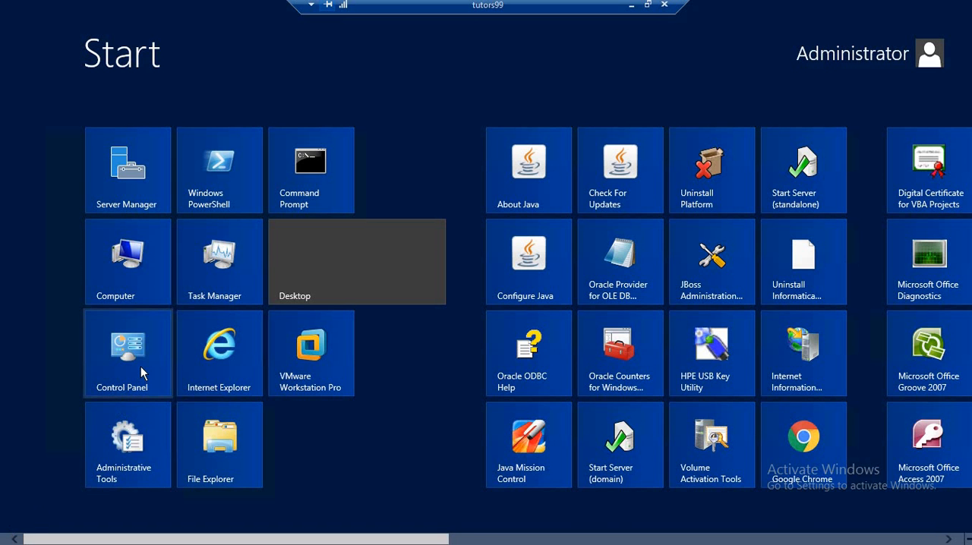
text(servi)
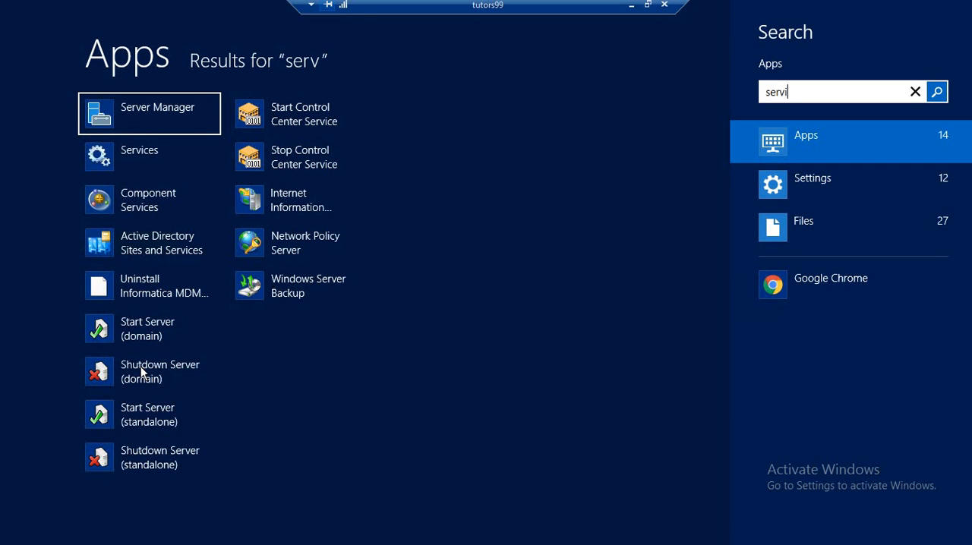
text(ces)
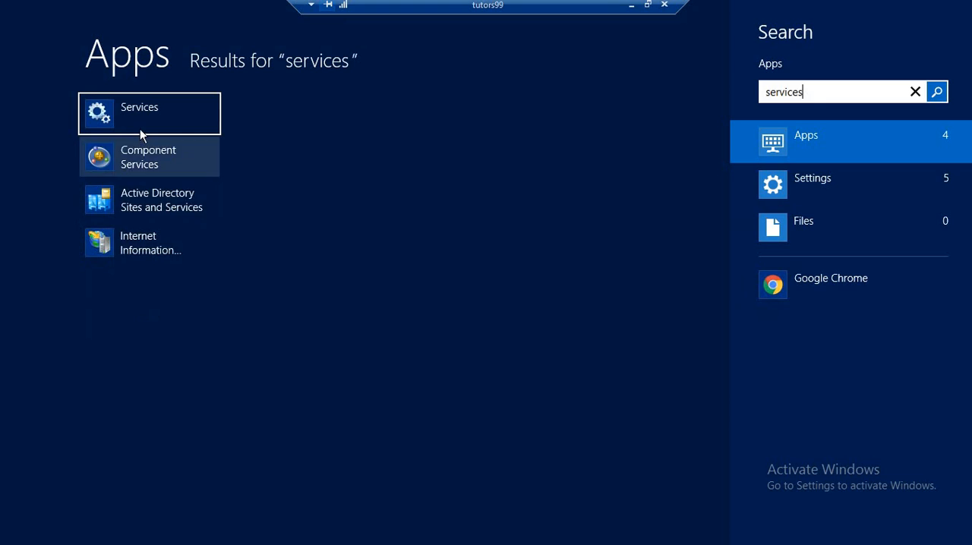
click(140, 131)
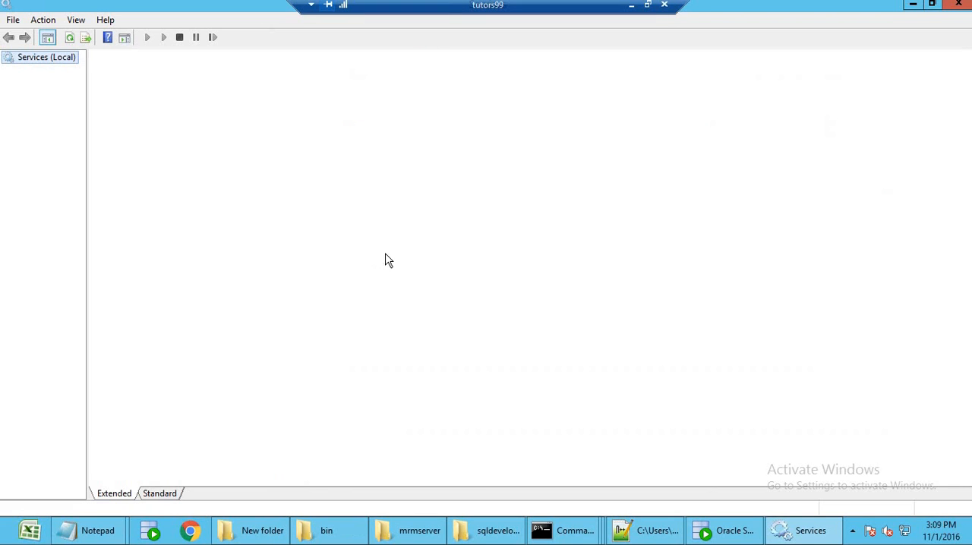
click(325, 359)
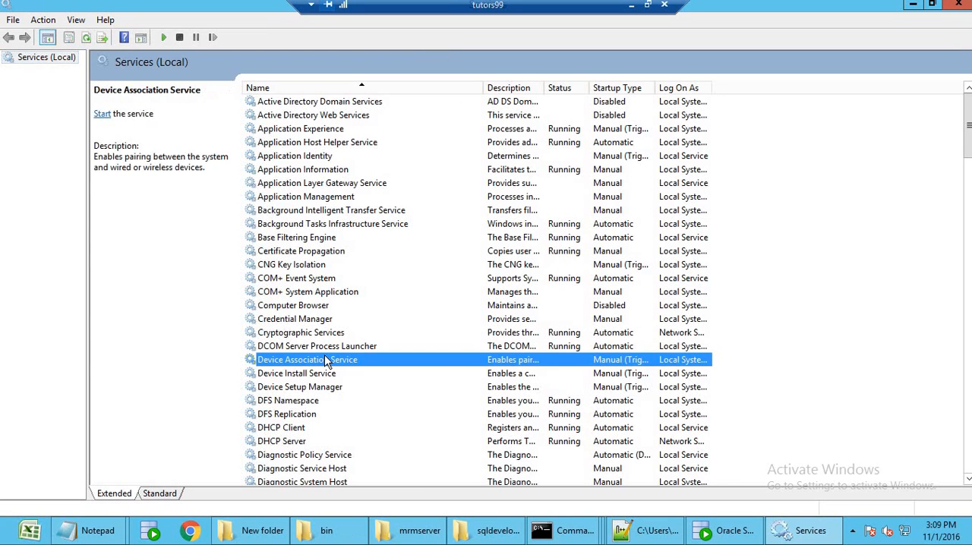
scroll(325, 360, down, 20)
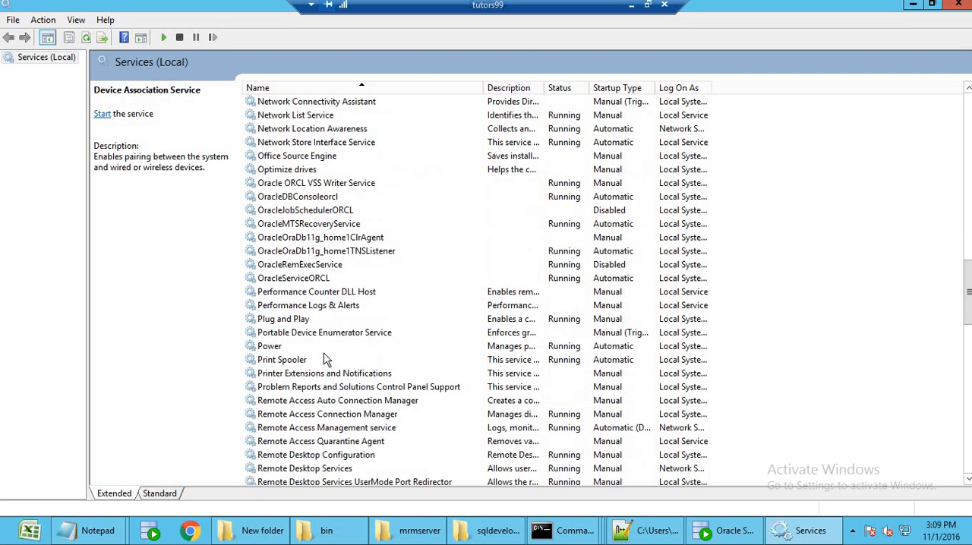
click(312, 199)
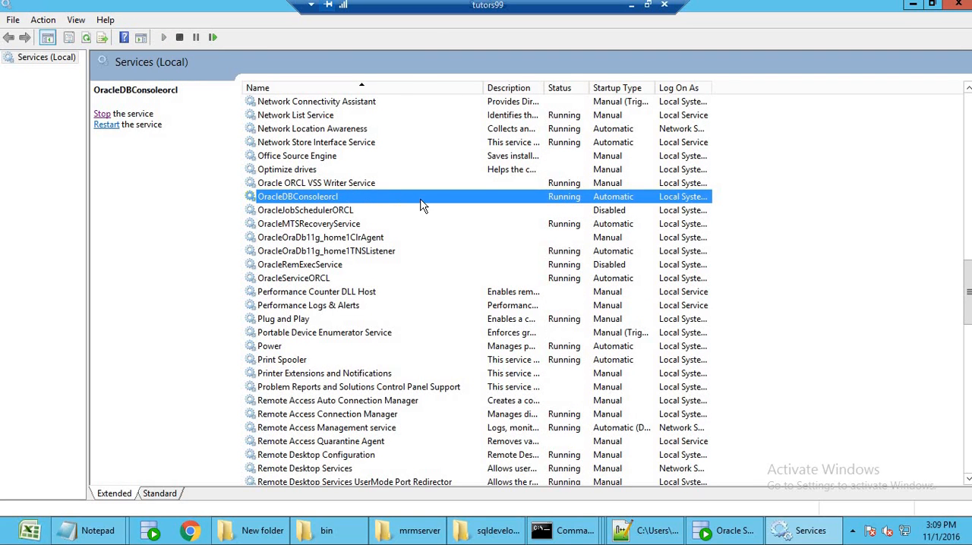
click(106, 125)
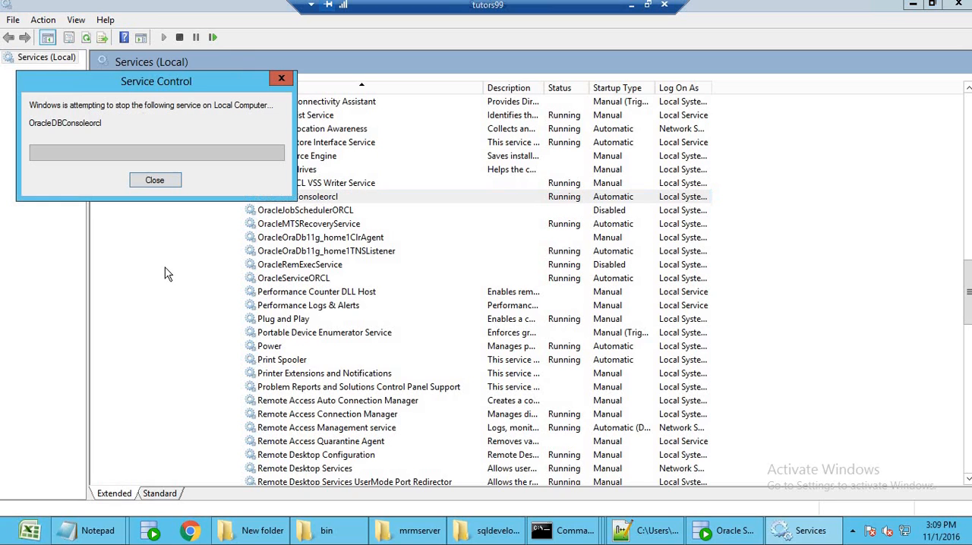
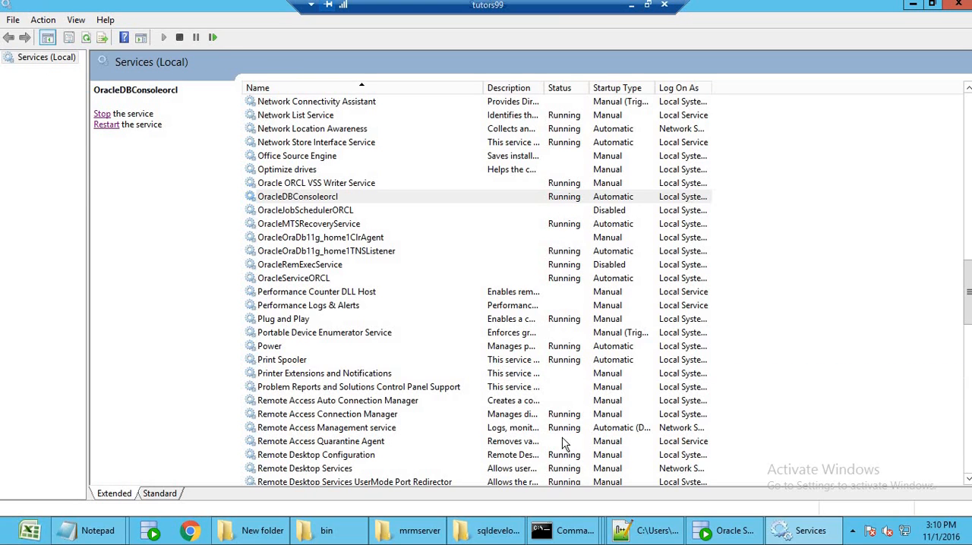
Return to the Command Prompt window, end the current SQL*Plus session, and start a new one with sqlplus /nolog.
click(565, 533)
click(437, 477)
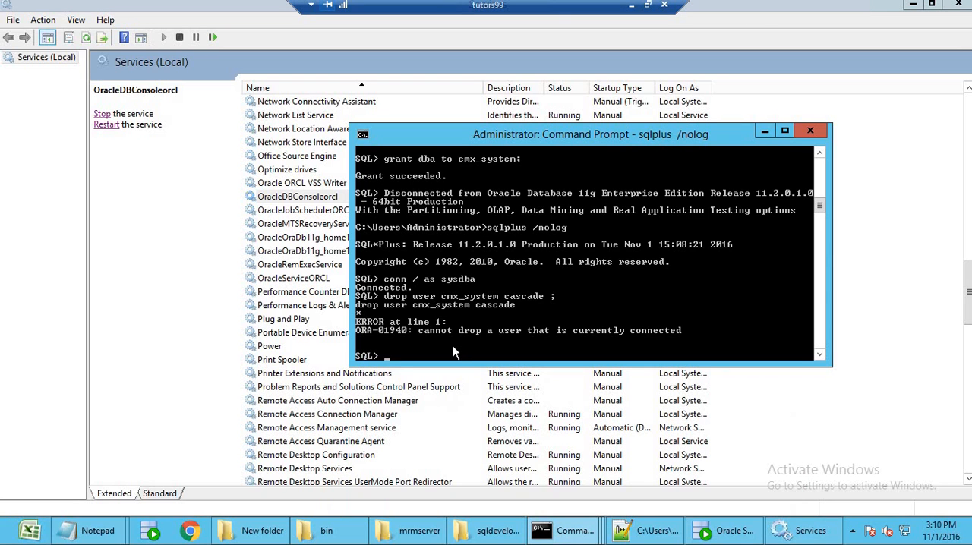
key(ctrl+c)
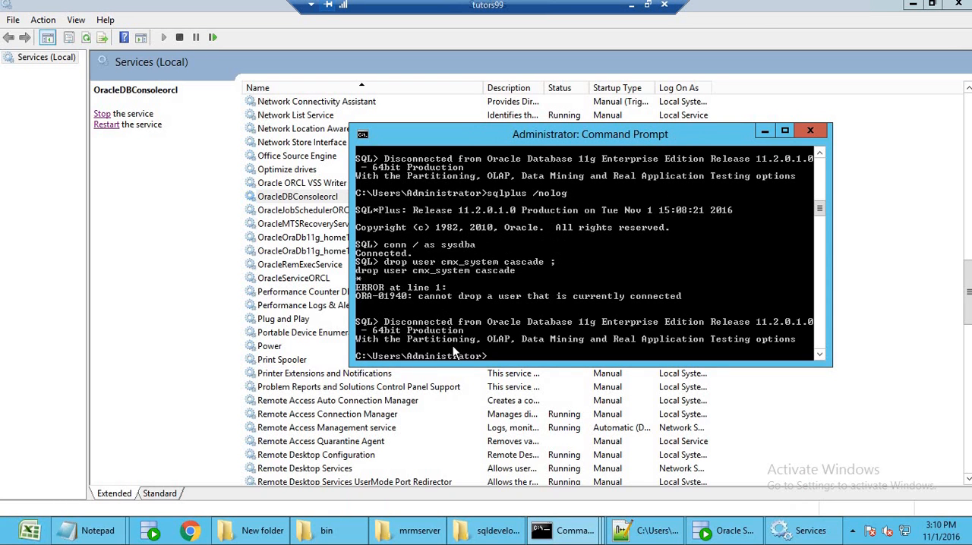
text(sqlplu)
text(s /nolog)
key(Return)
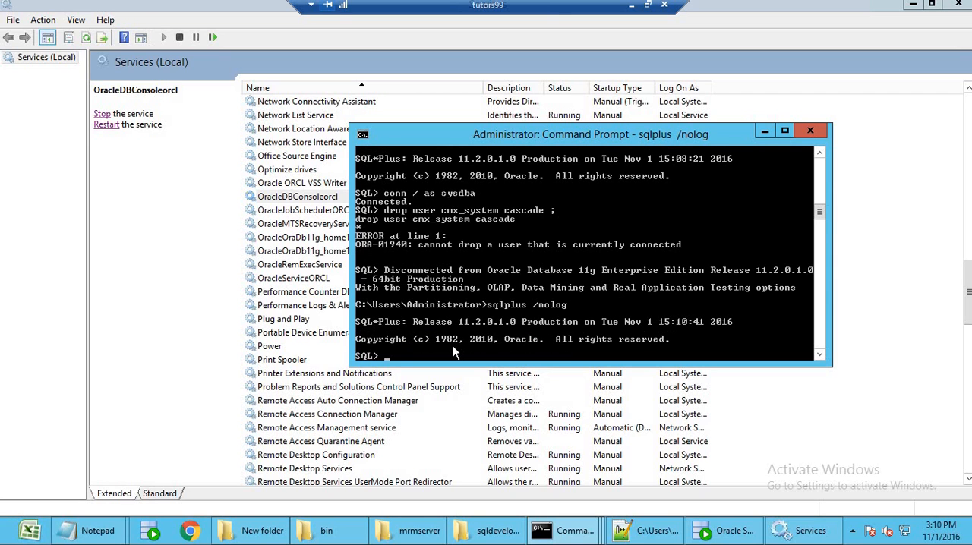
Connect to the Oracle database as administrator with conn / as sysdba.
text(conn / as sysdba)
key(Return)
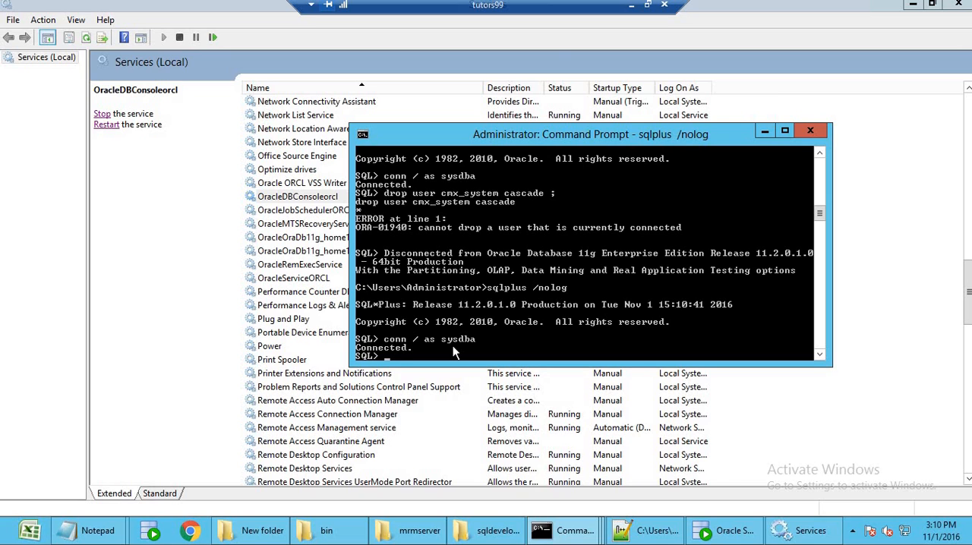
Remove the user1 database user by running drop user user1 cascade; in SQL*Plus.
text(drop user user1 cascade;)
key(Return)
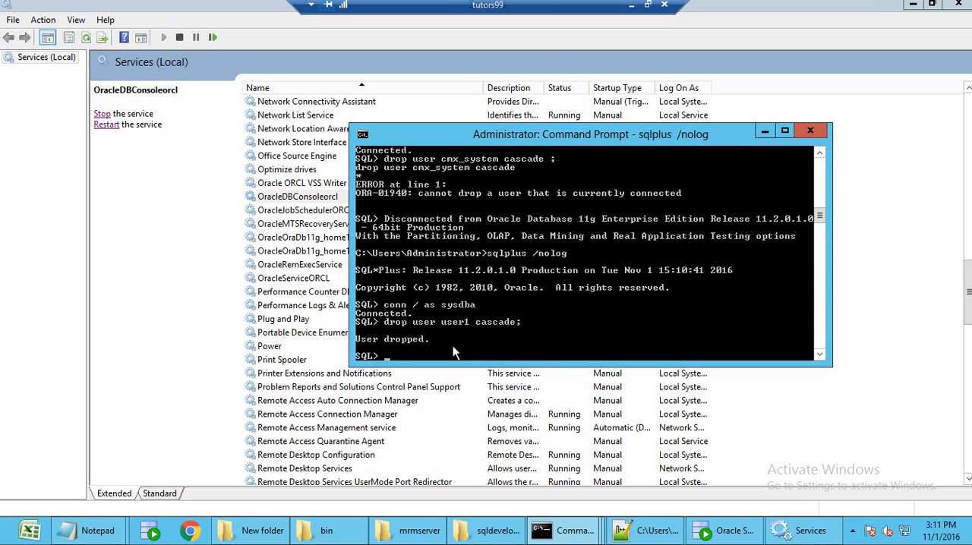
Reuse the previous SQL statement with the user name changed to cmx_system to try drop user cmx_system cascade;.
key(Up)
key(Left)
key(Left)
key(BackSpace)
key(BackSpace)
key(BackSpace)
key(BackSpace)
key(BackSpace)
text(cmx_system)
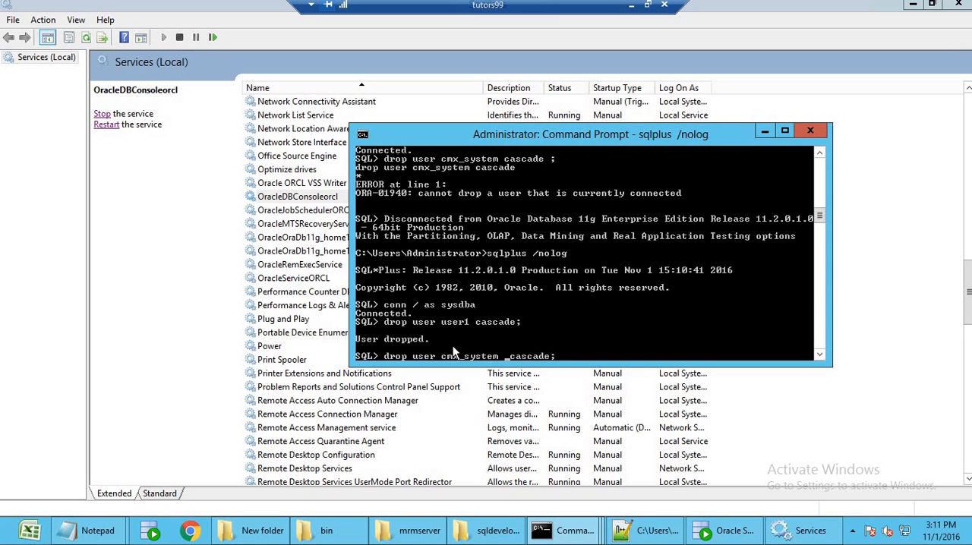
key(BackSpace)
key(Right)
key(Right)
key(Right)
key(Right)
key(Right)
key(Return)
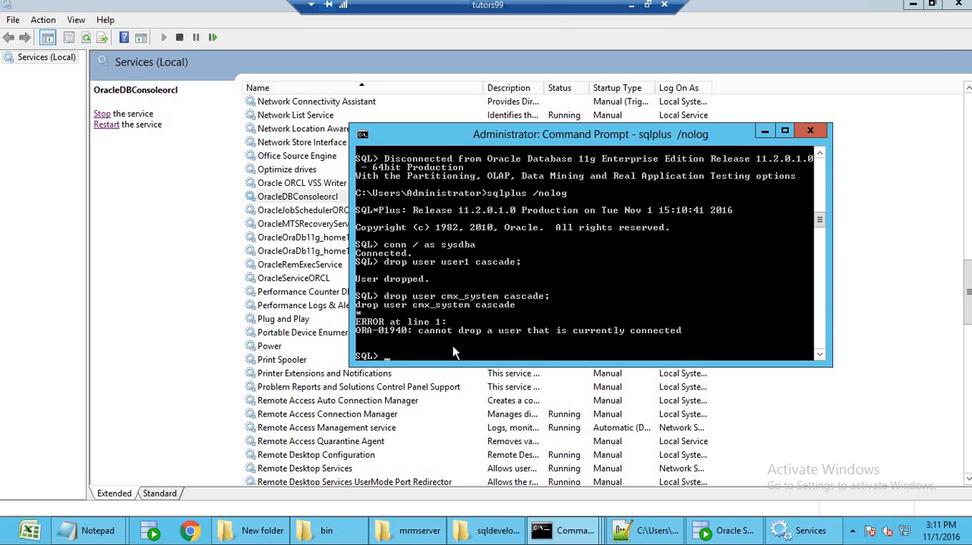
Close the JBoss standalone.bat console and the hub server bin console, leaving the SQL*Plus window open.
mouse_move(569, 532)
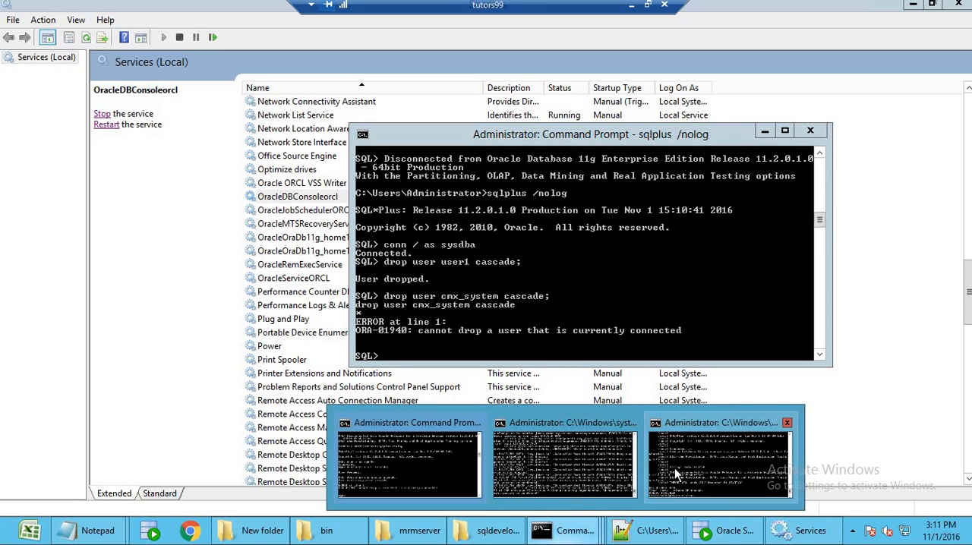
click(600, 473)
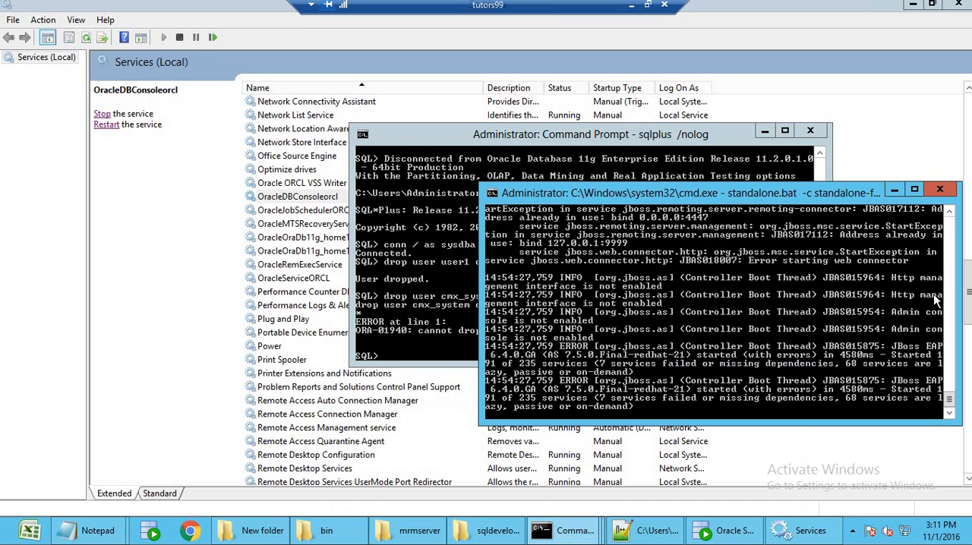
click(940, 189)
mouse_move(562, 532)
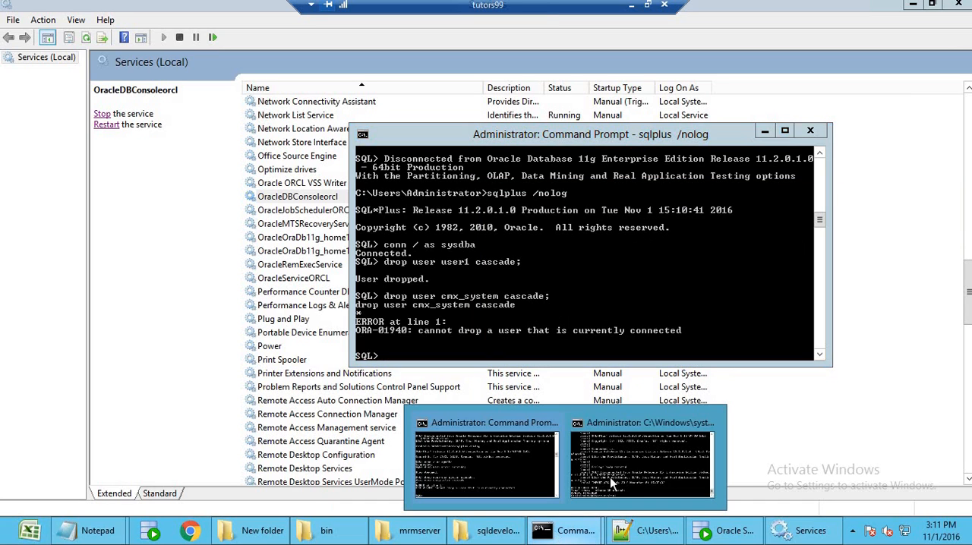
click(618, 471)
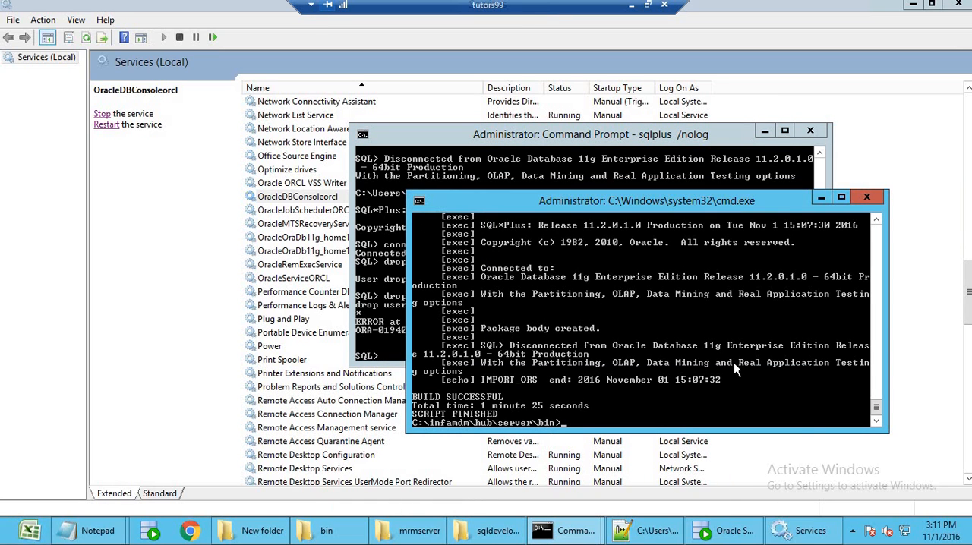
click(868, 199)
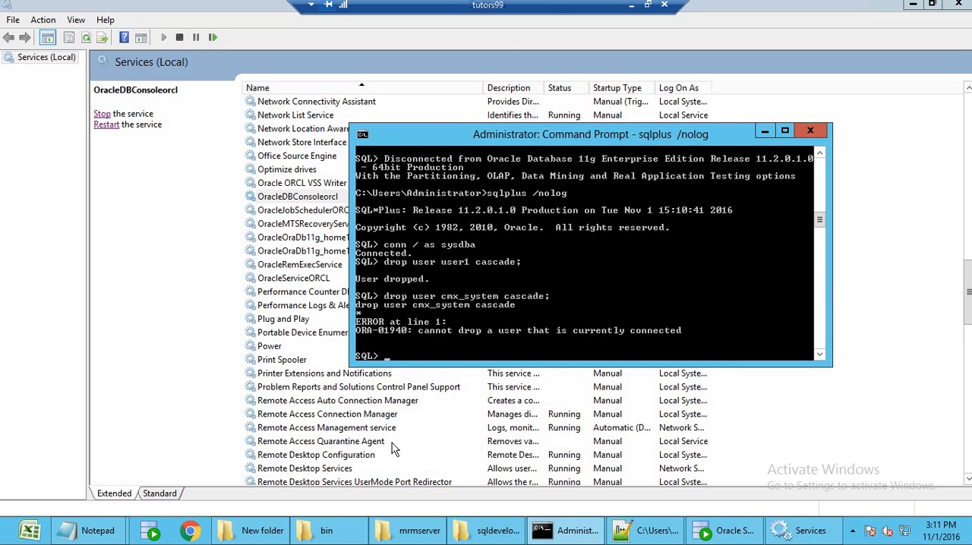
Switch to the Services console and restart the OracleServiceORCL service.
click(191, 243)
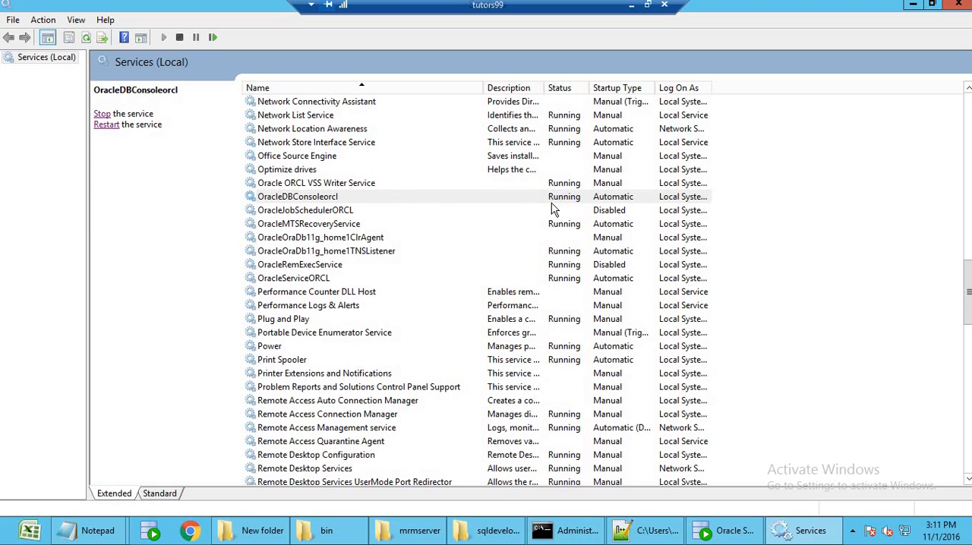
click(323, 200)
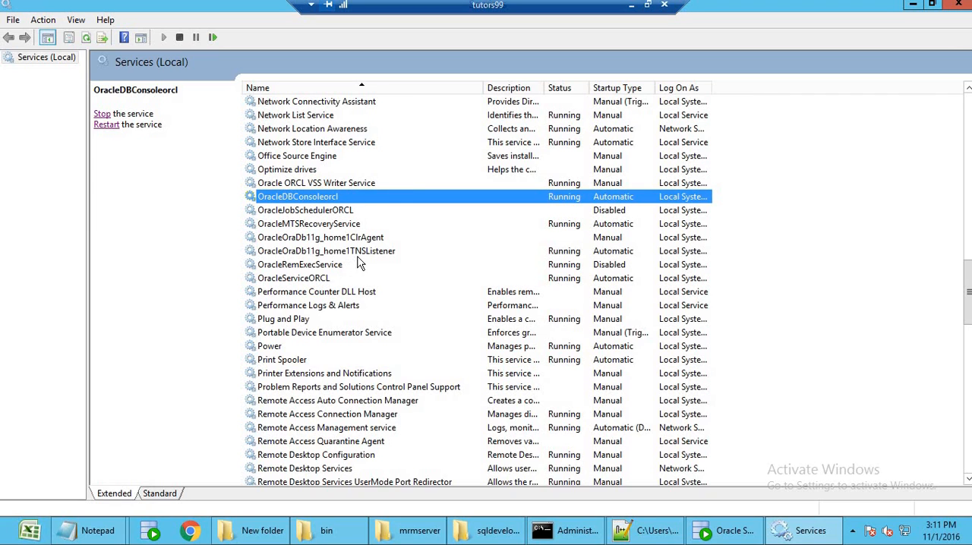
click(326, 281)
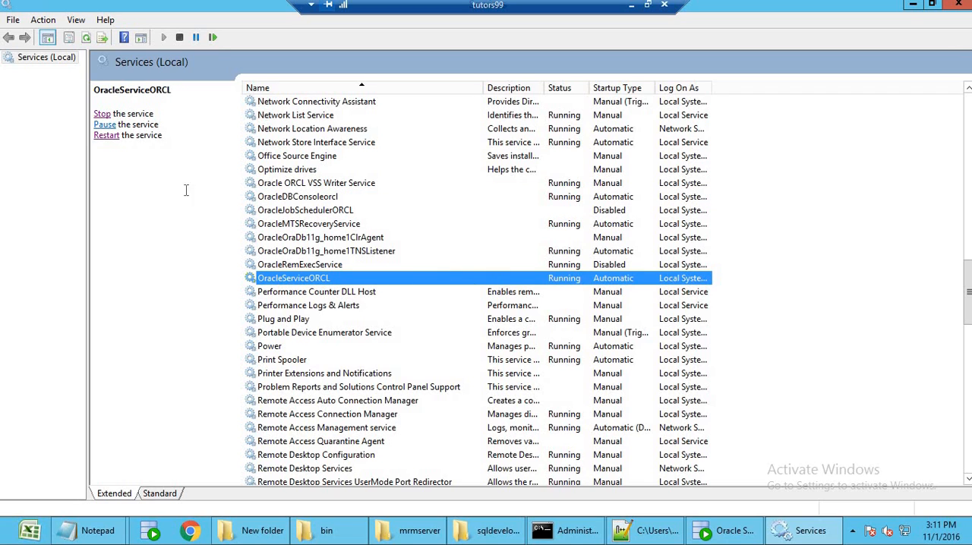
click(106, 136)
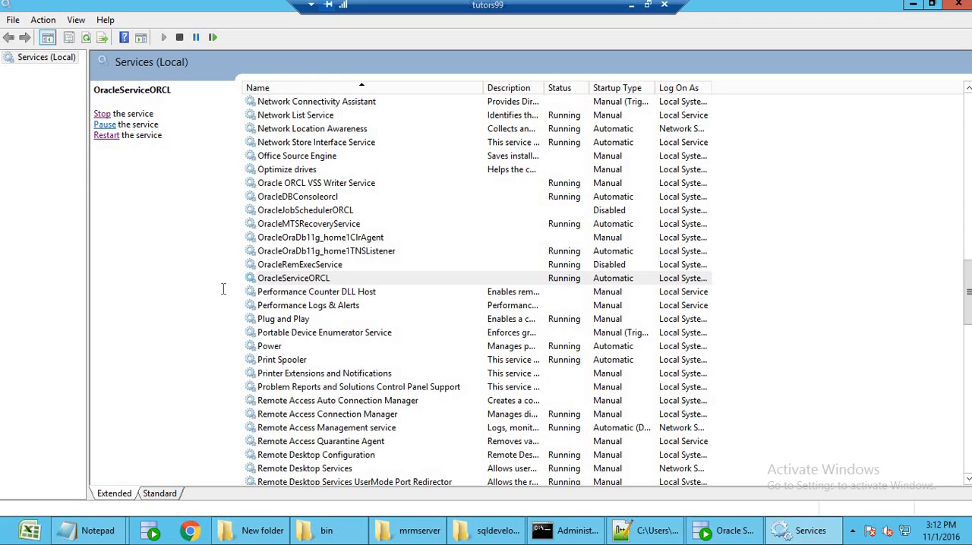
Try running drop user cmx_system cascade; again in the existing SQL*Plus session.
click(566, 530)
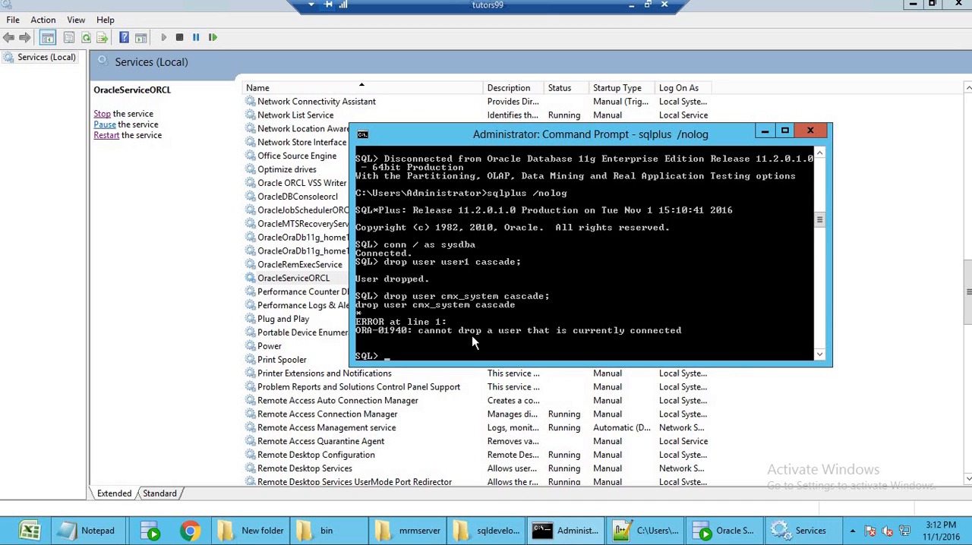
key(Up)
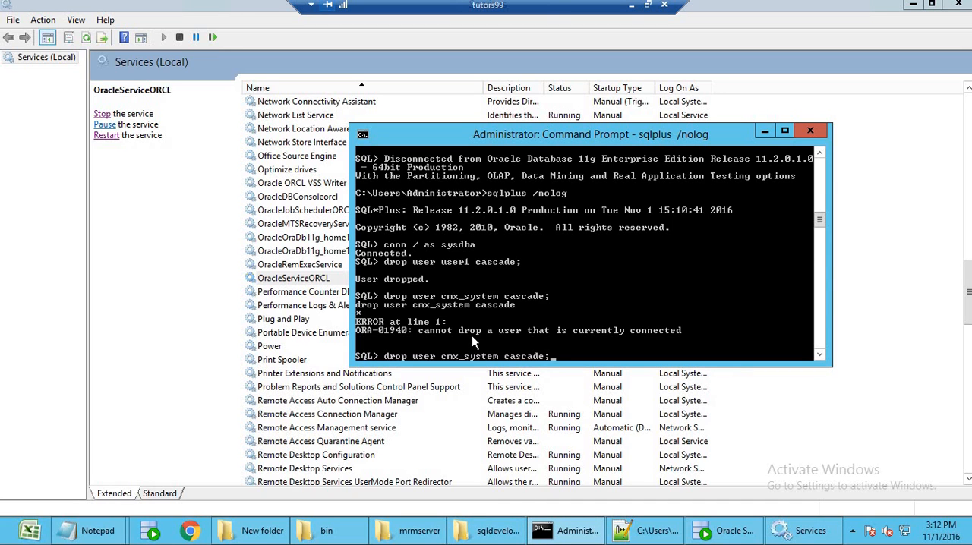
key(Return)
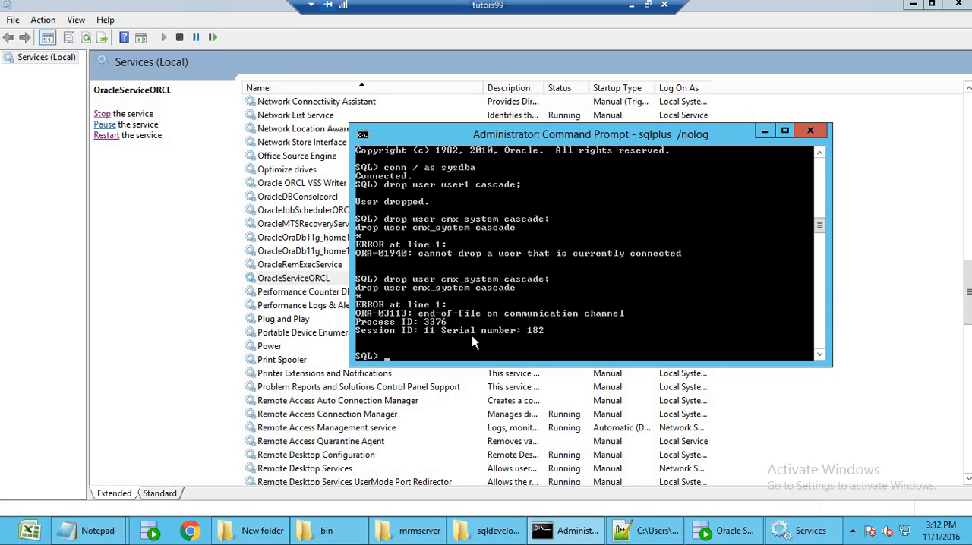
Exit the stale session, relaunch SQL*Plus with sqlplus /nolog, and connect with conn / as sysdba.
key(ctrl+c)
text(s)
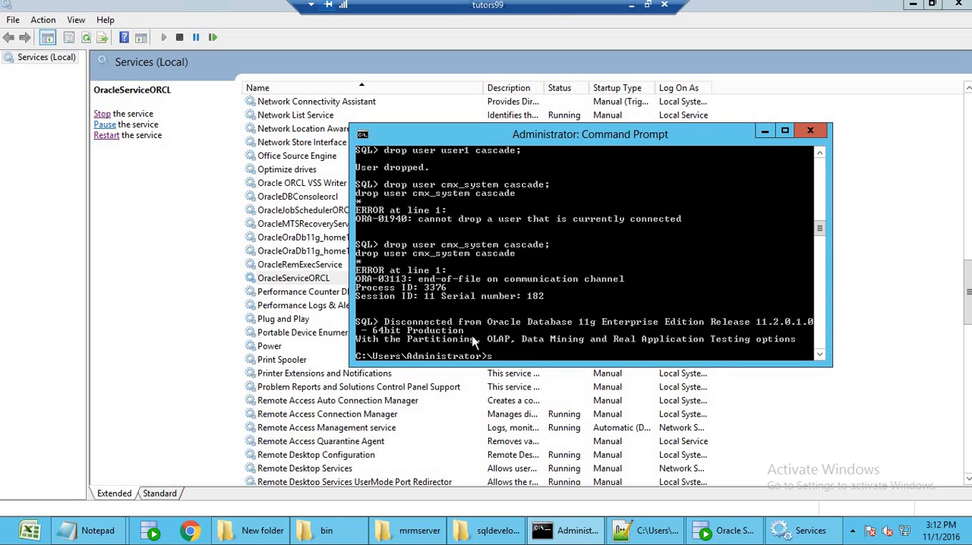
text(qlplus /nolog)
key(Return)
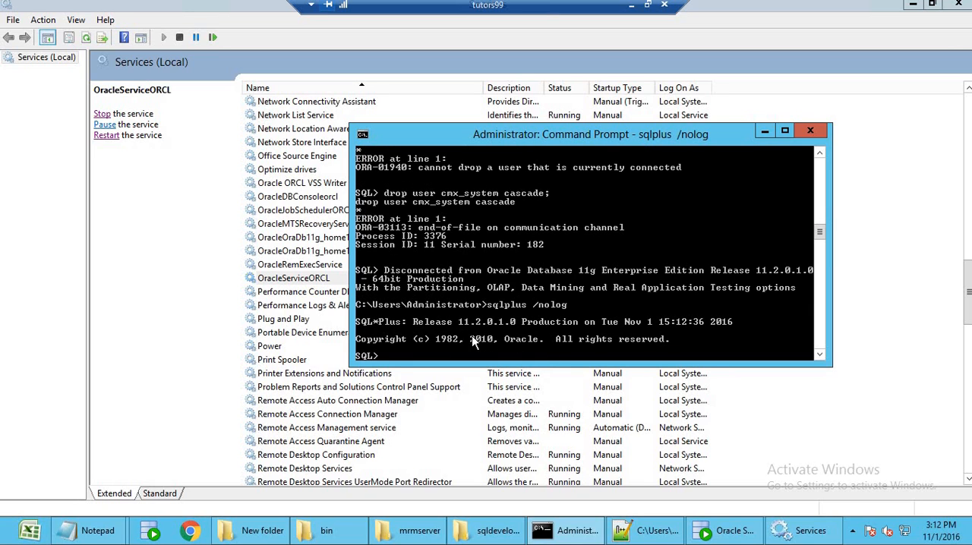
text(conn / as sysdba)
key(Return)
Drop the cmx_system user with drop user cmx_system cascade; and close the Services console.
text(dro)
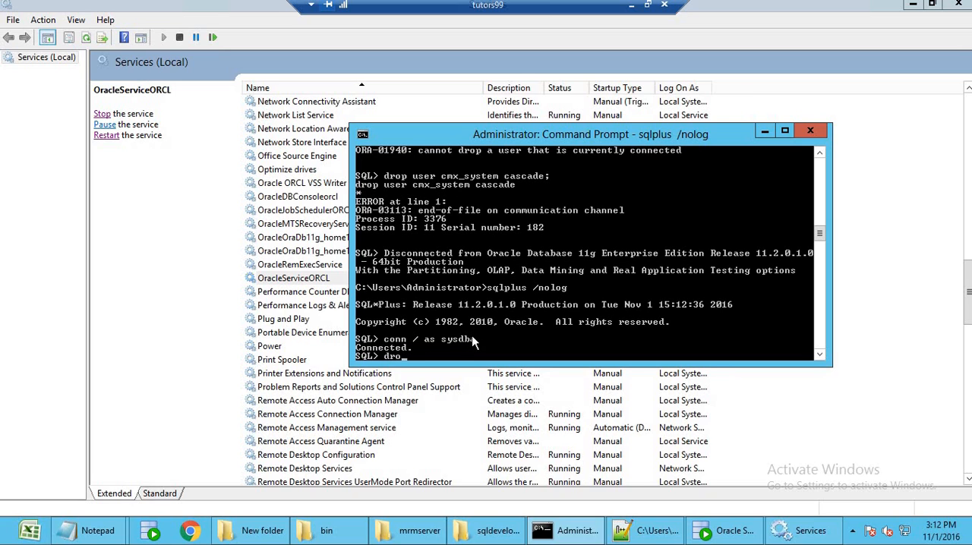
text(p user cmx_system)
text(cascade;)
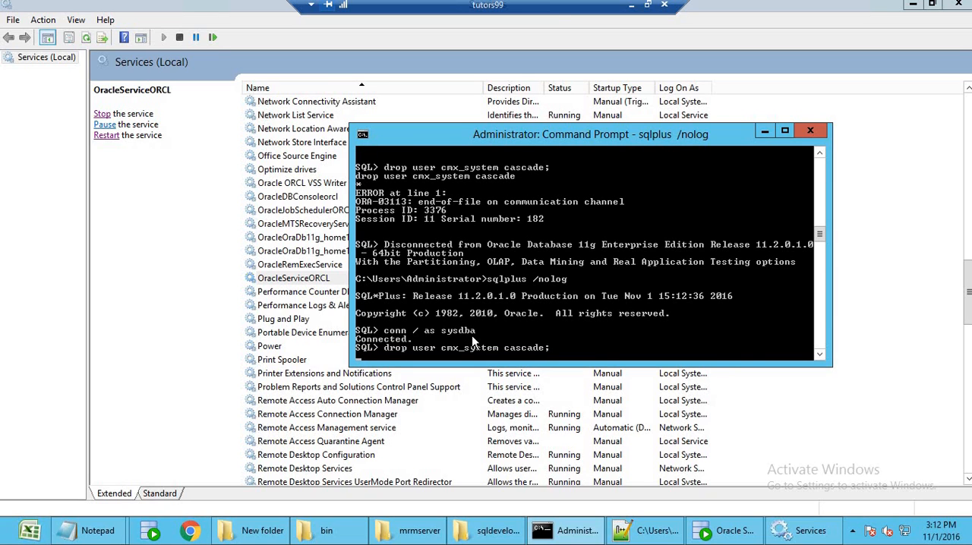
click(958, 4)
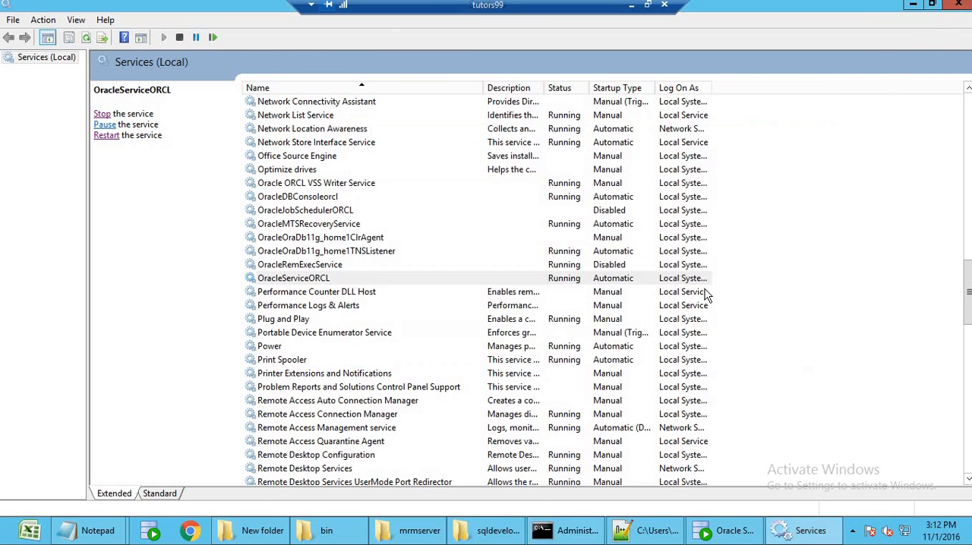
key(Return)
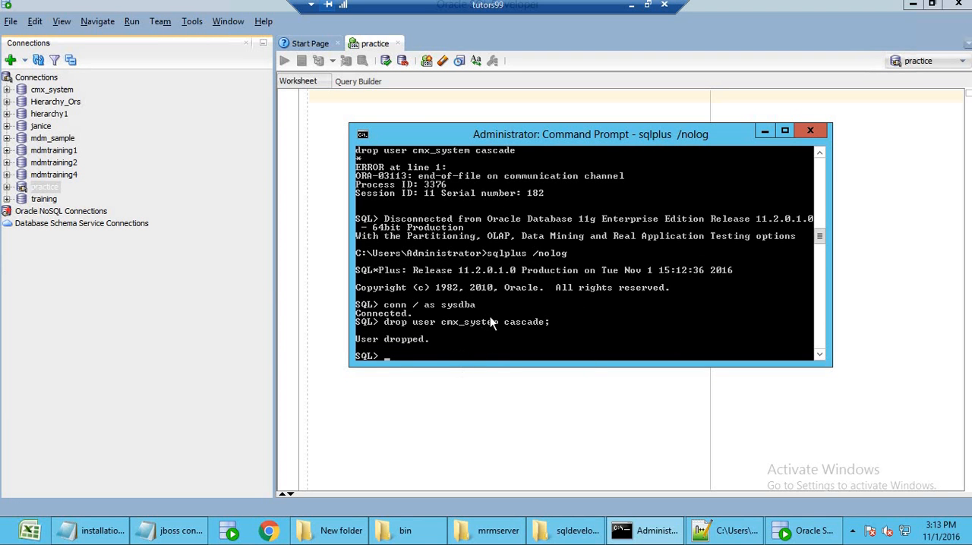
Close the SQL*Plus window and open a command window in the C:\infamdm\hub\server\bin folder, placed clear of the file list.
click(810, 131)
click(433, 530)
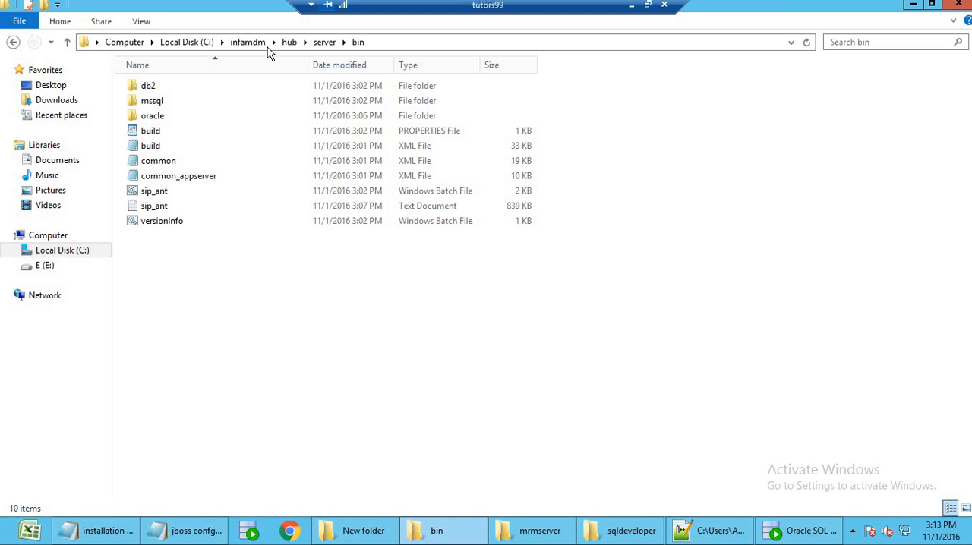
shift+right_click(426, 344)
click(508, 278)
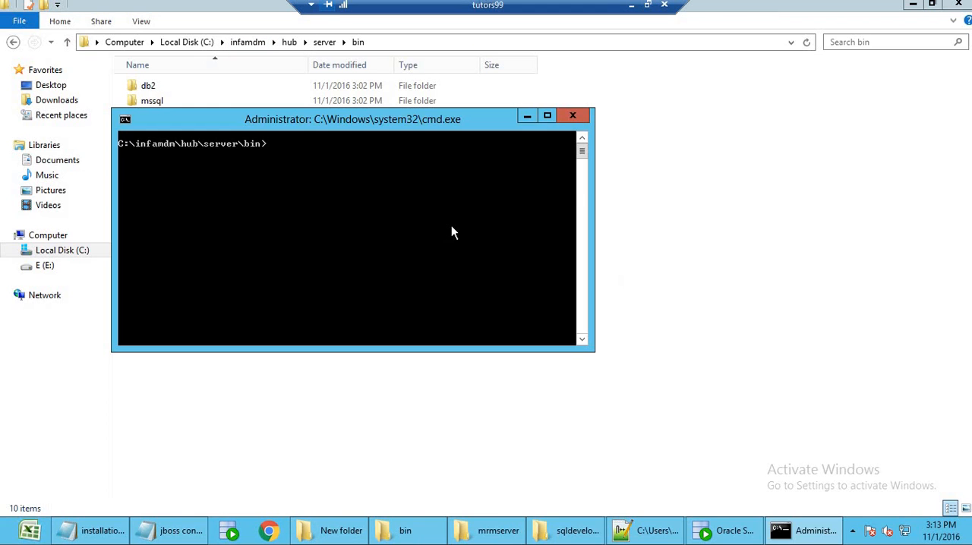
drag(374, 122, 664, 195)
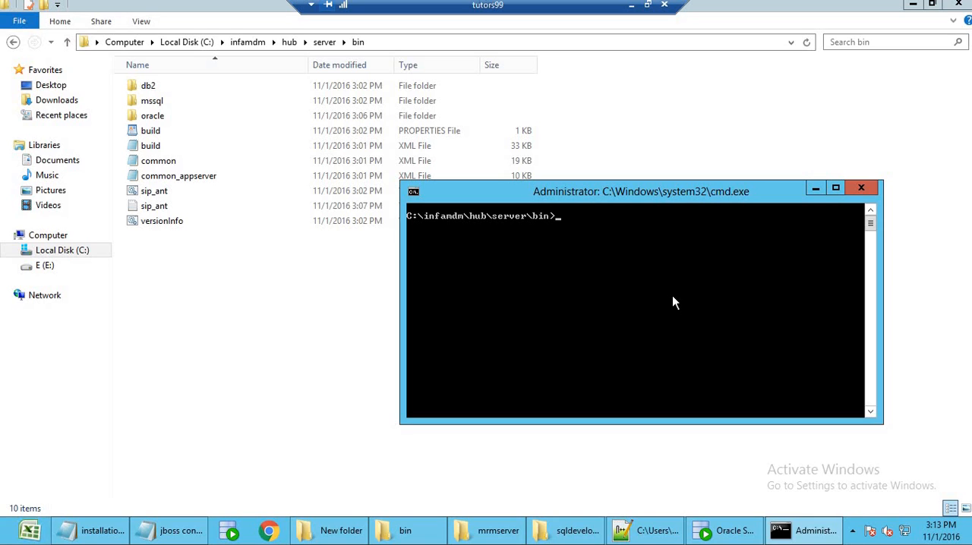
Run sip_ant create_system from the hub server bin folder to start creating the MDM master database.
text(sip_ant create_system)
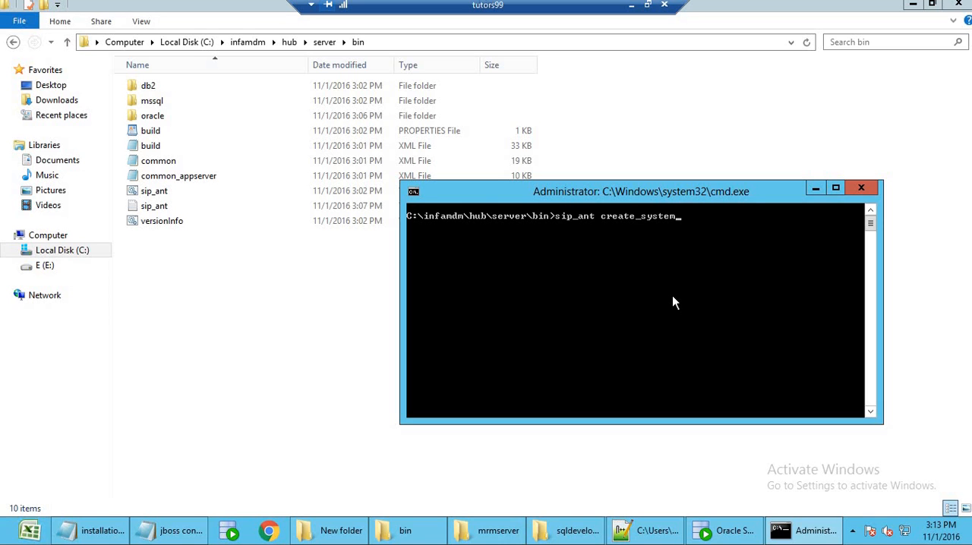
key(Return)
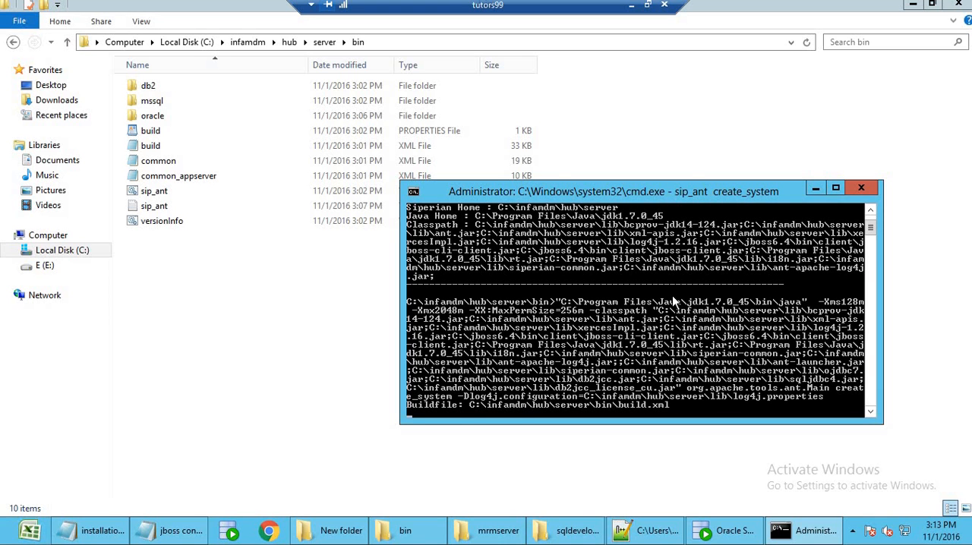
Accept the default database settings: ORACLE, service connection, master user cmx_system, host localhost, port 1521, service name orcl and TNS name orcl.
key(Return)
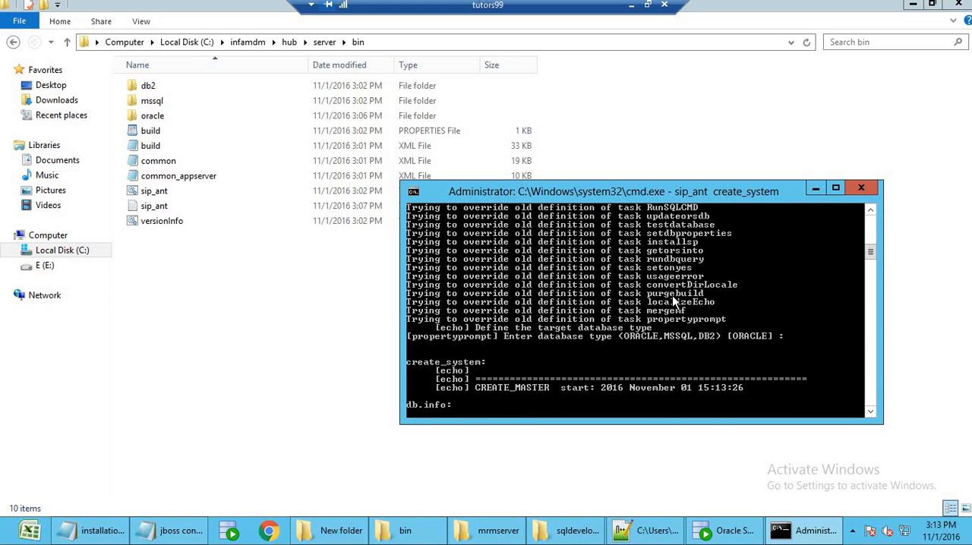
key(Return)
key(Return)
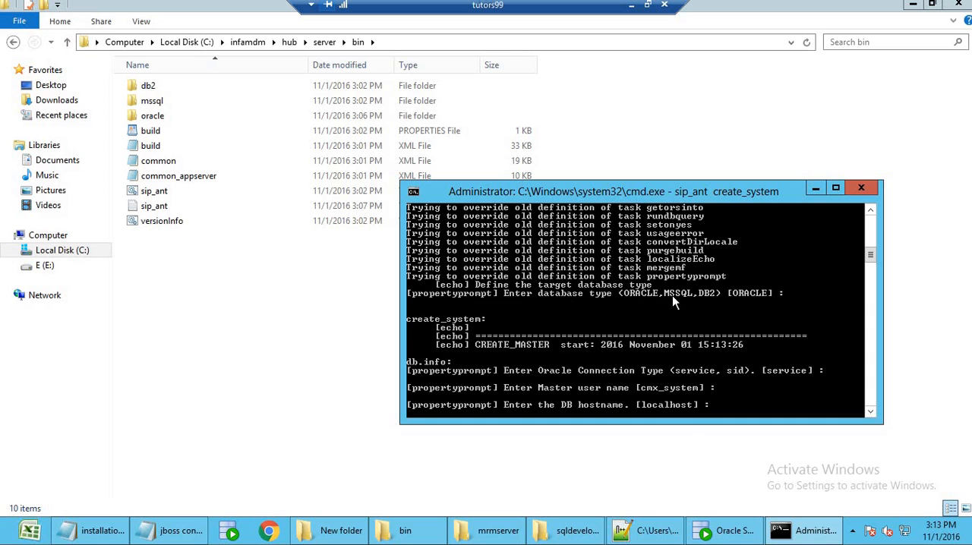
key(Return)
key(Return)
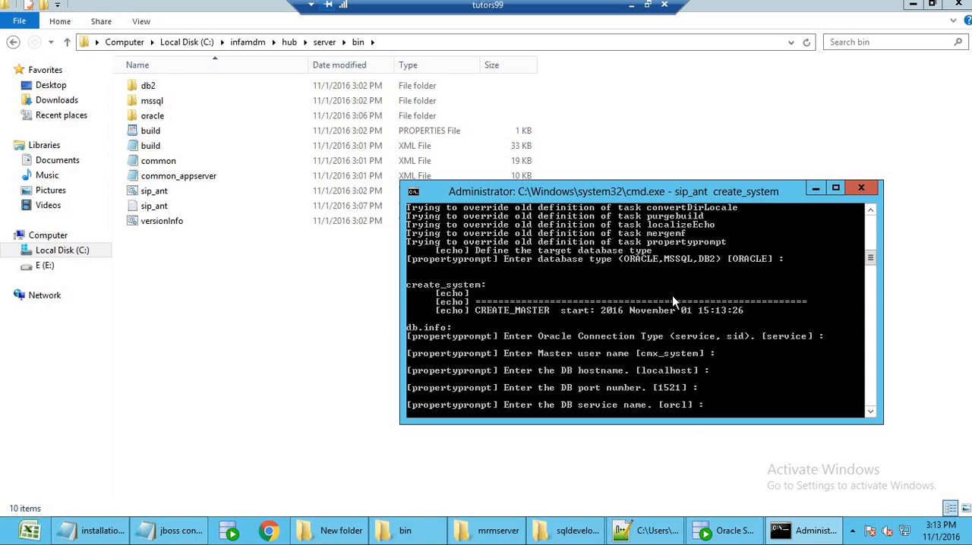
key(Return)
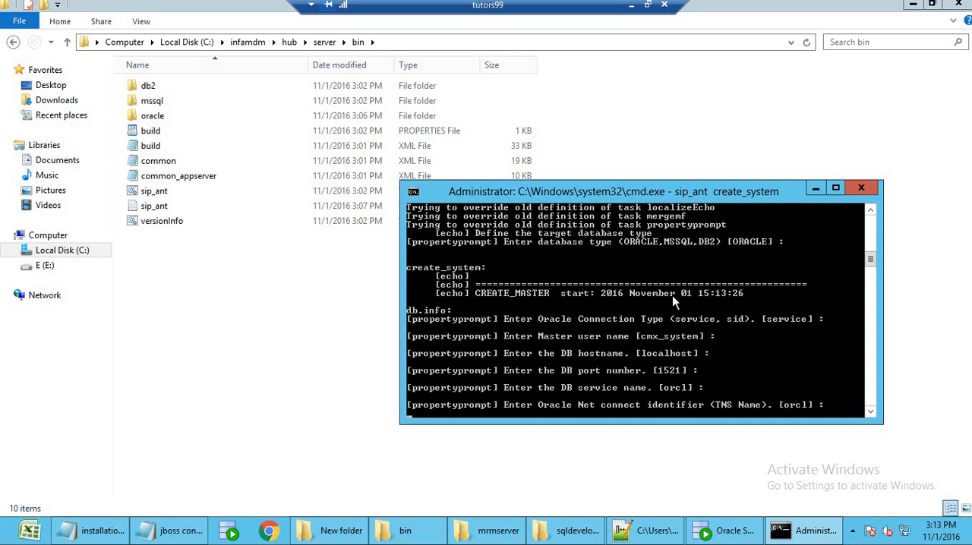
key(Return)
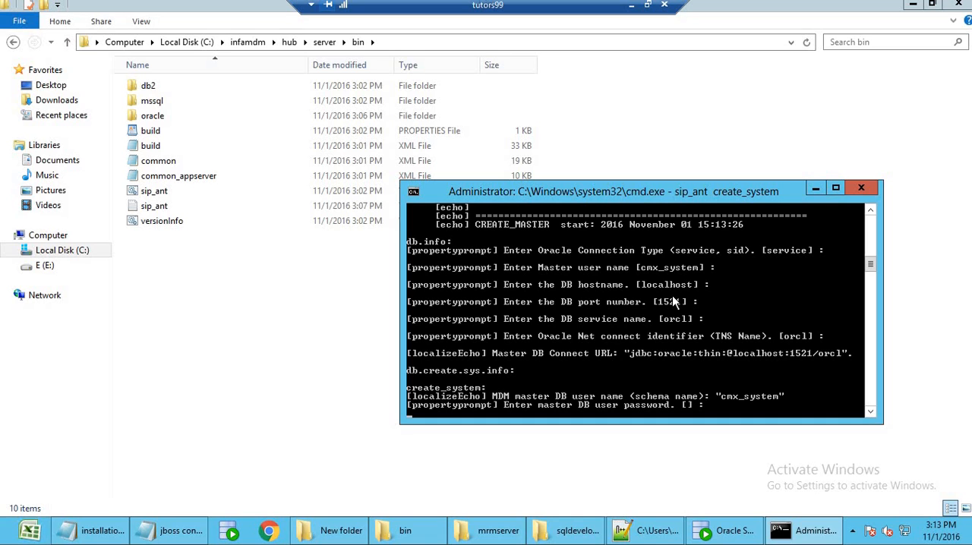
Enter the master user and DBA passwords, accepting locale en_US, DBA username sys and tablespaces CMX_INDX, CMX_TEMP and TEMP.
key(Return)
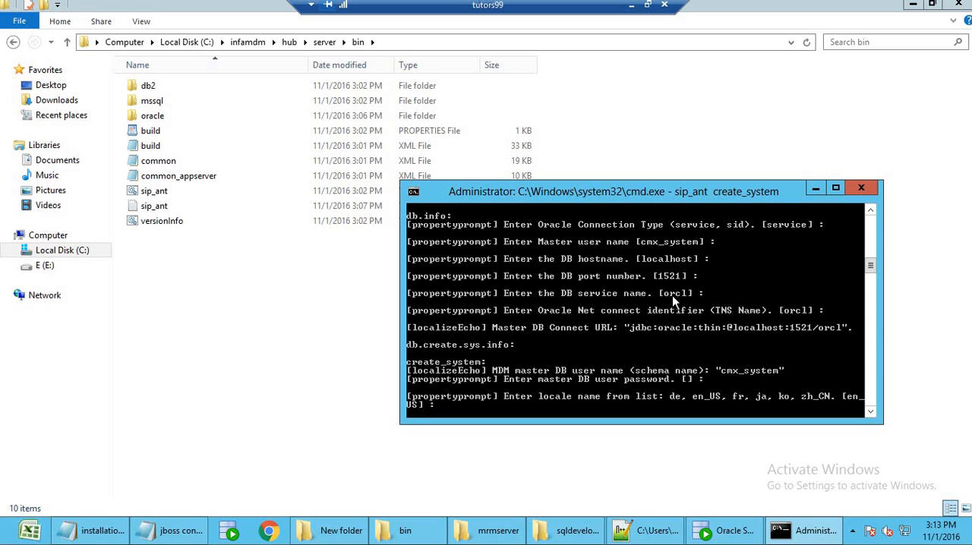
key(Return)
key(Return)
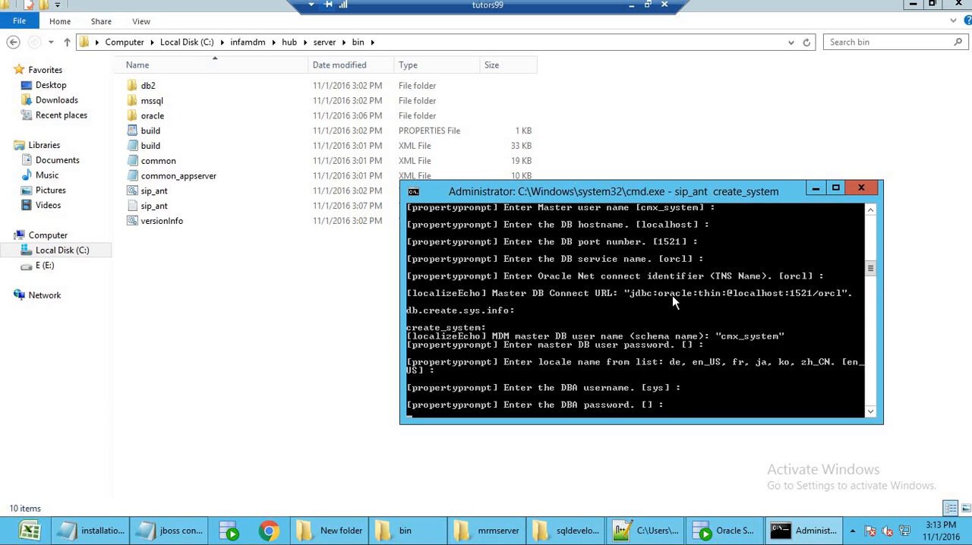
key(Return)
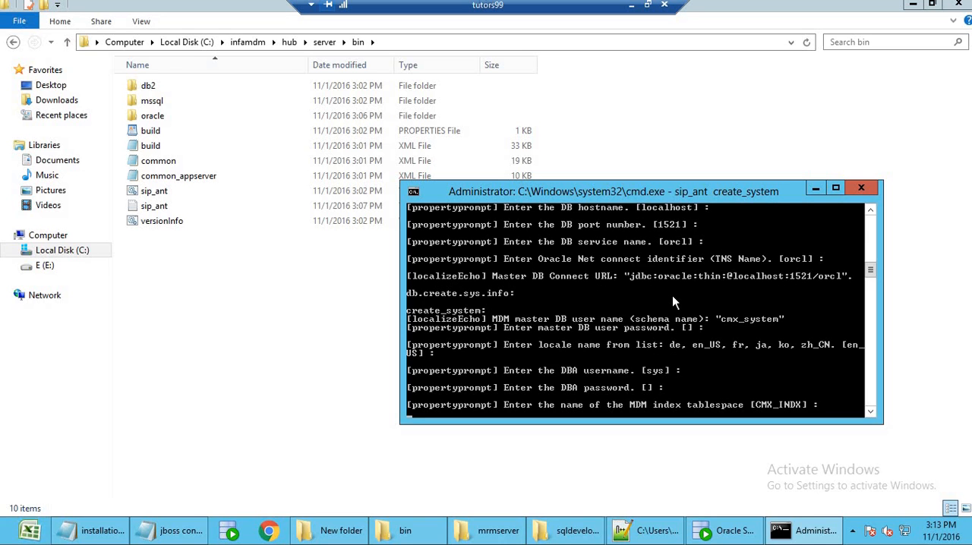
key(Return)
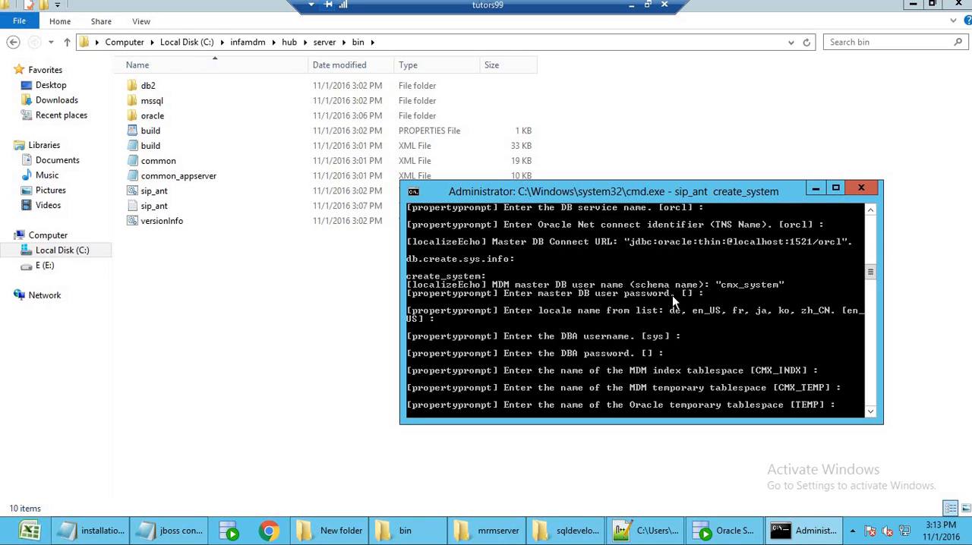
key(Return)
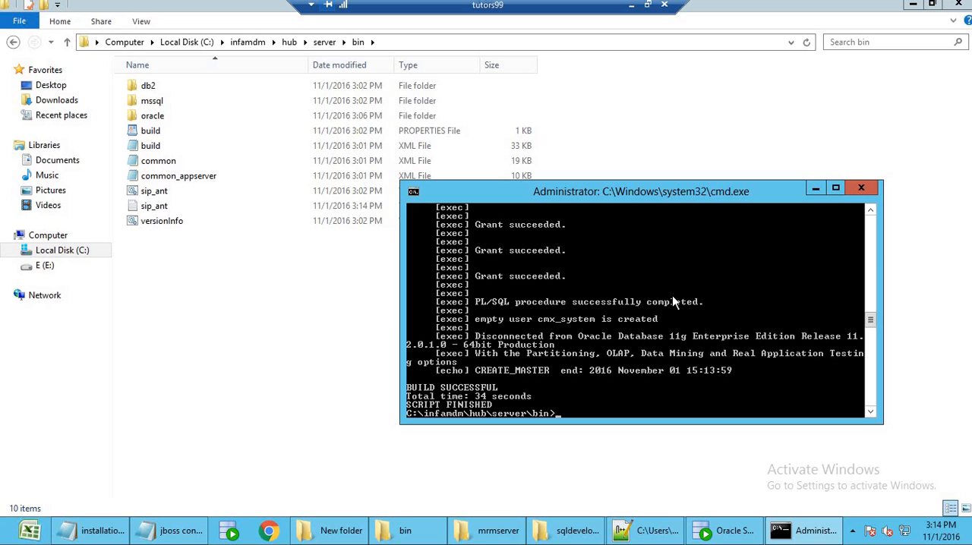
Run sip_ant import_system from the hub server bin folder to start importing the MDM master database metadata.
text(sip_ant import)
key(BackSpace)
text(_sysrtem)
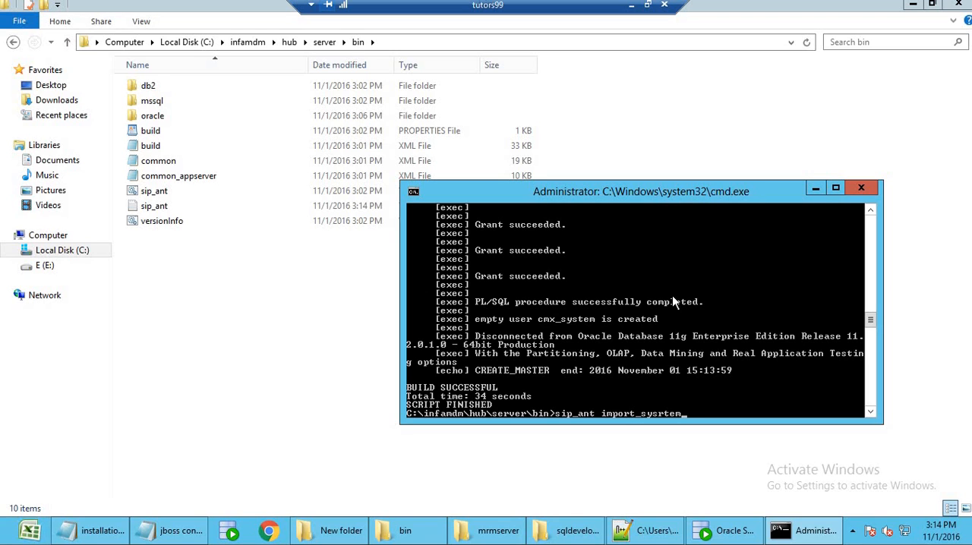
key(BackSpace)
key(BackSpace)
key(BackSpace)
key(BackSpace)
text(tem)
key(Return)
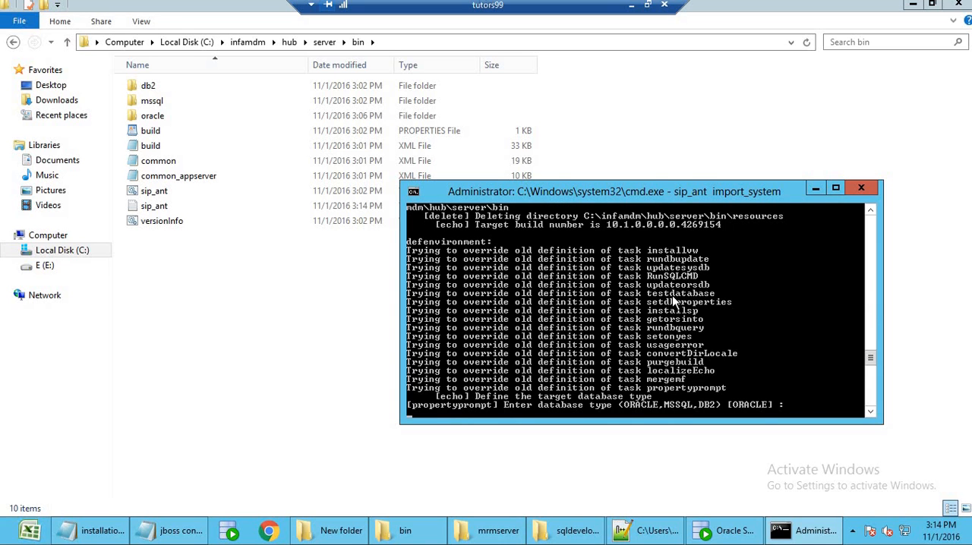
Accept the defaults ORACLE, service, cmx_system, localhost, 1521 and orcl for the import, and enter the master user password.
key(Return)
key(Return)
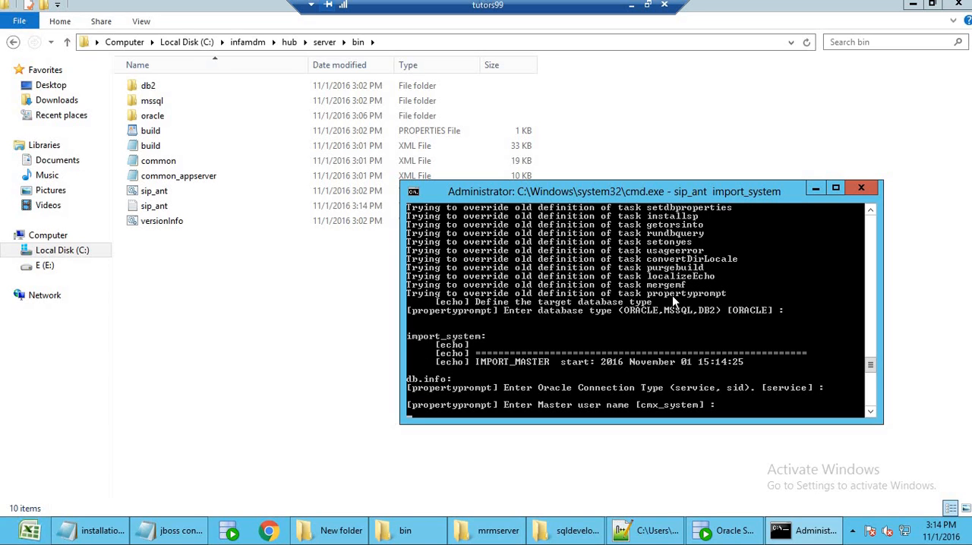
key(Return)
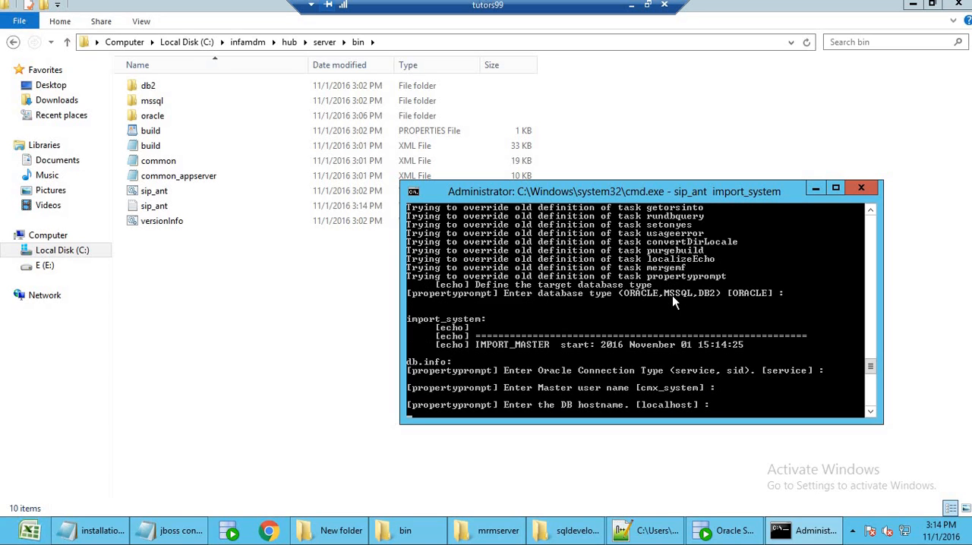
key(Return)
key(Return)
key(Return)
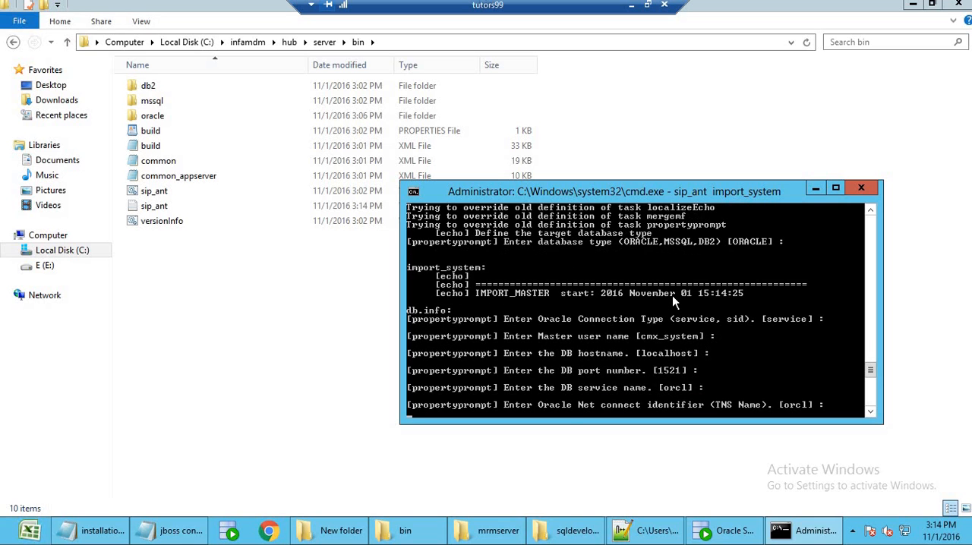
key(Return)
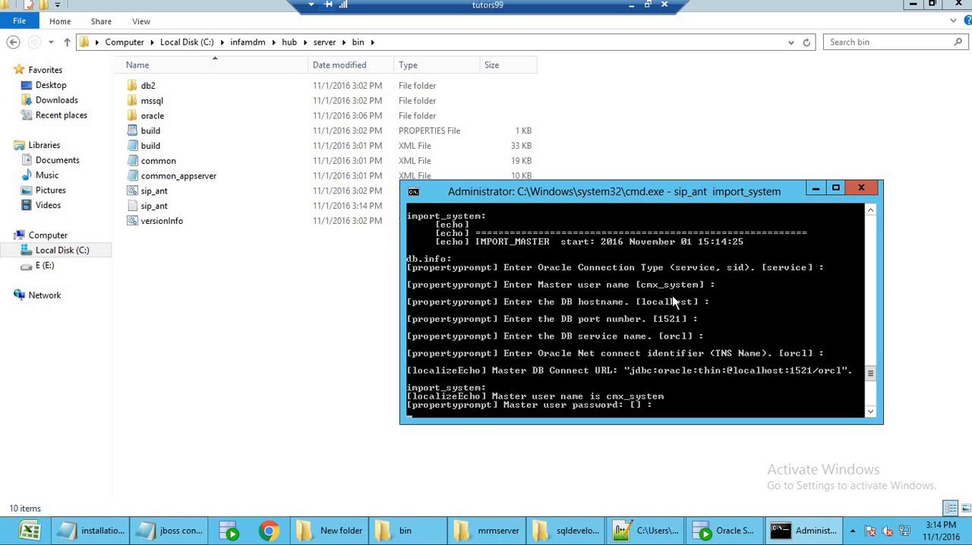
key(Return)
key(Return)
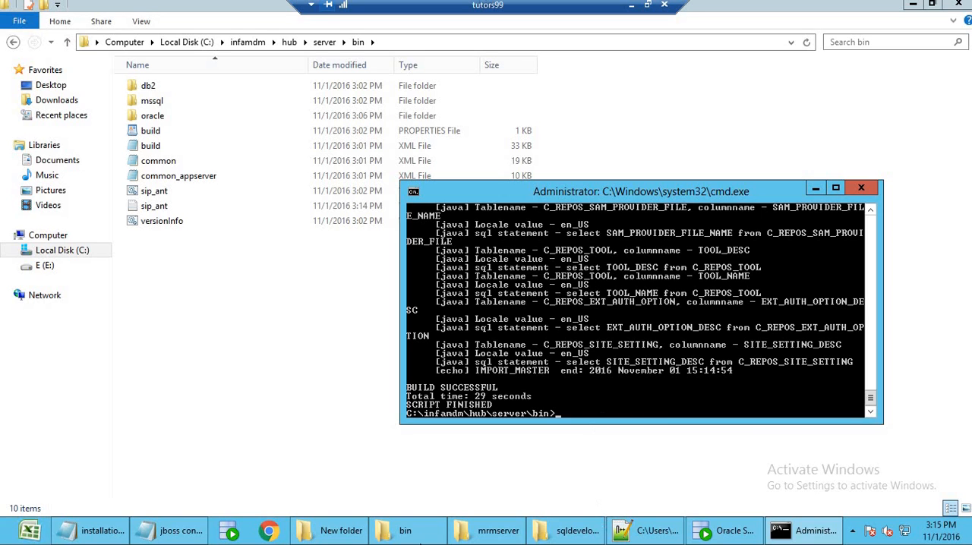
Review the practice and sample schema commands and the Informatica MDM 10.1 section in the installation steps notes.
click(103, 537)
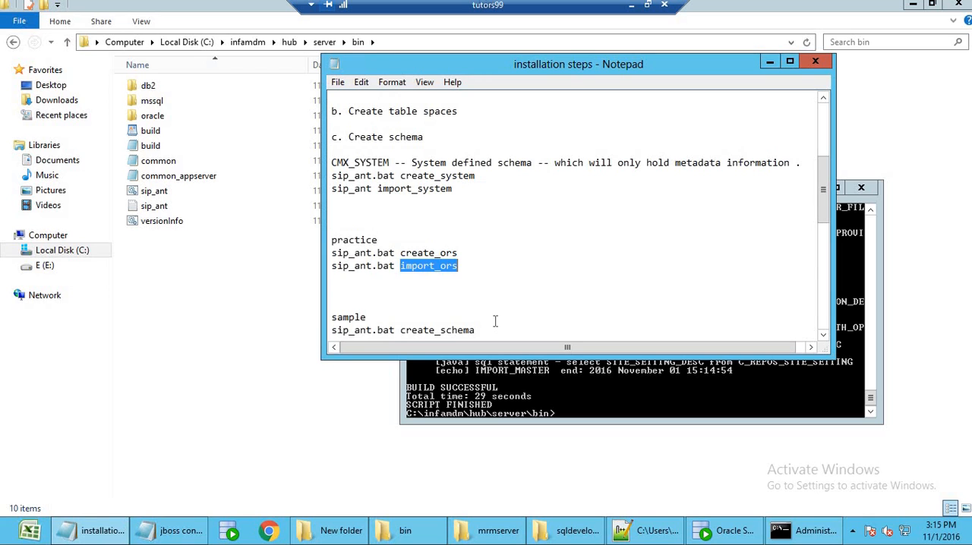
scroll(494, 321, down, 7)
scroll(495, 321, up, 8)
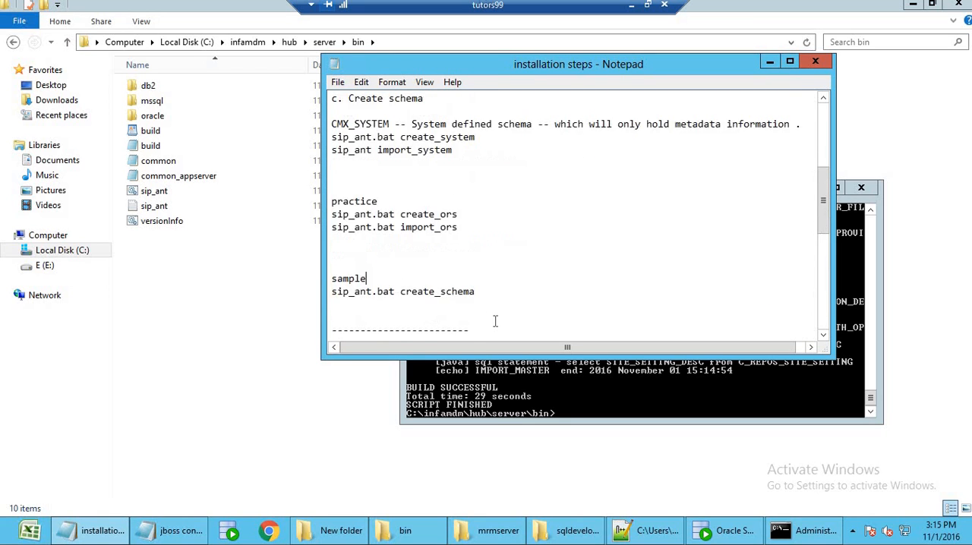
drag(453, 265, 331, 240)
scroll(384, 280, down, 3)
drag(468, 226, 334, 202)
drag(464, 291, 355, 276)
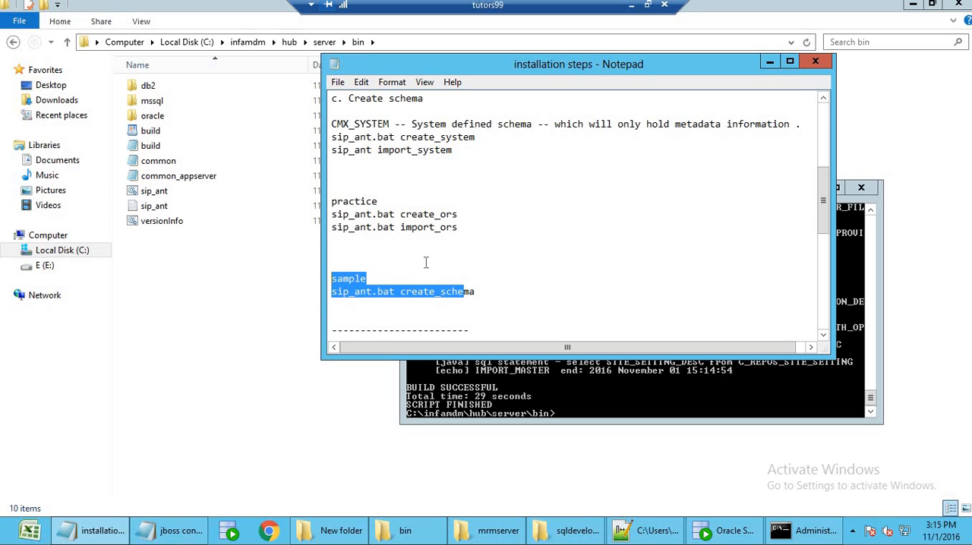
scroll(421, 285, down, 7)
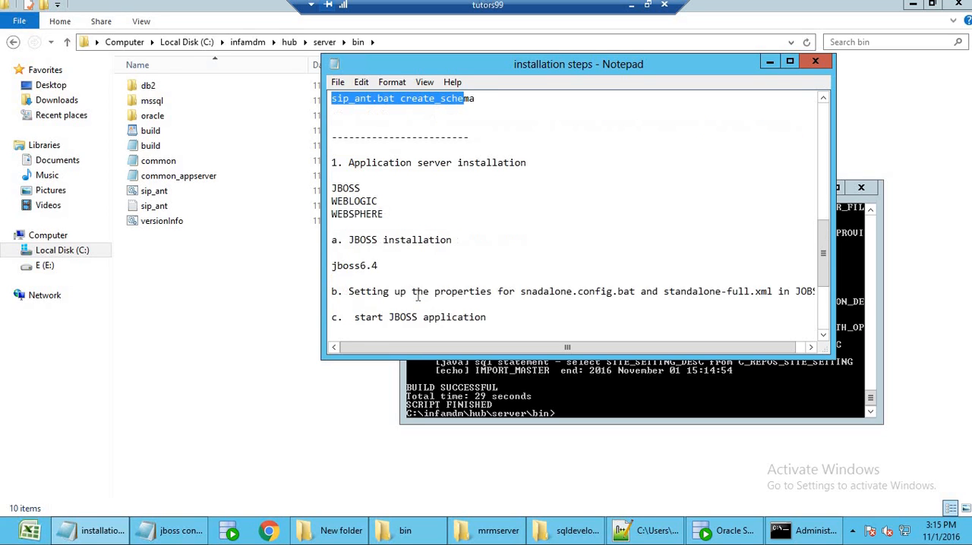
Add the line "a. informatica mdm hub" beneath "1. mrmserver" in the installation steps notes.
click(371, 279)
key(Up)
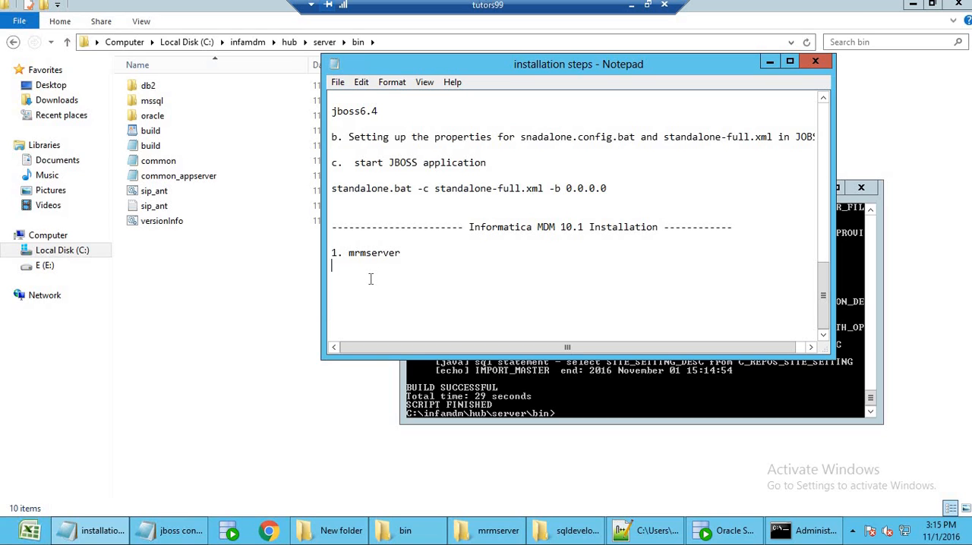
key(Return)
text(a. informatica mdm hub)
key(Return)
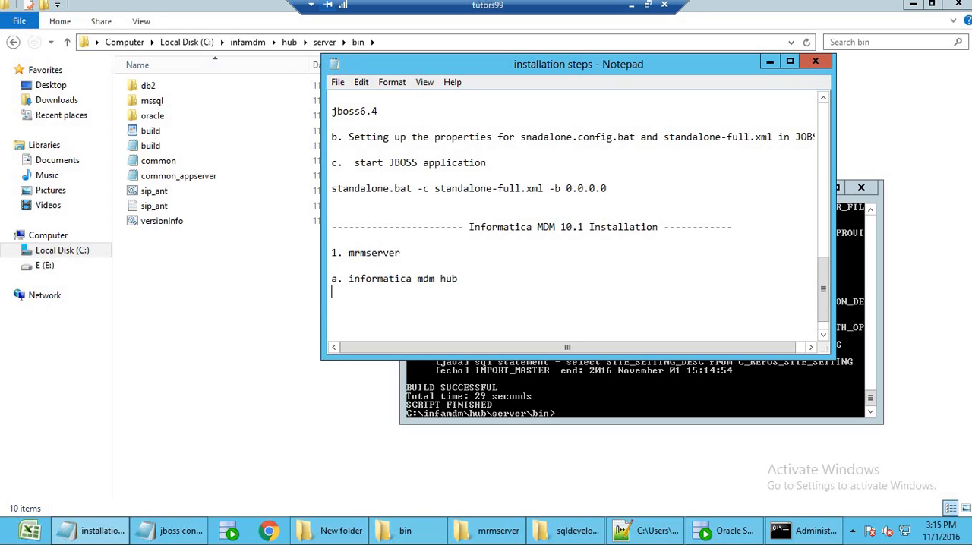
Add the line "b. run posintall.bat manuaaly ." below the MDM hub entry in the notes.
key(Return)
text(b. run posintall.ba)
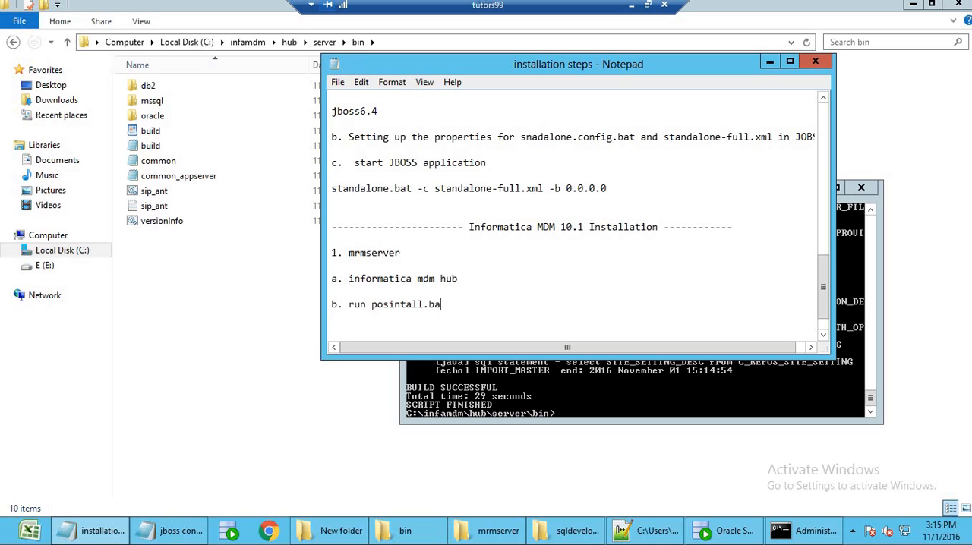
text(t manuaaly .)
key(Return)
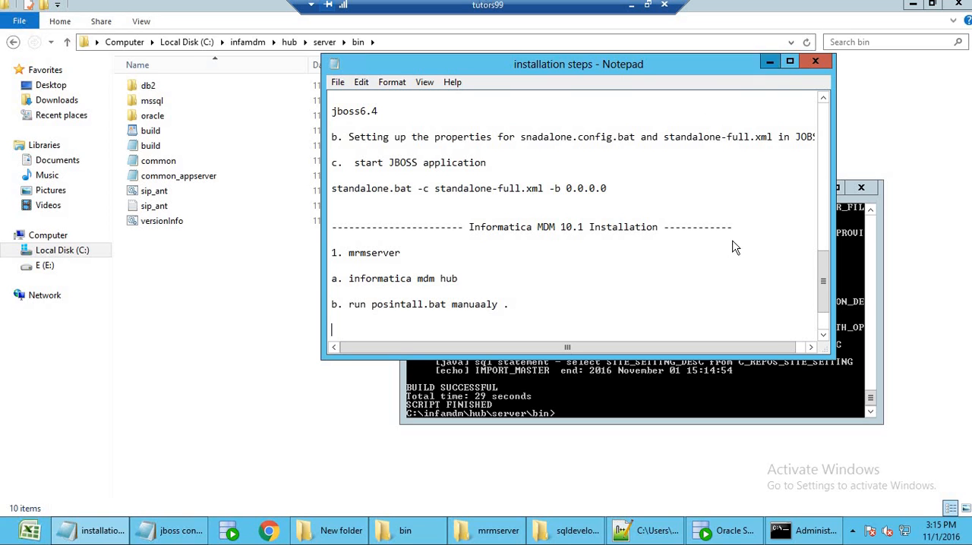
Minimize the notes, command window, bin folder and SQL Developer to reach the desktop.
click(770, 63)
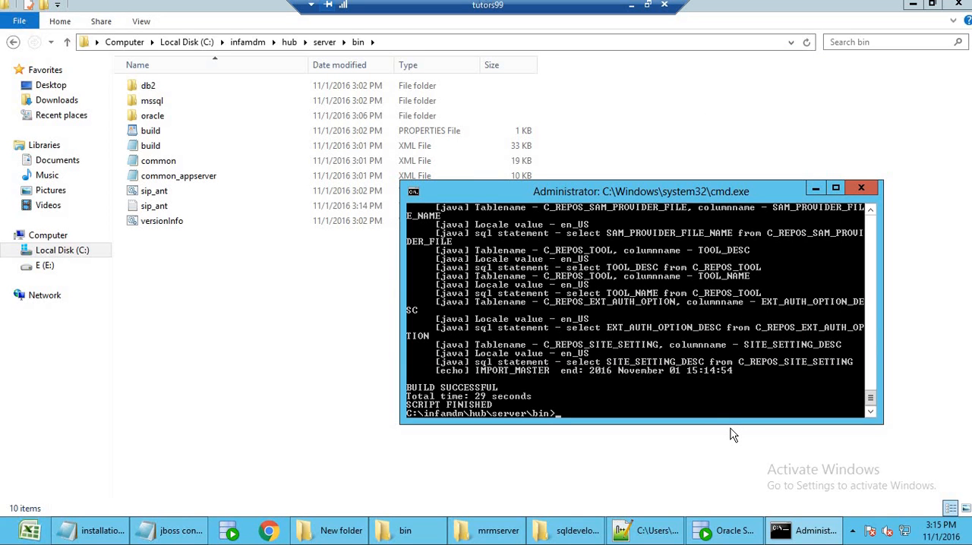
click(815, 188)
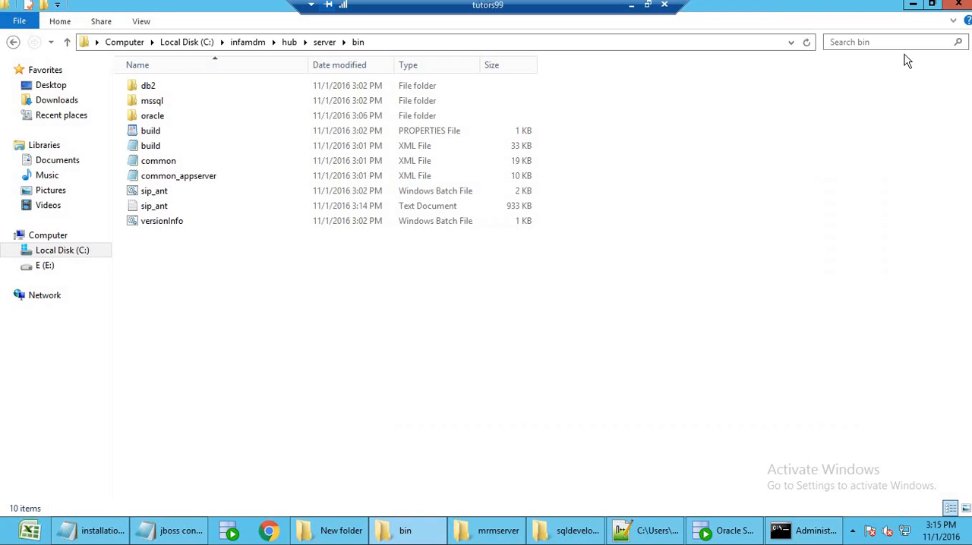
click(914, 7)
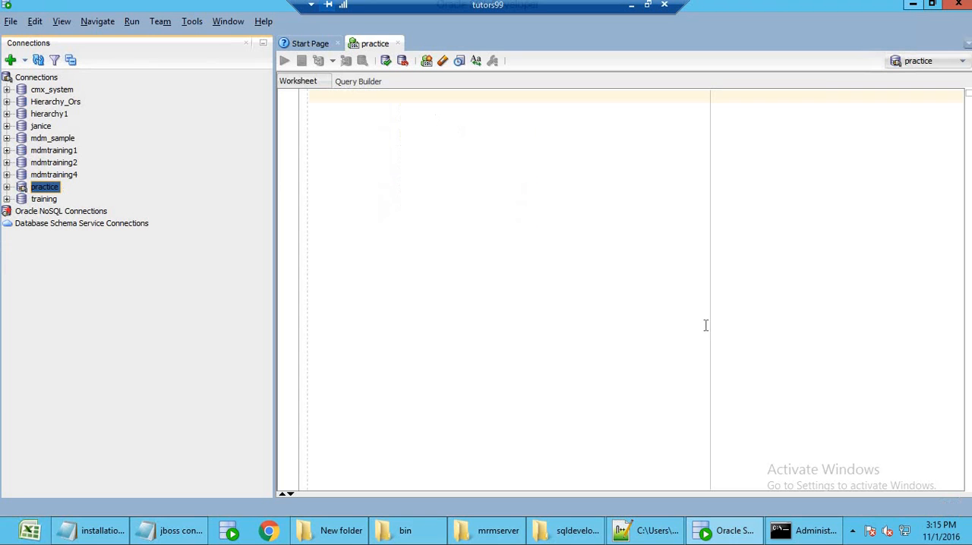
click(913, 6)
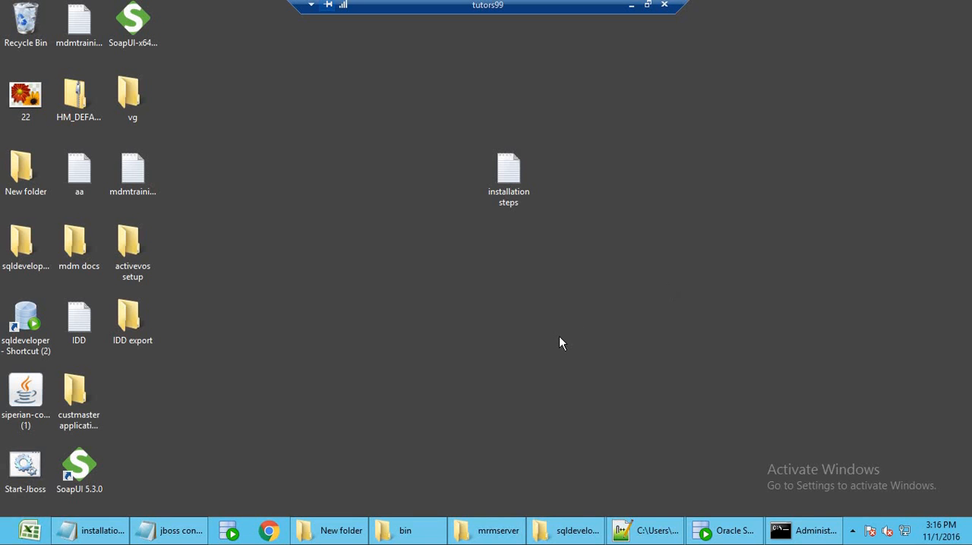
Open the desktop file Start-Jboss.bat in Notepad++, review its folder path and standalone.bat startup line, and close the file.
right_click(22, 474)
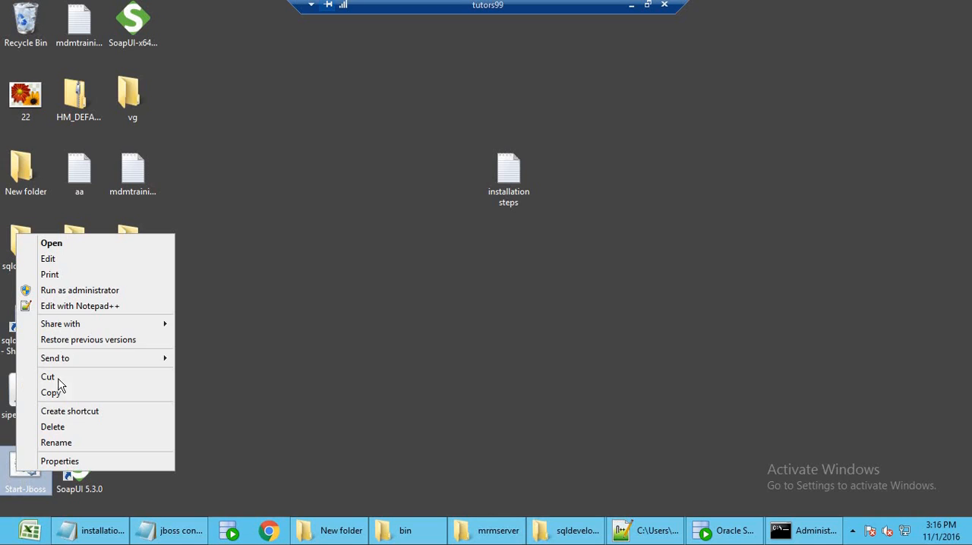
click(99, 308)
key(ctrl+End)
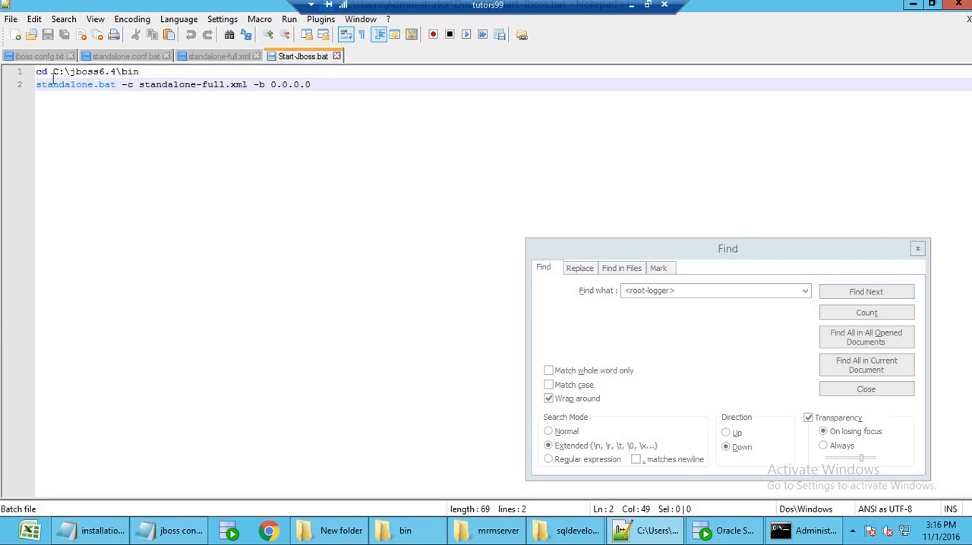
drag(64, 71, 139, 72)
key(ctrl+End)
drag(37, 86, 333, 88)
click(332, 88)
drag(106, 71, 117, 72)
click(440, 90)
click(336, 56)
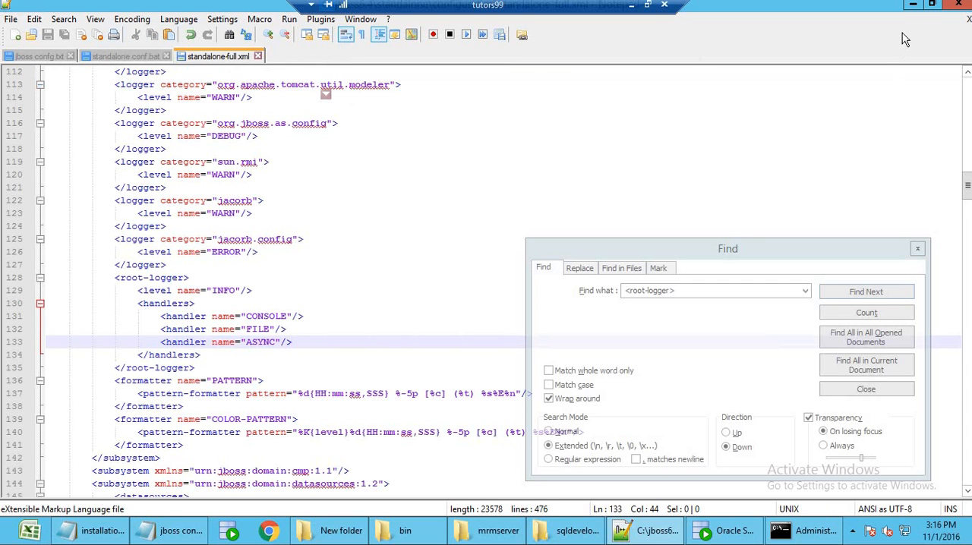
Minimize Notepad++ and run Start-Jboss from the desktop, moving its console window clear of the desktop icons.
click(912, 10)
double_click(27, 465)
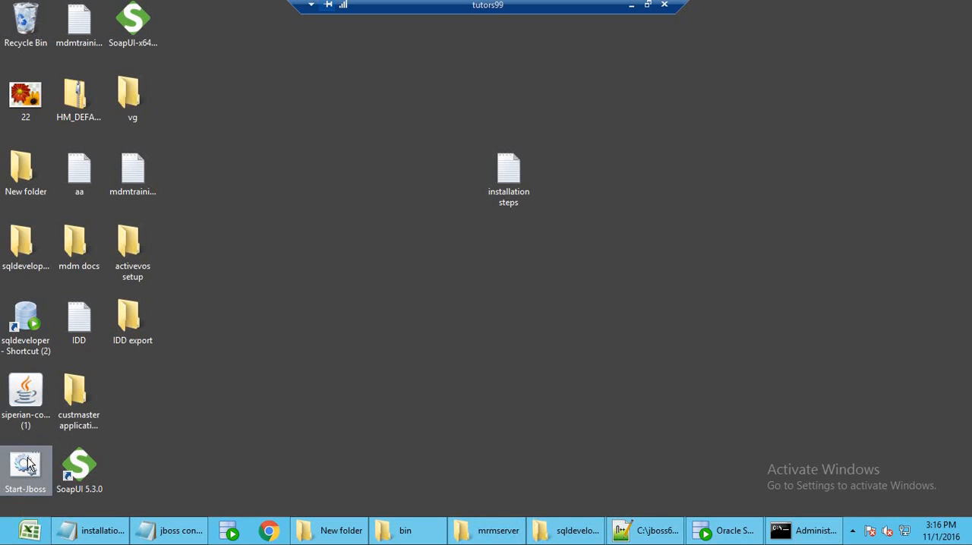
drag(354, 29, 655, 109)
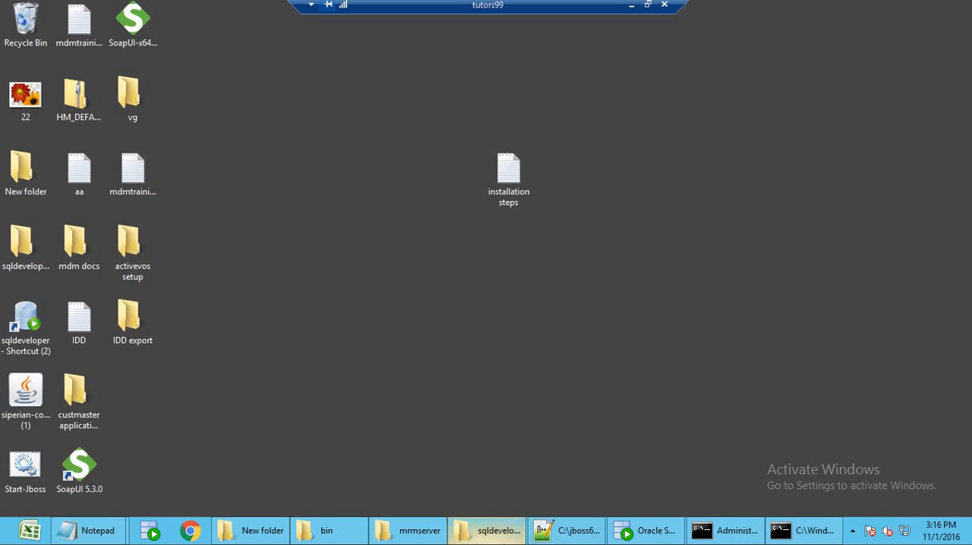
Open the C:\infamdm\hub\server folder and check the JBoss startup log in its console before hiding it.
click(334, 532)
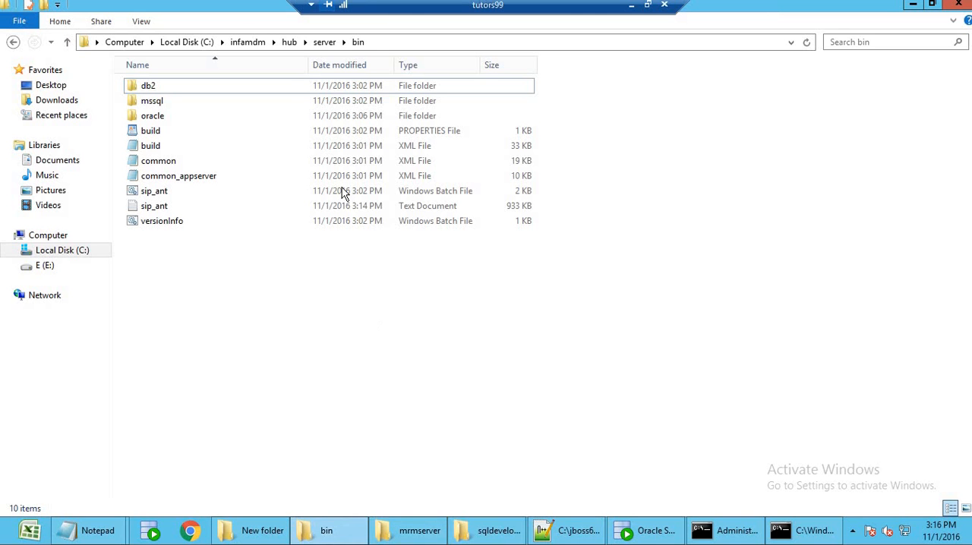
click(290, 43)
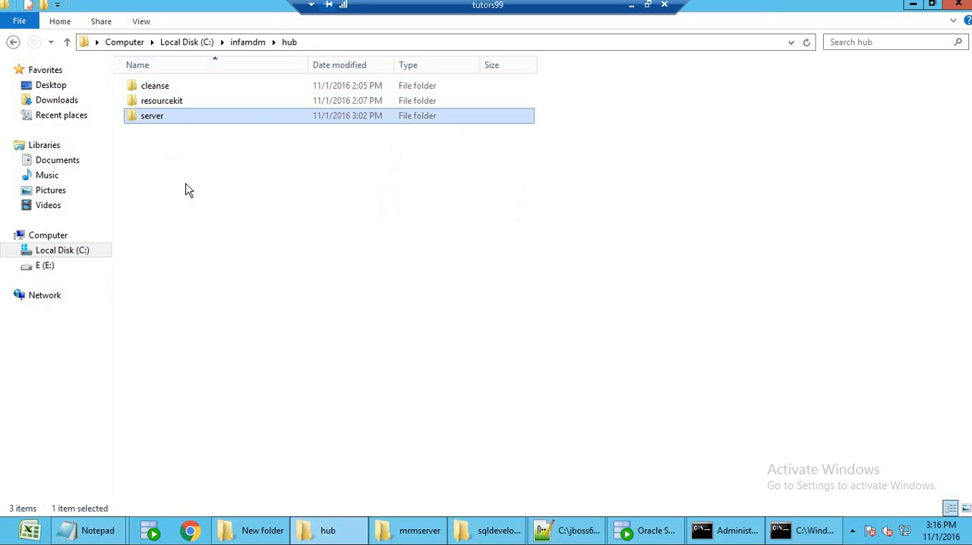
double_click(149, 123)
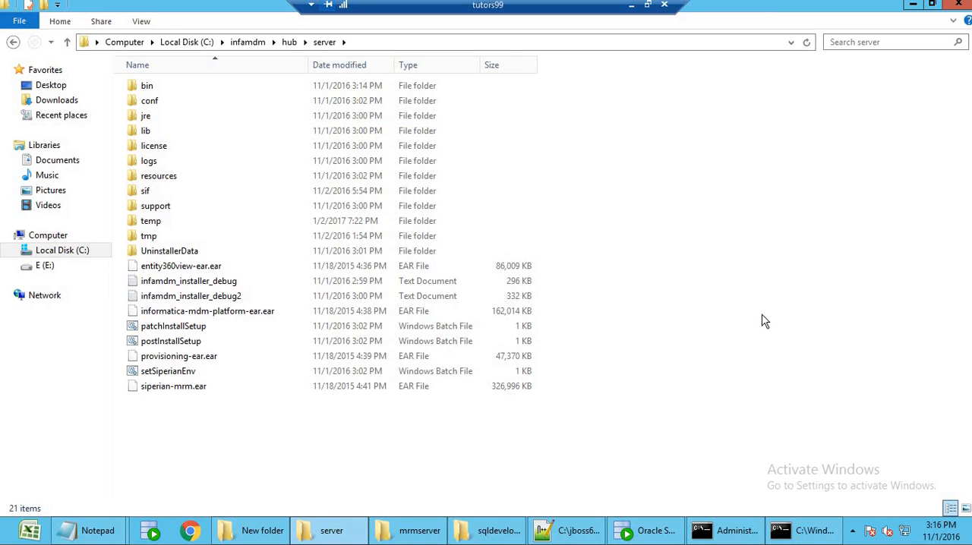
click(825, 531)
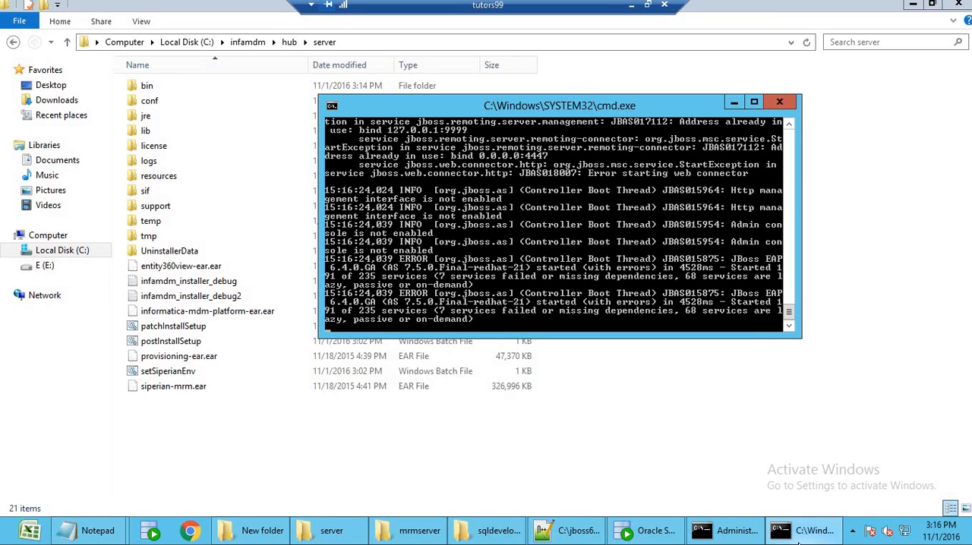
click(799, 541)
Open a command window in the C:\infamdm\hub\server folder and move it away from the file names.
right_click(718, 257)
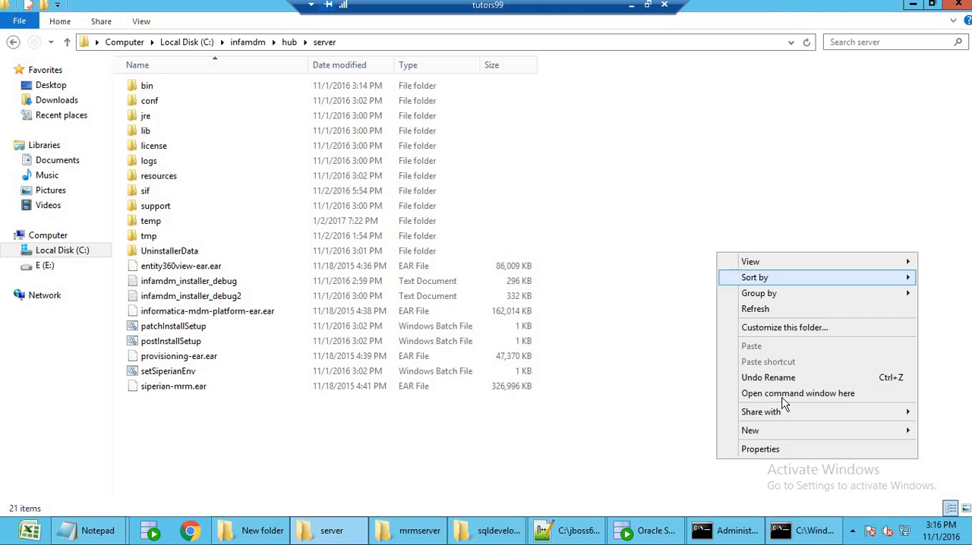
click(786, 394)
drag(376, 49, 632, 65)
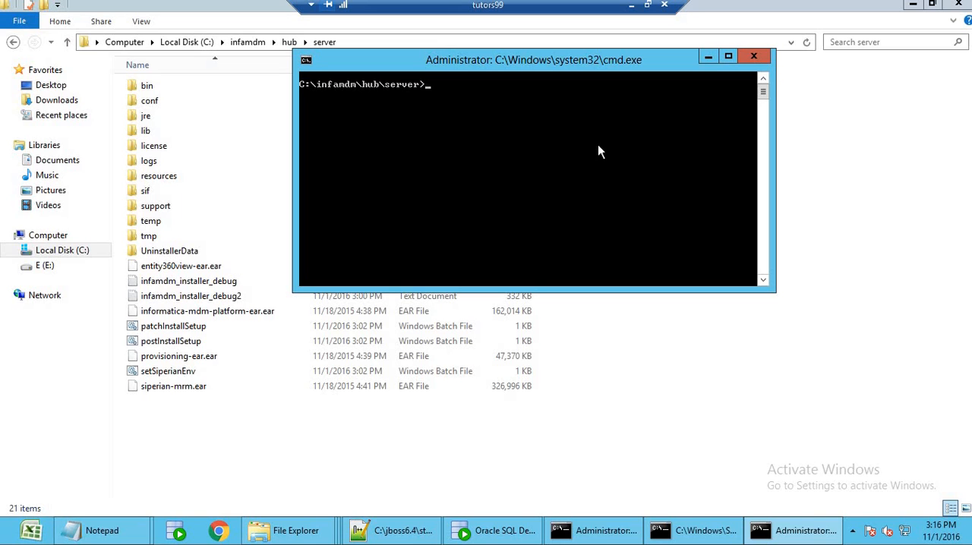
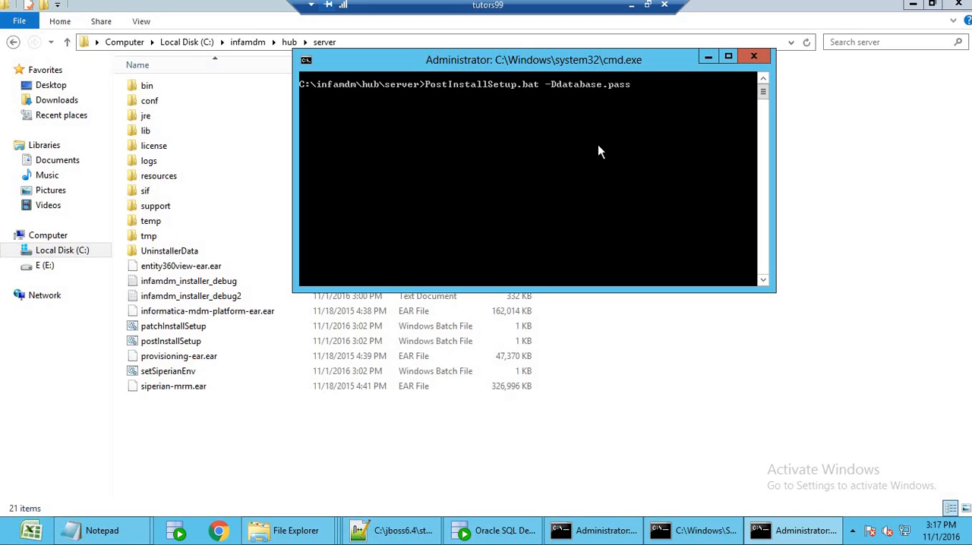
Run PostInstallSetup.bat from C:\infamdm\hub\server, passing the master database password through the -Ddatabase.password option.
key(Return)
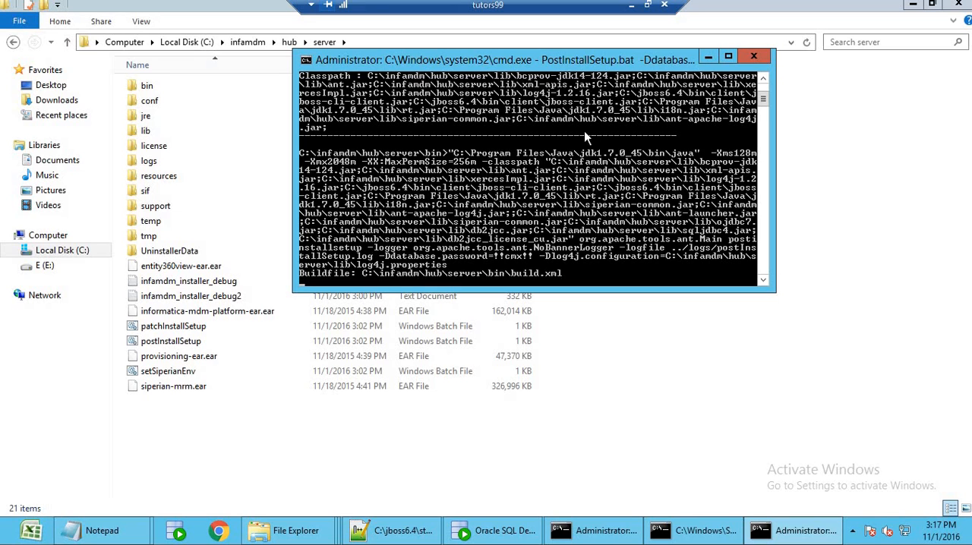
Arrange the post-install setup console and the JBoss console one above the other, clear of the file names.
drag(593, 60, 787, 301)
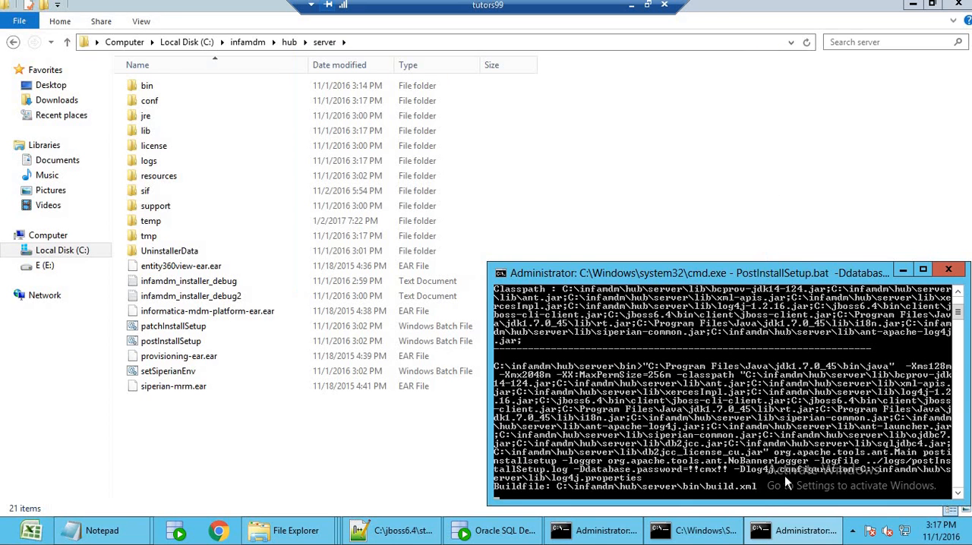
click(699, 529)
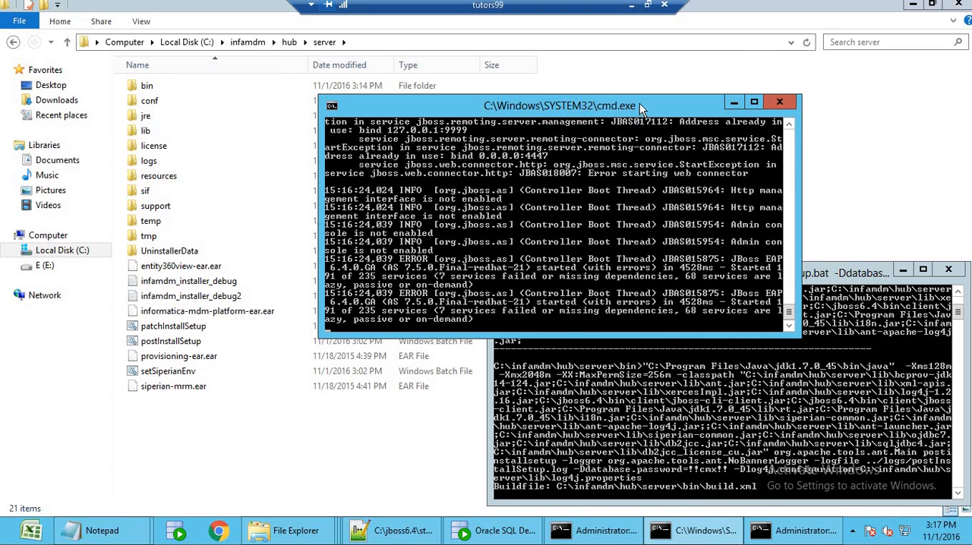
drag(640, 104, 762, 20)
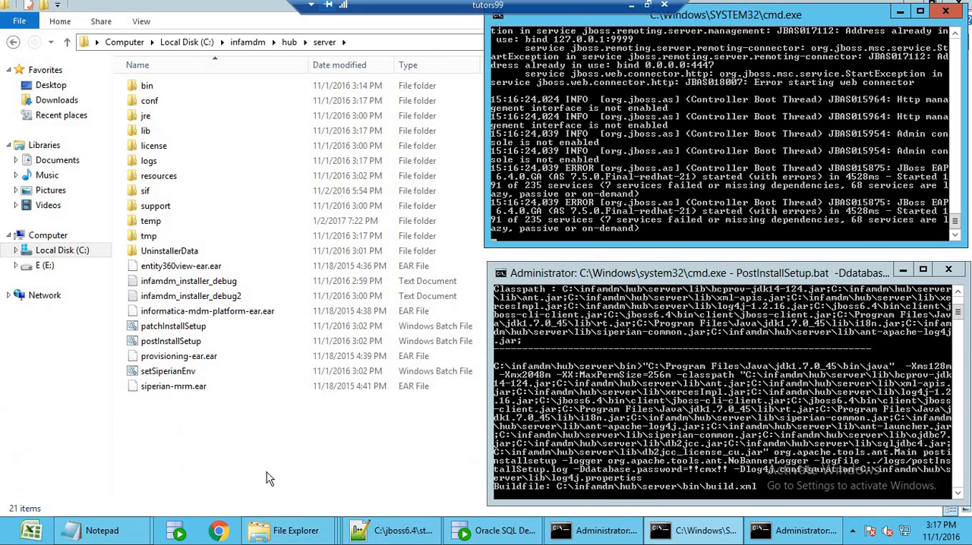
Open the C:\jboss6.4\standalone\deployments folder and bring both consoles back in front to monitor the deployment.
mouse_move(287, 530)
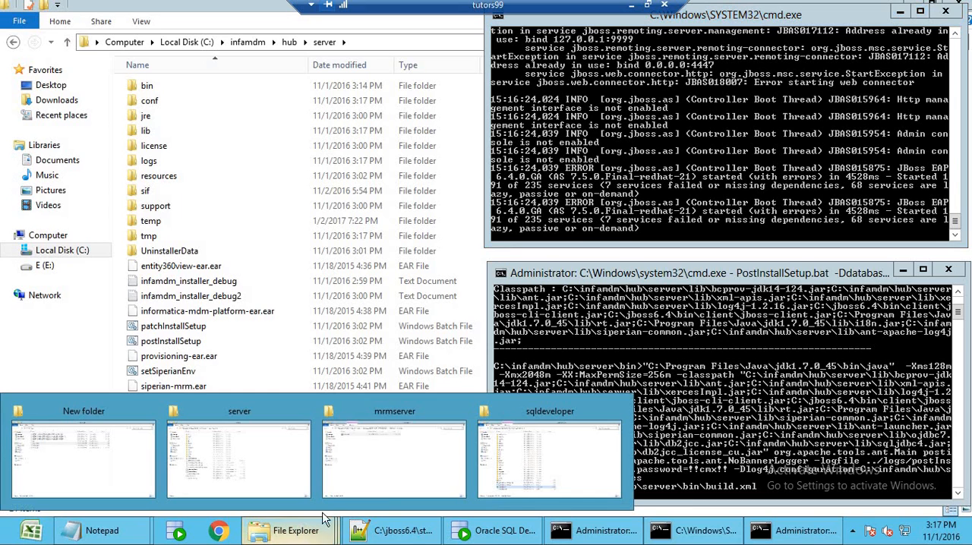
click(253, 471)
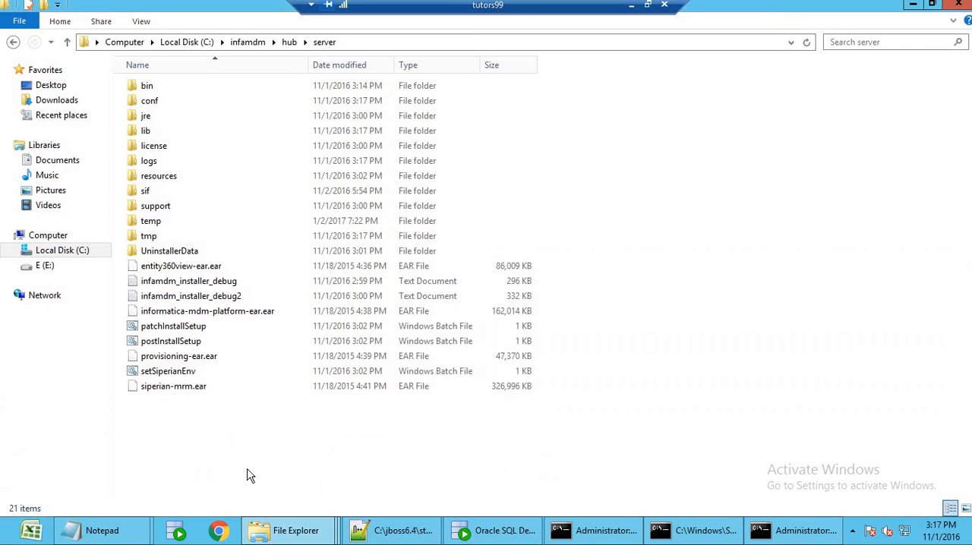
click(187, 41)
double_click(180, 164)
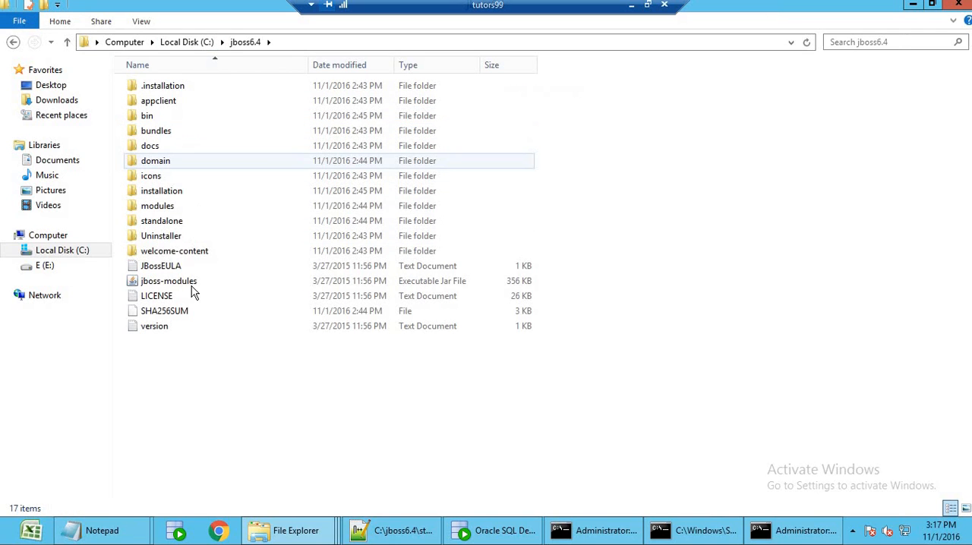
double_click(178, 222)
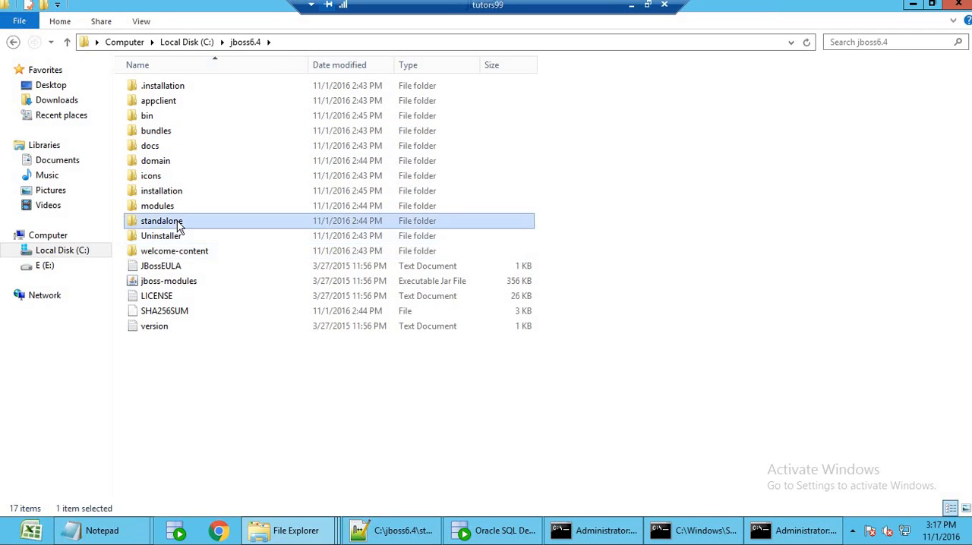
double_click(180, 121)
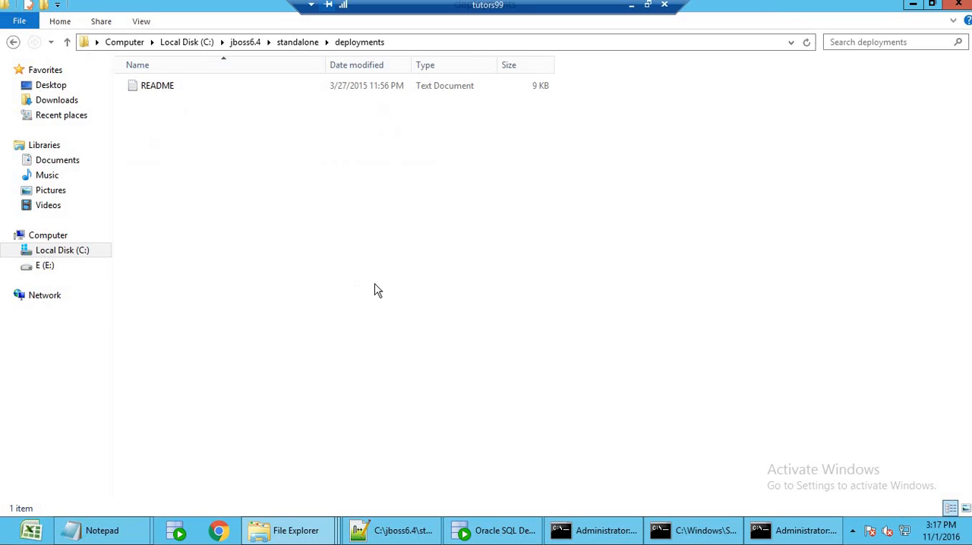
click(783, 542)
click(699, 530)
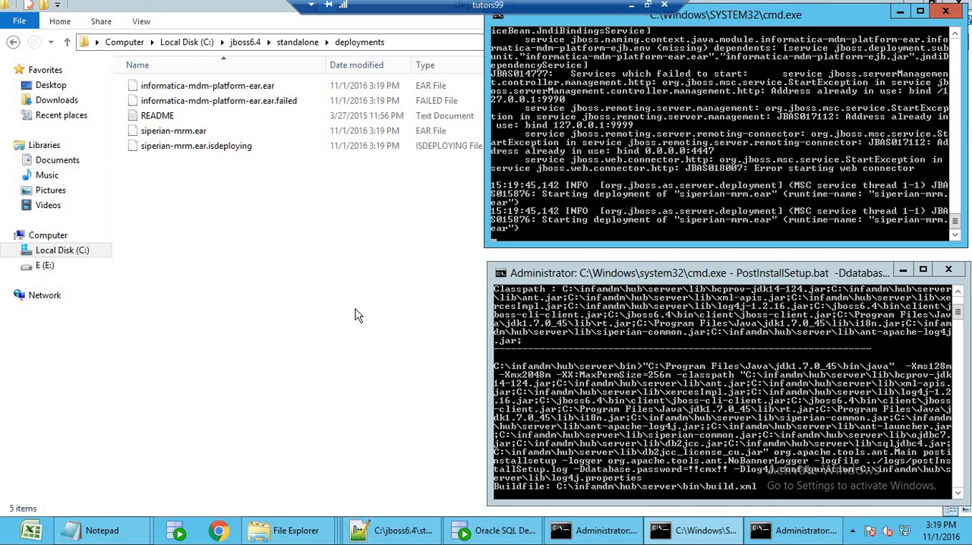
Open the C:\infamdm\hub\server\logs folder in the File Explorer window that shows sqldeveloper.
mouse_move(302, 531)
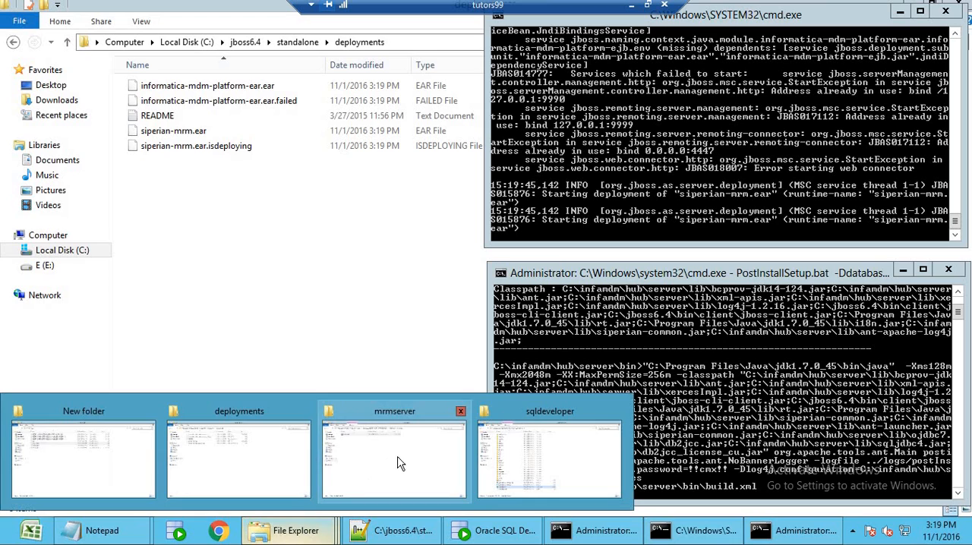
click(401, 449)
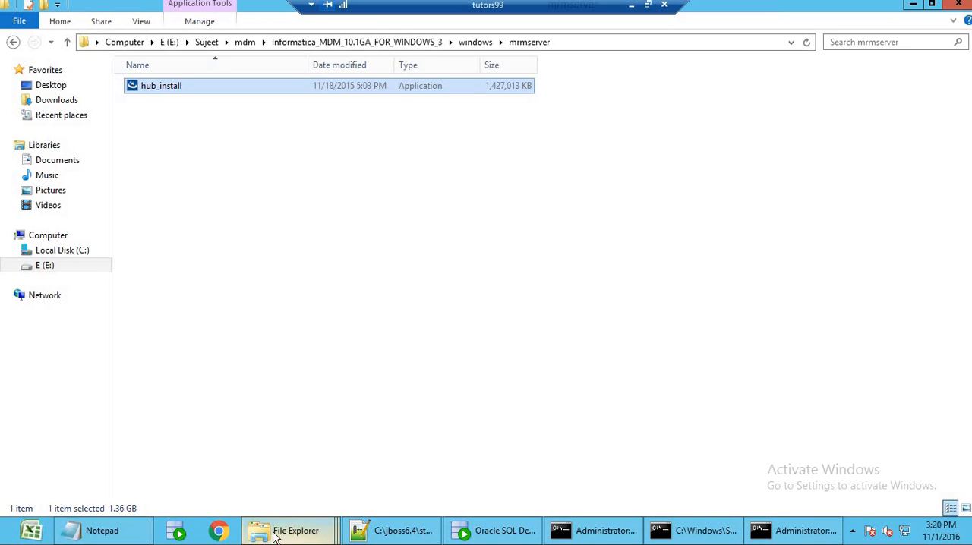
mouse_move(278, 538)
click(535, 445)
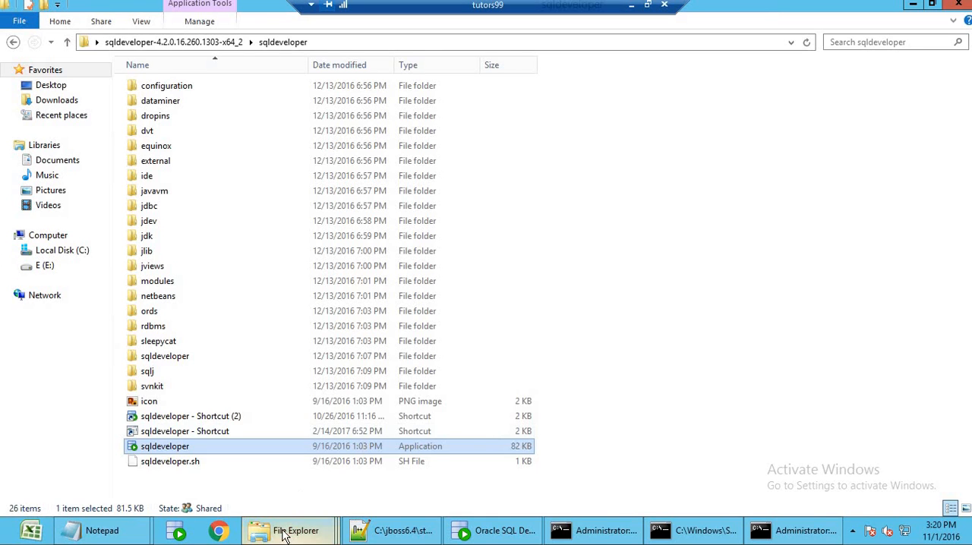
click(51, 252)
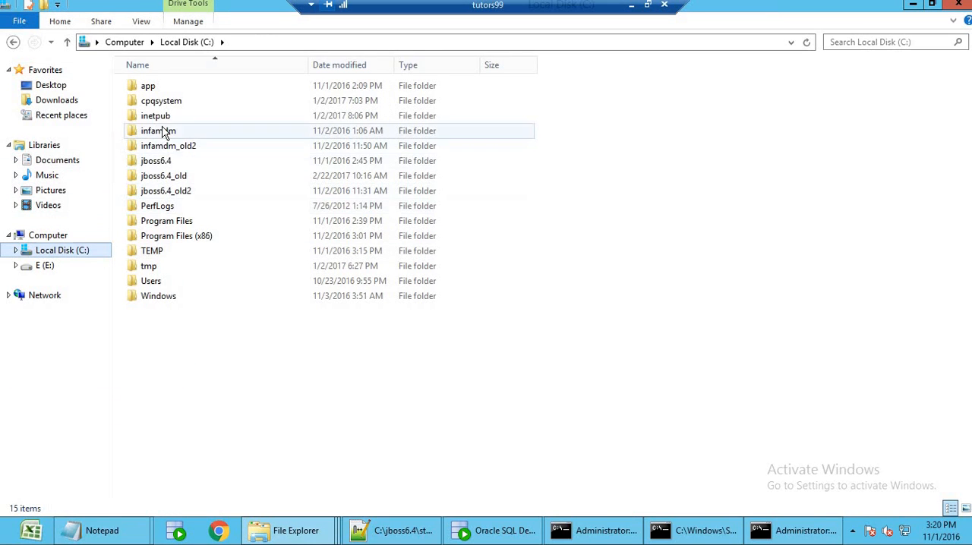
double_click(161, 131)
double_click(163, 107)
double_click(163, 117)
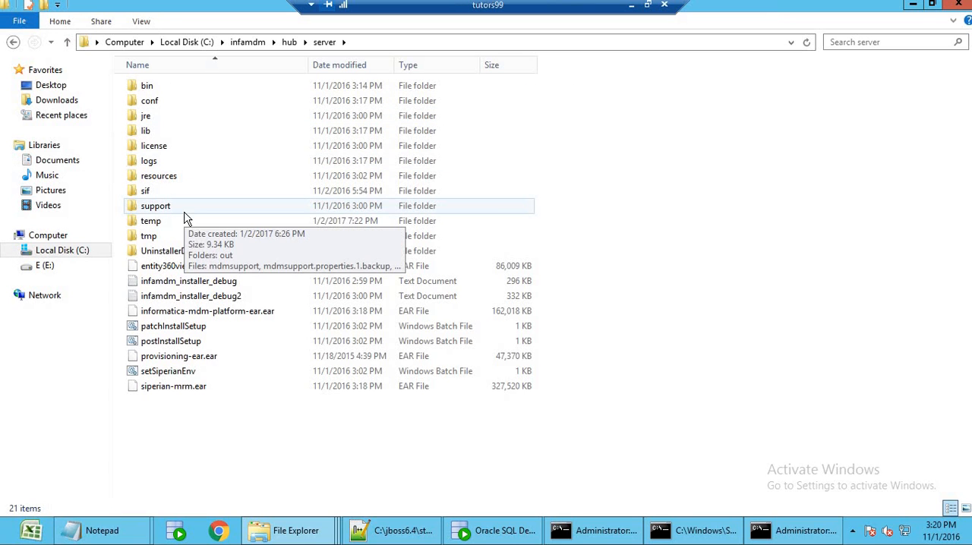
double_click(177, 163)
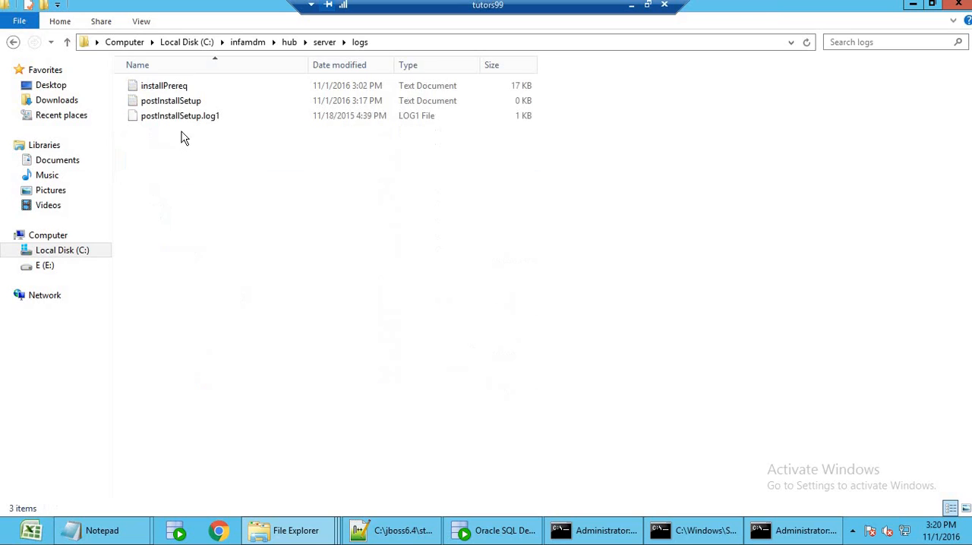
Open the postInstallSetup log, review its datasource and EAR deployment entries, and close it.
double_click(190, 102)
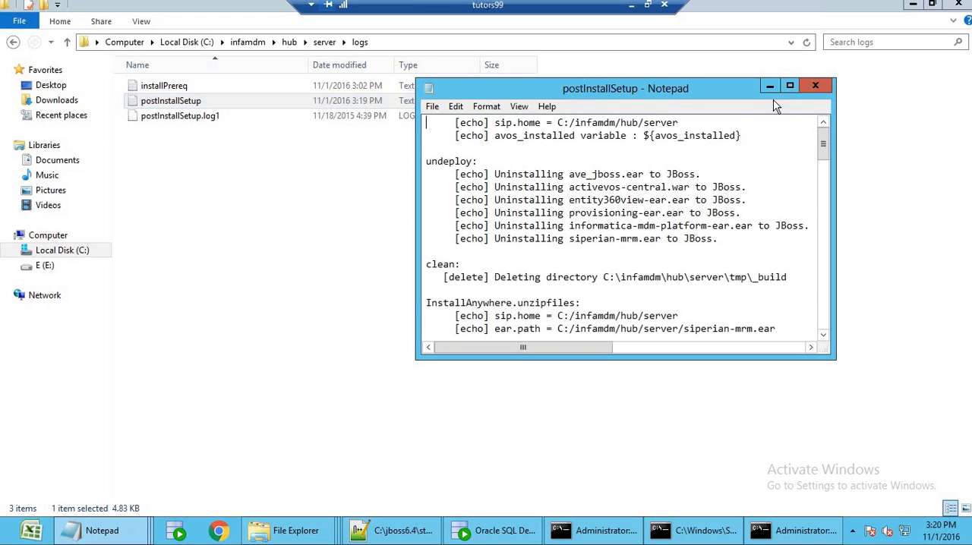
click(789, 85)
drag(969, 157, 970, 472)
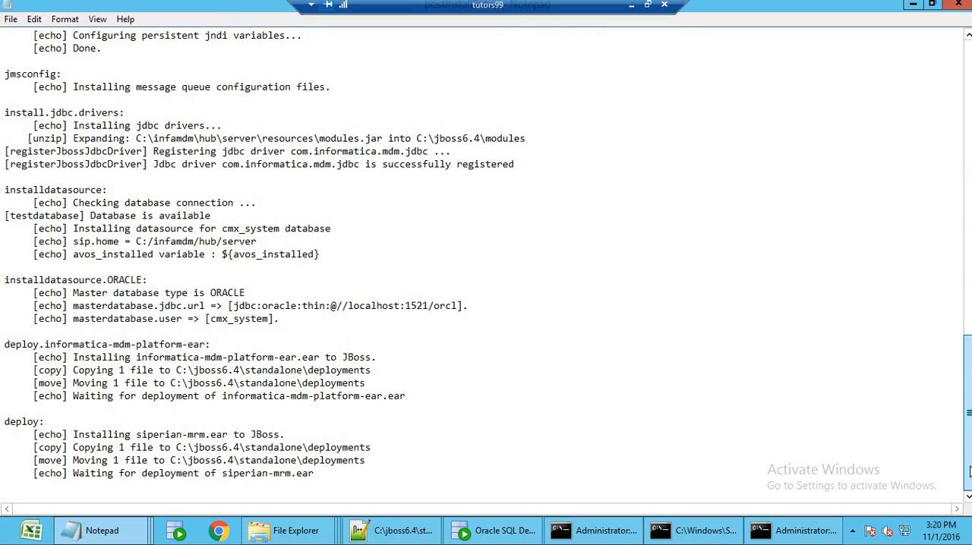
click(196, 408)
scroll(228, 407, up, 15)
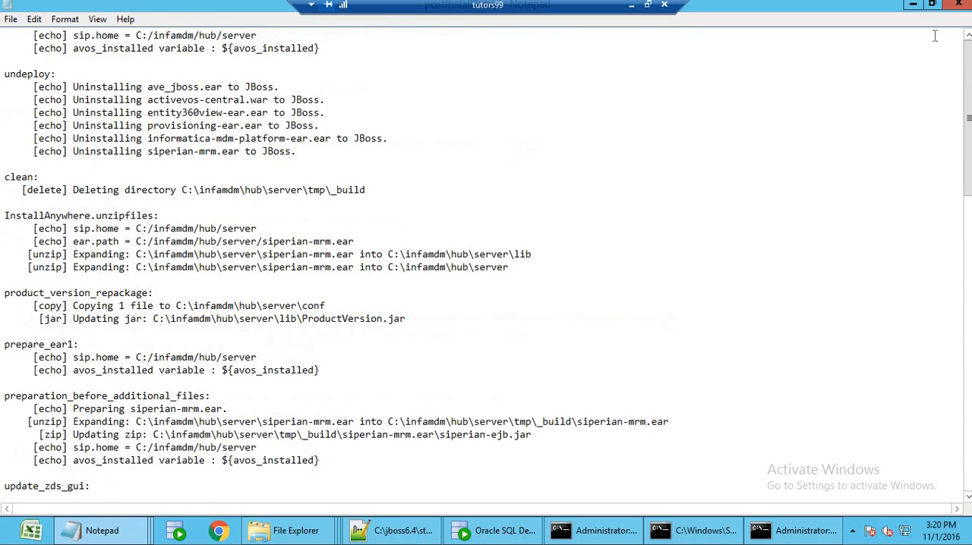
click(959, 4)
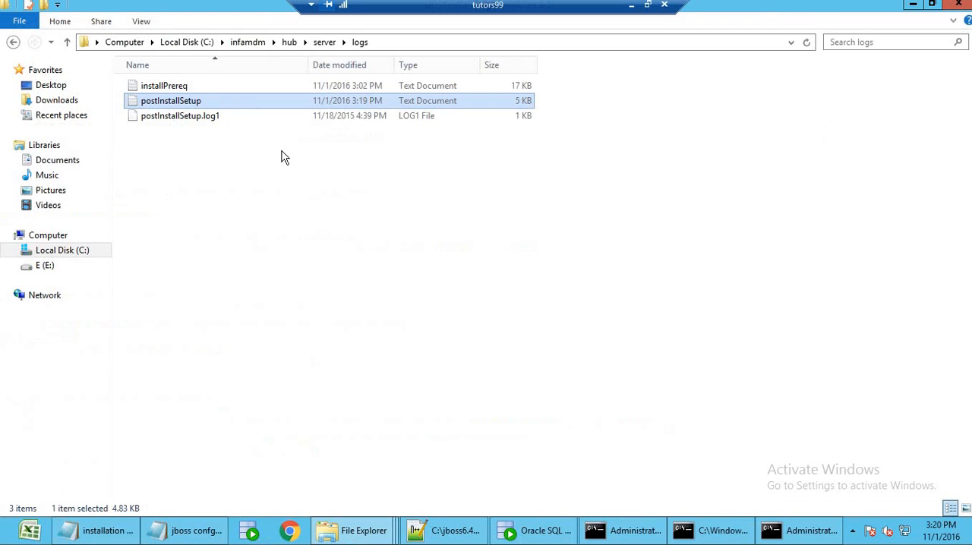
Open the installPrereq log, read it through to the component version and install status at its end, and close it.
double_click(199, 88)
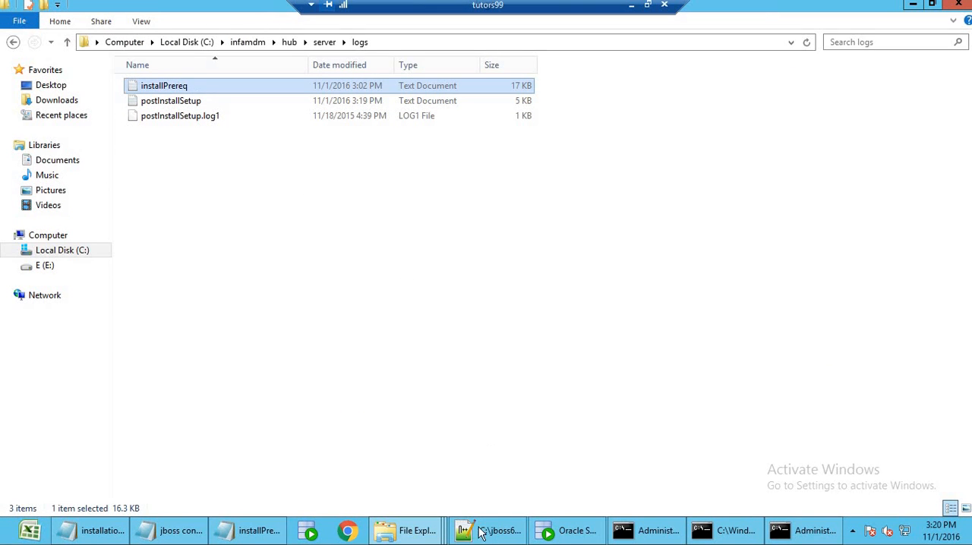
click(251, 530)
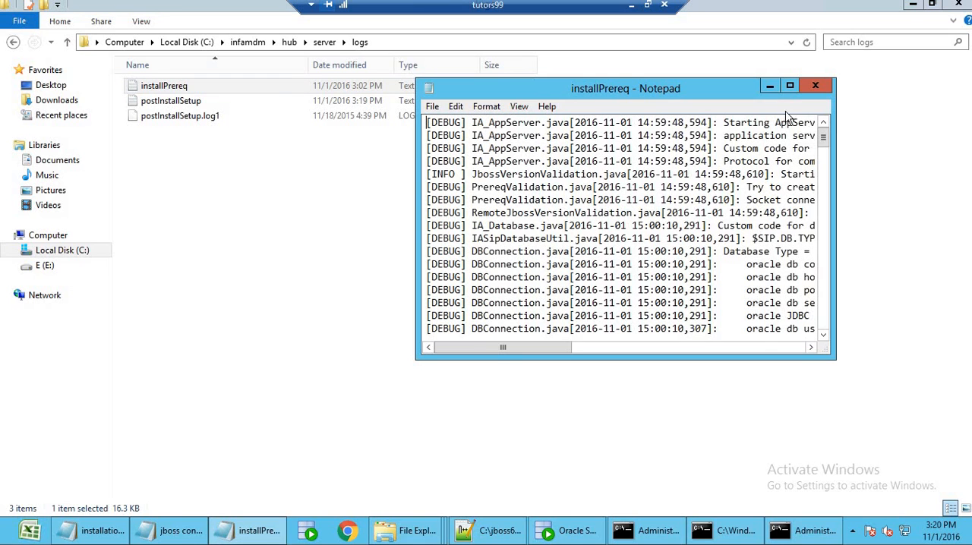
click(790, 86)
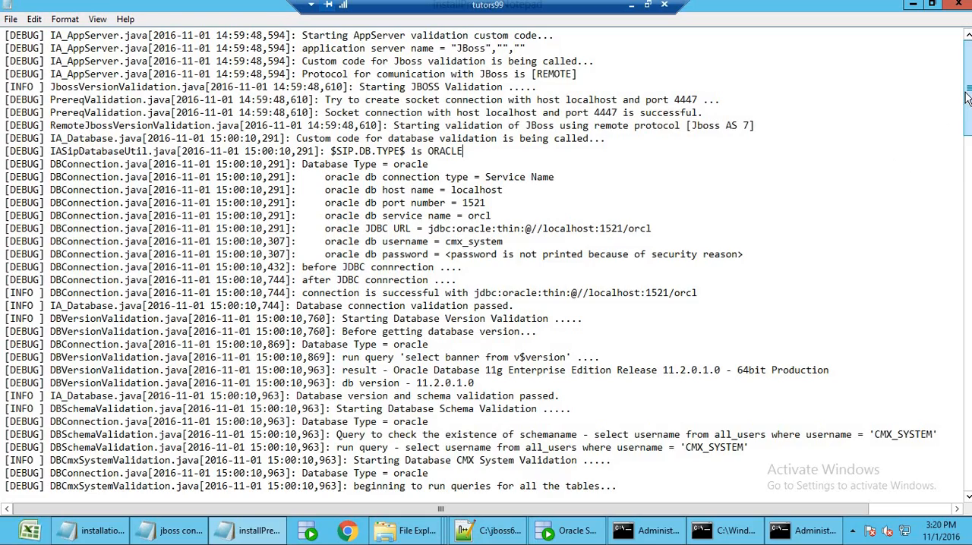
scroll(967, 223, down, 2)
drag(968, 223, 967, 266)
drag(966, 389, 966, 492)
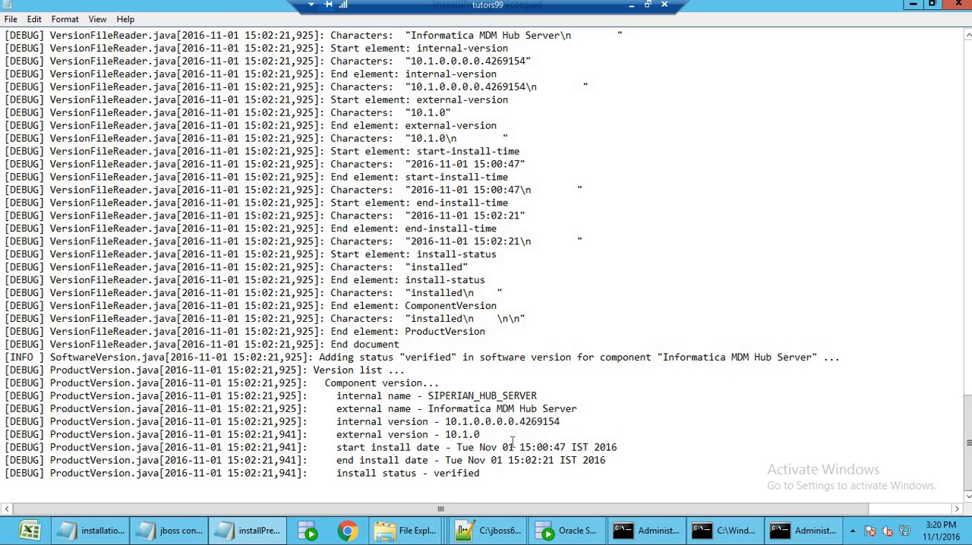
drag(501, 471, 355, 386)
click(355, 386)
click(959, 4)
Check the JBoss and post-install setup consoles alongside the EAR file markers in the JBoss deployments folder.
click(769, 532)
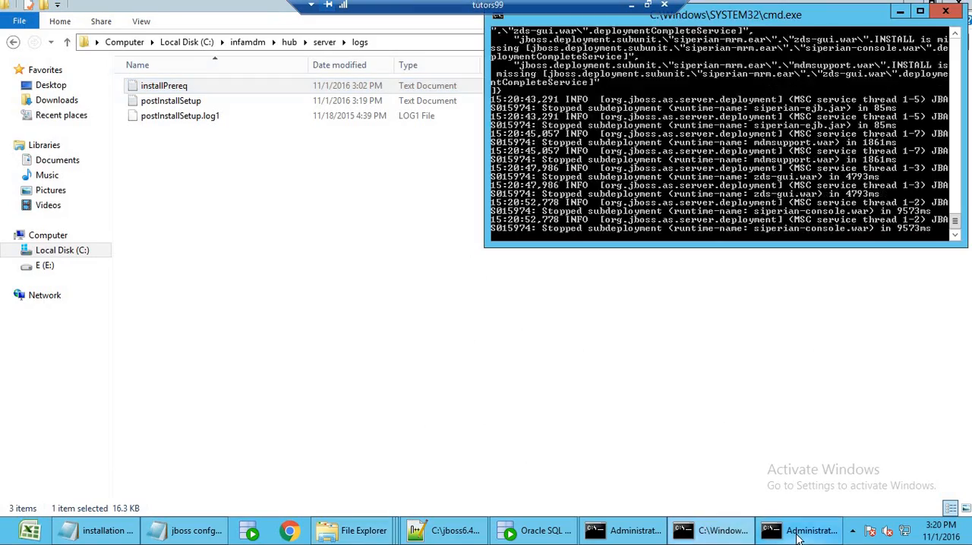
click(769, 535)
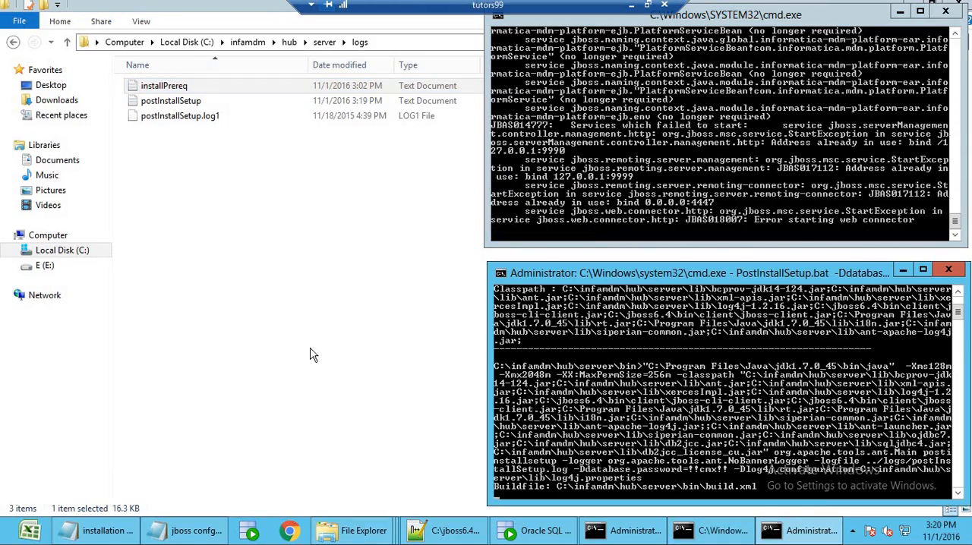
click(368, 530)
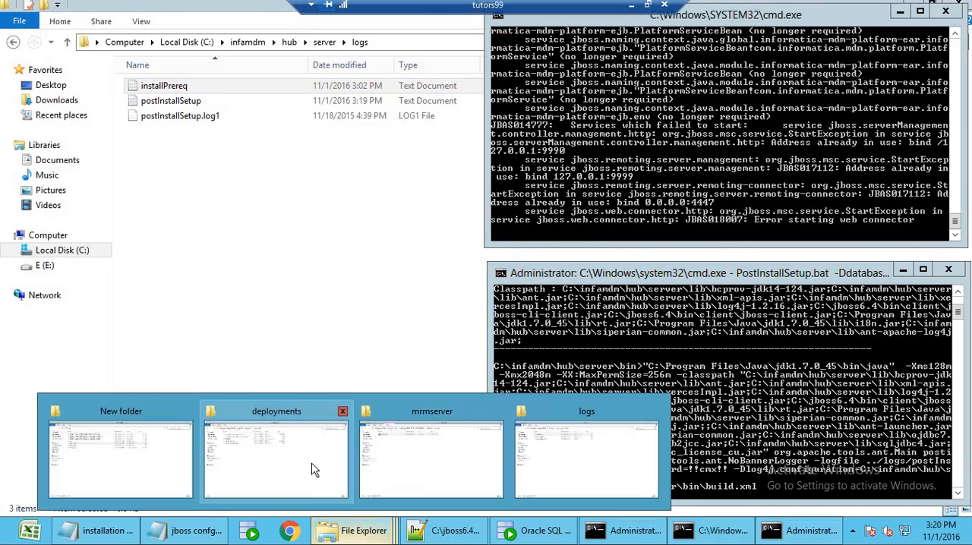
click(314, 468)
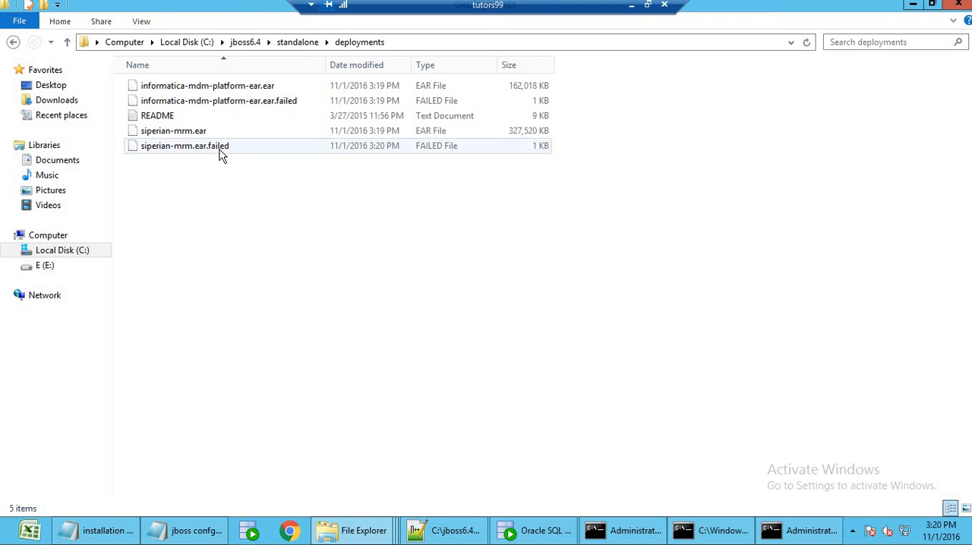
click(779, 542)
click(713, 536)
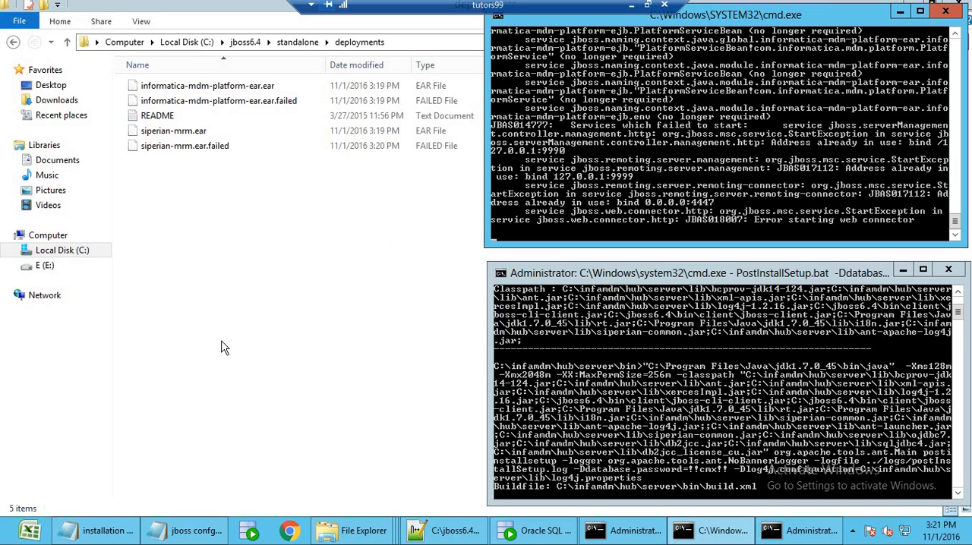
Refresh the C:\infamdm\hub\server\logs folder, reread the postInstallSetup log through its EAR deployment entries, and close it.
click(370, 536)
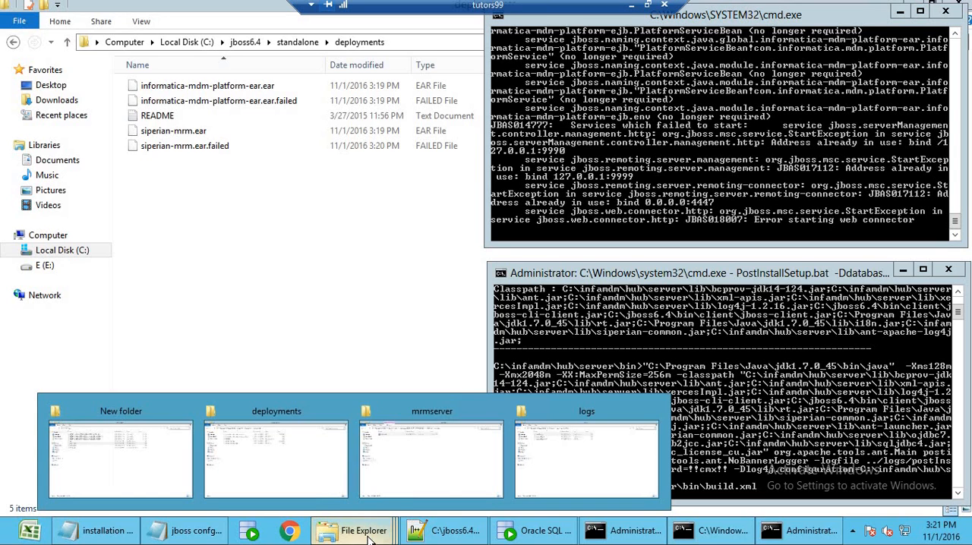
click(547, 450)
right_click(318, 199)
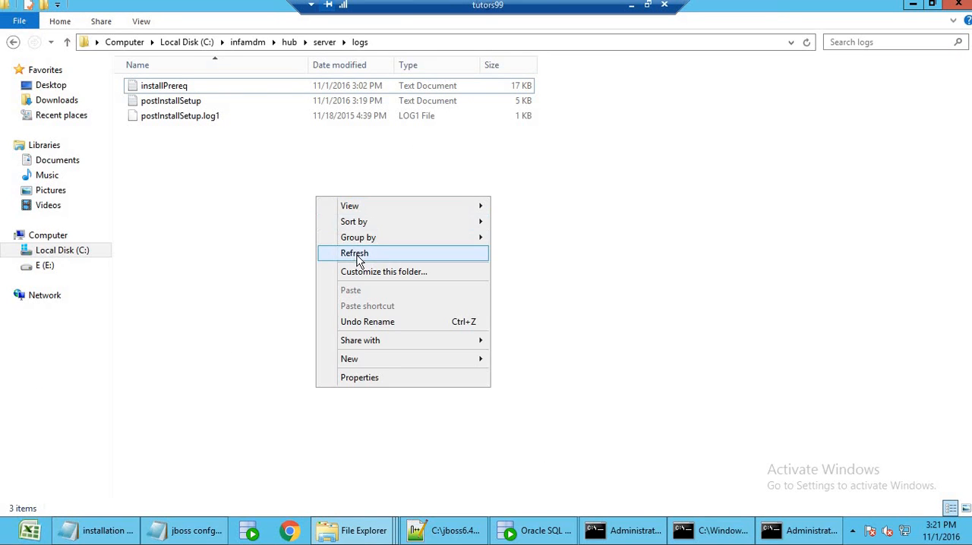
click(355, 263)
double_click(194, 103)
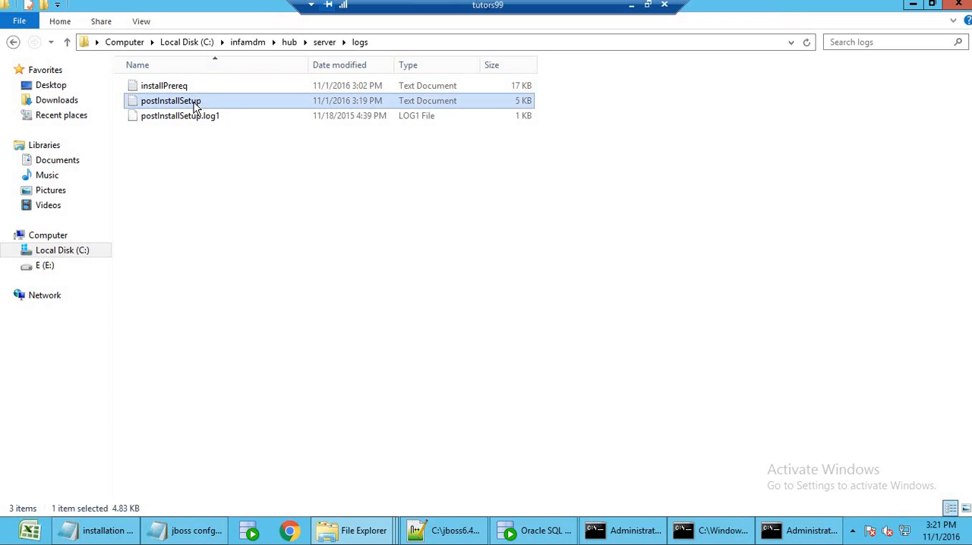
click(790, 85)
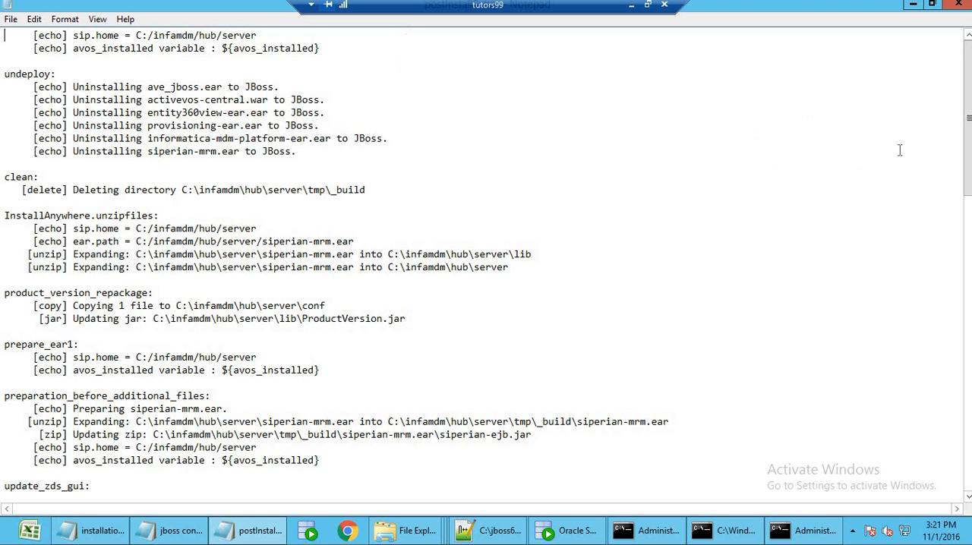
scroll(968, 333, down, 5)
scroll(968, 332, down, 10)
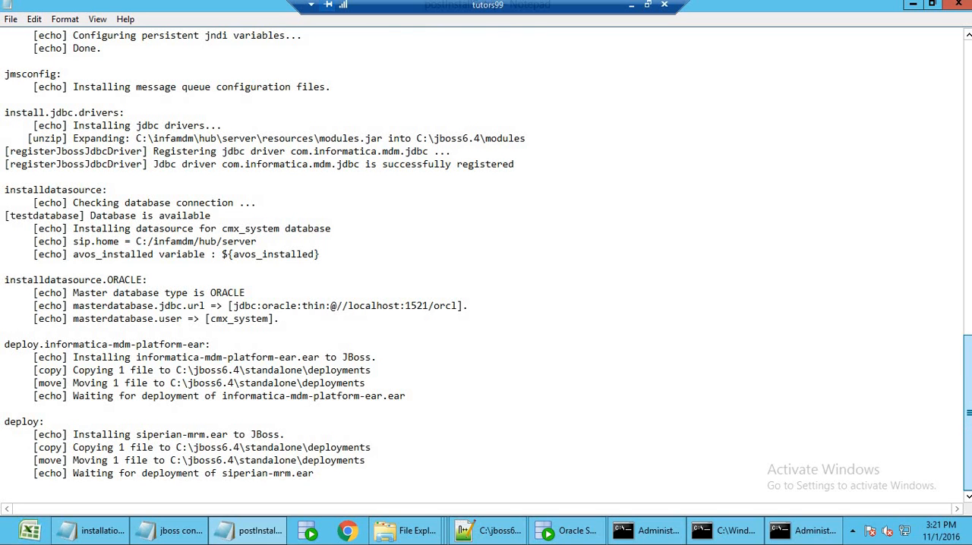
scroll(968, 332, up, 15)
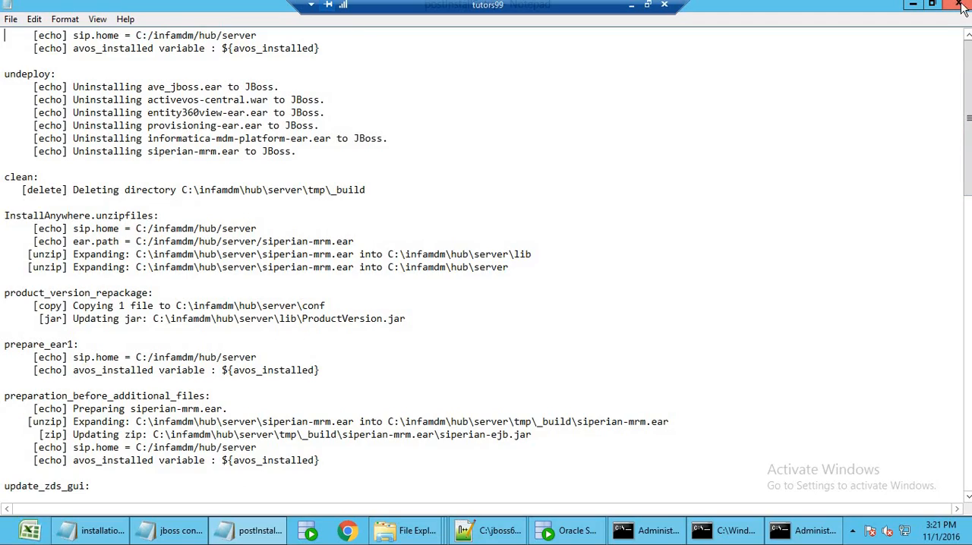
click(961, 6)
Open the installPrereq log, review it from the database validation entries to the hub server install status, and minimize it.
double_click(219, 86)
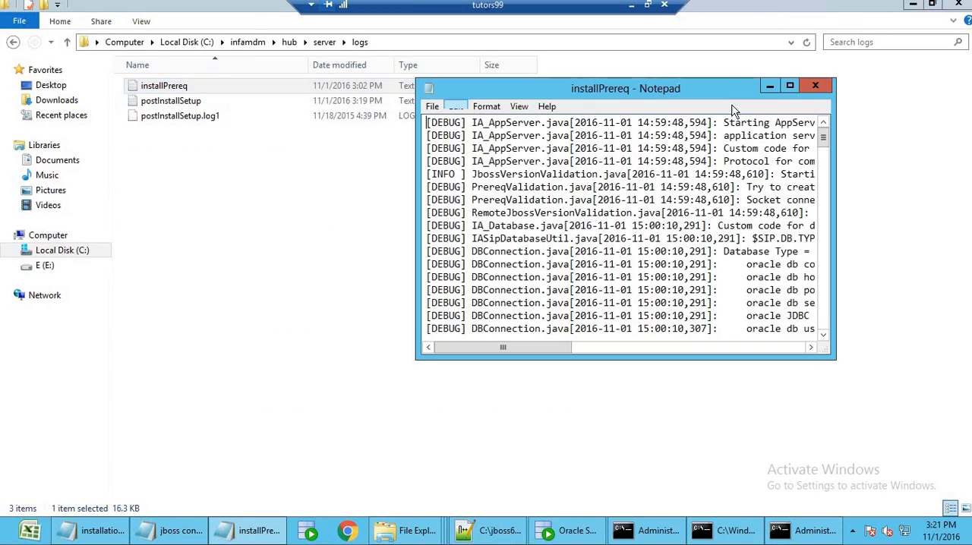
click(790, 86)
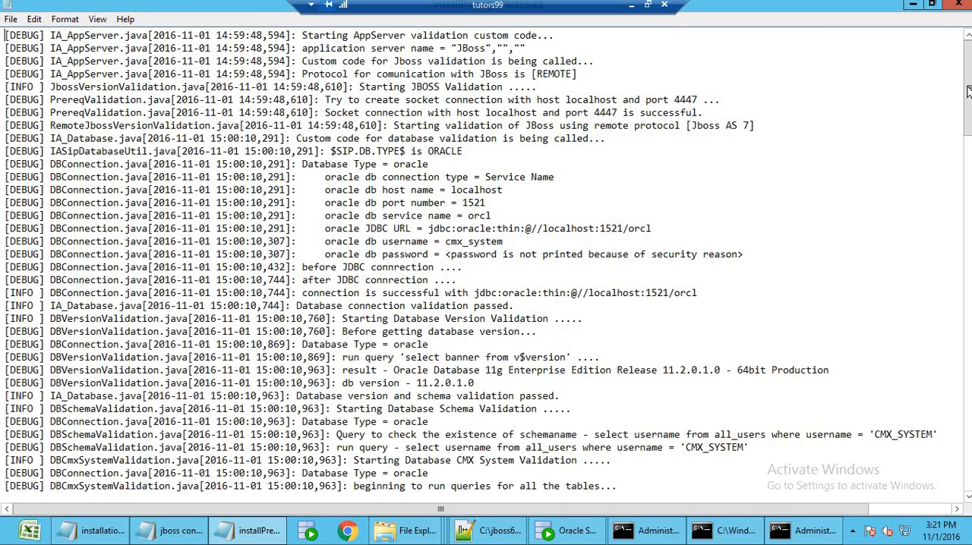
drag(968, 91, 958, 451)
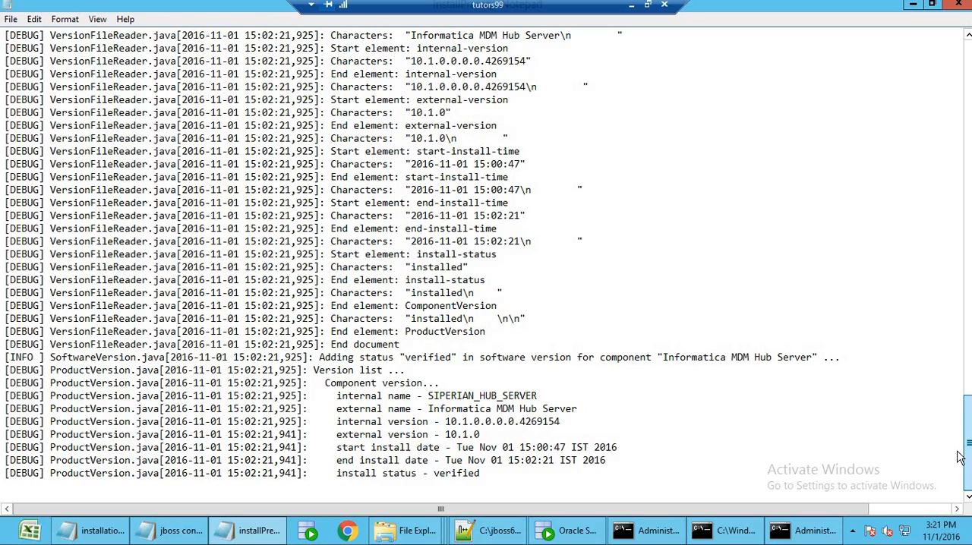
drag(959, 457, 967, 89)
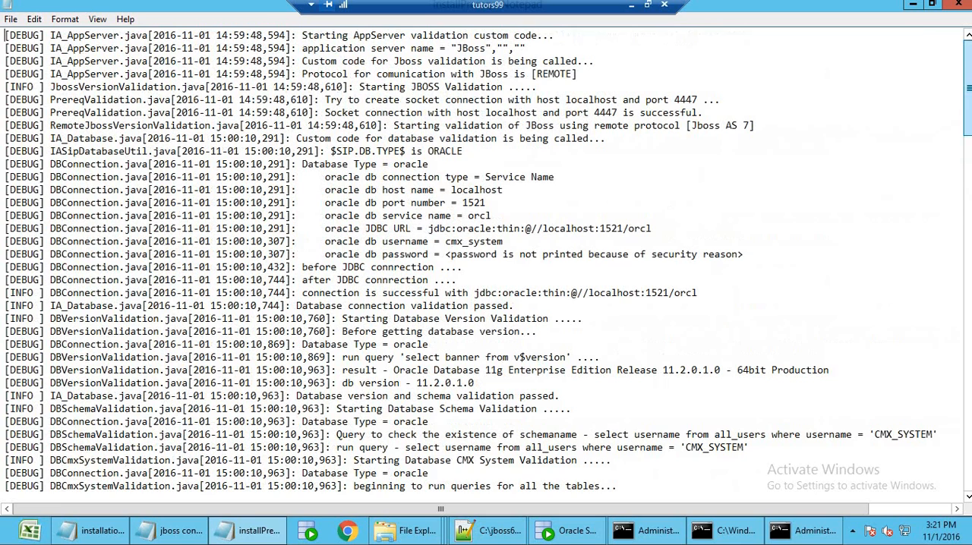
click(913, 4)
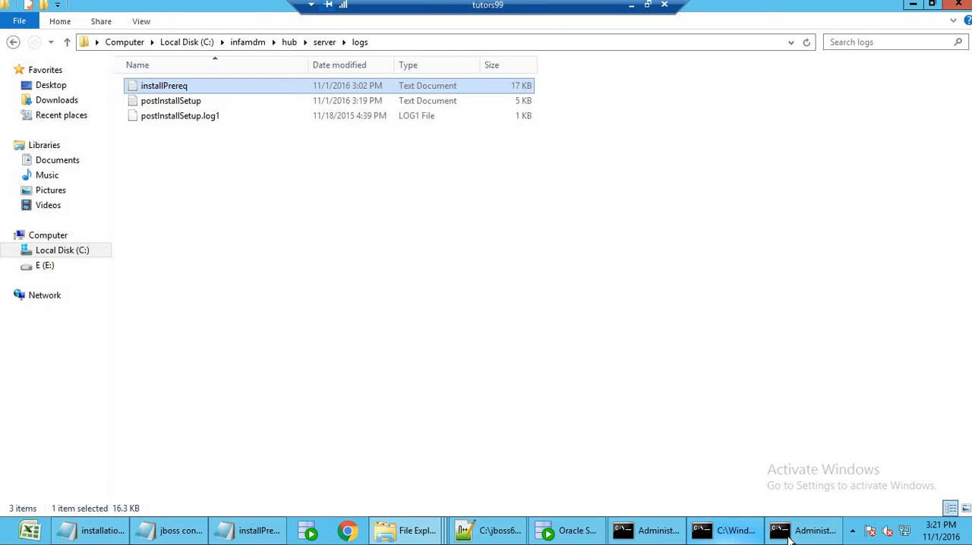
Compare the JBoss and PostInstallSetup.bat consoles with the EAR file markers in C:\jboss6.4\standalone\deployments.
click(748, 535)
click(750, 537)
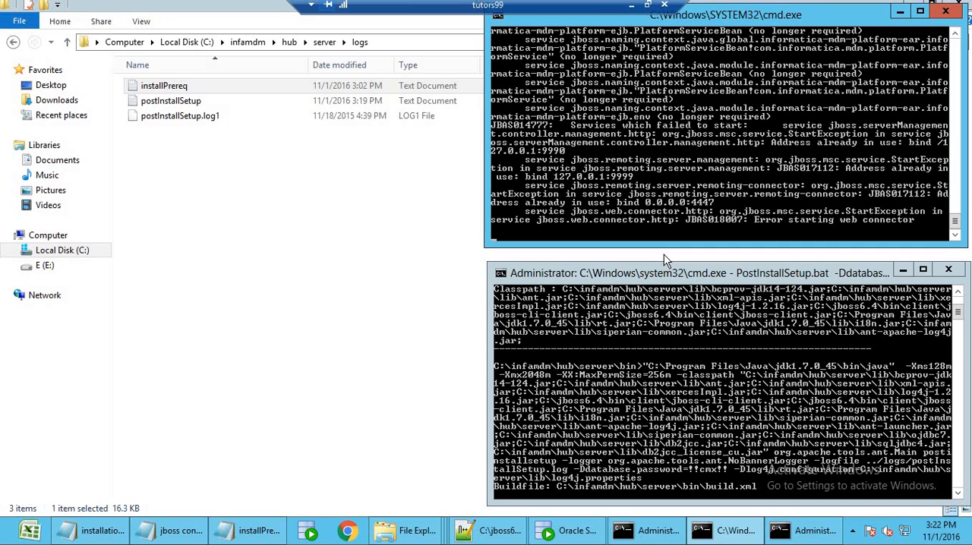
mouse_move(406, 530)
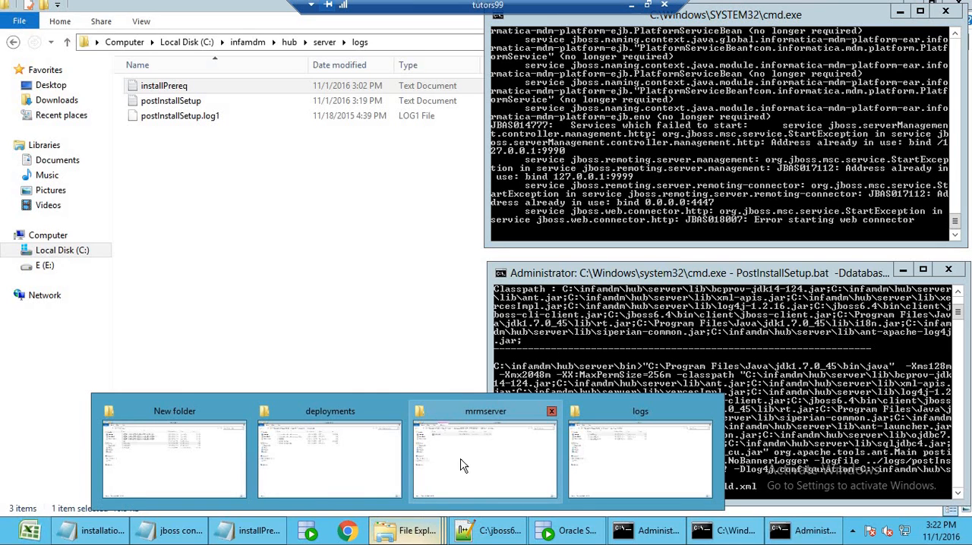
click(342, 461)
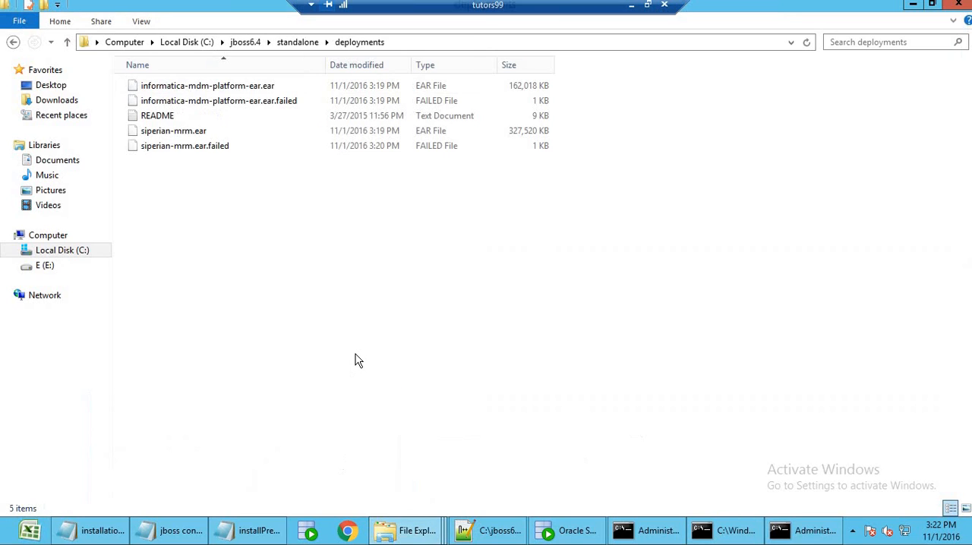
click(802, 535)
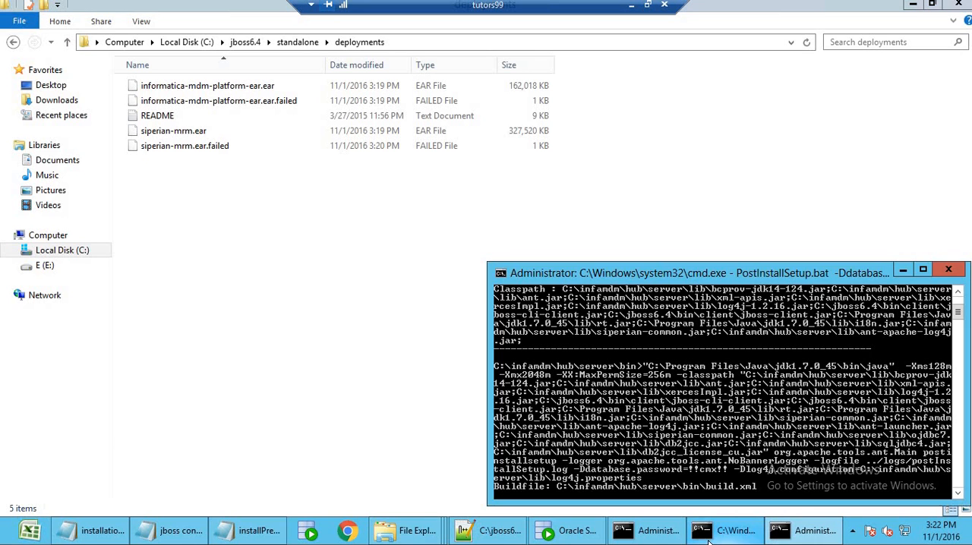
click(724, 534)
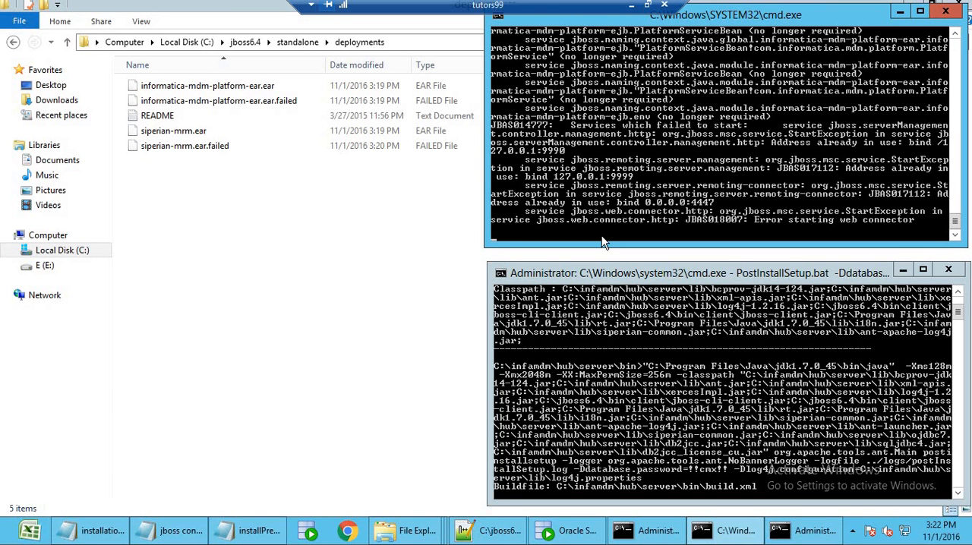
Minimize the tutors99 remote session, return to it, and open the Computer window on the server.
click(631, 5)
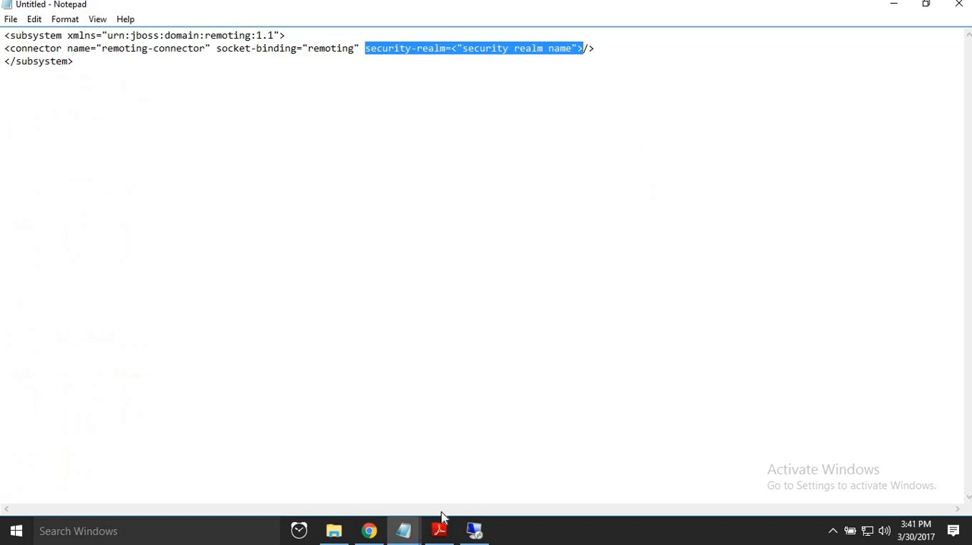
click(474, 530)
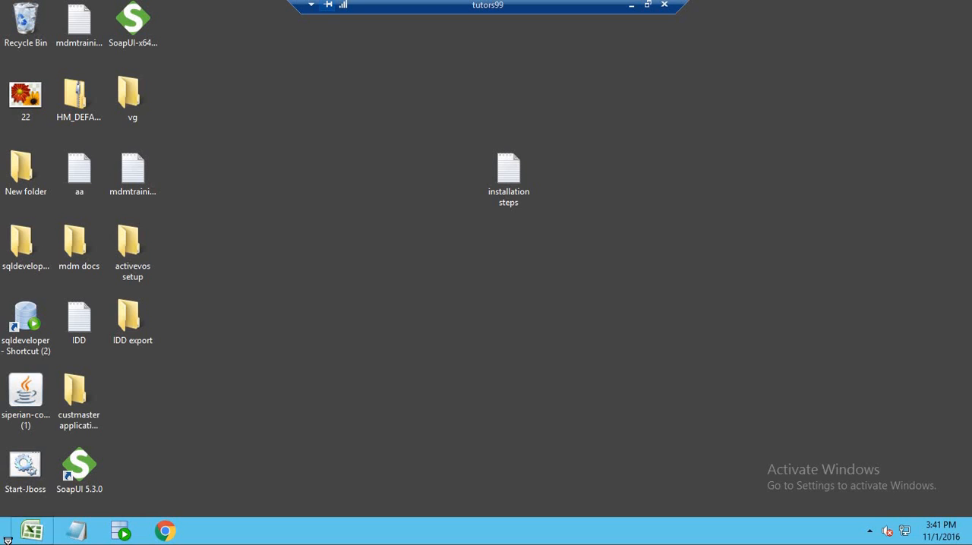
mouse_move(2, 544)
click(59, 509)
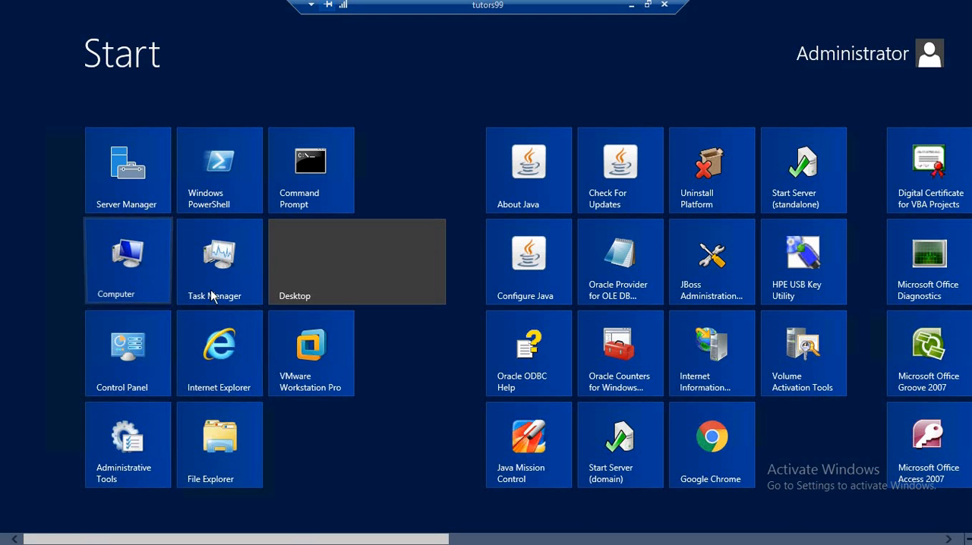
click(126, 261)
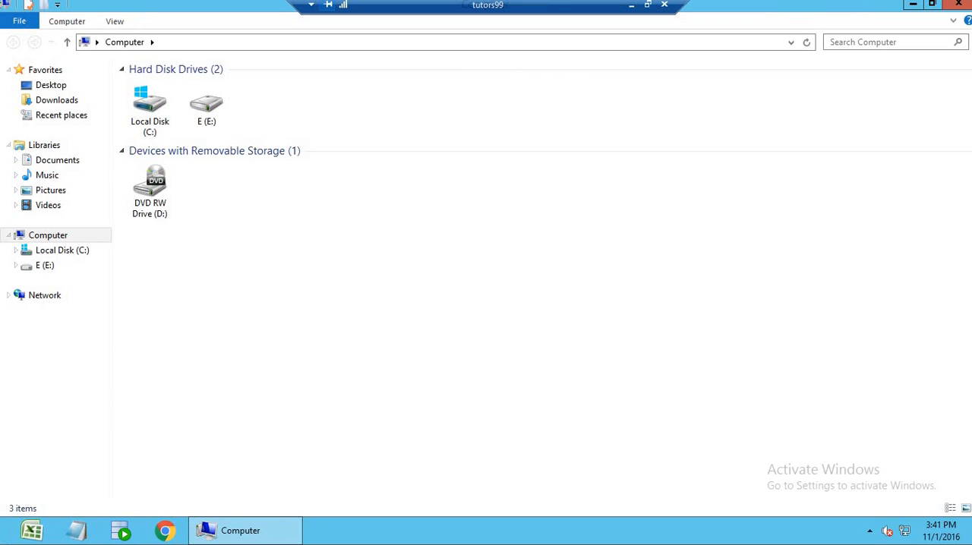
Review the installed programs list in Programs and Features, and close it.
mouse_move(1, 544)
click(27, 517)
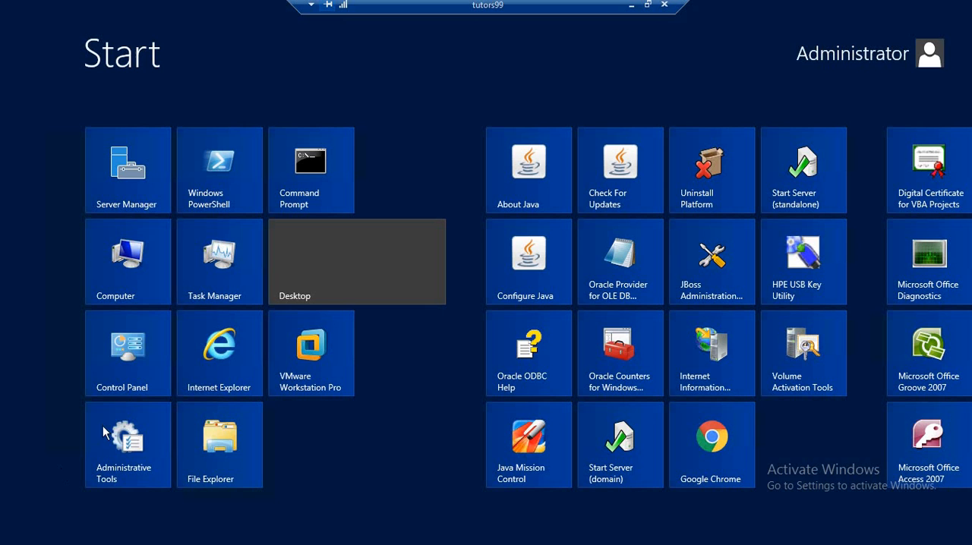
click(344, 364)
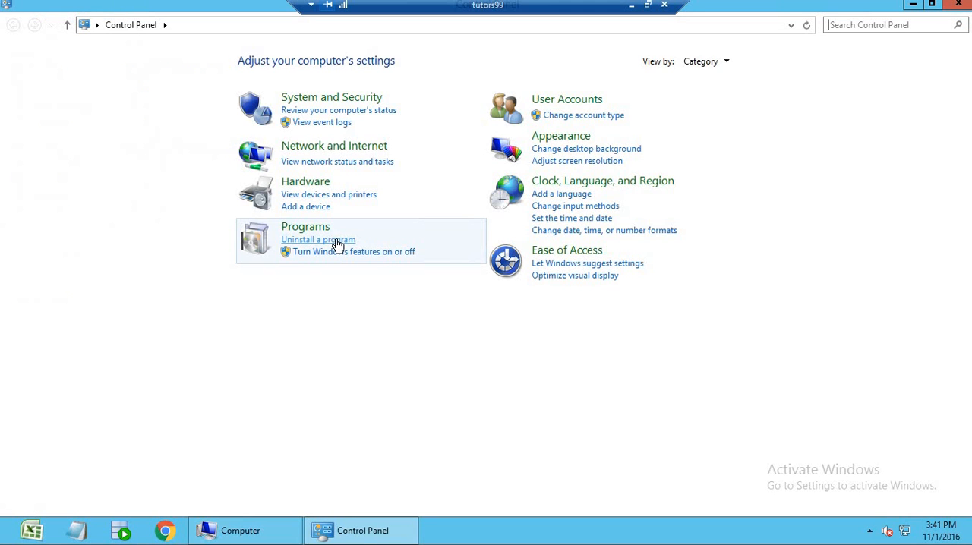
click(335, 241)
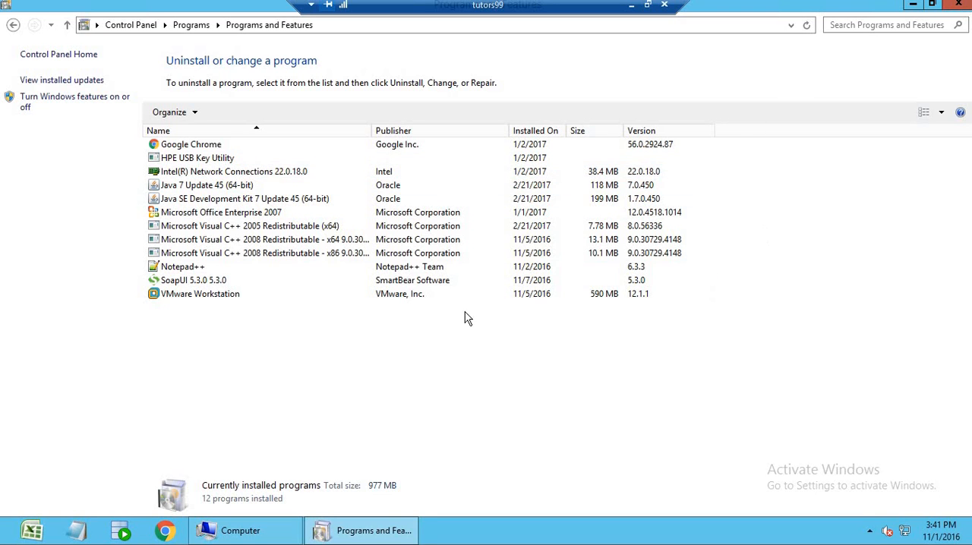
key(alt+F4)
Delete the log folder from C:\jboss6.4\standalone, check the contents of the deployments folder, and close the window.
double_click(146, 129)
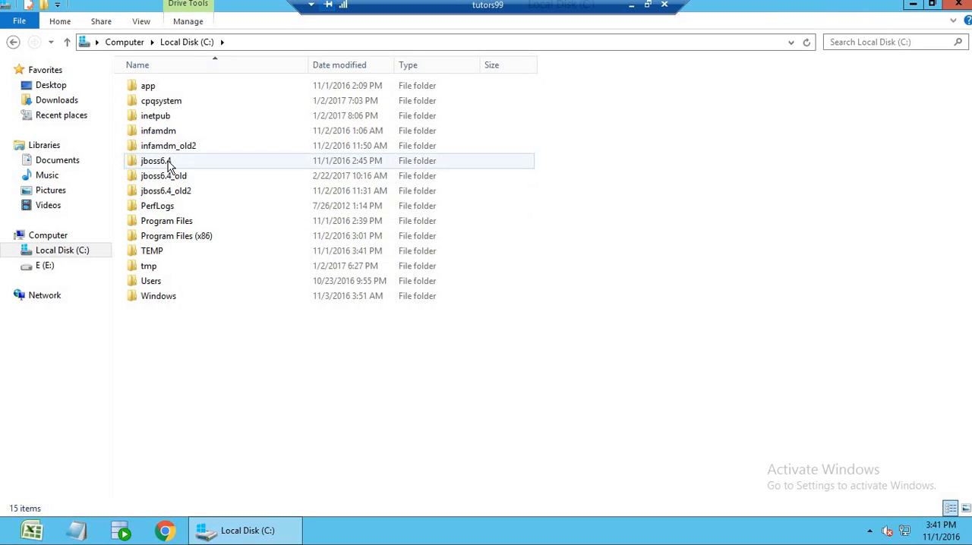
double_click(169, 161)
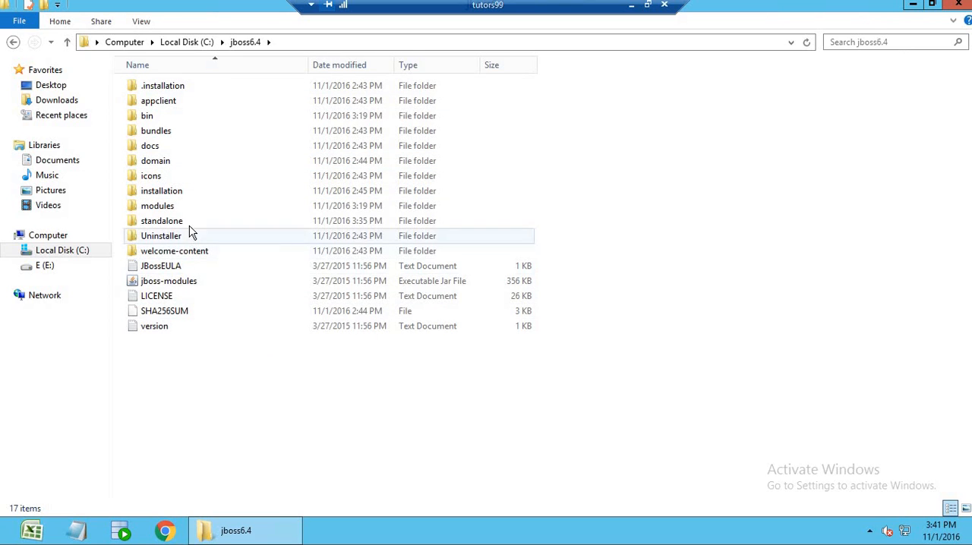
double_click(189, 222)
click(152, 133)
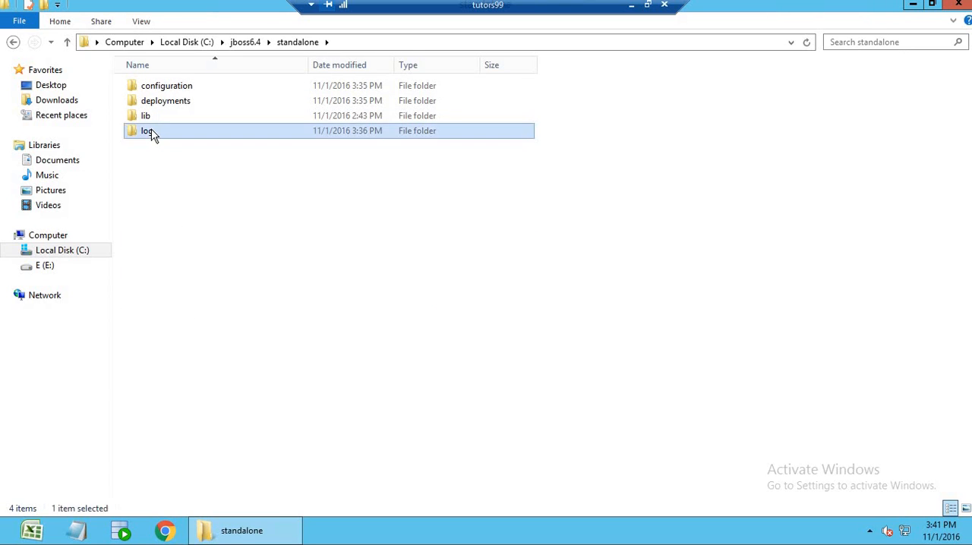
right_click(151, 129)
click(200, 325)
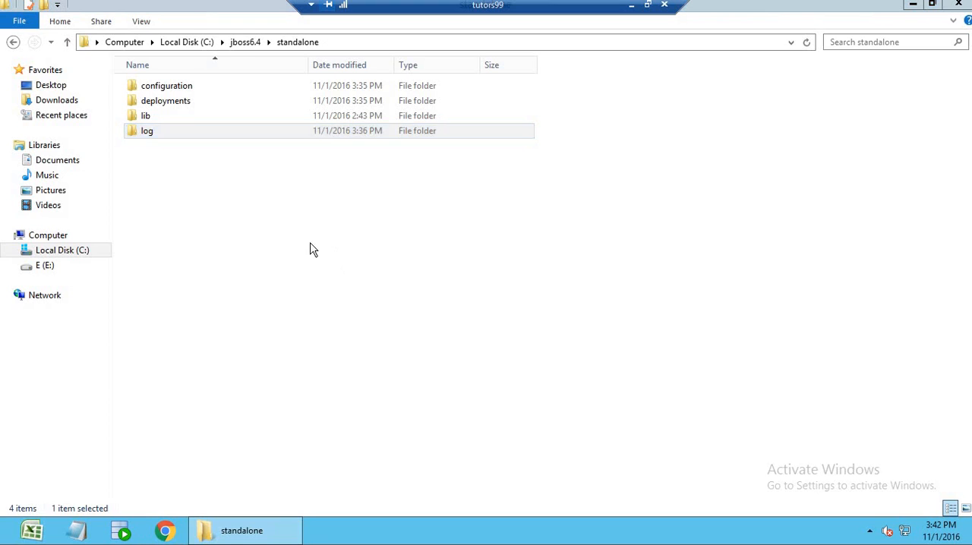
double_click(183, 110)
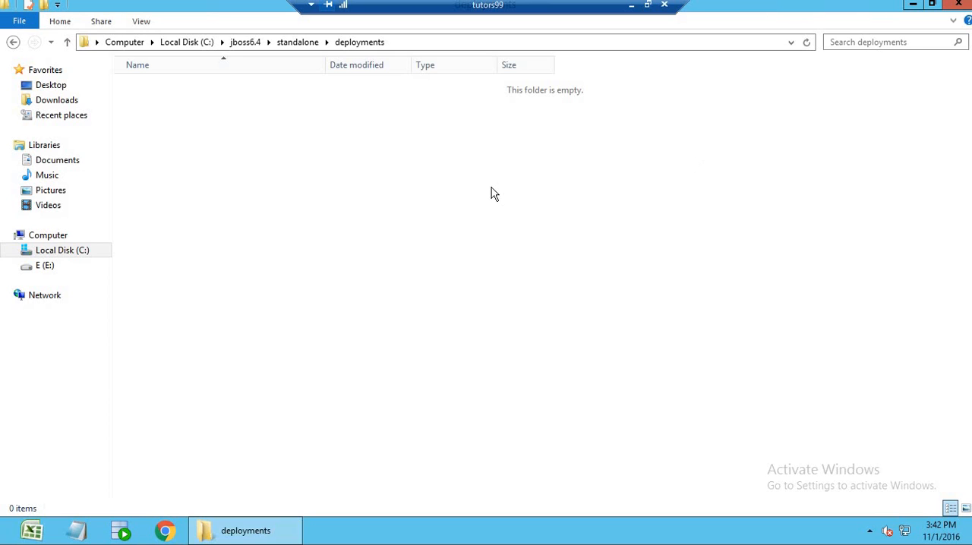
click(958, 5)
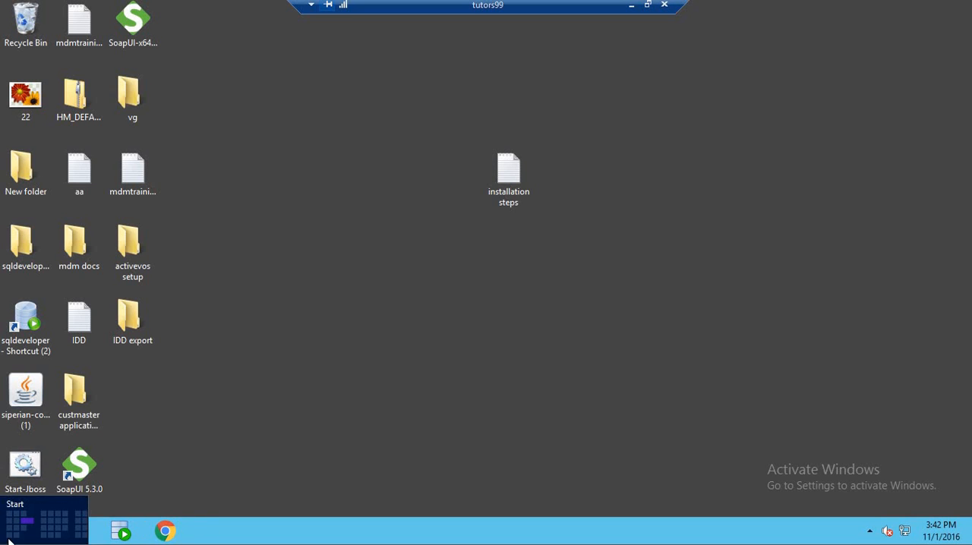
Open the mdm setup folder on drive E, look into its jboss folder, and return to mdm.
click(11, 541)
click(102, 275)
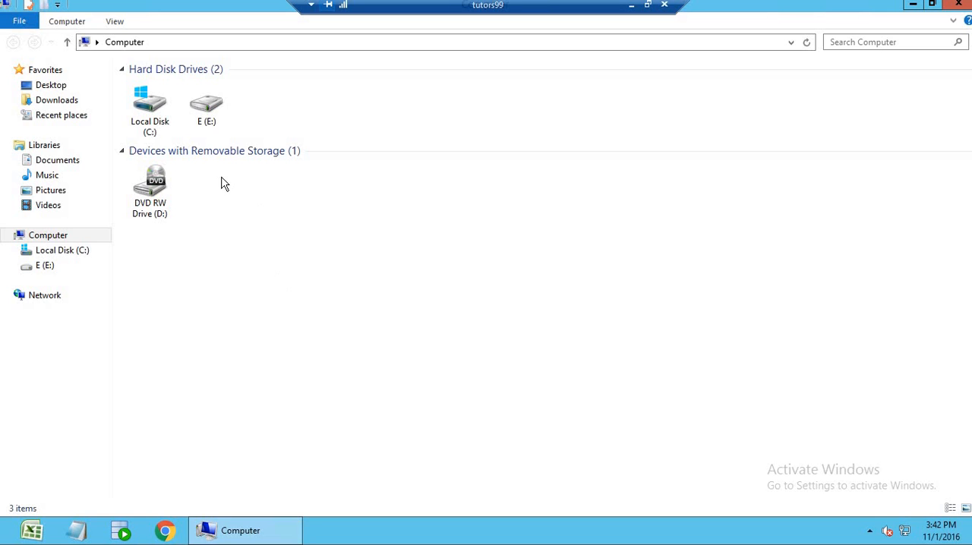
double_click(209, 120)
double_click(191, 100)
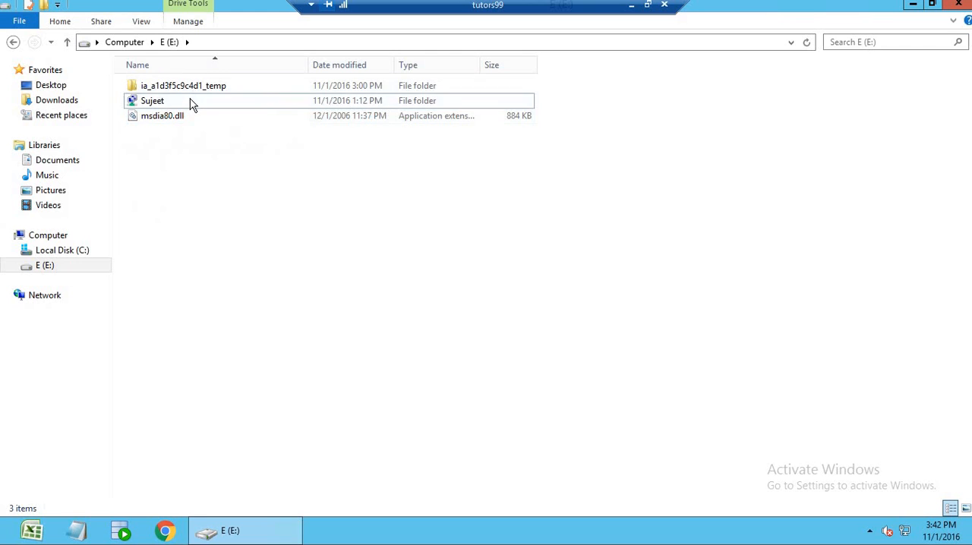
double_click(171, 89)
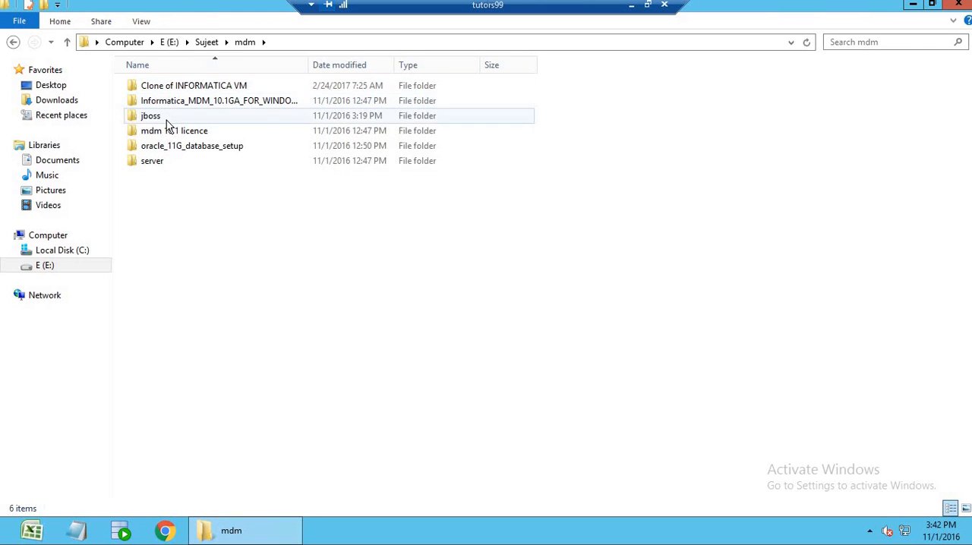
double_click(165, 115)
click(245, 42)
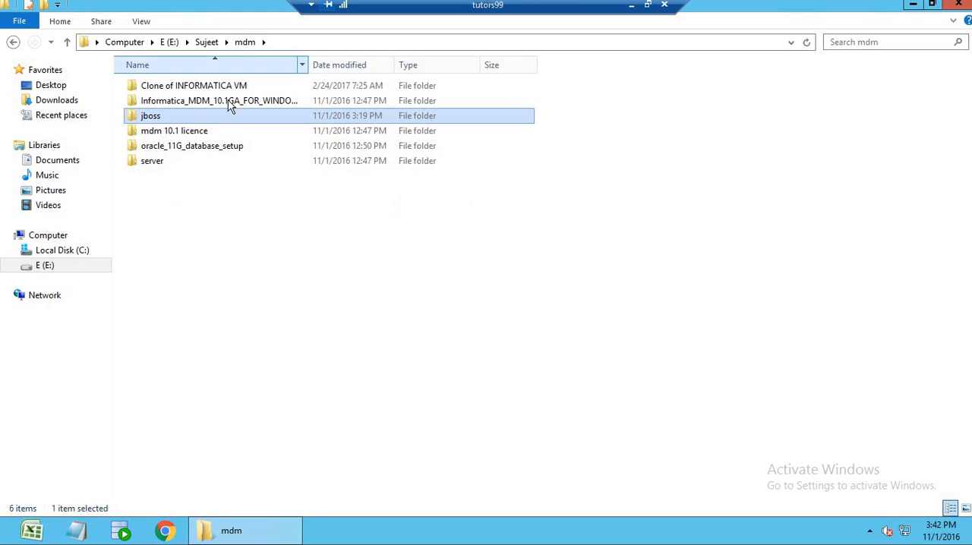
Launch hub_install from the windows\mrmserver folder of Informatica_MDM_10.1GA_FOR_WINDOWS_3.
double_click(225, 105)
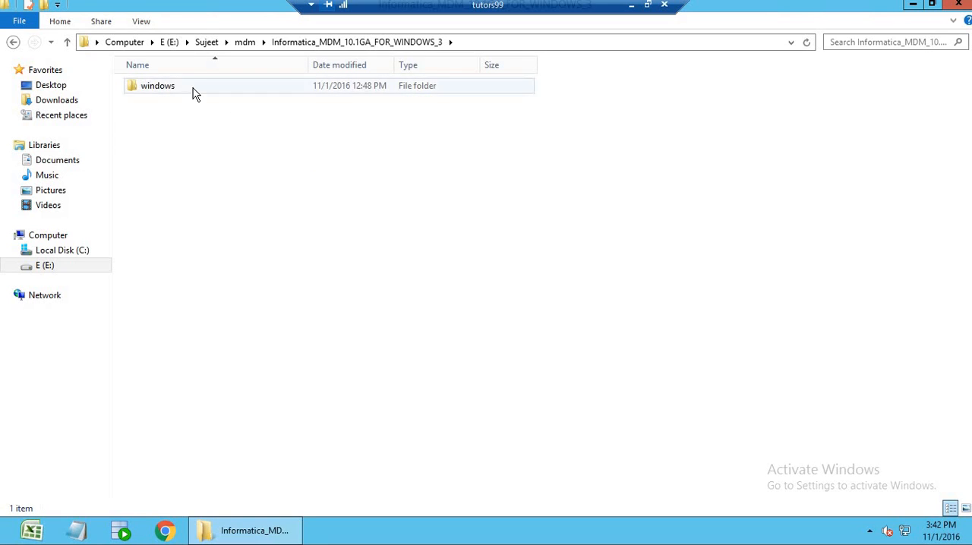
double_click(193, 88)
click(187, 119)
double_click(170, 115)
double_click(162, 87)
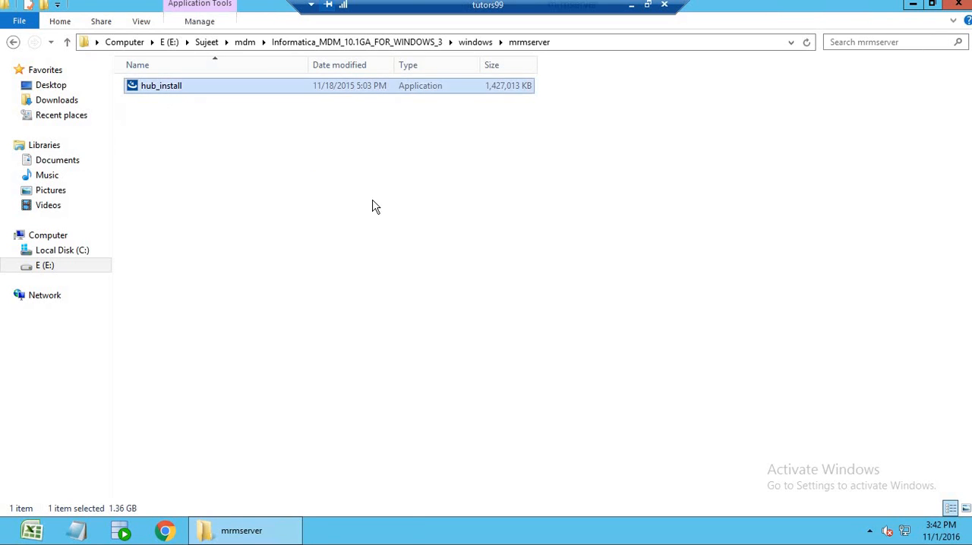
Start the hub server installer in English and accept the terms of the license agreement.
drag(549, 193, 604, 209)
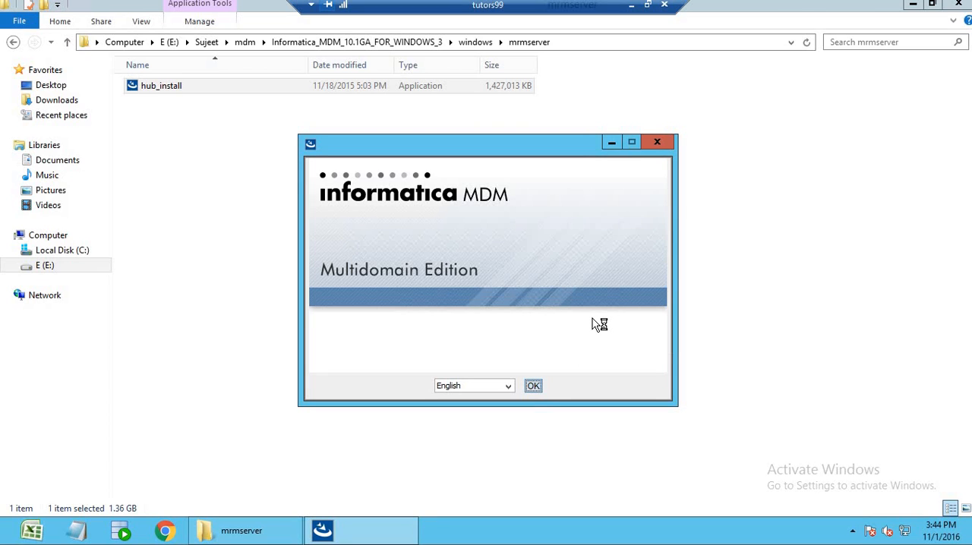
click(533, 387)
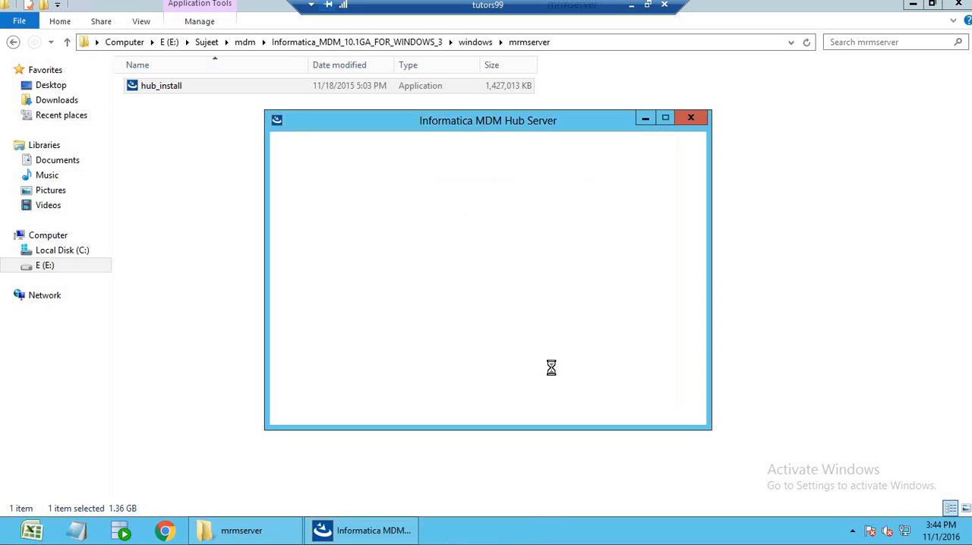
click(671, 408)
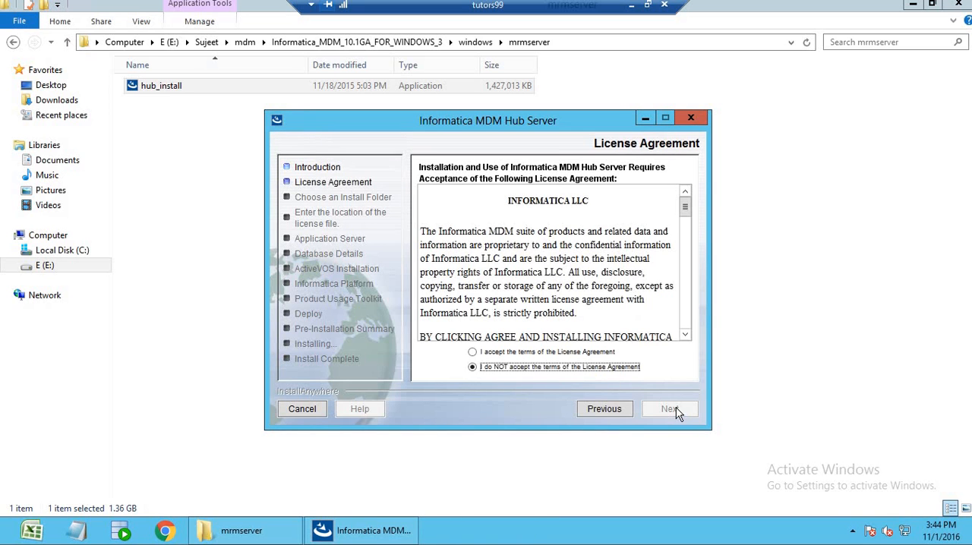
click(599, 353)
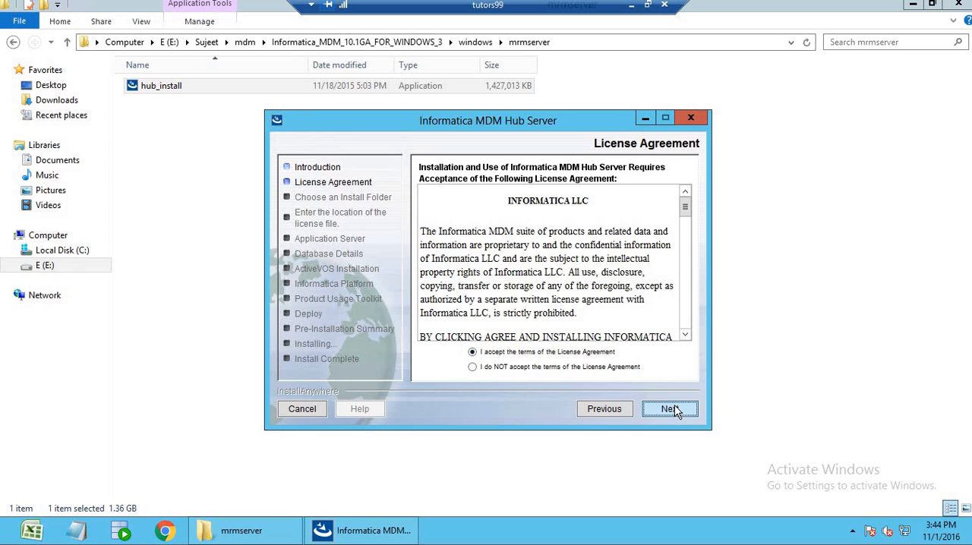
click(675, 405)
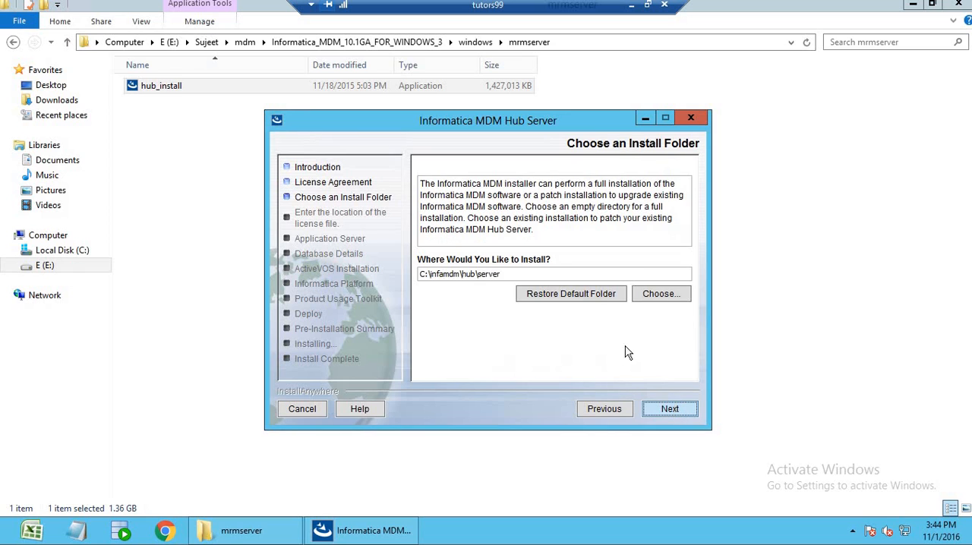
Keep C:\infamdm\hub\server as the install folder and the Infamdm\Hub\Server Start Menu folder for the product icons.
click(670, 408)
click(597, 294)
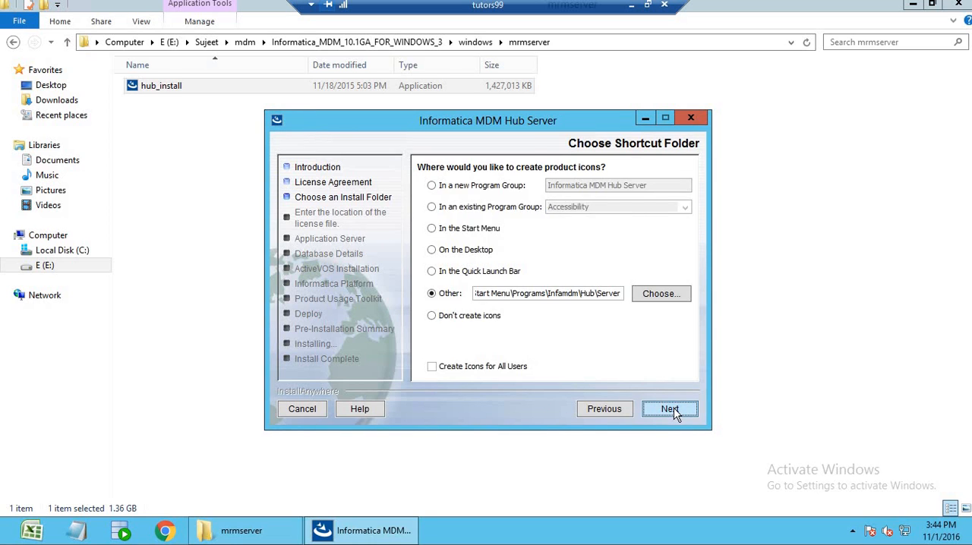
click(674, 408)
Choose siperian.license from the mdm 10.1 licence folder on drive E as the hub server license file.
click(657, 296)
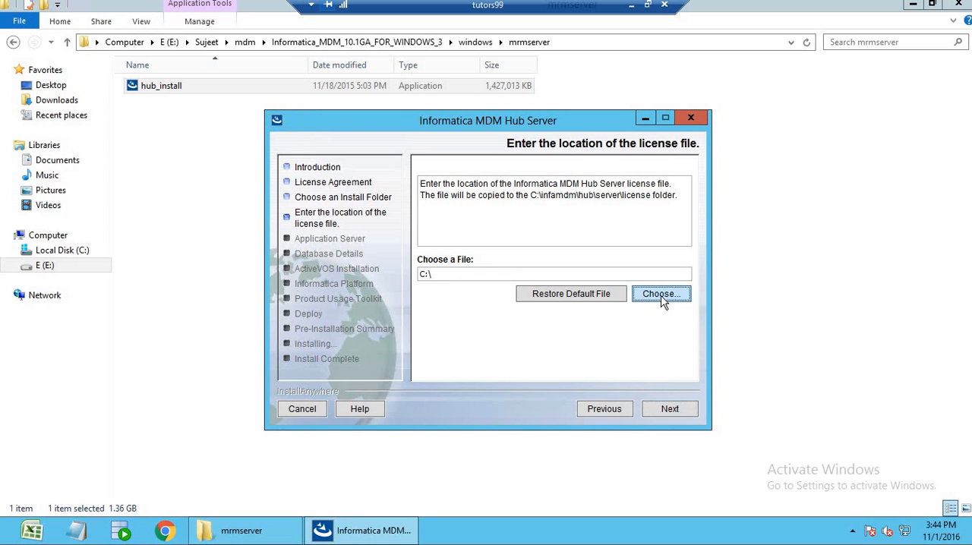
click(319, 224)
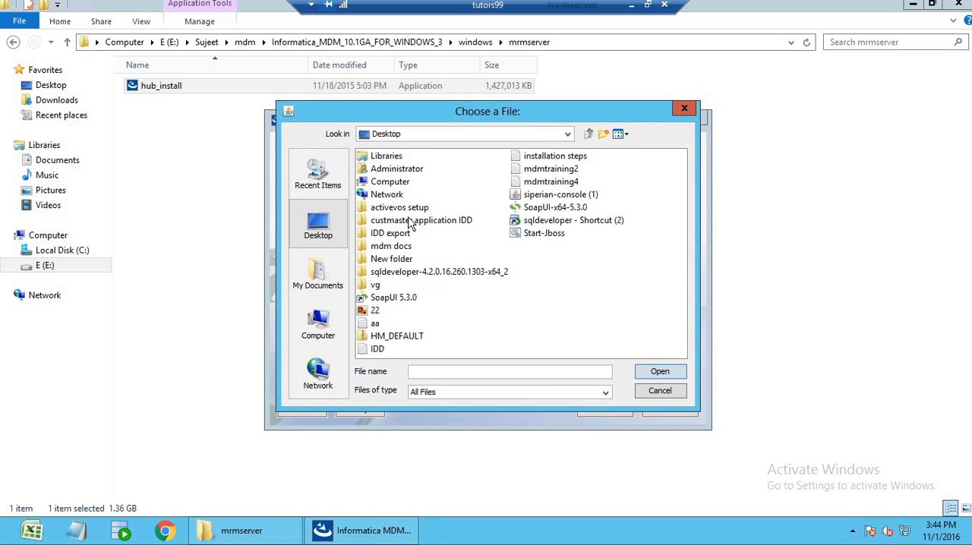
double_click(392, 182)
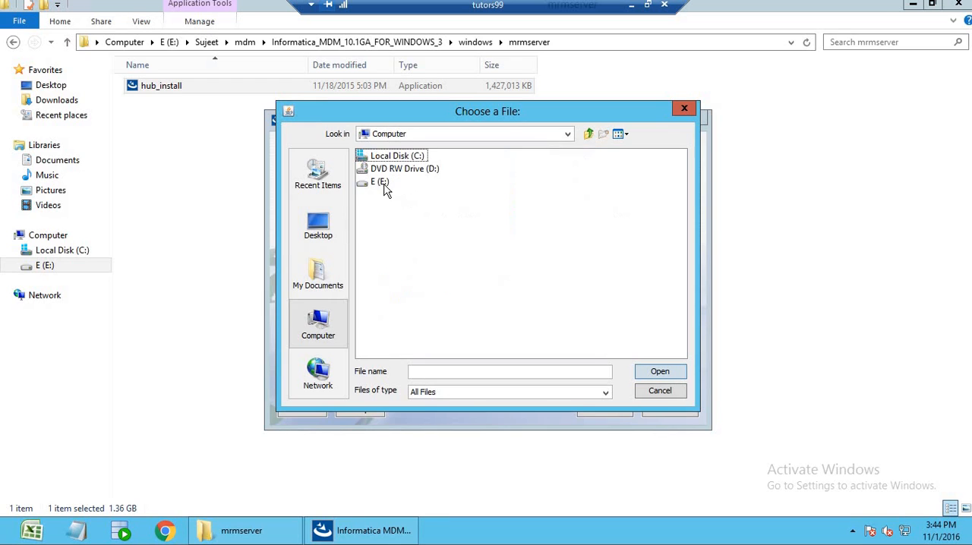
click(381, 183)
double_click(384, 183)
double_click(386, 172)
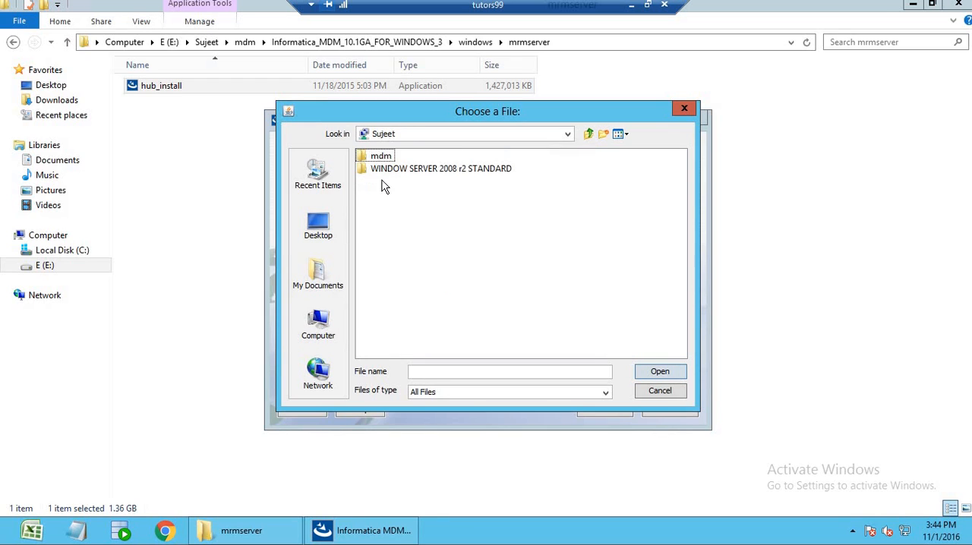
double_click(385, 159)
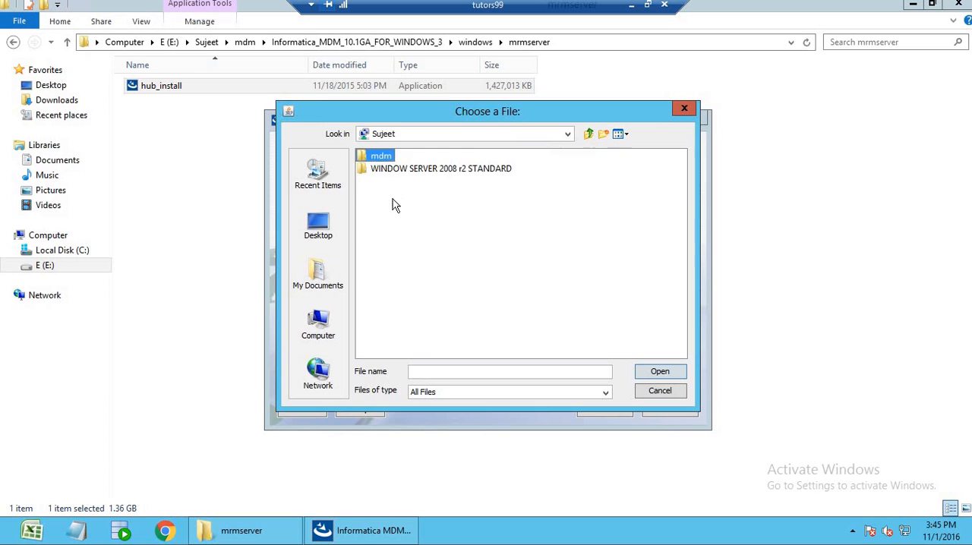
double_click(402, 195)
click(385, 156)
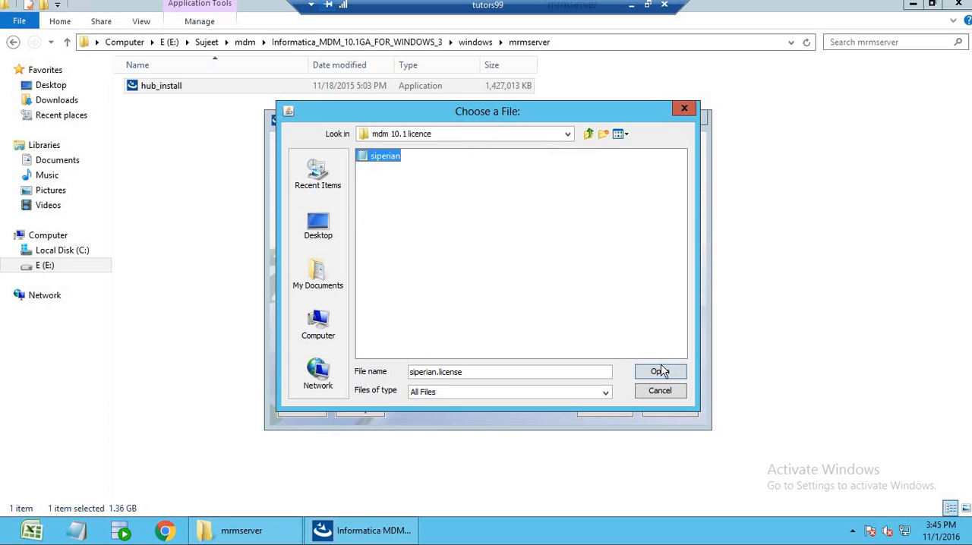
click(661, 373)
click(671, 409)
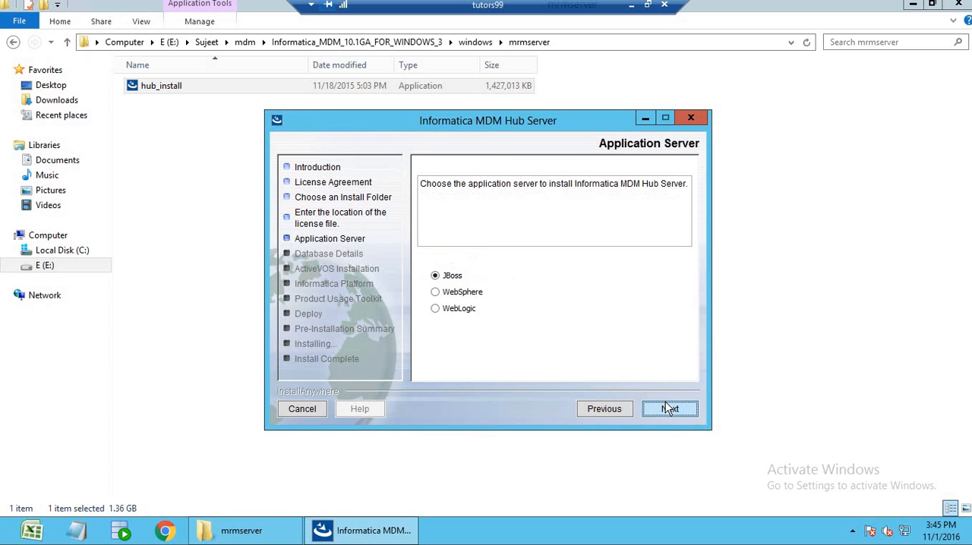
Select JBoss as the application server with home path C:\jboss6.4 and configuration name standalone, and proceed to the port validation.
click(669, 409)
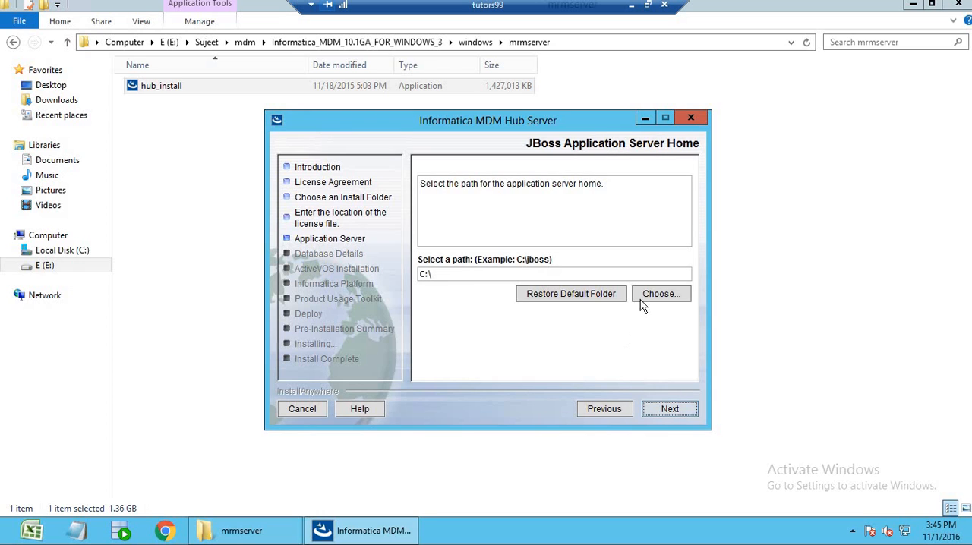
click(661, 294)
double_click(430, 255)
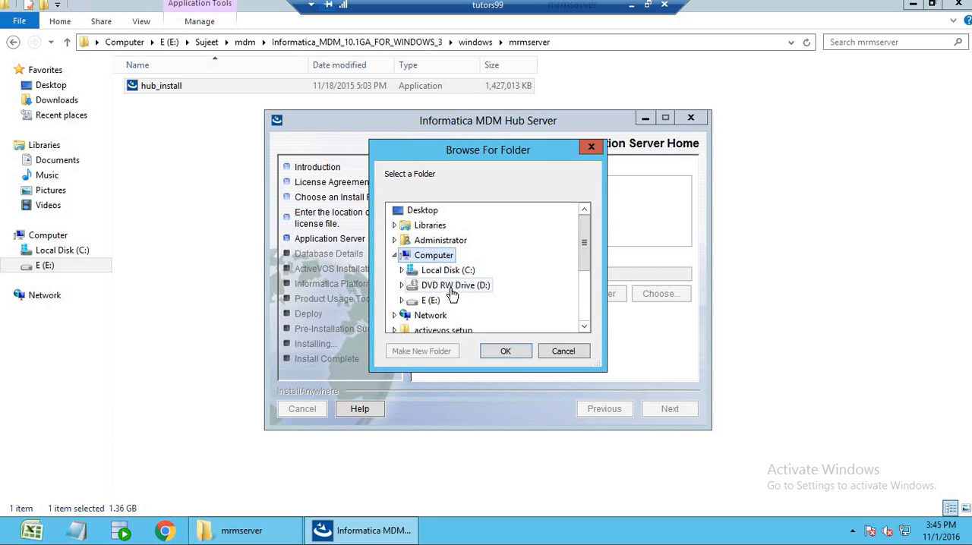
double_click(451, 273)
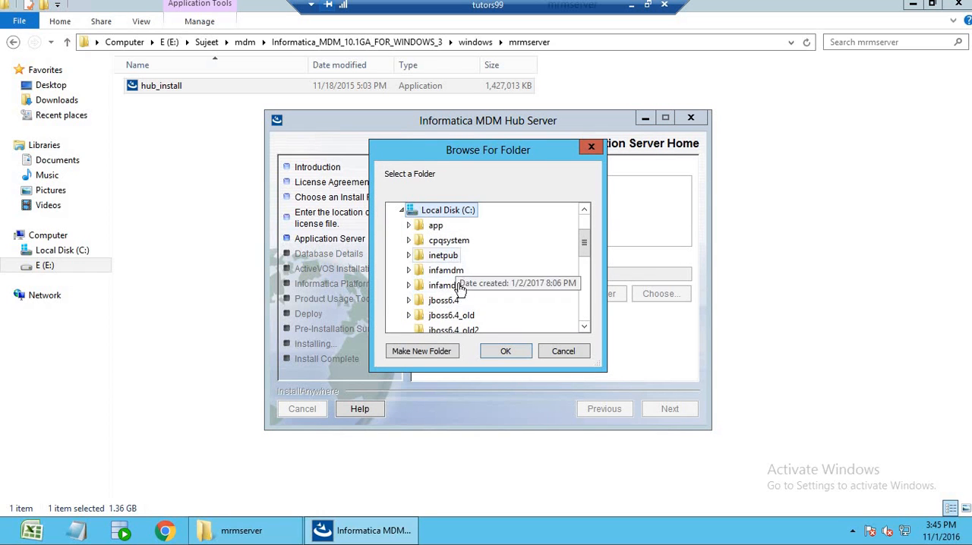
double_click(454, 301)
click(505, 351)
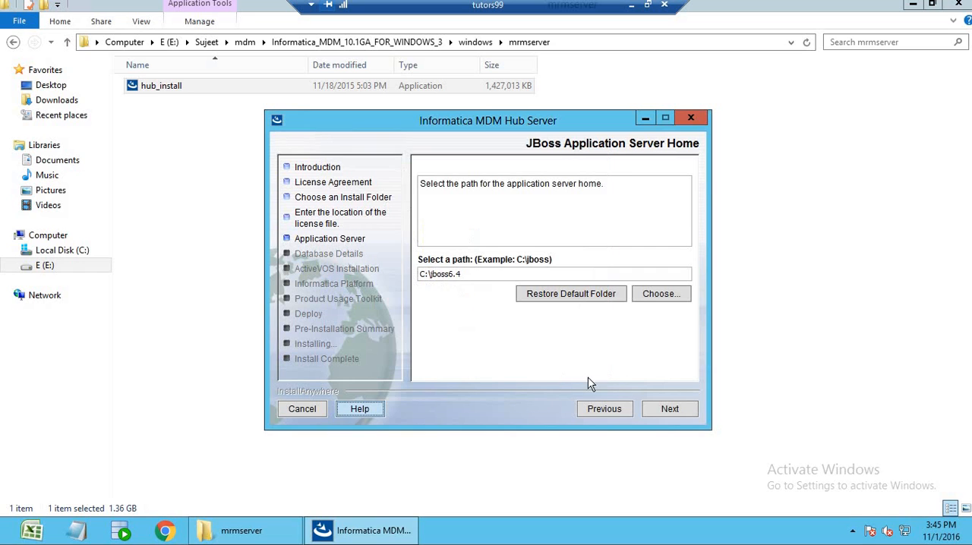
click(676, 410)
click(680, 407)
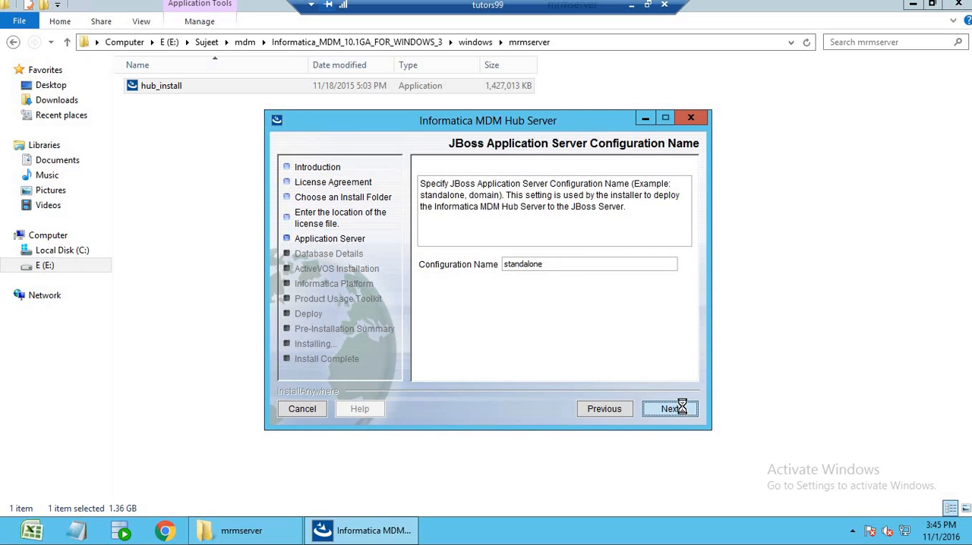
click(681, 409)
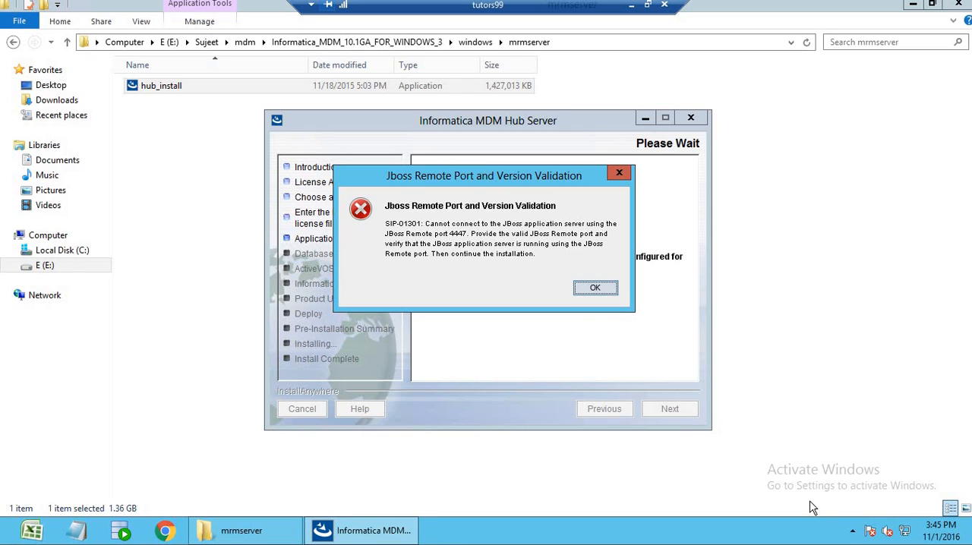
Start the JBoss server with Start-Jboss from the desktop, minimize its console, and retry the installer's remote port validation.
mouse_move(971, 544)
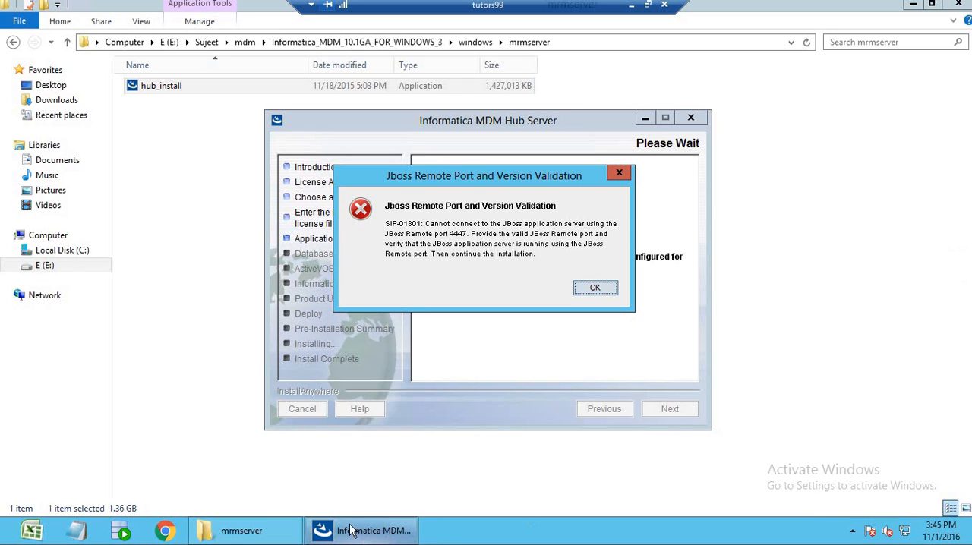
mouse_move(351, 536)
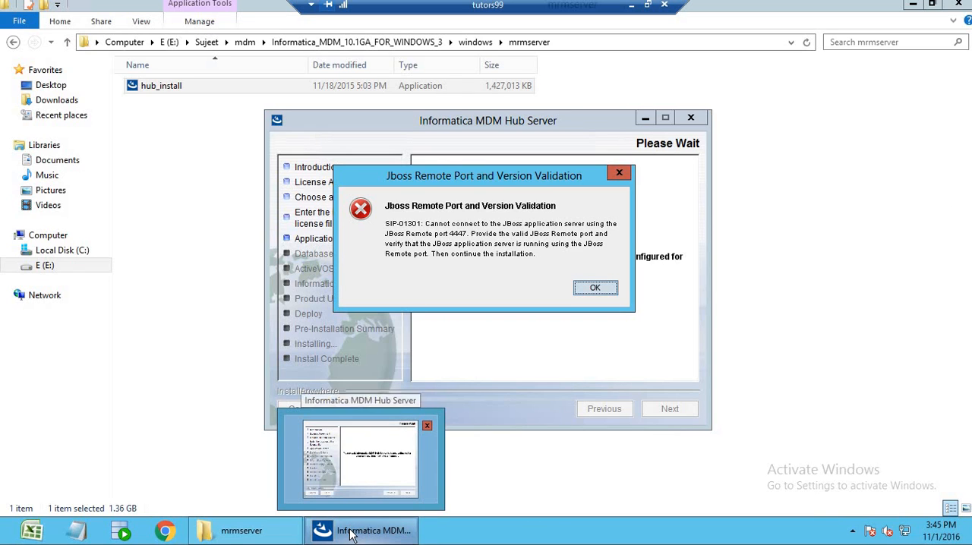
key(super+d)
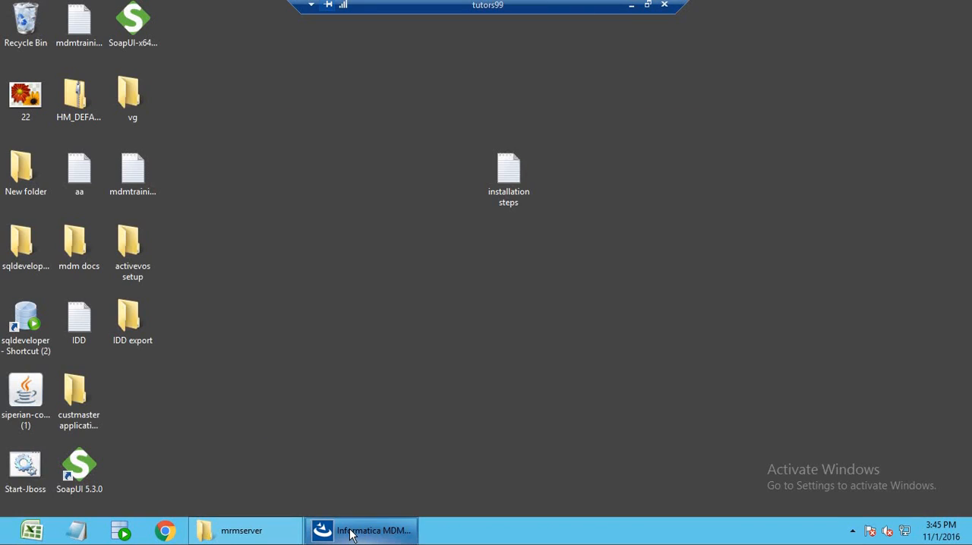
double_click(25, 469)
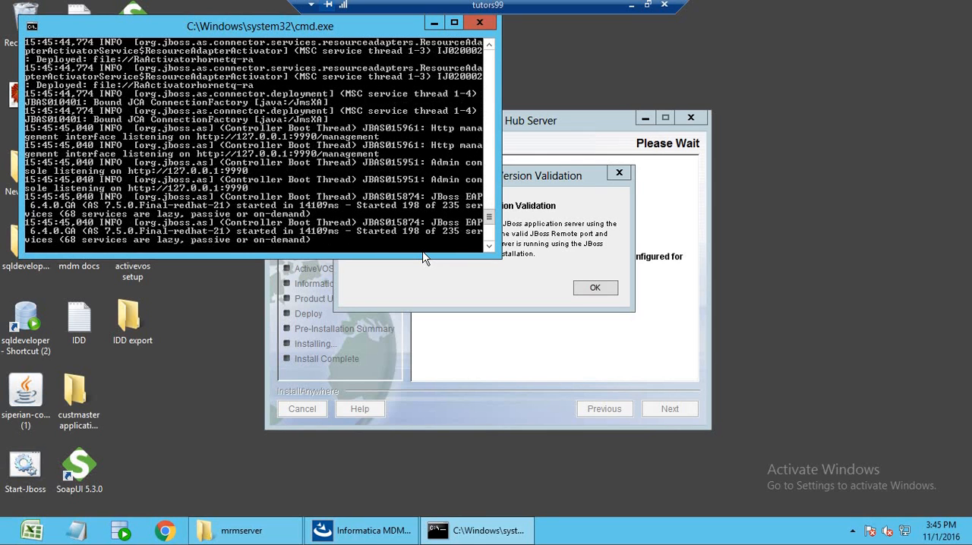
click(432, 23)
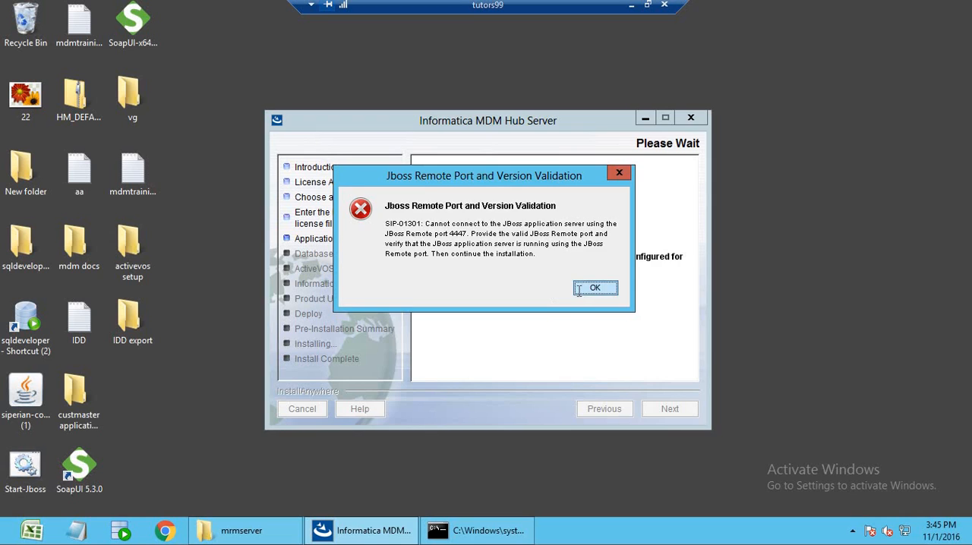
click(579, 292)
click(669, 414)
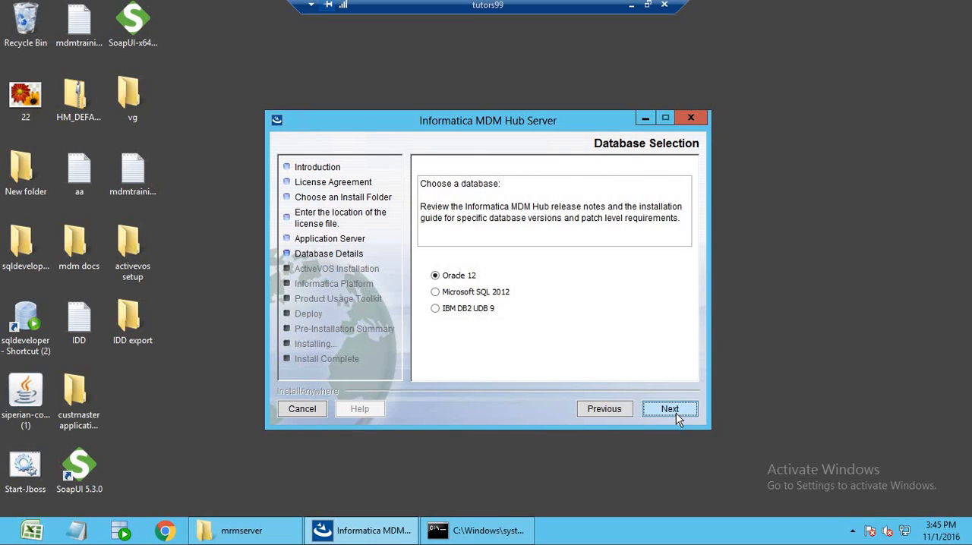
Choose Oracle 12 as the database, keep the default connection details for cmx_system, and enter the system schema password.
click(670, 410)
click(678, 419)
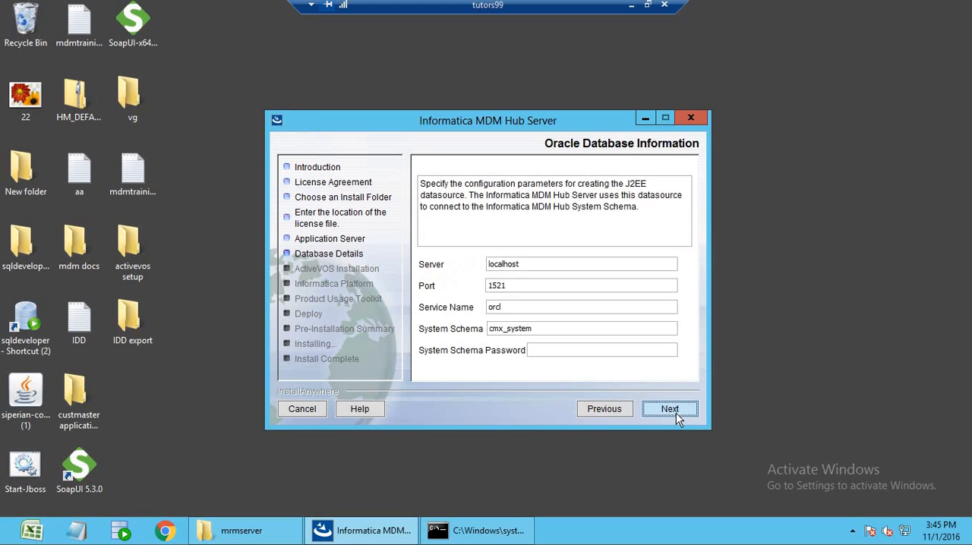
click(578, 351)
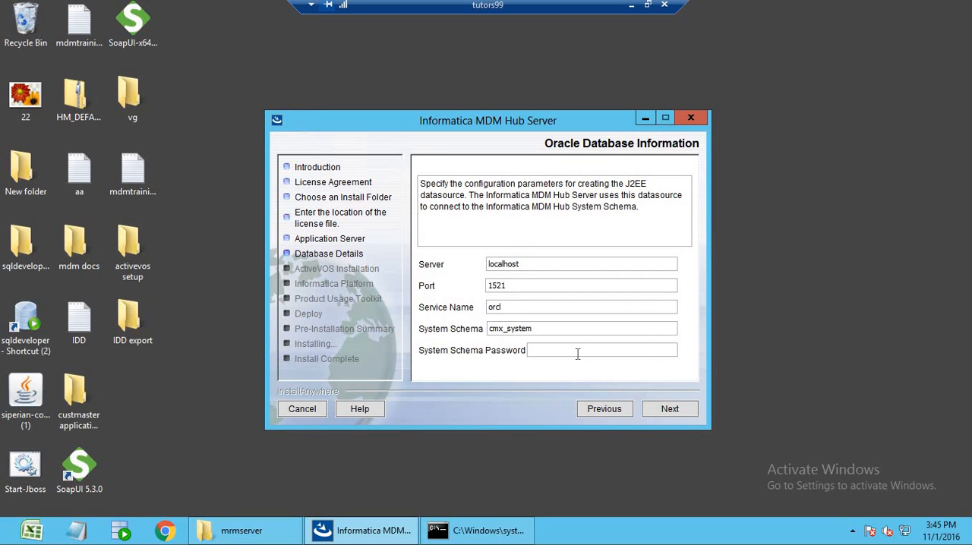
text(•••••••)
key(shift+Tab)
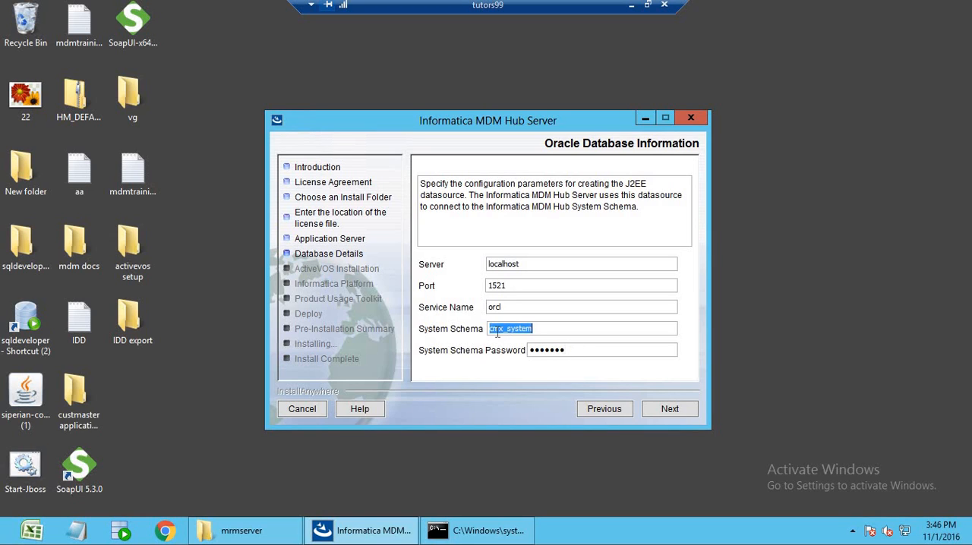
key(Tab)
click(573, 352)
click(670, 414)
click(673, 409)
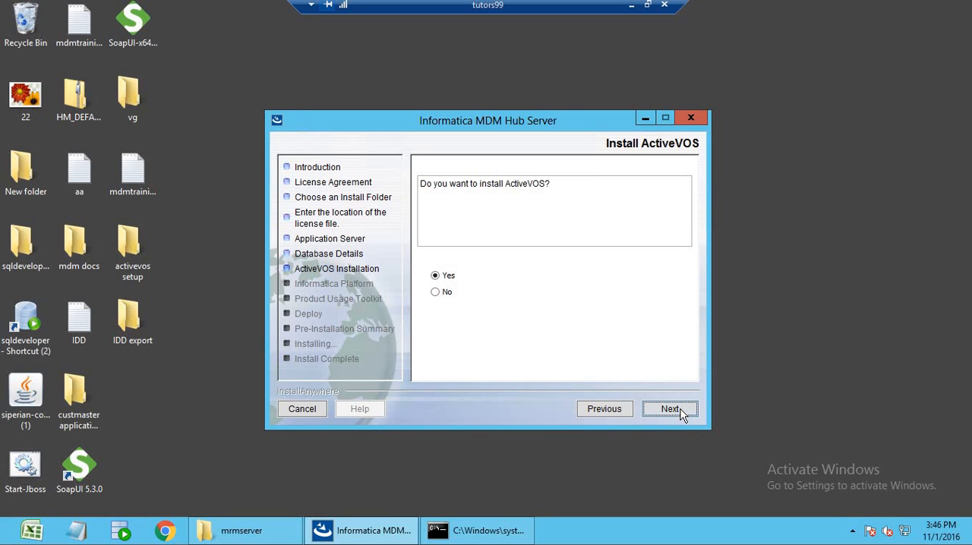
Choose not to install ActiveVOS or Informatica Platform.
click(445, 296)
click(671, 409)
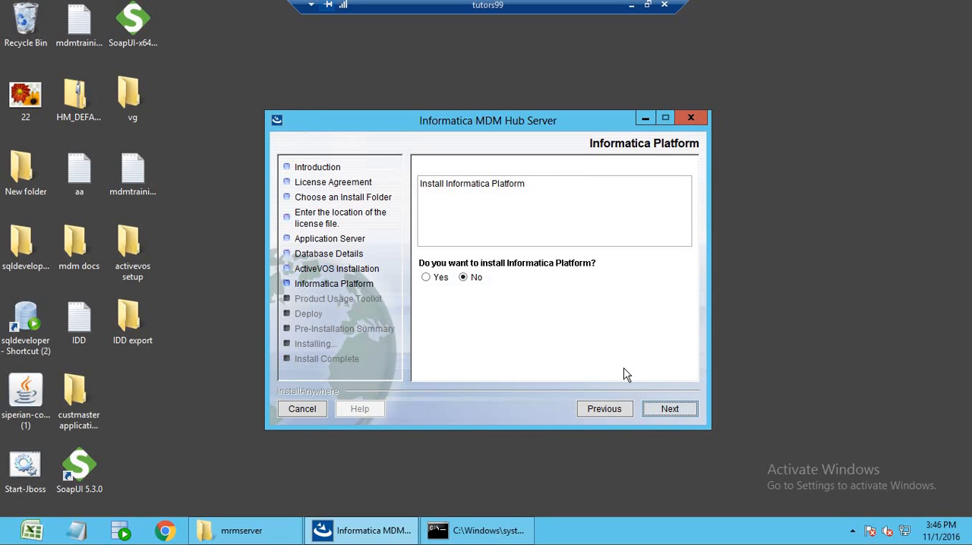
click(675, 415)
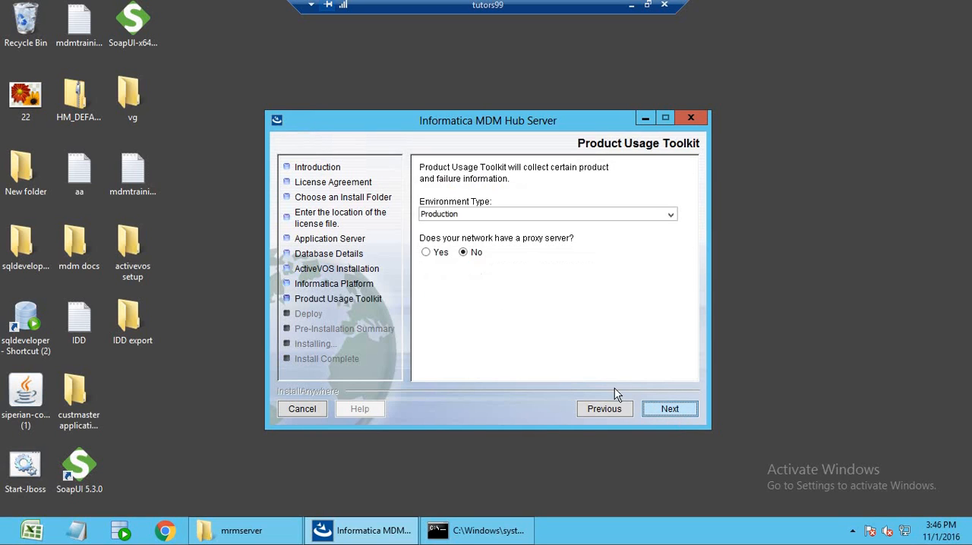
Keep the Production environment without a proxy server and start the installation with the postInstallSetup script run during it.
click(688, 415)
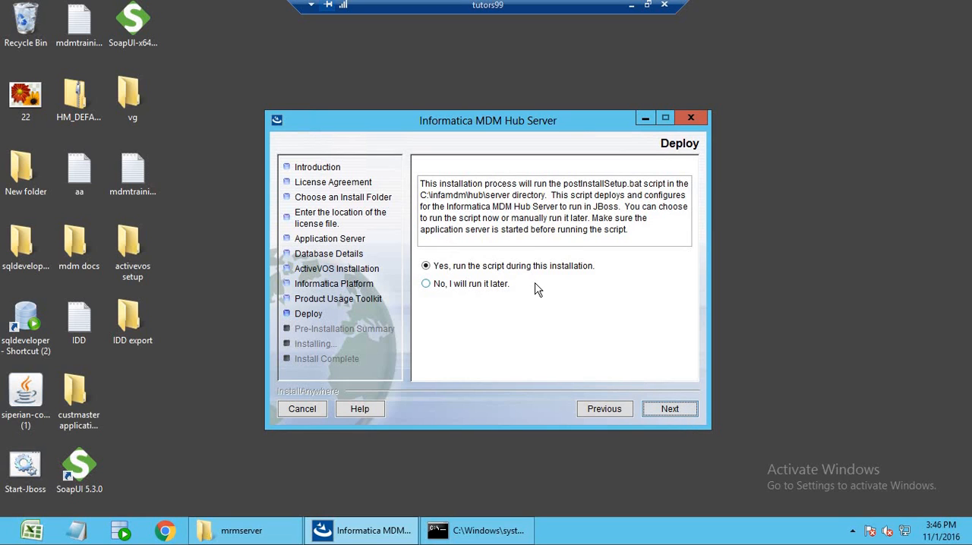
click(678, 412)
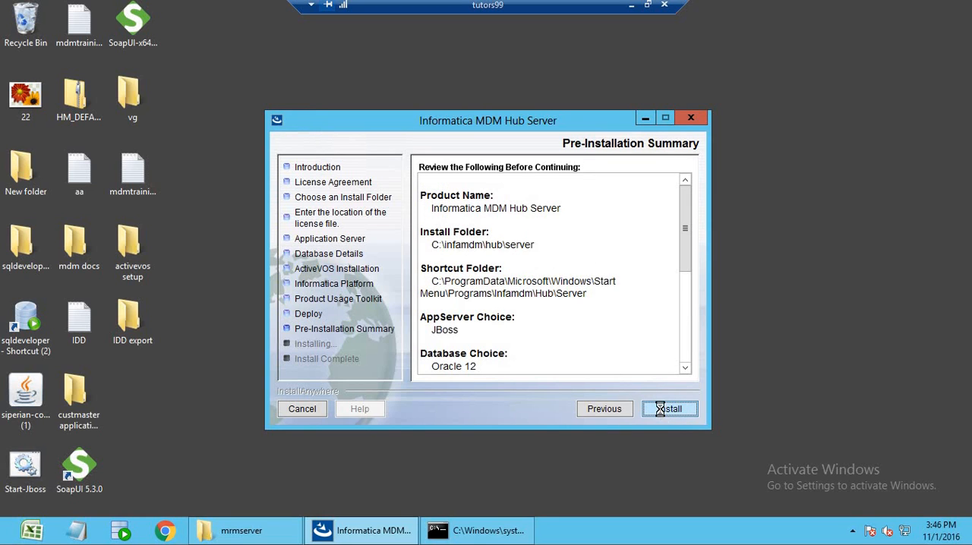
click(668, 410)
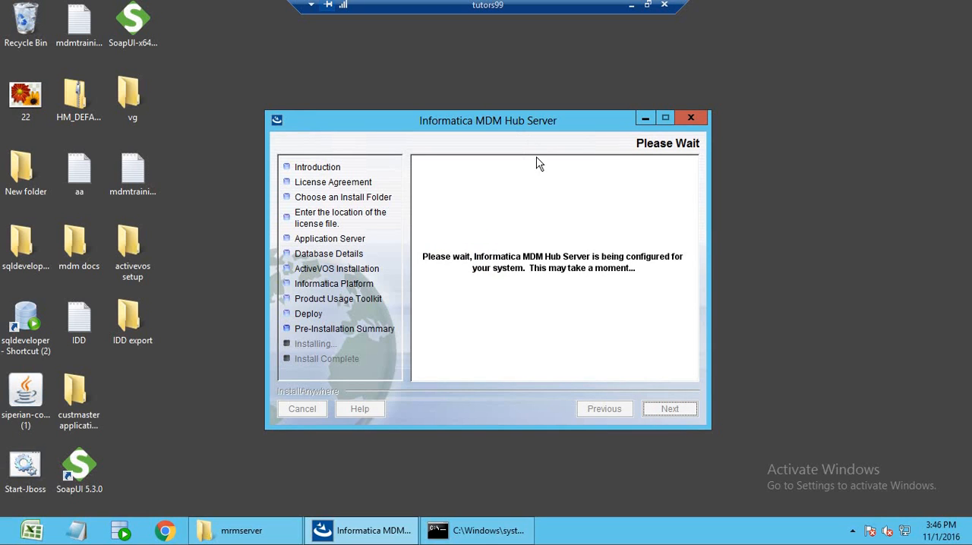
Move the installer window aside and restore the JBoss console to follow the server output during the installation.
drag(720, 214, 741, 205)
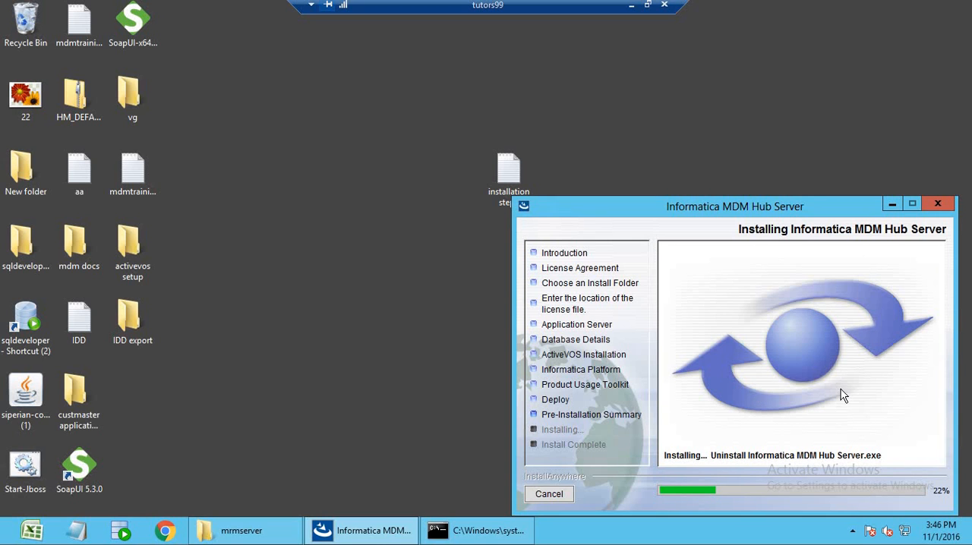
click(478, 531)
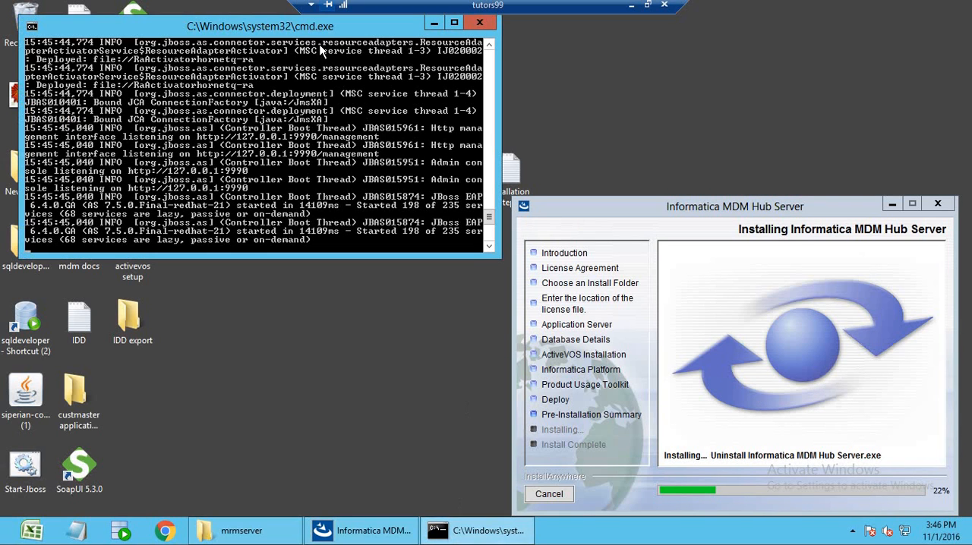
Move the JBoss console aside and open the C:\jboss6.4\standalone\deployments folder in File Explorer to check for deployed files.
drag(300, 33, 767, 16)
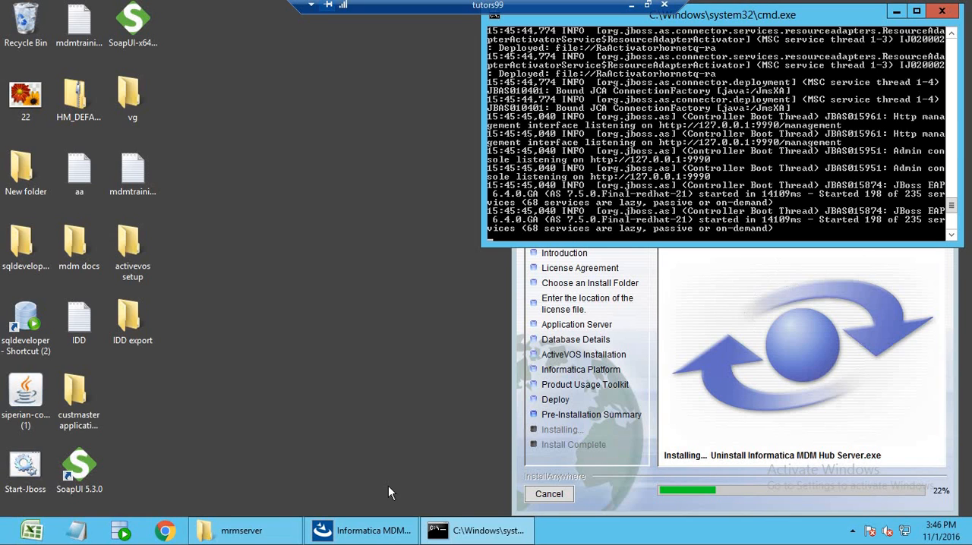
mouse_move(2, 544)
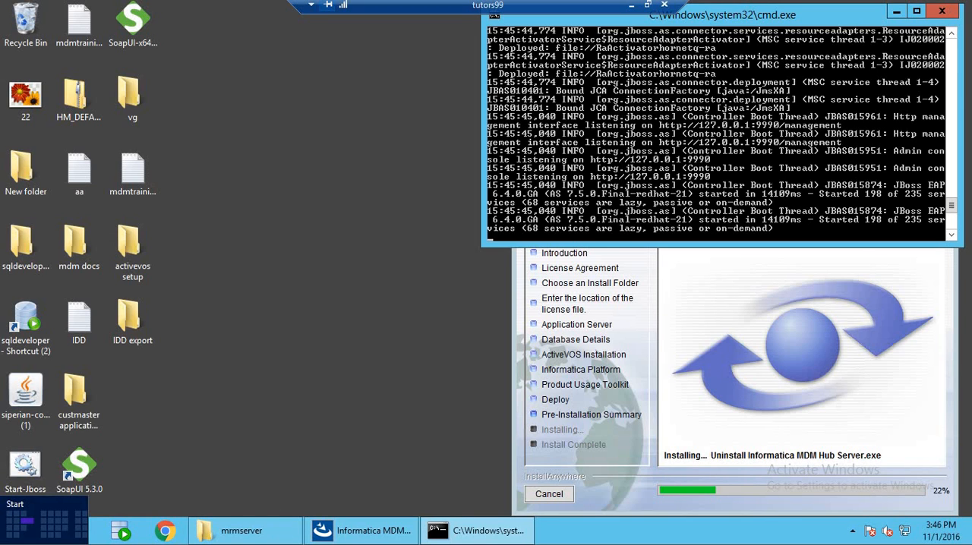
click(17, 530)
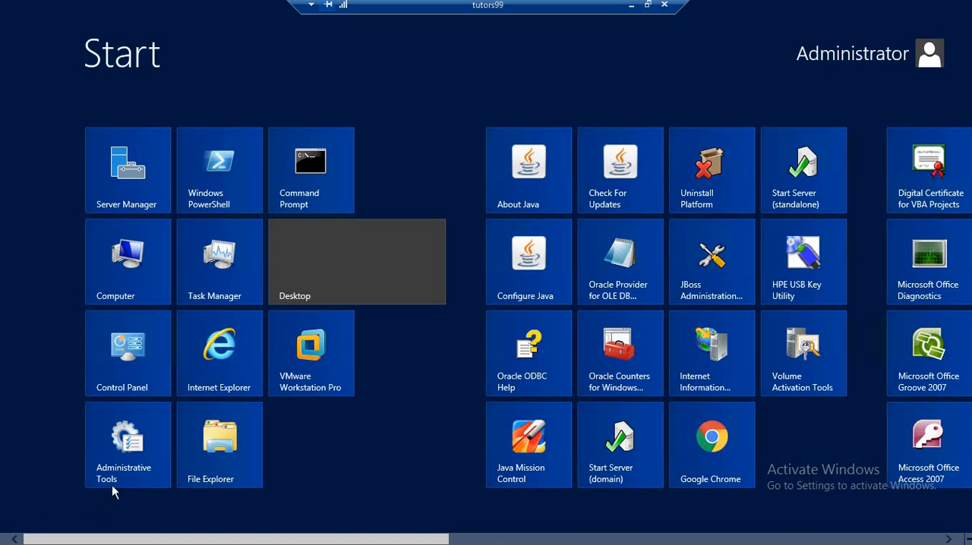
click(142, 284)
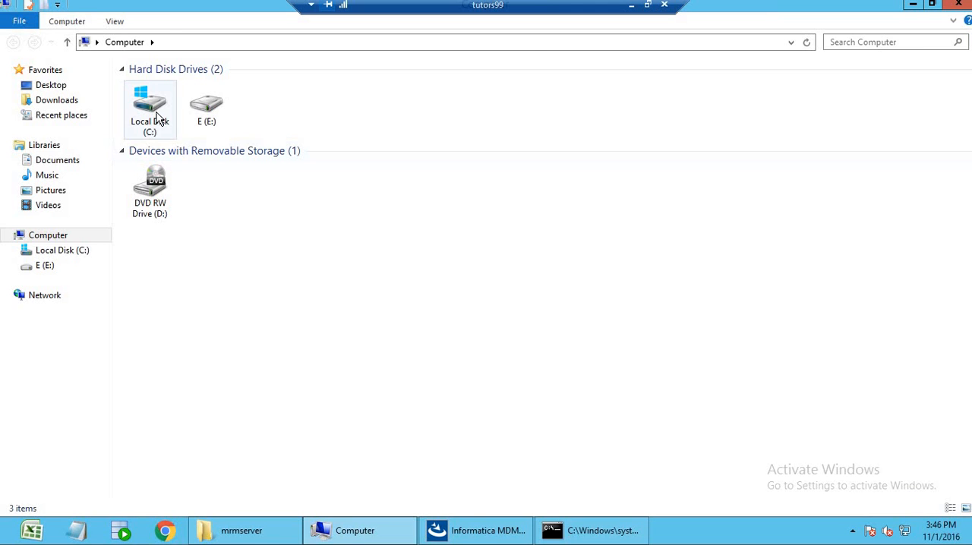
double_click(163, 121)
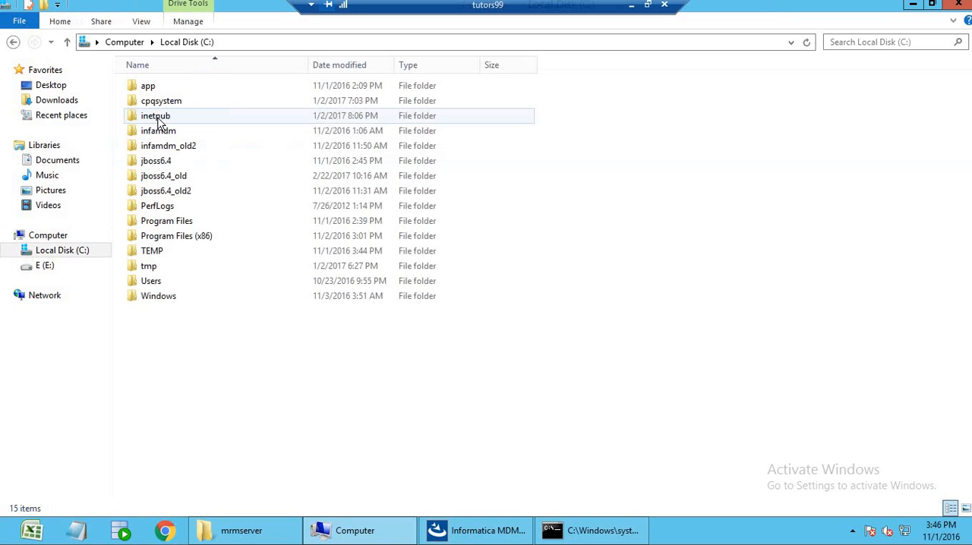
double_click(180, 162)
double_click(178, 222)
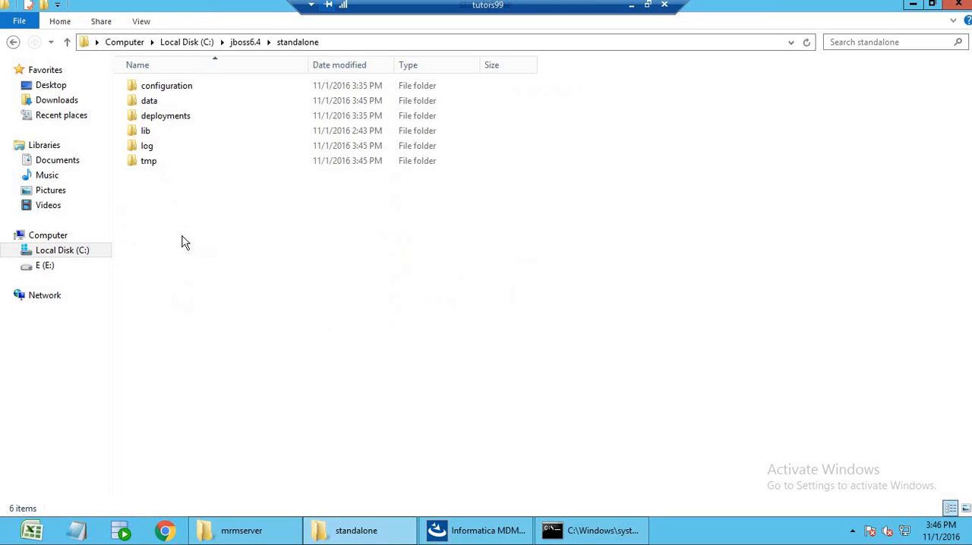
click(180, 121)
key(Return)
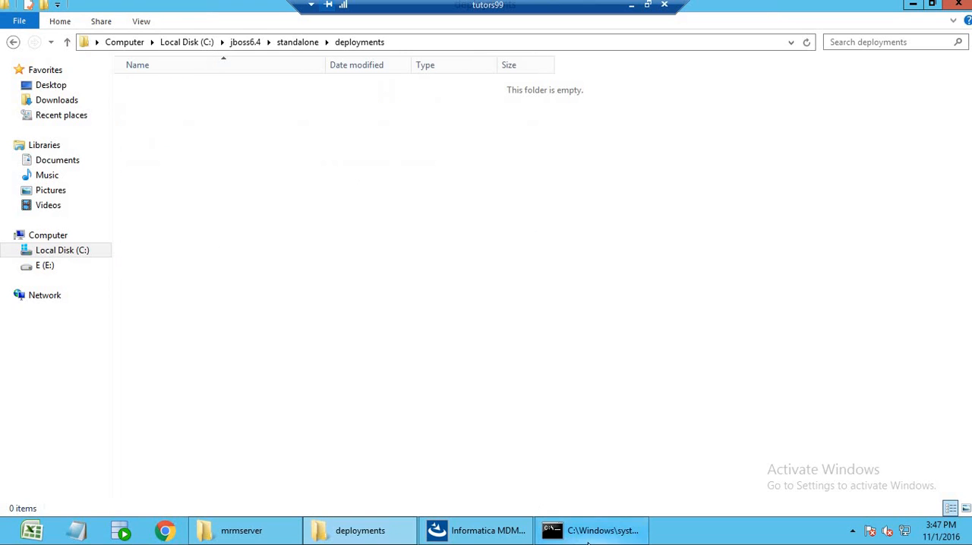
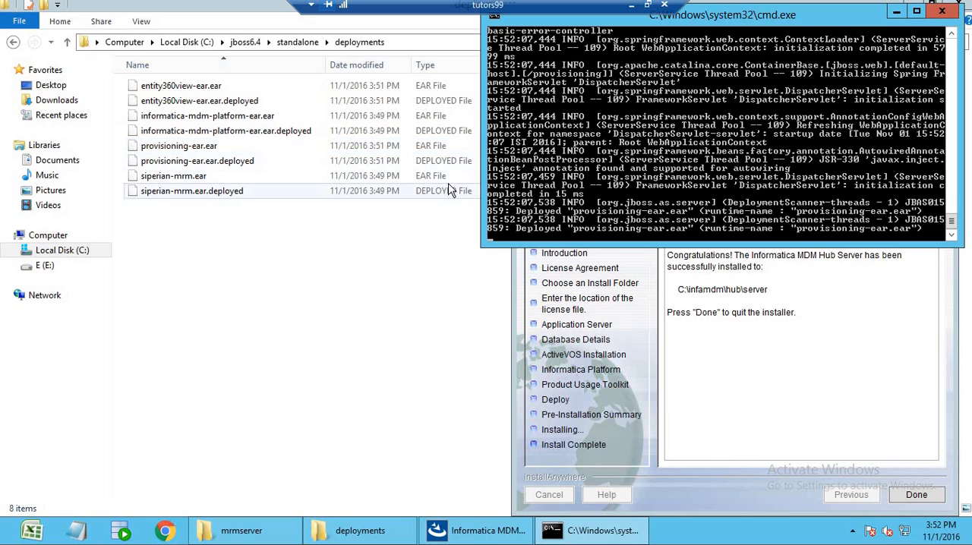
Quit the finished Hub Server installer and open localhost:8080/cmx in Chrome.
click(896, 12)
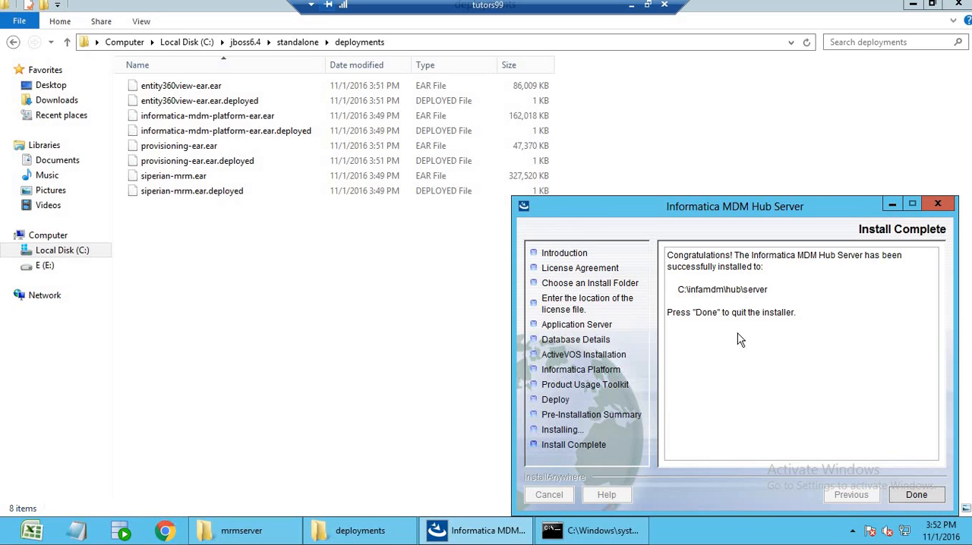
click(917, 495)
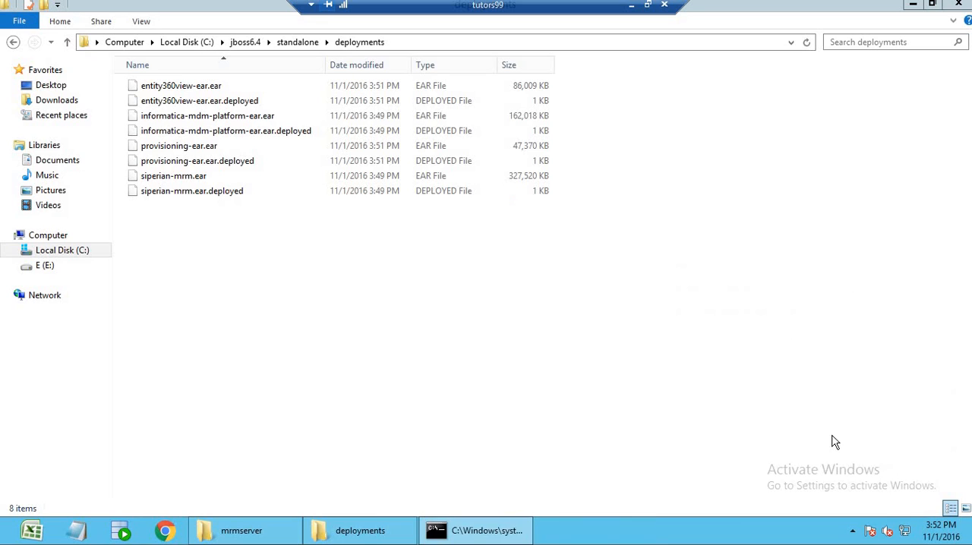
click(164, 532)
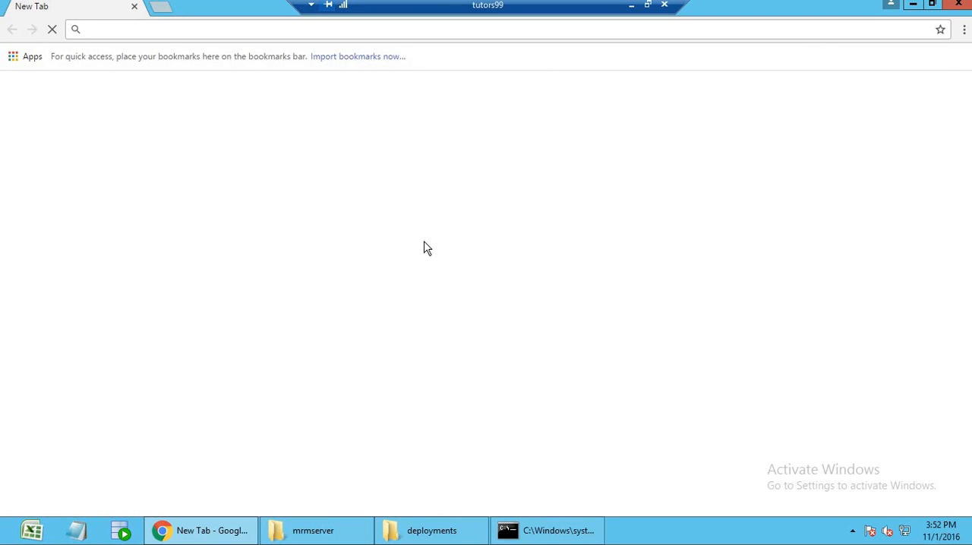
text(localhost:8080)
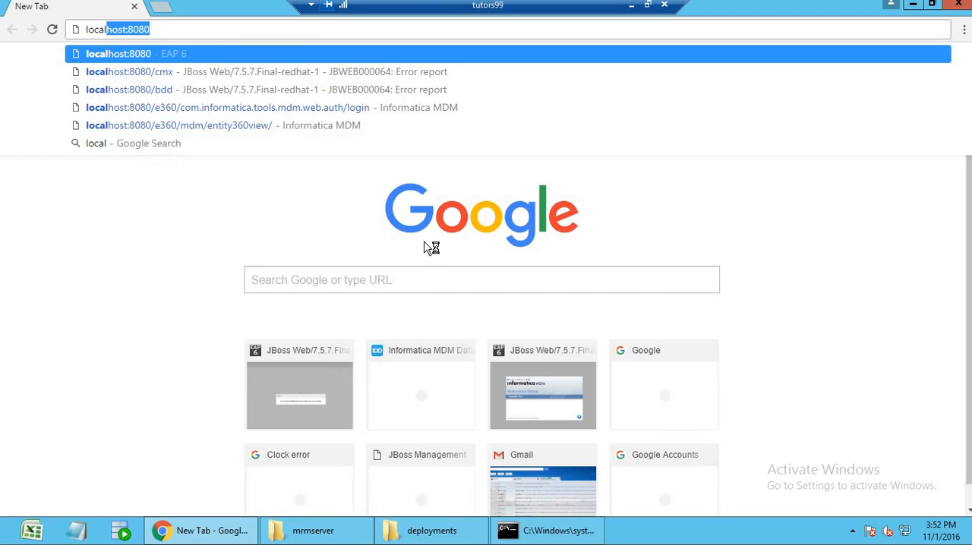
key(Right)
text(/cmx)
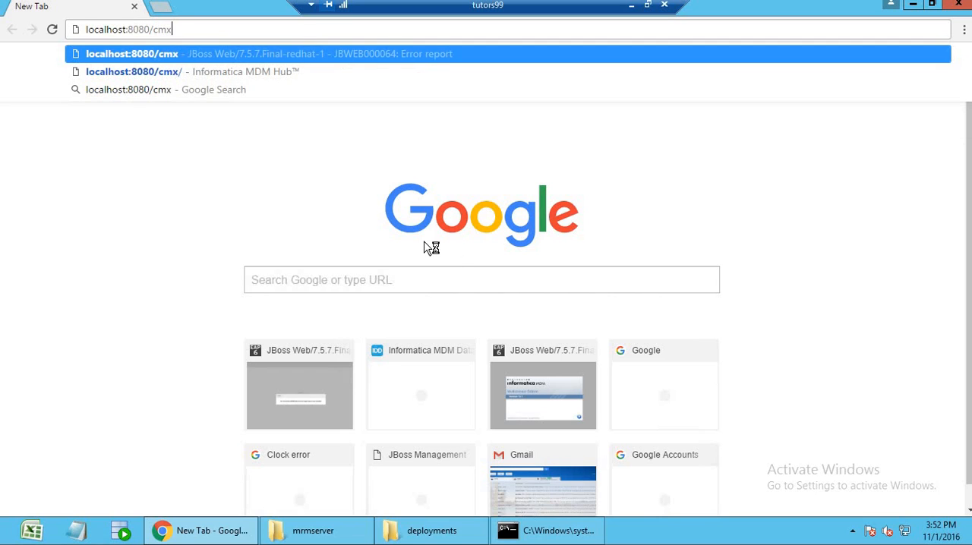
key(Return)
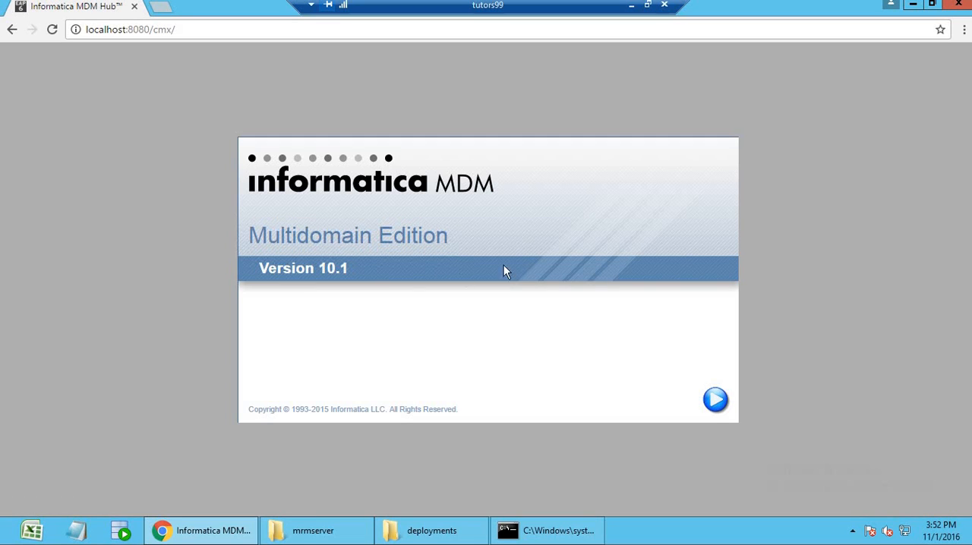
Check the version on the MDM Hub launch page and the EAR files in the deployments folder, and return to the launch page.
drag(249, 243, 268, 269)
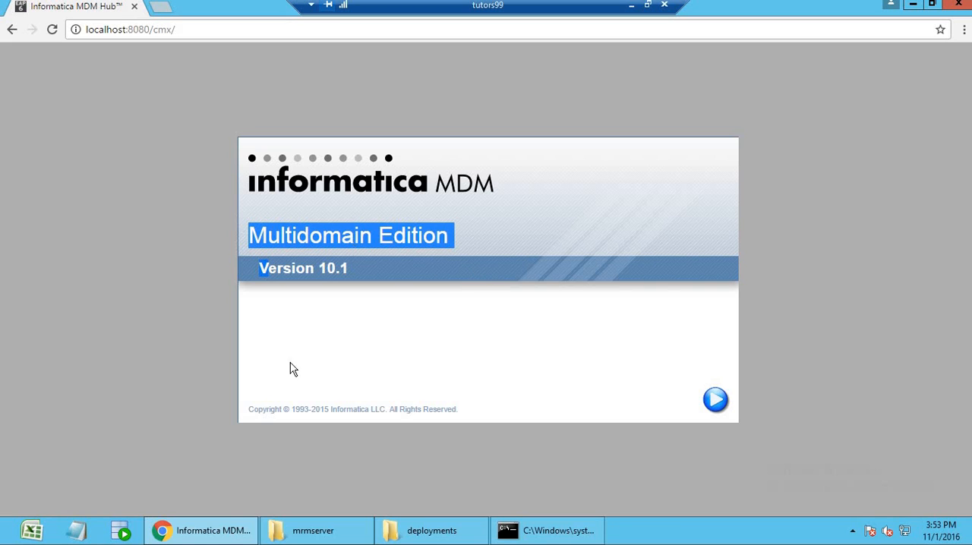
click(429, 300)
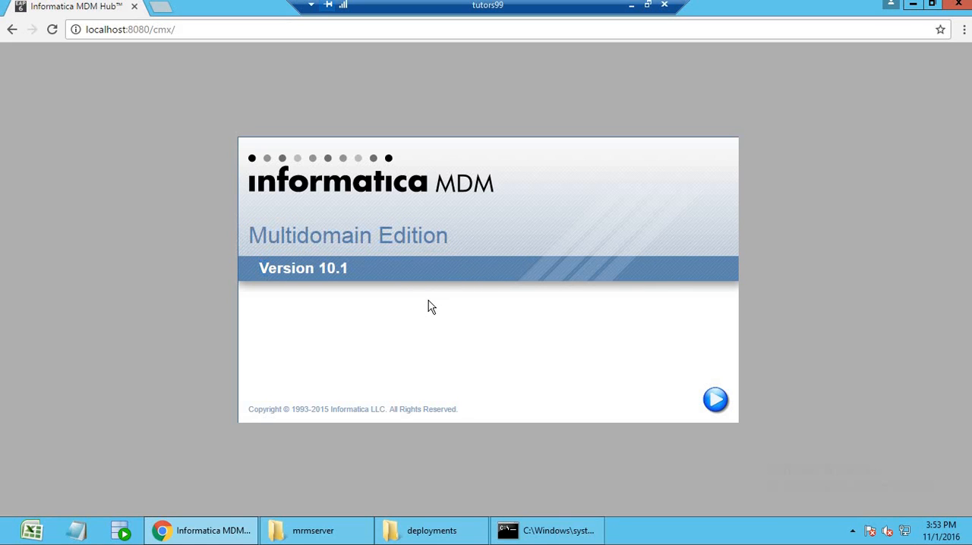
click(423, 536)
drag(268, 251, 211, 105)
click(251, 312)
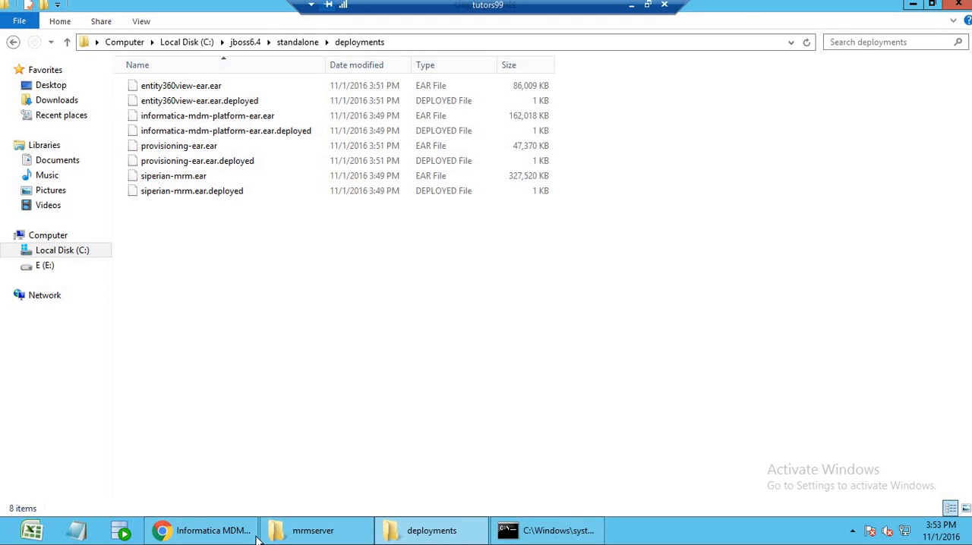
click(204, 531)
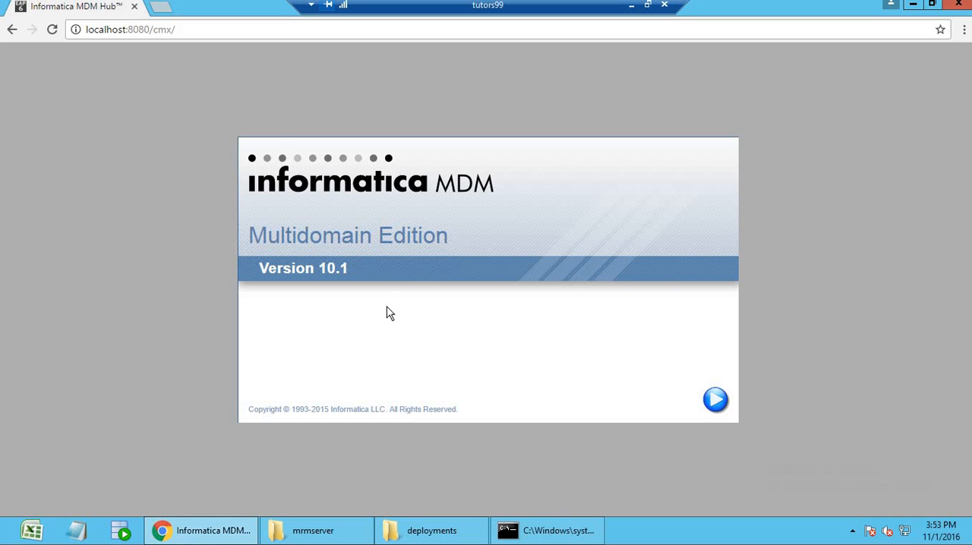
click(229, 29)
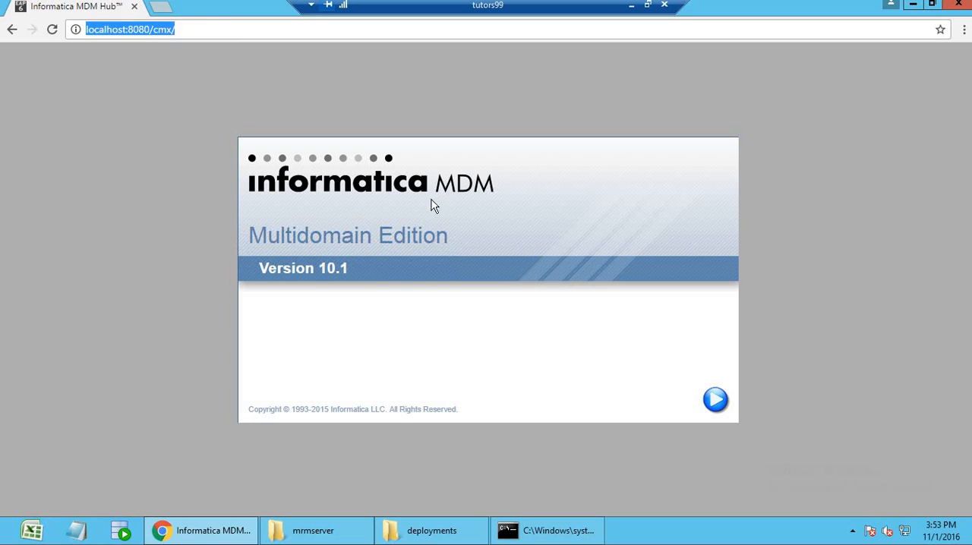
Launch the Hub Console by keeping and running the siperian-console JNLP file, checking the JBoss server output while it loads.
click(715, 401)
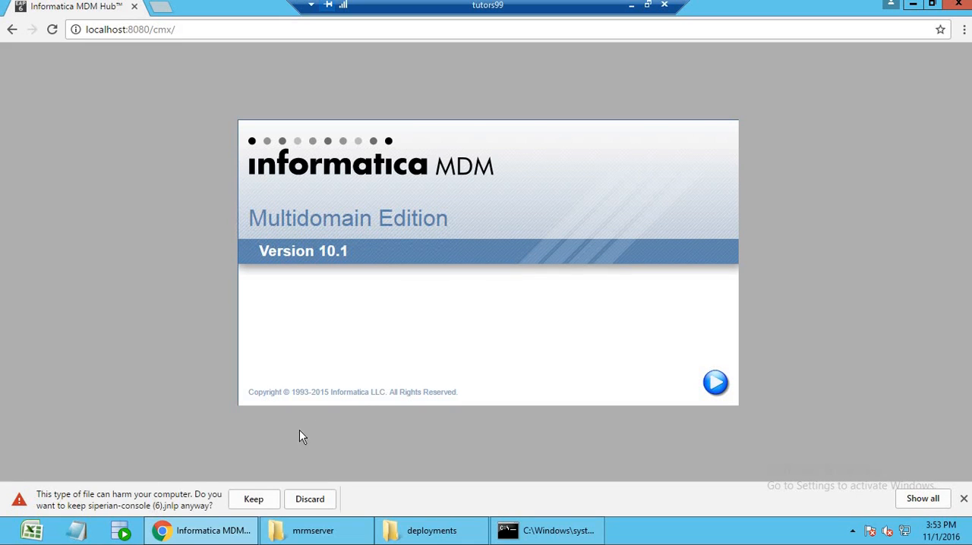
click(255, 498)
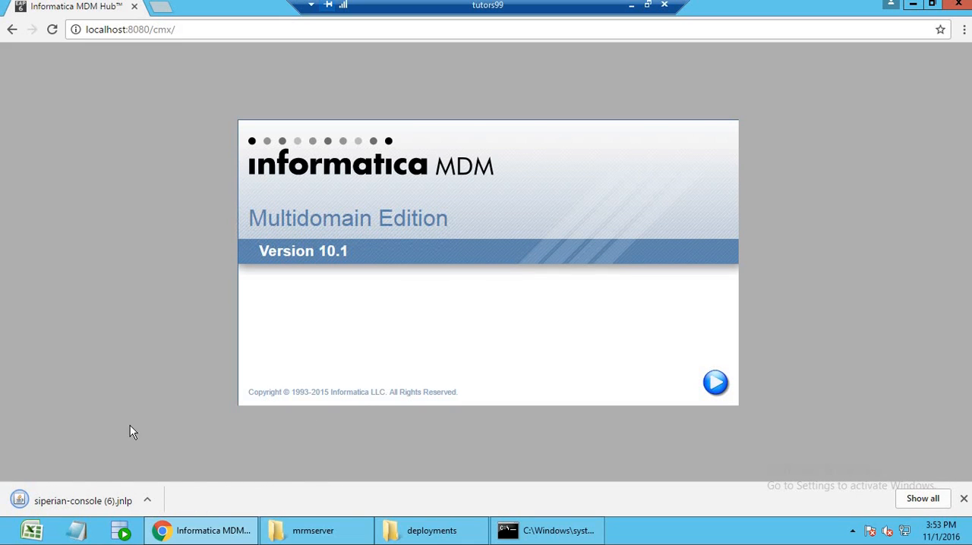
click(83, 504)
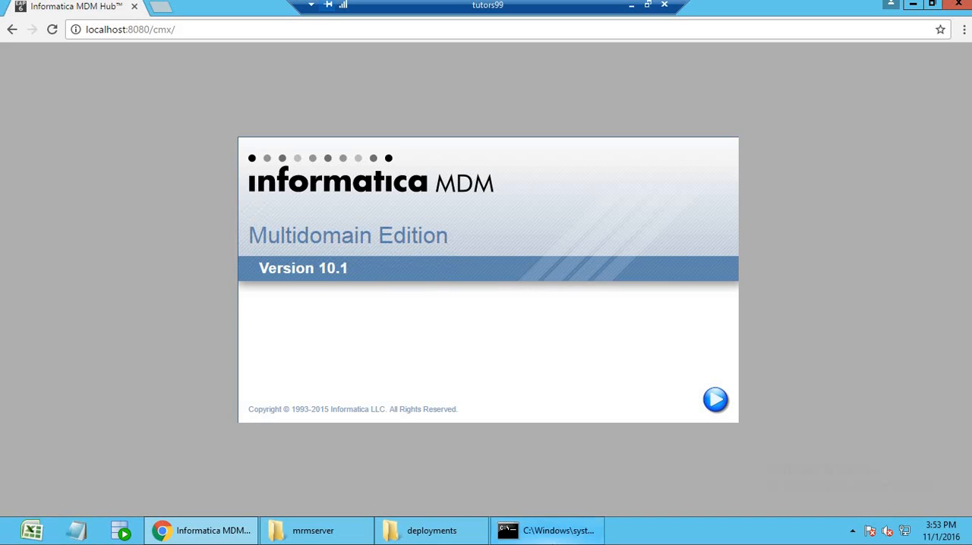
click(553, 532)
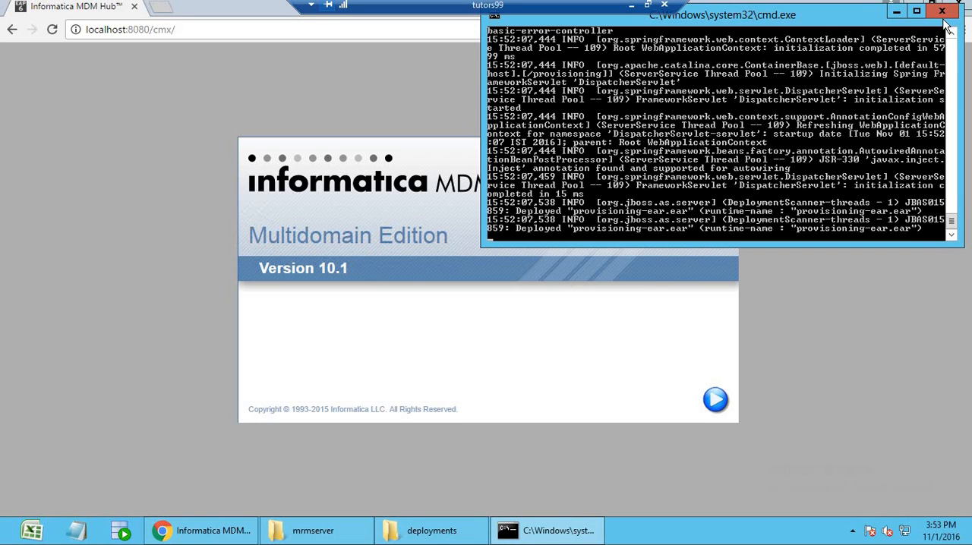
click(897, 11)
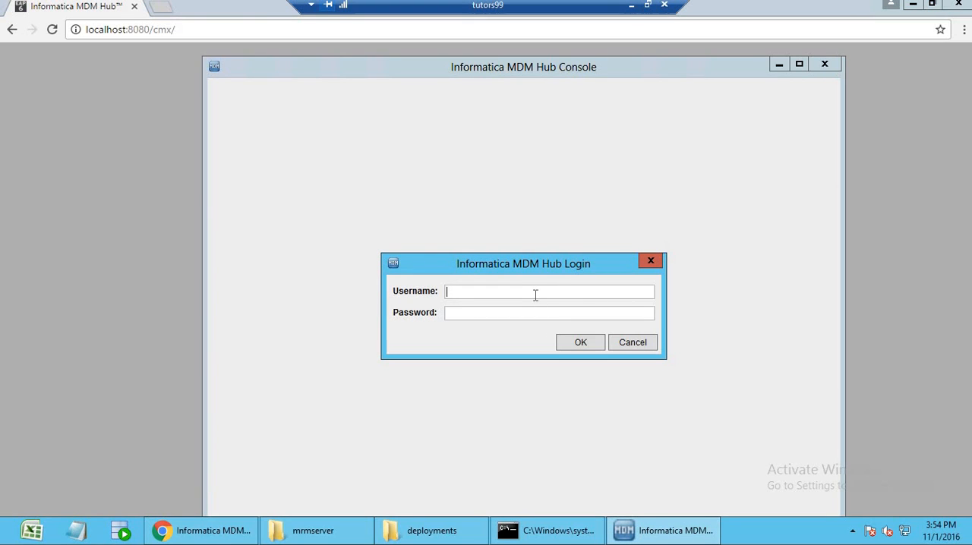
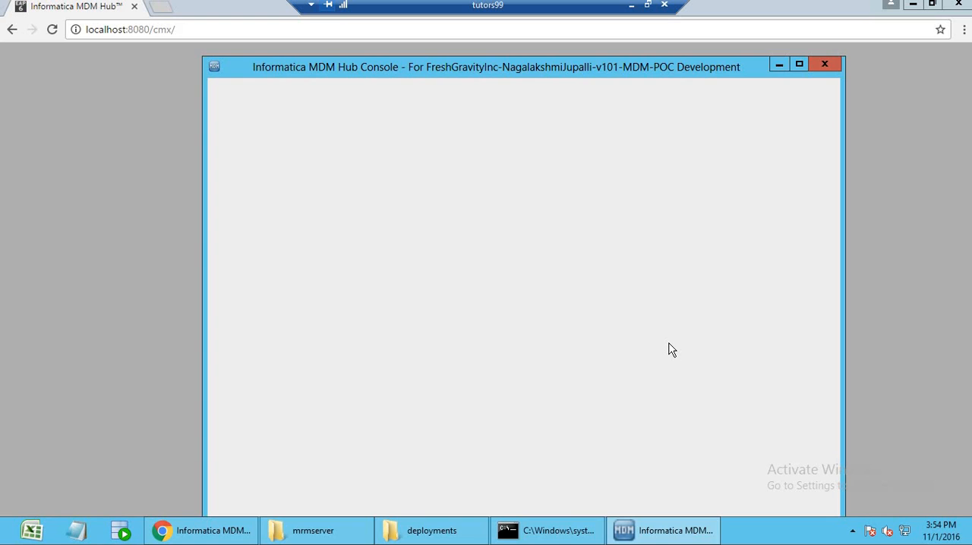
Log in to the Hub Console with the administrator username and password and connect to the MDM Hub Master Database in English (United States).
click(516, 263)
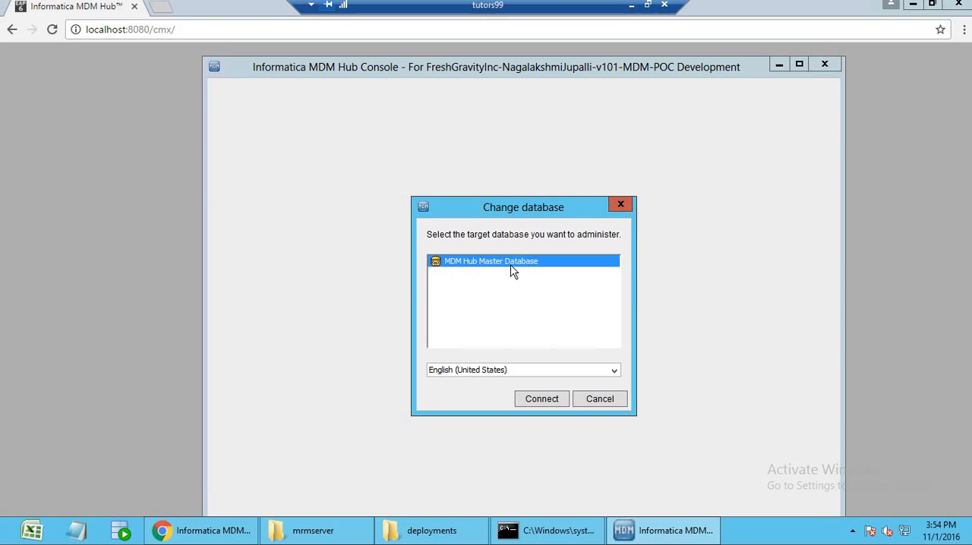
click(551, 401)
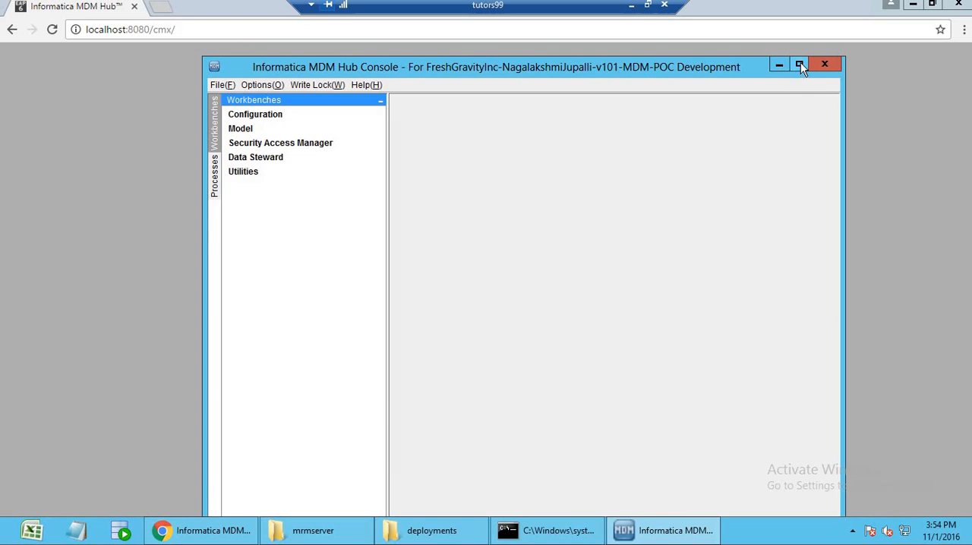
Maximize the Hub Console and expand the Utilities, Data Steward, Security Access Manager, Model and Configuration workbenches.
click(799, 64)
click(43, 107)
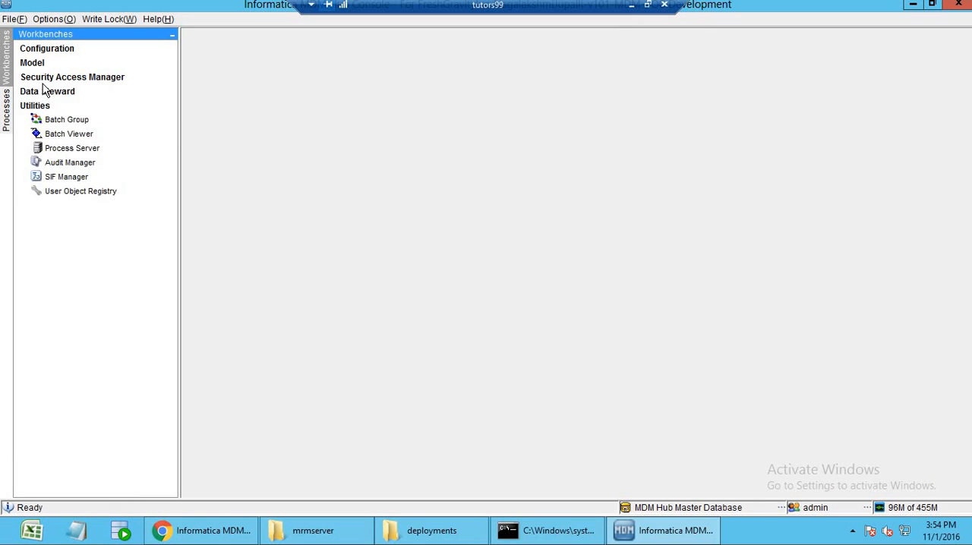
click(43, 91)
click(43, 77)
click(43, 63)
click(43, 49)
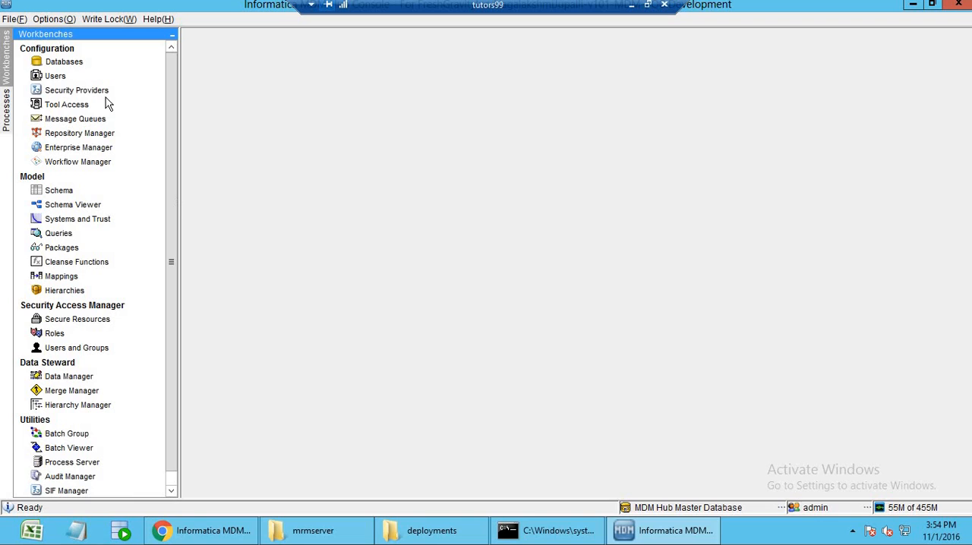
Open the Databases tool in the Configuration workbench and acquire a write lock.
click(77, 62)
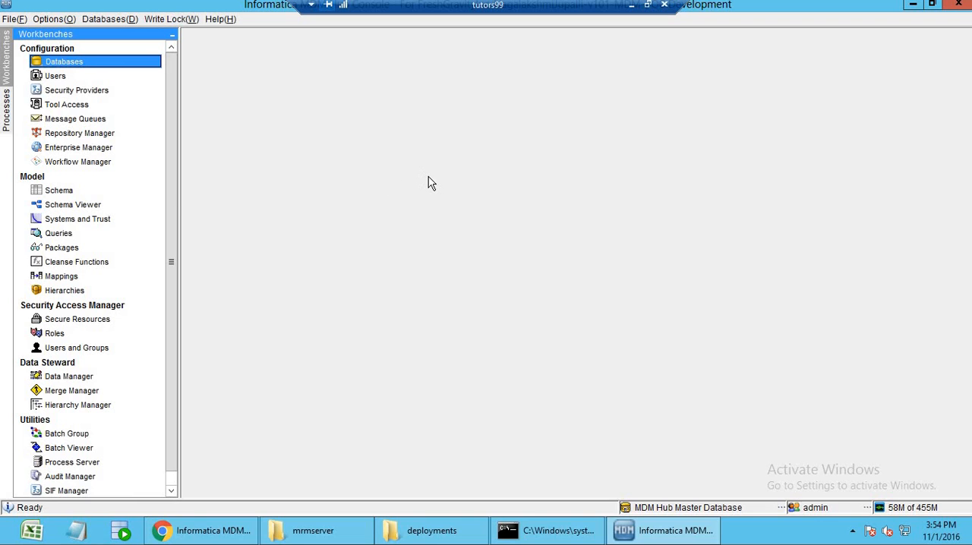
click(172, 19)
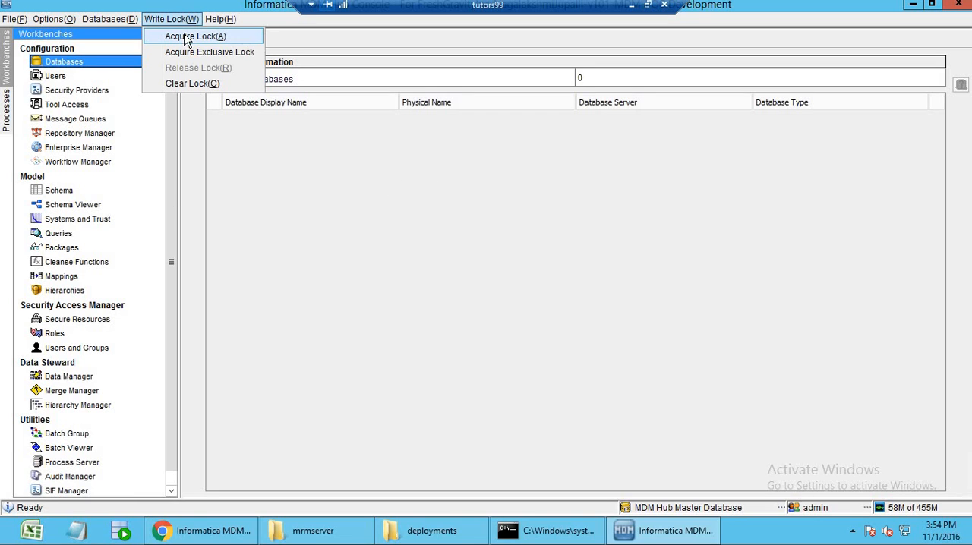
click(186, 36)
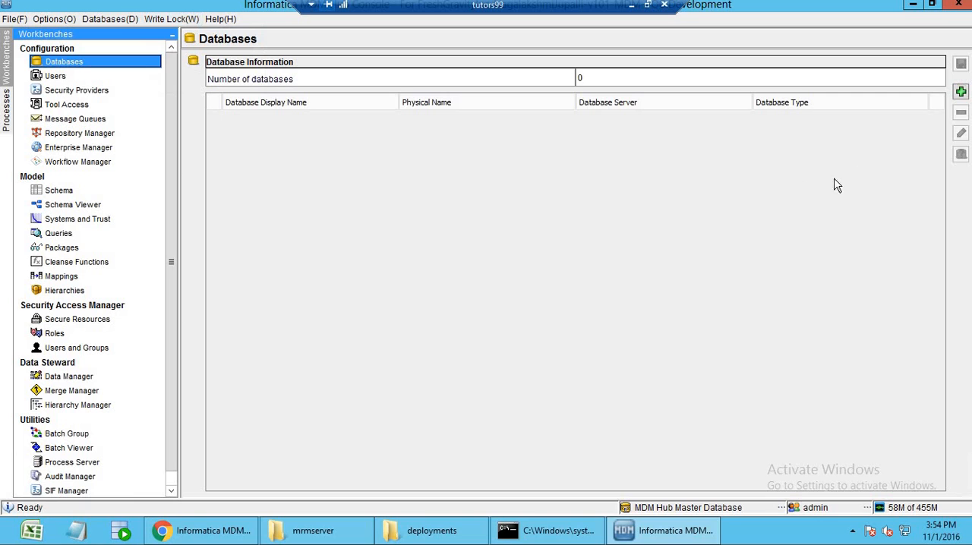
Start a new Oracle database connection with display name practice and database hostname localhost.
click(961, 91)
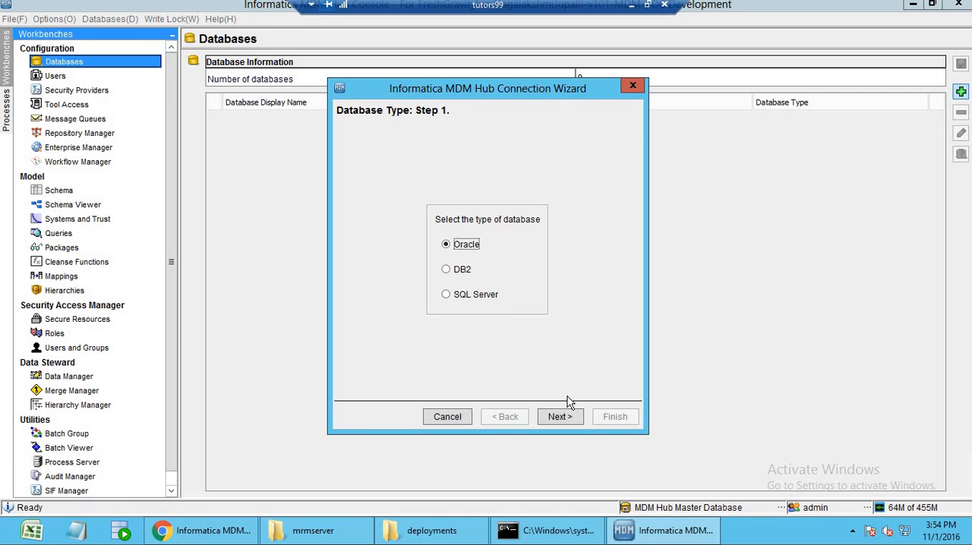
click(561, 417)
click(560, 418)
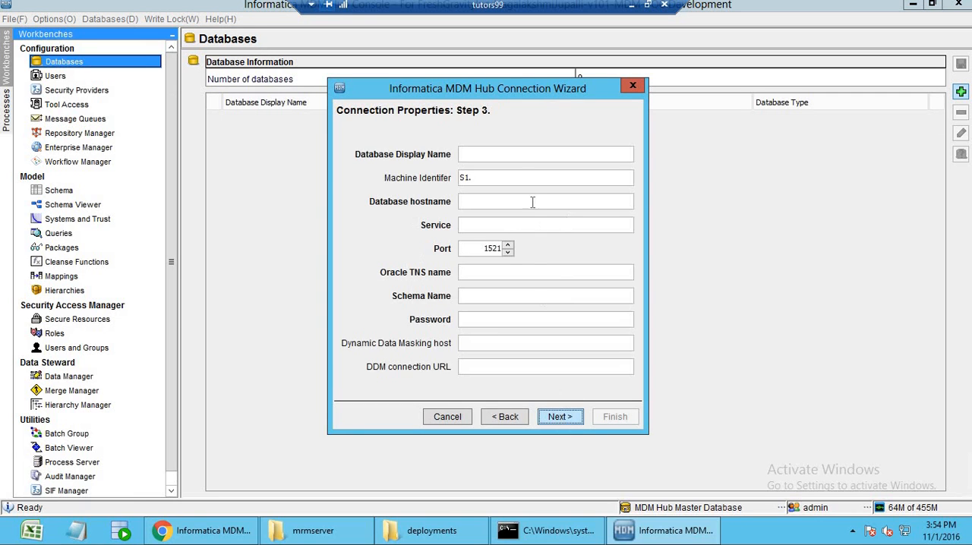
click(519, 154)
text(practice)
click(516, 204)
text(localhost)
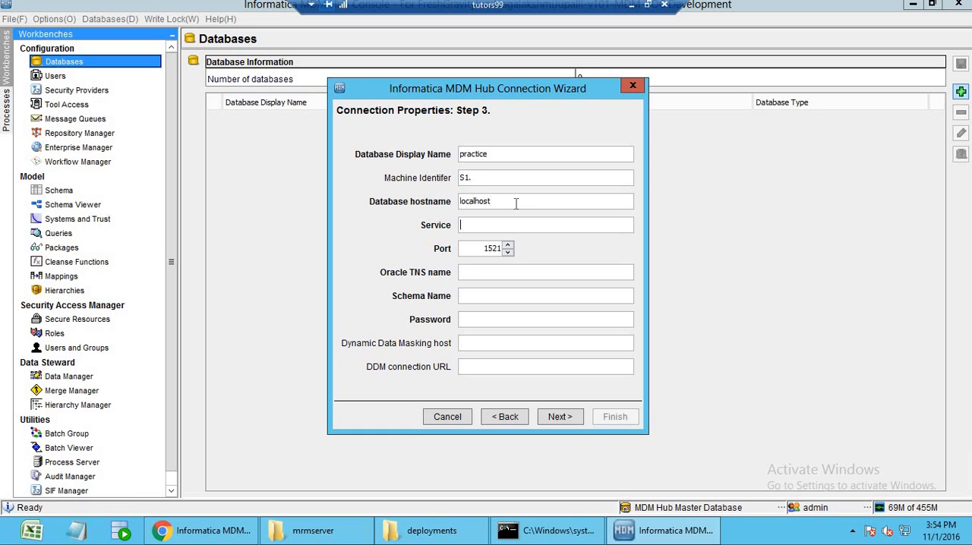
Set both the connection's service and its Oracle TNS name to orcl, keeping port 1521.
key(Tab)
text(orclq)
key(Tab)
double_click(516, 225)
text(orcl)
click(516, 272)
text(orcl)
text(pract)
text(ice)
text(••••••)
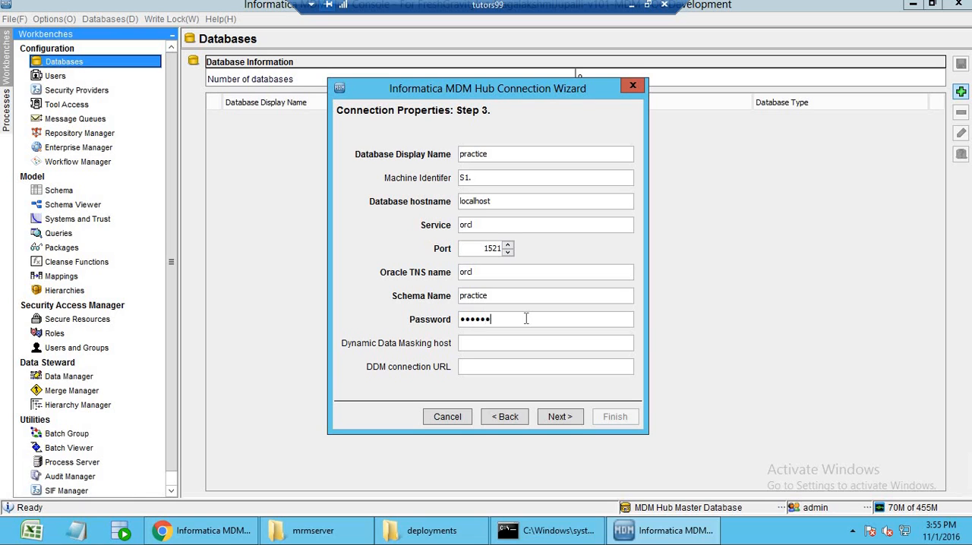
text(••)
Enter practice as the schema name, fill in the schema password and proceed to the connection summary.
click(549, 417)
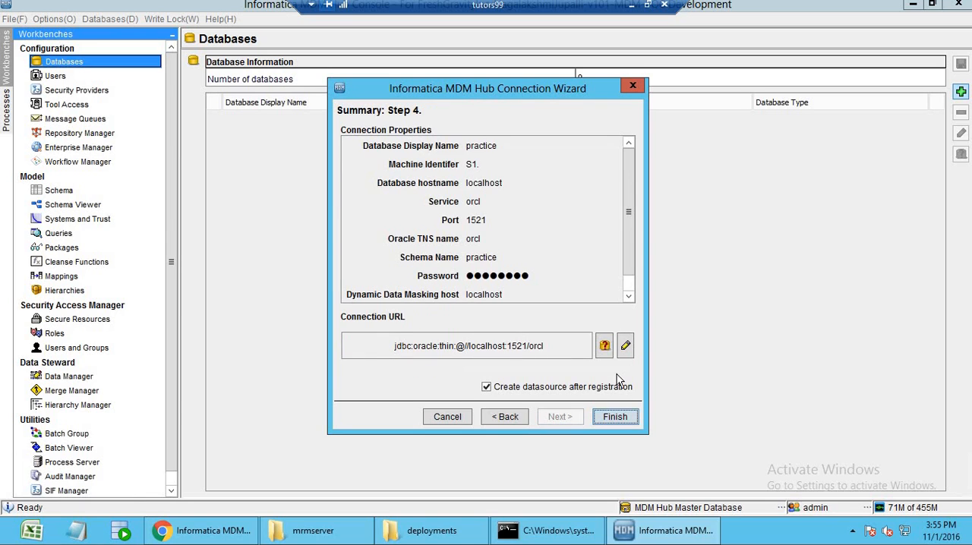
Test the new connection and register the practice database, keeping datasource creation after registration enabled.
click(605, 346)
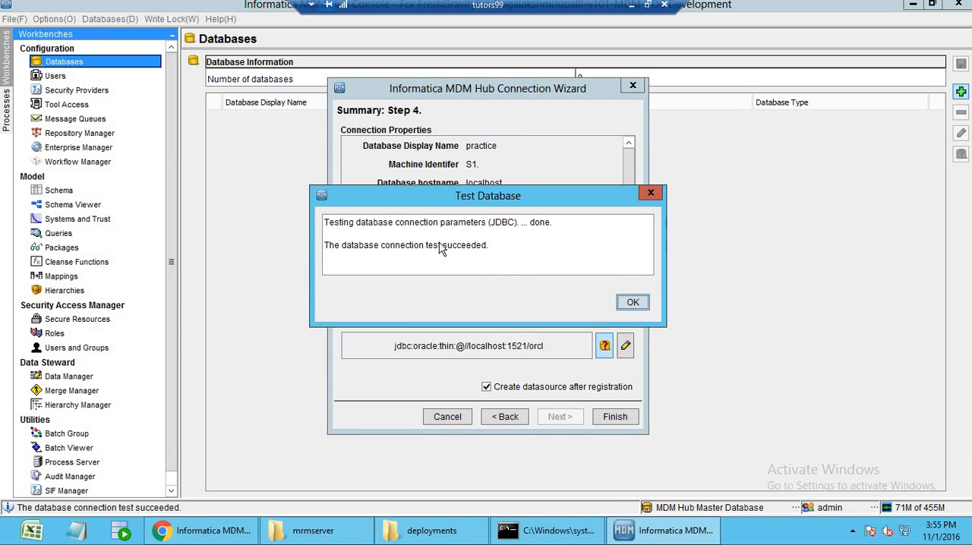
click(630, 305)
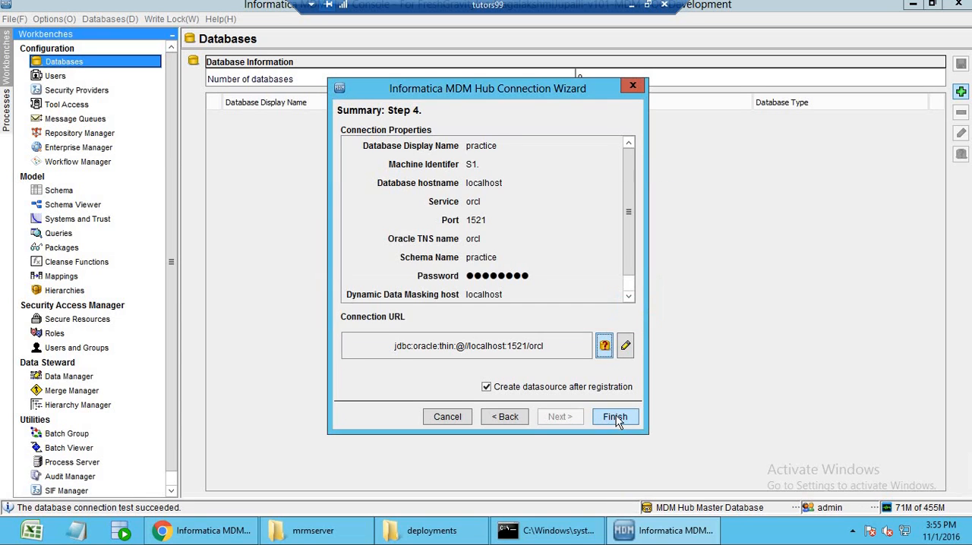
click(616, 418)
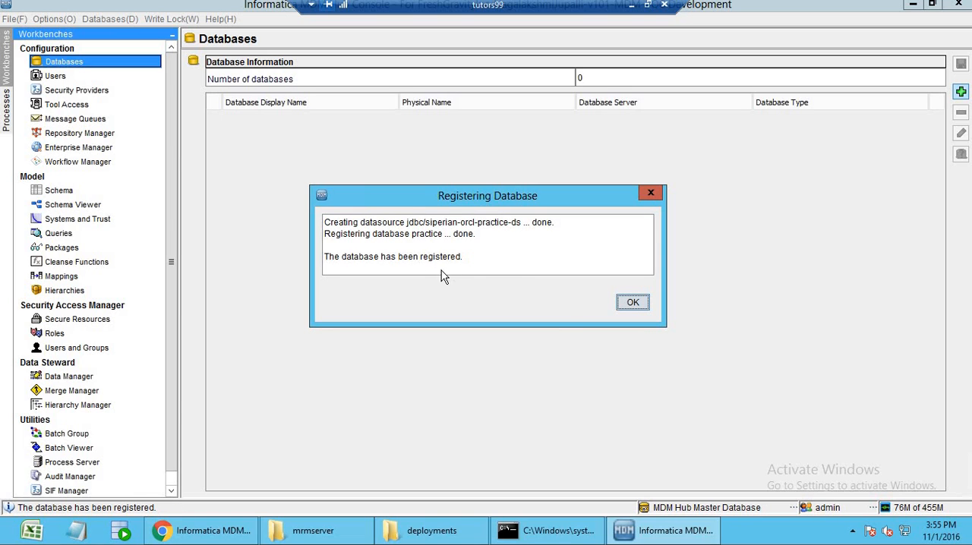
click(628, 304)
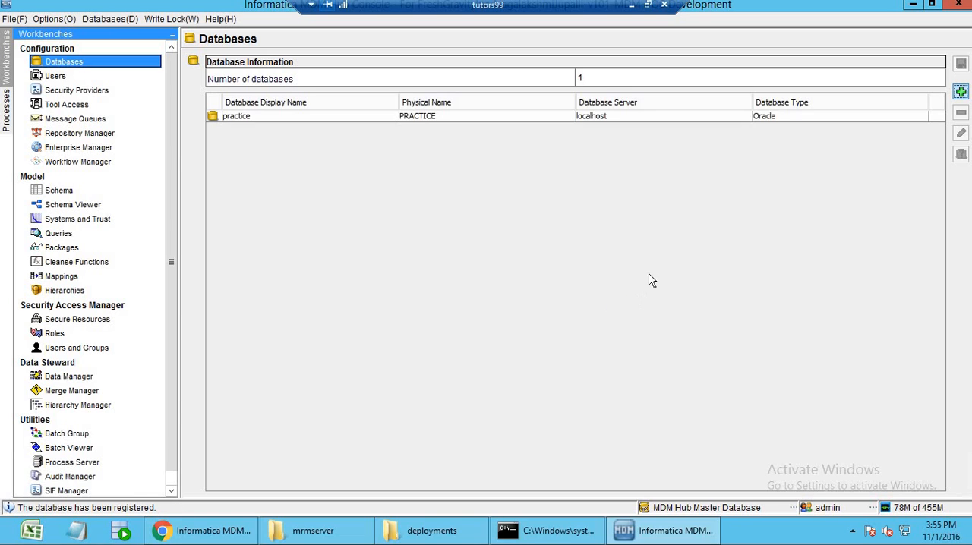
Select the registered practice database and test its connection.
click(635, 120)
click(961, 154)
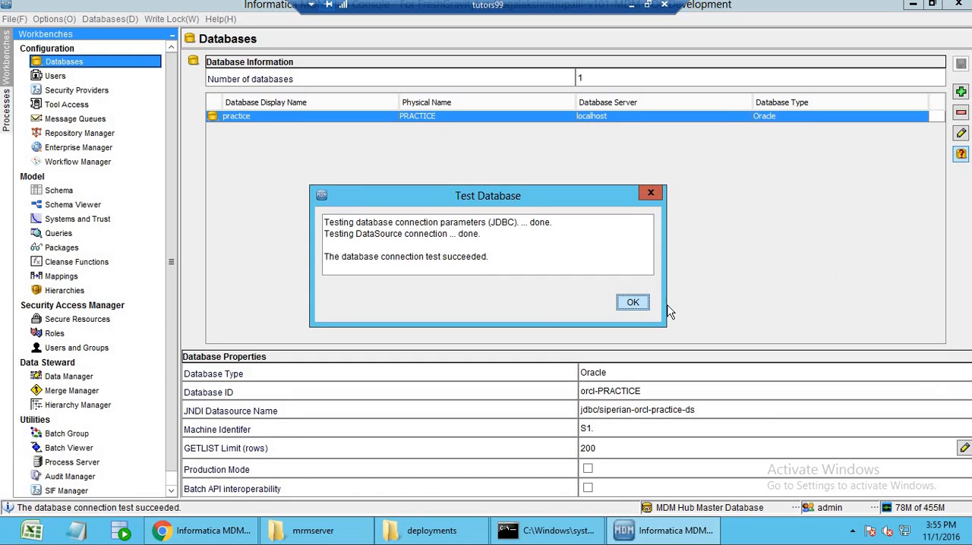
click(632, 303)
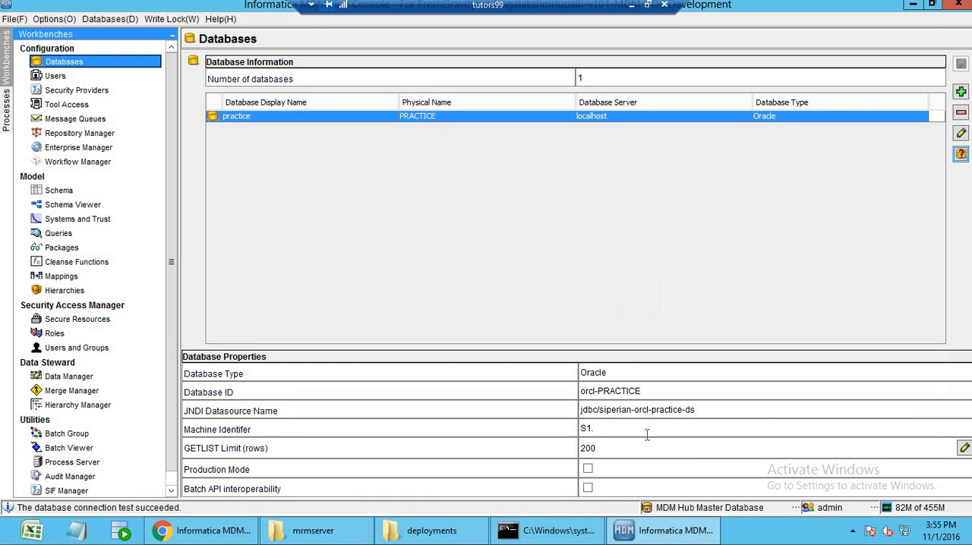
Switch the target database being administered from the MDM Hub Master Database to practice.
click(683, 515)
click(423, 223)
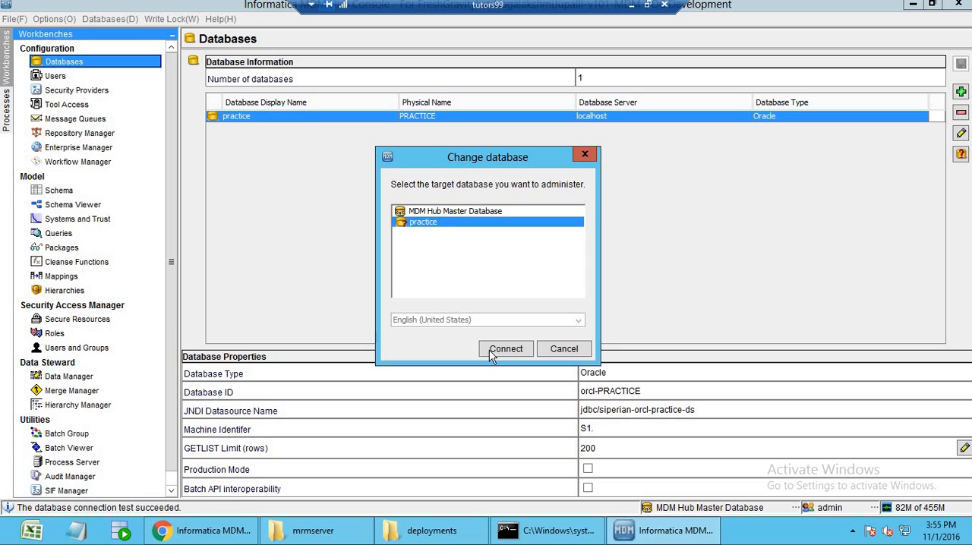
click(491, 355)
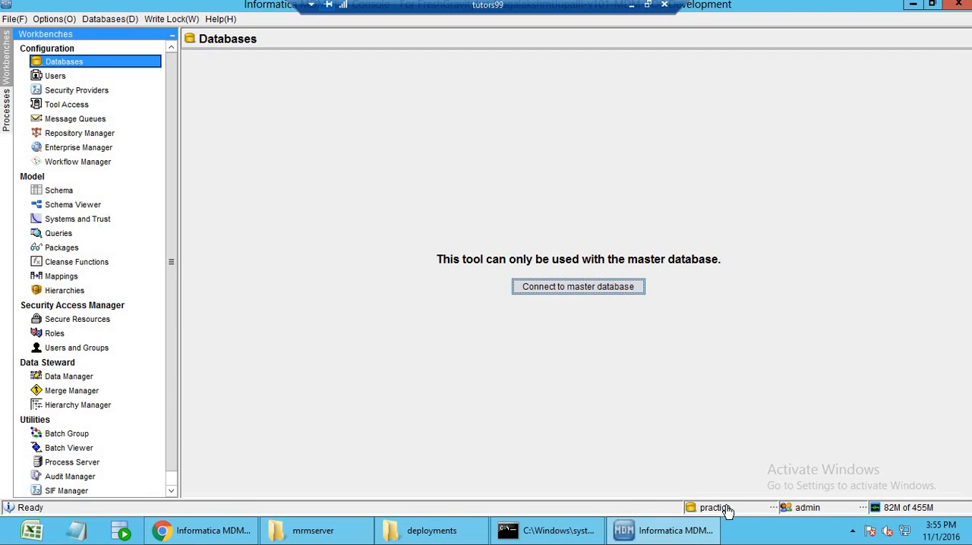
Open the Schema tool, select the landing tables and acquire a write lock on the schema.
click(76, 191)
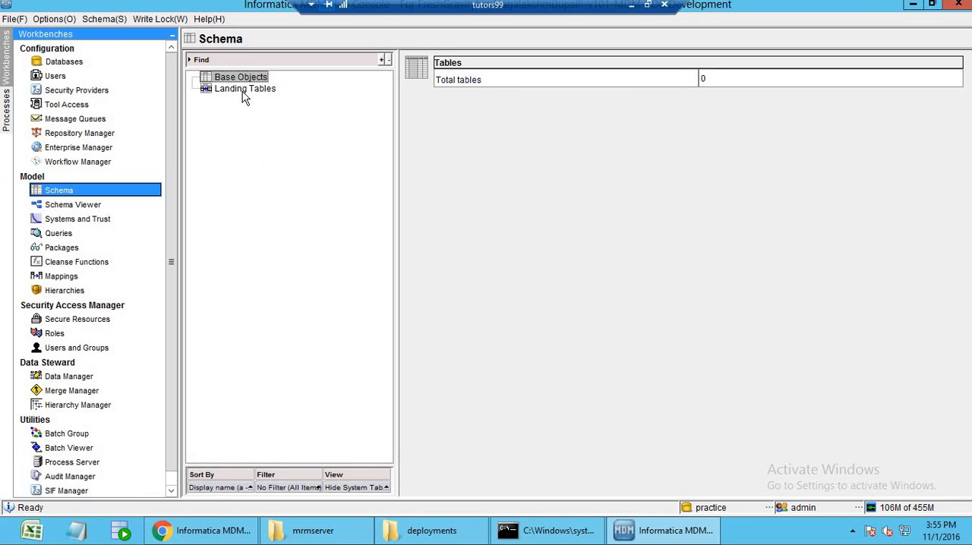
click(243, 90)
click(161, 19)
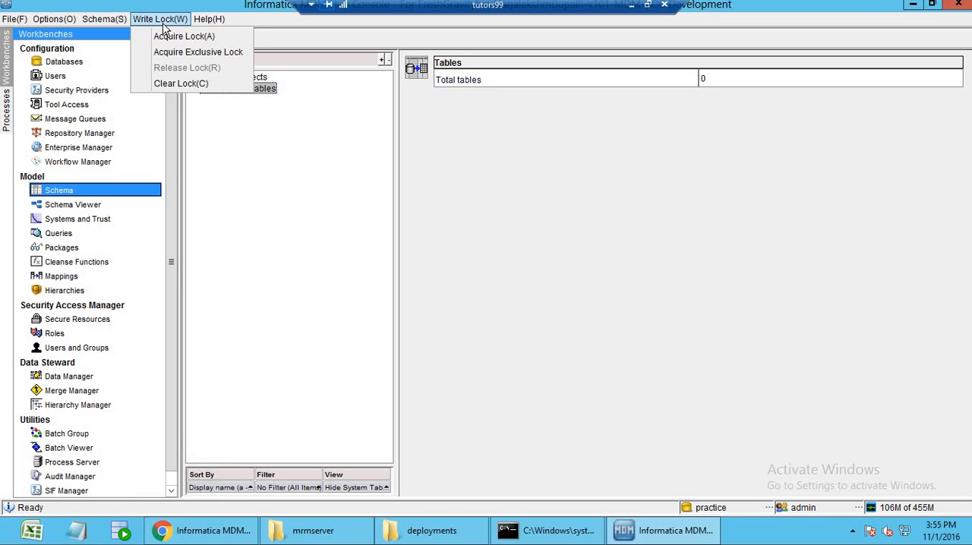
key(Return)
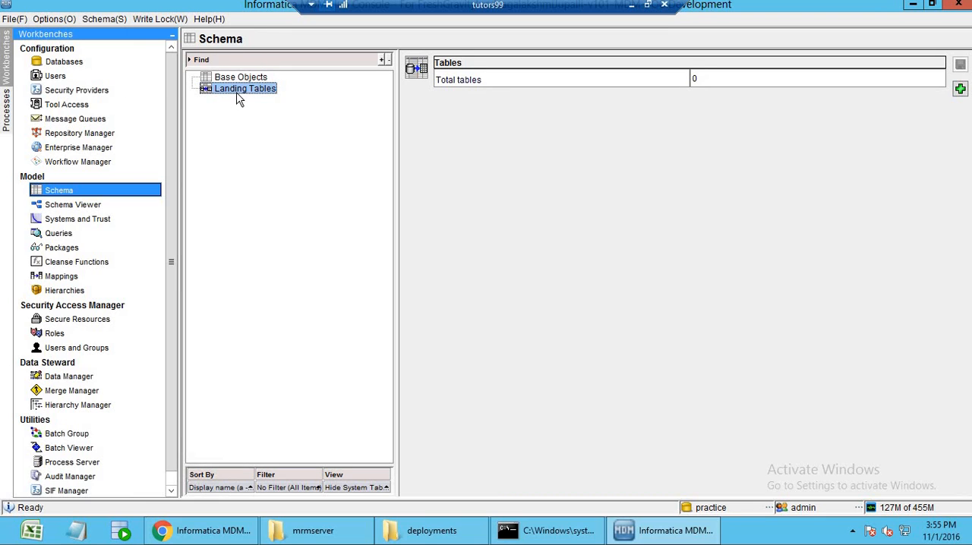
Add a landing table with the display name L_EMP, keeping the CMX_DATA and CMX_INDX tablespaces.
right_click(236, 94)
click(298, 107)
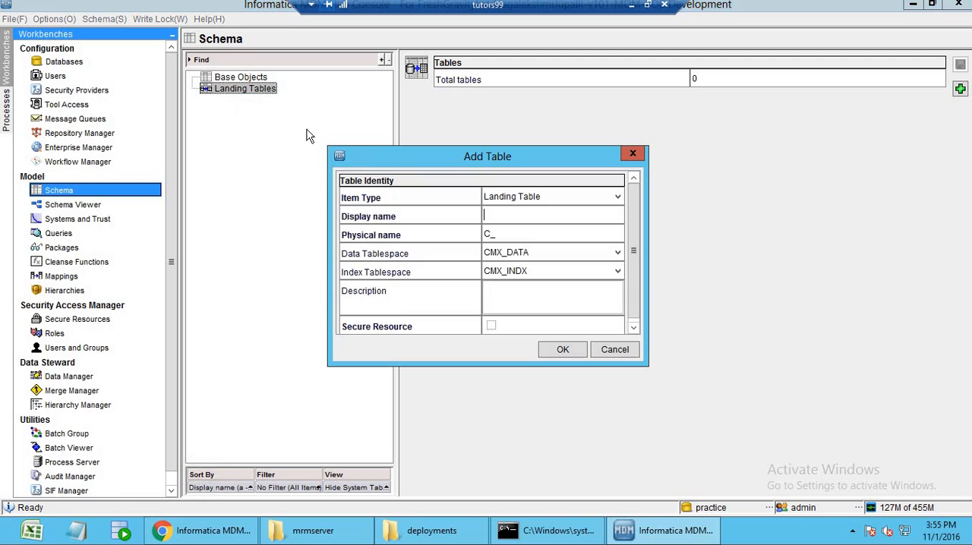
key(Caps_Lock)
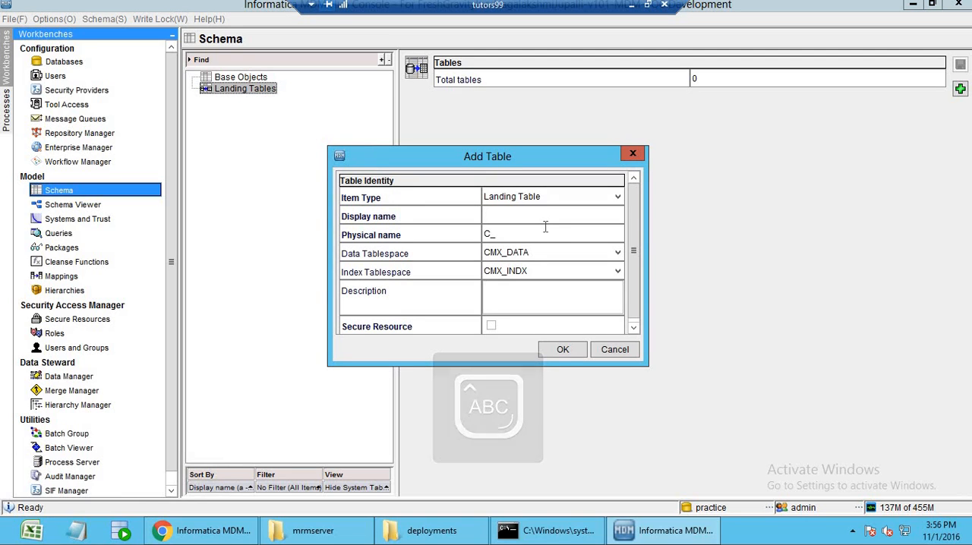
key(Tab)
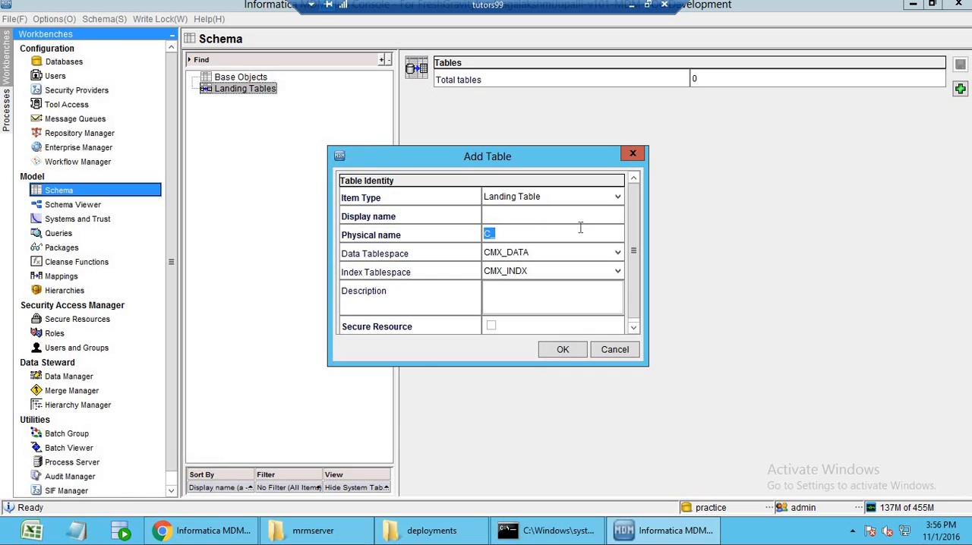
click(579, 220)
text(L_EMP)
click(562, 349)
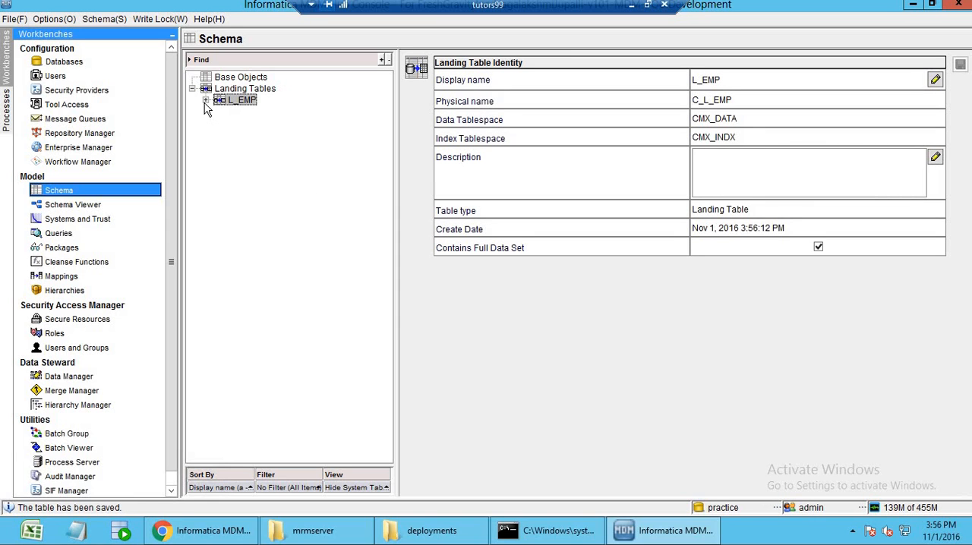
Open the columns of the L_EMP landing table and add a VARCHAR column named EMP_ID with length 50.
click(205, 100)
click(255, 113)
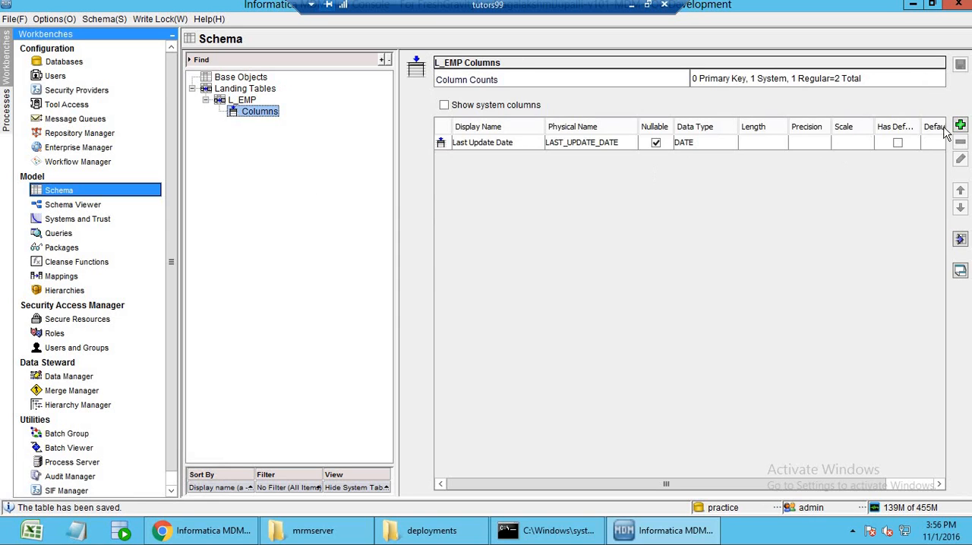
click(959, 126)
text(E)
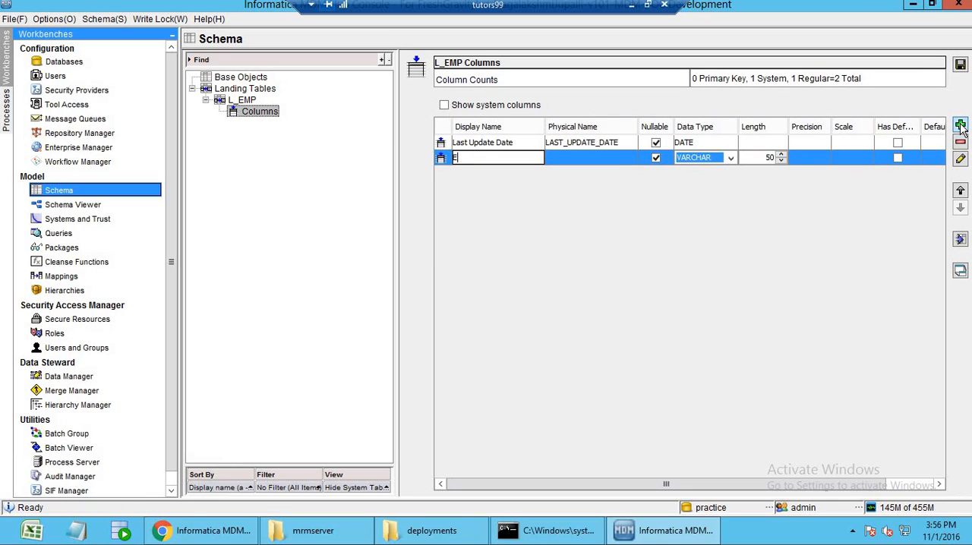
text(MP_ID)
key(Return)
Add a VARCHAR column named EMP_NAME with length 50 to L_EMP and save the table.
click(960, 126)
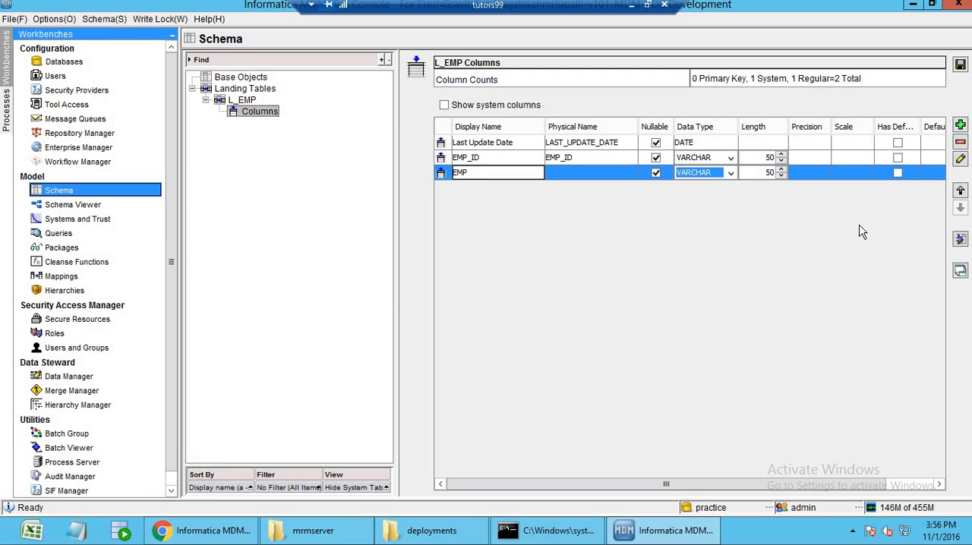
text(EMP_NAME)
key(Return)
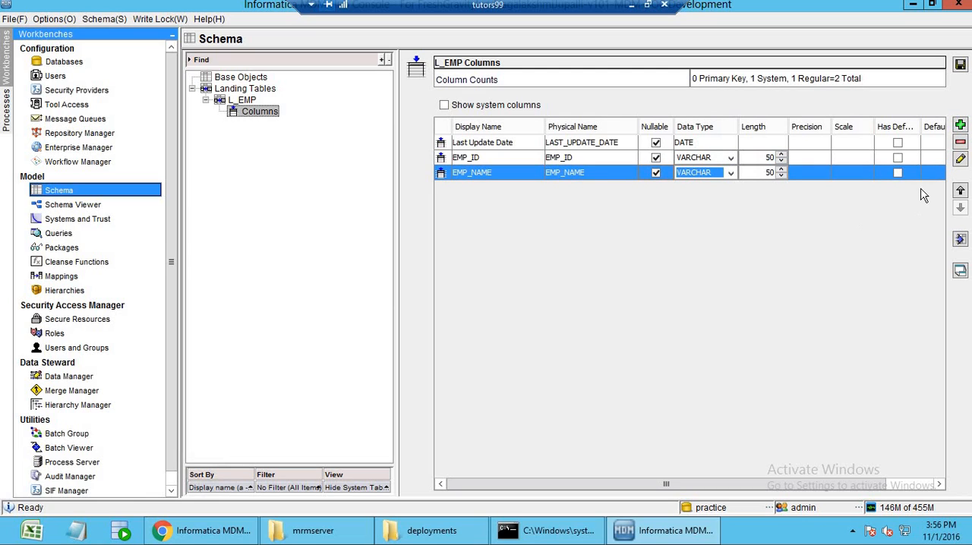
click(961, 64)
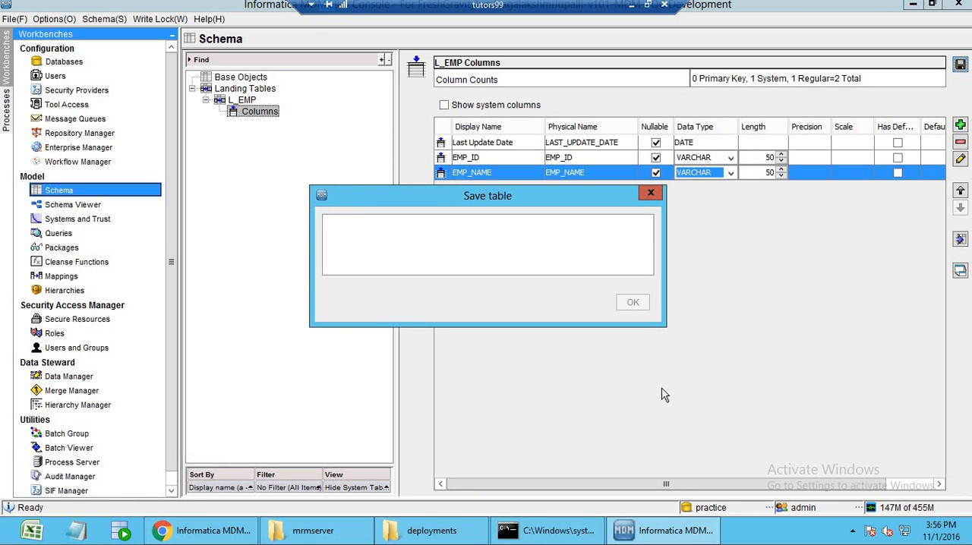
Minimize the open windows to reach the desktop and launch Oracle SQL Developer.
click(671, 537)
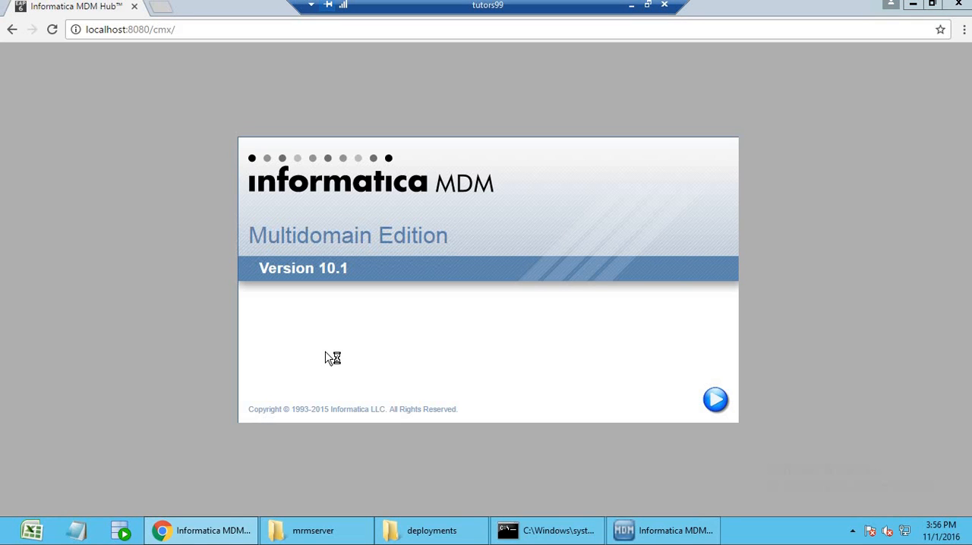
click(913, 7)
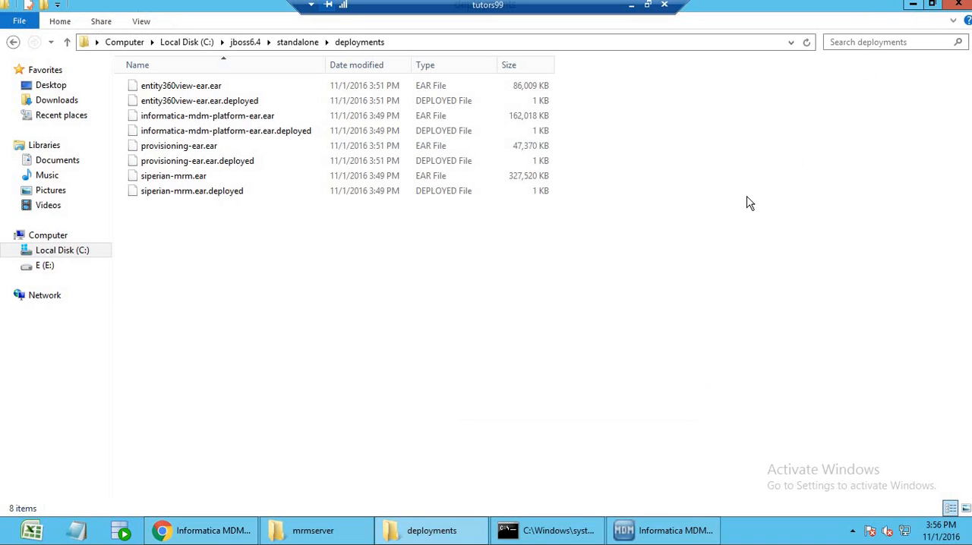
click(912, 7)
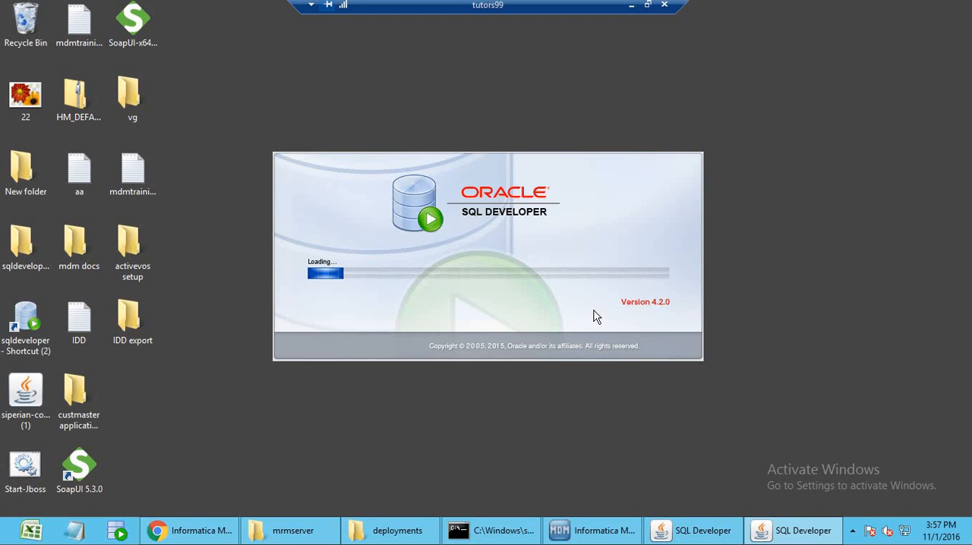
Try to close the duplicate SQL Developer instance while it is loading.
click(595, 531)
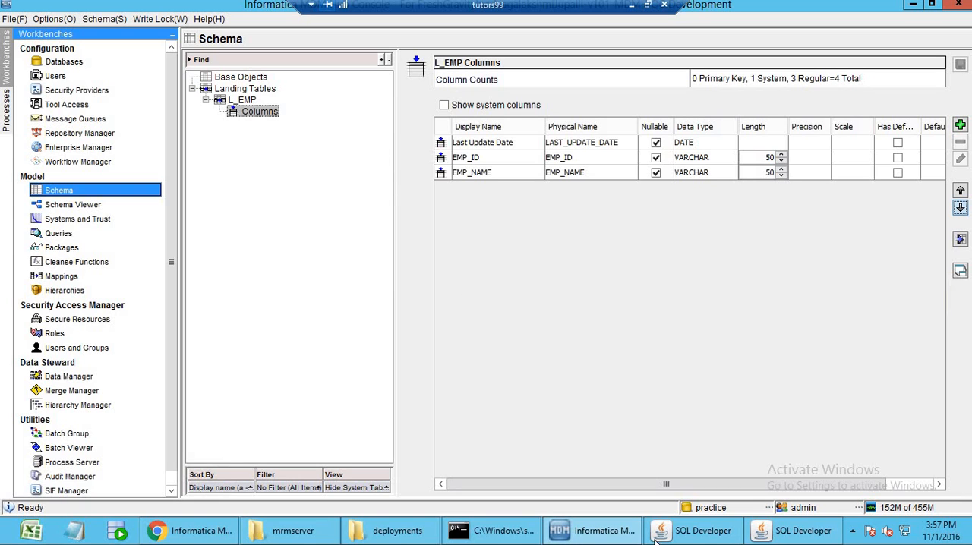
click(681, 535)
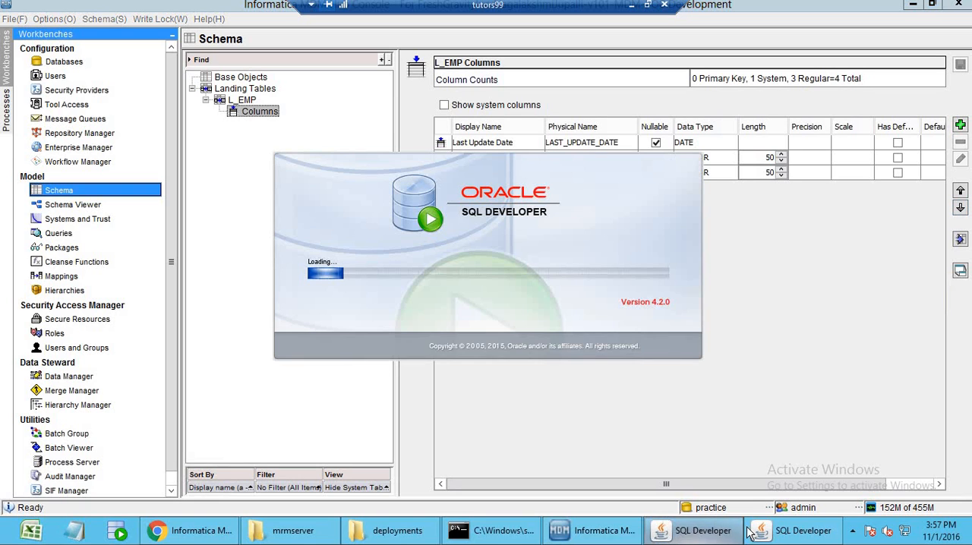
right_click(803, 538)
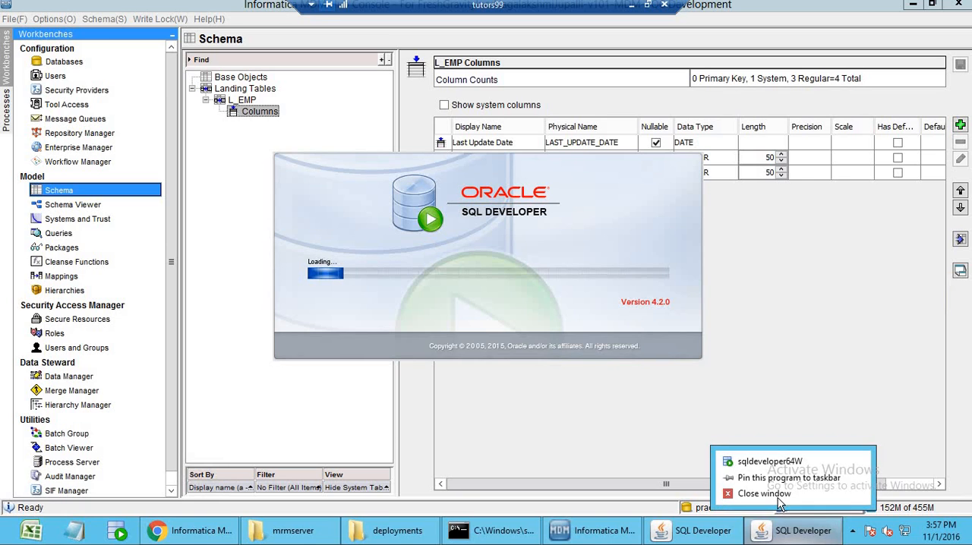
click(777, 494)
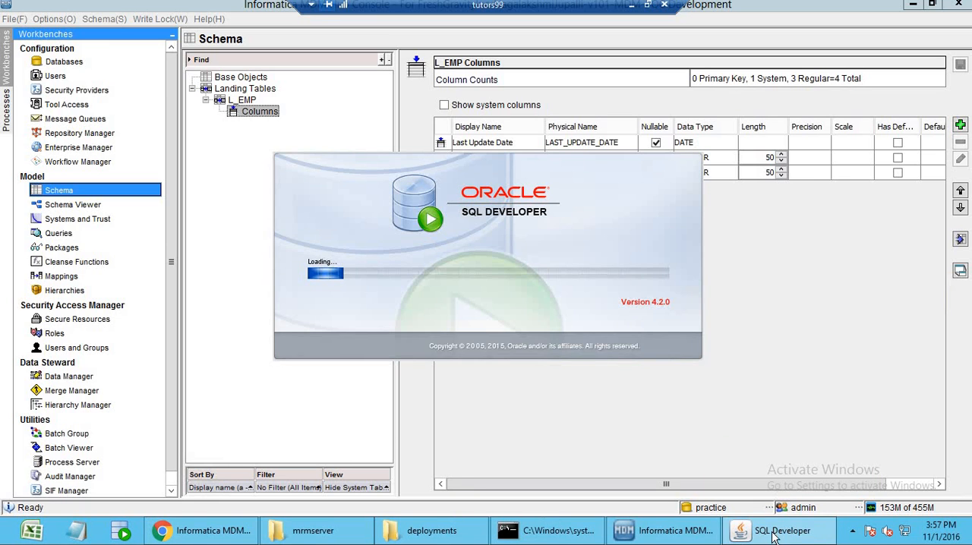
click(775, 536)
click(775, 536)
click(912, 6)
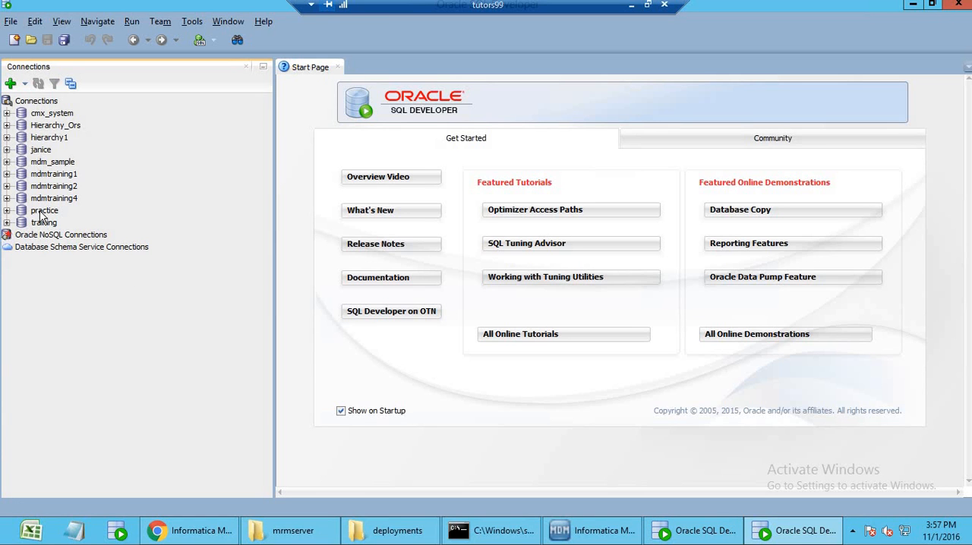
Open the practice connection in SQL Developer and compare the C_L_EMP table's columns with those defined in the Hub Console.
double_click(42, 212)
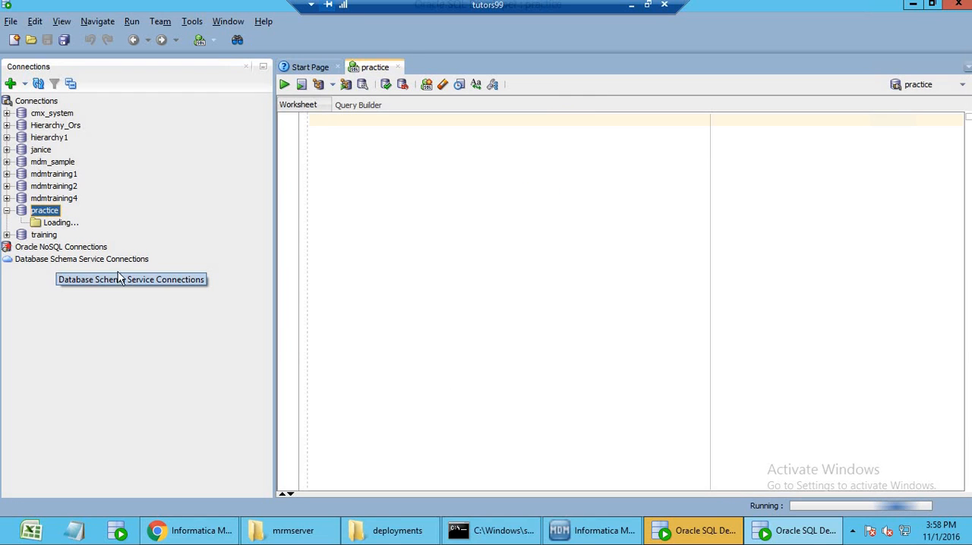
click(20, 223)
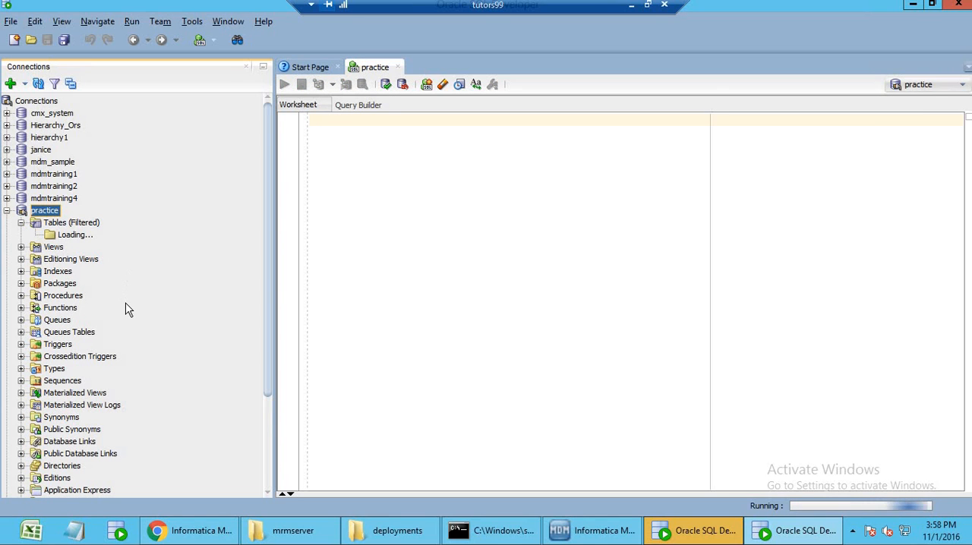
click(76, 236)
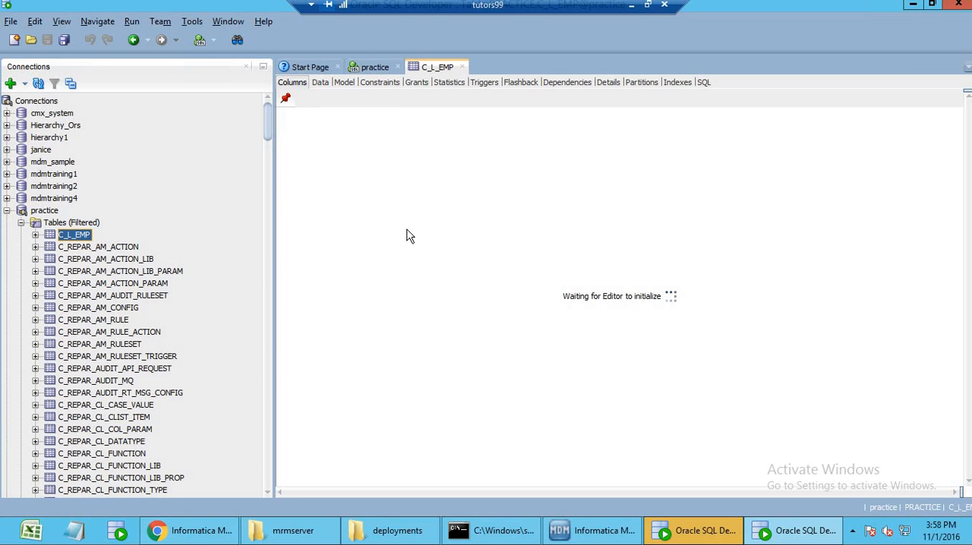
drag(349, 167, 347, 159)
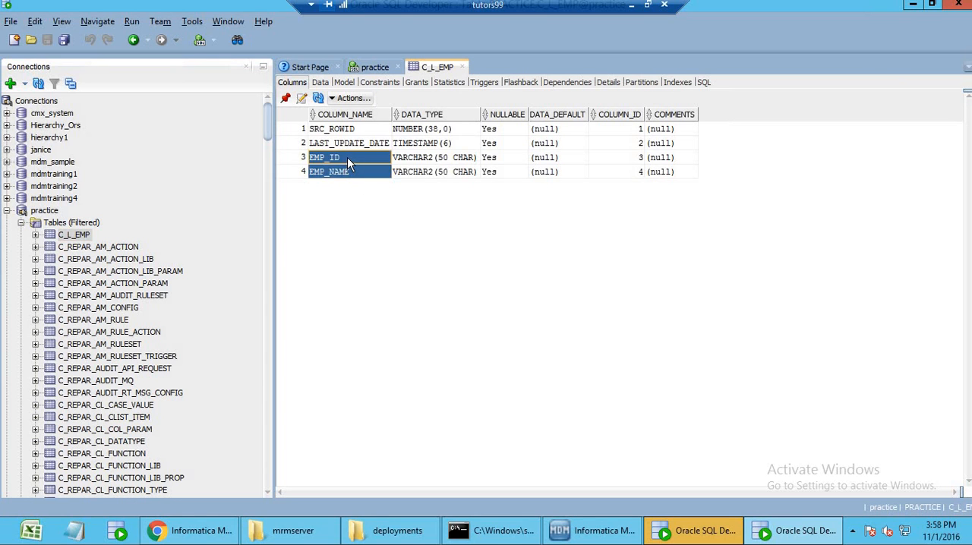
click(580, 539)
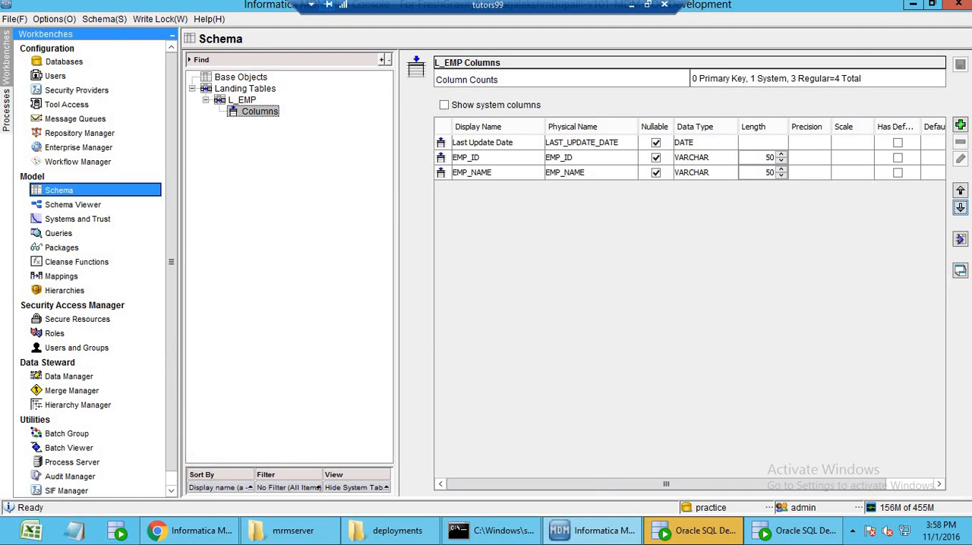
click(913, 6)
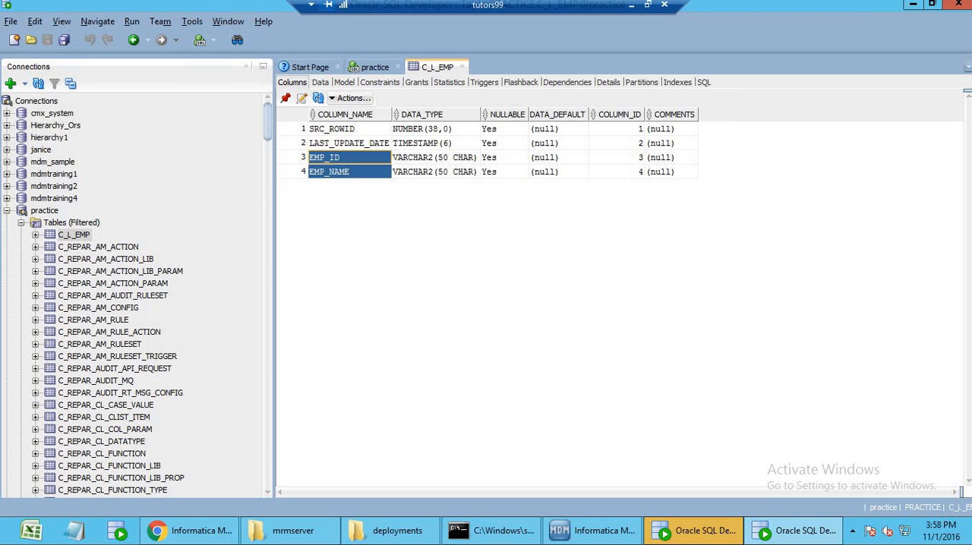
Switch to File Explorer and launch the hub_cleanse_install installer from the mrmcleanse folder under windows.
click(307, 535)
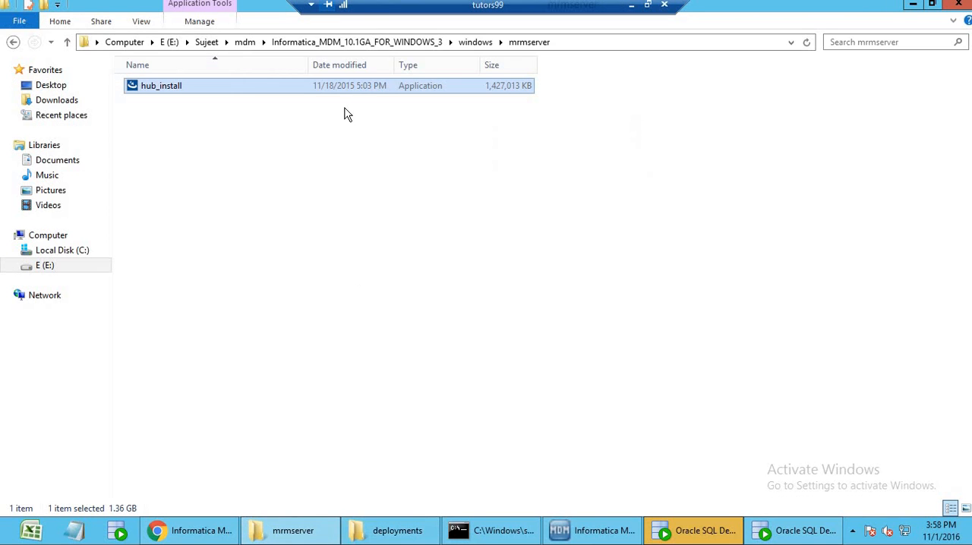
click(477, 44)
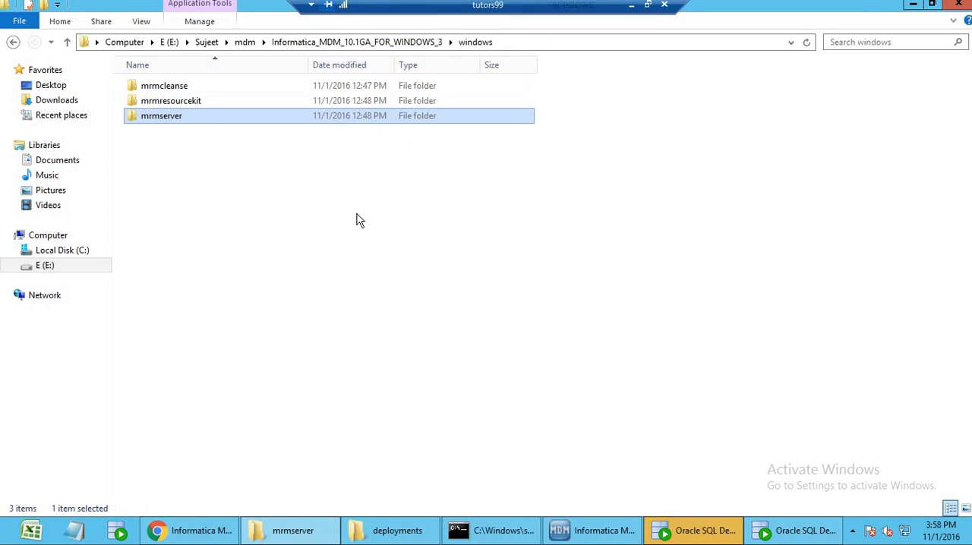
double_click(200, 92)
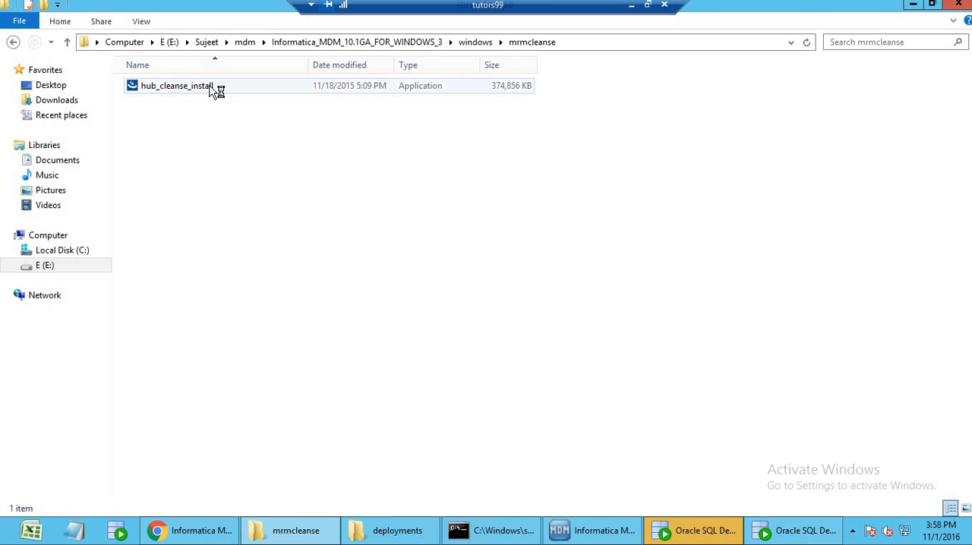
double_click(215, 87)
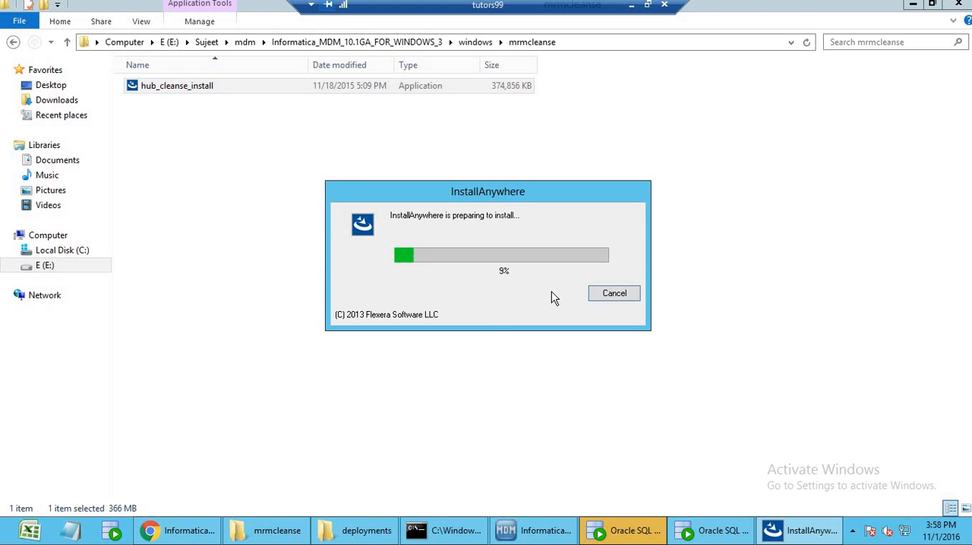
Switch to the MDM Hub Console, add process server LOCALHOST on port 8080 with default cleanse and match options, and test its connection.
click(550, 536)
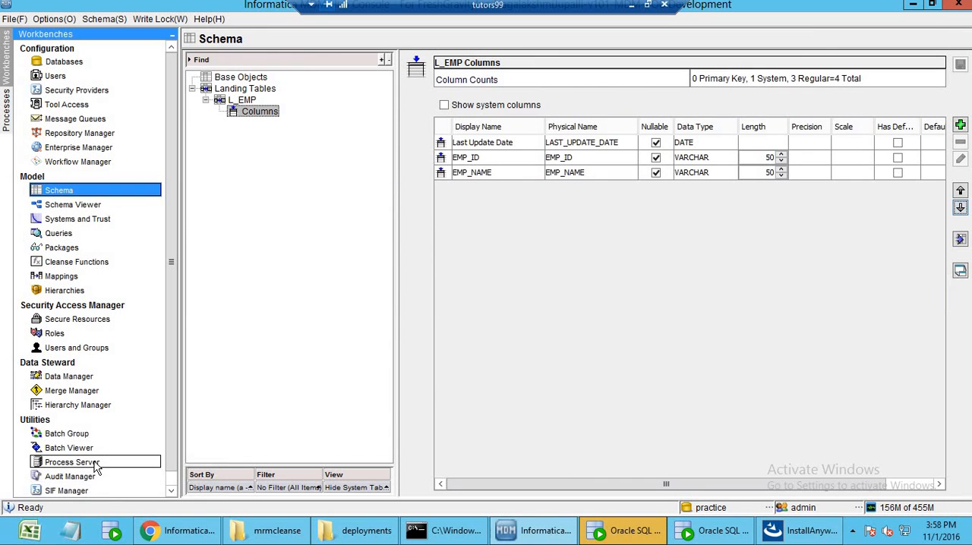
click(129, 462)
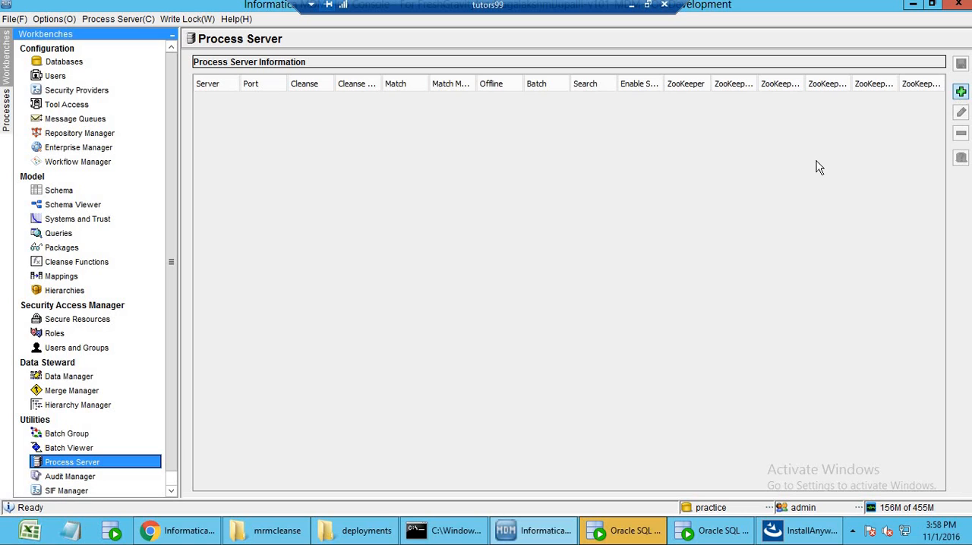
click(961, 91)
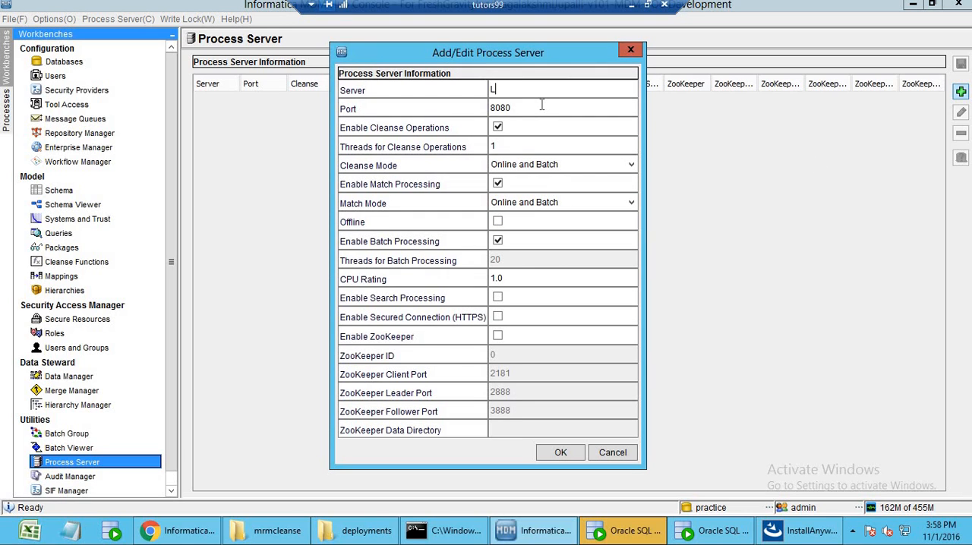
click(560, 453)
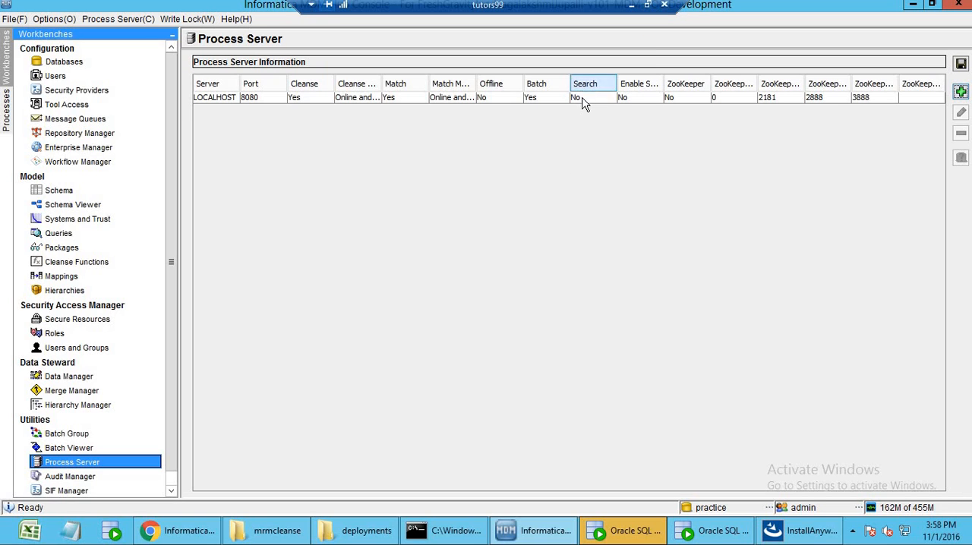
click(583, 99)
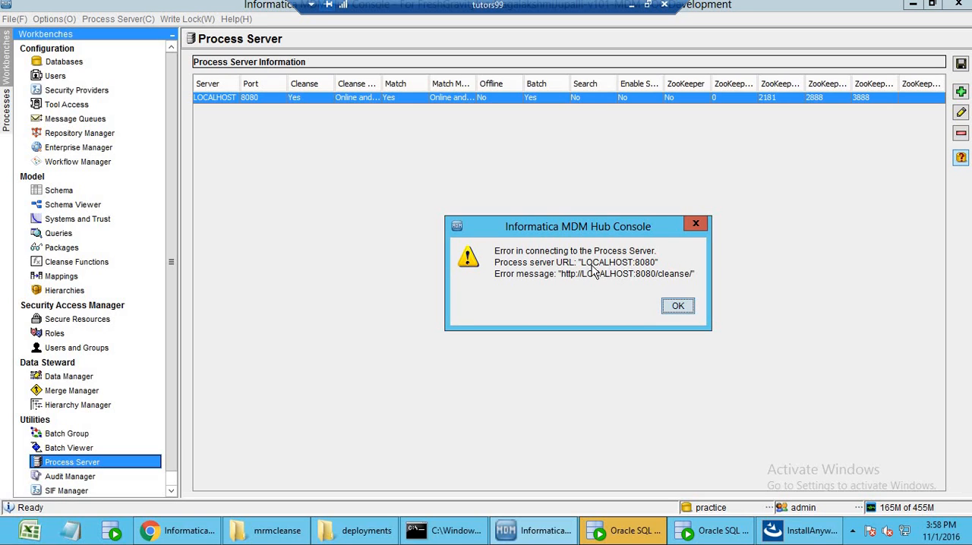
click(676, 306)
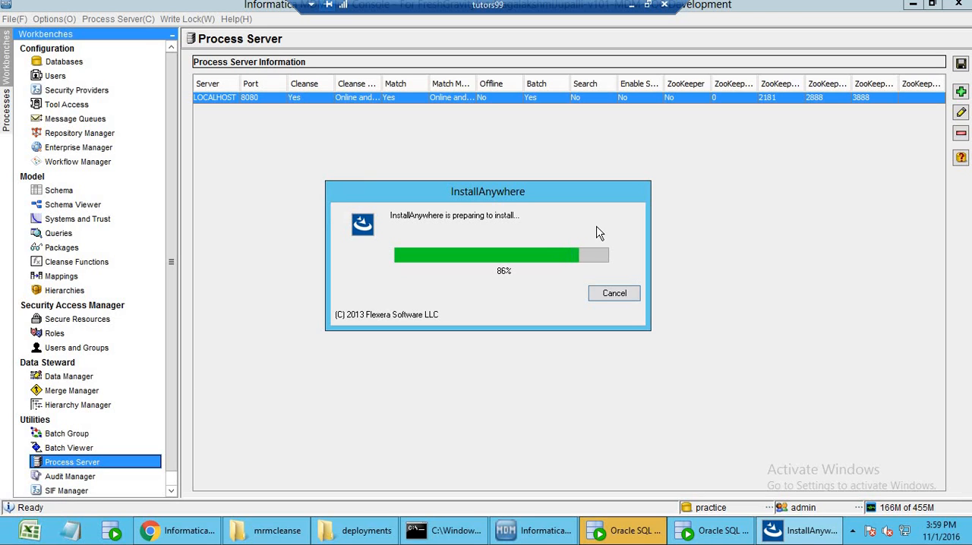
Switch to File Explorer and look at the installer folders in the windows folder, selecting mrmresourcekit.
click(270, 531)
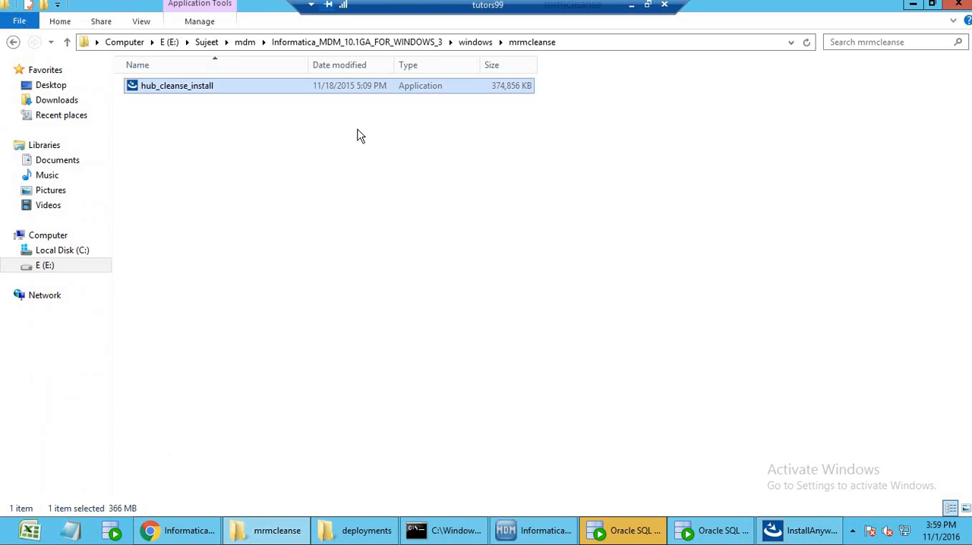
click(474, 42)
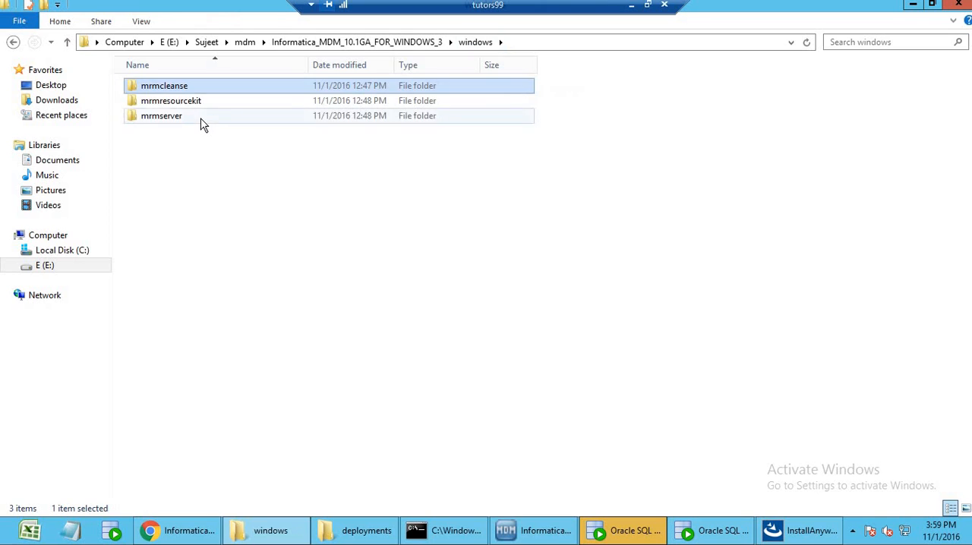
click(211, 103)
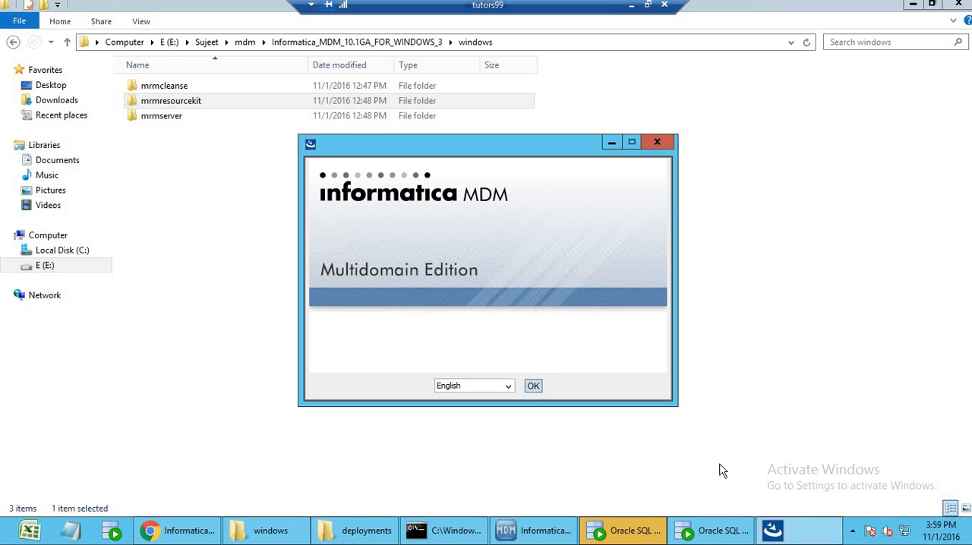
Start the Hub Cleanse Match Server installation in English and accept the license agreement.
click(533, 386)
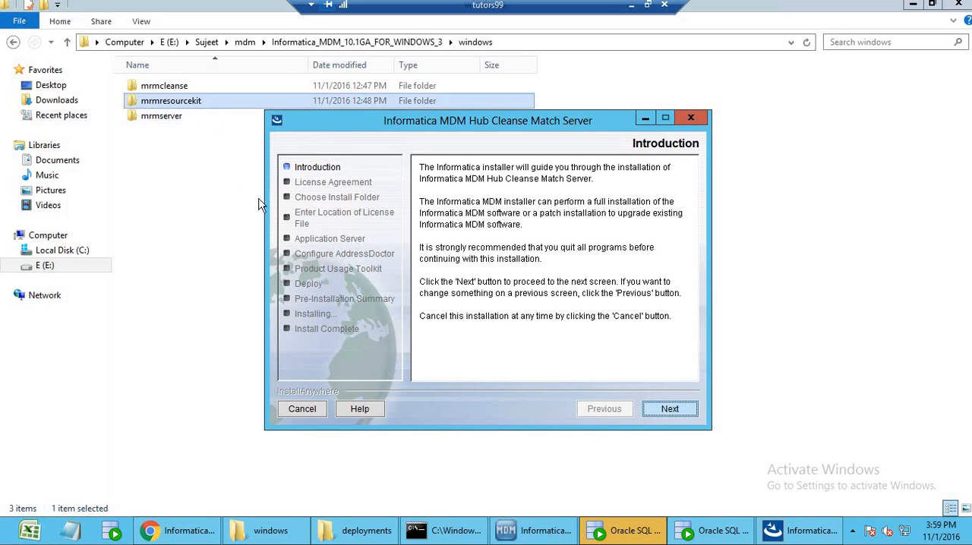
drag(545, 131, 590, 130)
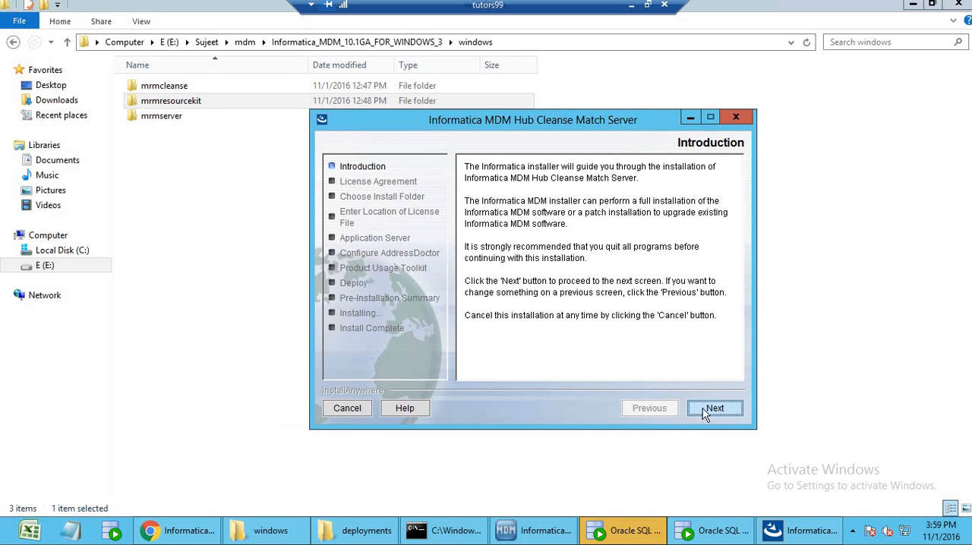
click(714, 408)
click(630, 351)
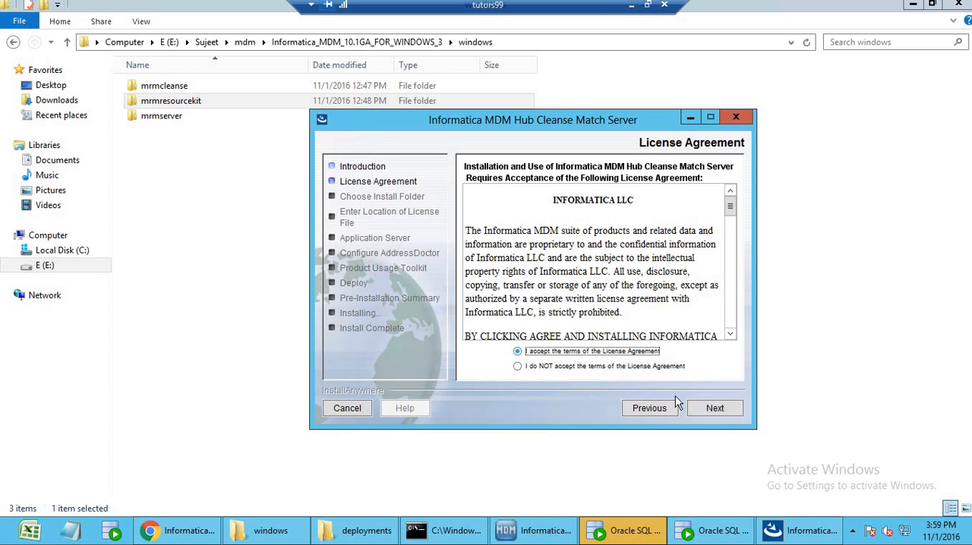
click(714, 408)
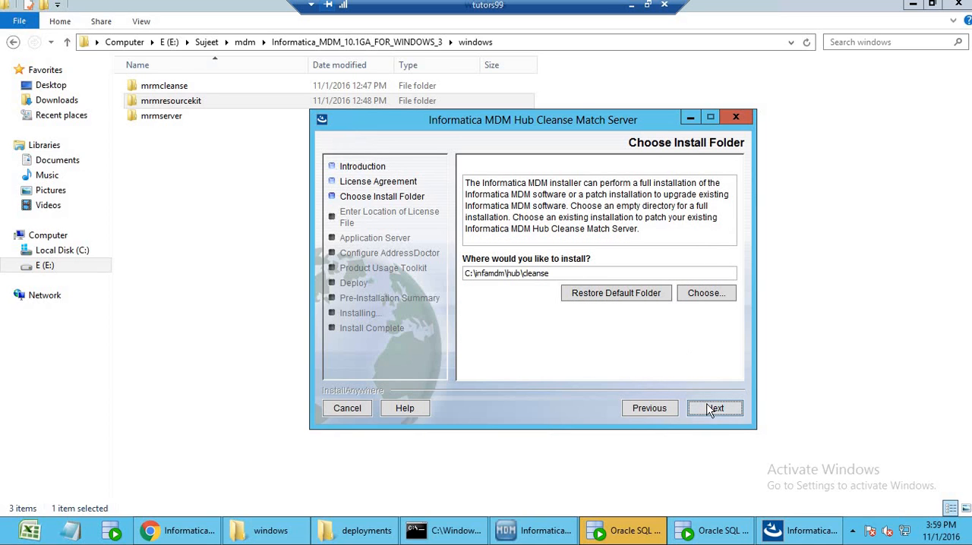
Keep C:\infamdm\hub\cleanse as the install folder and continue to the license file location.
double_click(524, 275)
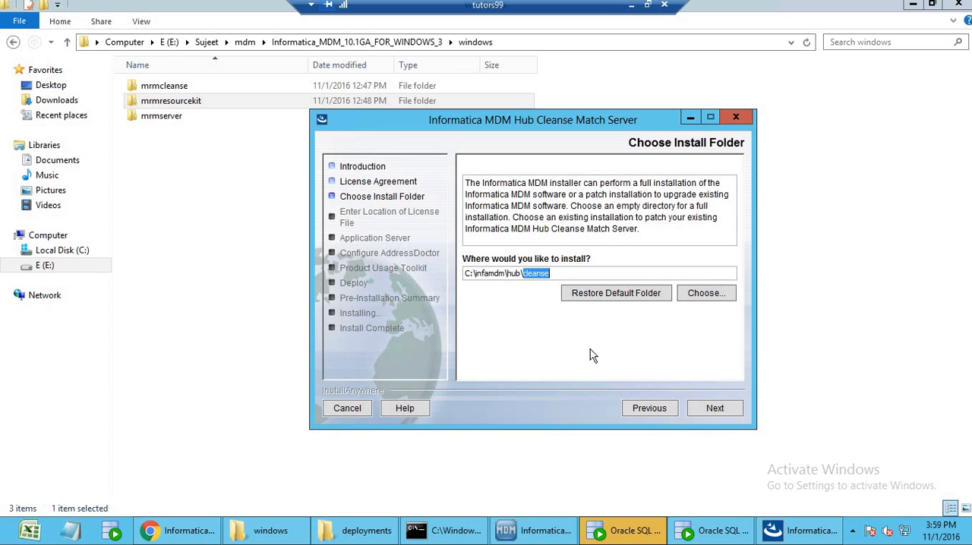
click(710, 414)
click(638, 287)
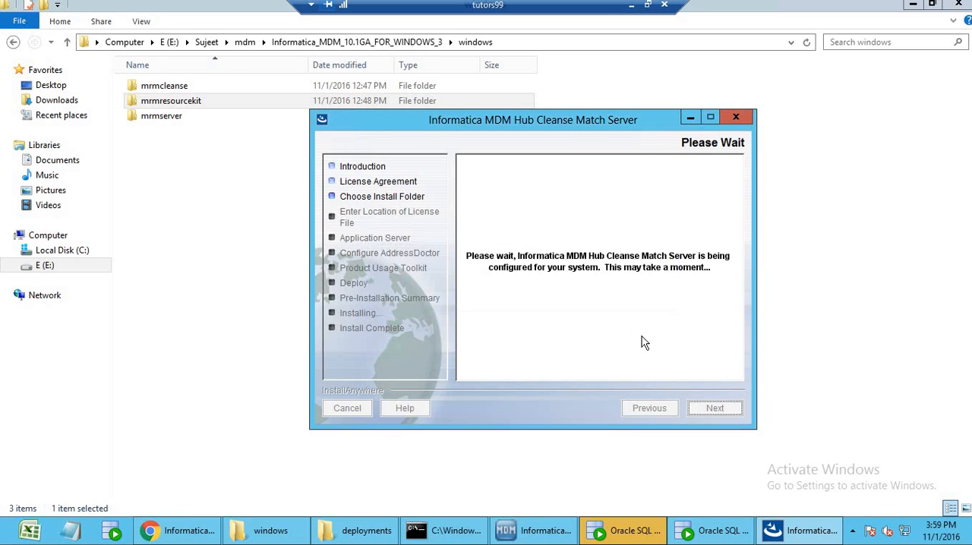
click(714, 411)
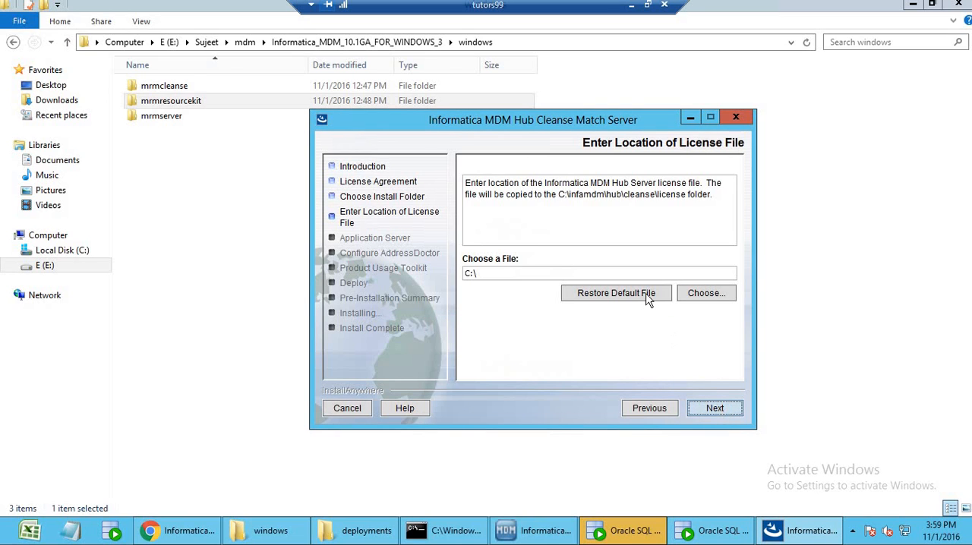
Choose siperian.license from the mdm 10.1 licence folder on drive E as the Hub Server license file.
click(707, 294)
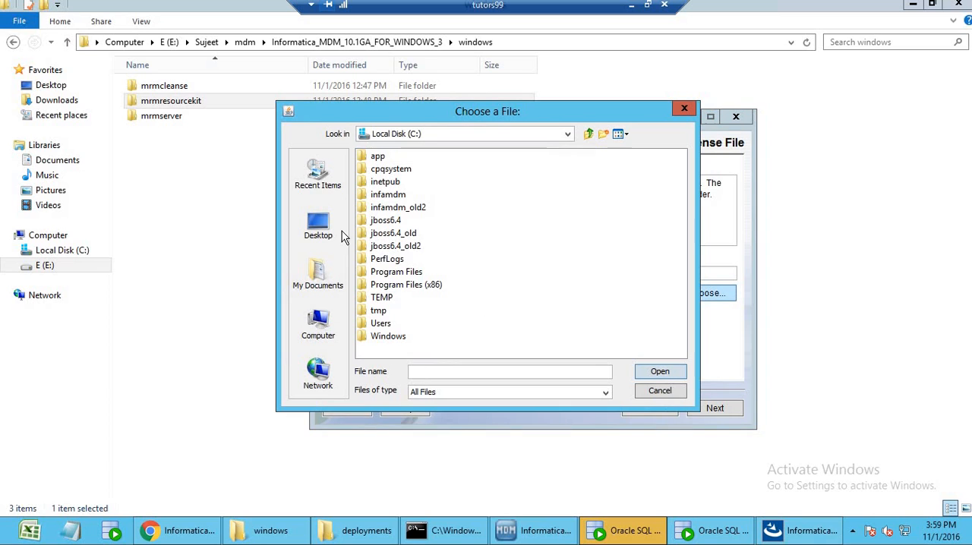
click(342, 237)
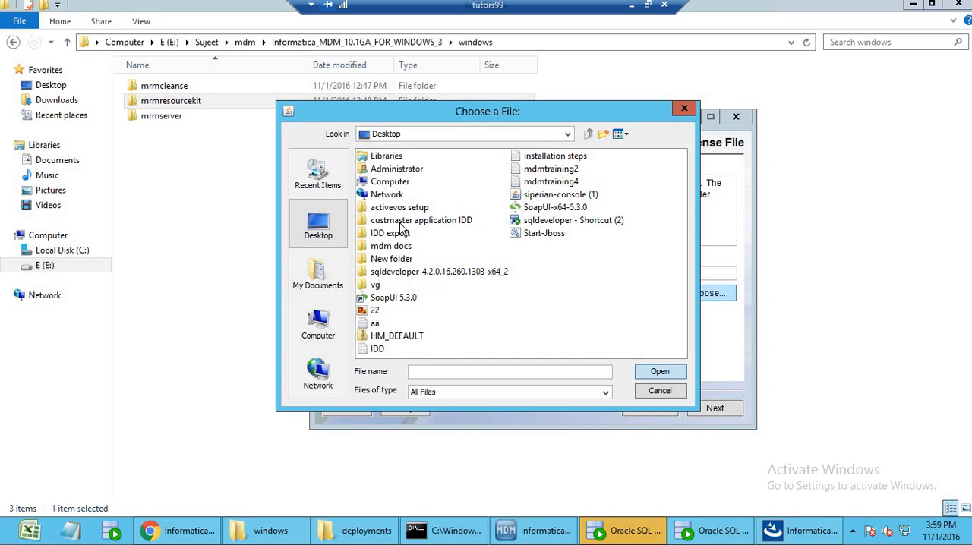
double_click(390, 182)
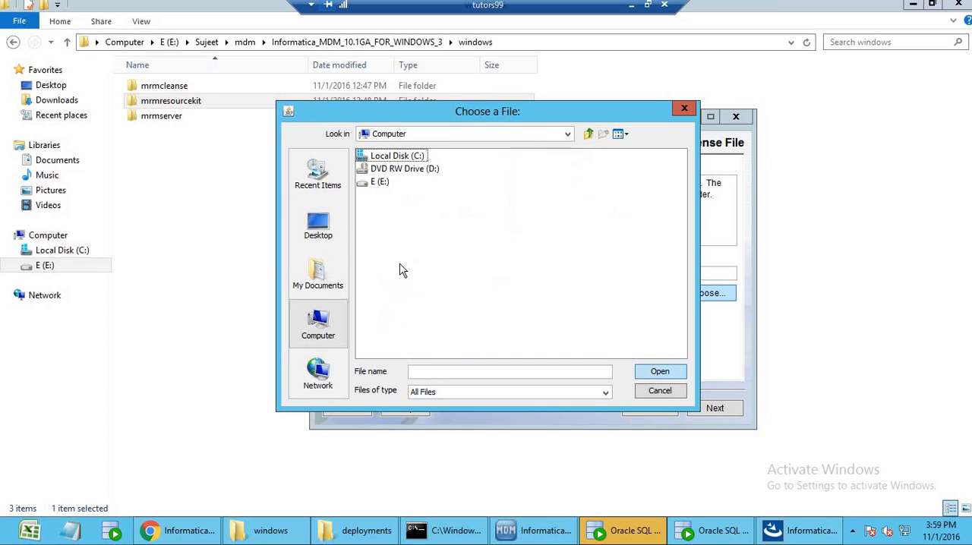
double_click(391, 182)
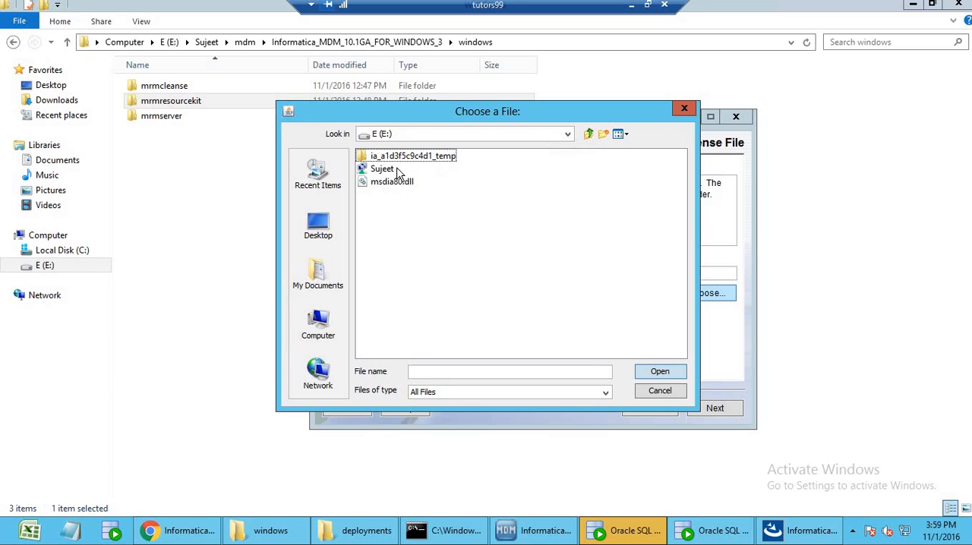
click(387, 171)
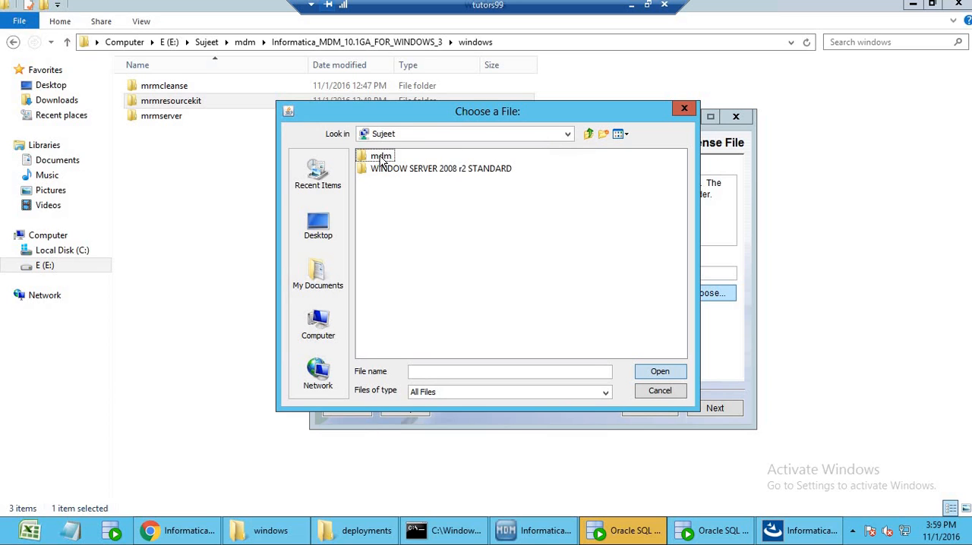
double_click(382, 158)
click(388, 196)
double_click(388, 196)
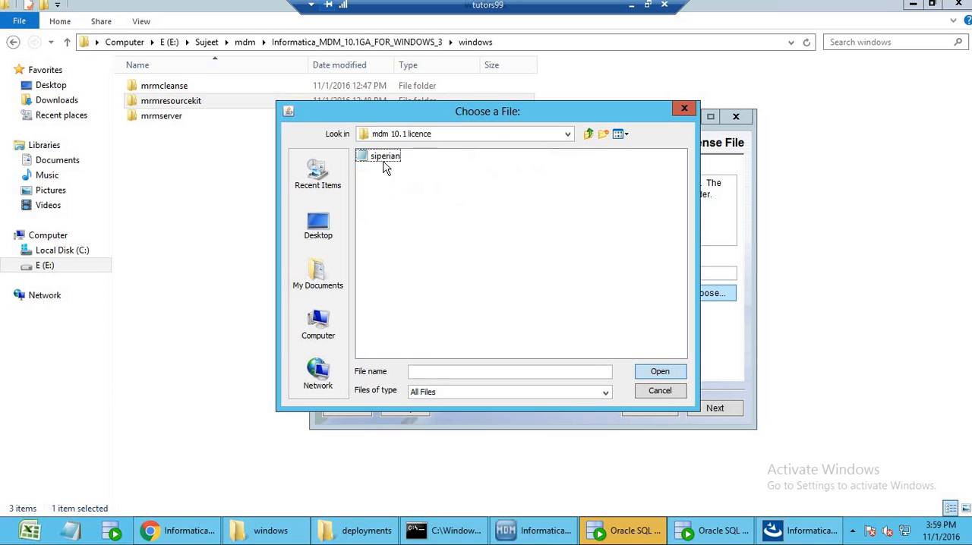
click(385, 157)
key(Return)
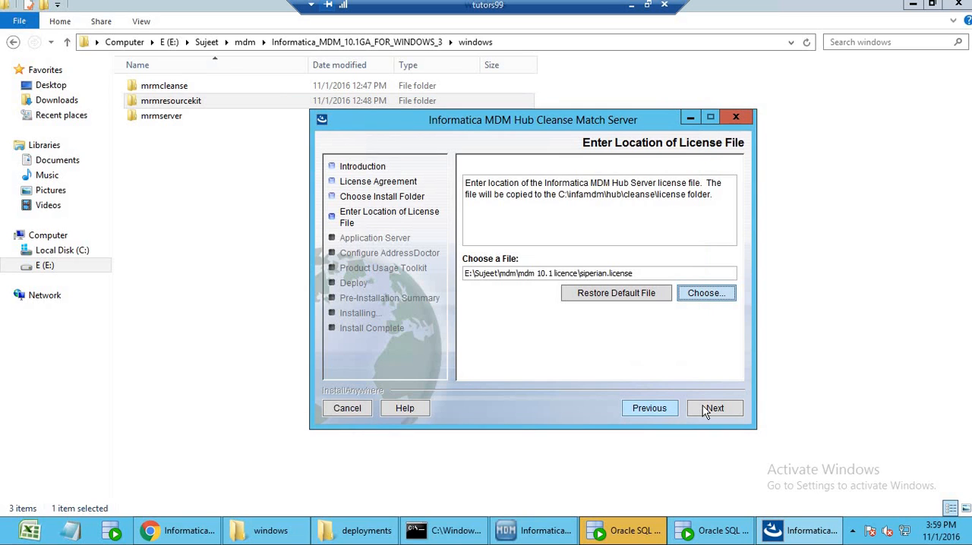
click(705, 408)
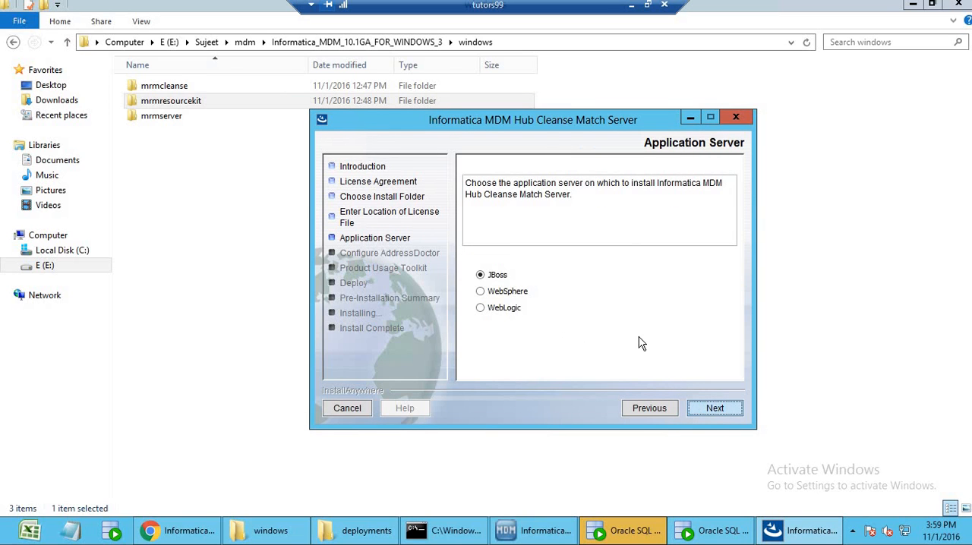
Keep JBoss as the application server and set its home path to C:\jboss6.4.
click(714, 407)
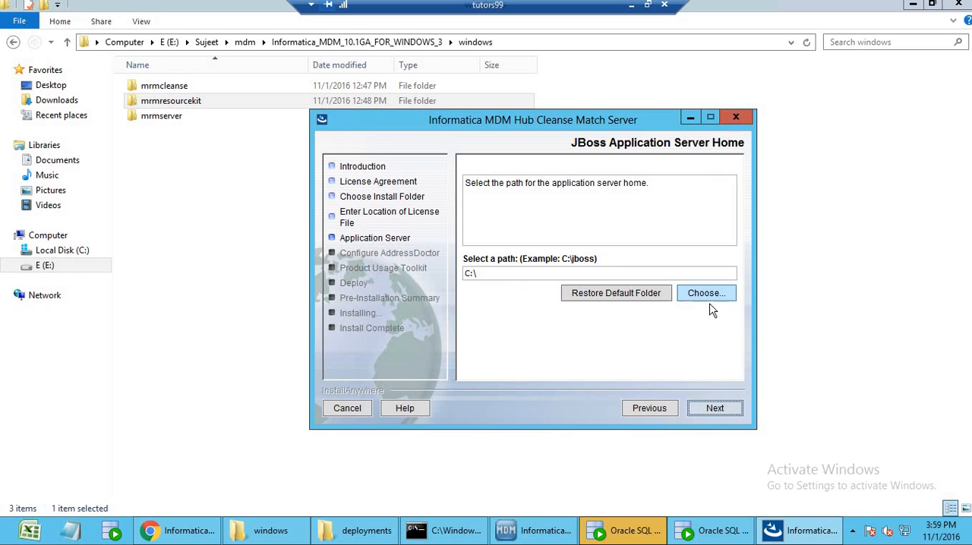
click(707, 294)
double_click(431, 256)
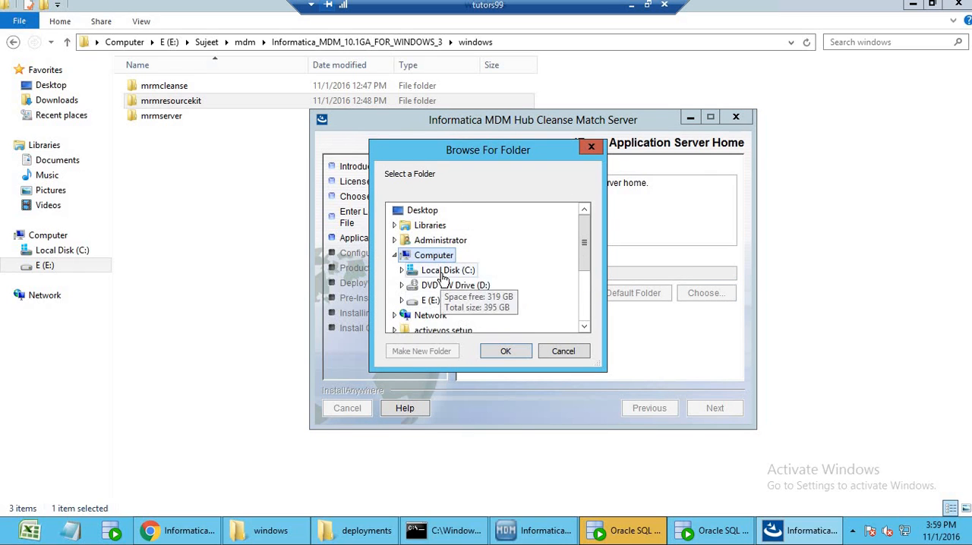
double_click(445, 272)
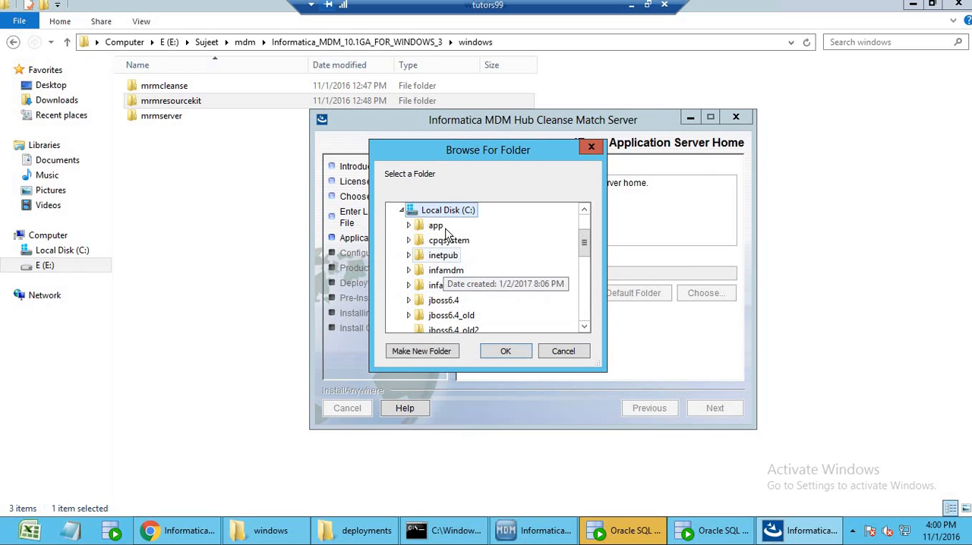
double_click(444, 301)
click(506, 352)
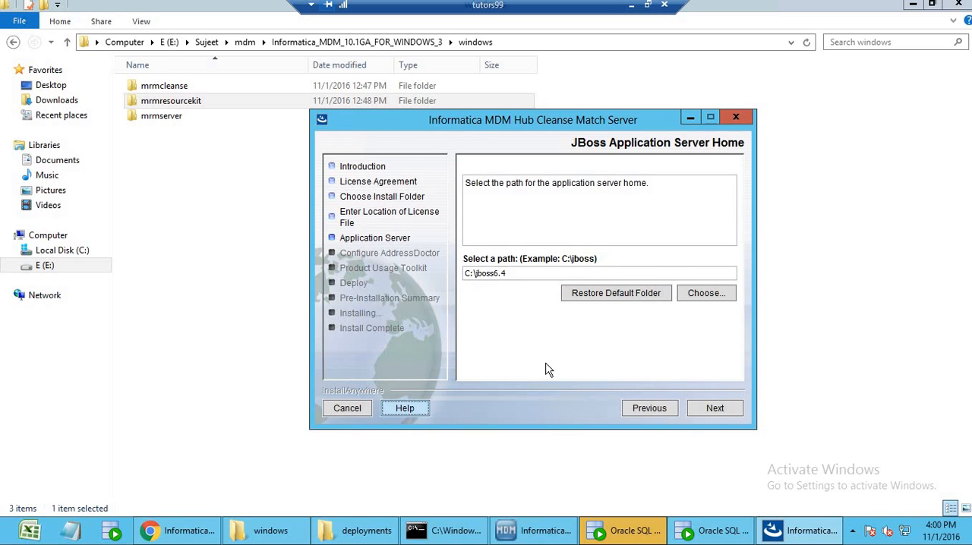
click(714, 410)
Accept the remaining defaults, with Production environment, no proxy server and the post-install script run during installation, and start the install.
click(712, 409)
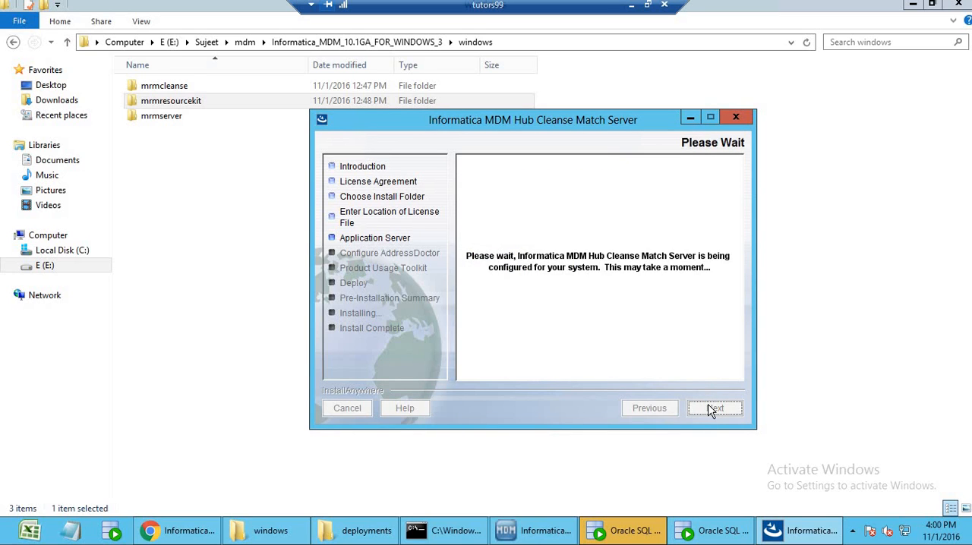
click(712, 410)
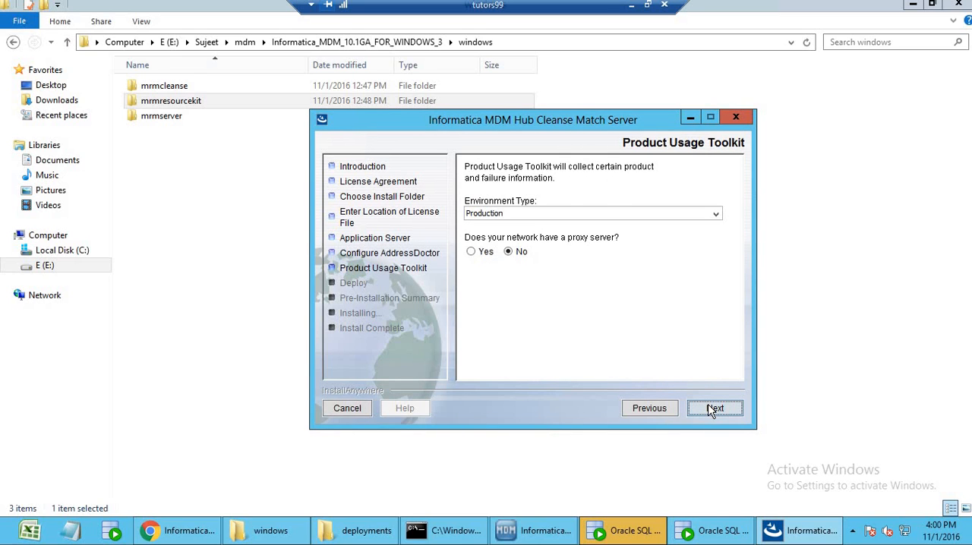
click(712, 409)
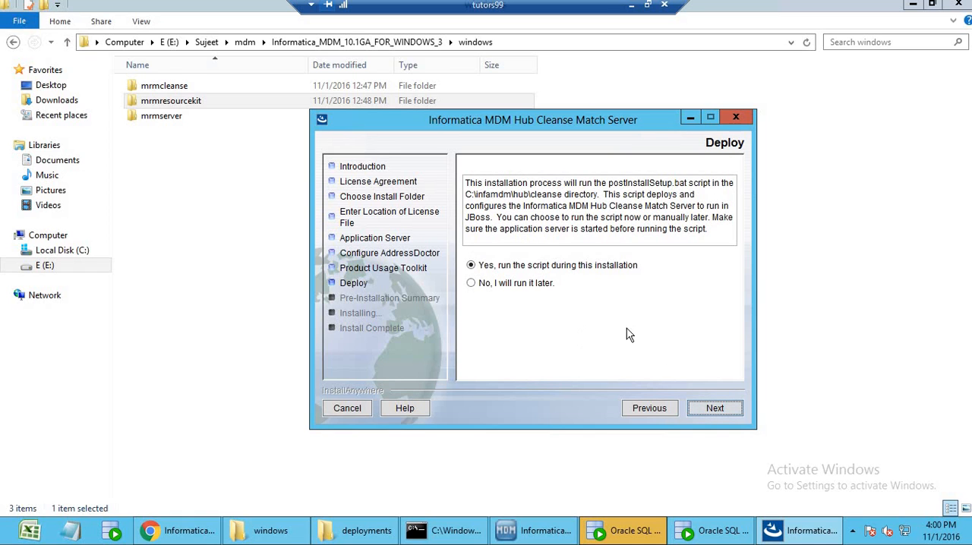
click(712, 408)
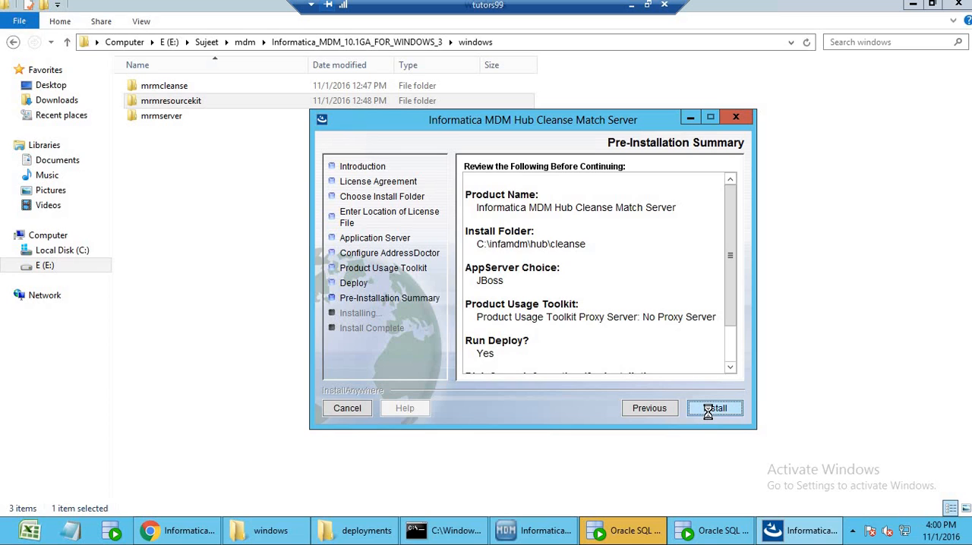
click(707, 409)
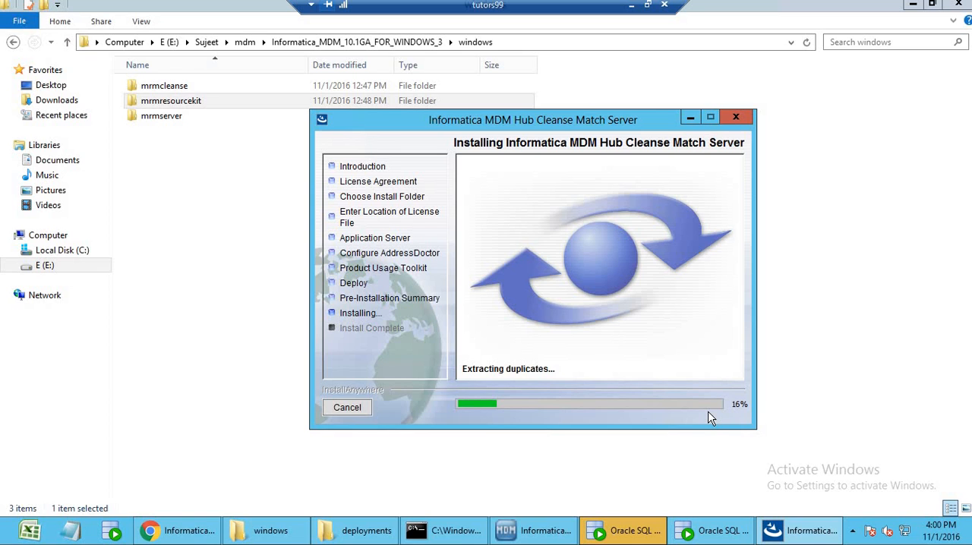
Check the JBoss deployments folder and the installer's progress, and return to the process server list in the Hub Console.
click(391, 529)
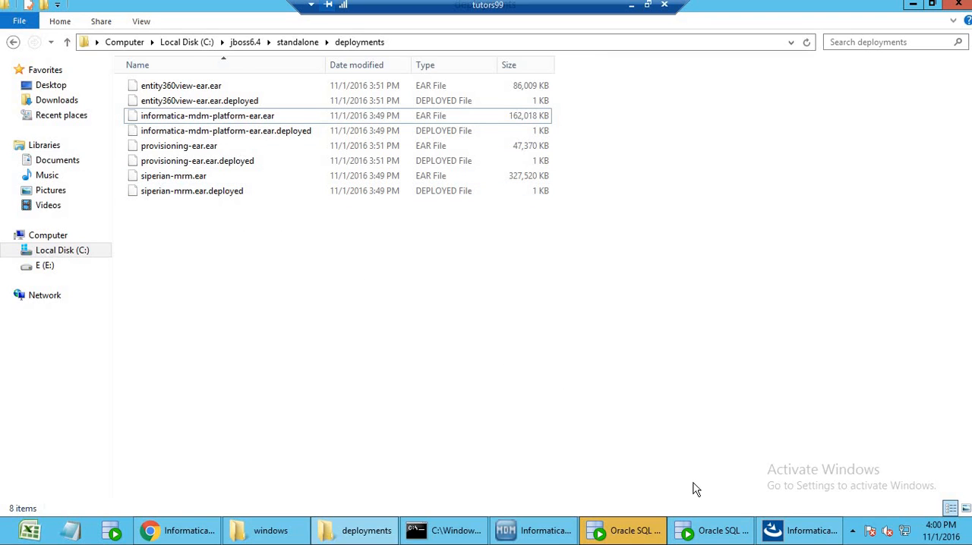
click(801, 530)
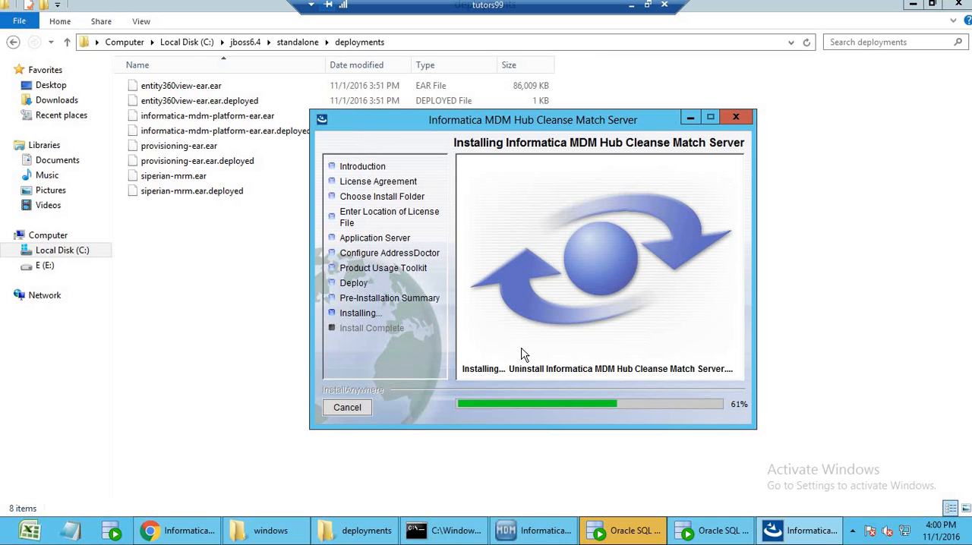
click(532, 531)
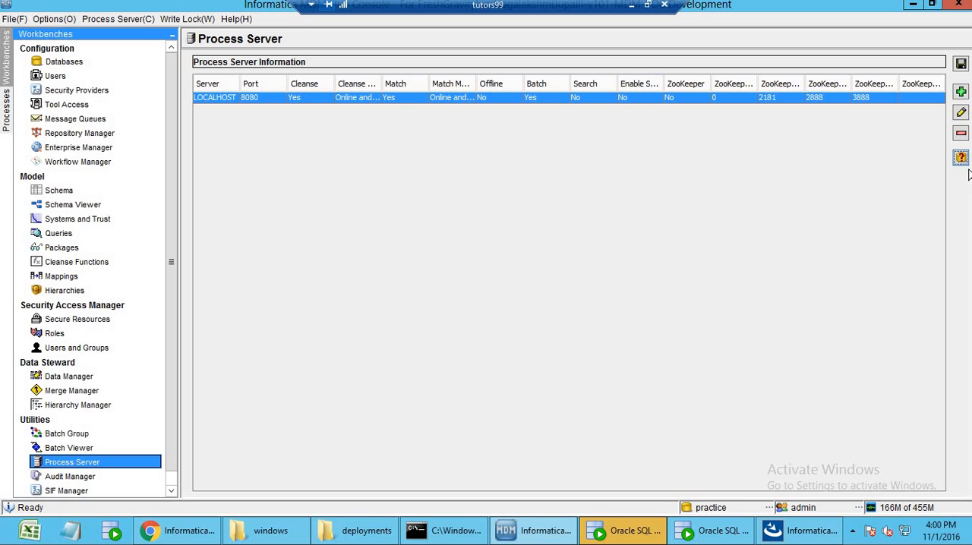
Test the LOCALHOST process server connection, and check the cleanse server installer's progress alongside the JBoss deployments folder.
click(962, 158)
click(674, 304)
click(802, 531)
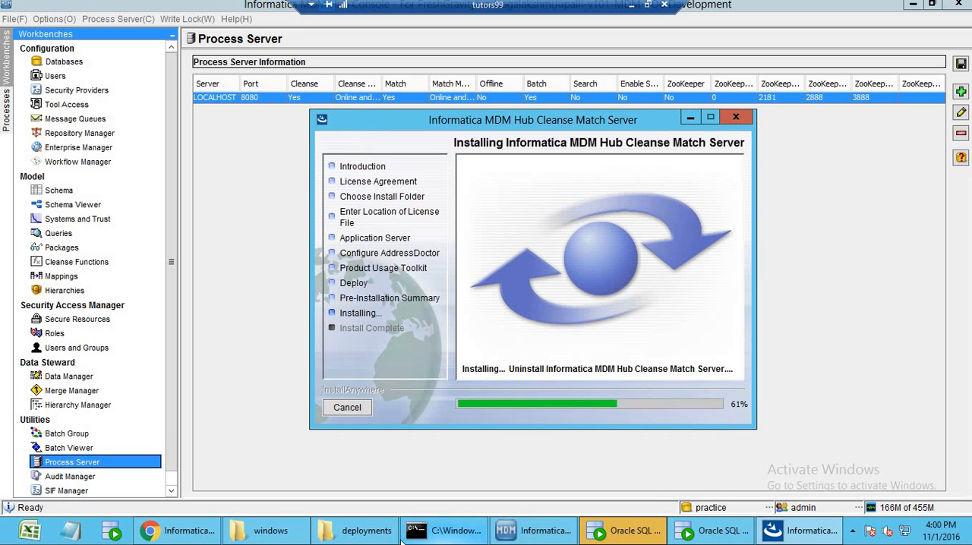
click(383, 533)
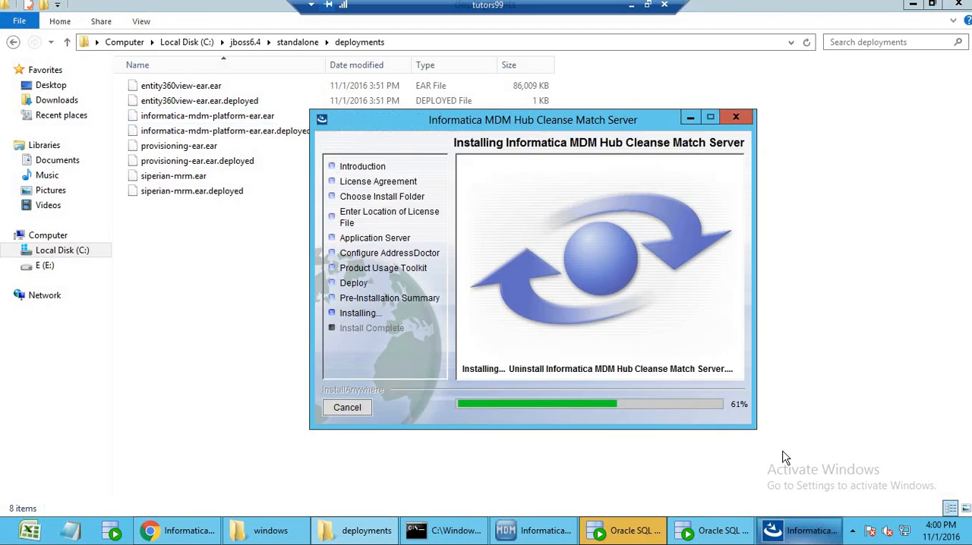
drag(553, 125, 709, 155)
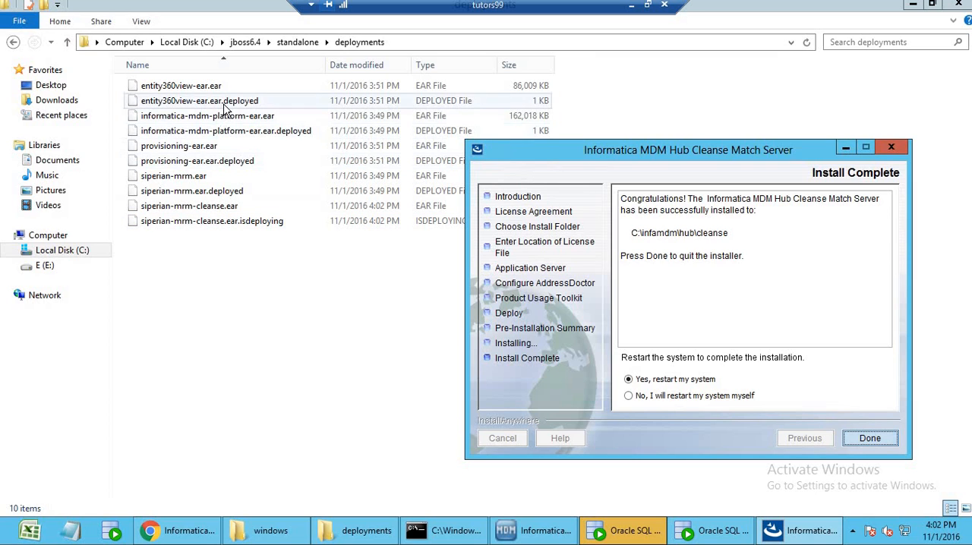
Check siperian-mrm-cleanse.ear in the deployments folder and finish the cleanse server installer, choosing to restart the system yourself.
click(233, 215)
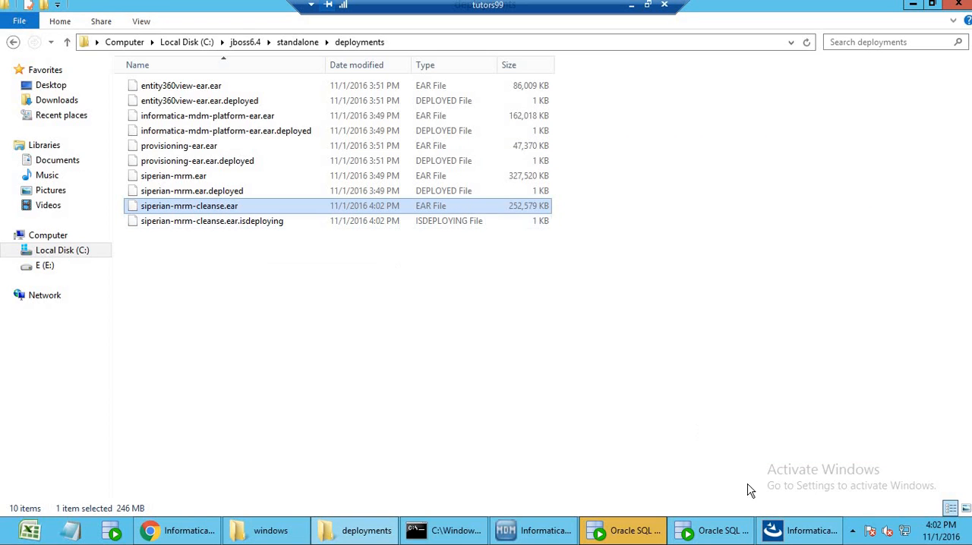
click(786, 531)
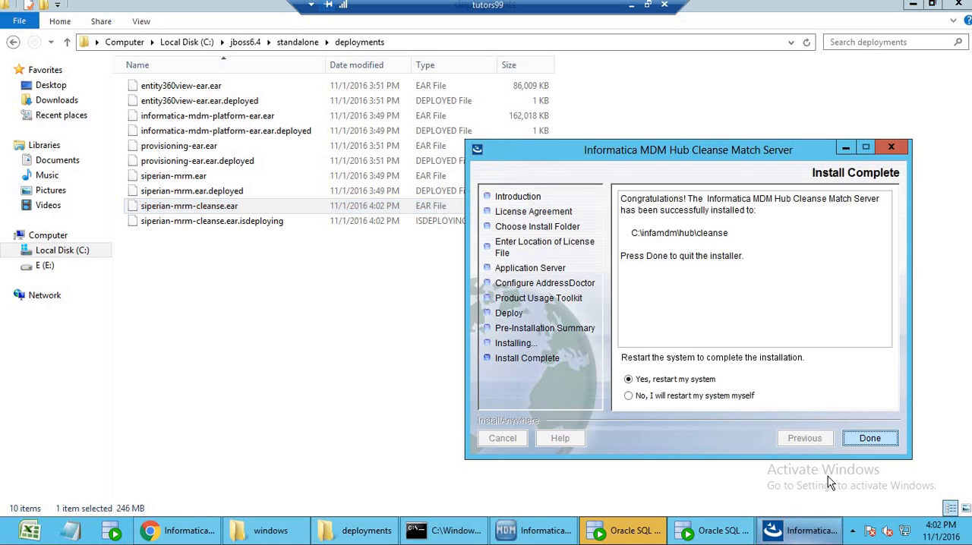
click(695, 396)
click(877, 445)
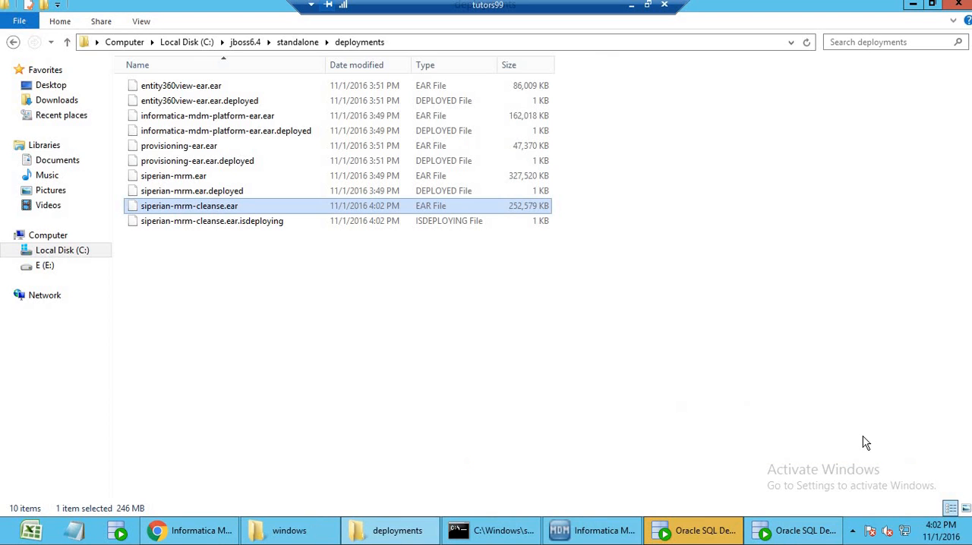
Save the process server configuration in the Hub Console and test the connection to the LOCALHOST process server.
click(622, 538)
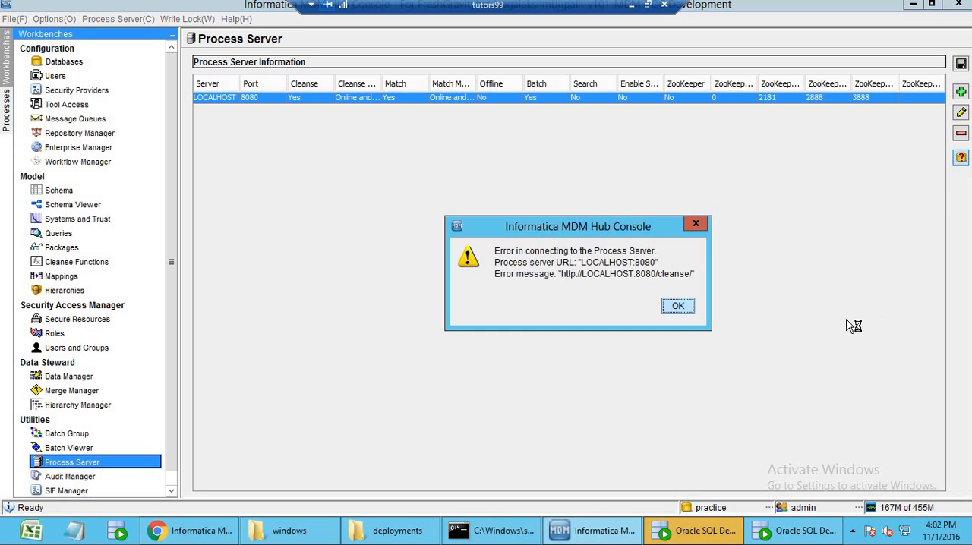
click(678, 306)
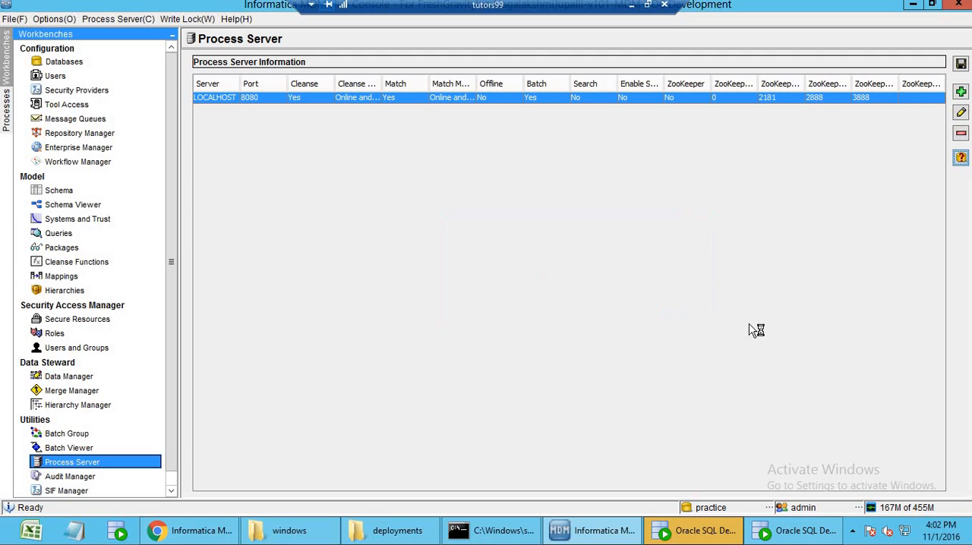
click(961, 64)
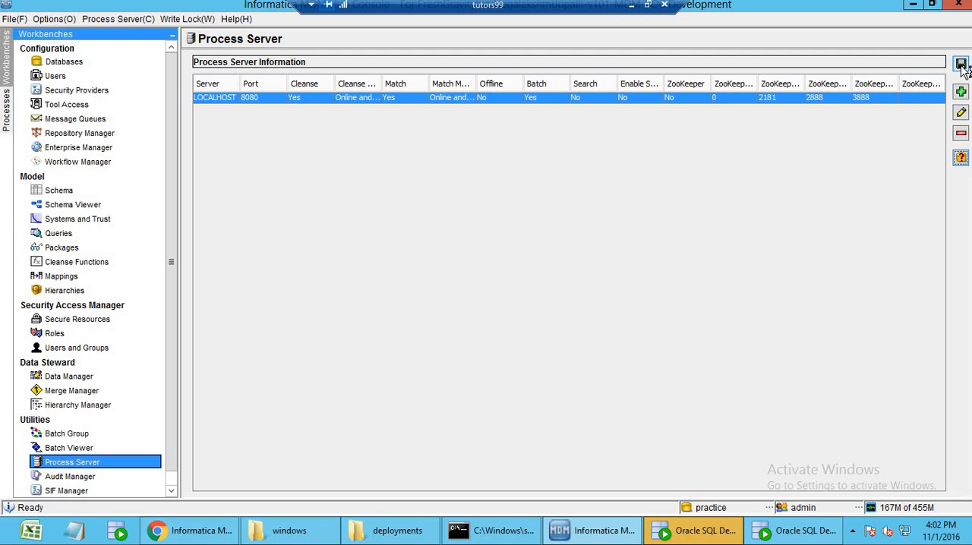
click(836, 98)
click(961, 157)
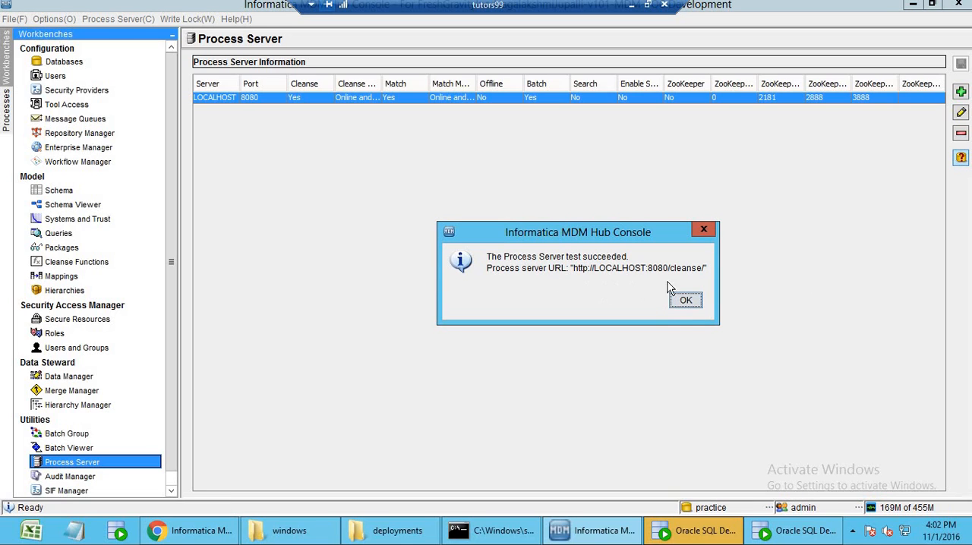
click(687, 302)
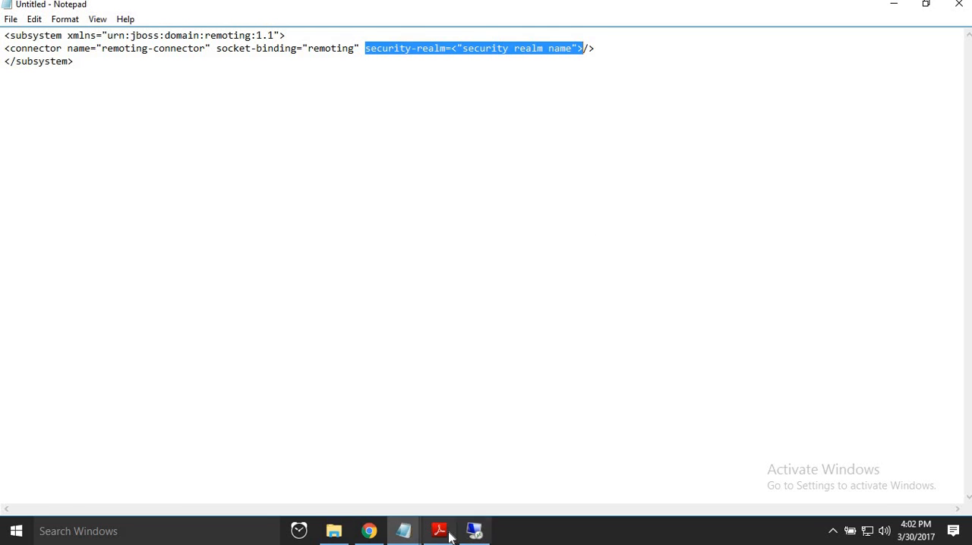
Switch to the JBoss installation guide in Adobe Reader and search it for CREATE_SCHEMA, repeating the search from the first page.
click(449, 537)
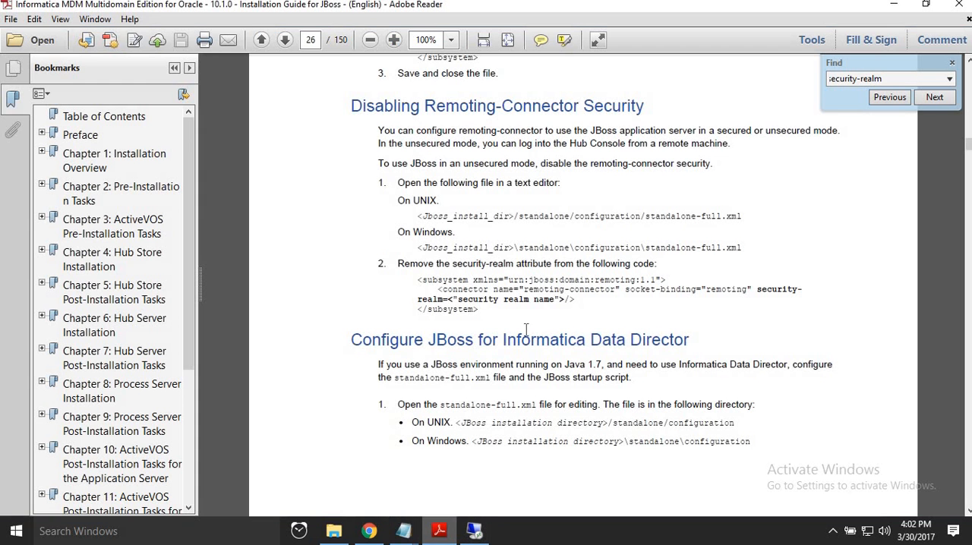
click(863, 80)
text(CRE)
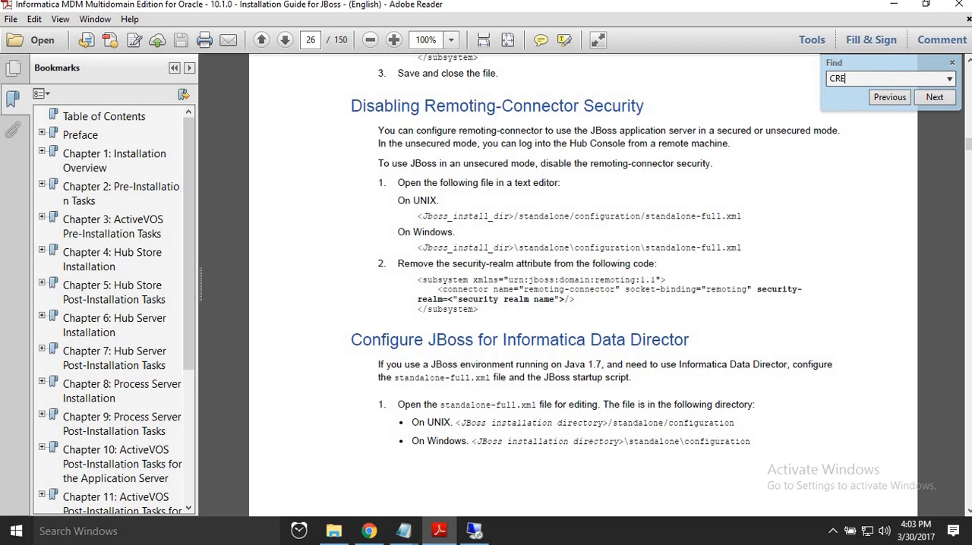
text(ATE_SCHEMA)
click(934, 97)
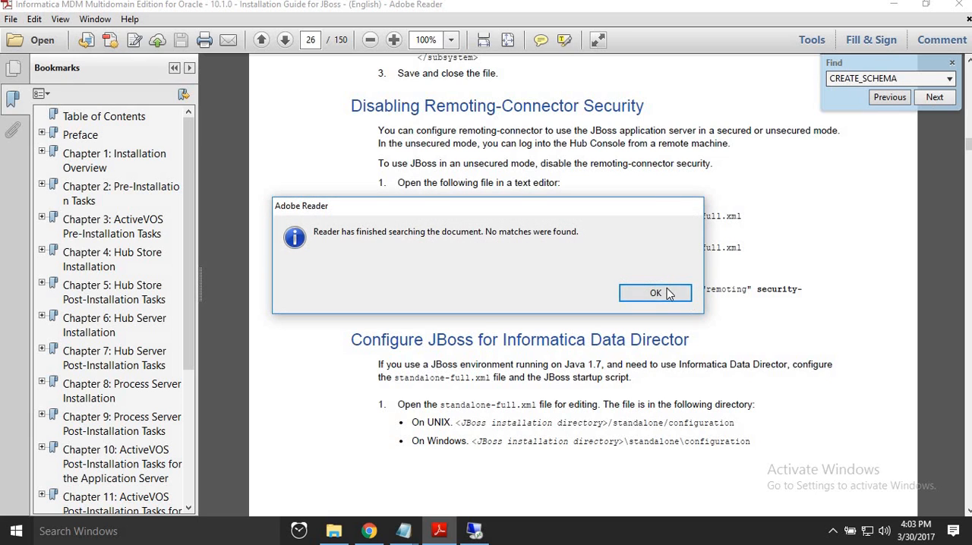
click(656, 293)
drag(969, 147, 970, 68)
click(935, 98)
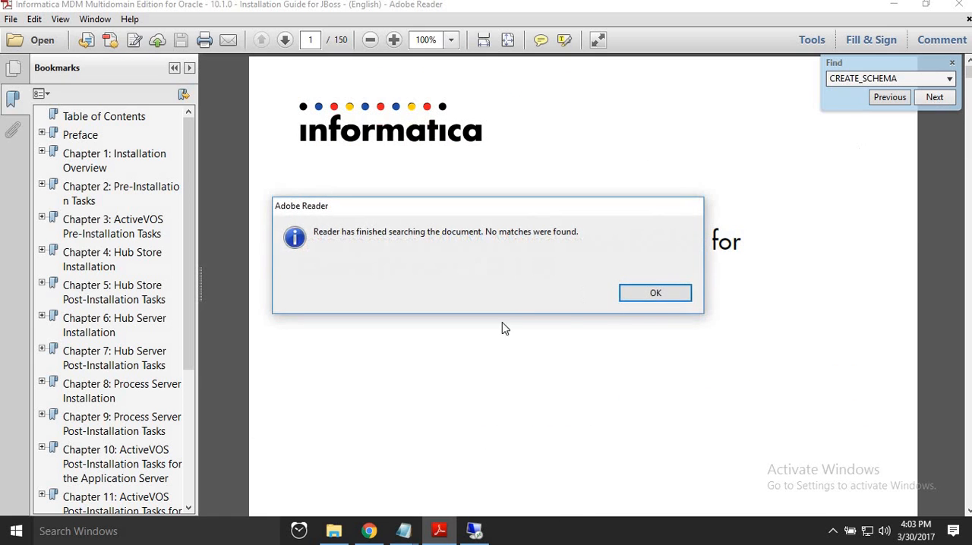
click(624, 296)
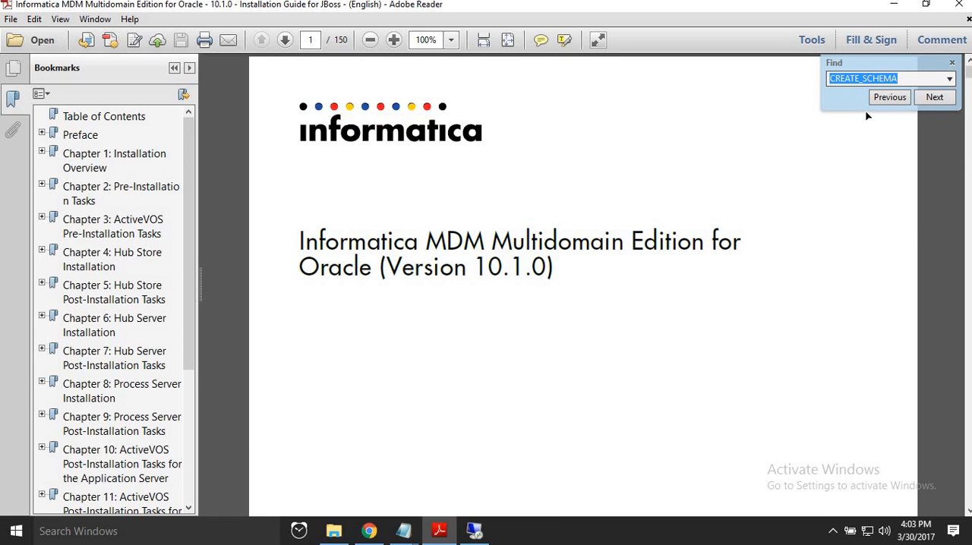
Search the installation guide for the lowercase term create_schema.
text(crea)
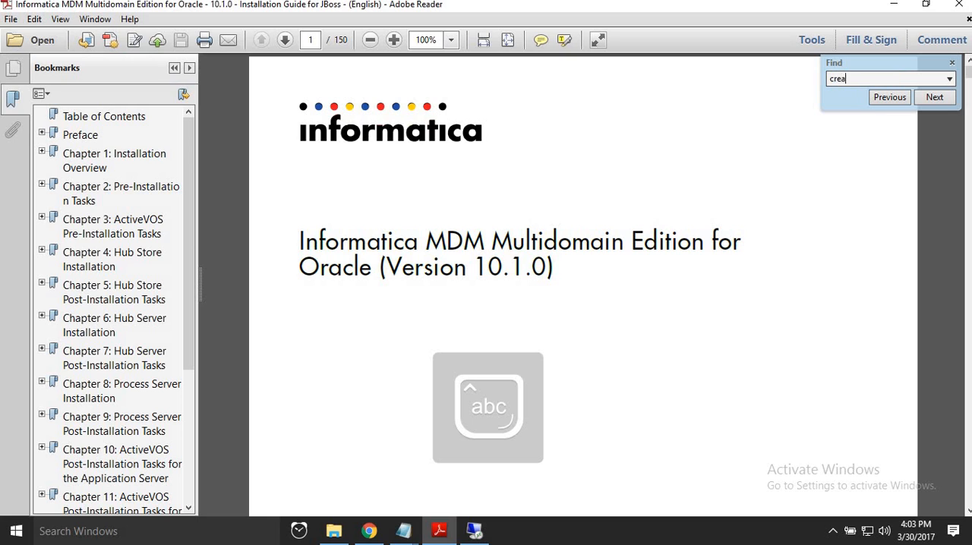
text(te_)
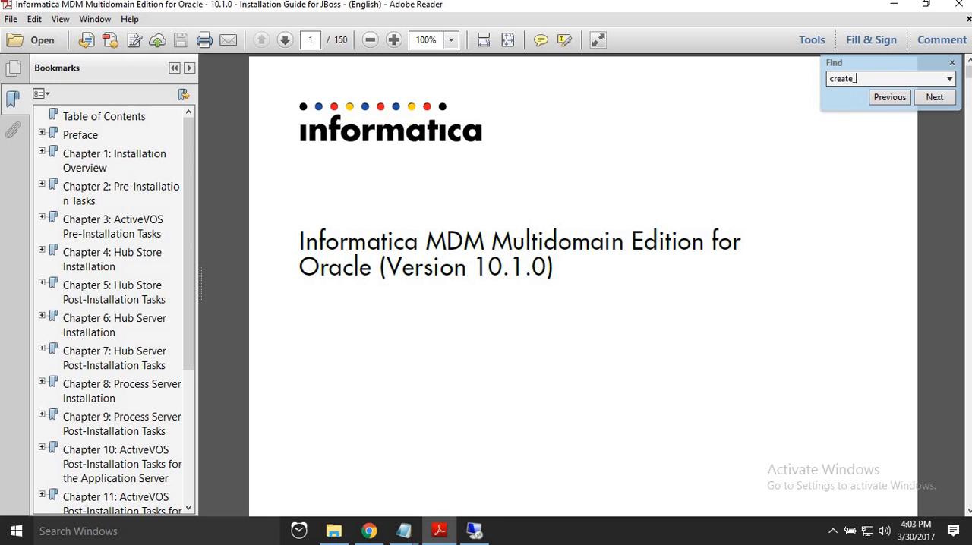
text(schema)
key(Return)
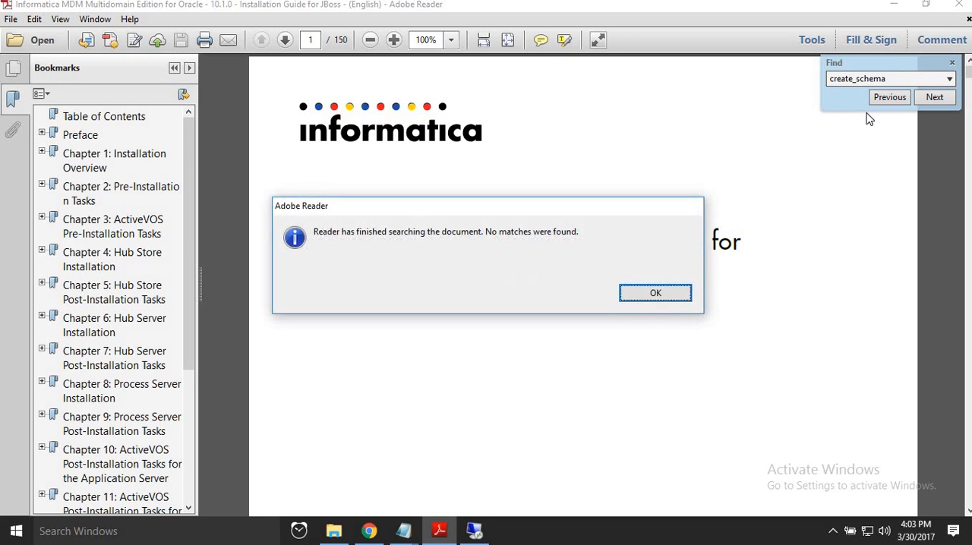
key(Return)
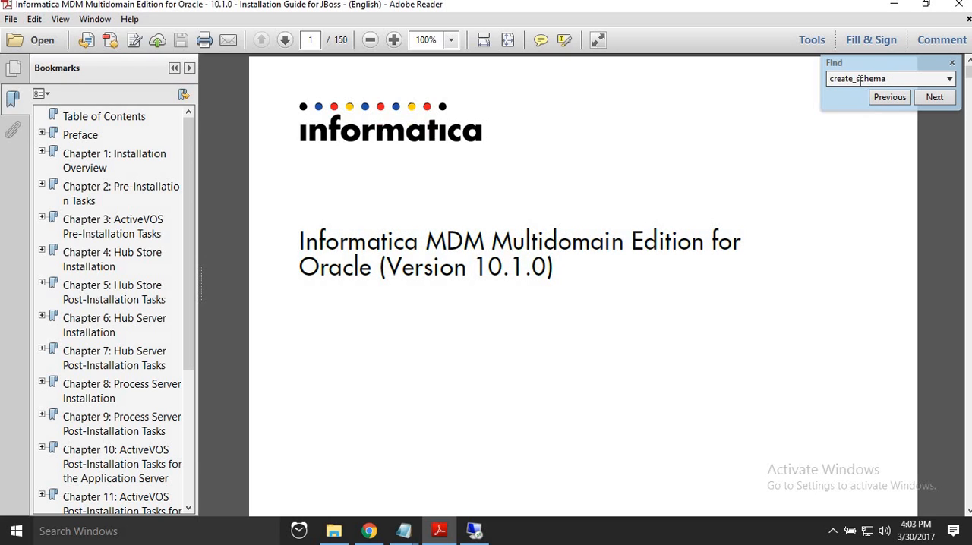
Search the guide for "sample" and step through the matches to the section on setting up the MDM Hub sample Operational Reference Store.
drag(889, 79, 816, 79)
text(sample)
key(Return)
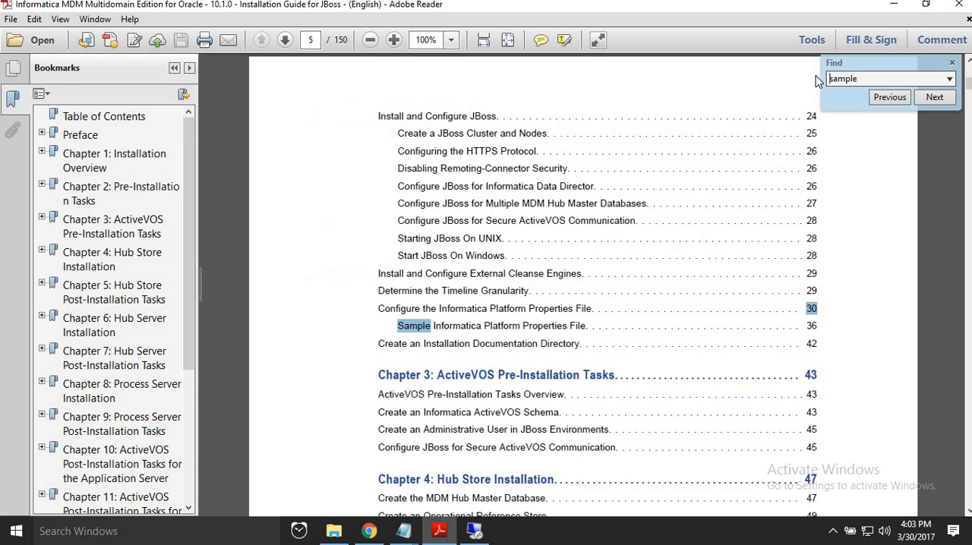
key(Return)
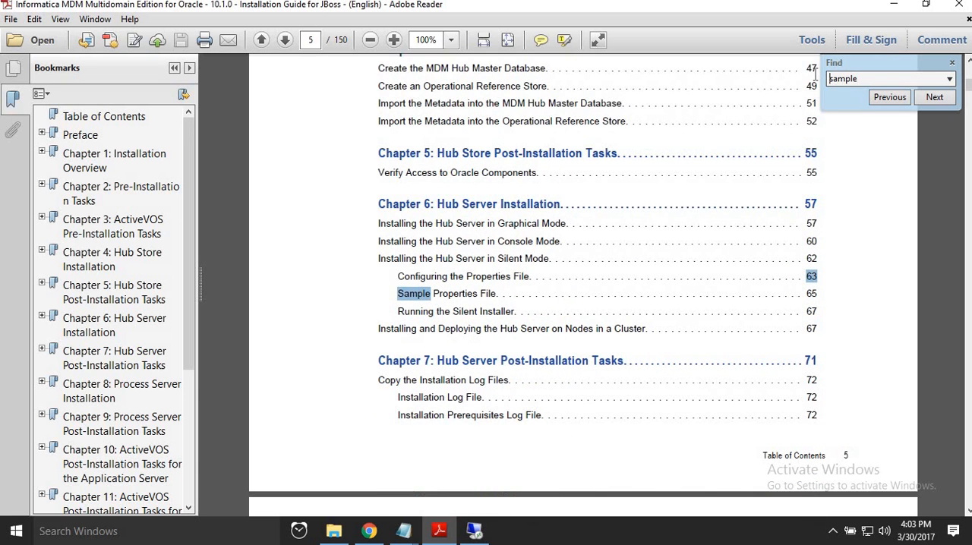
key(Return)
key(Return)
key(Return)
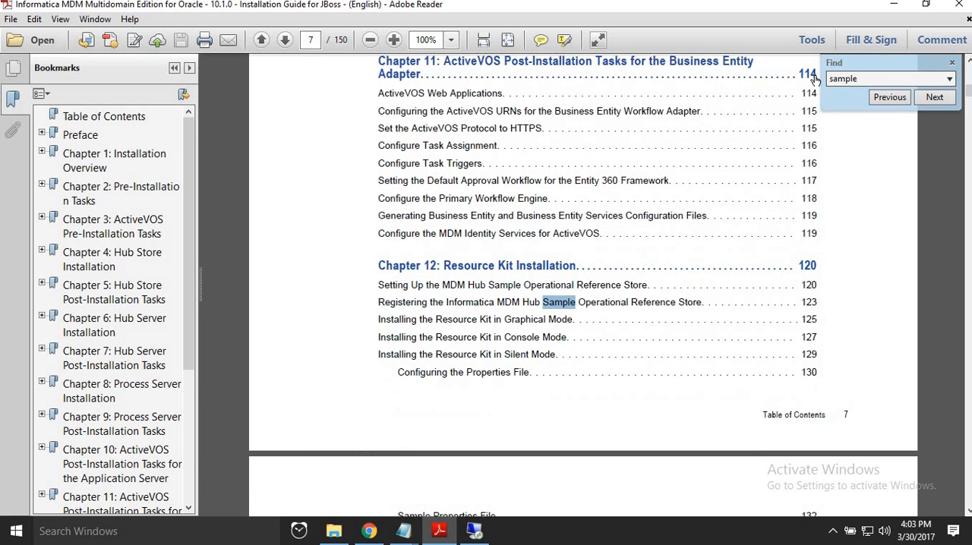
key(Return)
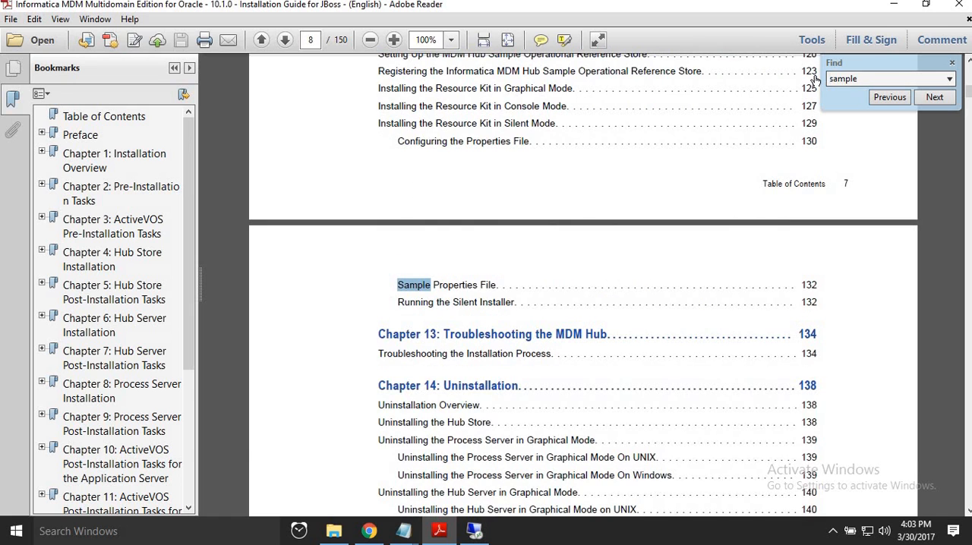
key(Return)
key(Return)
key(Return)
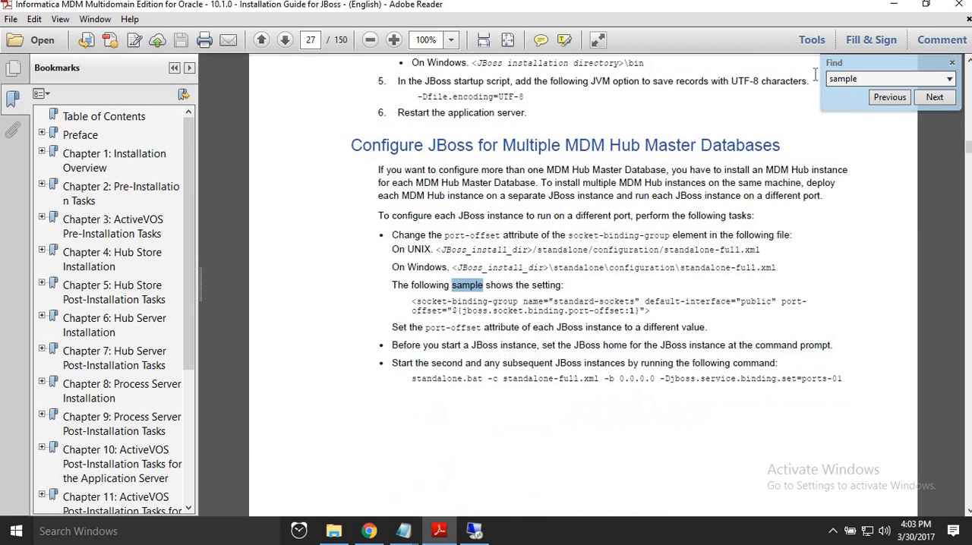
key(Return)
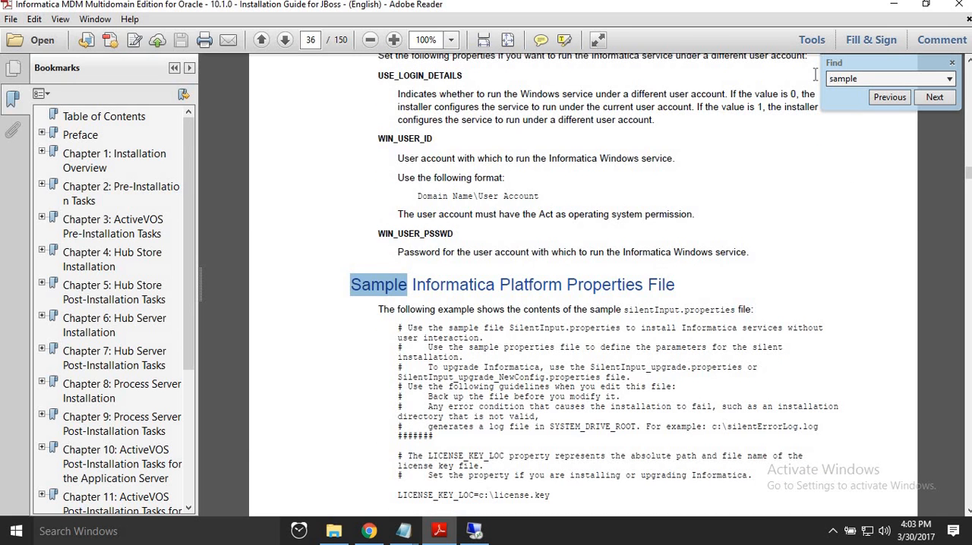
key(Return)
key(Return)
key(Return)
key(Return)
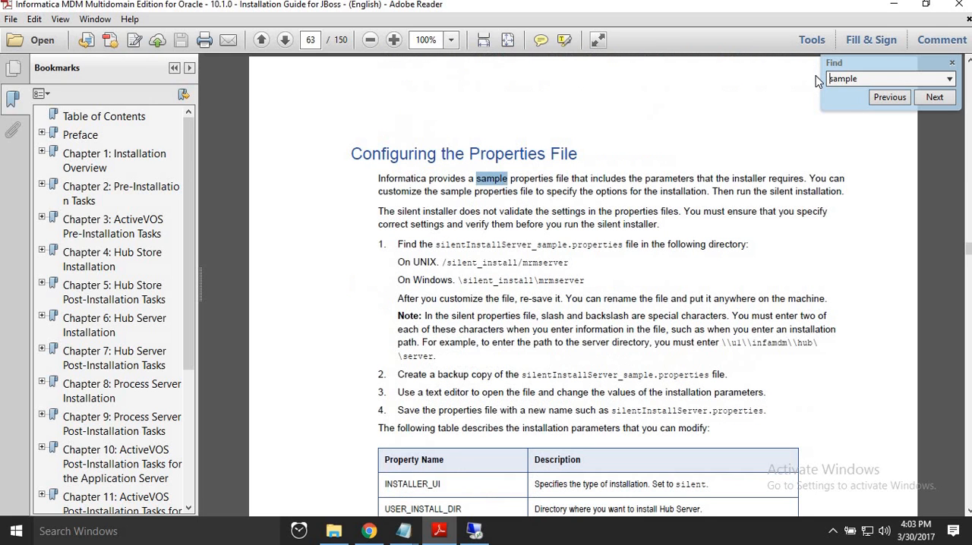
key(Return)
key(Return)
key(Return)
key(Return)
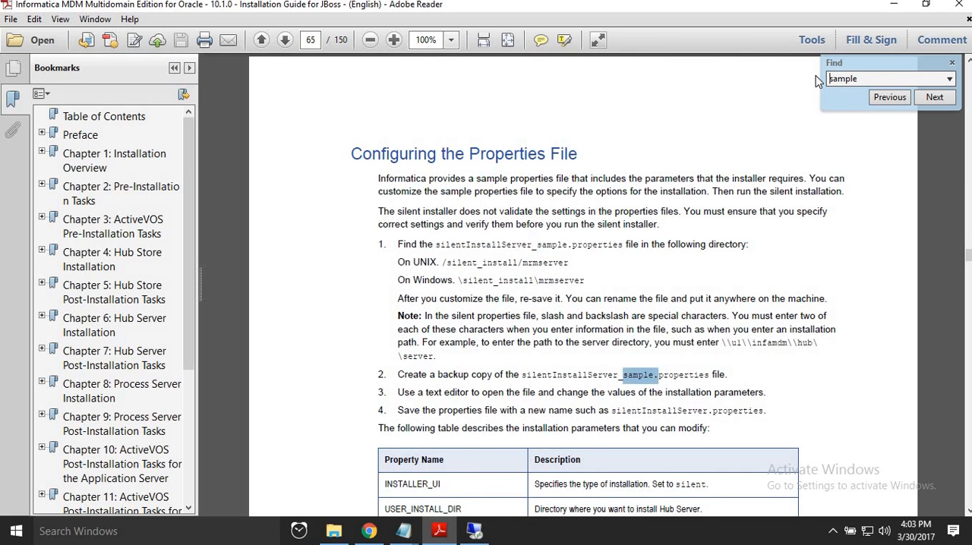
key(Return)
key(Return)
key(Return)
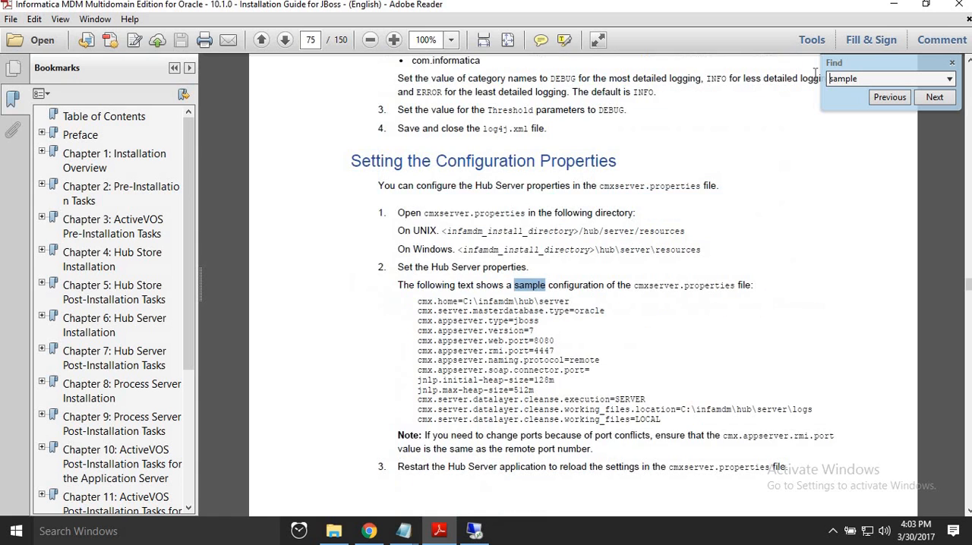
key(Return)
key(Return)
key(Return)
key(Return)
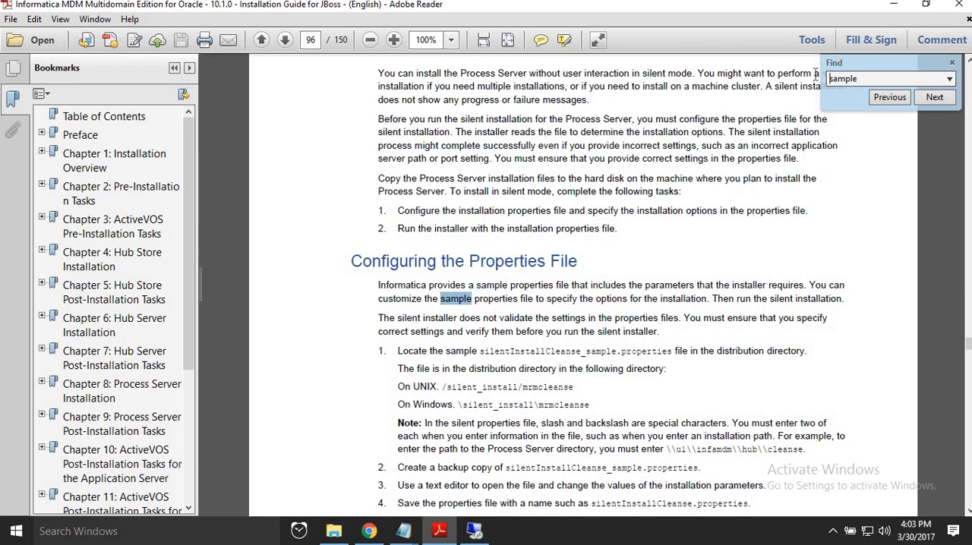
key(Return)
key(Return)
key(Return)
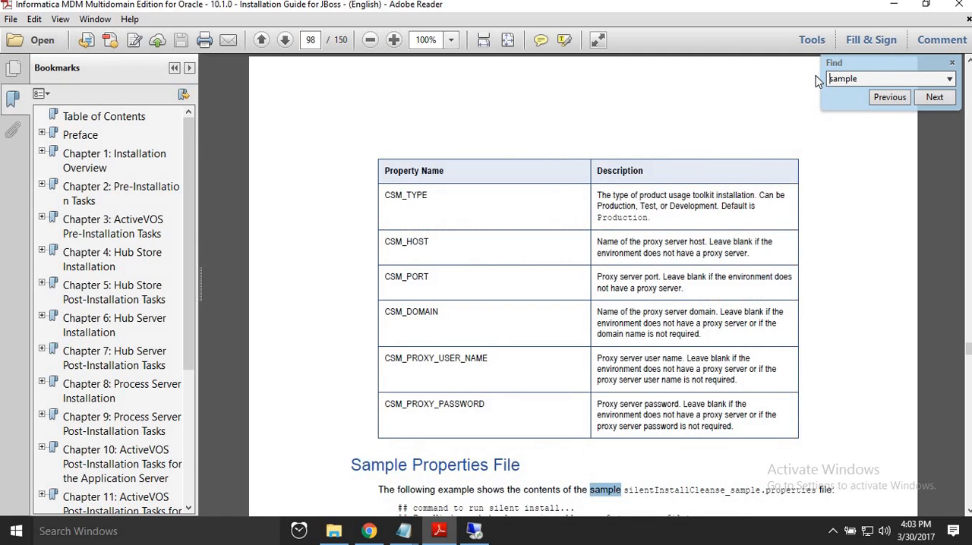
key(Return)
key(Return)
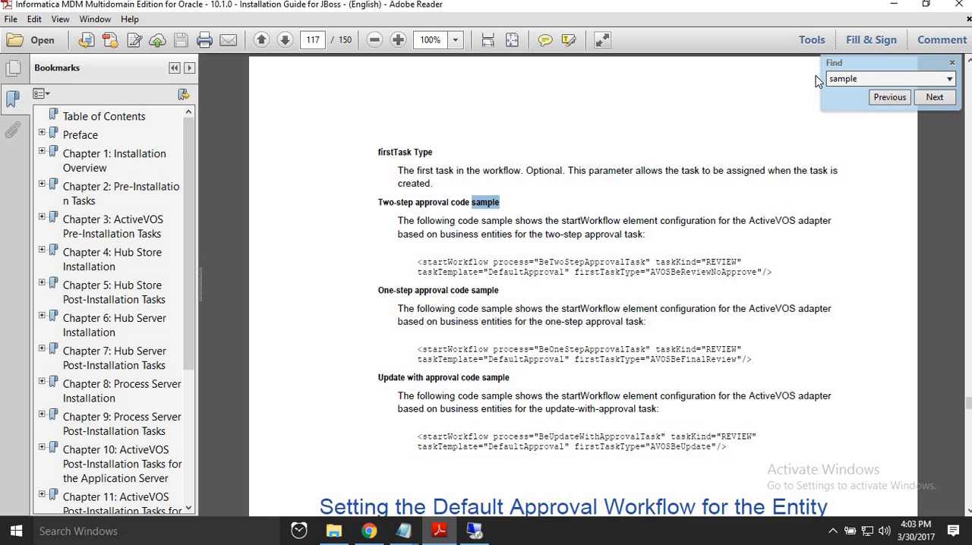
key(Return)
key(Return)
key(Return)
key(Return)
key(Return)
key(Return)
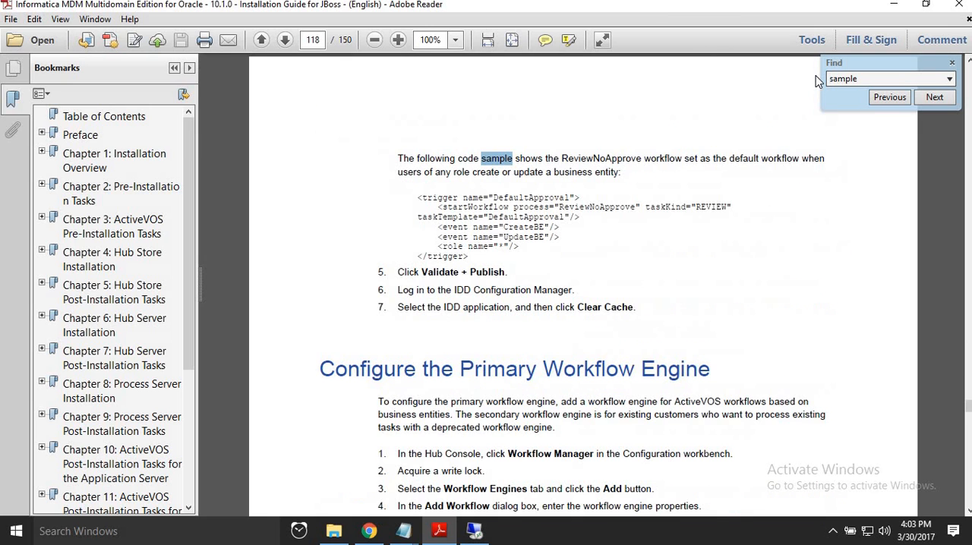
key(Return)
key(Return)
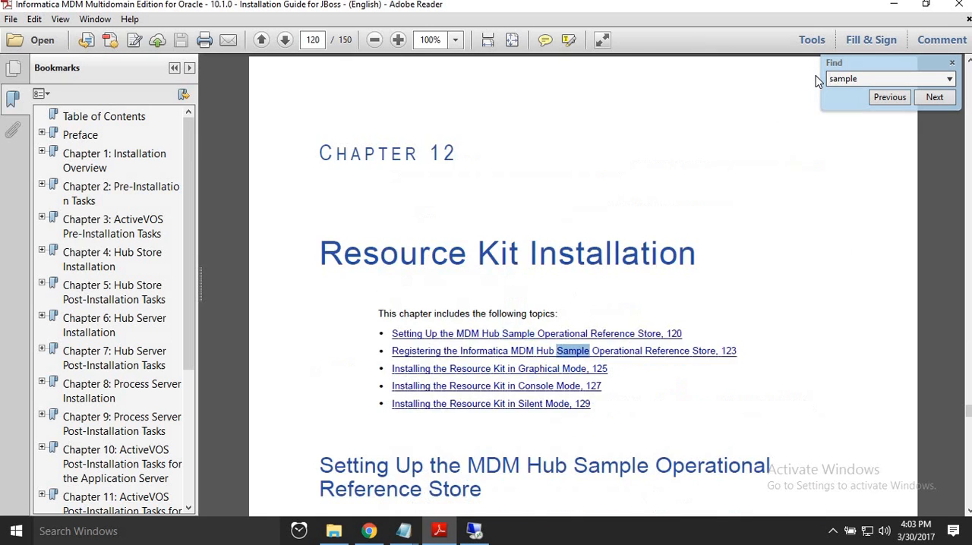
key(Return)
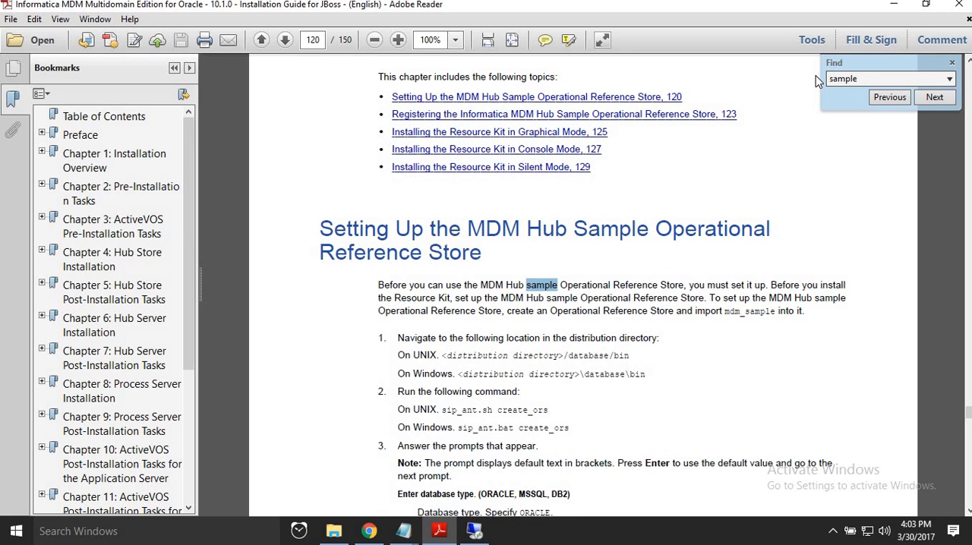
Examine the guide's steps for creating the sample Operational Reference Store, including the directory and the Windows command sip_ant.bat create_ors.
scroll(594, 255, down, 3)
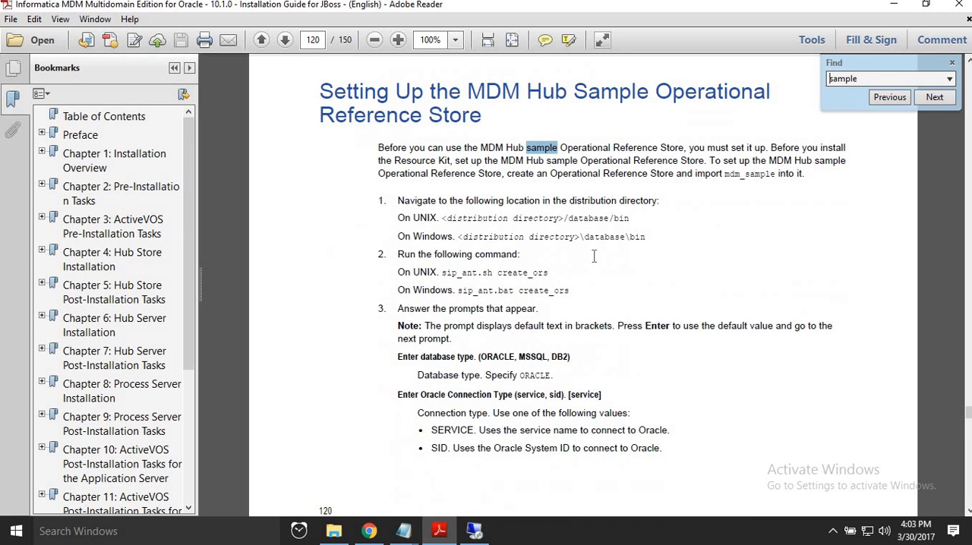
drag(621, 238, 645, 237)
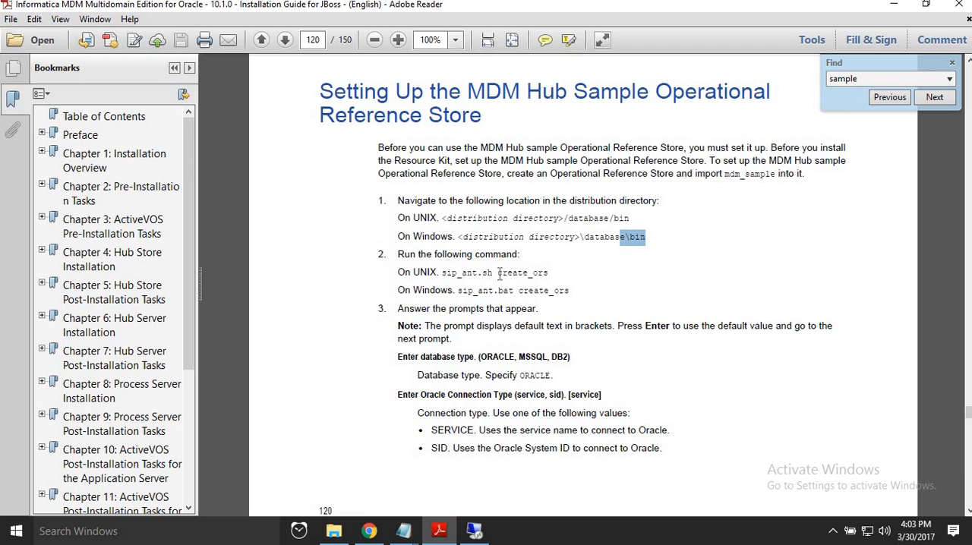
drag(500, 275, 571, 292)
click(600, 290)
drag(519, 293, 595, 301)
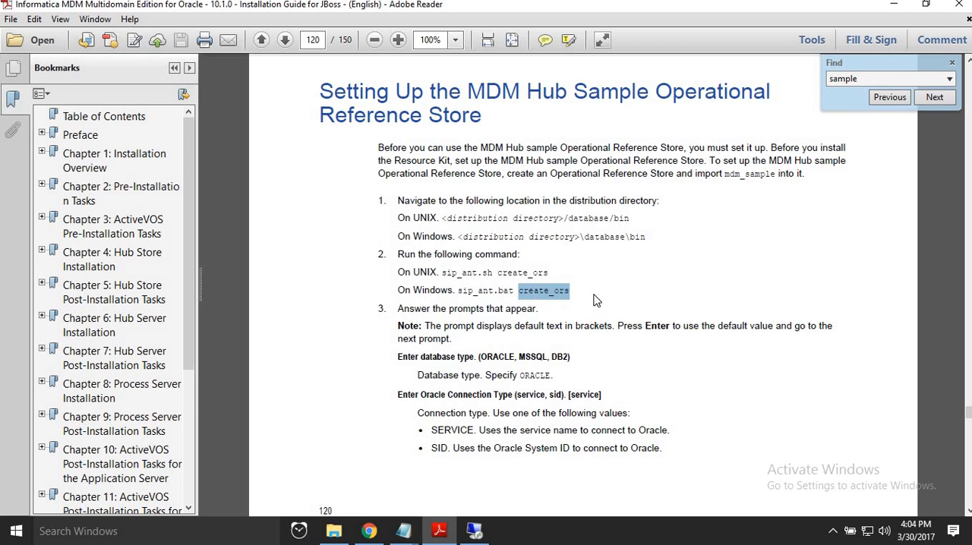
click(596, 301)
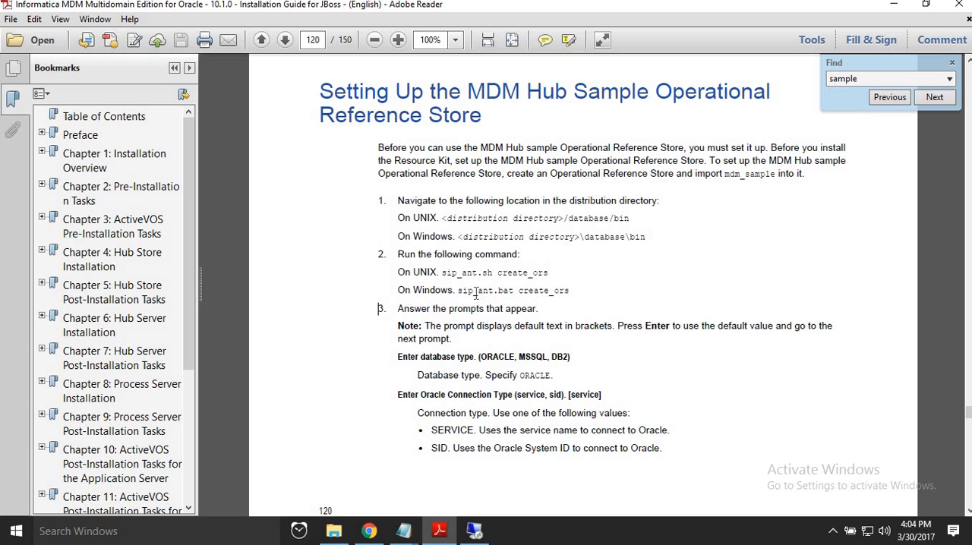
drag(520, 292, 612, 312)
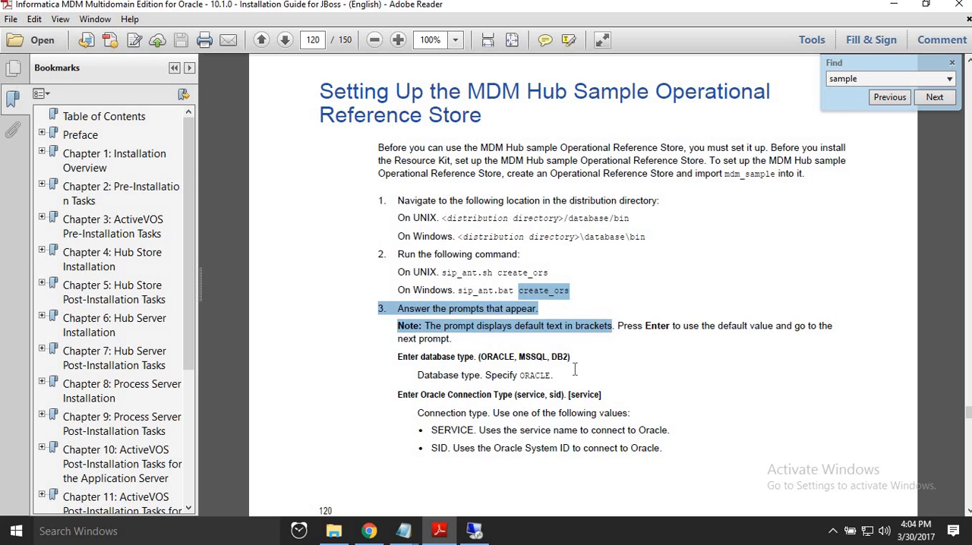
Continue through the guide to the mdm_sample import step and examine the Windows command sip_ant.bat import_schema.
scroll(532, 391, down, 3)
scroll(536, 414, down, 20)
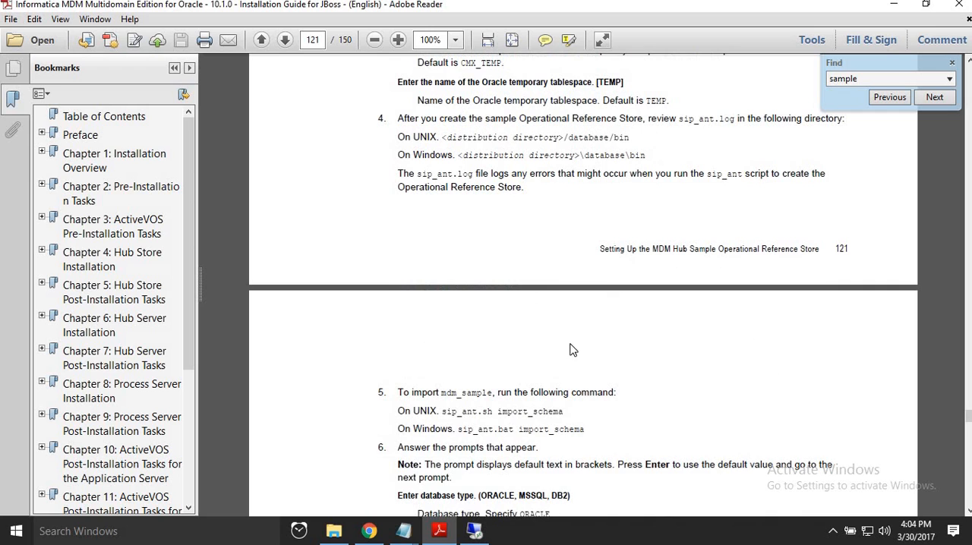
scroll(582, 362, down, 3)
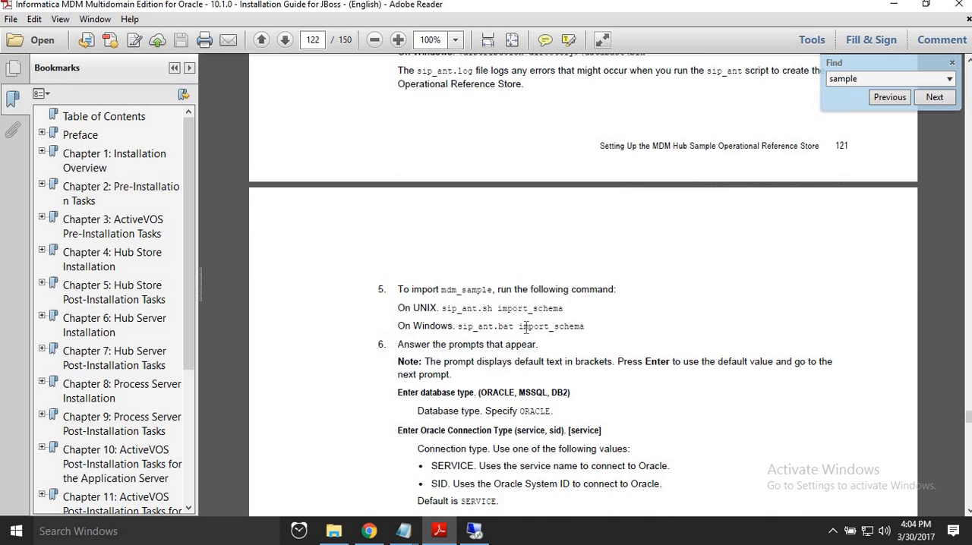
double_click(573, 326)
click(593, 323)
drag(458, 327, 621, 332)
click(621, 332)
Switch to the remote desktop and open the folder C:\infamdm\hub\server\bin in File Explorer.
click(474, 530)
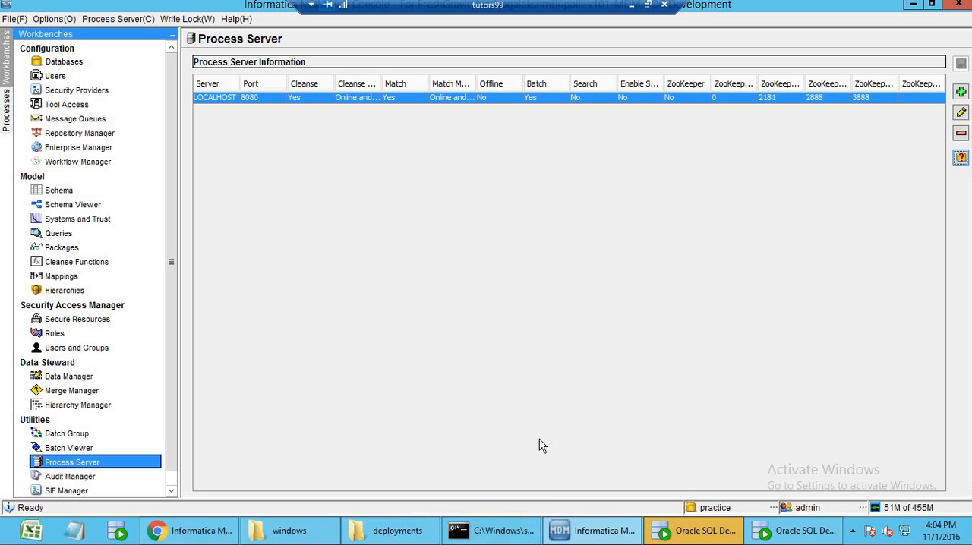
click(694, 531)
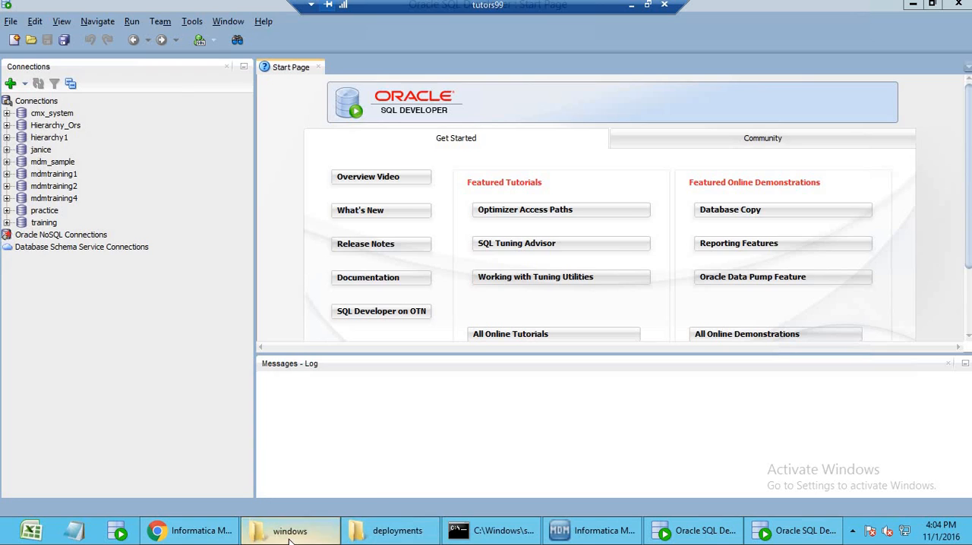
click(317, 539)
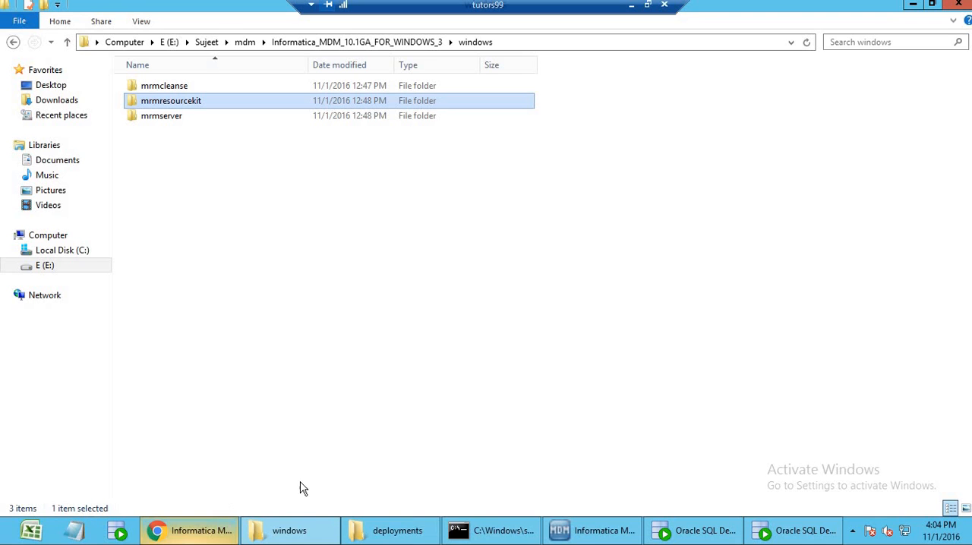
click(9, 531)
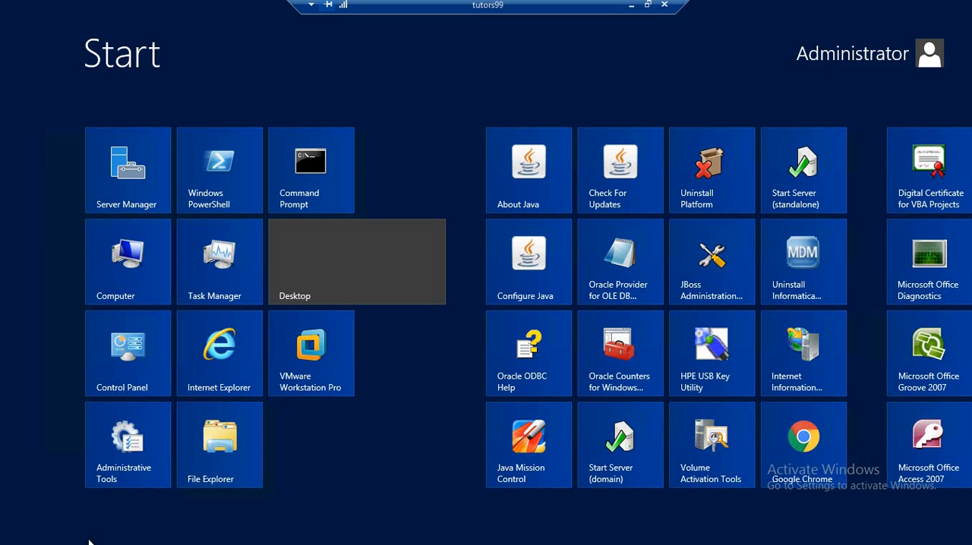
click(142, 260)
double_click(152, 104)
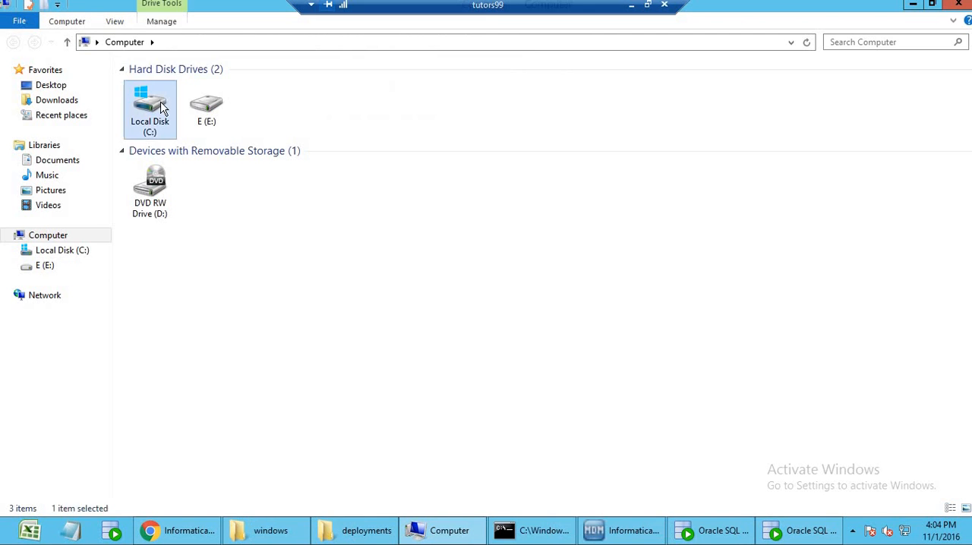
double_click(160, 131)
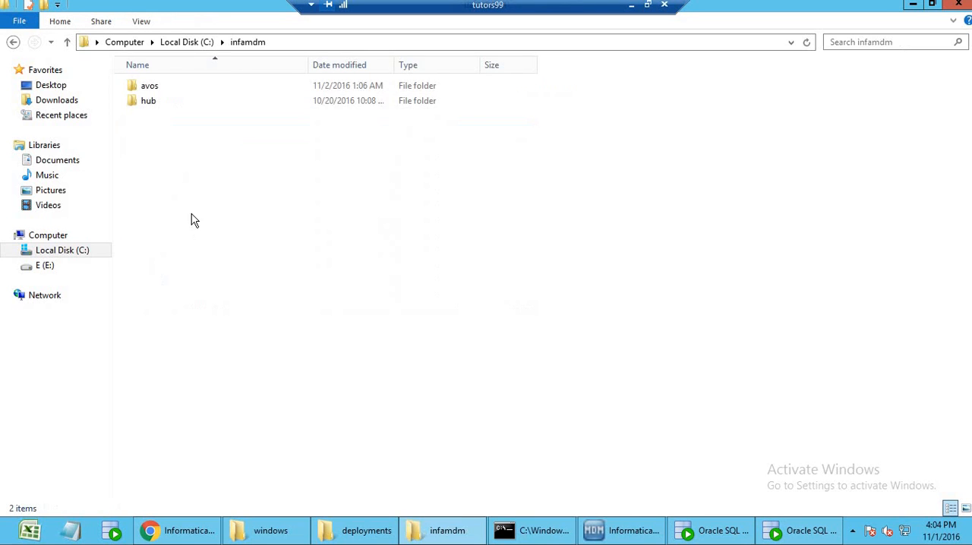
double_click(152, 100)
double_click(169, 119)
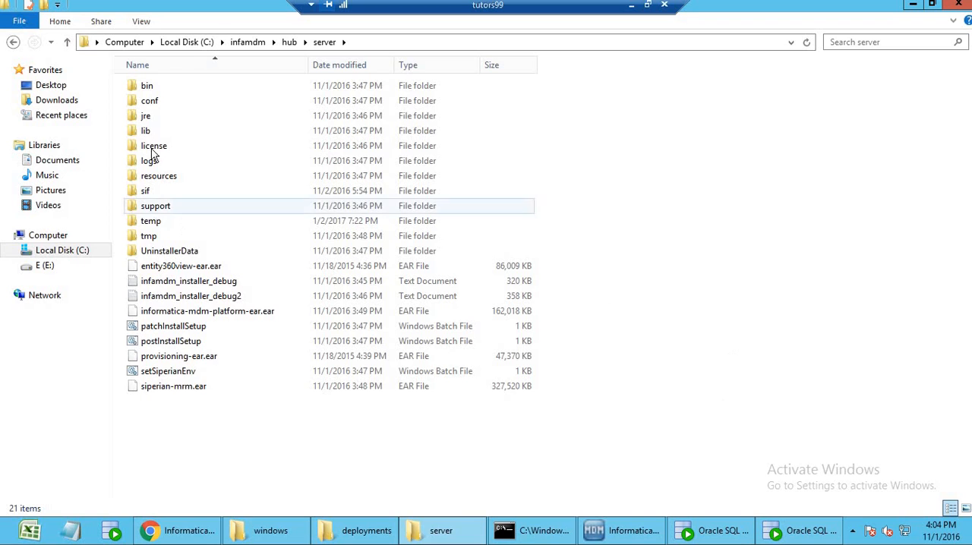
click(151, 89)
double_click(151, 89)
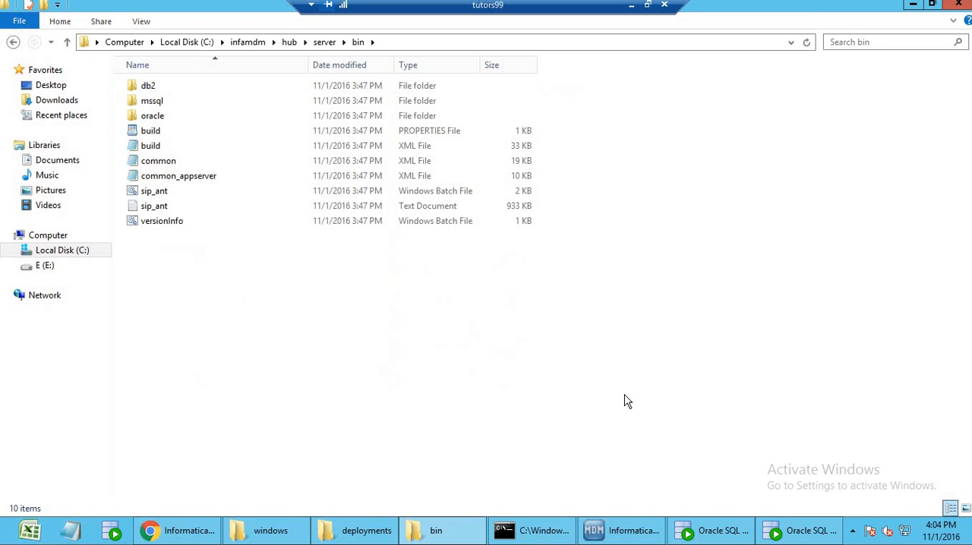
Open a command prompt in the server's bin folder and run sip_ant create_ors.
shift+right_click(628, 401)
click(633, 327)
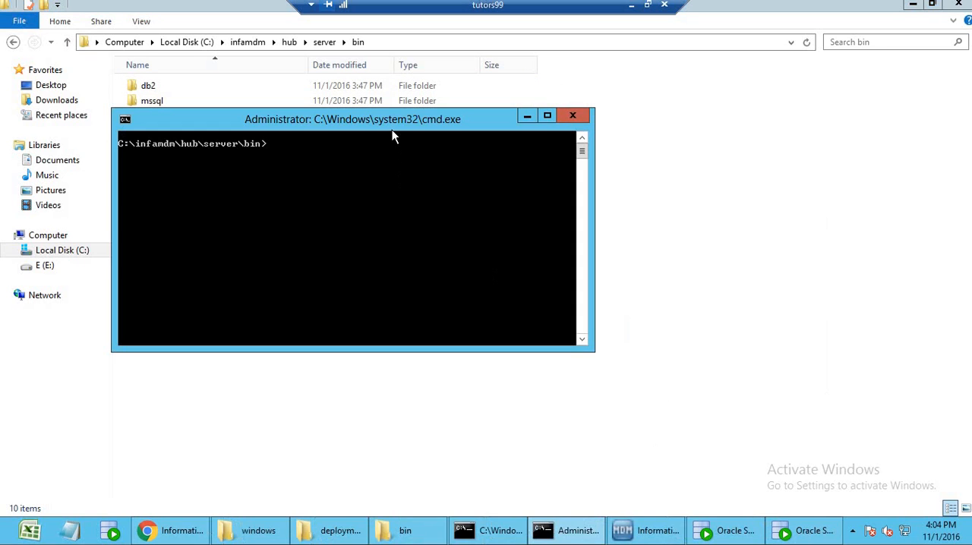
drag(456, 122, 647, 302)
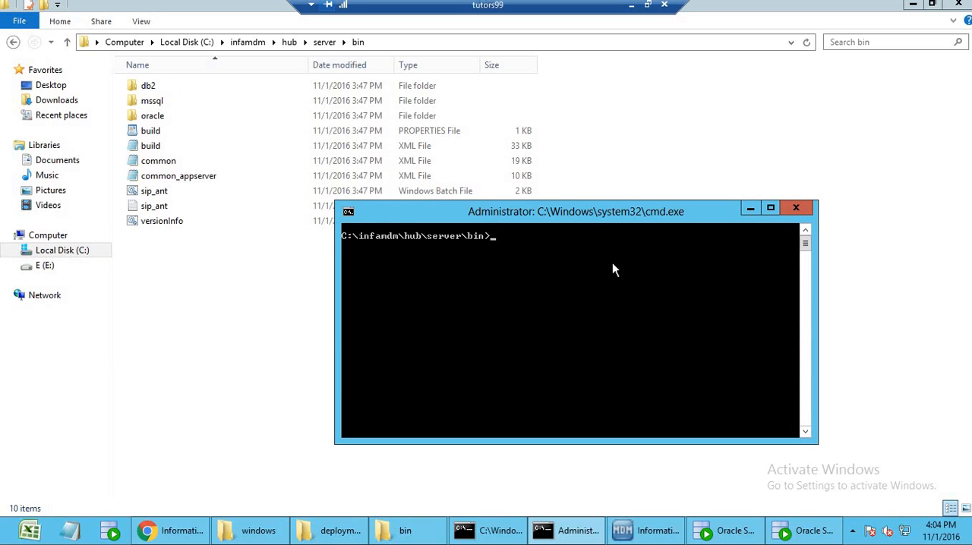
text(sip_ant  create_ors)
key(Return)
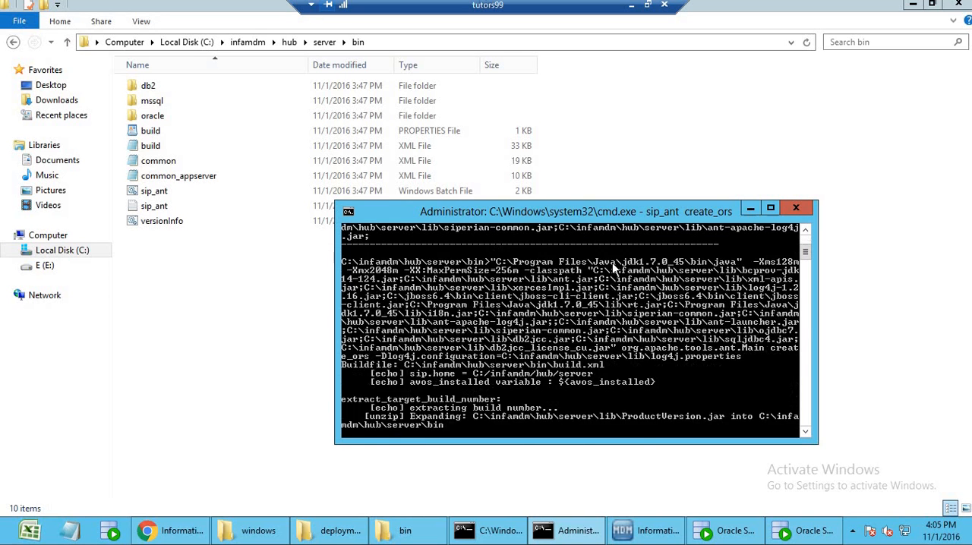
Accept the create_ors defaults: ORACLE, service connection, localhost, port 1521, service and TNS name orcl, and keep the connect URL.
key(Return)
key(Return)
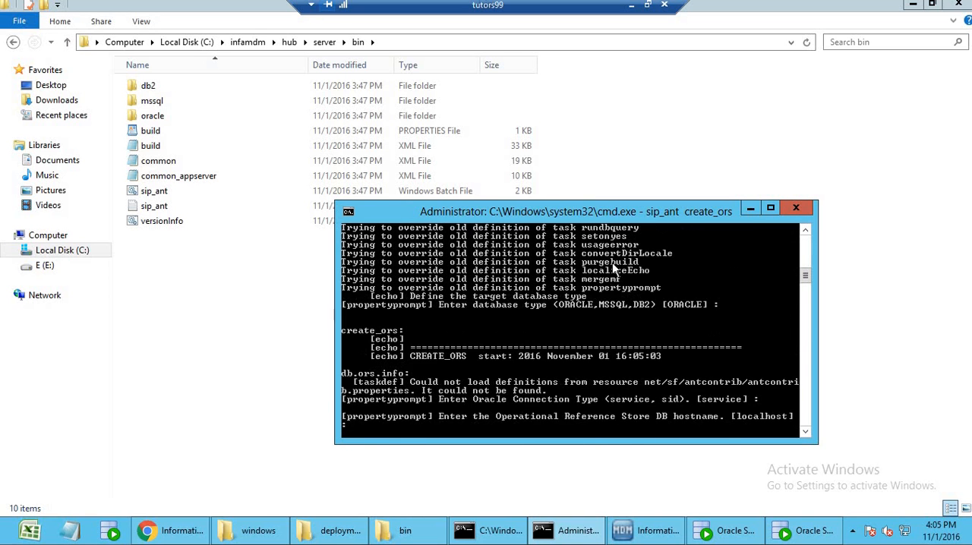
key(Return)
key(Return)
key(Return)
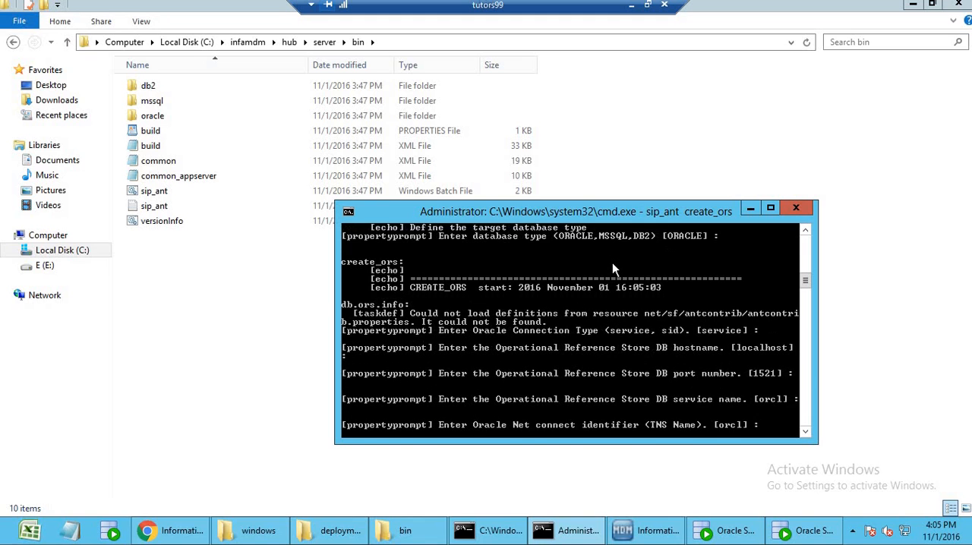
key(Return)
key(Return)
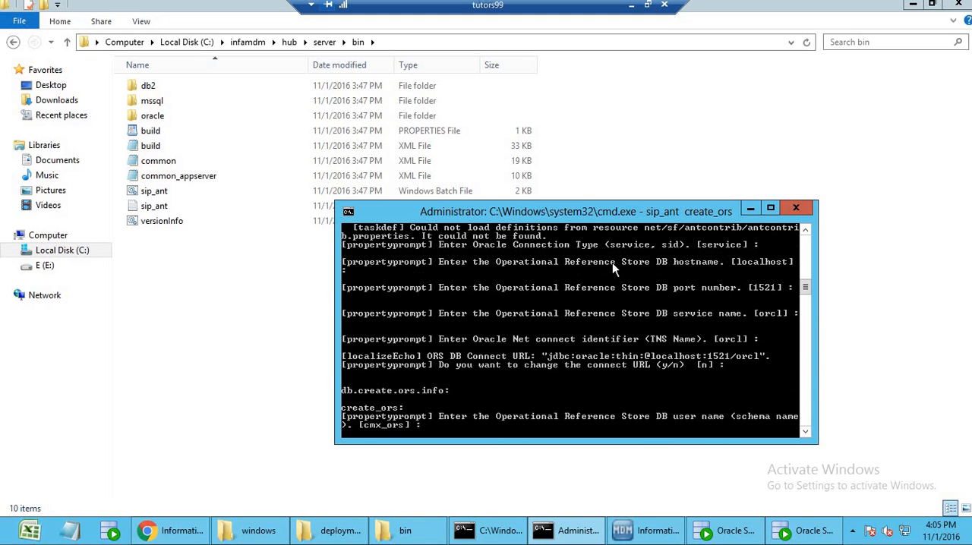
Name the new Operational Reference Store schema sample_ors, enter its user password and accept the en_US locale.
text(sample_ors)
key(Return)
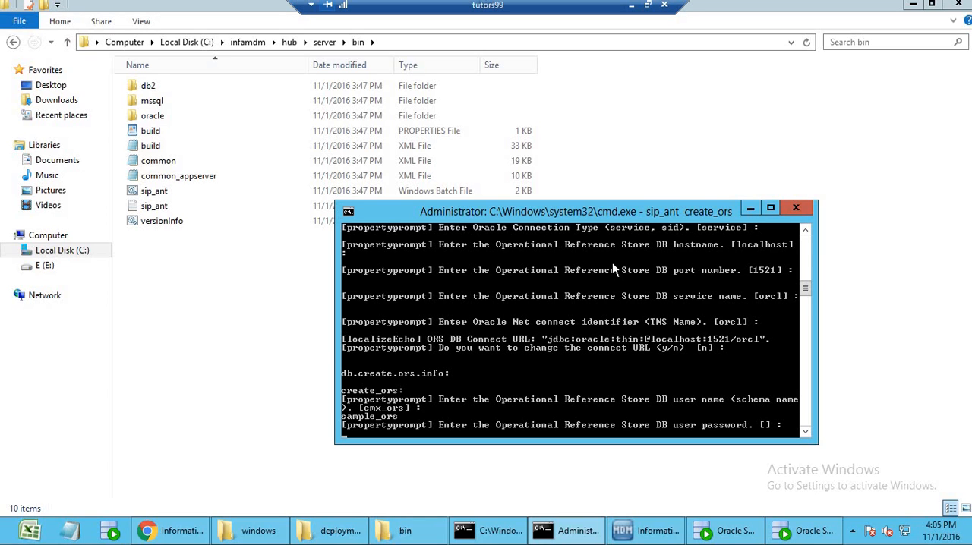
key(Return)
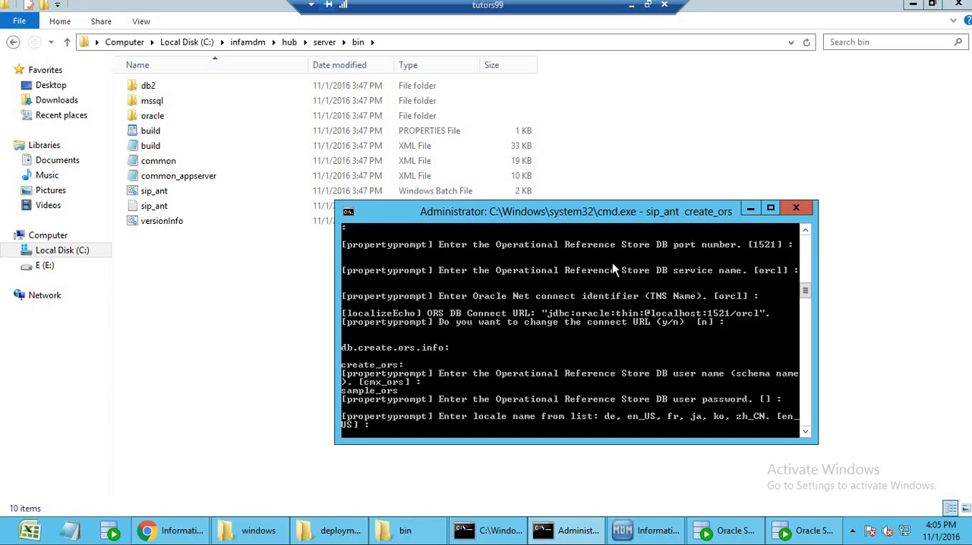
key(Return)
key(Return)
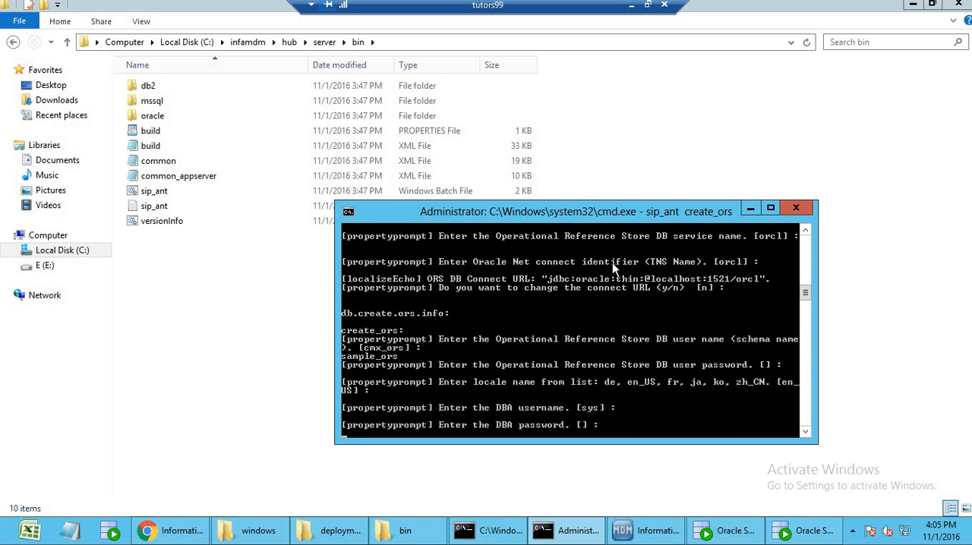
Accept DBA username sys, enter the DBA password and create the store with the default CMX_INDX, CMX_TEMP and TEMP tablespaces.
key(Return)
key(Return)
key(Return)
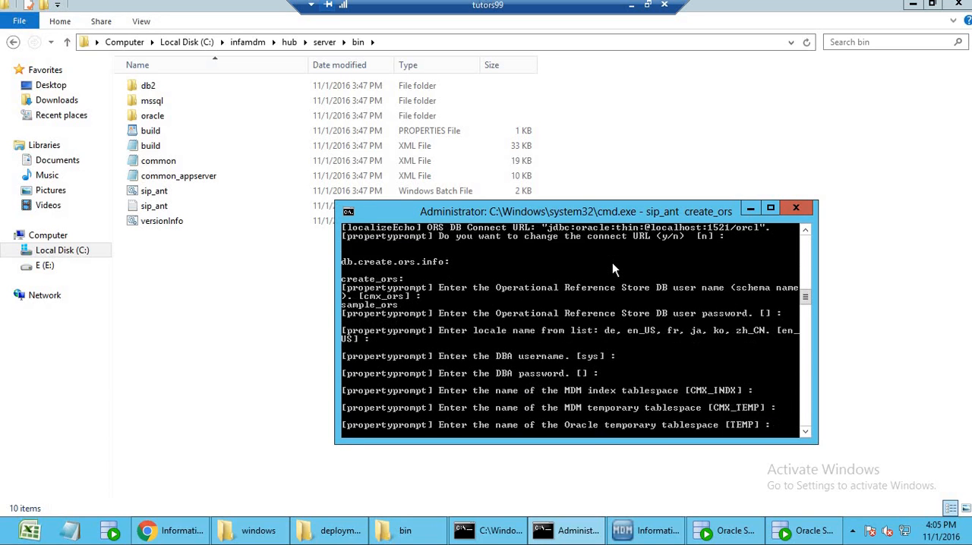
key(Return)
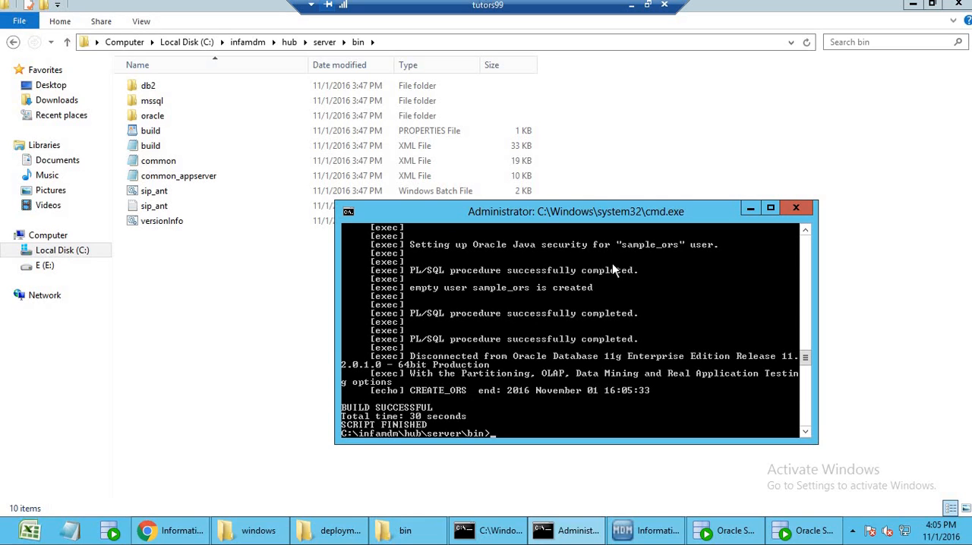
Run sip_ant import_schema from the server's bin folder.
text(sip_ant import_schema)
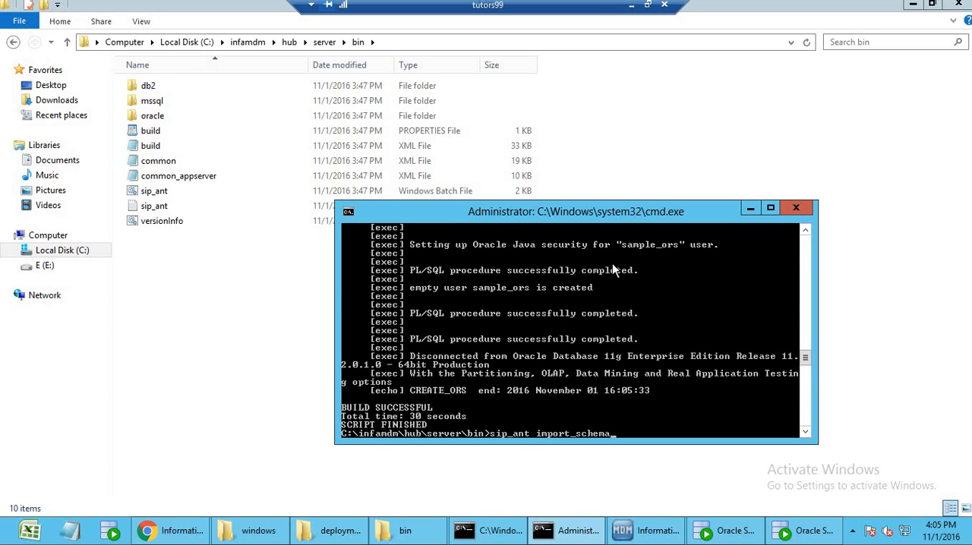
key(Return)
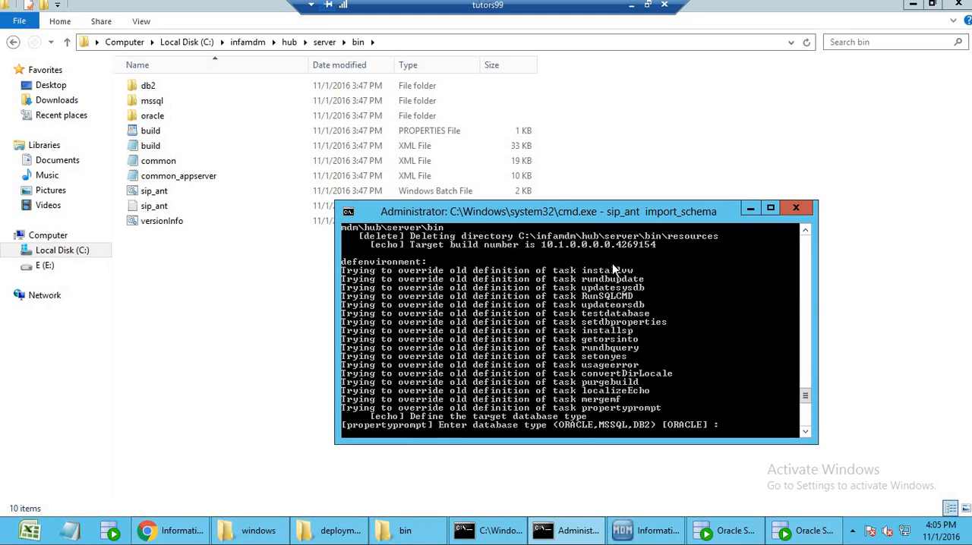
Accept the import_schema connection defaults: ORACLE, service connection, localhost, port 1521, orcl for service and TNS name, and the unchanged connect URL.
key(Return)
key(Return)
key(Return)
key(Return)
key(Return)
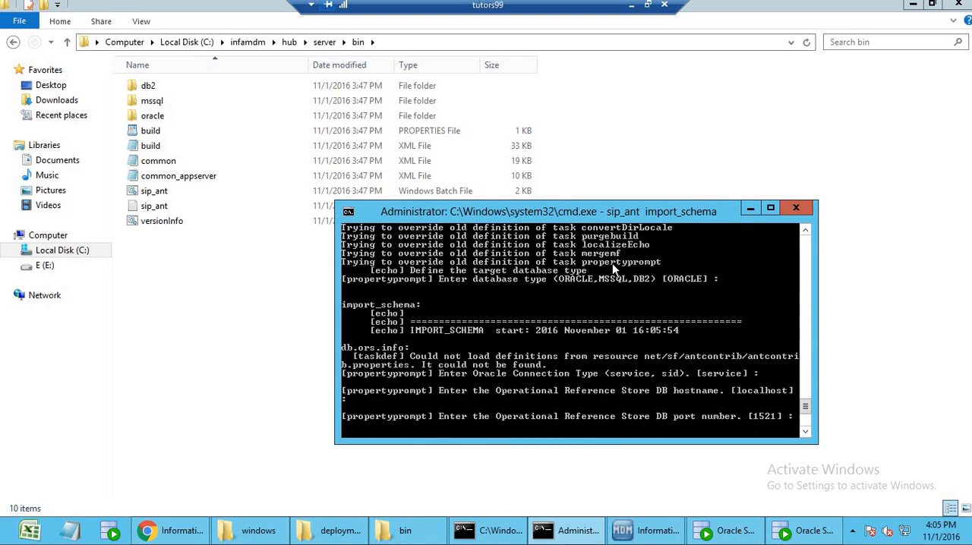
key(Return)
key(Return)
key(Return)
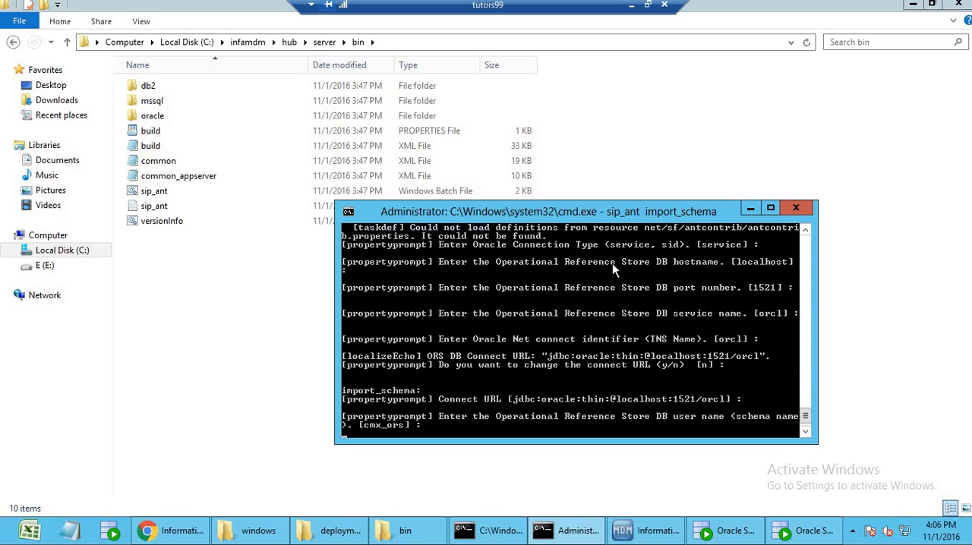
Target the sample_ors schema, enter its password, and import mdm_sample.zip using the default en_US locale and dump file path.
key(Return)
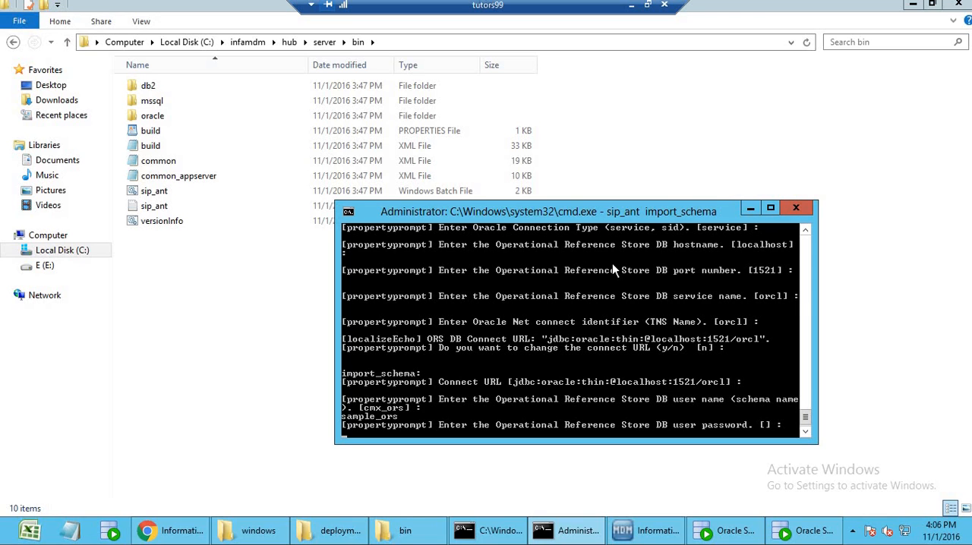
key(Return)
key(Return)
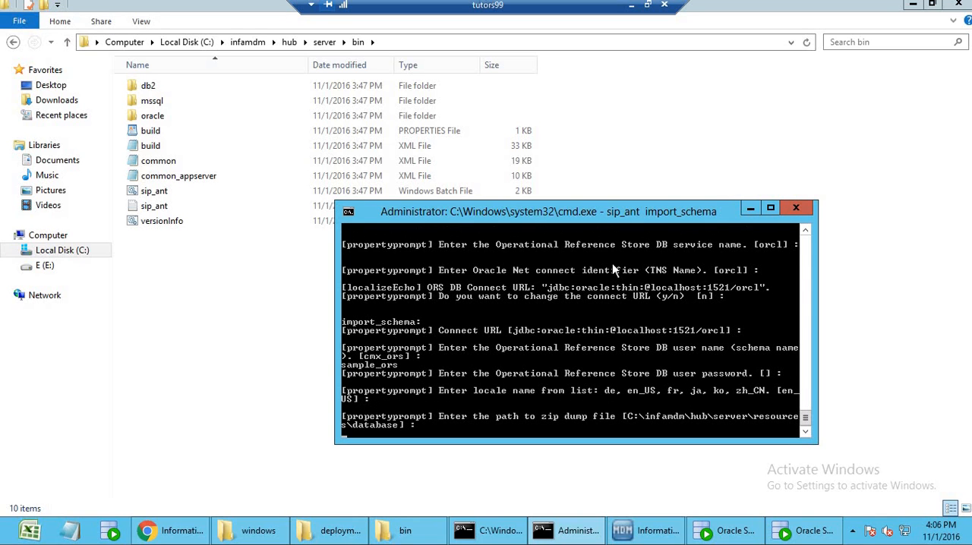
key(Return)
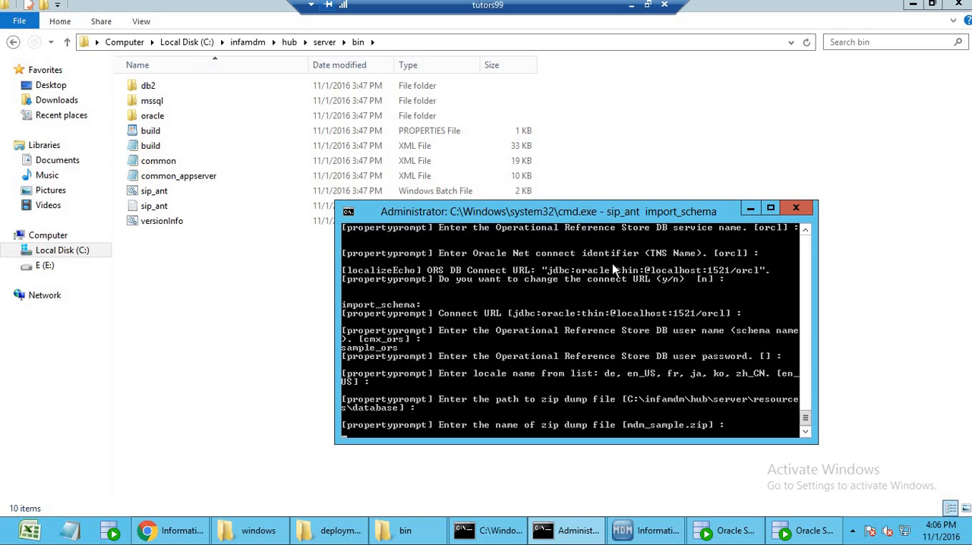
key(Return)
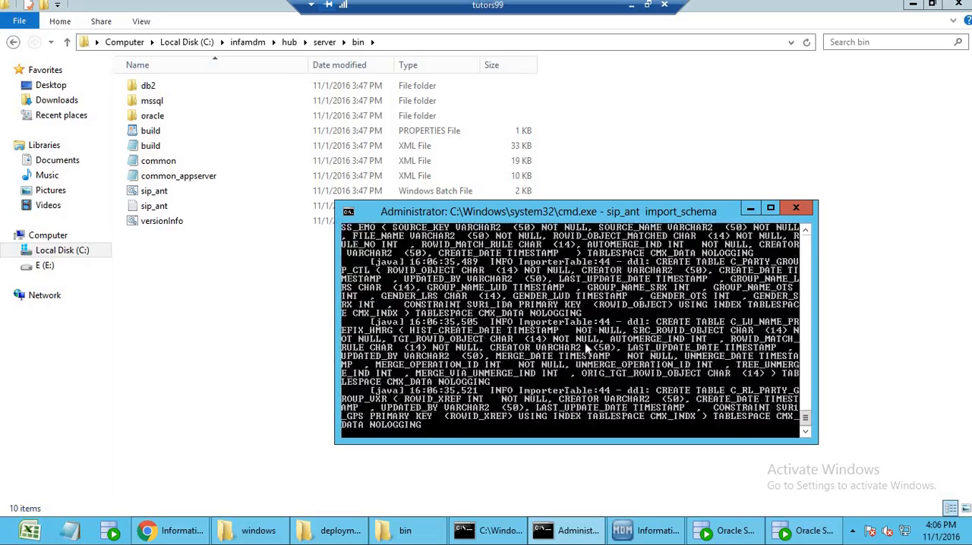
Open the installation steps notes from the desktop and review the schema commands down to the sample section.
click(70, 531)
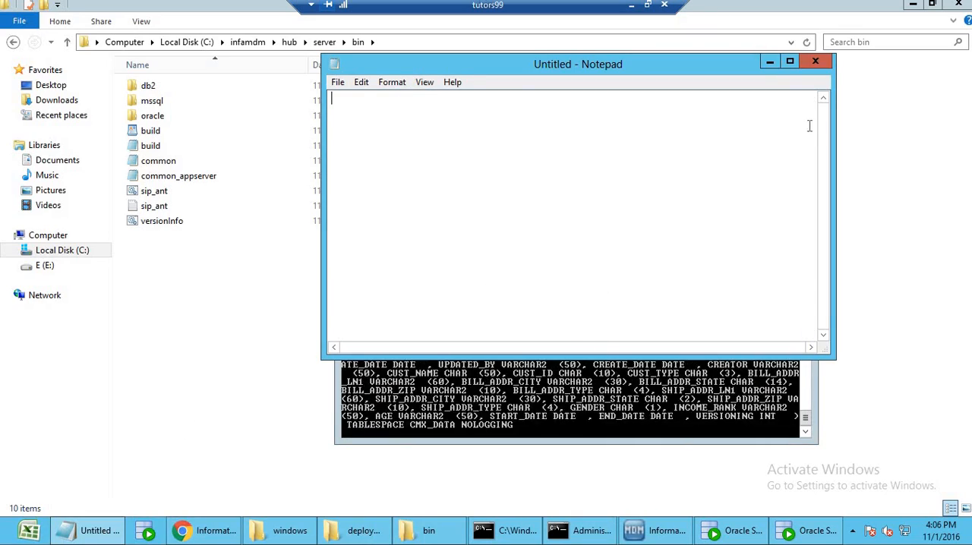
click(815, 61)
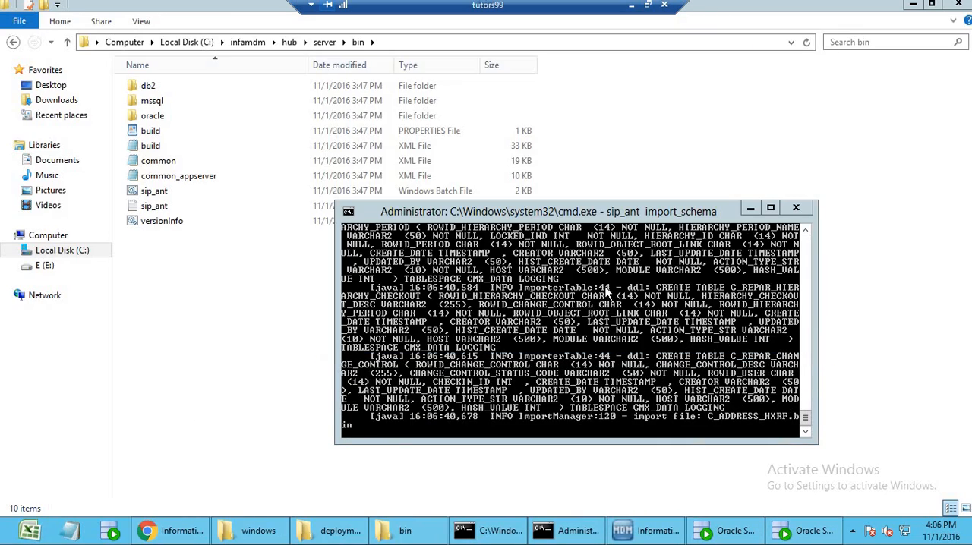
key(super+d)
double_click(520, 180)
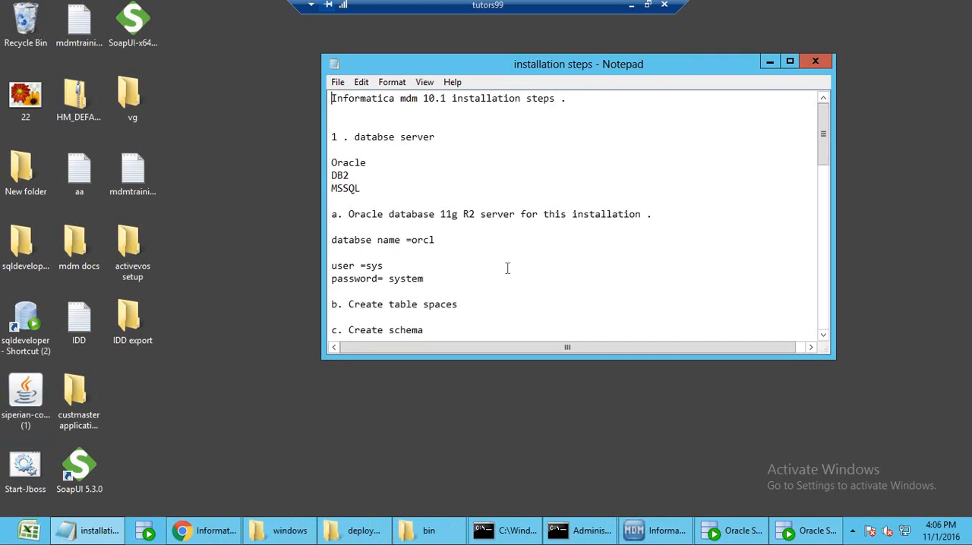
scroll(506, 272, down, 10)
scroll(507, 272, up, 6)
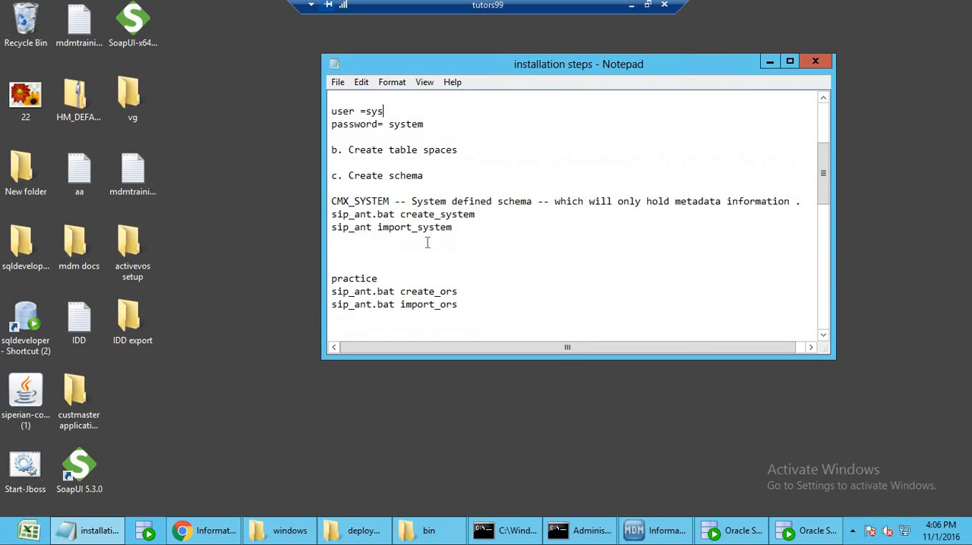
drag(334, 202, 394, 215)
drag(418, 305, 342, 278)
scroll(370, 323, down, 2)
click(371, 278)
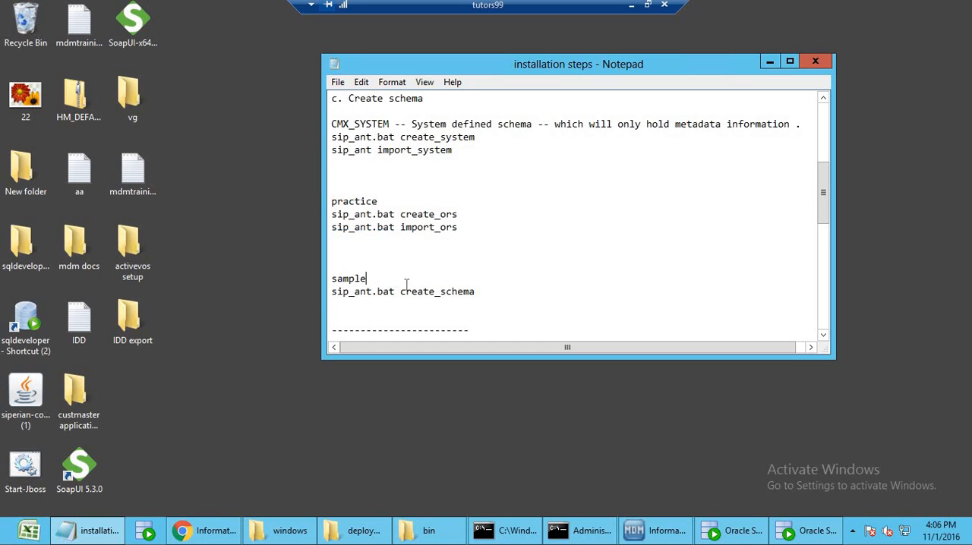
Under sample in the notes, change the create command to sip_ant.bat create_ors and add the line "sep_ant import_schema".
click(487, 293)
key(BackSpace)
key(BackSpace)
key(BackSpace)
key(BackSpace)
key(BackSpace)
key(BackSpace)
text(ors)
key(Return)
text(sep_ant)
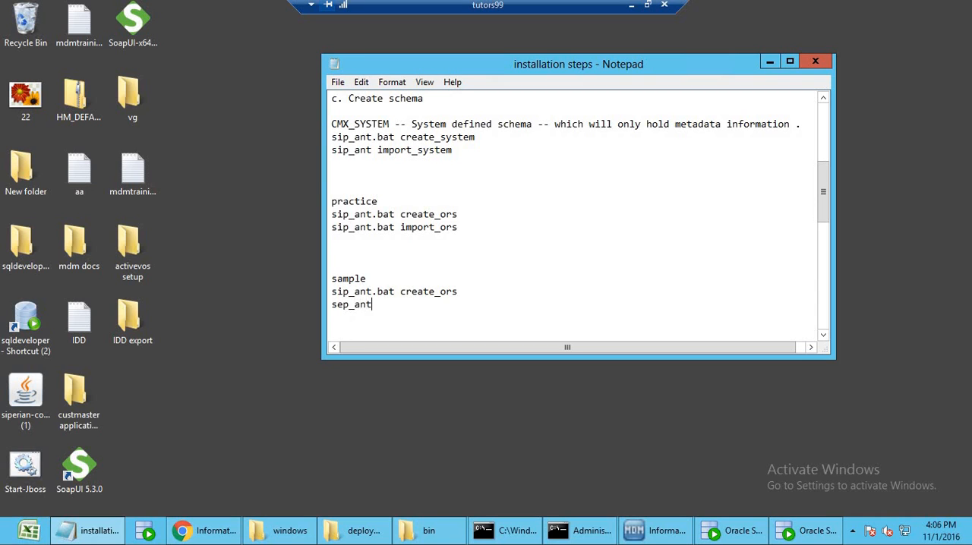
text( import_schema)
Append "-- resource kit" to the sample heading in the notes.
scroll(387, 285, down, 2)
click(384, 264)
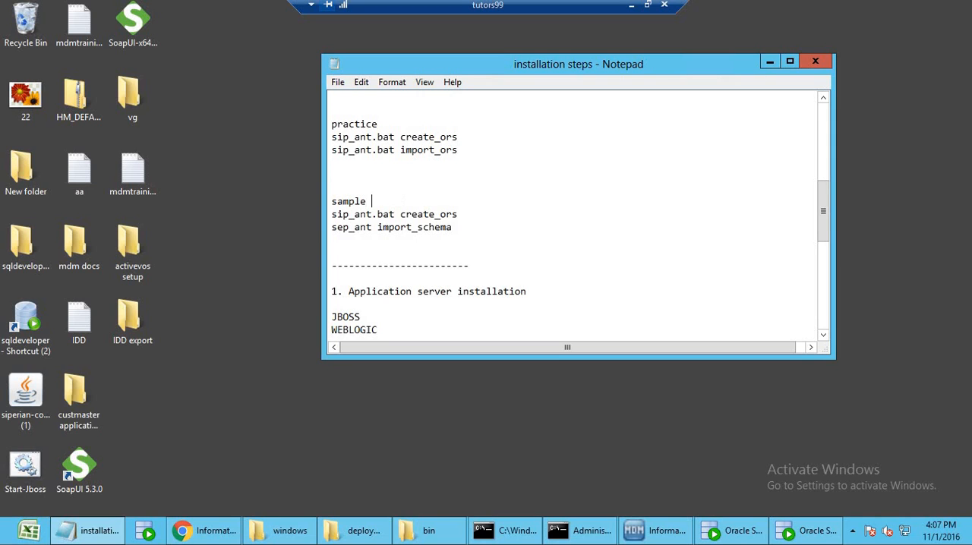
text(-- resource kit)
Copy the "1. mrmserver" heading twice to the end of the Informatica MDM 10.1 Installation section.
click(383, 241)
scroll(388, 251, down, 9)
click(417, 305)
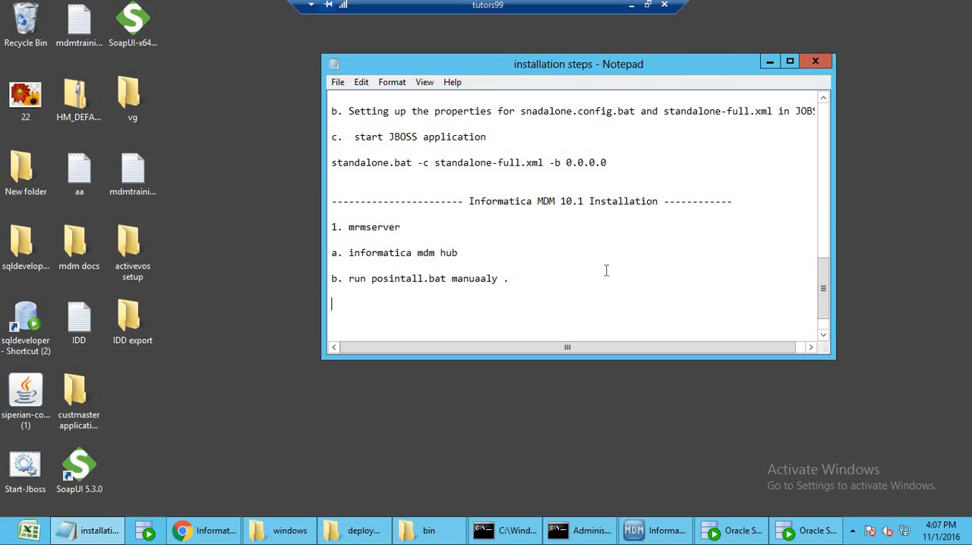
drag(353, 226, 330, 225)
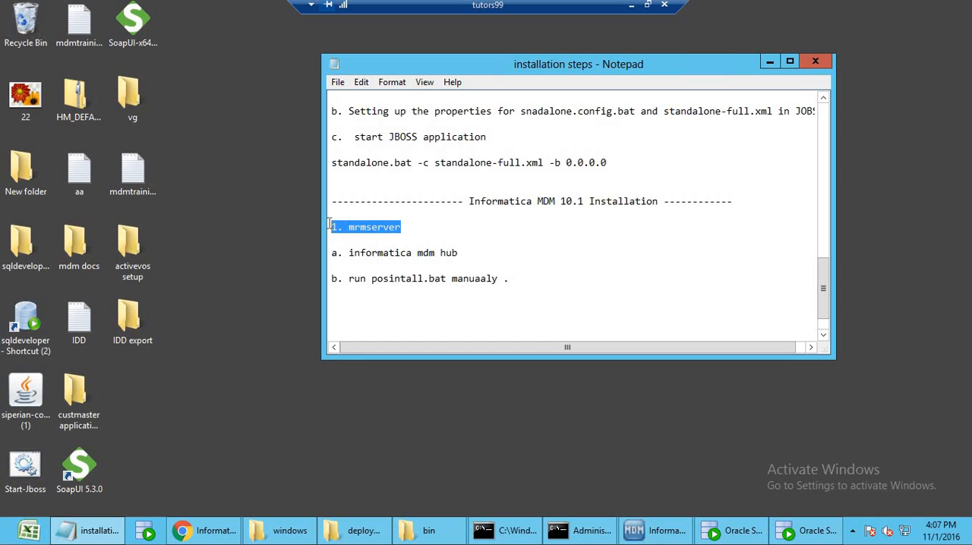
key(ctrl+c)
click(353, 304)
key(ctrl+v)
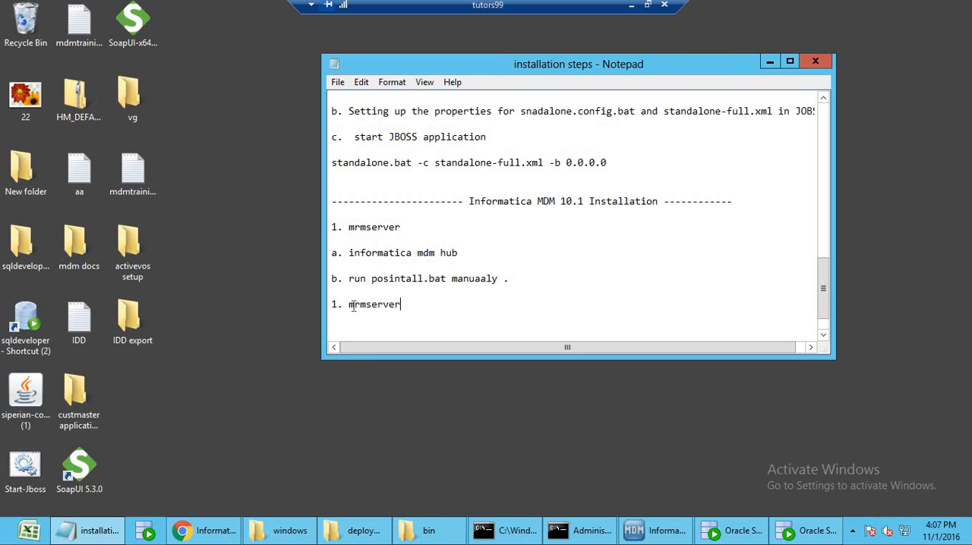
key(Return)
key(Return)
key(ctrl+v)
Rename the two copied headings to "Cleanse match server" and "resource kit".
double_click(373, 304)
text(Clea)
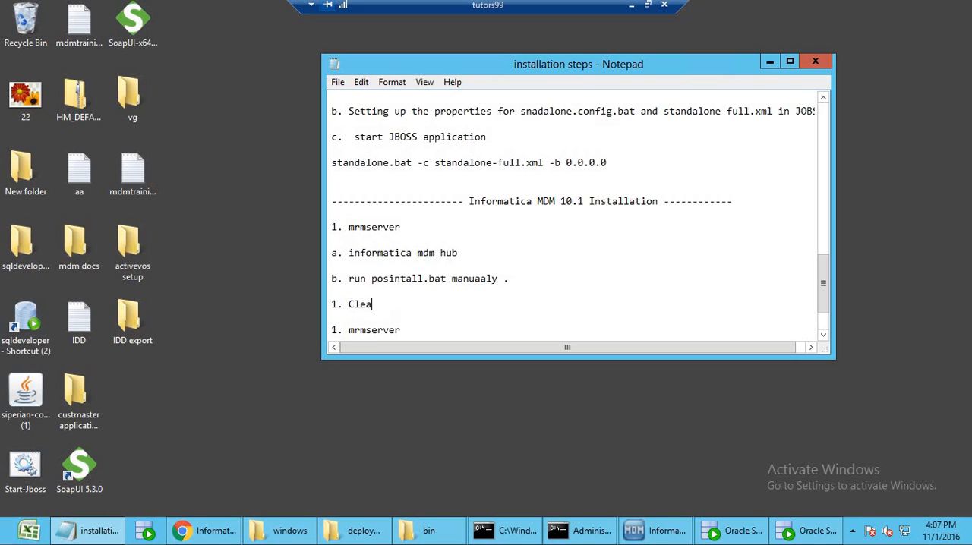
text(nse match server)
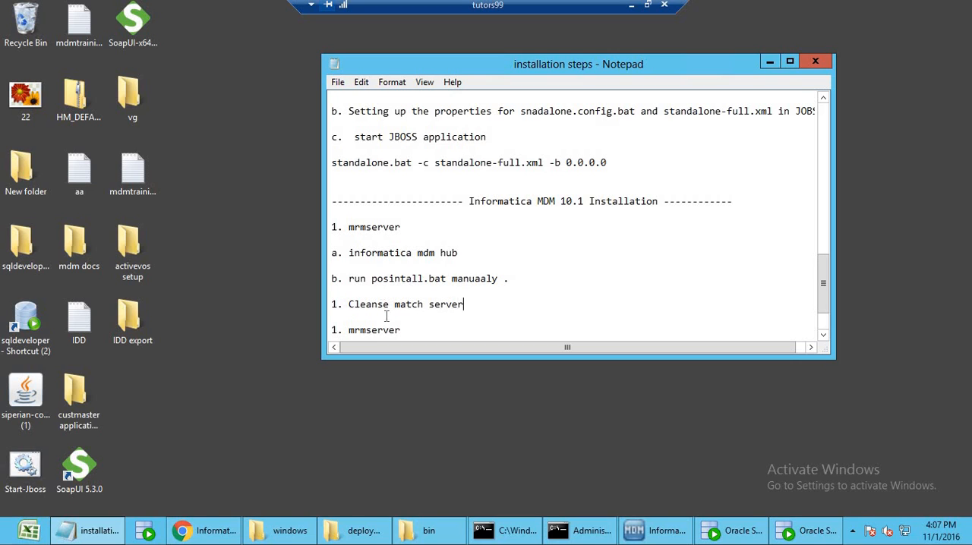
double_click(386, 328)
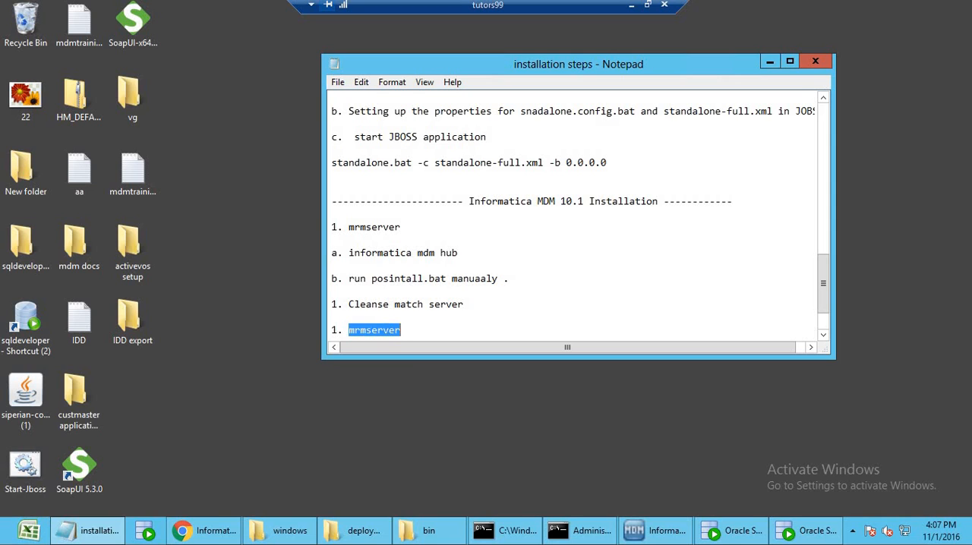
text(resourc)
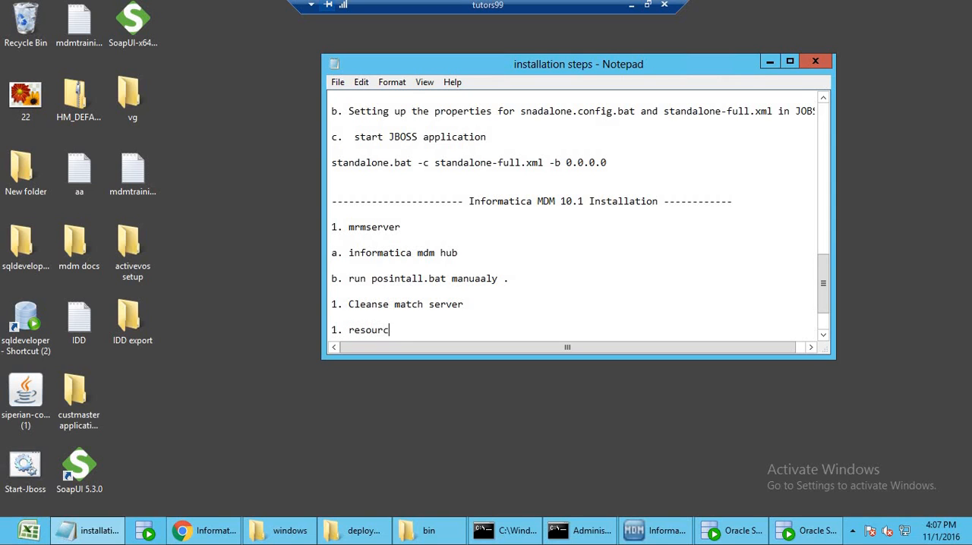
text(e kit)
key(Return)
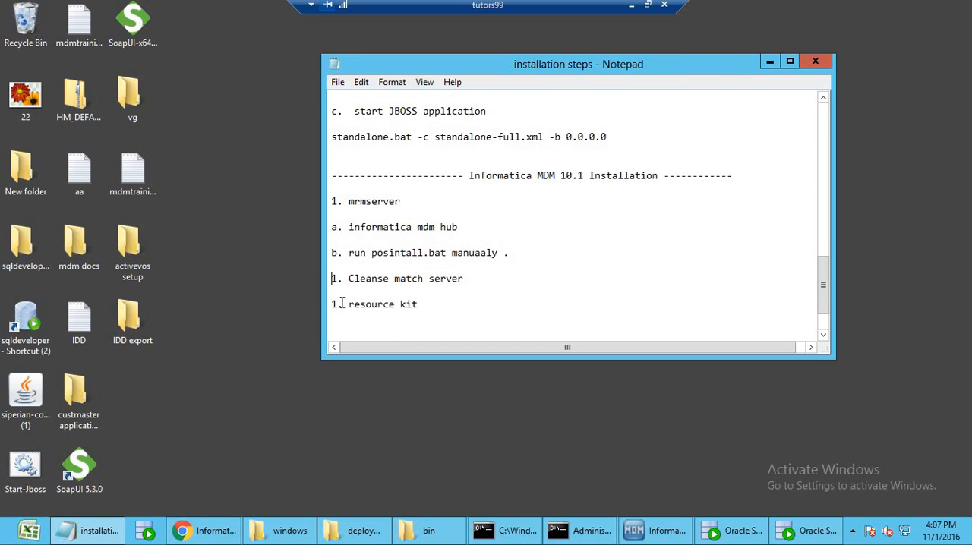
Renumber the Cleanse match server heading as 2 and the resource kit heading as 3.
text(2)
click(337, 279)
key(BackSpace)
text(2)
click(339, 304)
key(BackSpace)
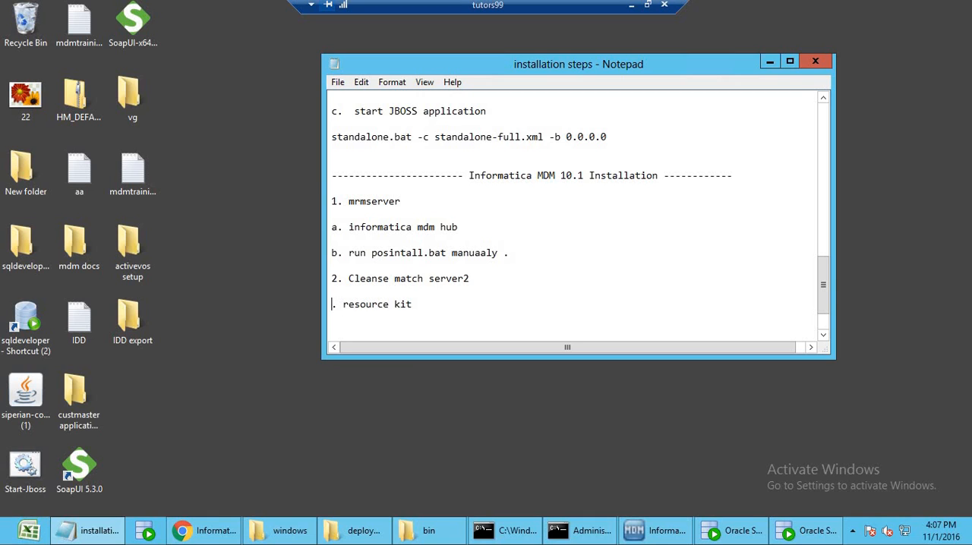
text(3)
key(BackSpace)
drag(441, 305, 323, 303)
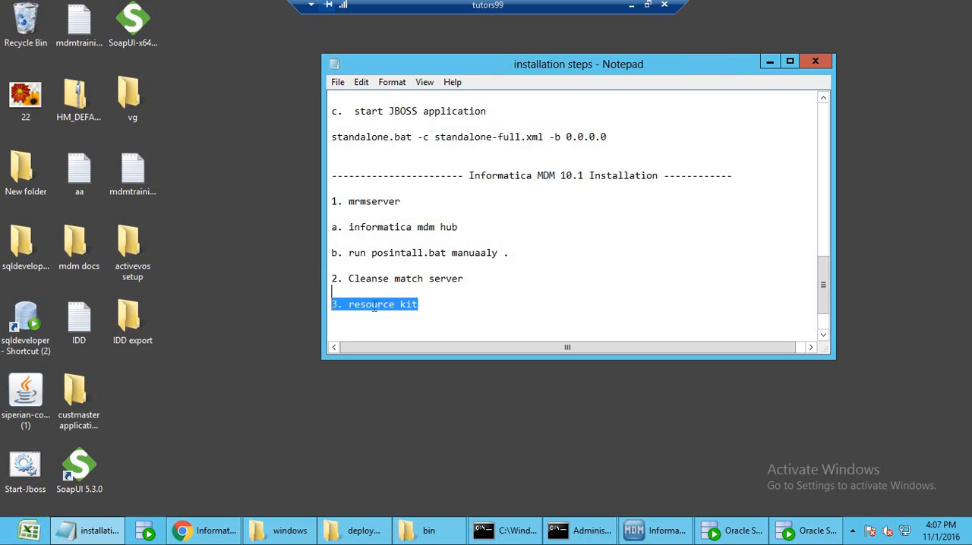
click(391, 305)
Check the import_schema progress in the command window, then switch to Oracle SQL Developer and collapse the practice connection.
click(581, 531)
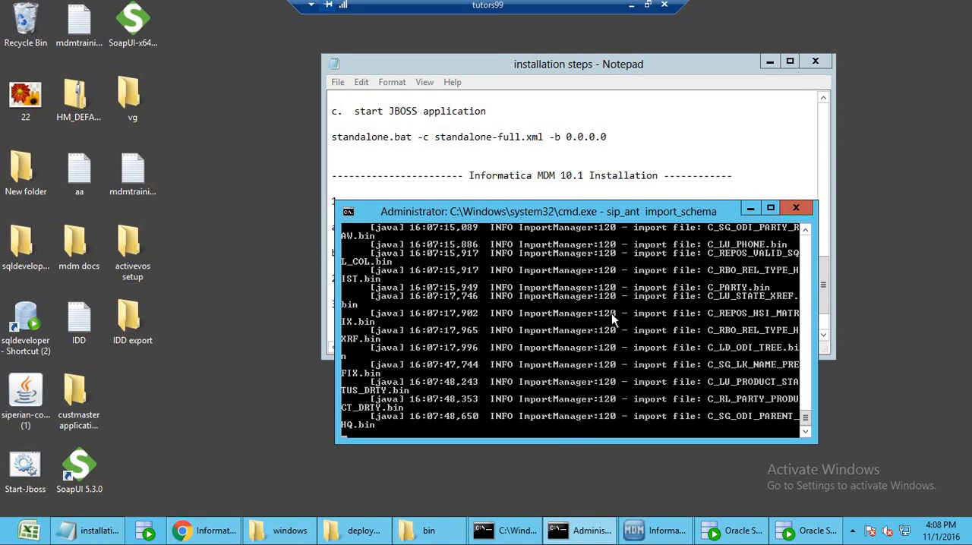
drag(626, 219, 654, 158)
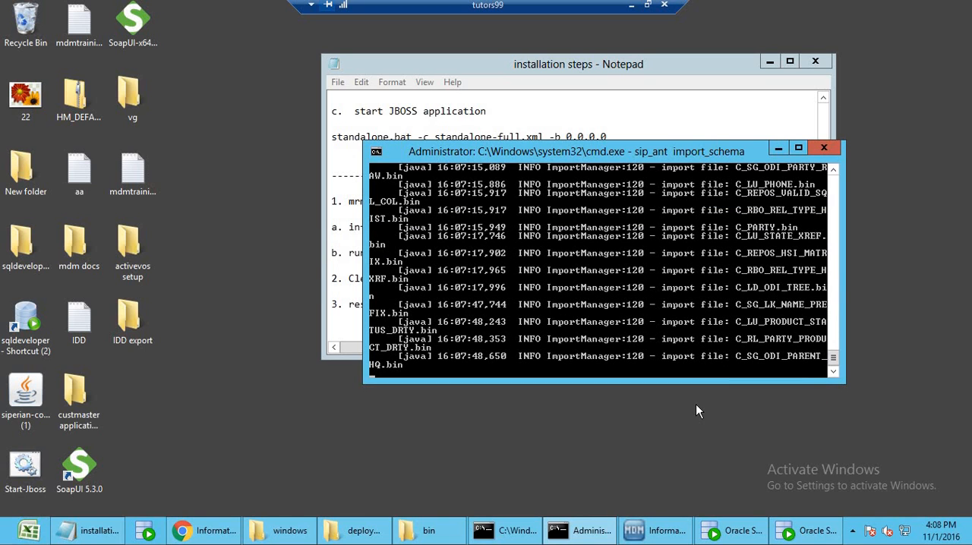
click(805, 531)
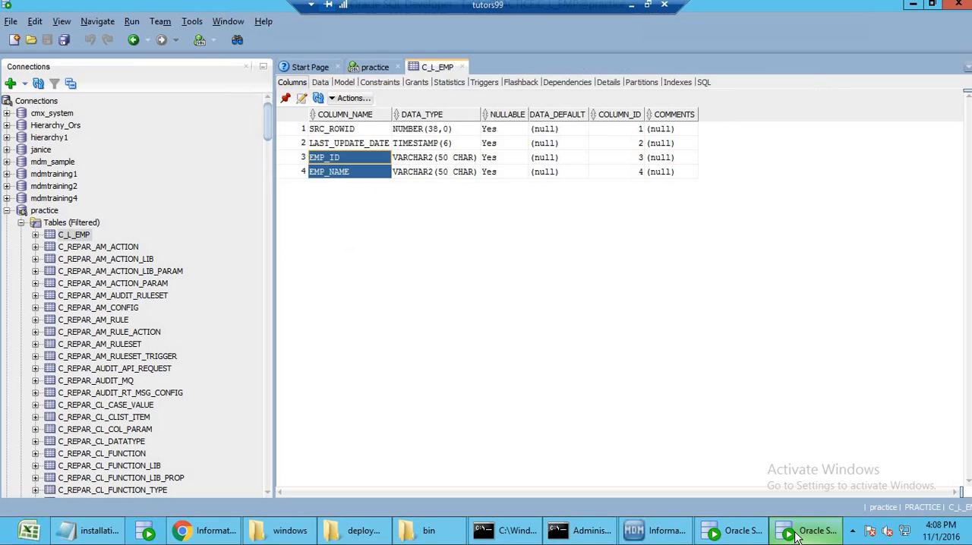
click(6, 211)
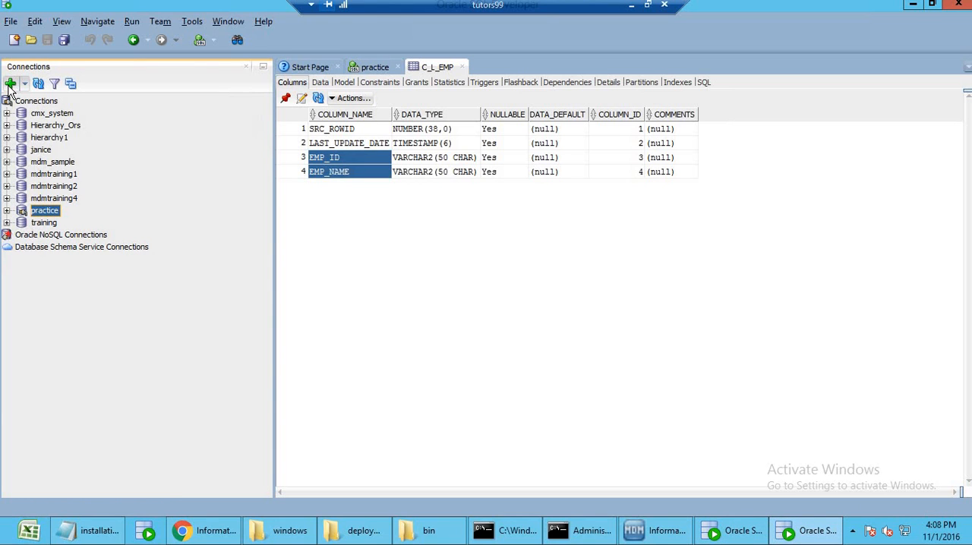
Open the mdm_sample connection's properties and set both the username and connection name to sample_ors.
click(53, 163)
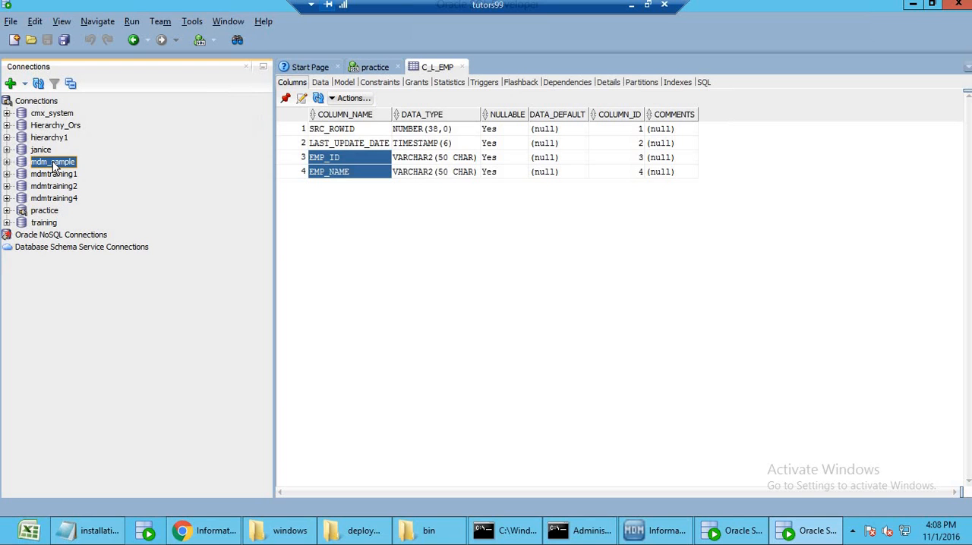
right_click(55, 168)
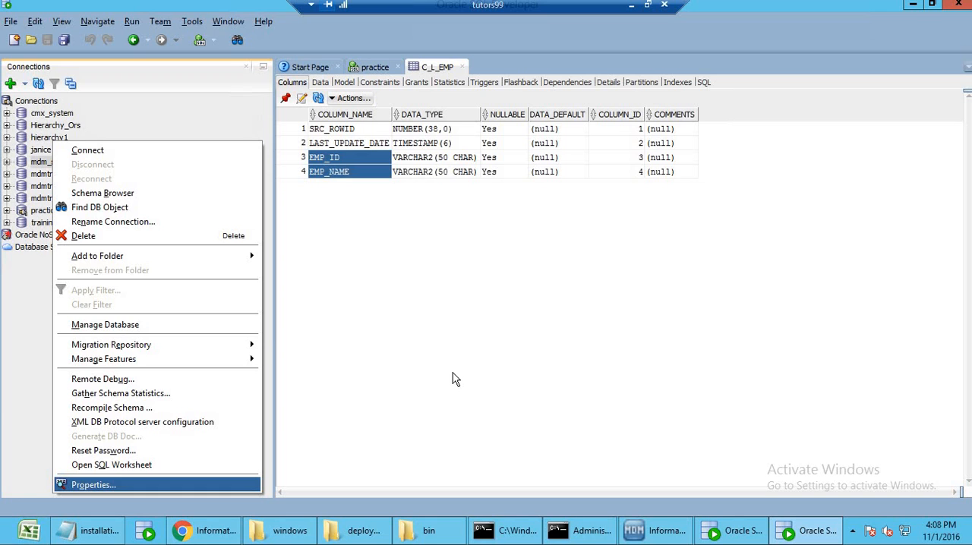
key(Return)
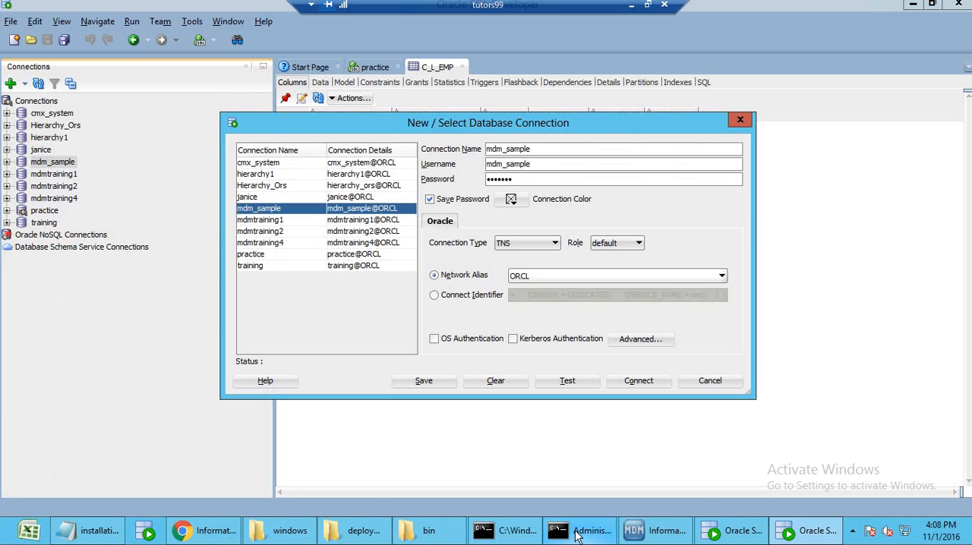
double_click(523, 163)
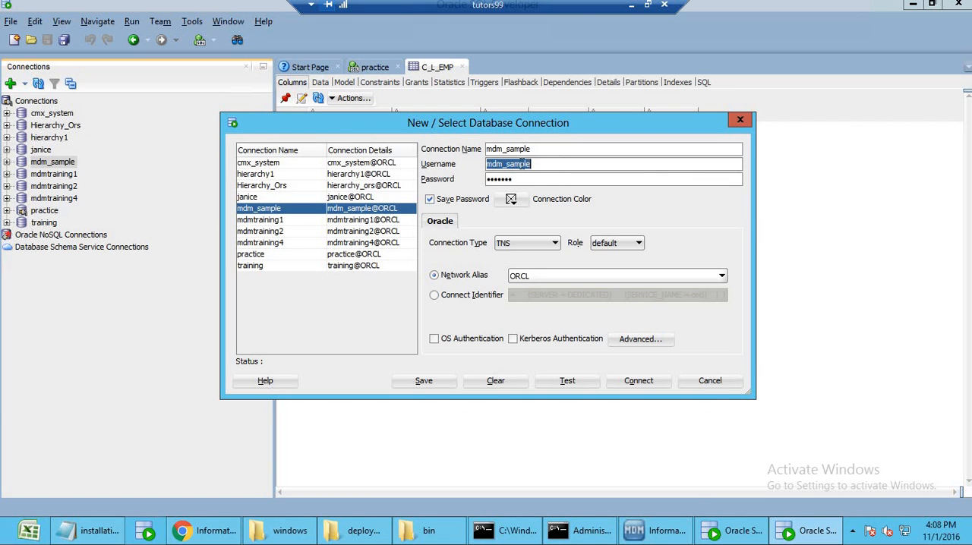
text(sampl)
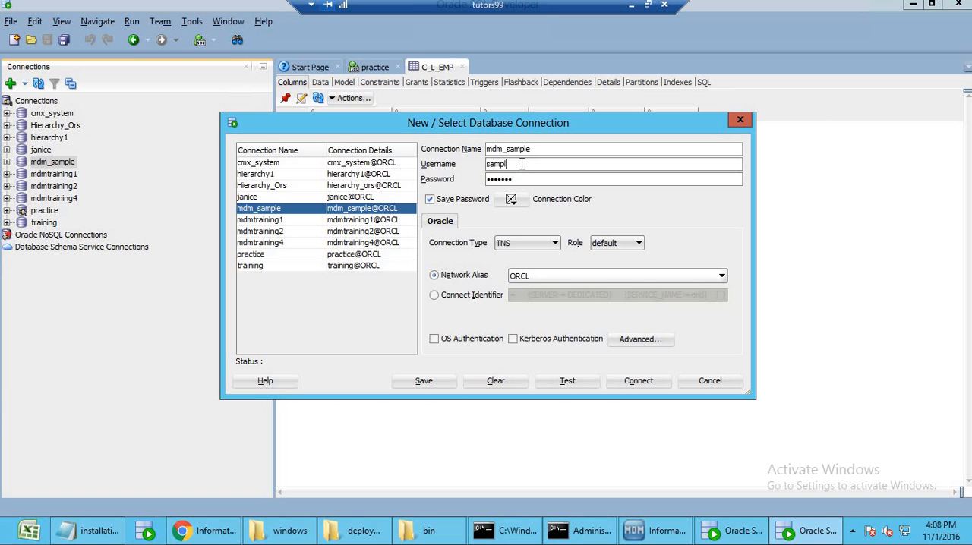
text(e_ors)
double_click(524, 163)
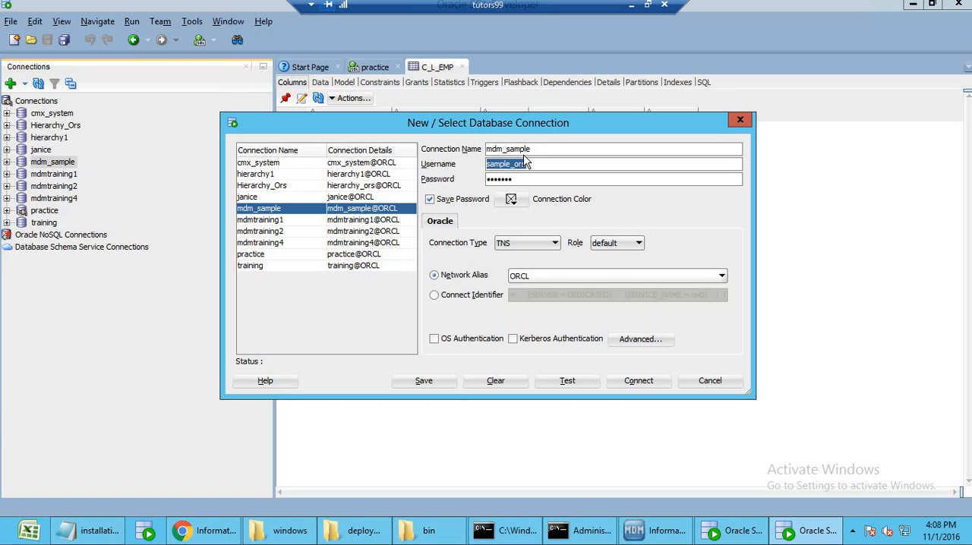
click(526, 150)
double_click(526, 150)
key(ctrl+v)
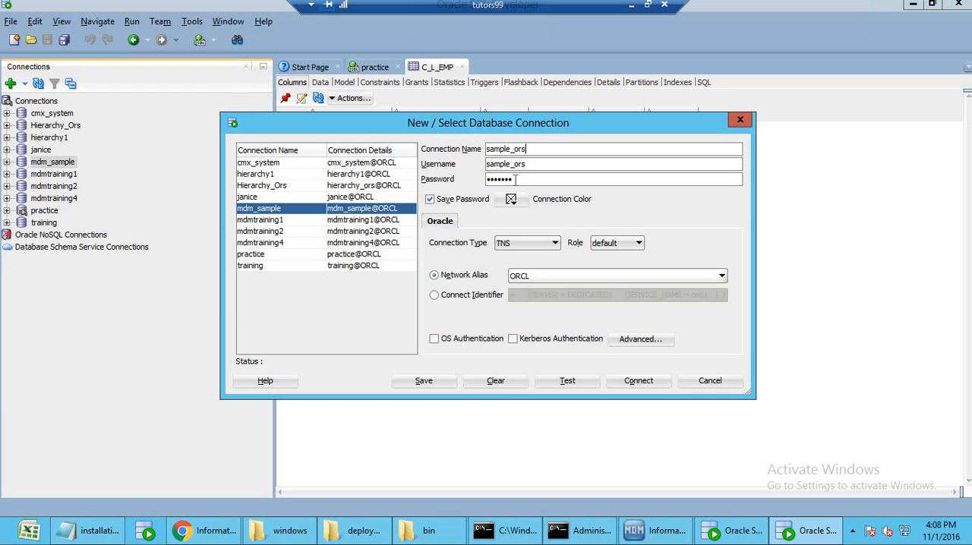
Enter the sample_ors connection password, keep the ORCL network alias, then test, save and connect.
double_click(509, 180)
key(ctrl+v)
click(553, 276)
click(531, 309)
click(568, 384)
click(440, 384)
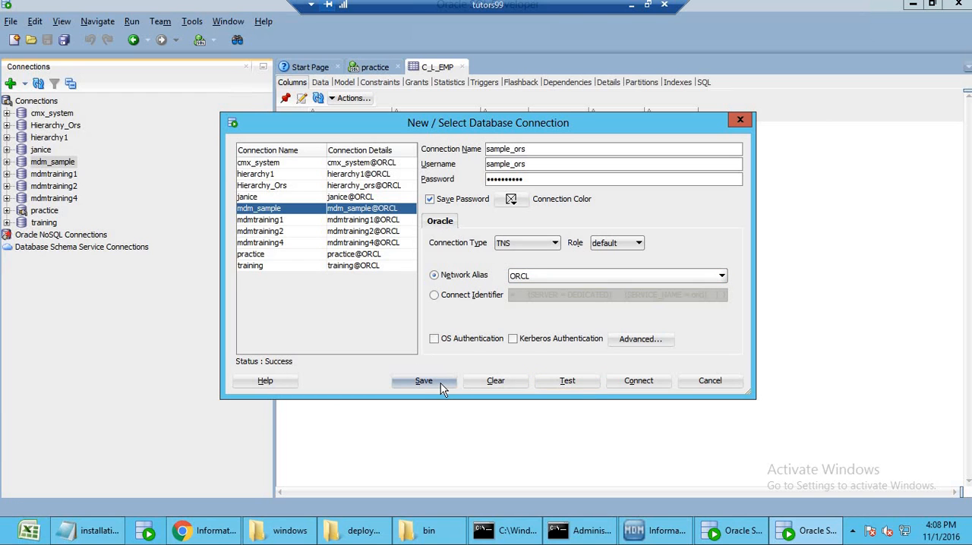
click(629, 383)
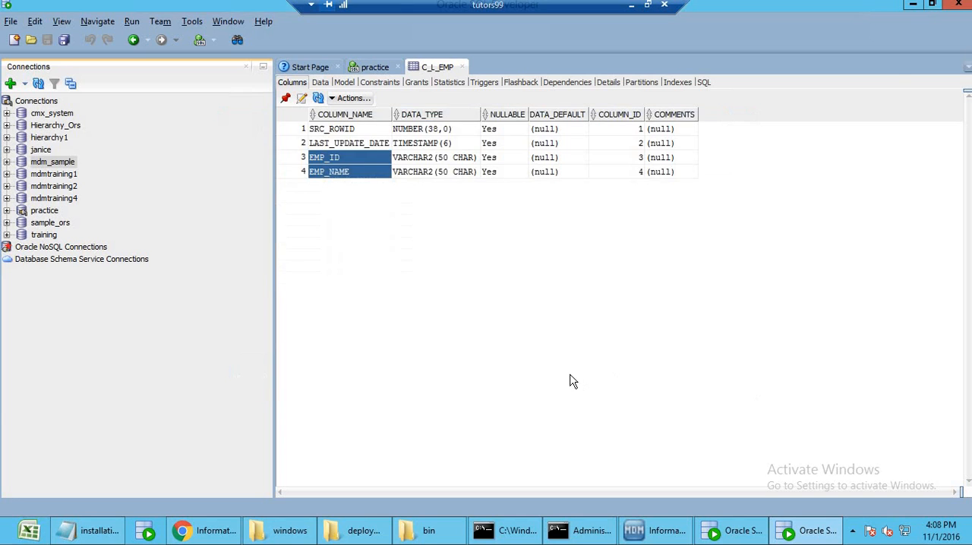
Recheck the import progress and list the tables under the sample_ors connection.
click(588, 531)
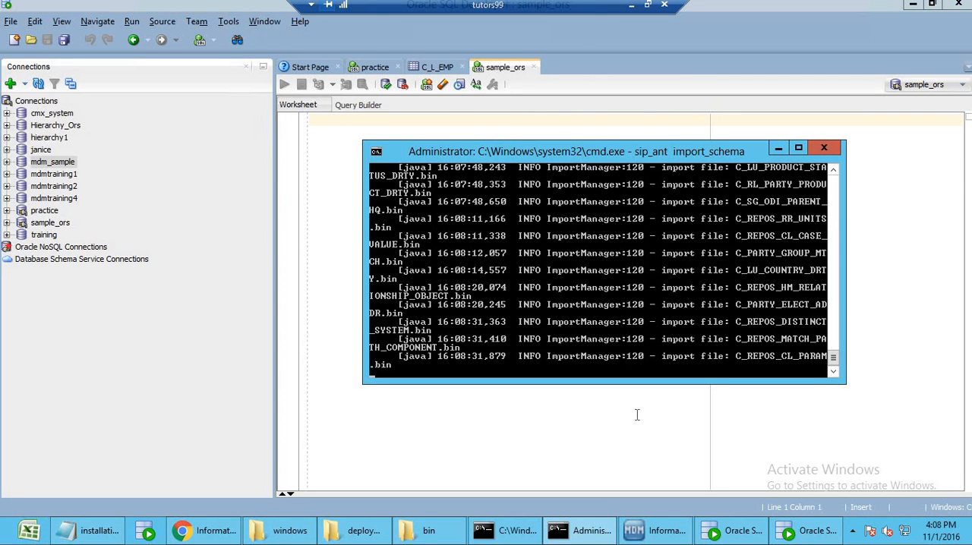
click(576, 536)
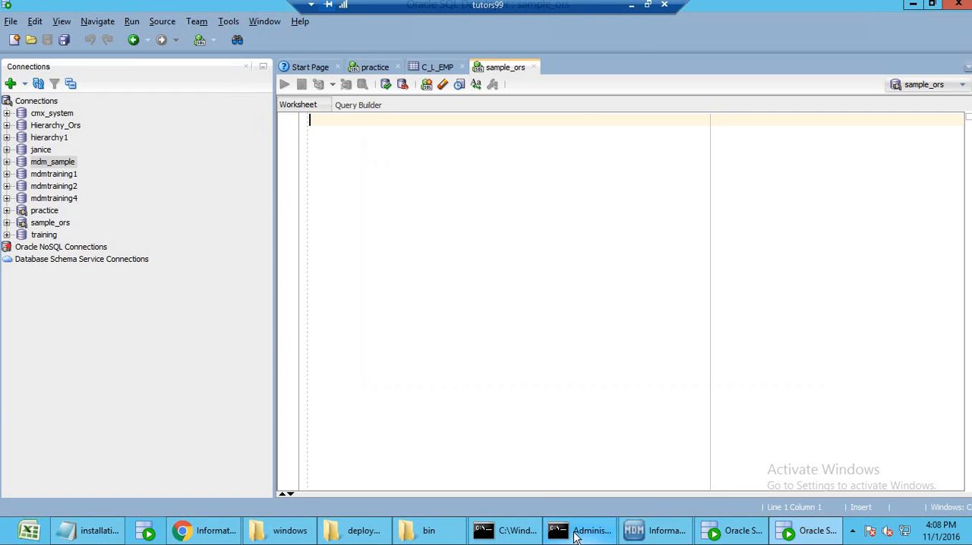
click(7, 162)
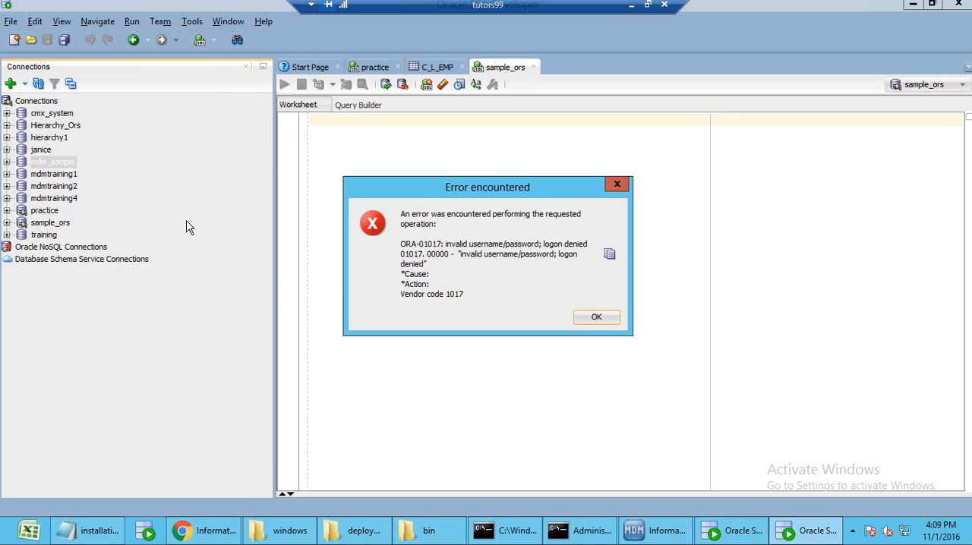
click(592, 319)
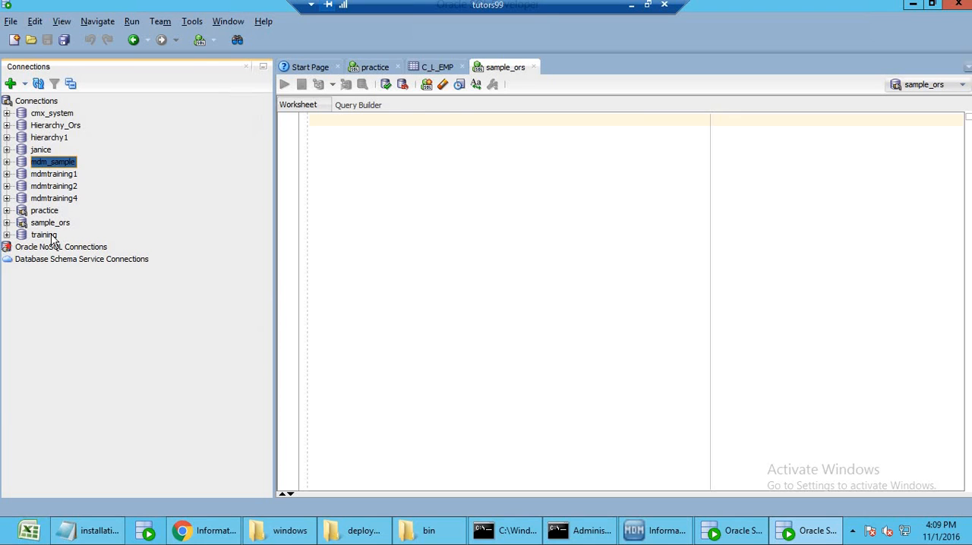
click(7, 223)
click(20, 234)
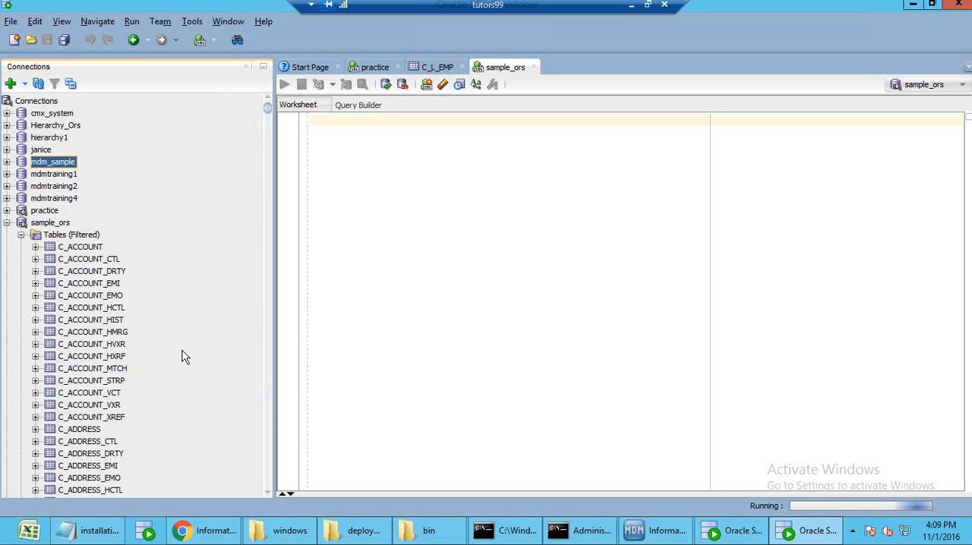
Examine the column definitions of the C_ACCOUNT and C_ADDRESS tables and look through the sample_ors table list.
click(79, 251)
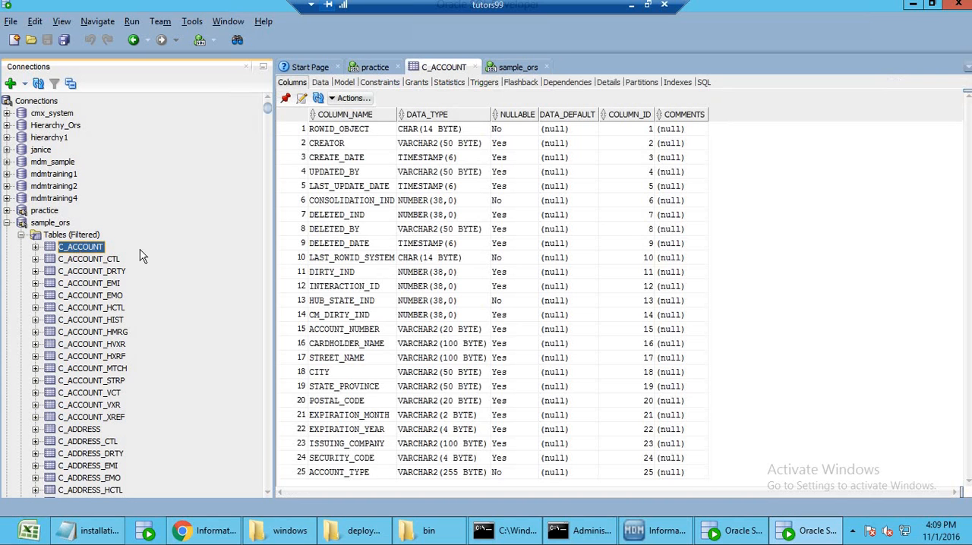
scroll(114, 408, down, 3)
scroll(113, 408, down, 1)
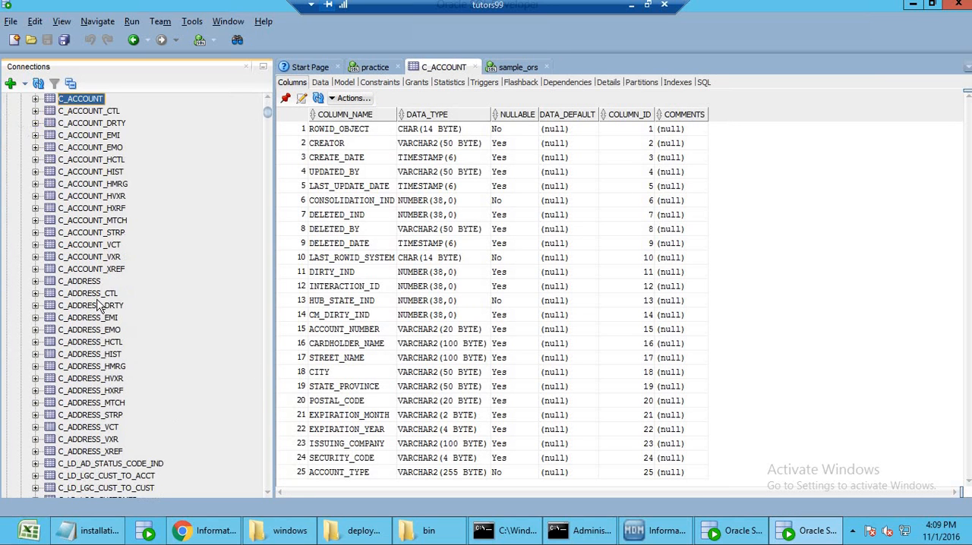
click(91, 283)
scroll(148, 434, down, 5)
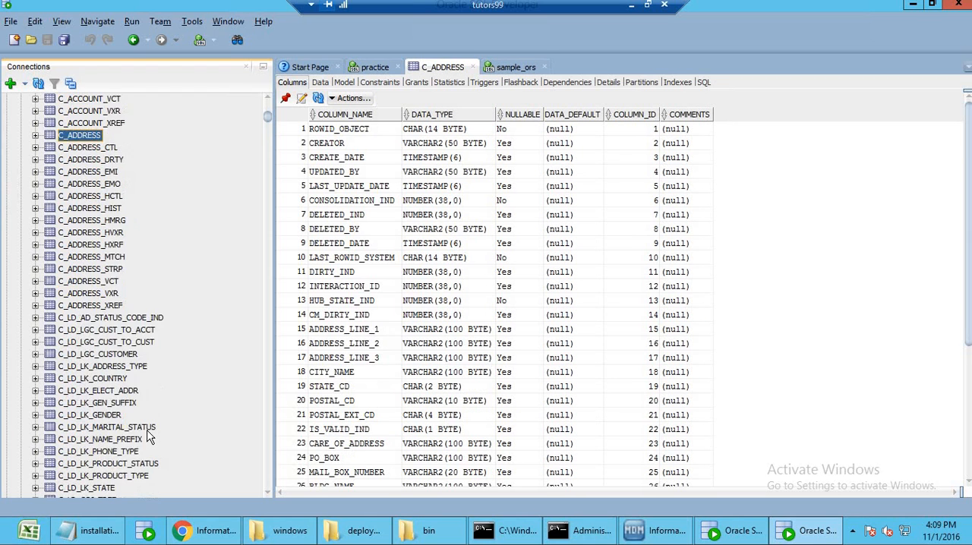
scroll(137, 434, up, 4)
scroll(167, 335, up, 2)
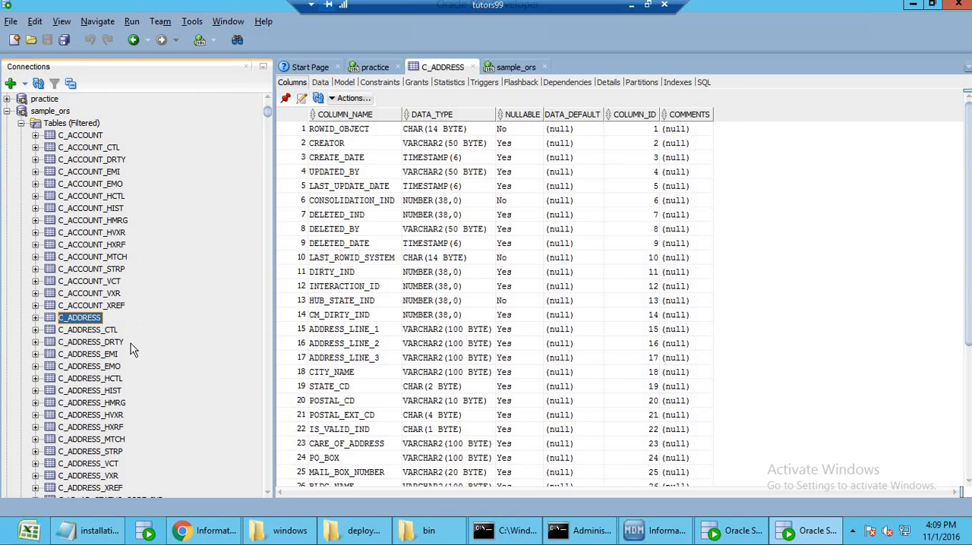
scroll(130, 343, up, 3)
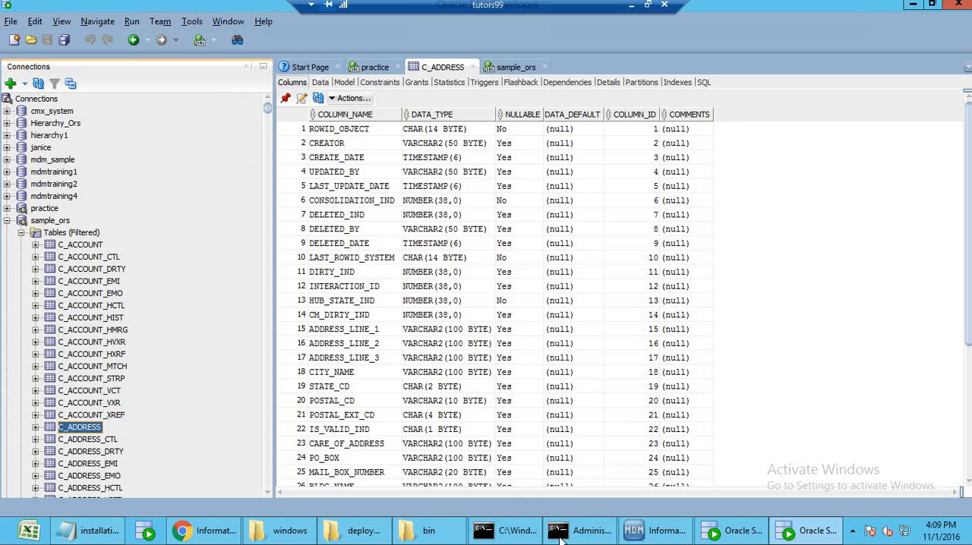
Recheck the import_schema progress in the command window, then return to SQL Developer, collapse the sample_ors connection and minimize the program.
click(585, 530)
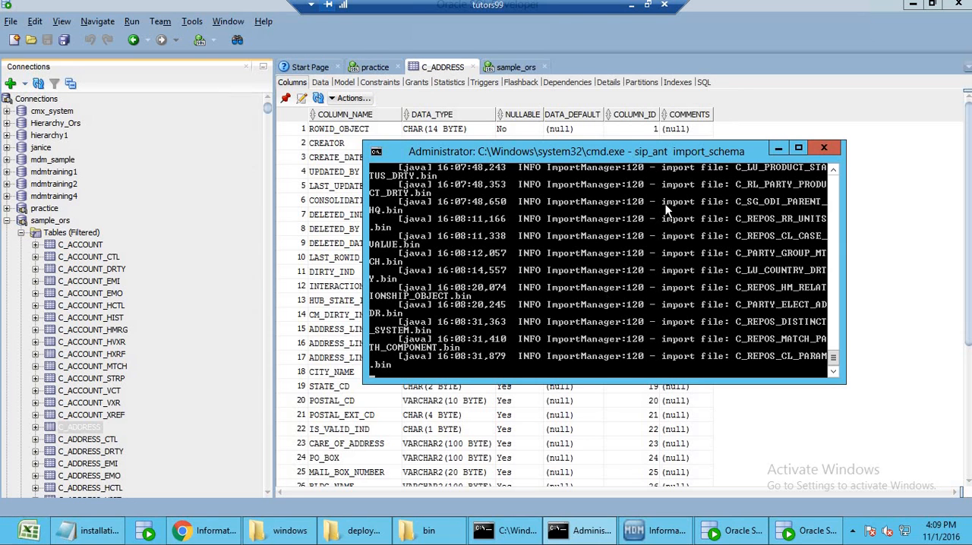
drag(654, 155, 708, 143)
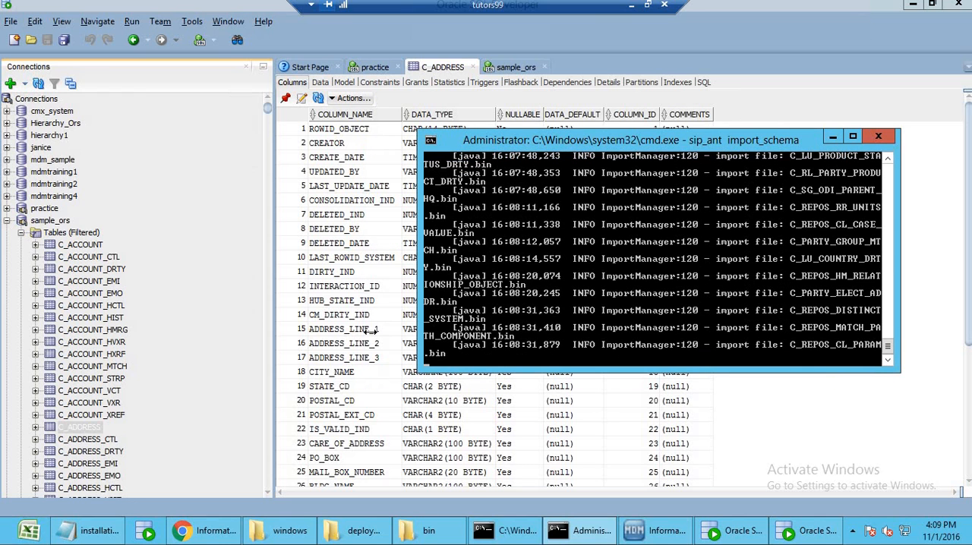
click(88, 246)
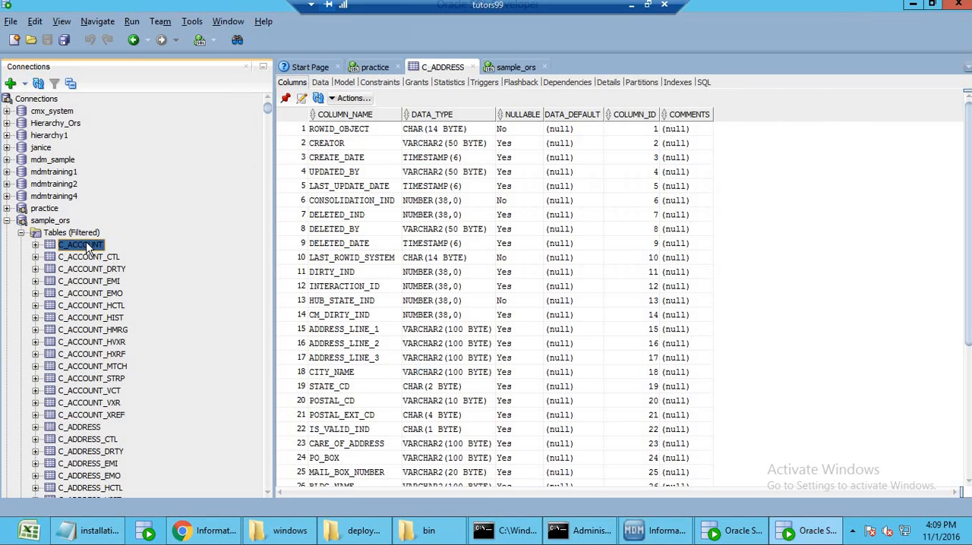
click(7, 220)
click(913, 6)
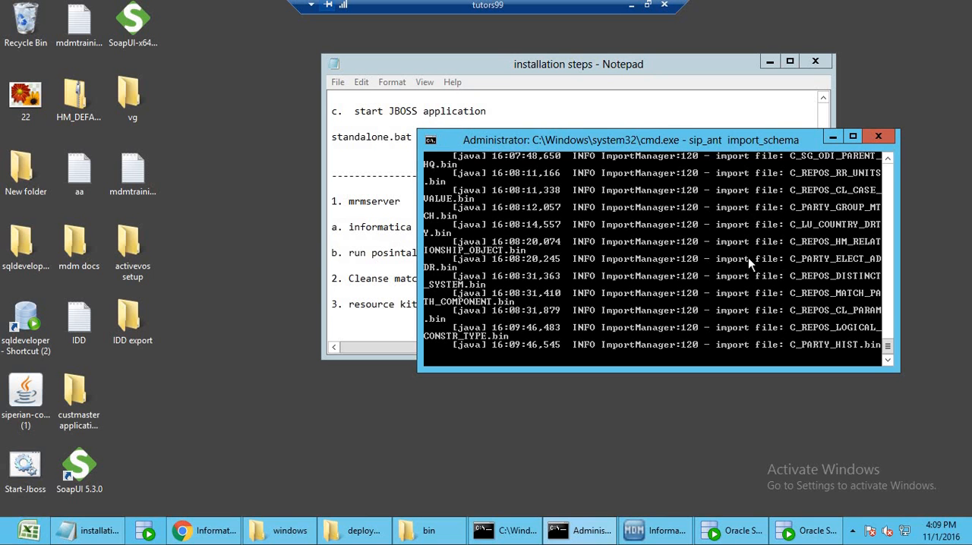
Review the mrmserver, Cleanse match server and resource kit entries in the installation steps notes, then minimize them.
click(413, 272)
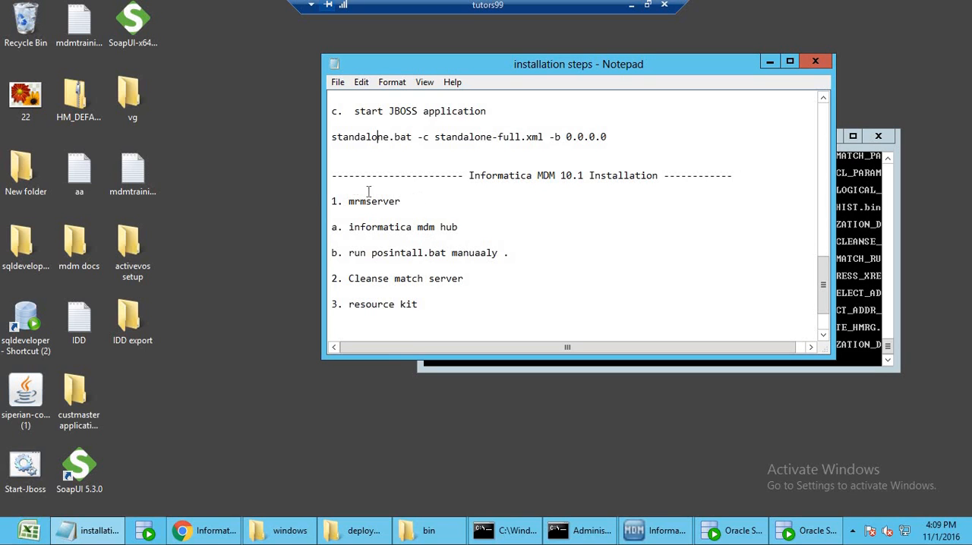
drag(404, 202, 332, 189)
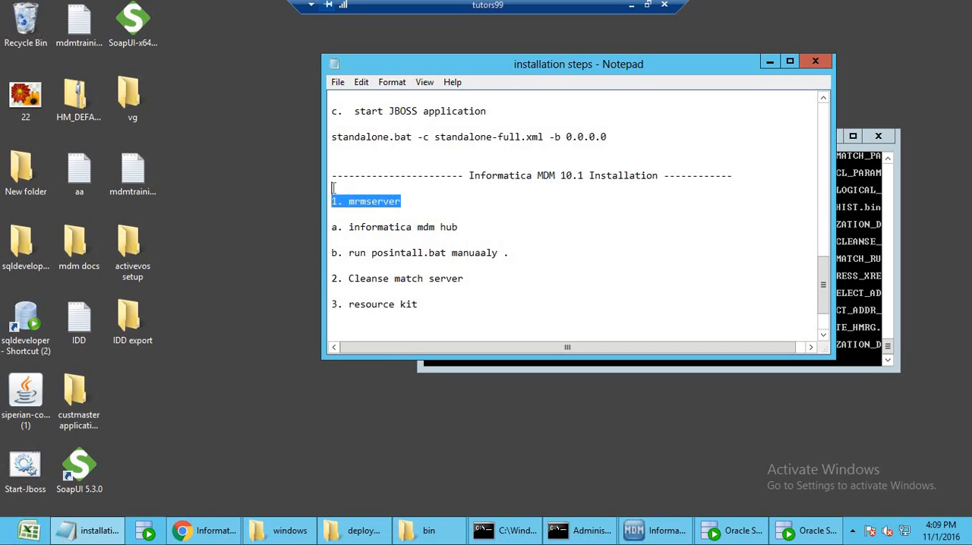
click(382, 201)
drag(409, 201, 344, 201)
drag(480, 282, 349, 279)
drag(427, 306, 360, 304)
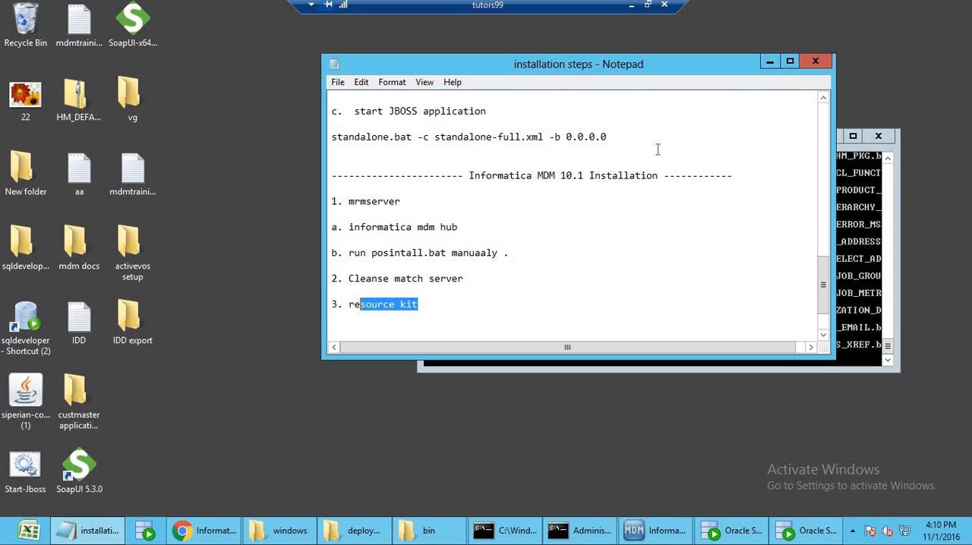
click(769, 61)
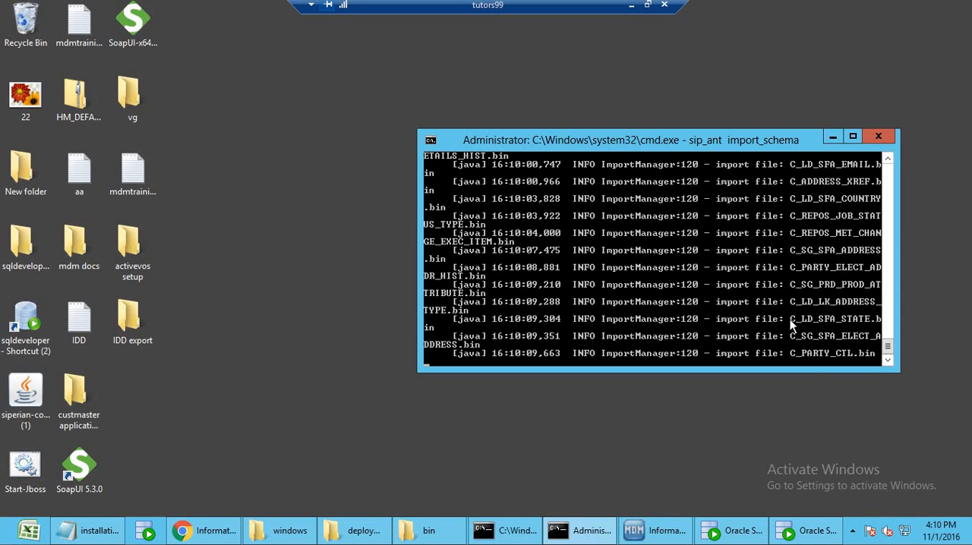
Close the spare SQL Developer instance showing only its Start Page, then request the C_ACCOUNT data in the remaining one and minimize it.
click(798, 531)
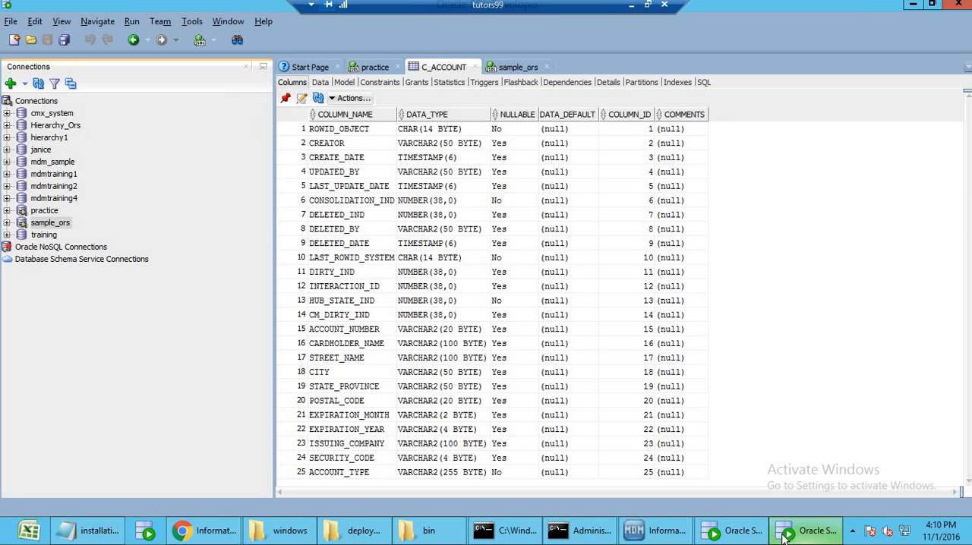
click(742, 531)
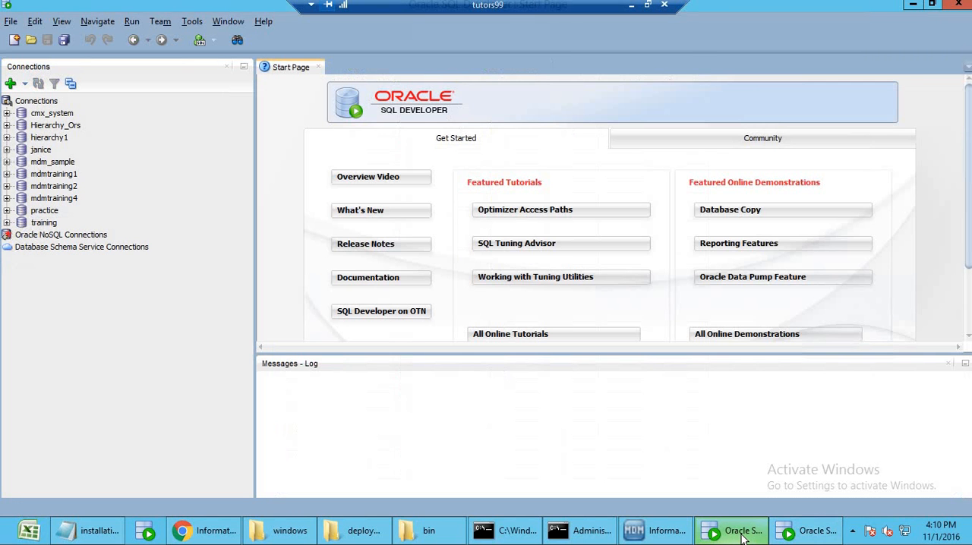
click(959, 5)
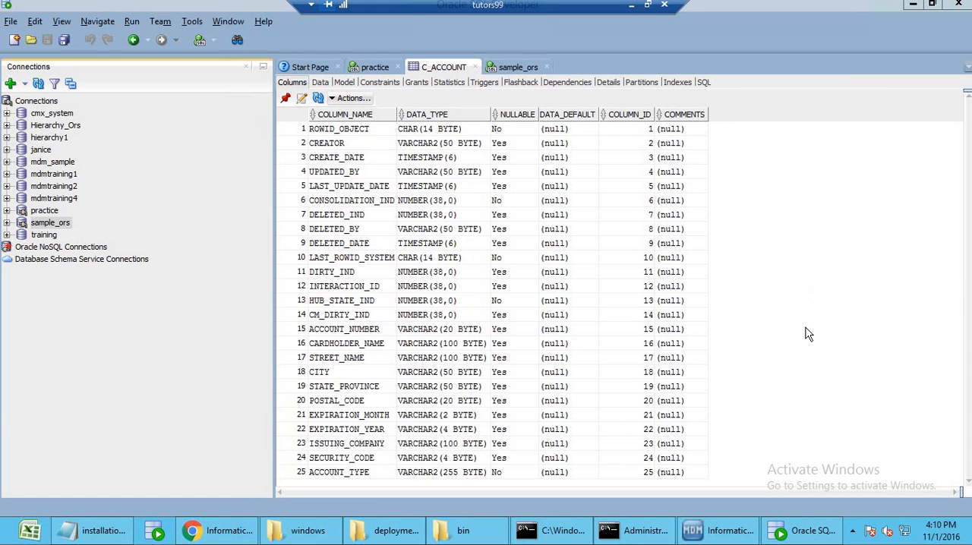
click(325, 84)
click(912, 5)
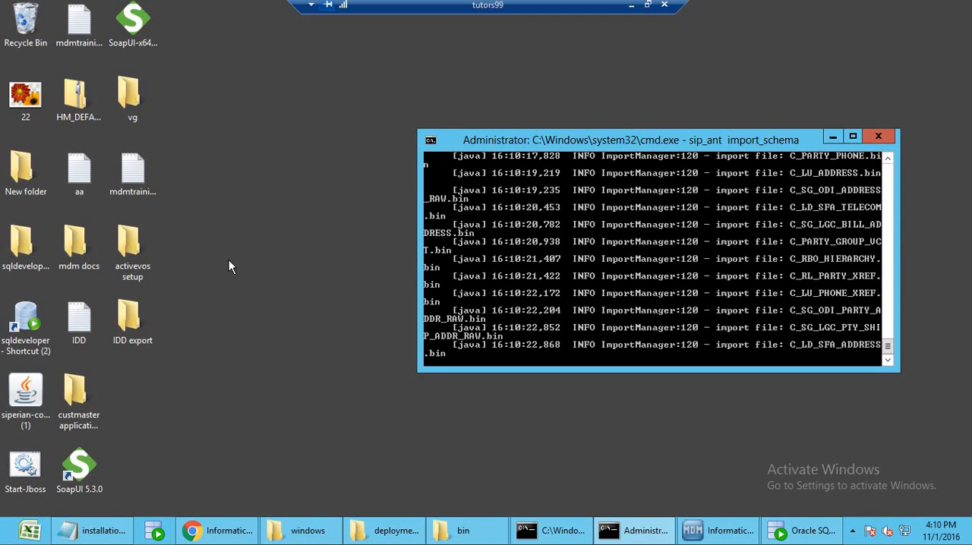
right_click(228, 259)
click(262, 299)
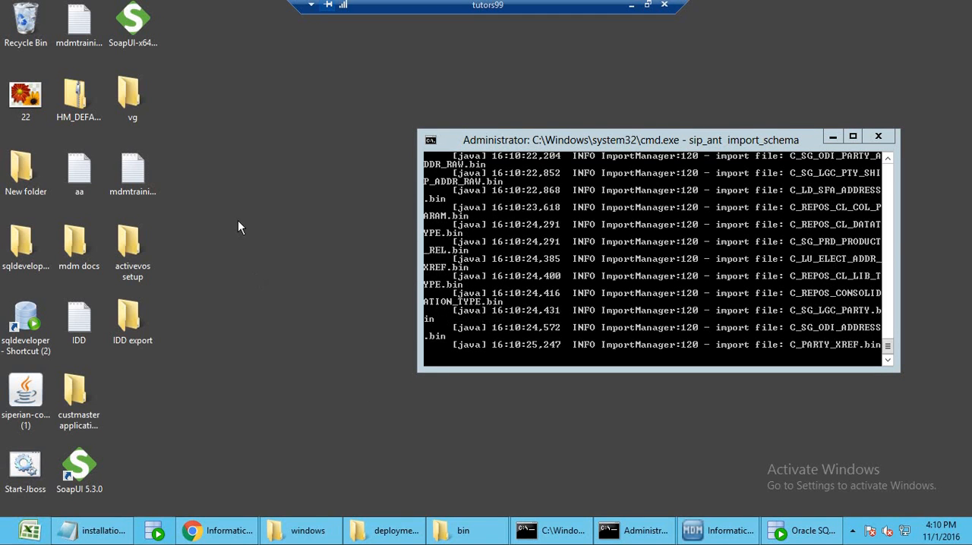
right_click(237, 221)
click(269, 264)
click(631, 6)
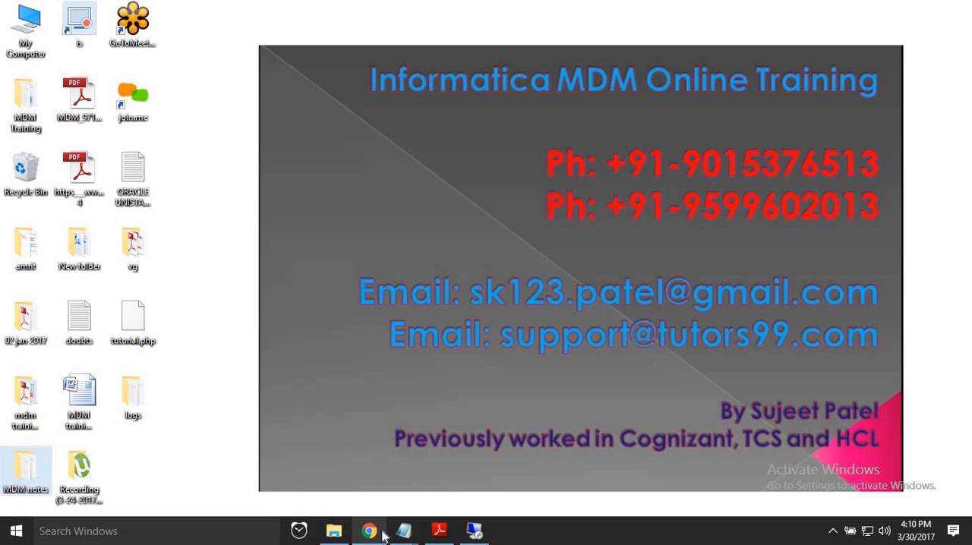
click(474, 531)
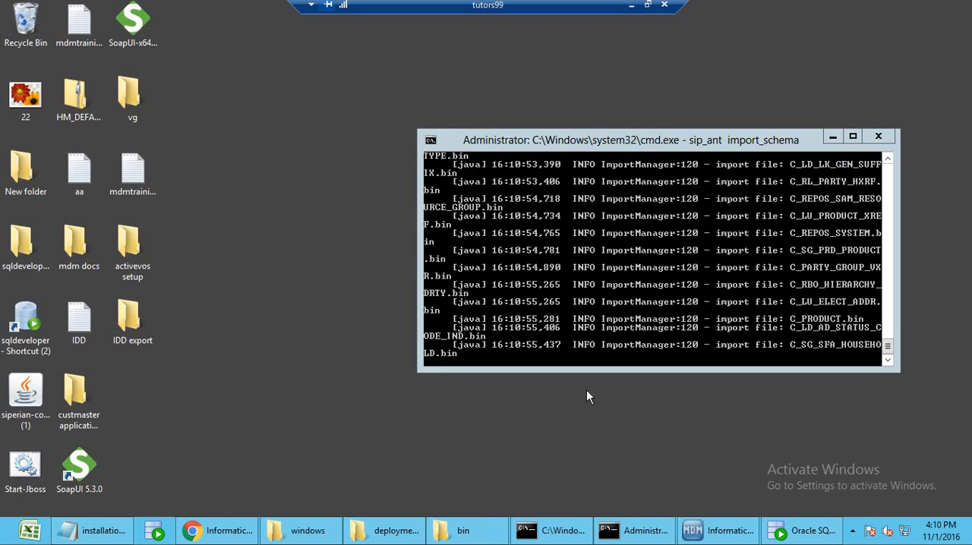
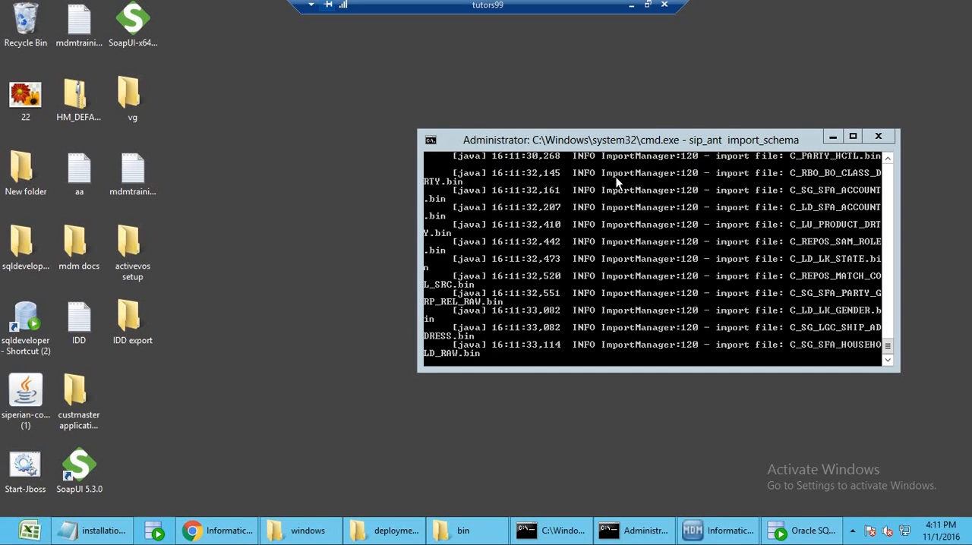
click(631, 6)
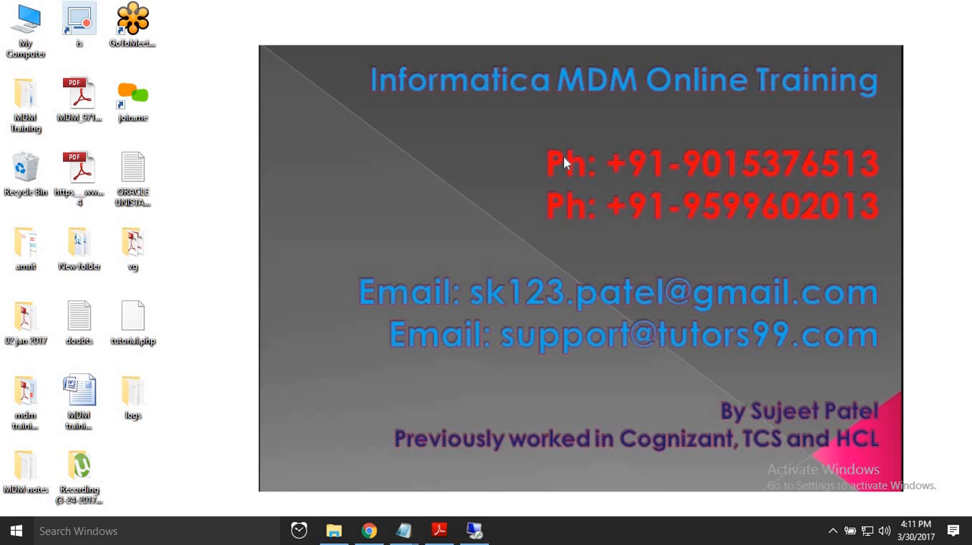
click(474, 529)
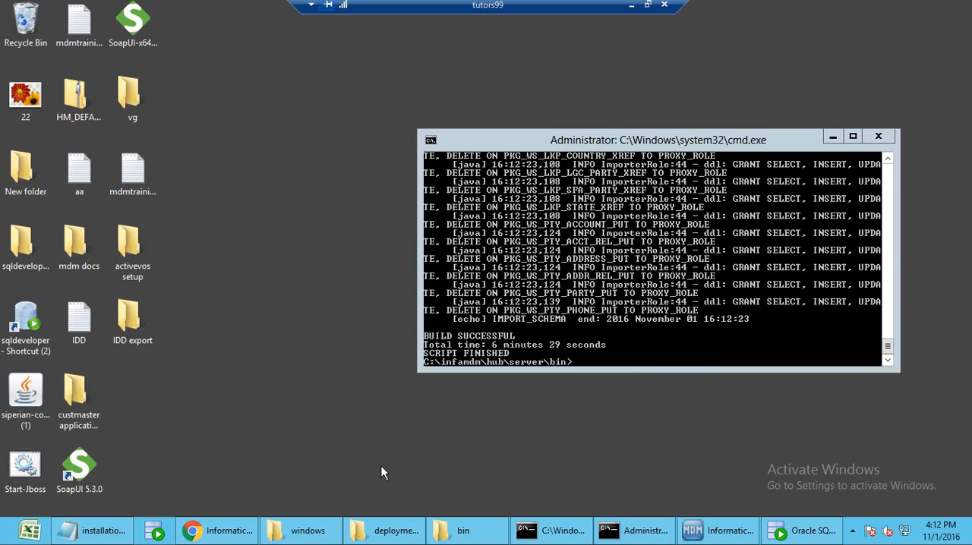
Launch the hub_resourcekit_install application from the mrmresourcekit folder of the Informatica MDM 10.1 setup files.
click(303, 531)
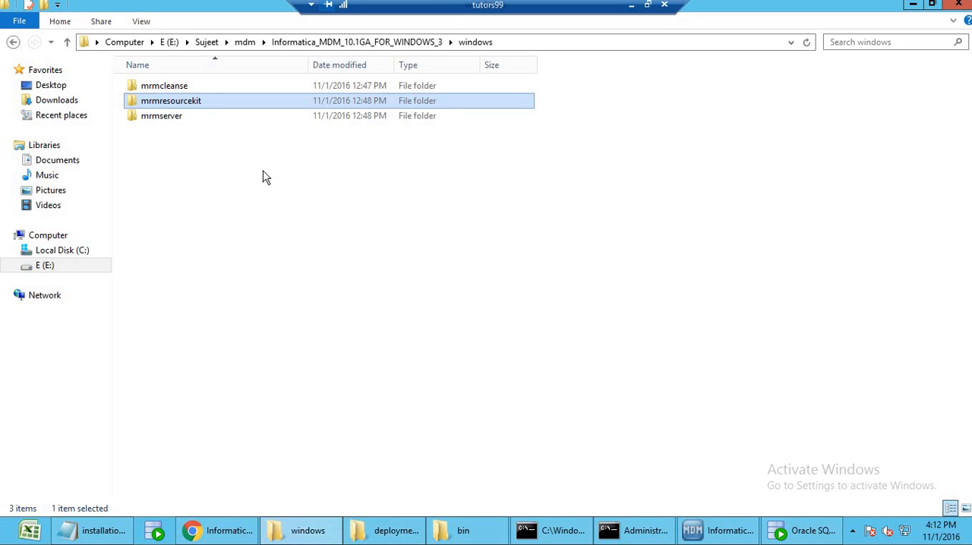
double_click(193, 101)
double_click(207, 86)
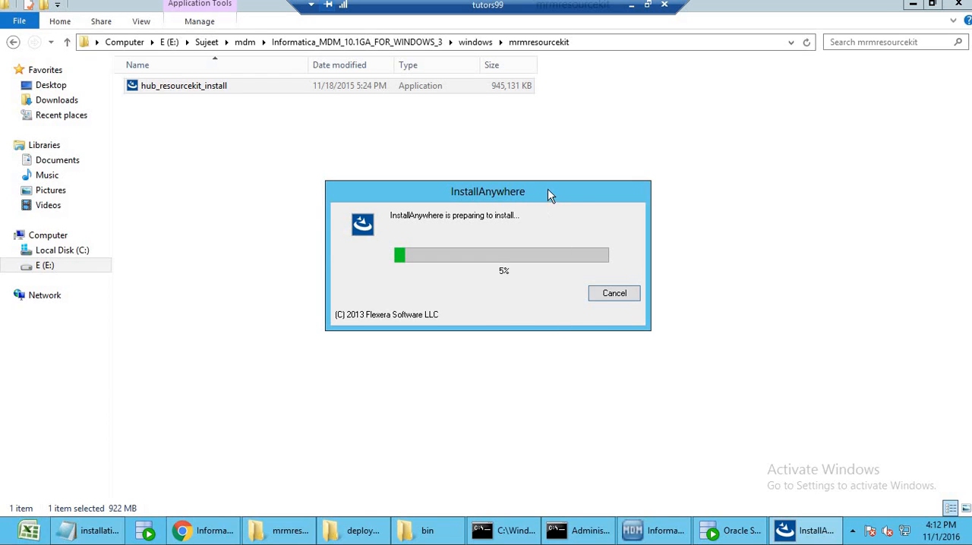
drag(549, 193, 676, 205)
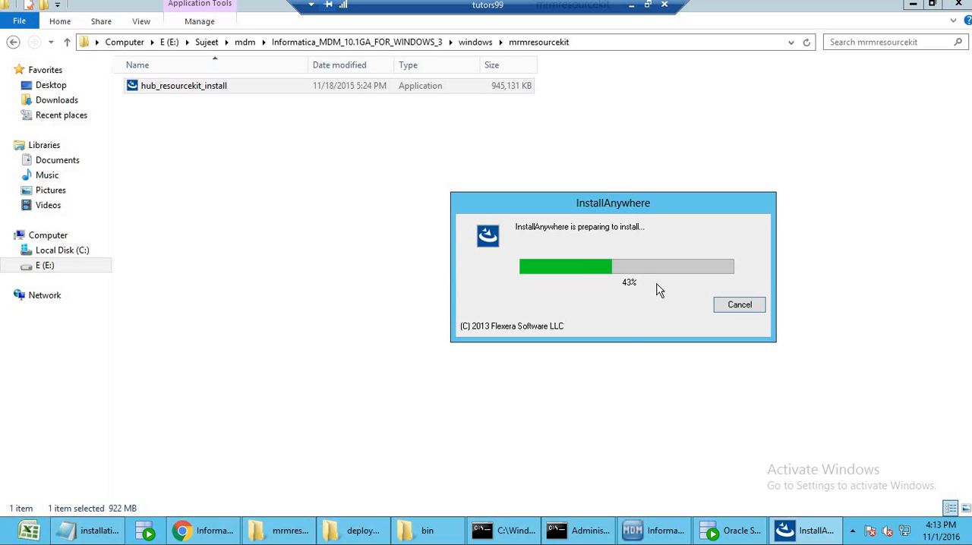
Review the installation steps notes, save the file and put its window away.
click(117, 538)
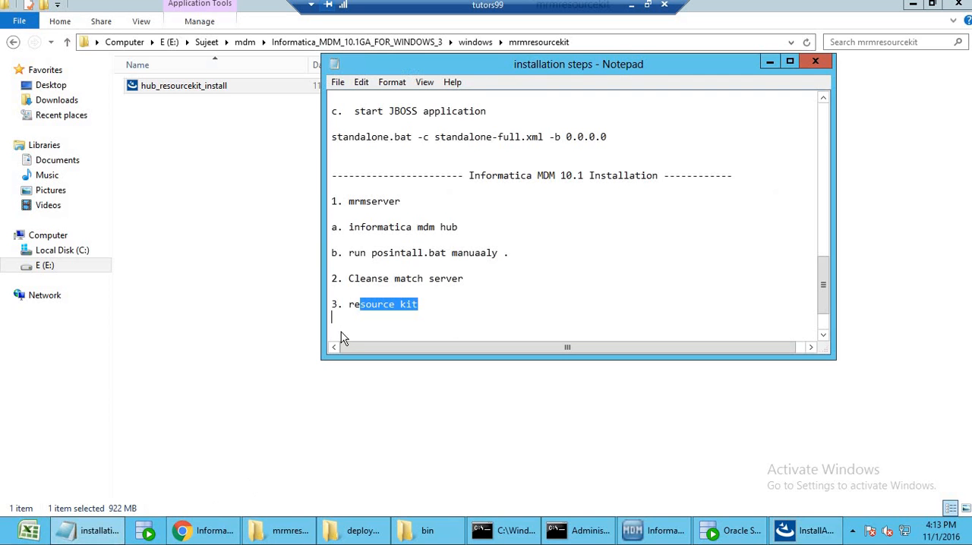
click(486, 283)
scroll(485, 293, up, 5)
scroll(485, 294, up, 6)
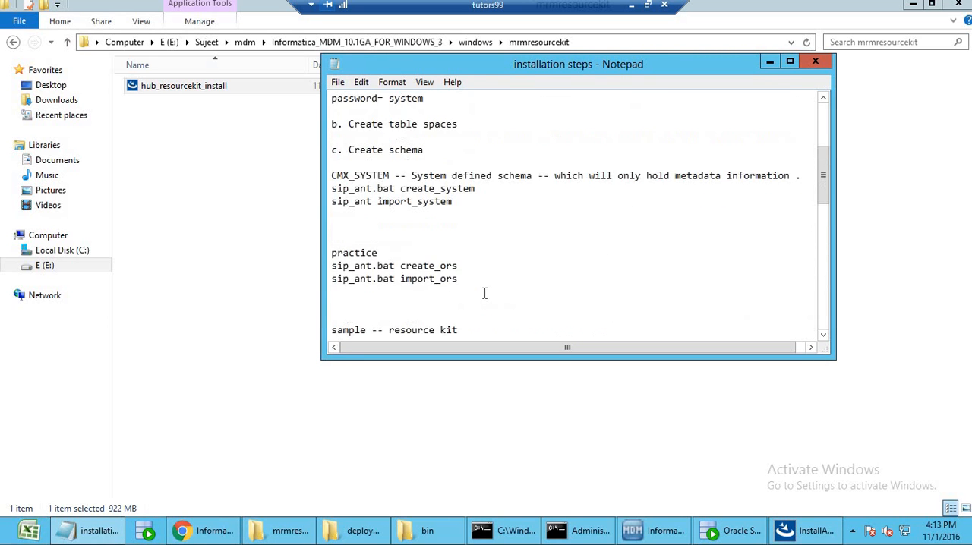
scroll(484, 293, down, 13)
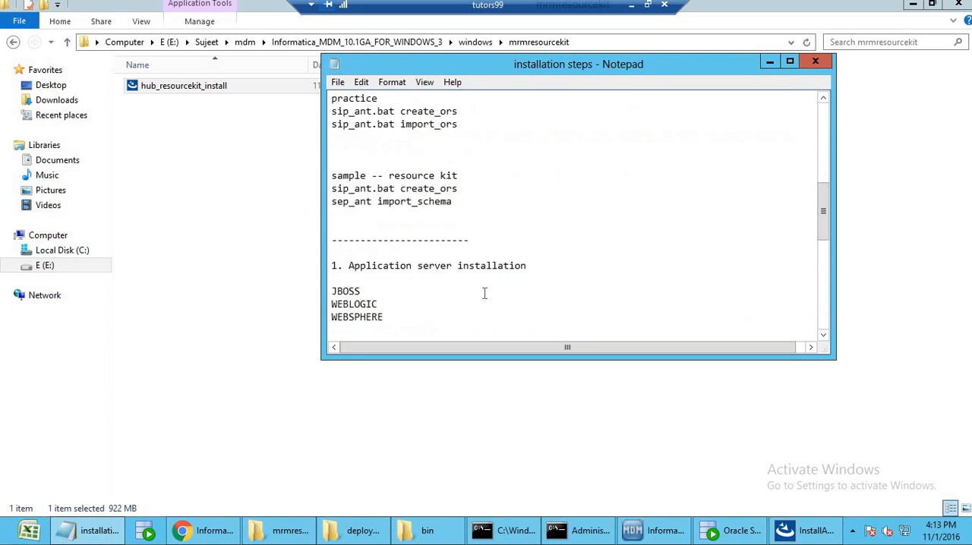
click(338, 83)
click(357, 132)
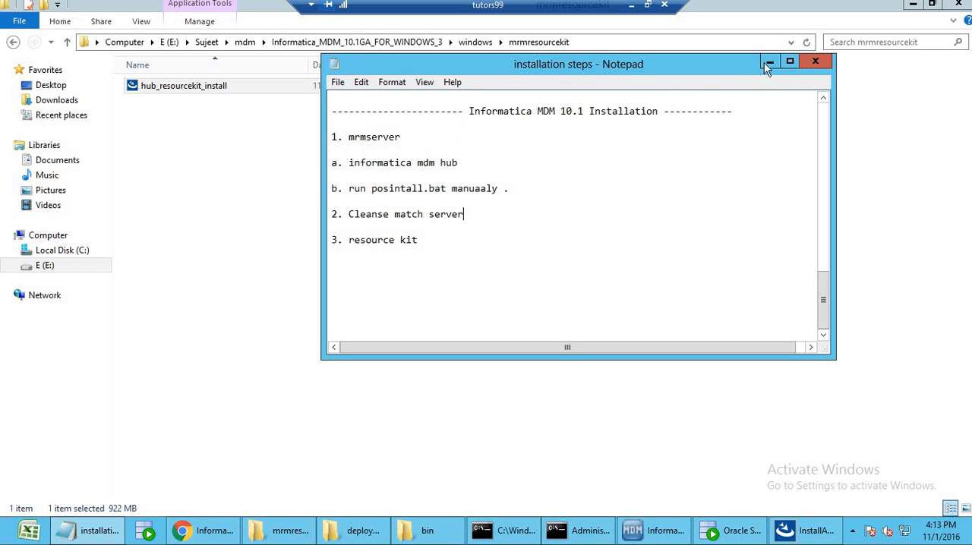
click(769, 61)
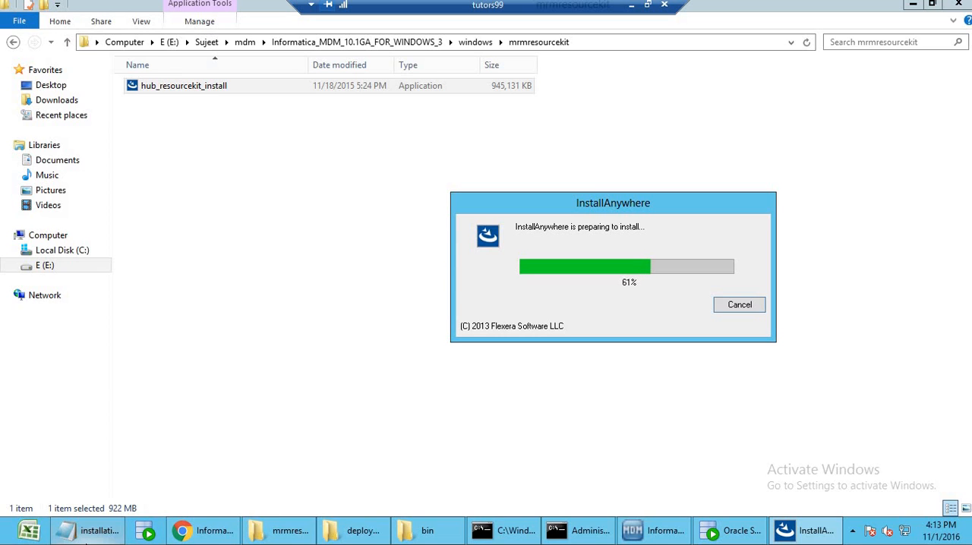
Minimize the notes, folder and command prompt windows and move the installer's progress dialog aside.
click(86, 541)
click(395, 283)
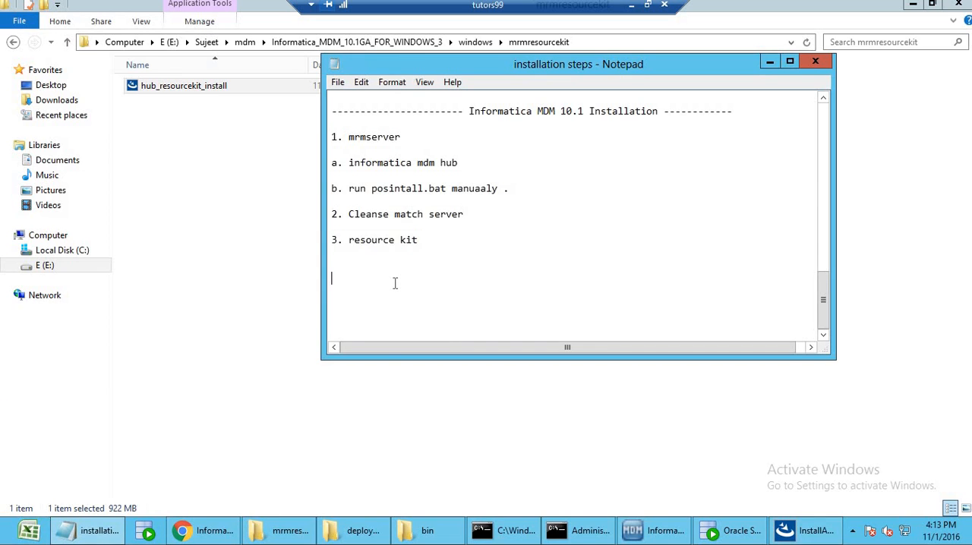
click(805, 531)
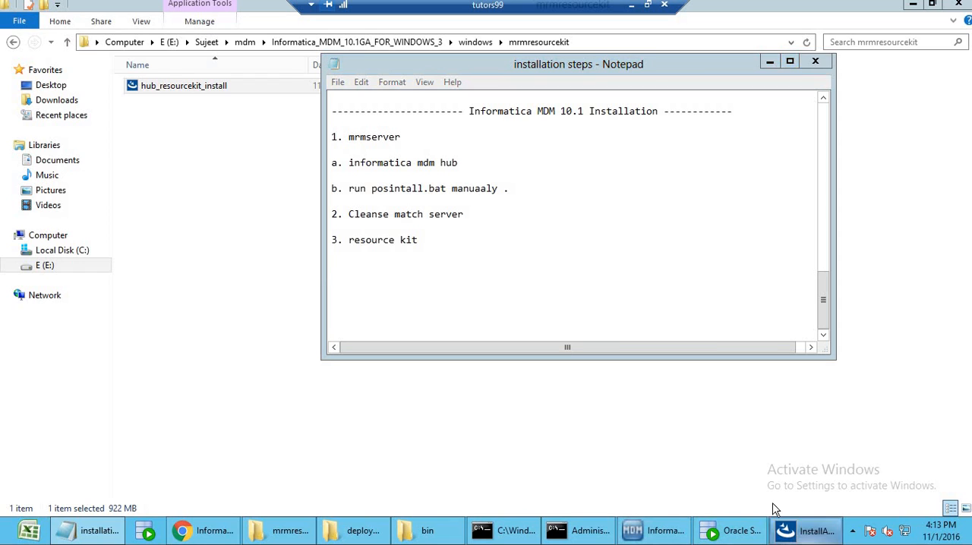
click(769, 61)
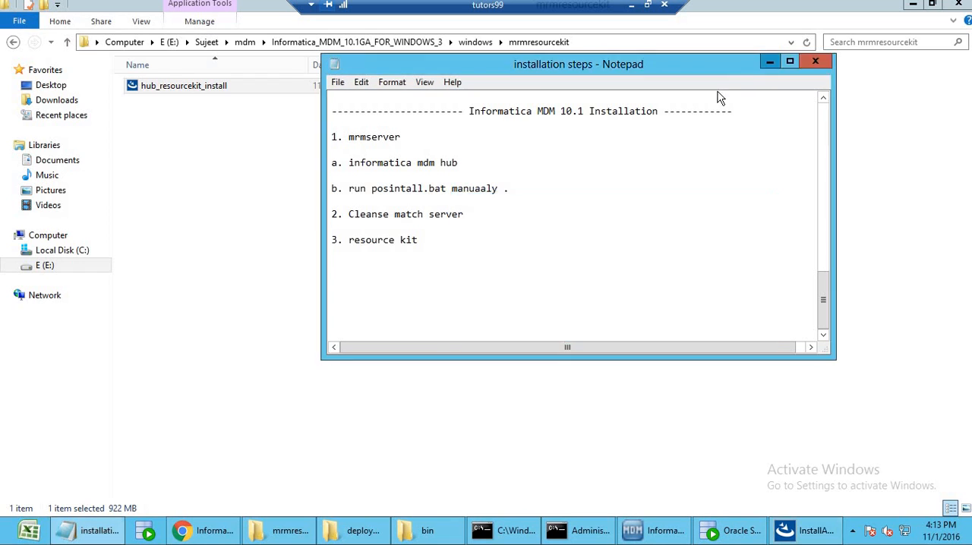
click(912, 5)
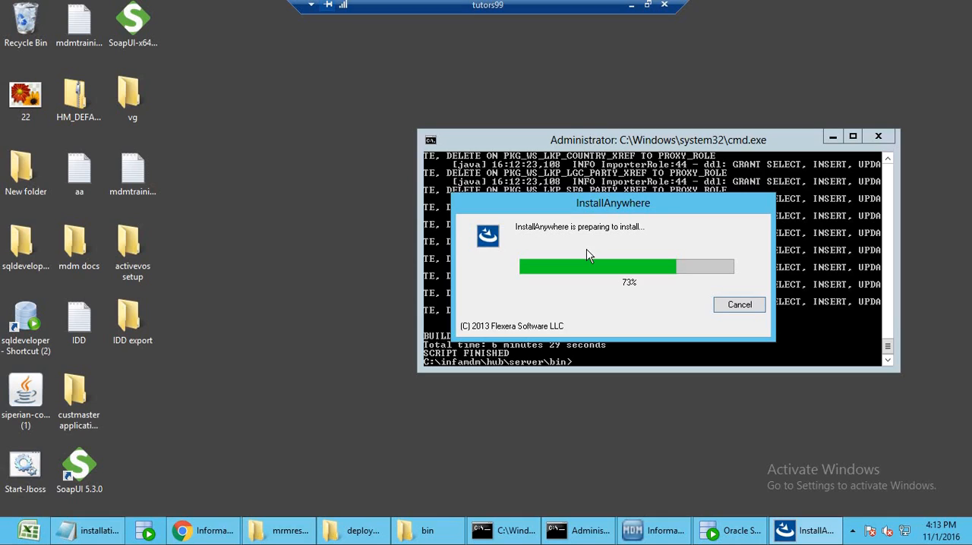
click(493, 535)
click(493, 535)
click(833, 138)
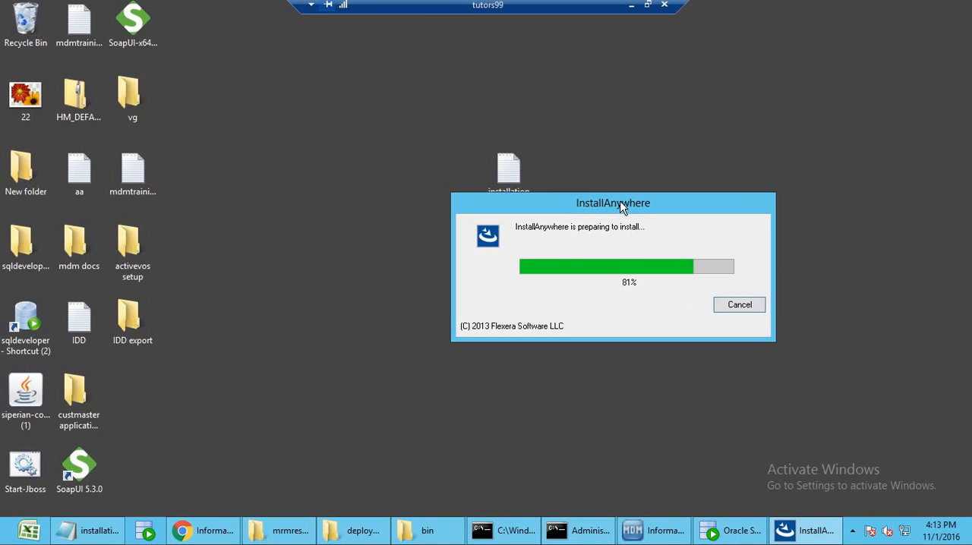
drag(730, 203, 868, 108)
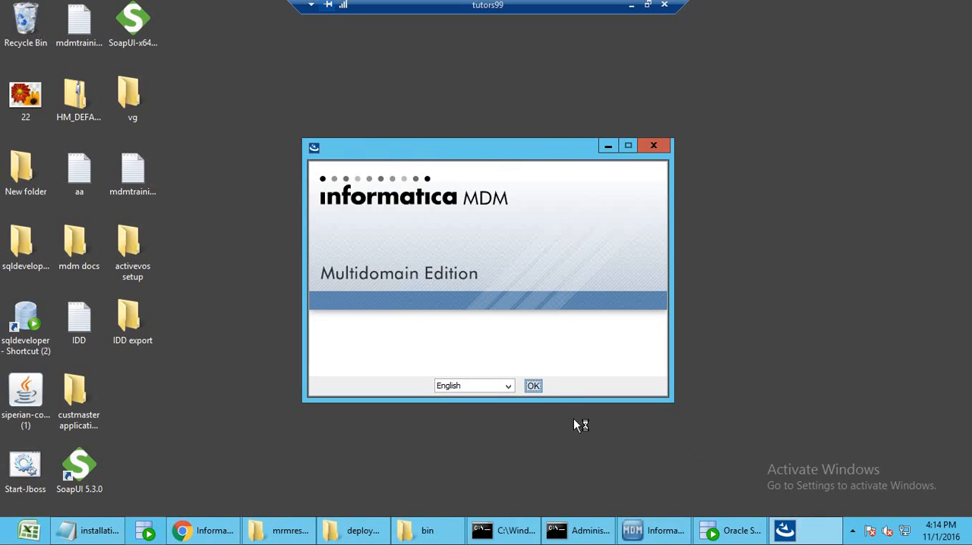
Start the Resource Kit setup in English, accept the license agreement and keep all installation features selected.
click(534, 386)
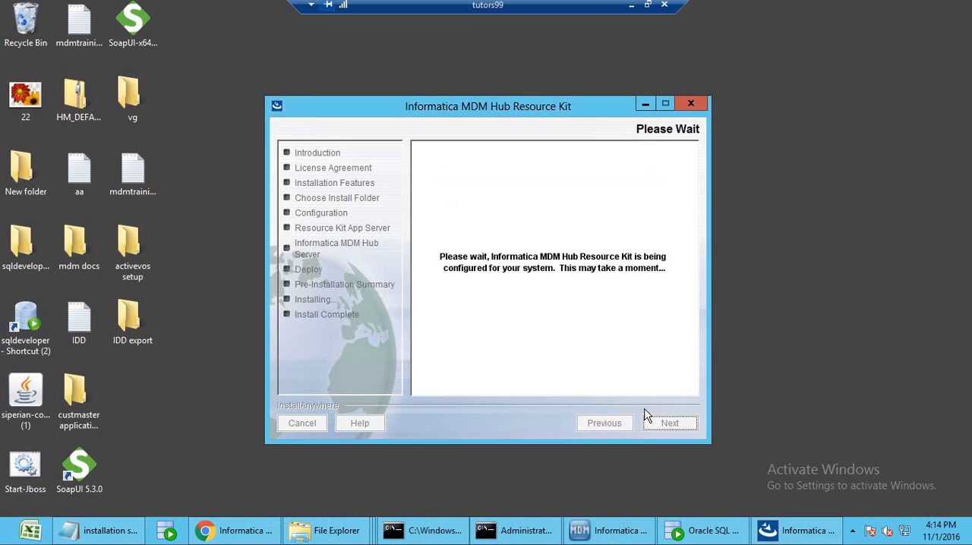
click(669, 424)
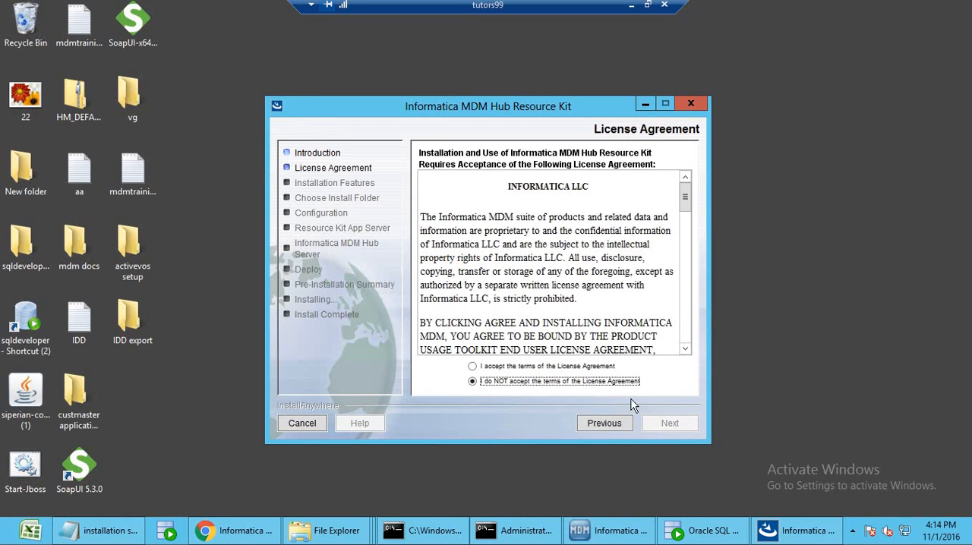
click(593, 366)
click(671, 425)
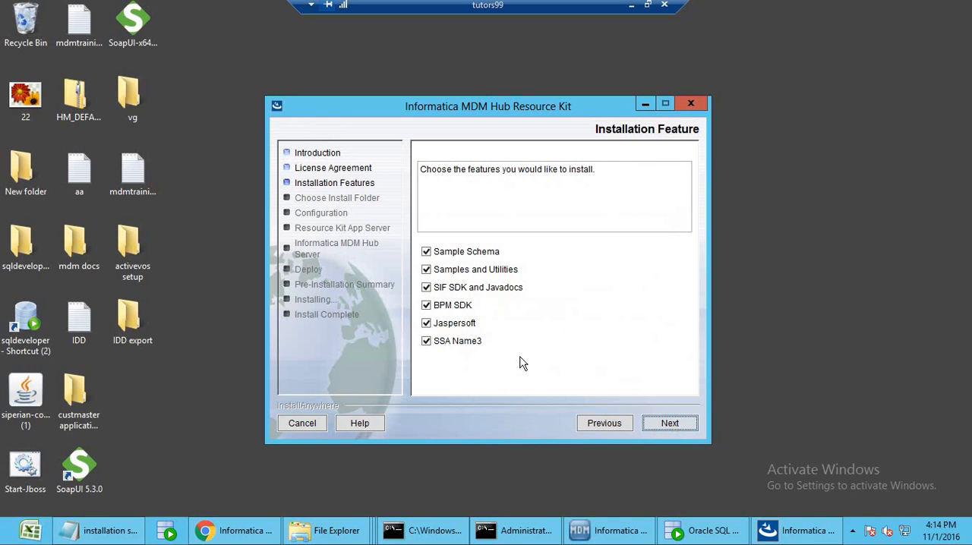
click(683, 426)
click(597, 286)
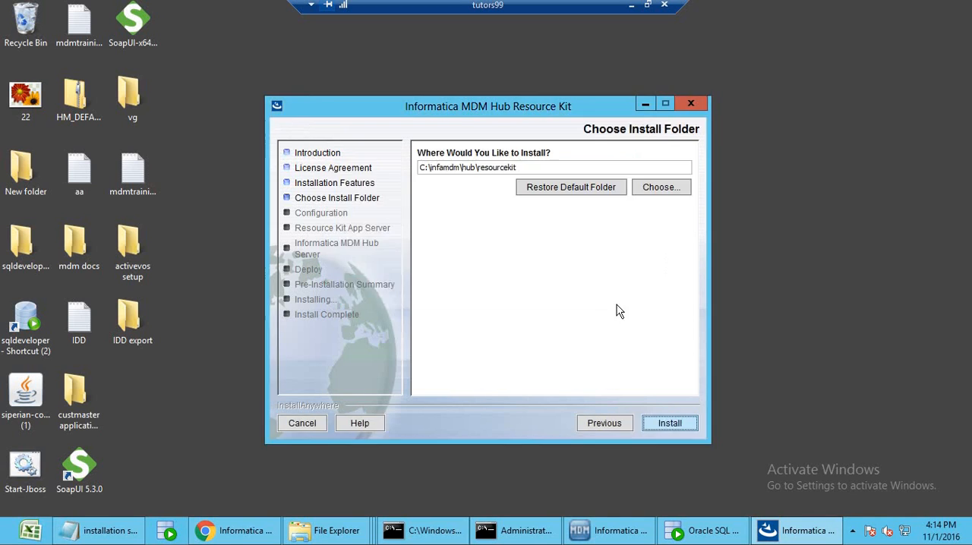
Install into C:\infamdm\hub\resourcekit, agreeing to overwrite the directory's contents, and keep the default shortcut folder.
click(687, 428)
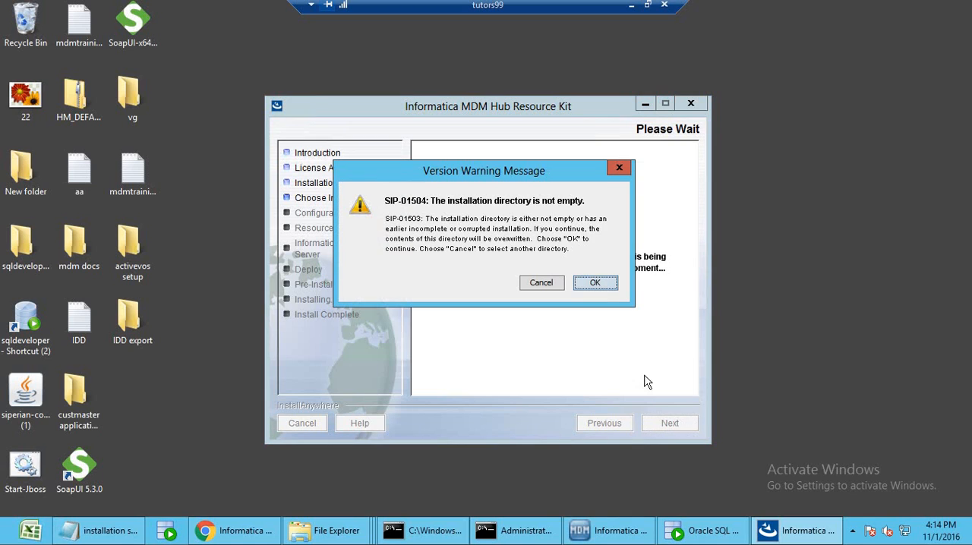
click(598, 281)
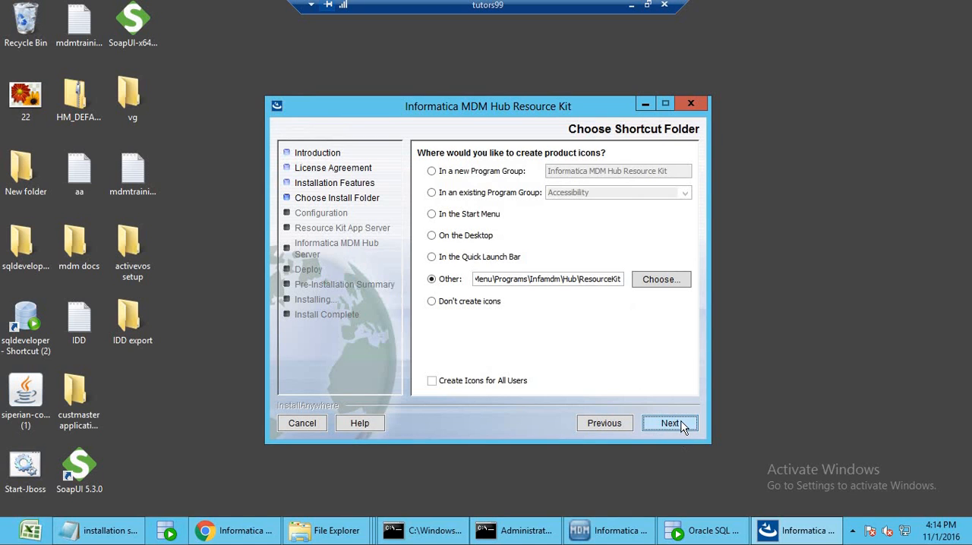
click(674, 424)
click(675, 423)
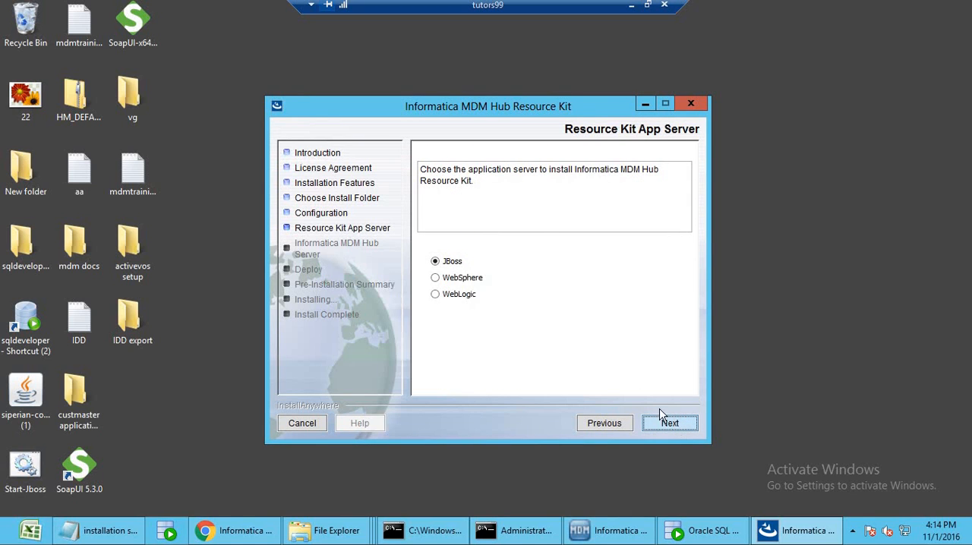
Keep JBoss as the application server and set its home path to C:\jboss6.4.
click(679, 431)
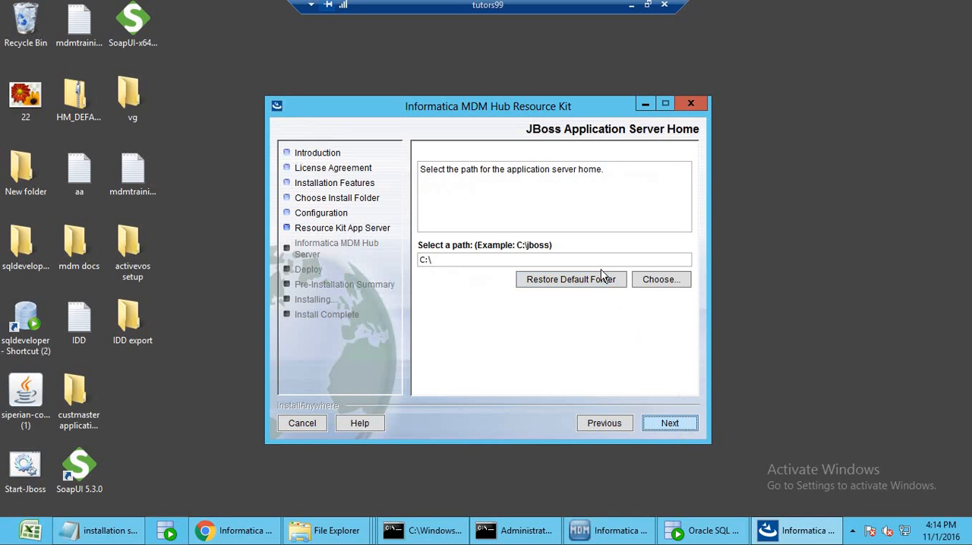
click(662, 282)
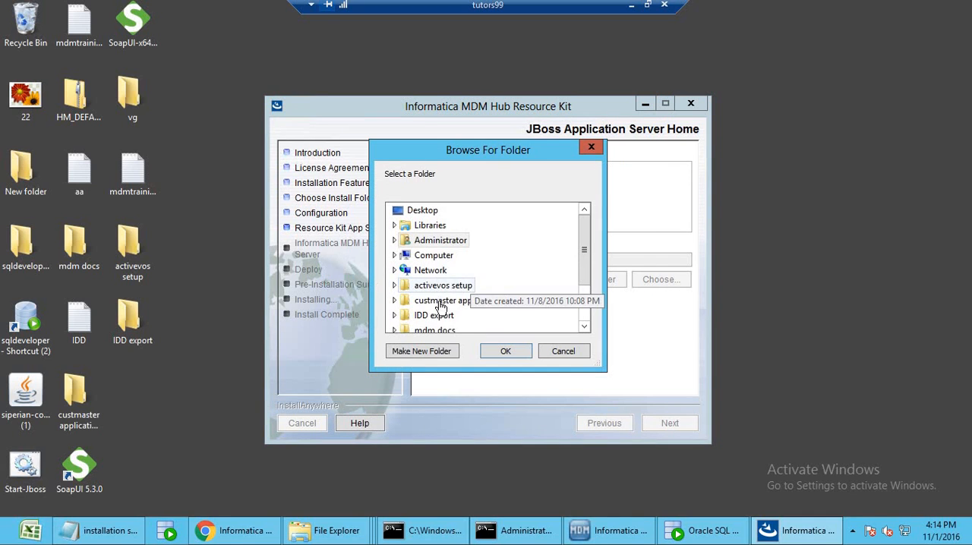
double_click(435, 257)
double_click(446, 271)
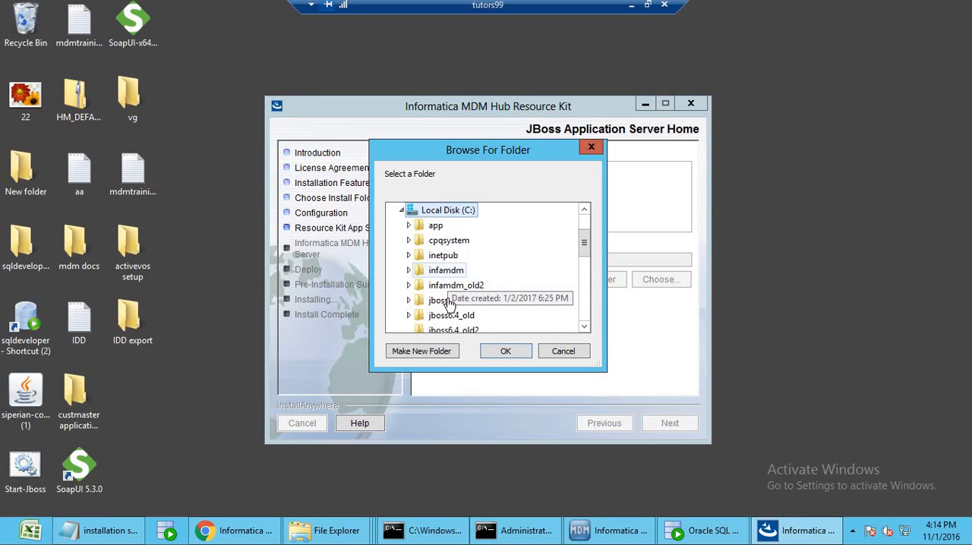
double_click(445, 301)
click(506, 351)
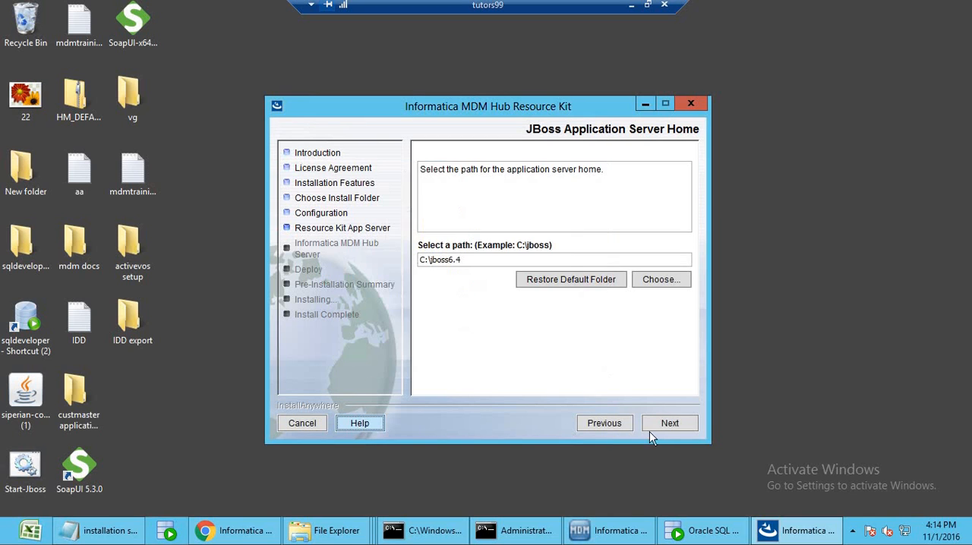
click(670, 432)
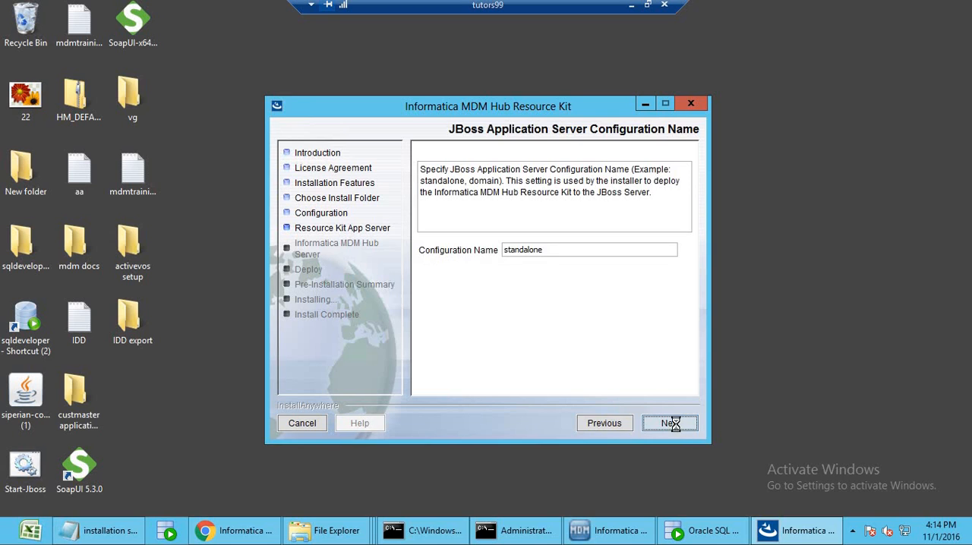
Keep the standalone configuration name and enter the Informatica MDM admin password for the localhost hub server on port 8080.
click(677, 429)
click(677, 427)
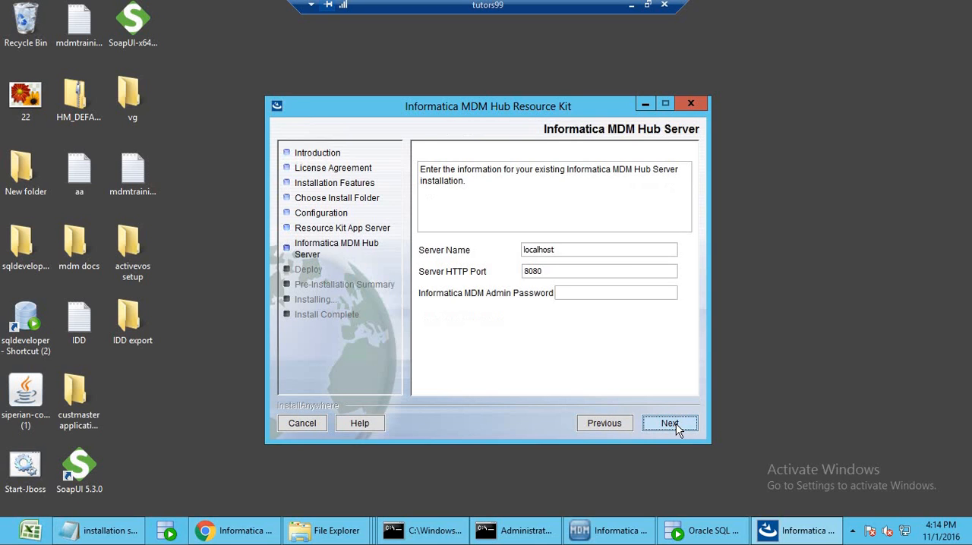
click(581, 293)
click(671, 425)
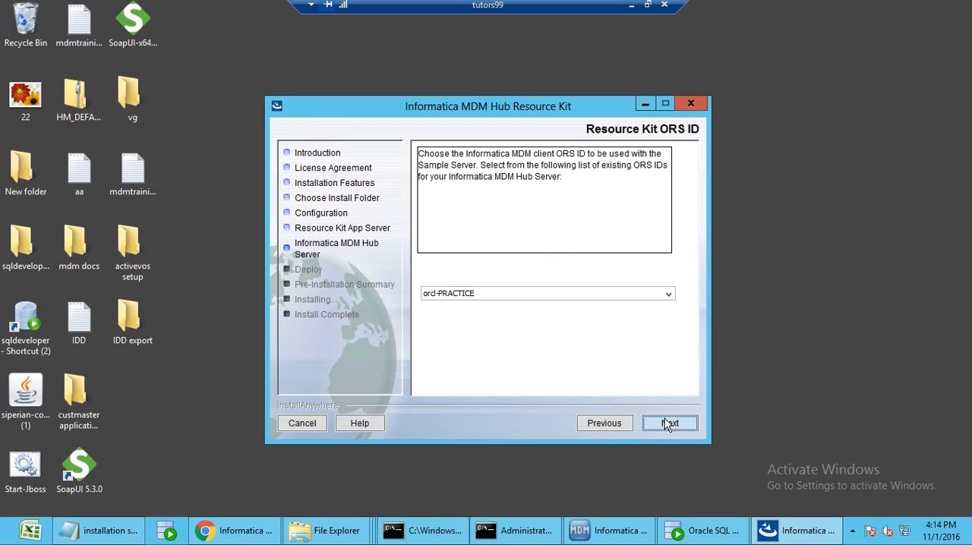
Check which client ORS IDs are available for the Sample Server.
click(652, 295)
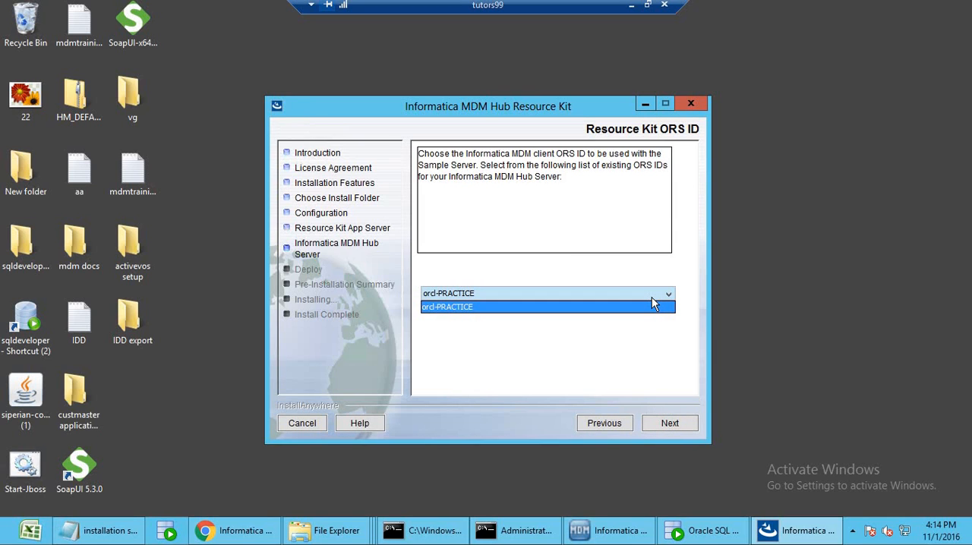
click(638, 324)
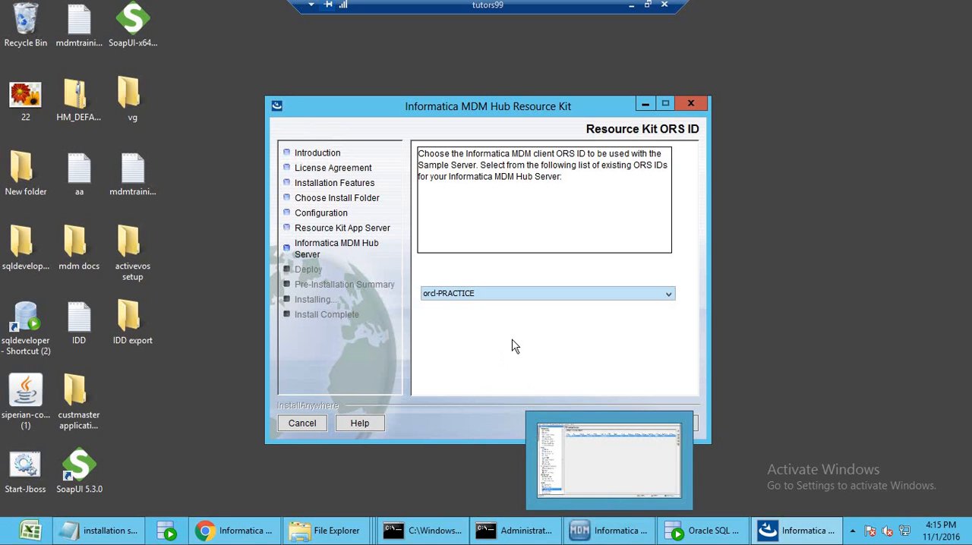
Switch to the Informatica MDM Hub Console, connect the Databases tool to the master database and acquire the write lock.
click(571, 531)
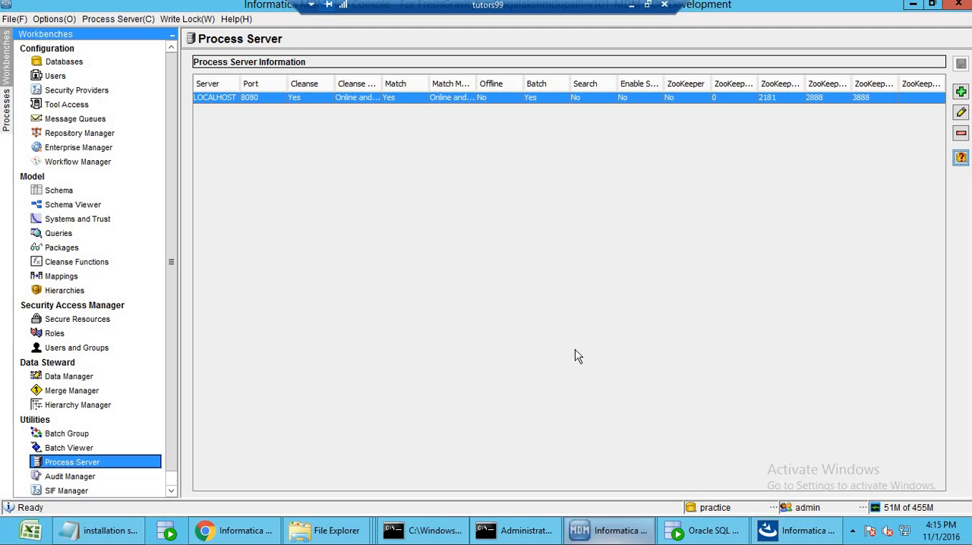
click(64, 62)
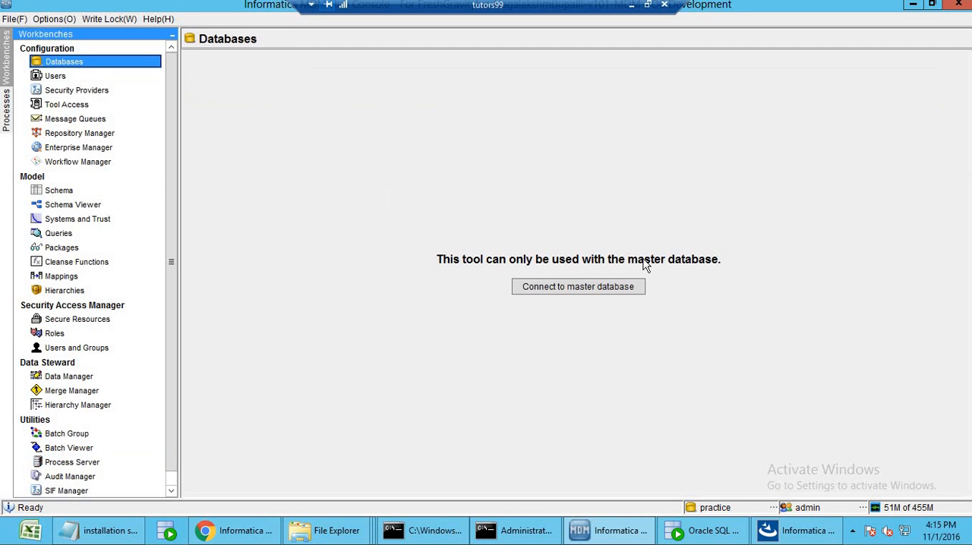
click(620, 295)
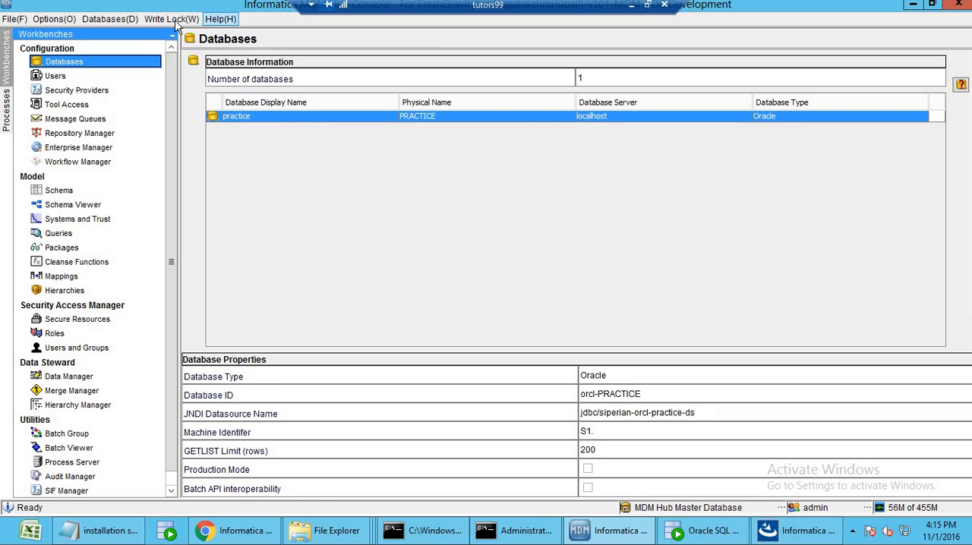
click(171, 19)
click(176, 38)
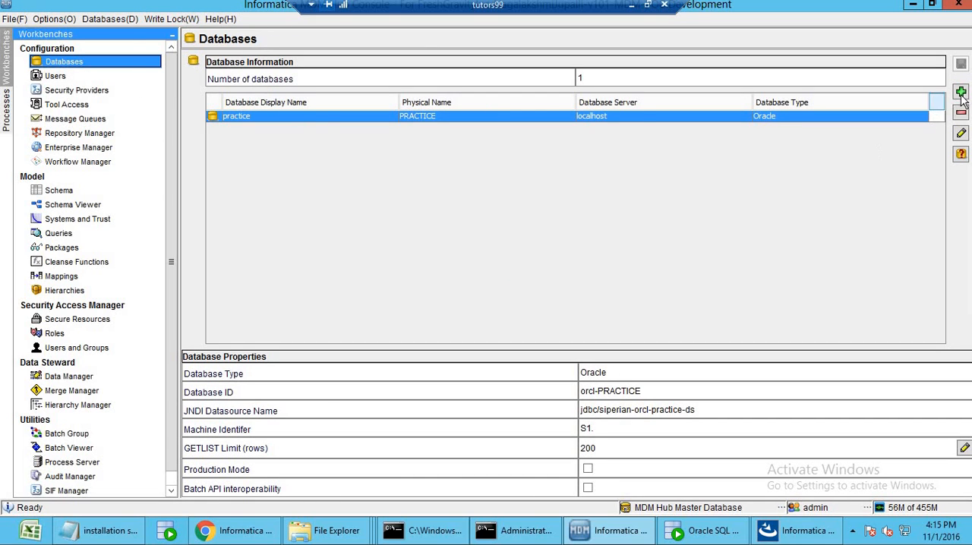
Start registering a new Oracle database in the Databases tool, using the Service connection method.
click(960, 93)
click(565, 418)
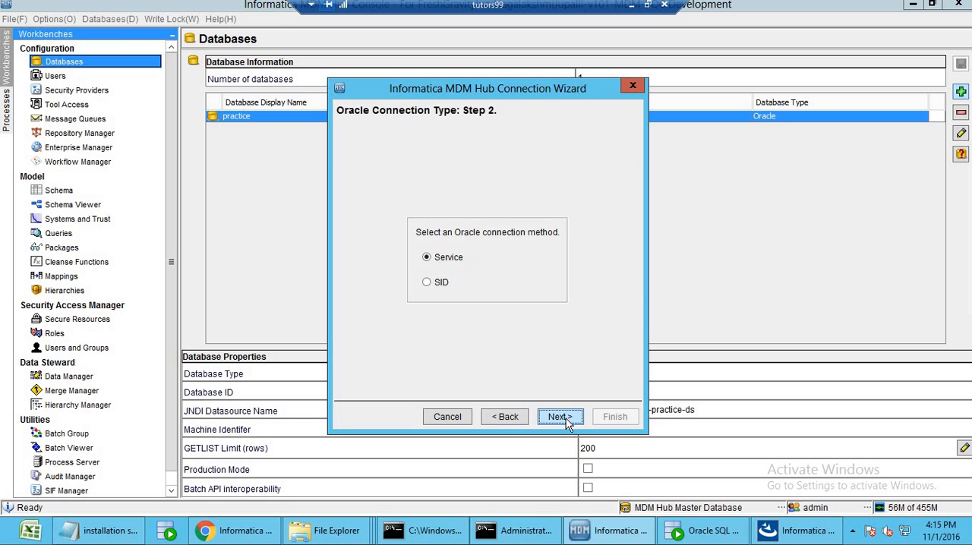
click(565, 419)
Enter display name sample_ors, hostname localhost, service and TNS name orcl, schema name sample_ors and the schema password for the new connection.
click(514, 156)
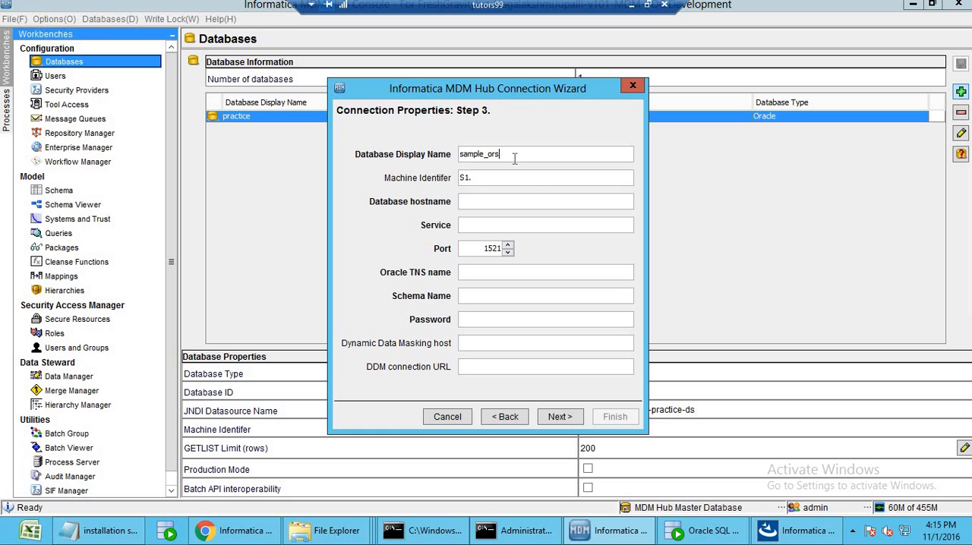
double_click(514, 203)
text(localhost)
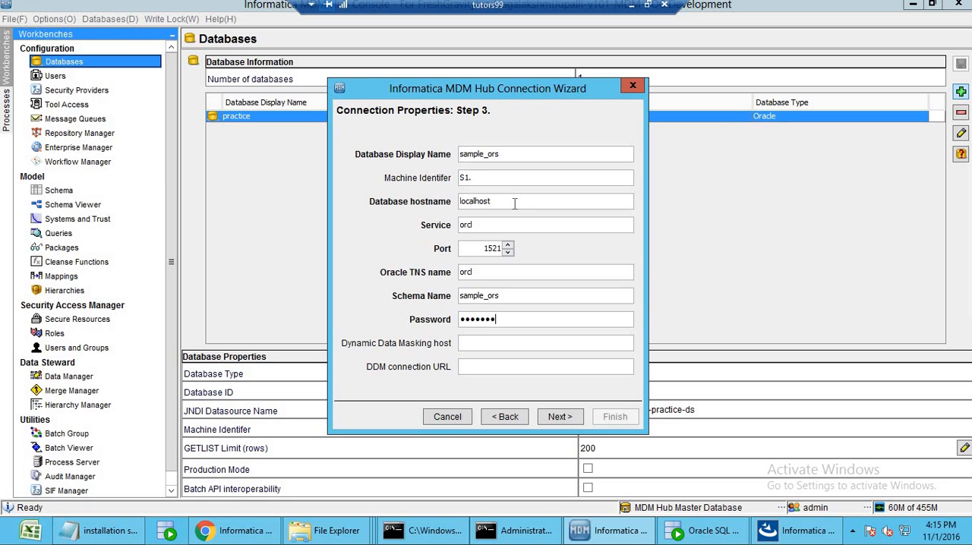
text(rs)
click(561, 420)
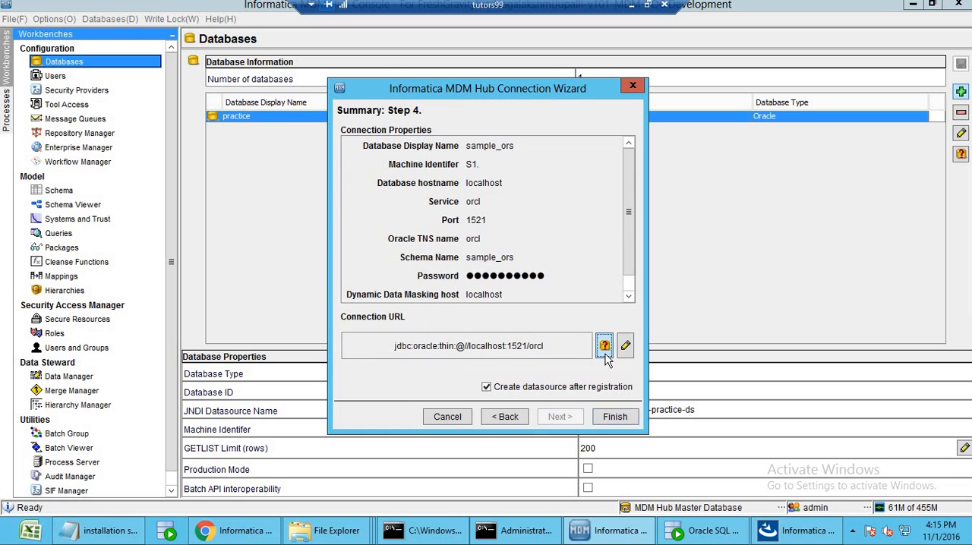
Test the connection URL from the wizard summary and finish registering sample_ors with its datasource created after registration.
click(604, 346)
click(635, 301)
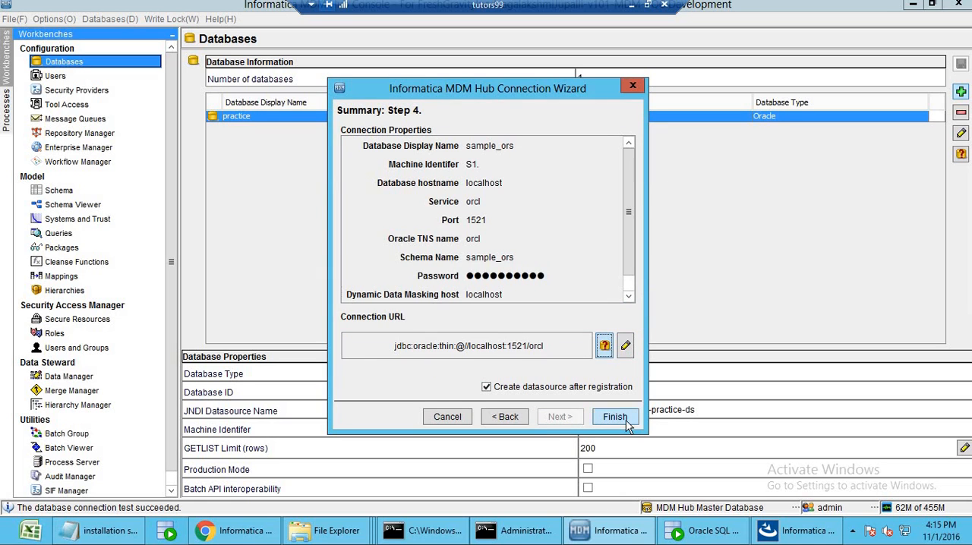
click(625, 420)
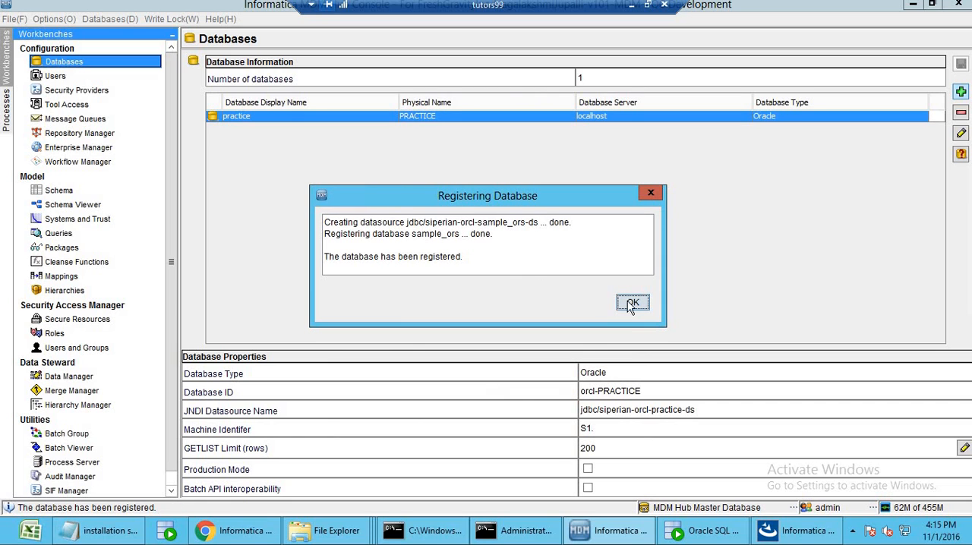
click(631, 302)
Test the database connection of the registered sample_ors entry.
click(404, 130)
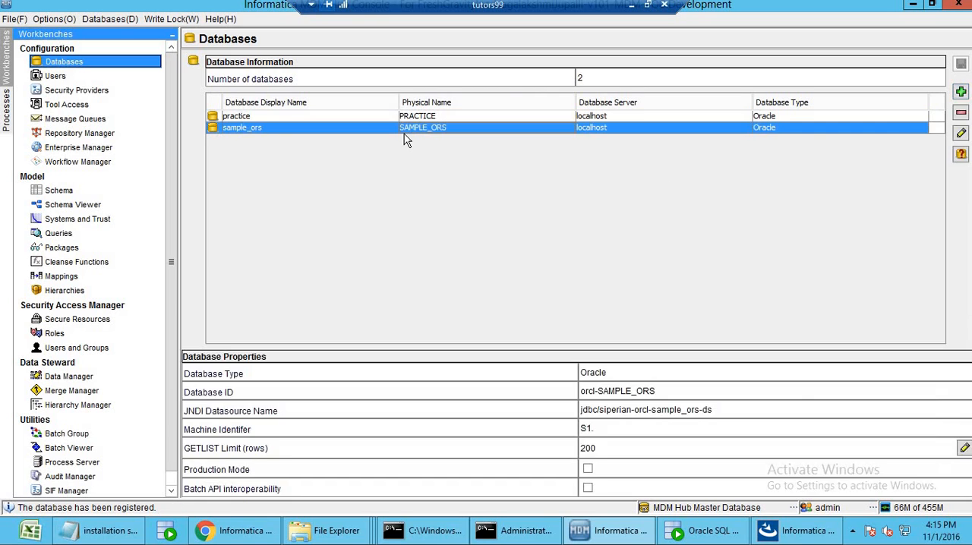
click(961, 155)
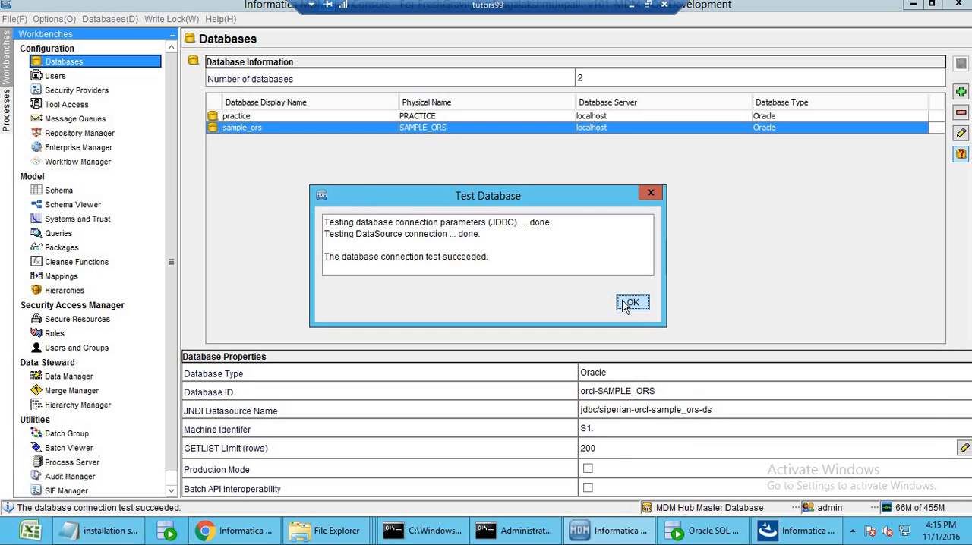
click(637, 303)
Switch to the Resource Kit installer, refresh the ORS ID list by going back one page, and choose orcl-SAMPLE_ORS for the Sample Server.
click(786, 534)
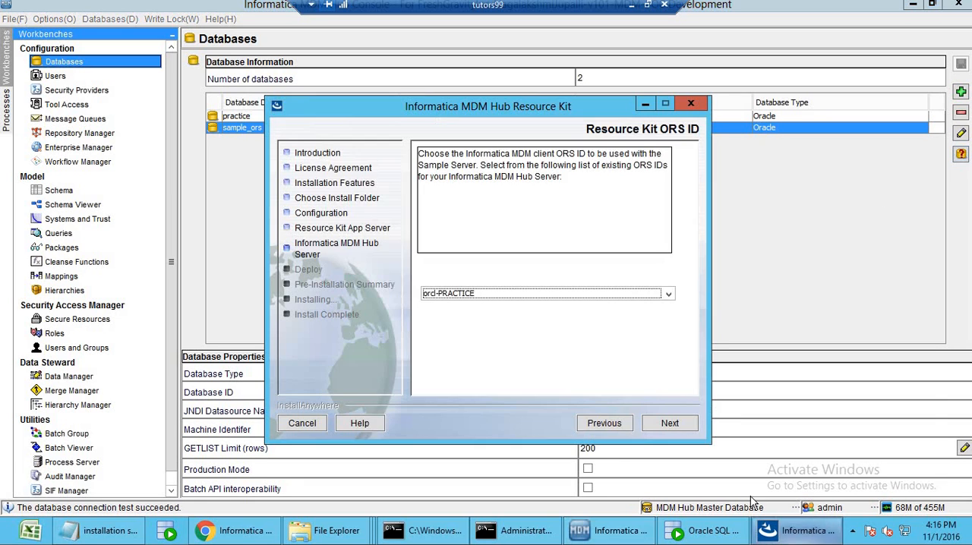
click(606, 424)
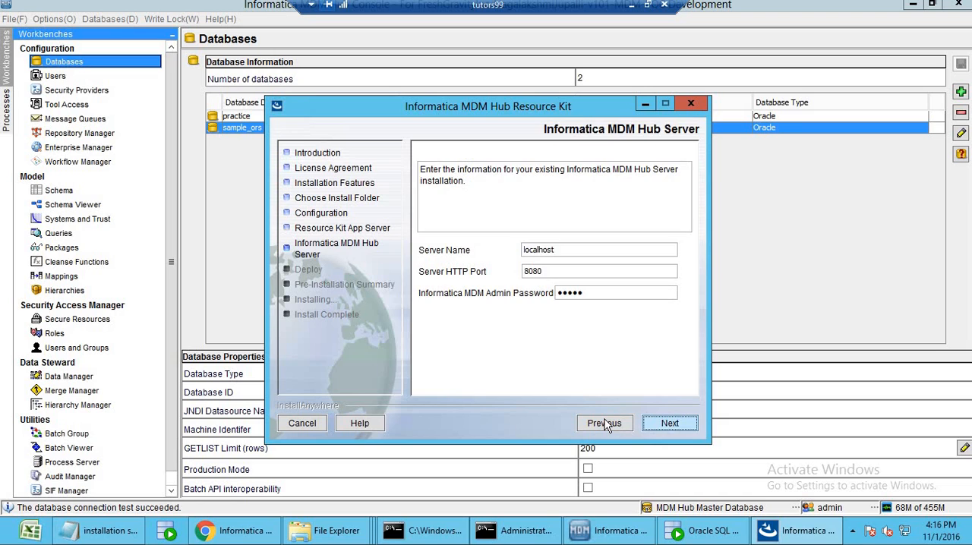
click(670, 424)
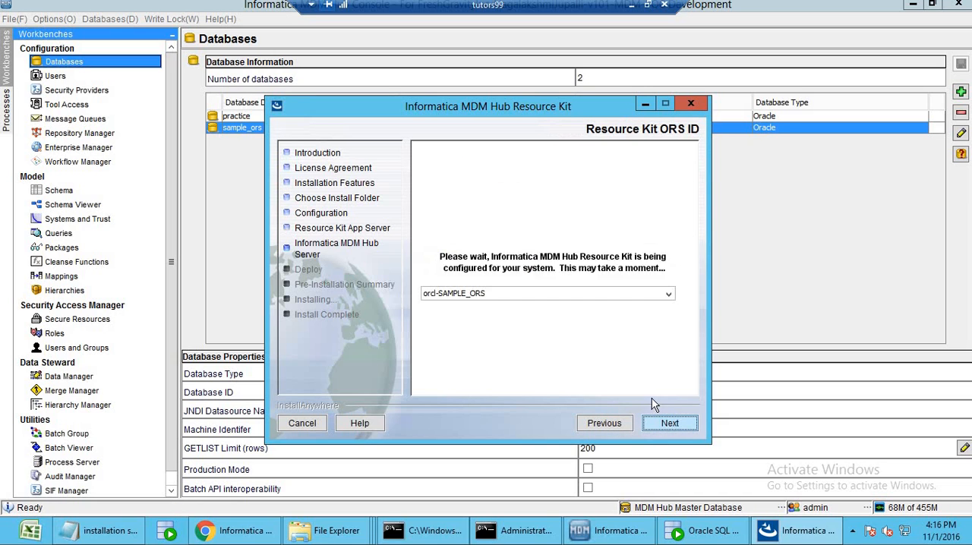
click(610, 295)
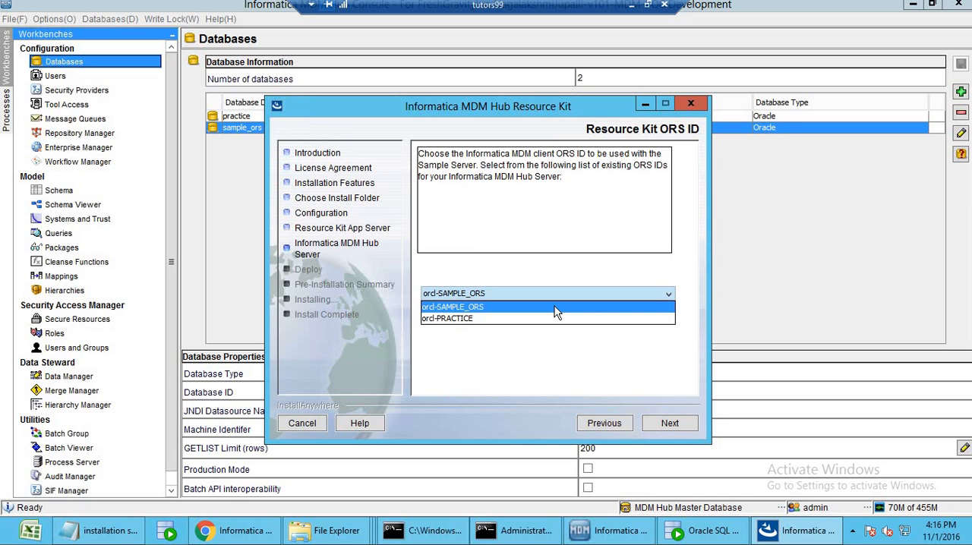
click(554, 308)
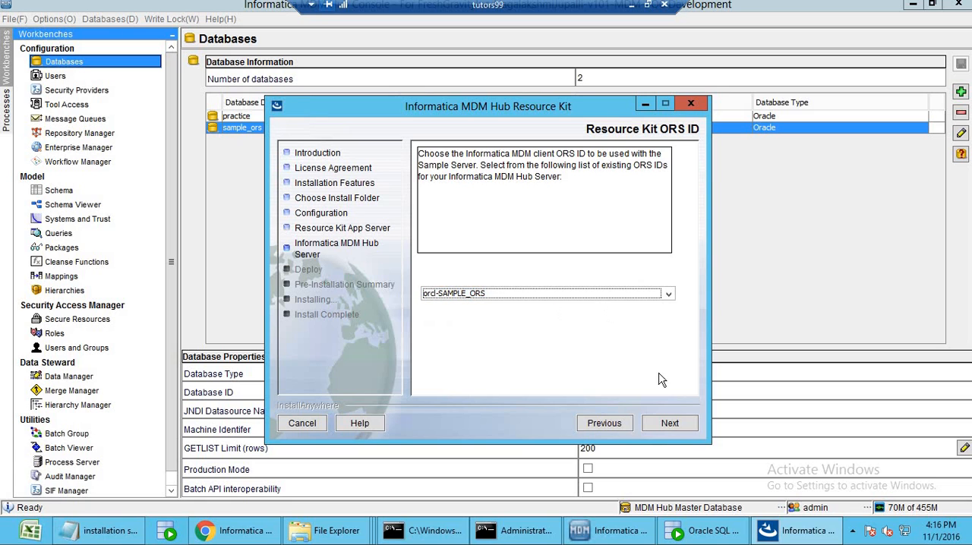
click(681, 430)
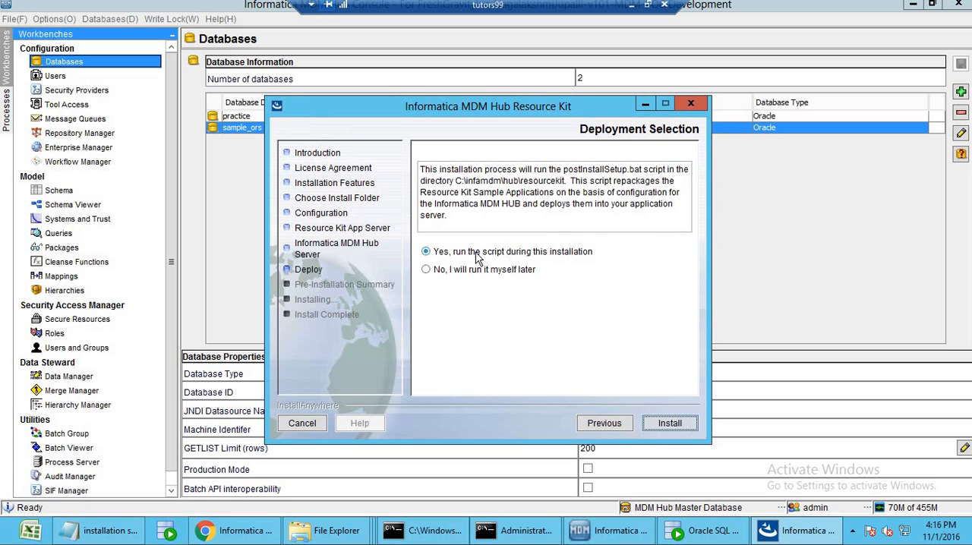
Keep the option to run the postInstallSetup script during installation, start installing the Resource Kit and move the installer window aside.
click(681, 430)
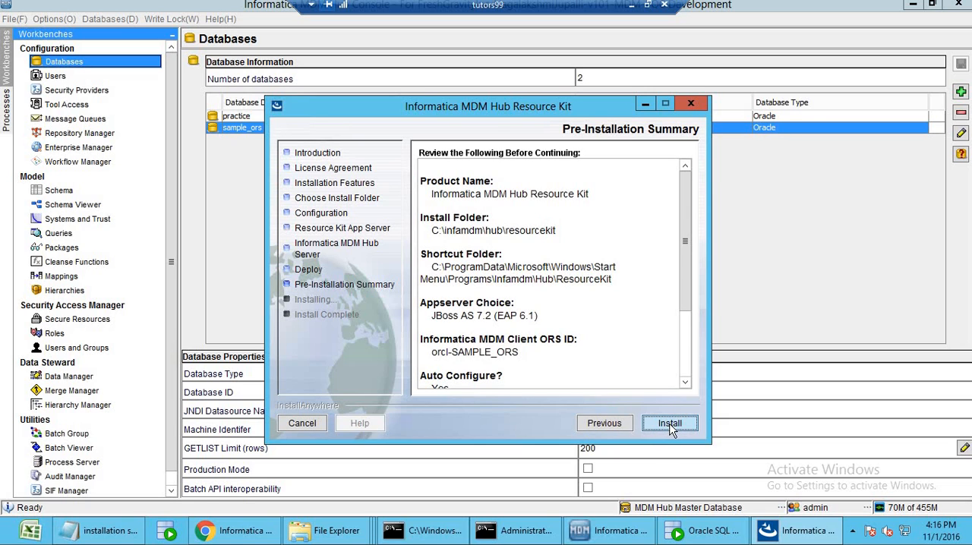
click(670, 427)
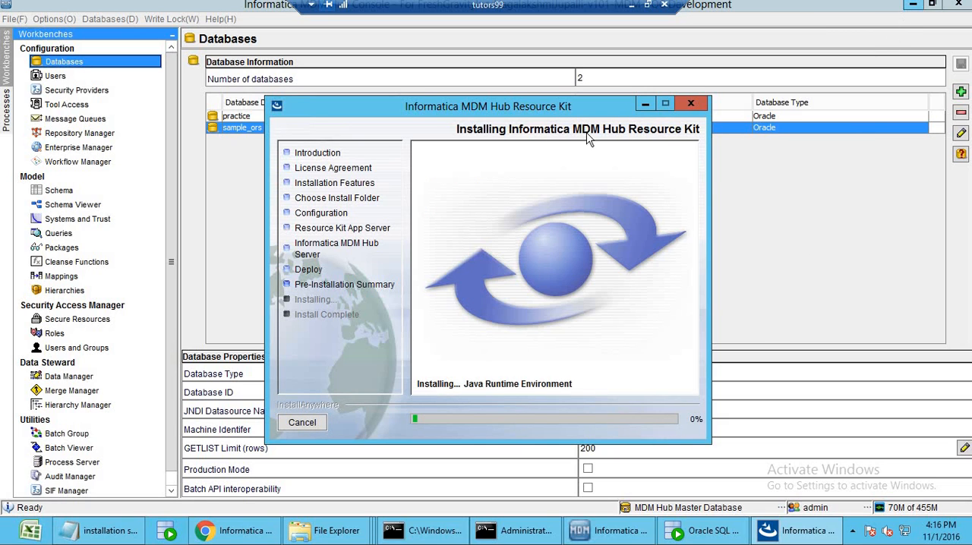
drag(615, 105, 818, 125)
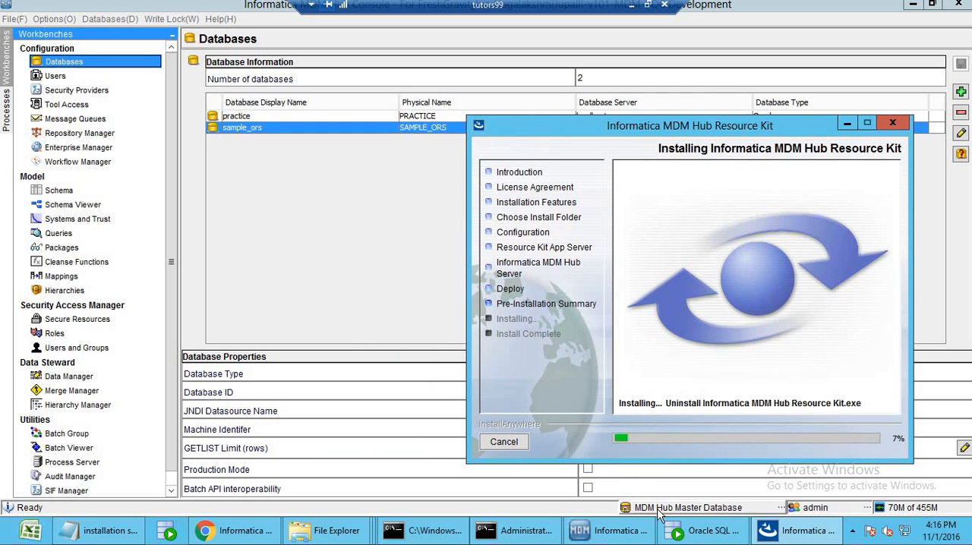
Connect the Hub Console to the sample_ors database and view its base objects in the Schema tool.
click(659, 516)
click(427, 232)
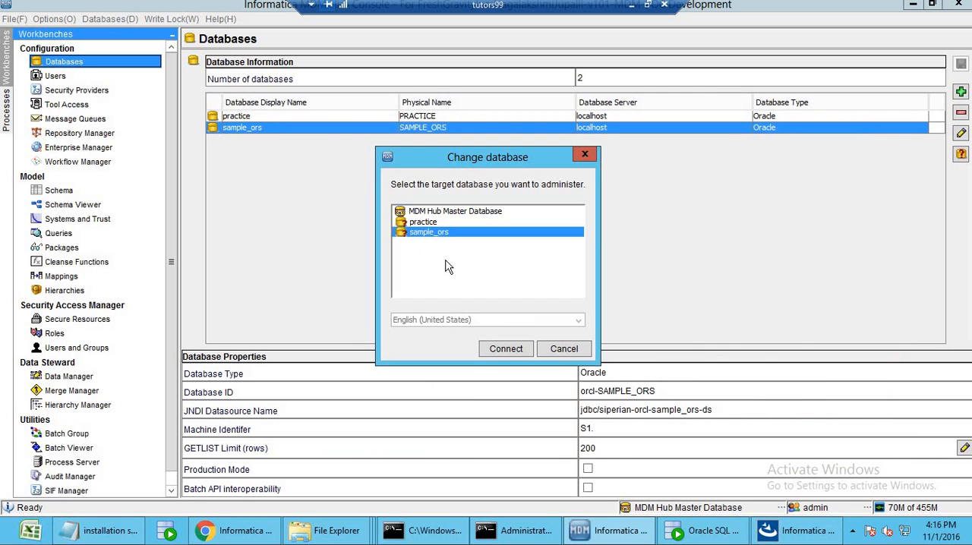
click(505, 348)
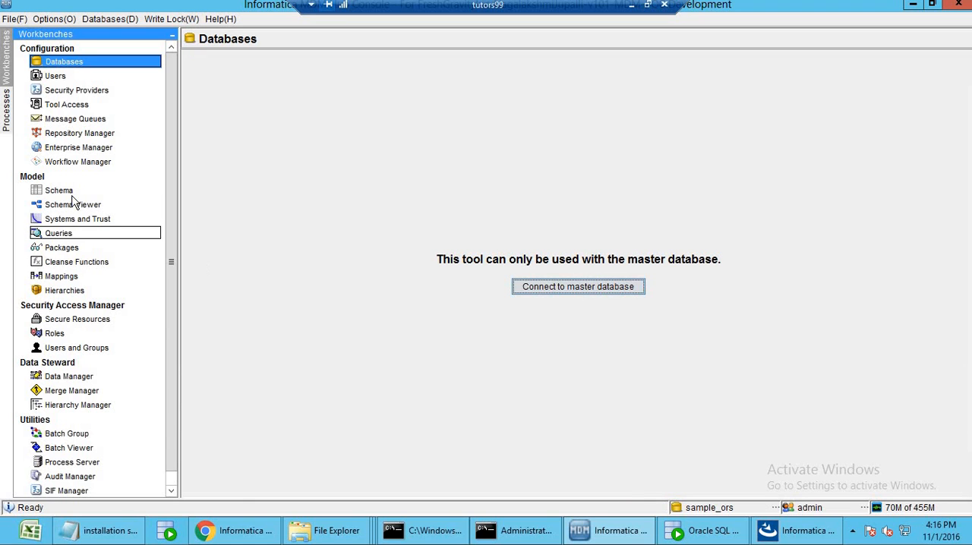
click(72, 191)
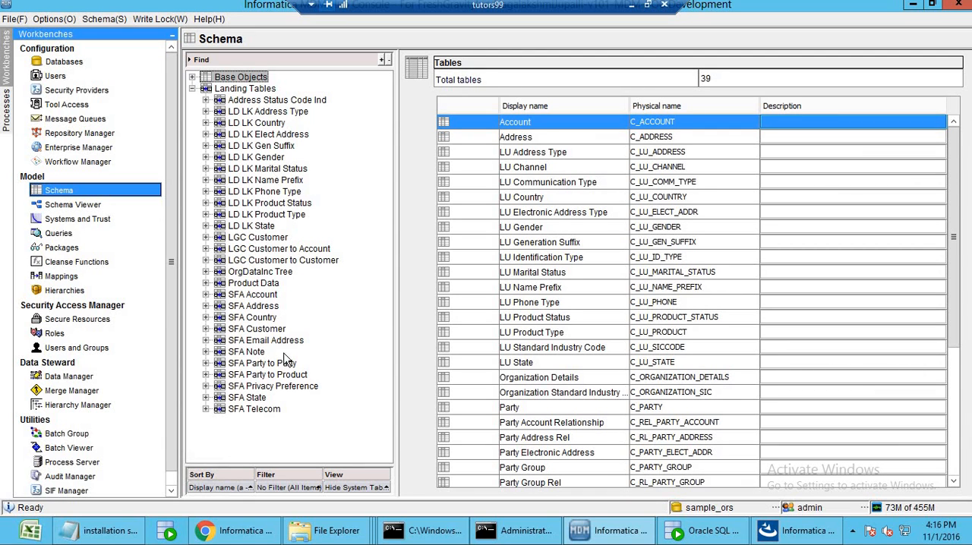
click(192, 77)
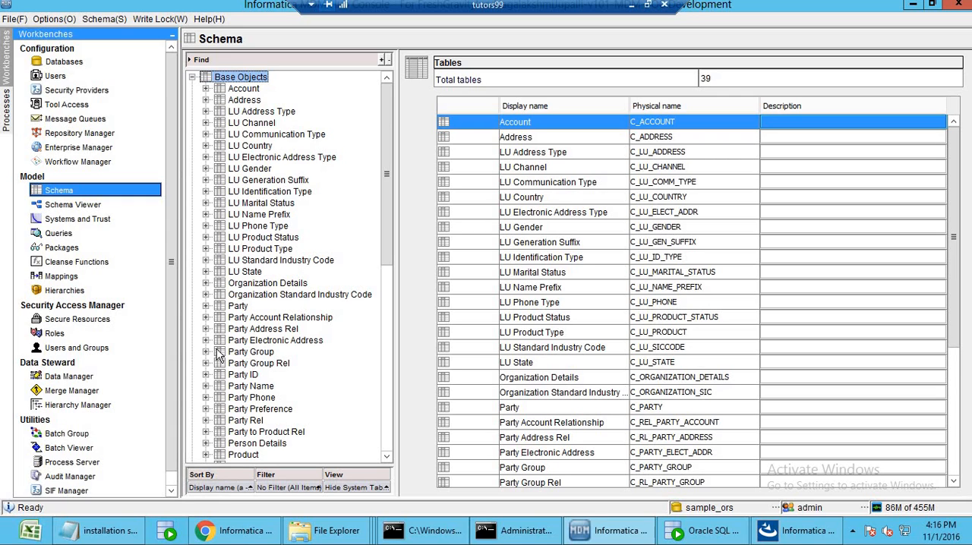
Switch to the Resource Kit installer, minimize the Hub Console and close the installer once the installation completes.
click(797, 531)
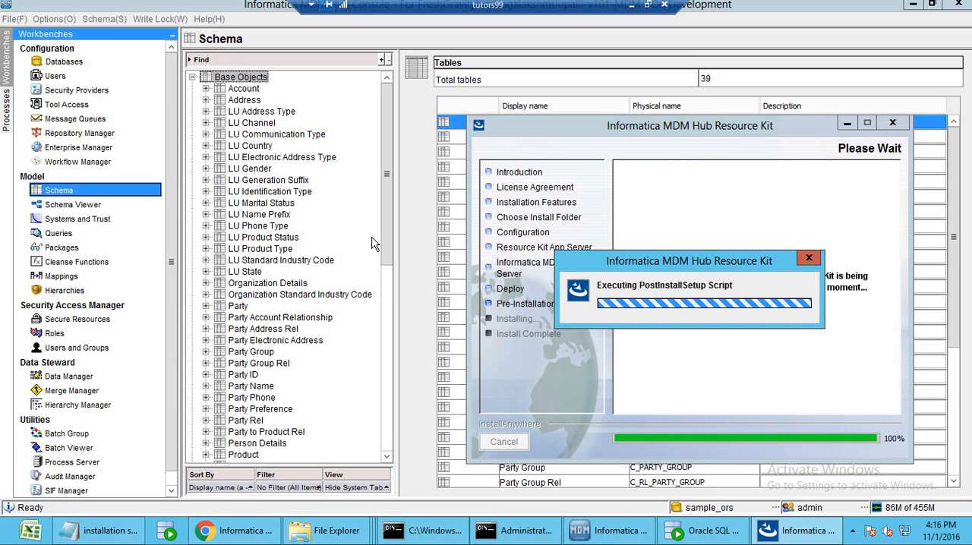
click(913, 4)
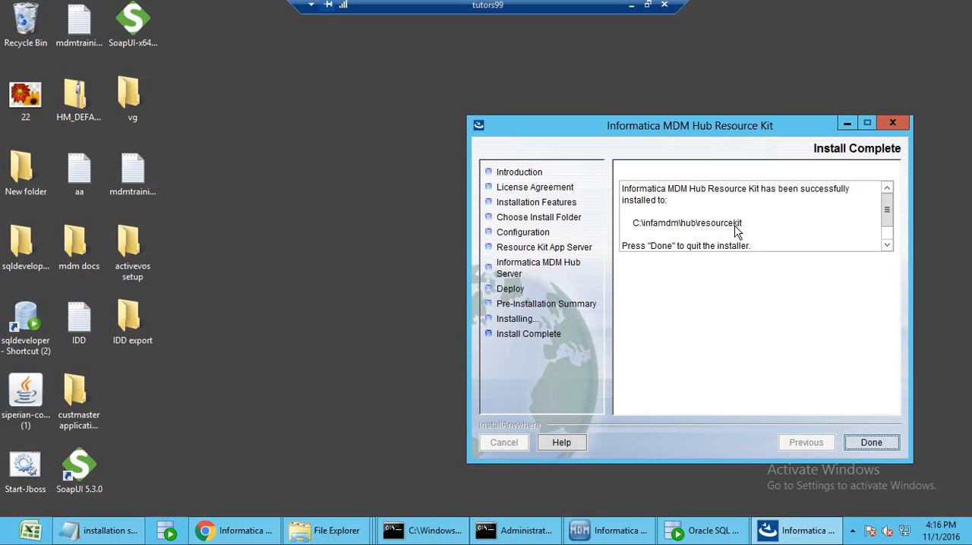
click(871, 442)
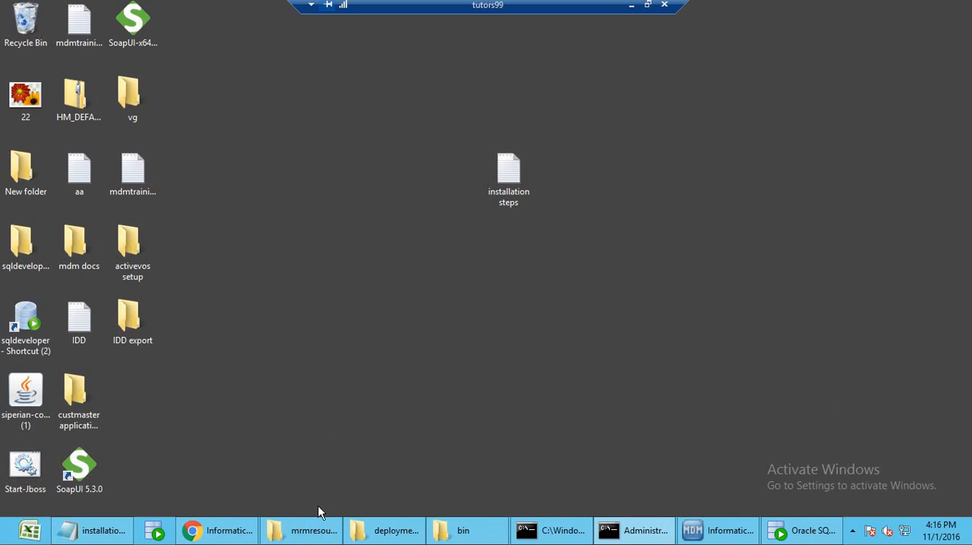
Open the installation steps notes and review the database server section, from Oracle 11g R2 setup through table spaces to the schema creation commands.
click(95, 530)
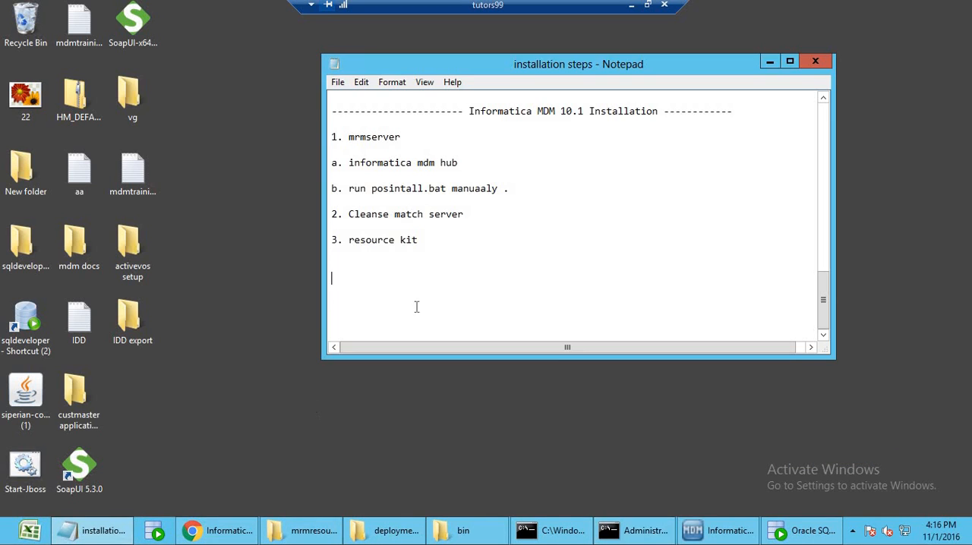
scroll(480, 264, up, 15)
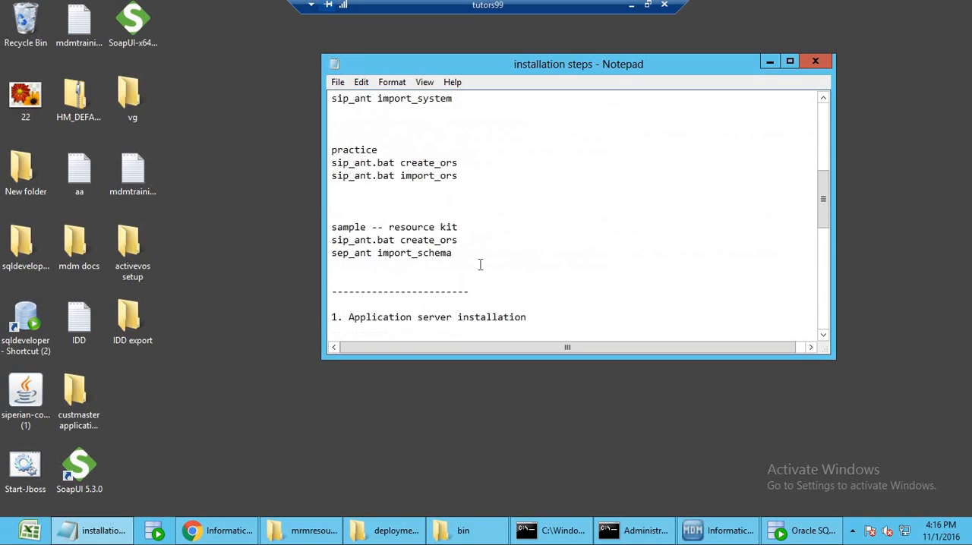
scroll(480, 264, up, 3)
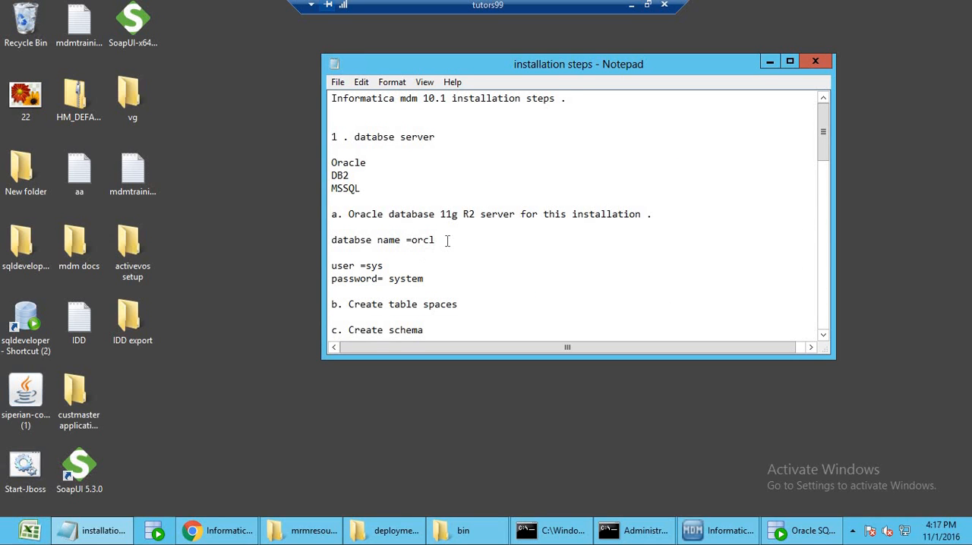
drag(485, 218, 337, 215)
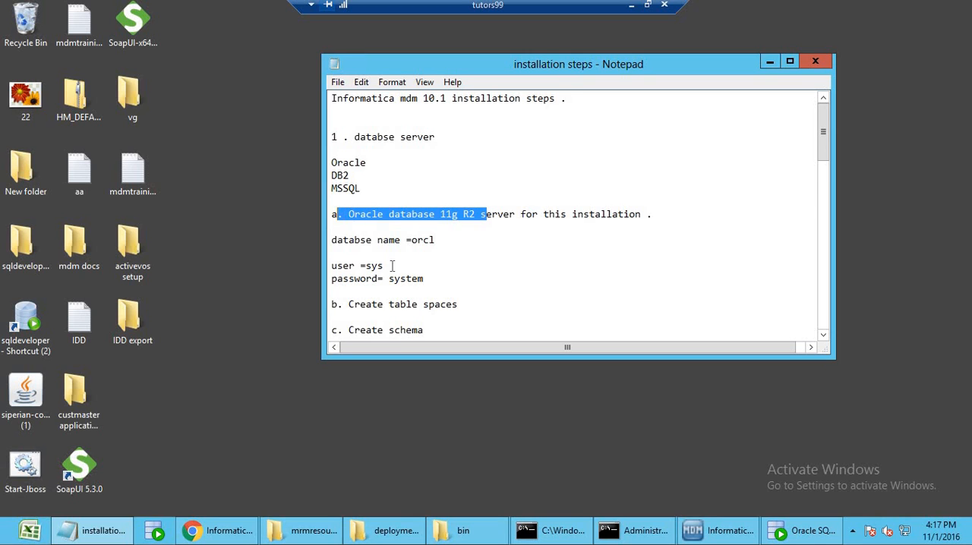
scroll(392, 259, down, 2)
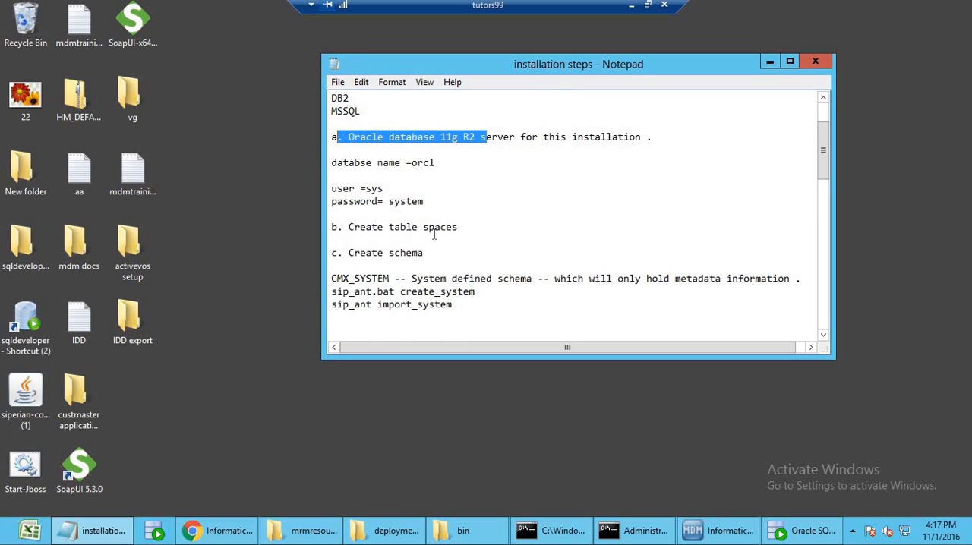
drag(465, 228, 349, 227)
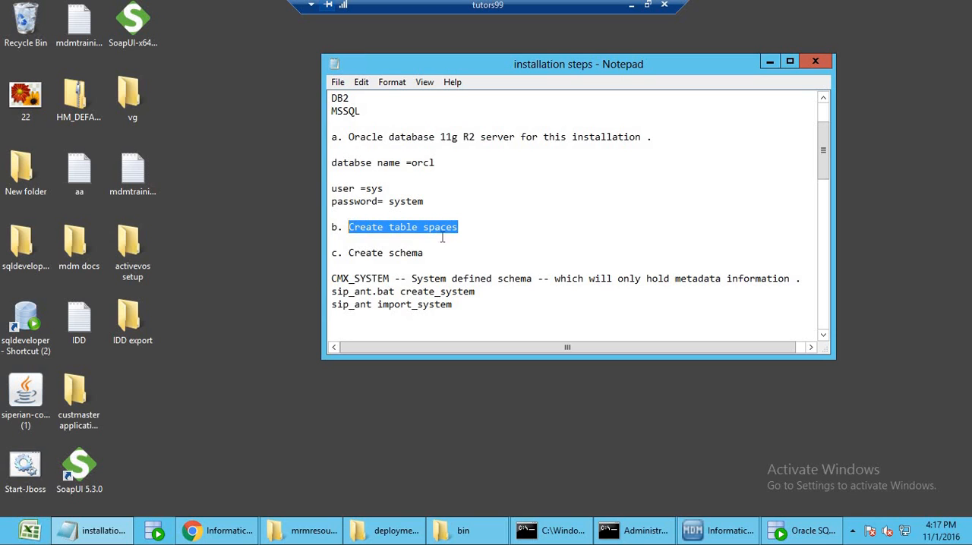
scroll(423, 282, down, 2)
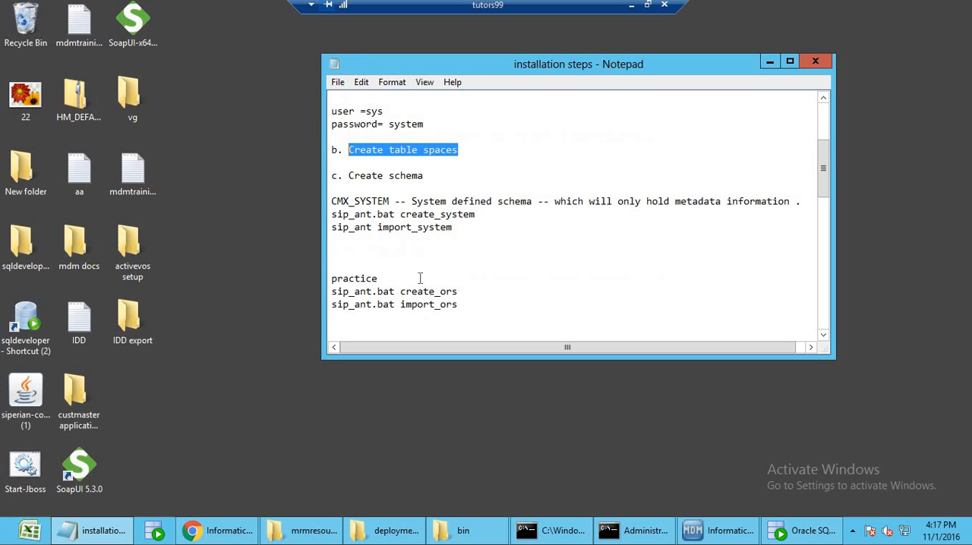
scroll(388, 242, down, 2)
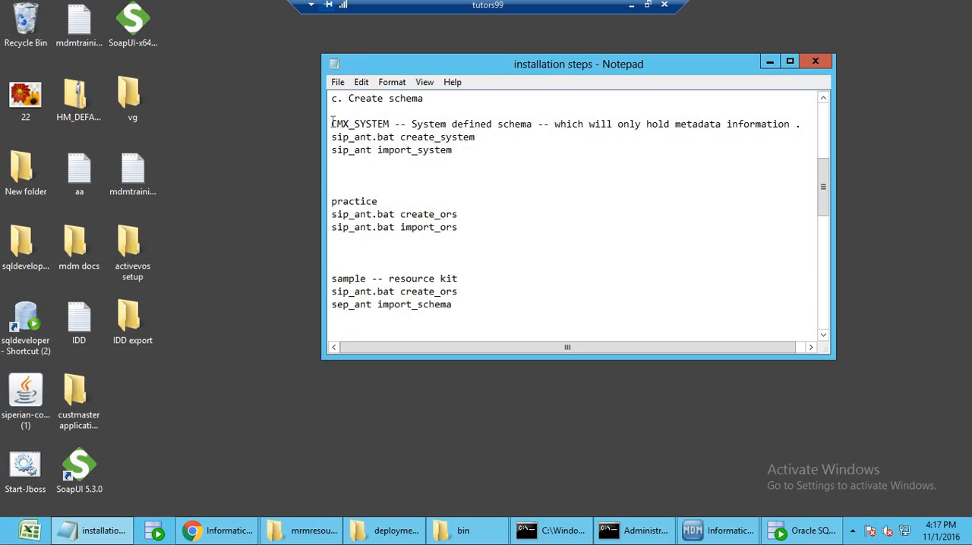
drag(332, 123, 472, 300)
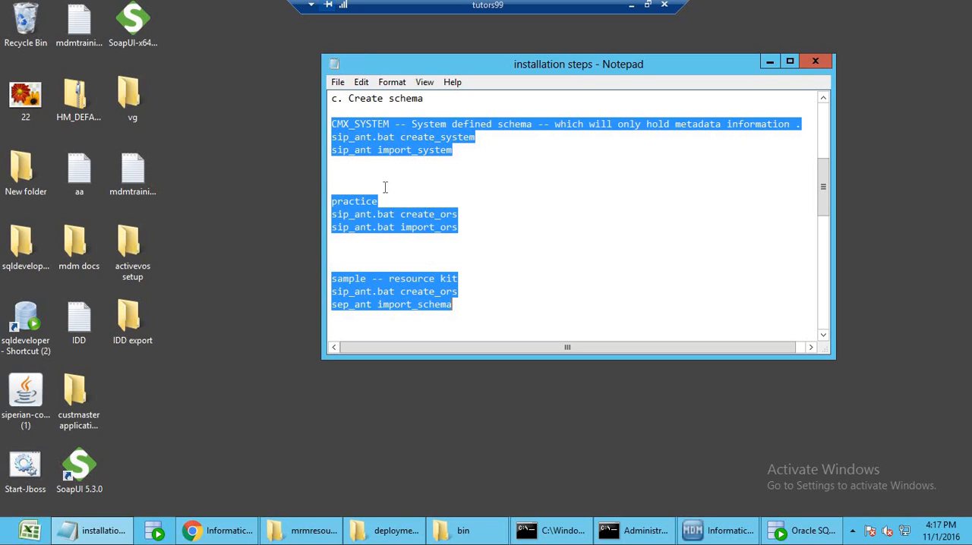
Add the heading "Application server installation" at the end of the dashed separator line above the application server section.
scroll(455, 308, down, 5)
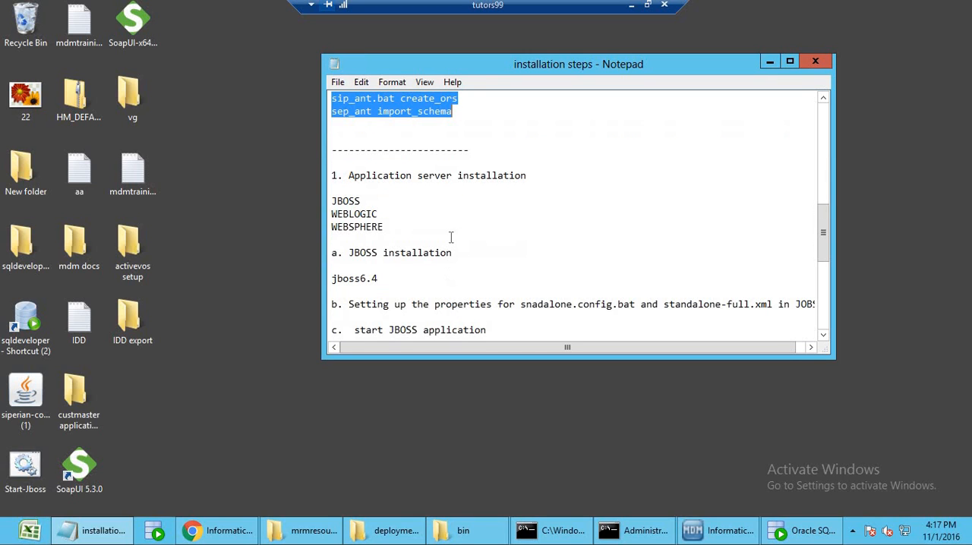
click(463, 190)
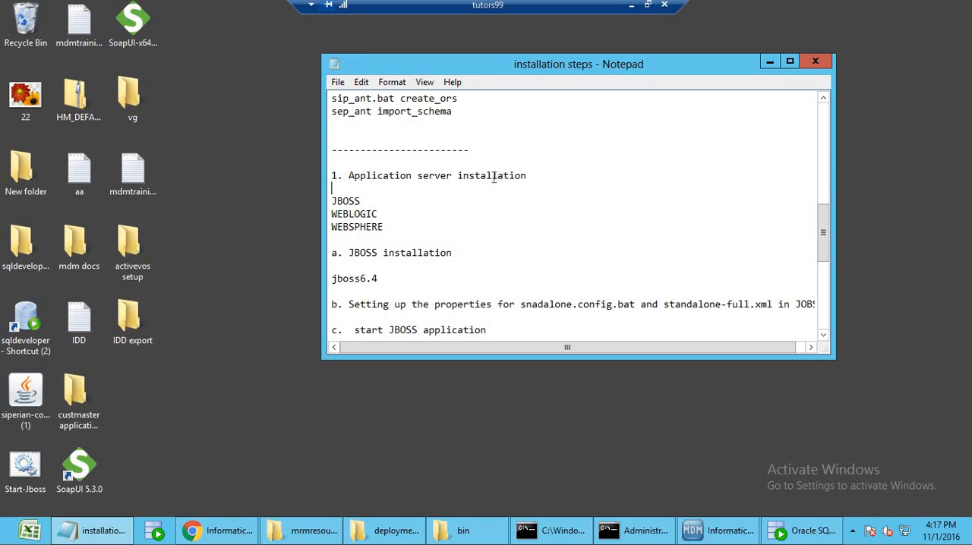
drag(363, 173, 354, 175)
key(ctrl+c)
click(509, 155)
text(A)
key(ctrl+v)
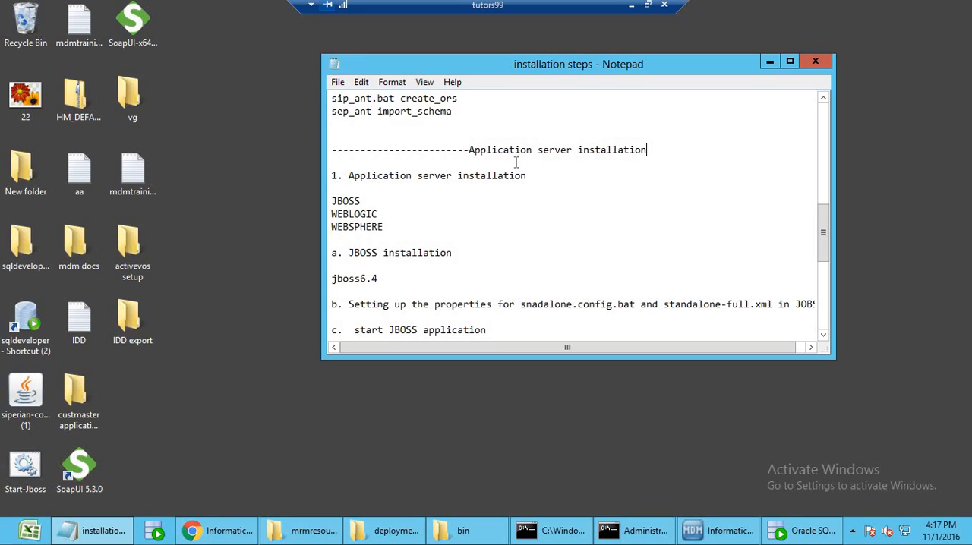
Review the JBoss 6.4 installation entries, including the standalone configuration files and the standalone.bat start command.
double_click(359, 201)
double_click(335, 279)
scroll(463, 320, down, 4)
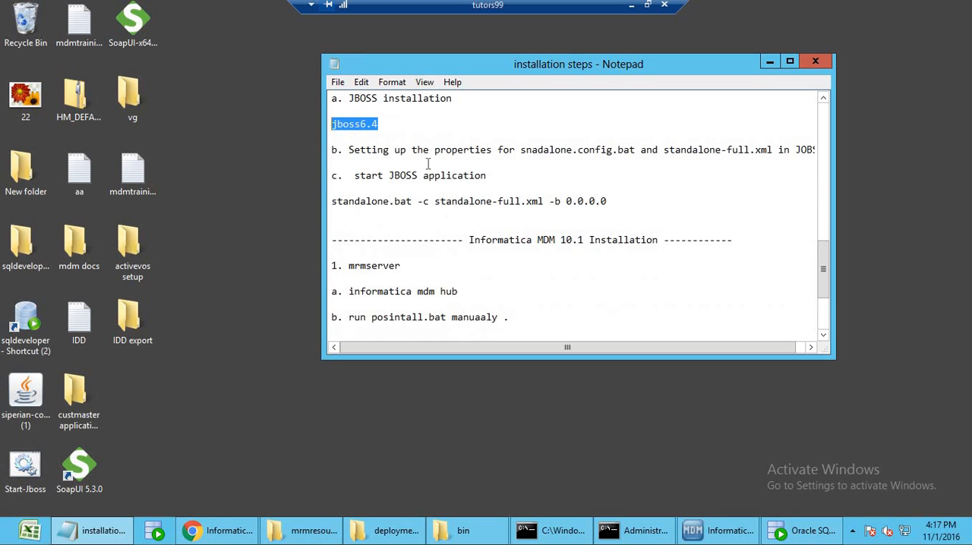
drag(658, 149, 538, 150)
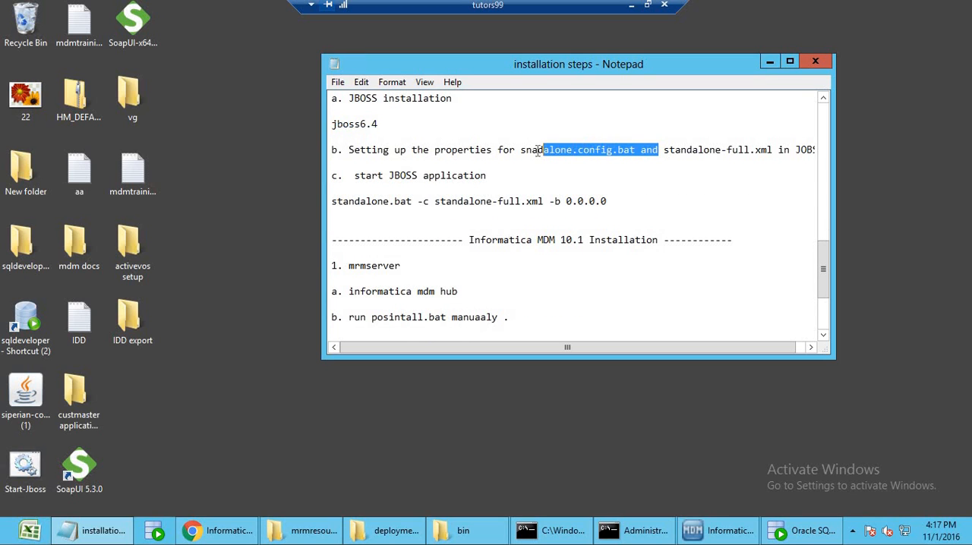
click(572, 149)
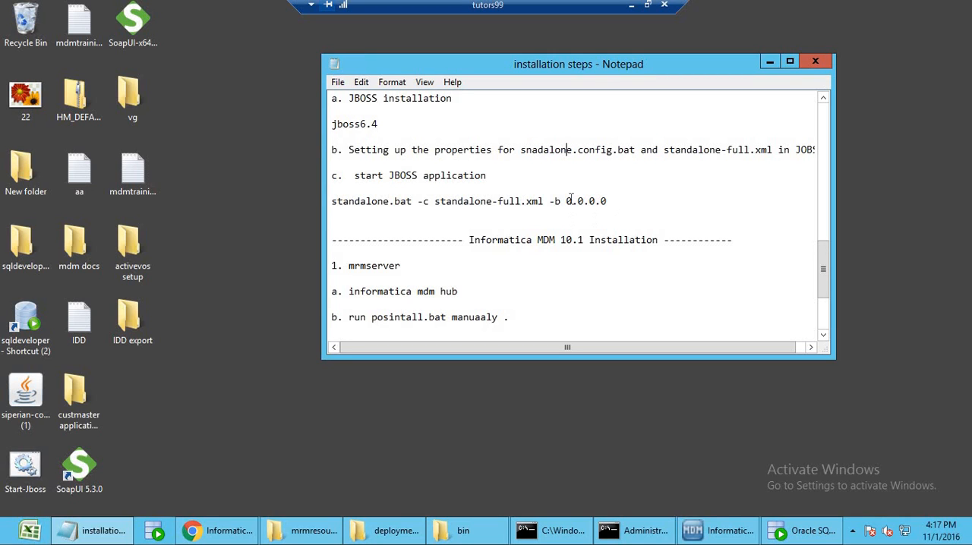
drag(611, 202, 332, 205)
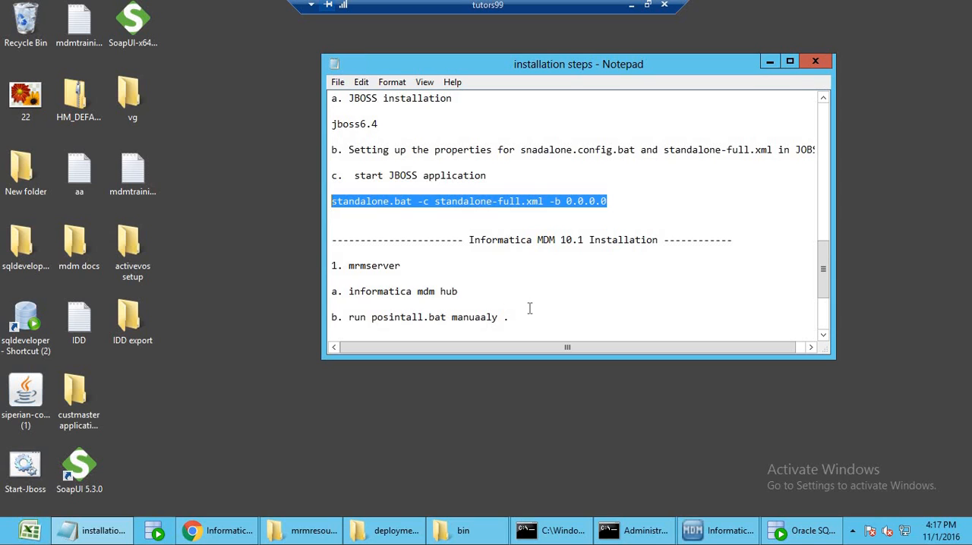
Review the mrmserver and informatica mdm hub entries in the MDM 10.1 section and recheck the schema creation commands.
scroll(529, 307, down, 3)
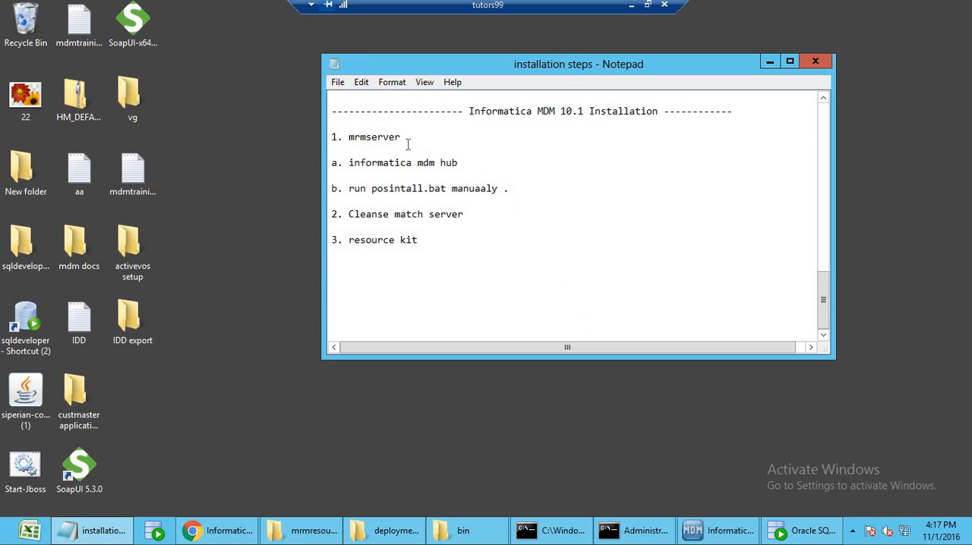
drag(400, 137, 343, 138)
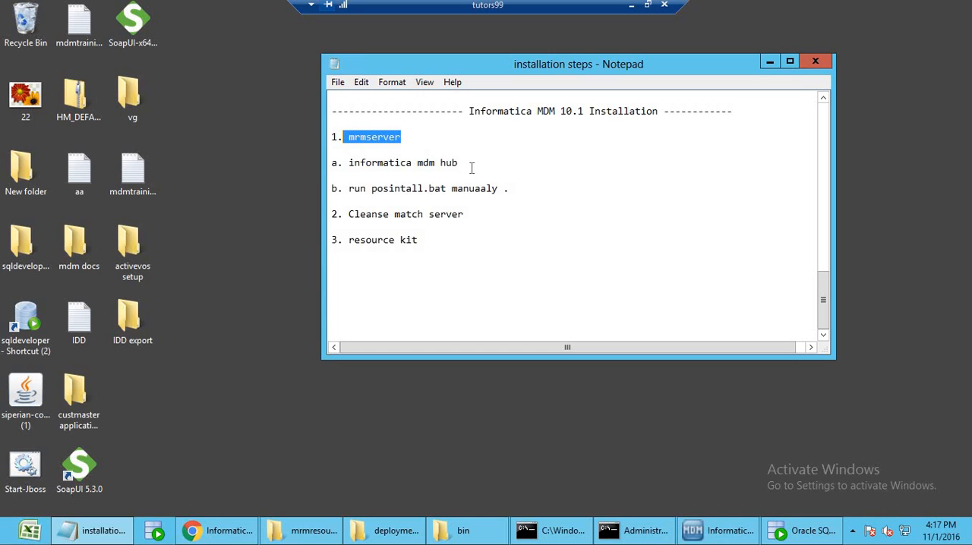
drag(464, 162, 362, 165)
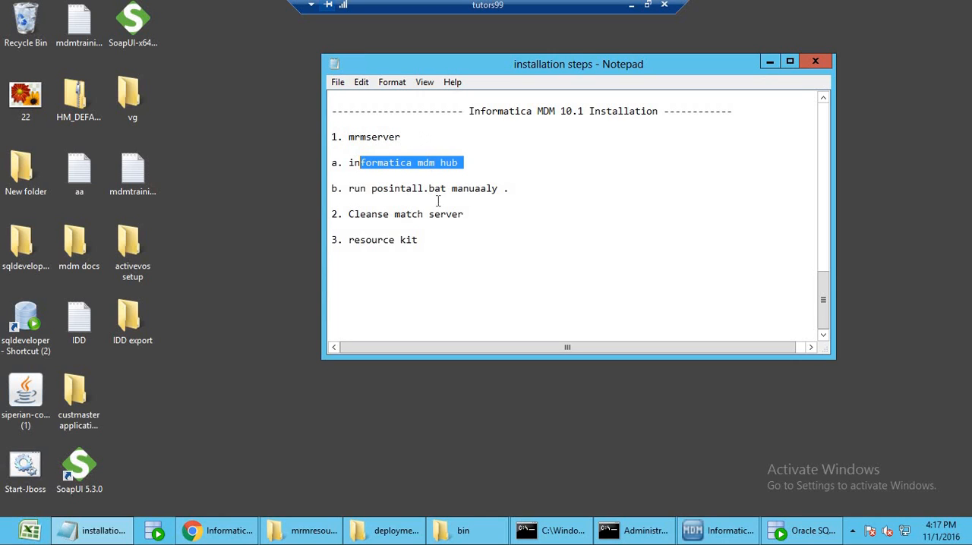
drag(402, 137, 360, 135)
double_click(360, 135)
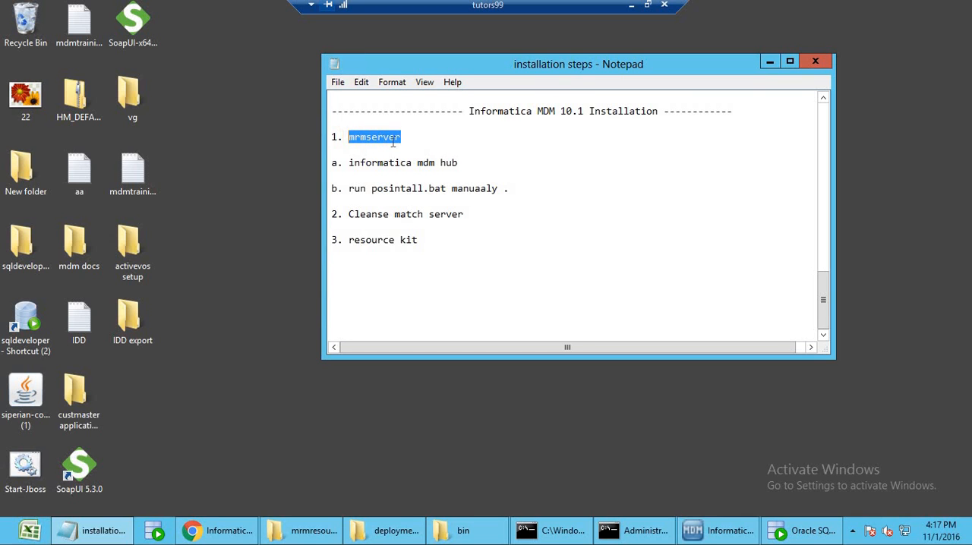
scroll(412, 224, up, 15)
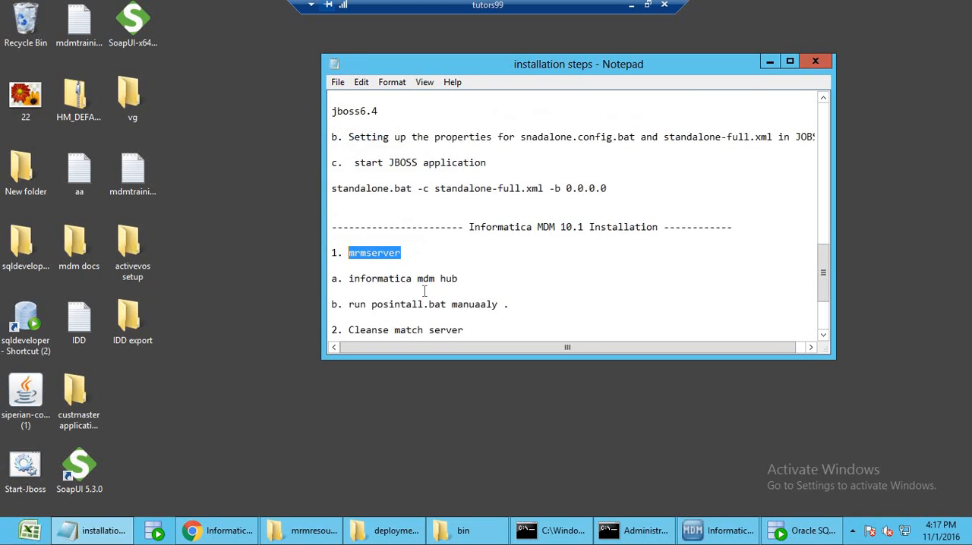
scroll(433, 293, down, 4)
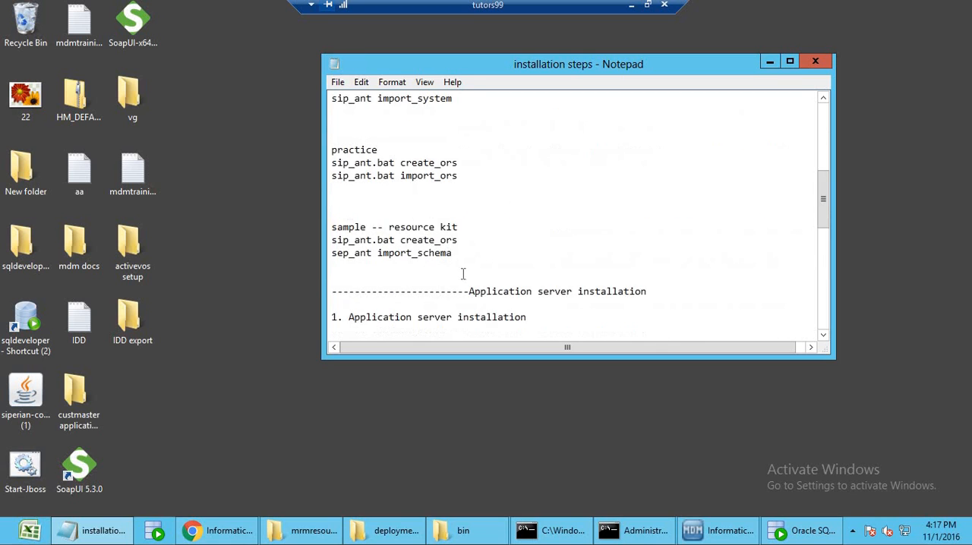
drag(455, 255, 331, 206)
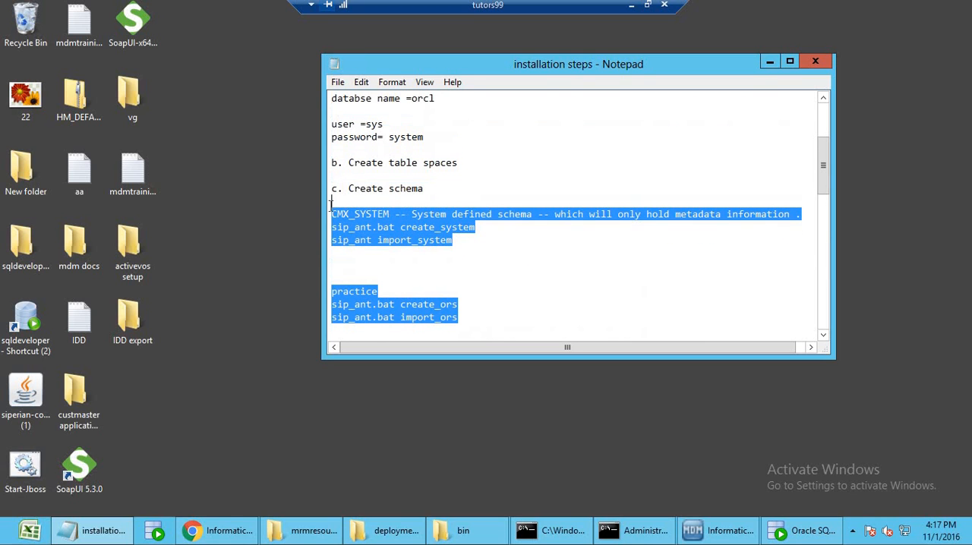
scroll(409, 270, down, 10)
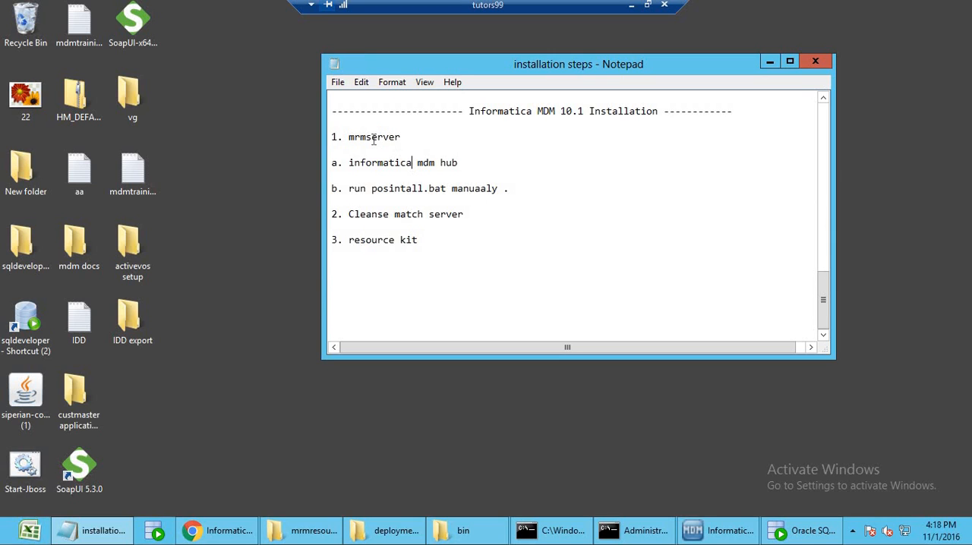
Review the MDM 10.1 sequence from mrmserver through manual post-install, Cleanse match server and resource kit, then minimize the notes.
drag(371, 138, 403, 138)
click(464, 162)
shift+click(349, 162)
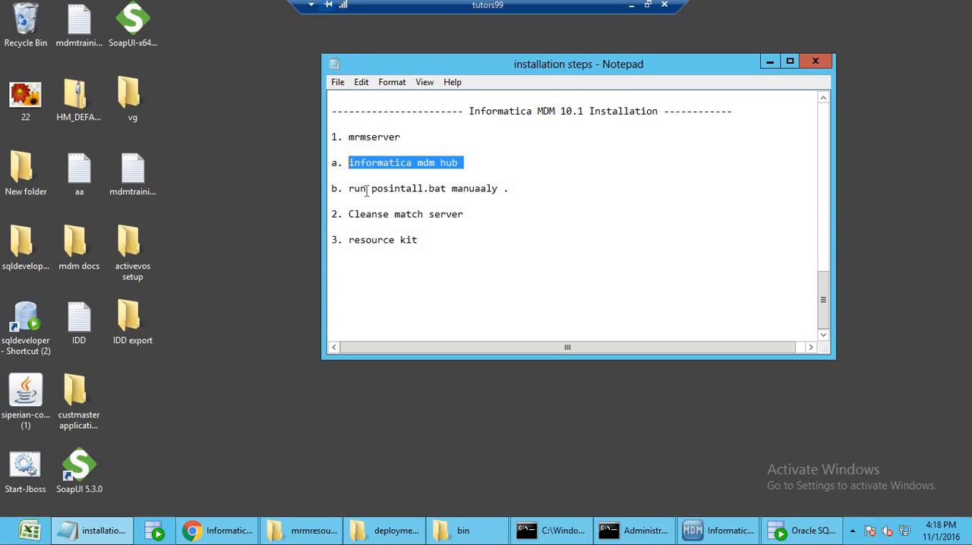
drag(353, 190, 332, 188)
click(514, 192)
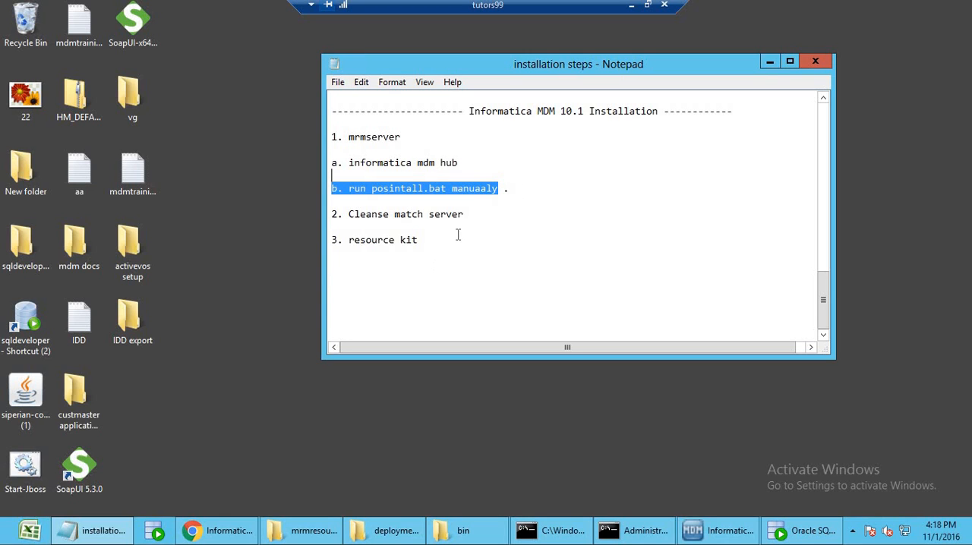
drag(465, 215, 418, 242)
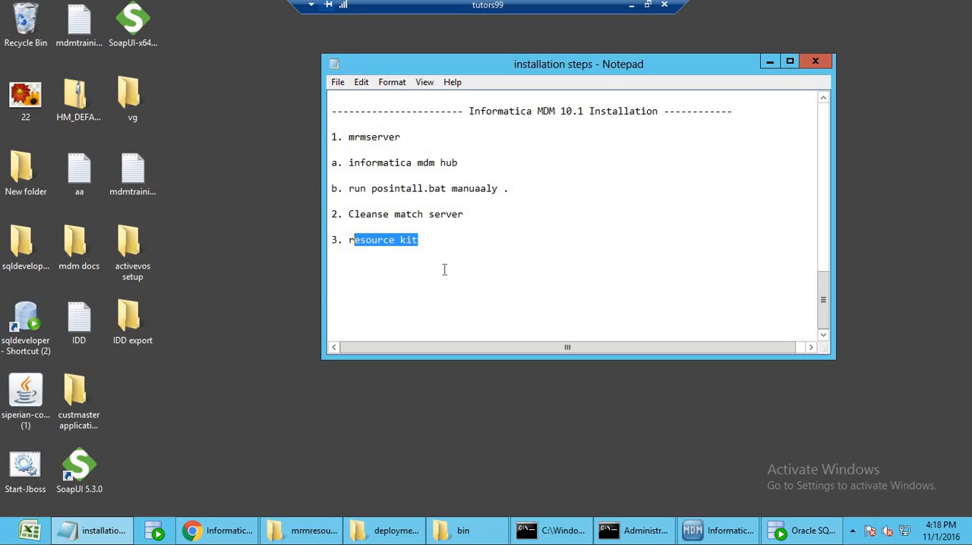
scroll(447, 272, up, 9)
drag(456, 176, 330, 151)
scroll(452, 291, down, 3)
scroll(451, 292, down, 6)
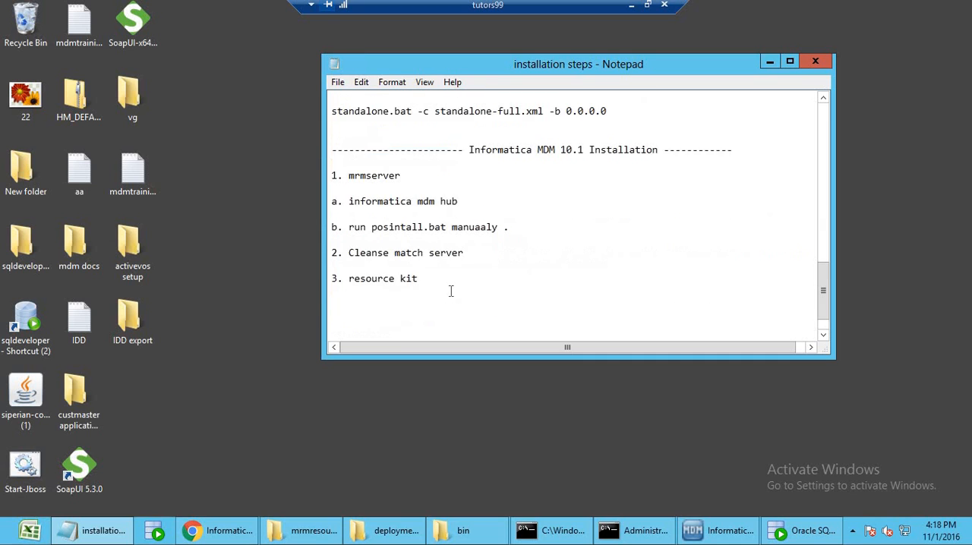
drag(435, 240, 360, 239)
click(437, 239)
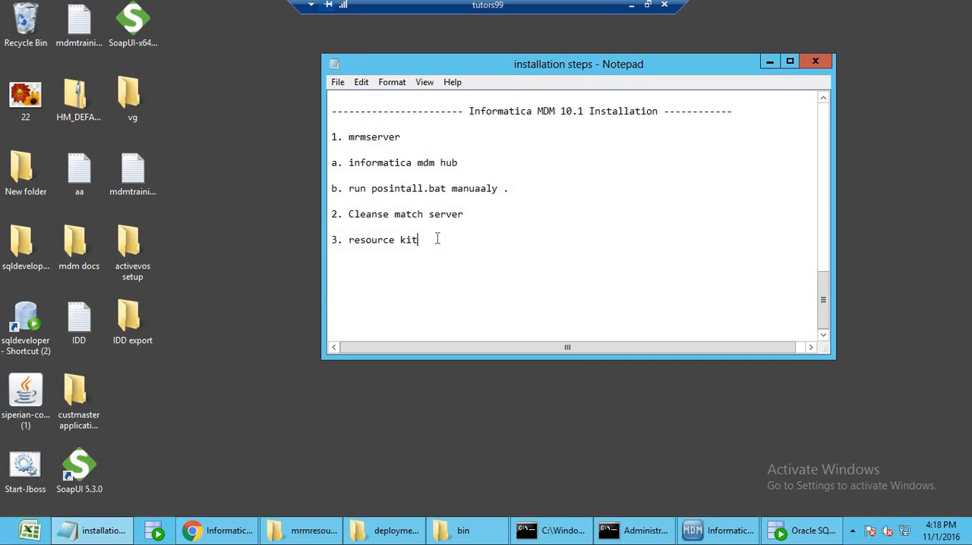
click(770, 63)
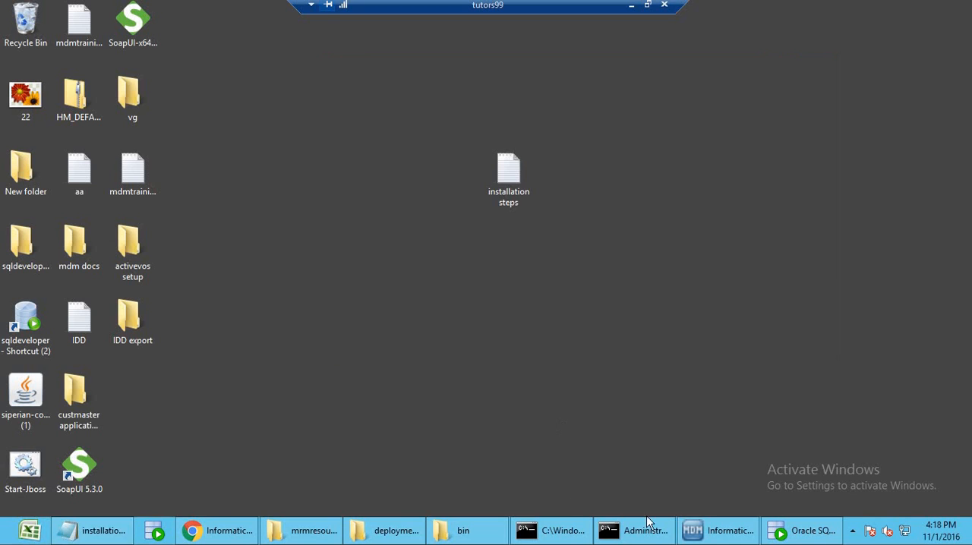
In the Hub Console, connect Enterprise Manager to the master database, view the Hub Server version history and minimize the remote session.
click(718, 531)
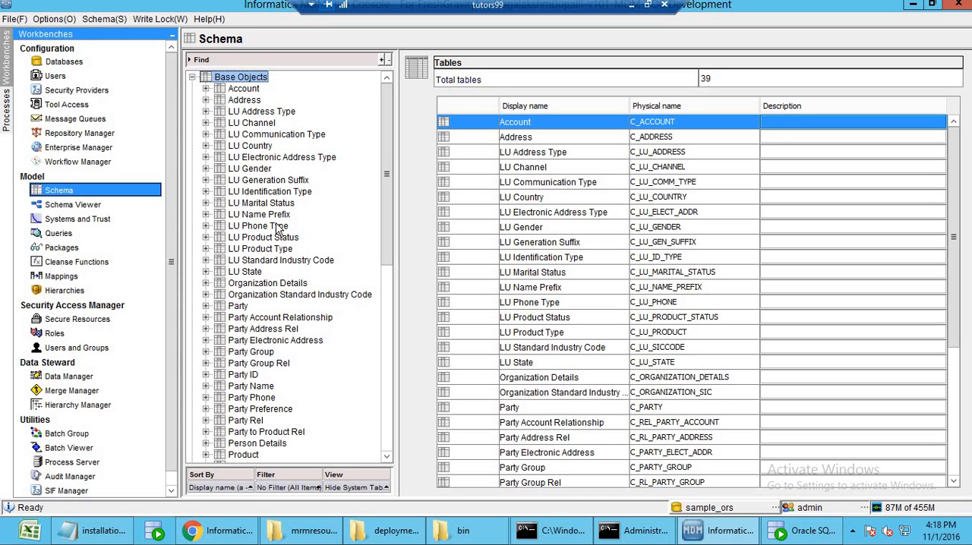
click(99, 151)
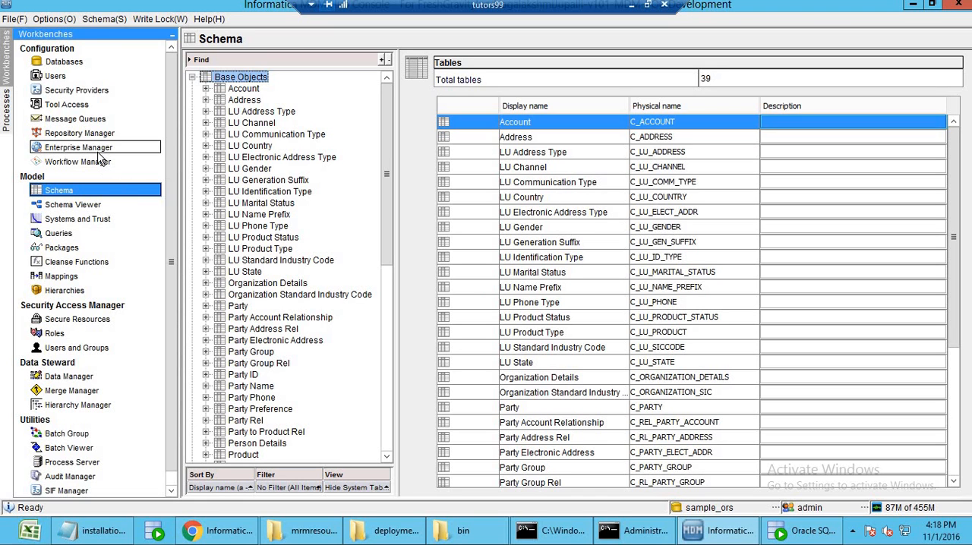
click(566, 287)
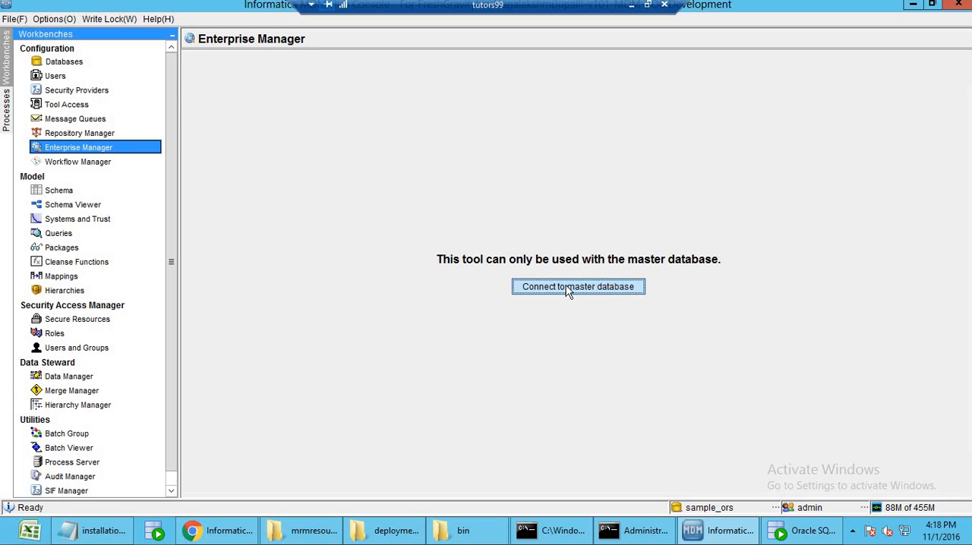
click(256, 79)
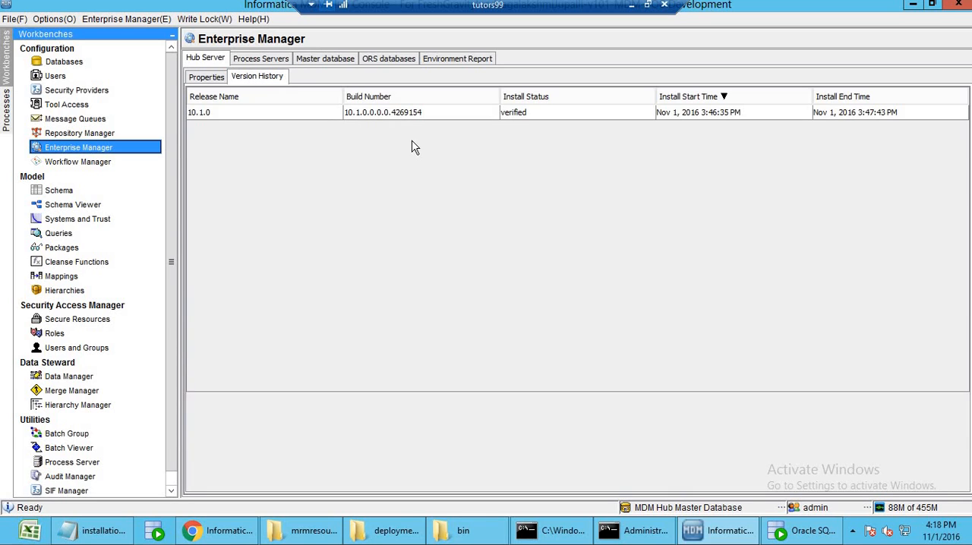
click(419, 118)
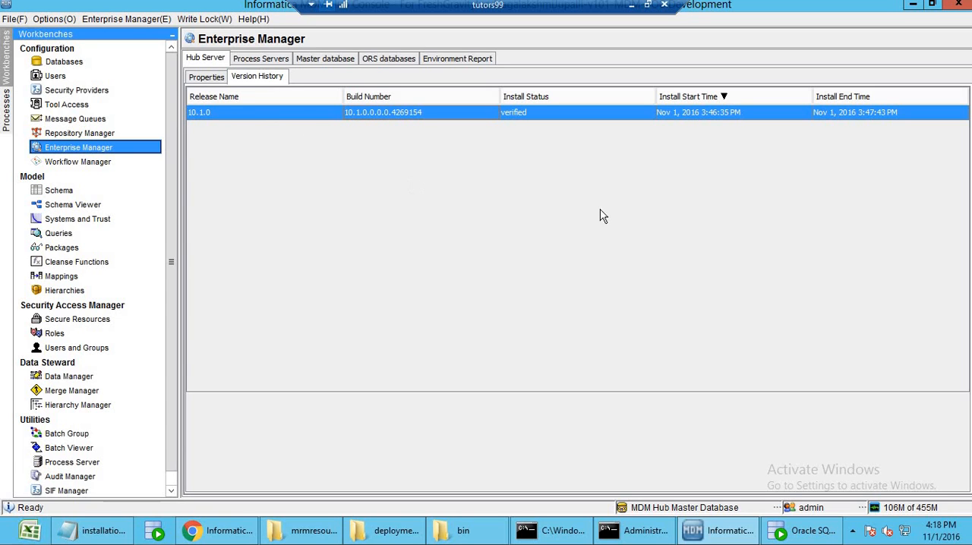
click(631, 5)
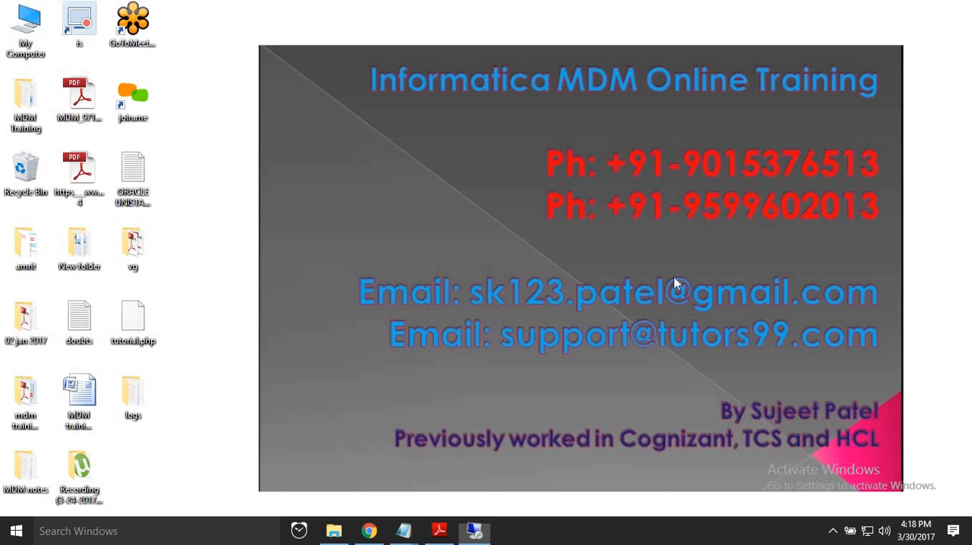